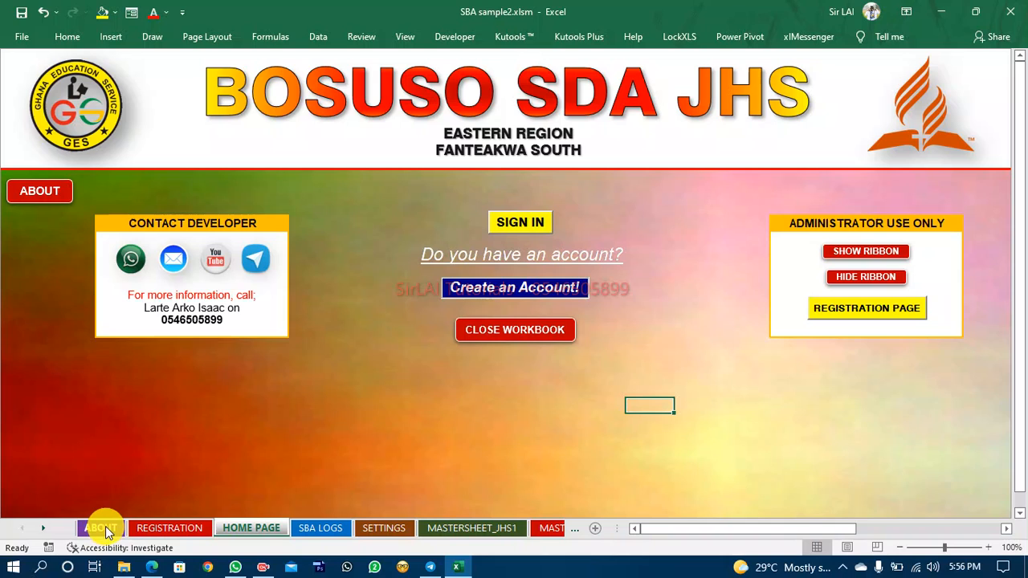
ctrl+click(53, 204)
right_click(40, 202)
key(Escape)
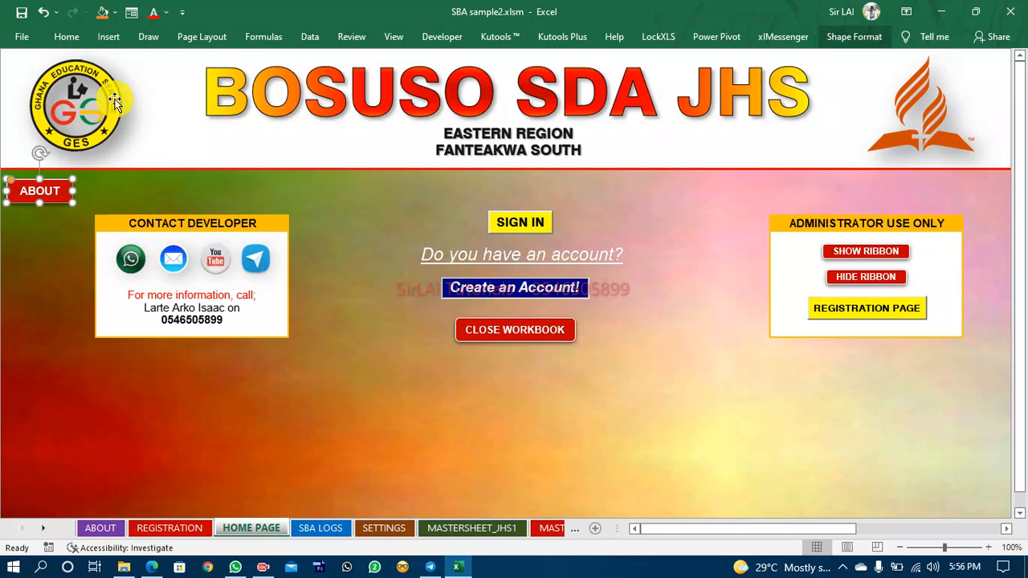
click(441, 37)
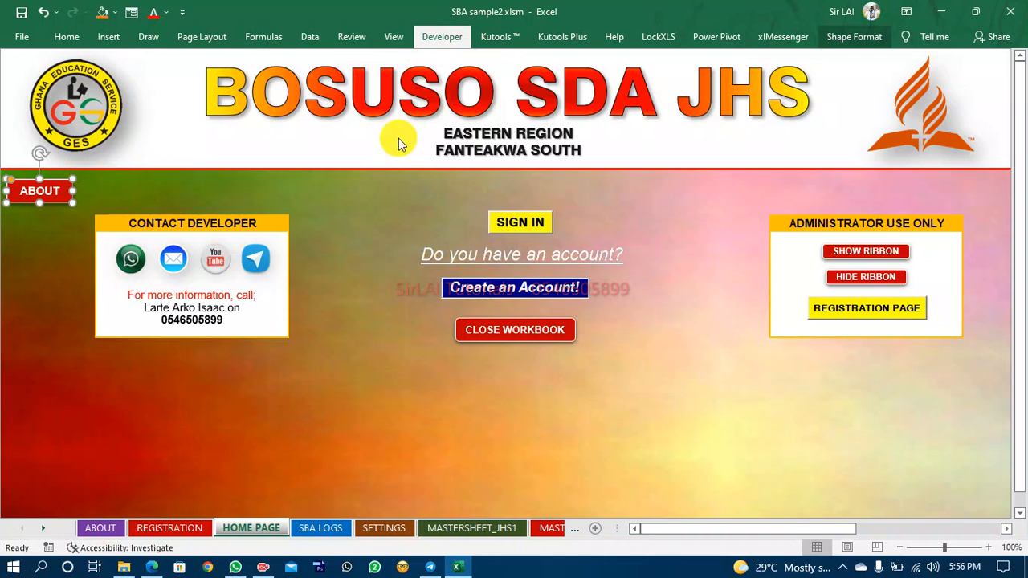
click(333, 92)
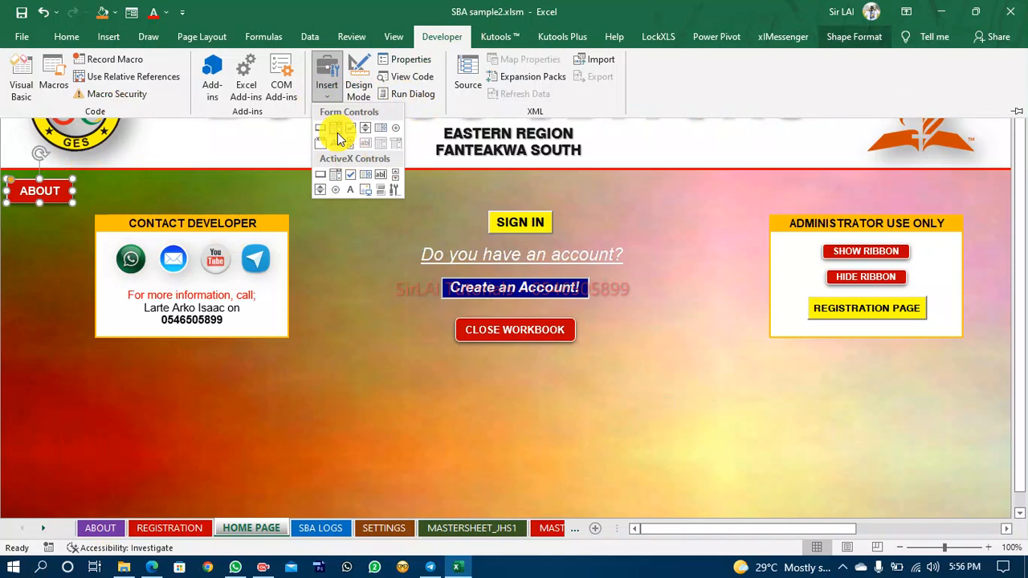
click(328, 235)
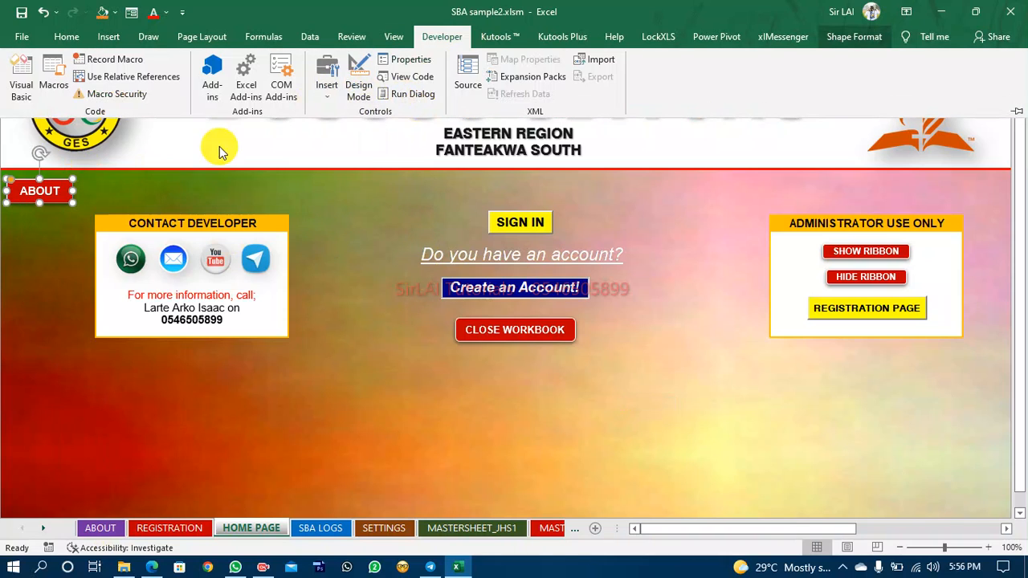
Draw a small rectangle shape about 0.67 in wide and 0.25 in high below the Contact Developer box.
click(77, 41)
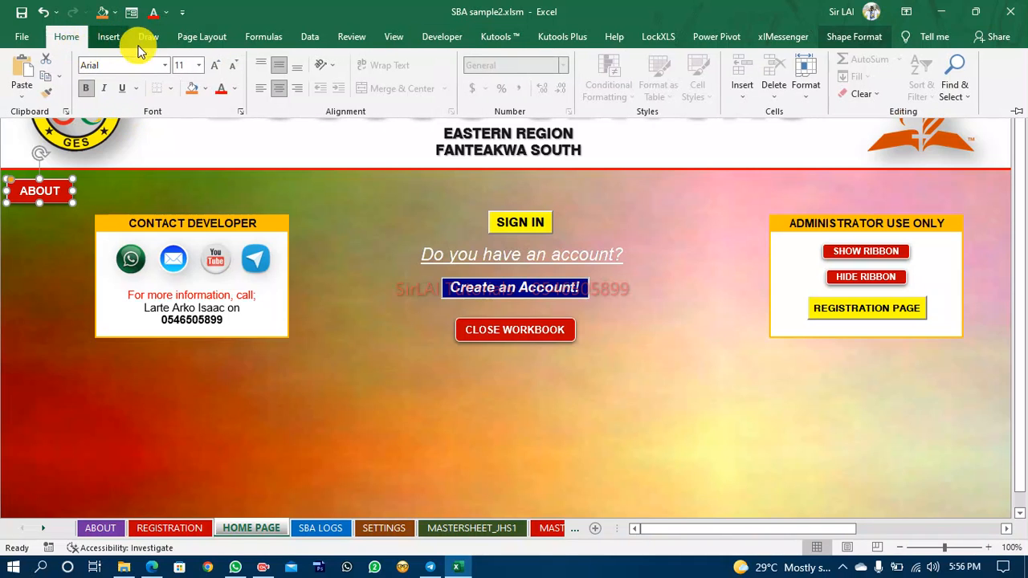
click(108, 38)
click(175, 95)
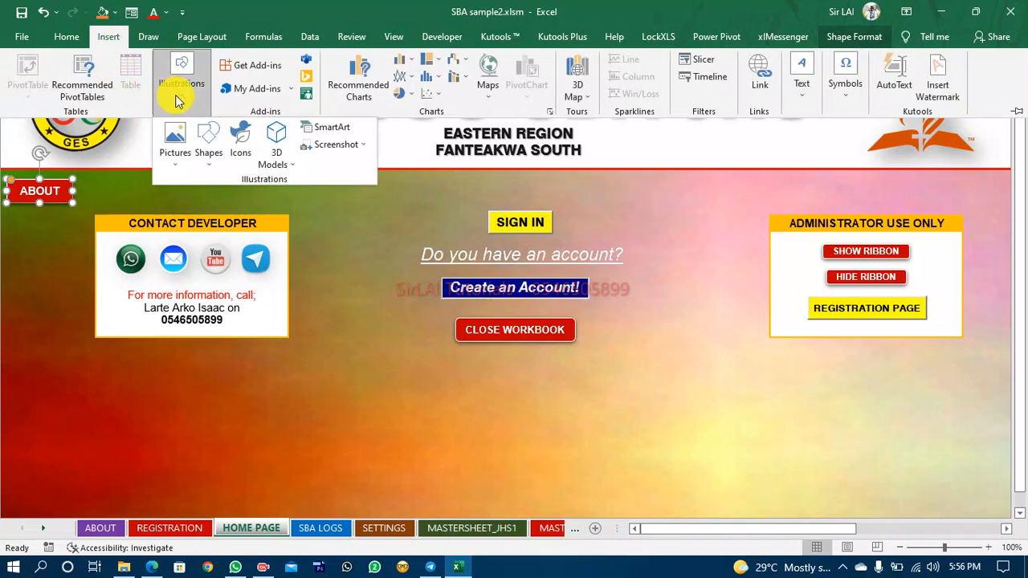
click(207, 160)
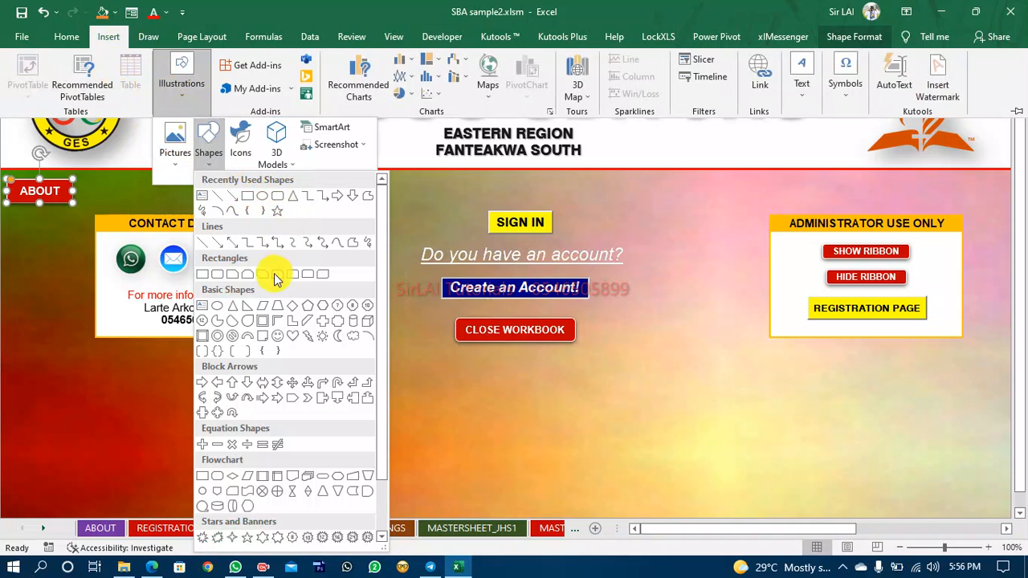
click(274, 201)
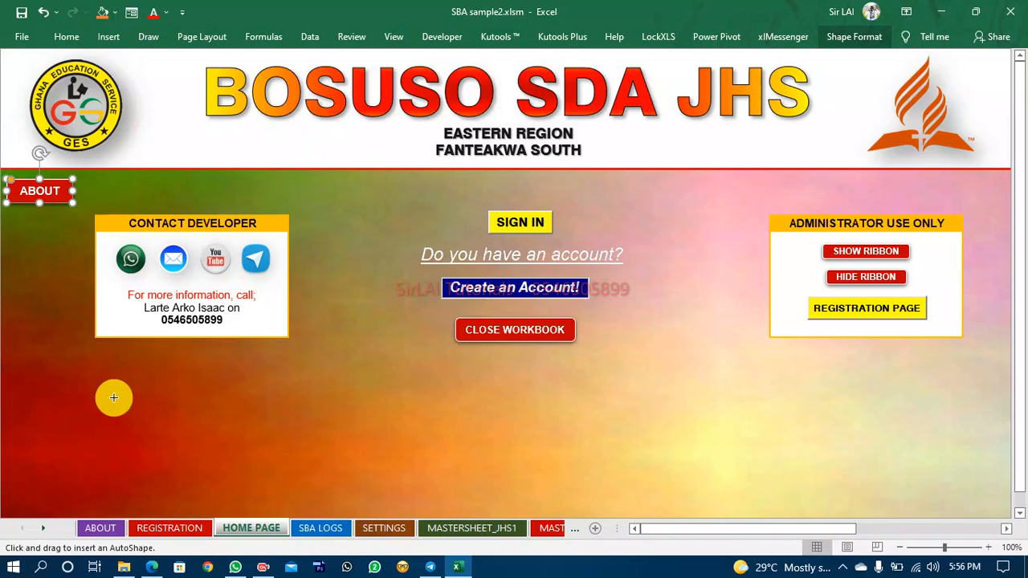
drag(156, 381, 164, 383)
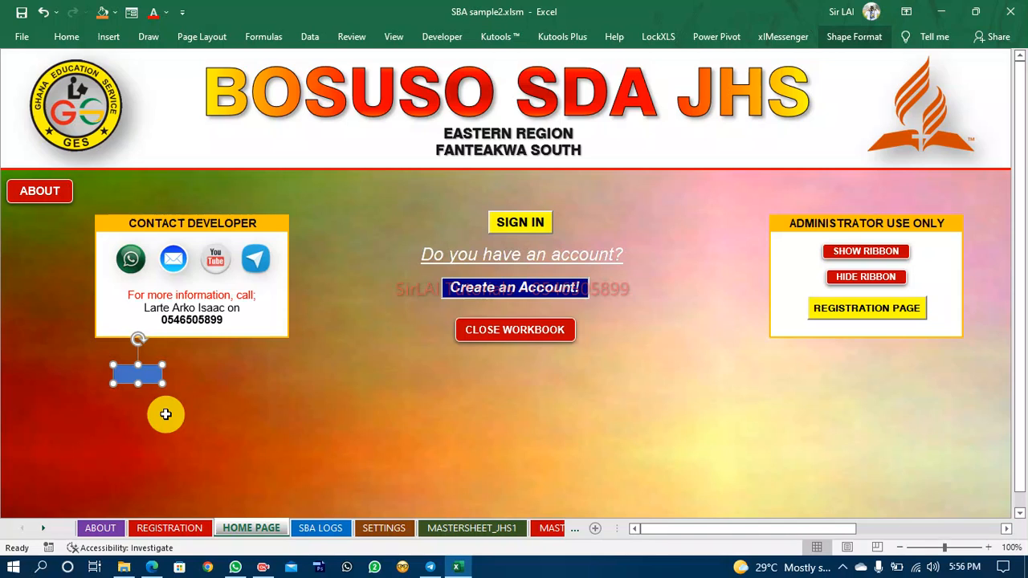
Add the text "go" inside the new rectangle and reselect the shape.
right_click(153, 377)
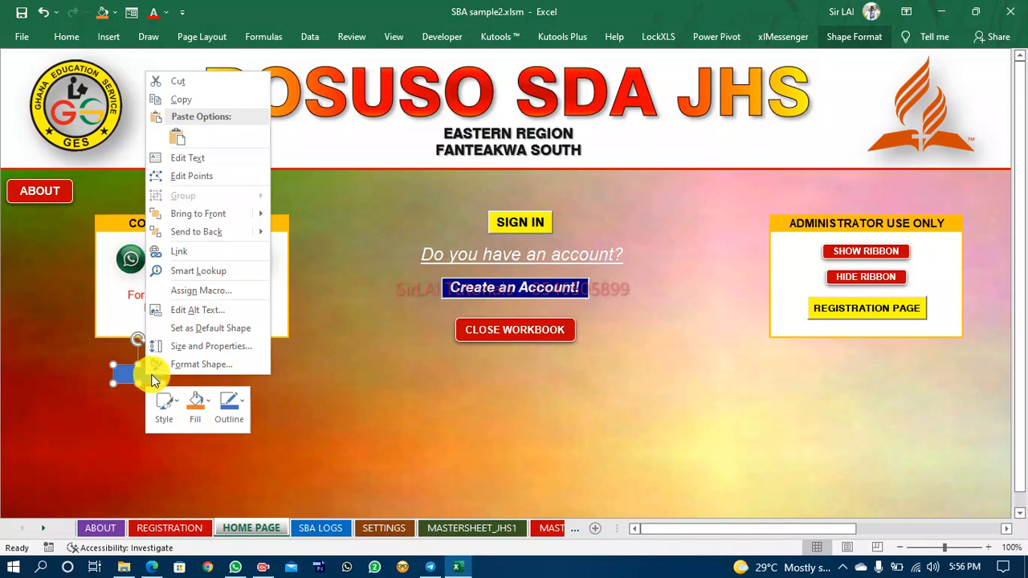
click(193, 158)
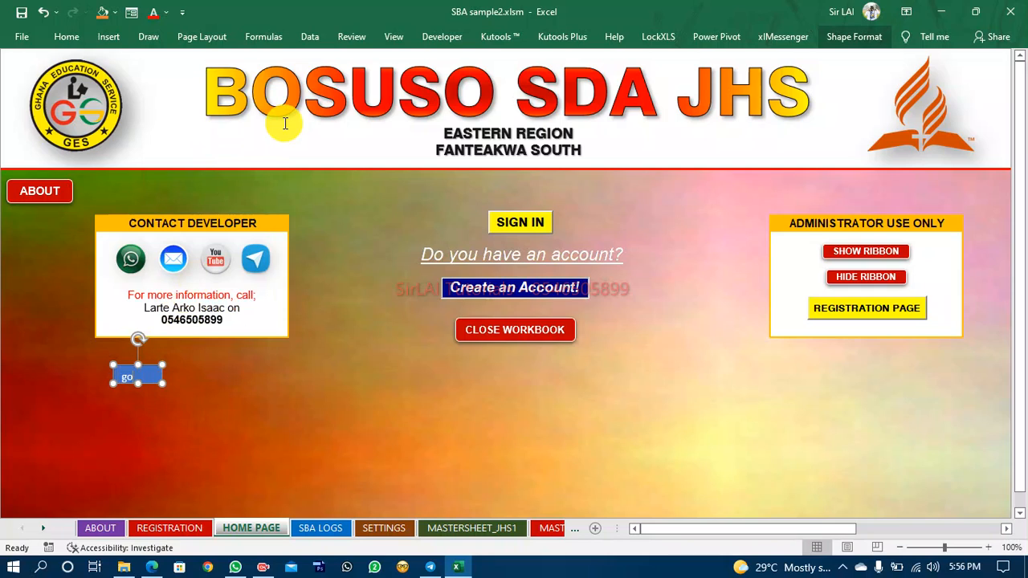
click(165, 434)
click(141, 375)
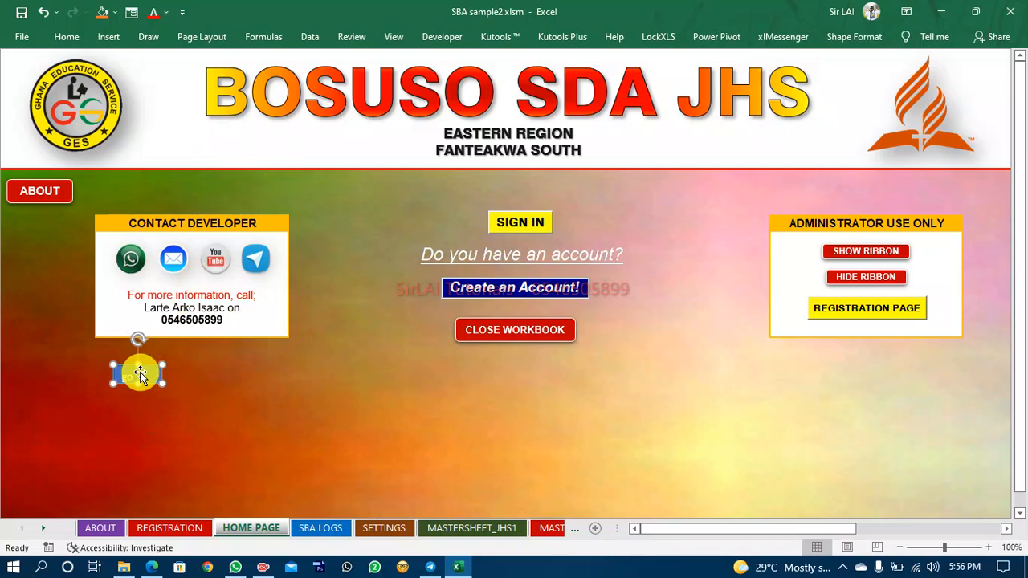
Center the rectangle's text both ways and fill the shape with a dark gold colour.
click(72, 37)
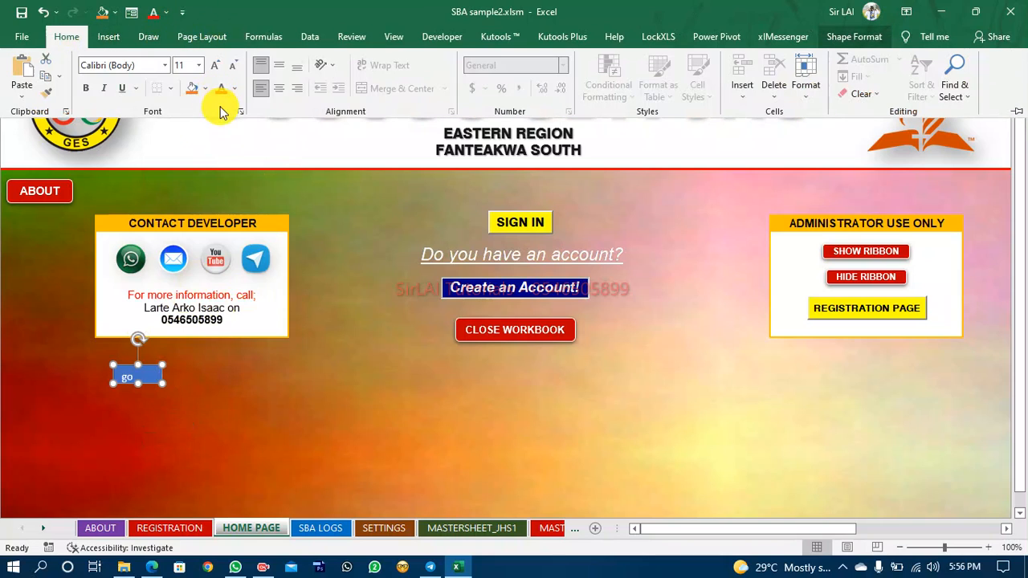
click(277, 68)
click(278, 90)
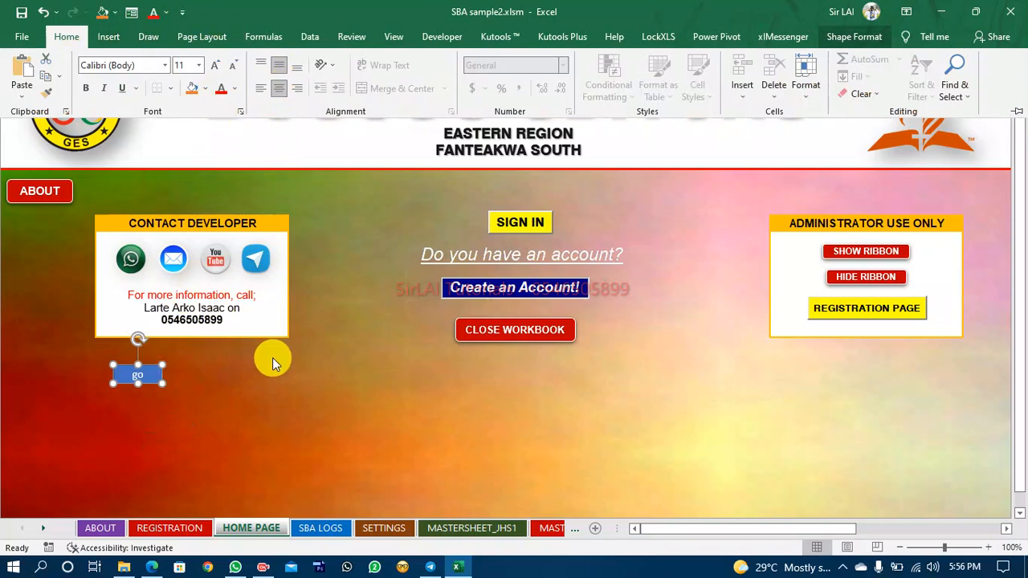
click(206, 88)
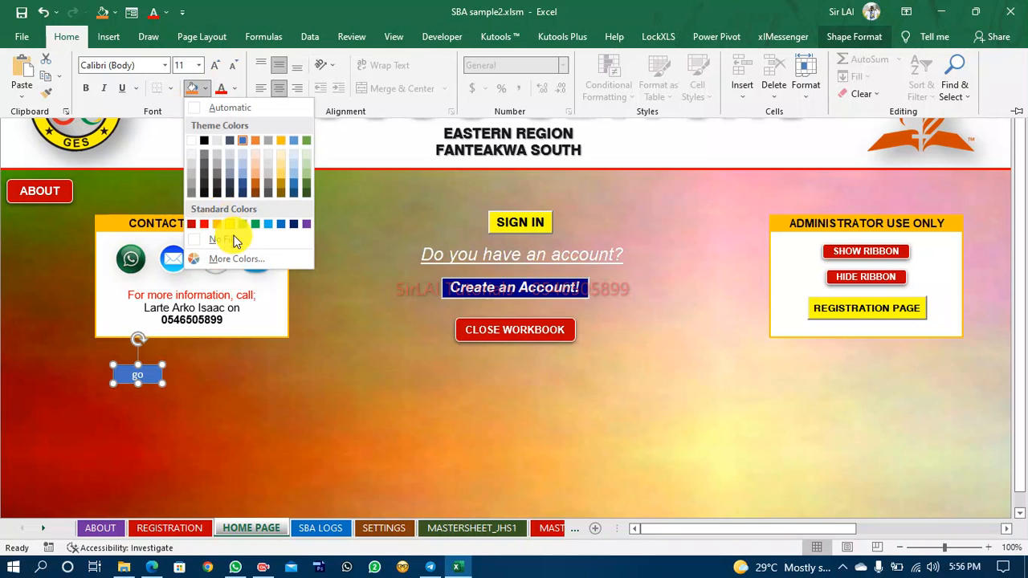
click(280, 192)
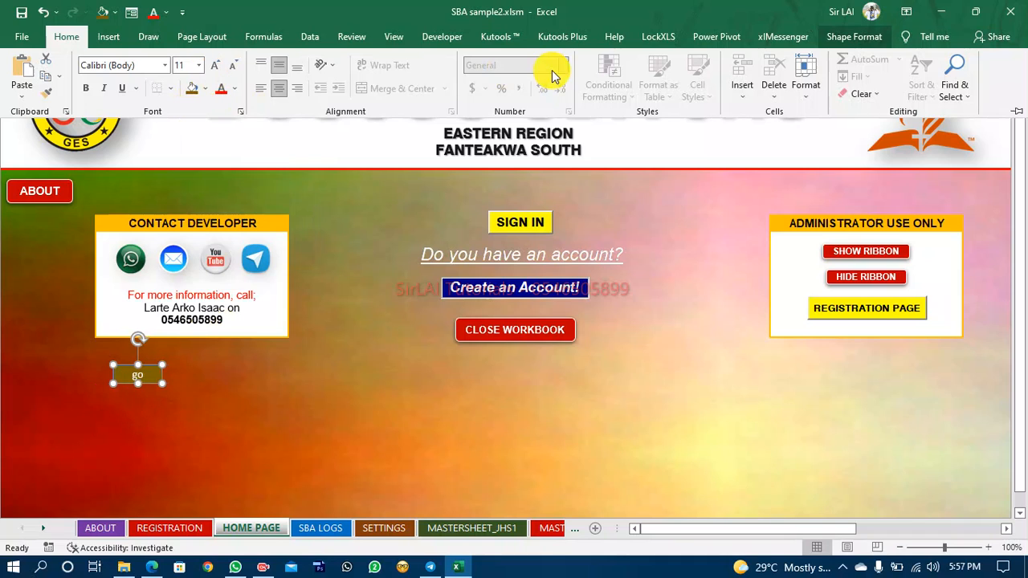
Set the rectangle's outline to red and change its fill to black.
click(852, 38)
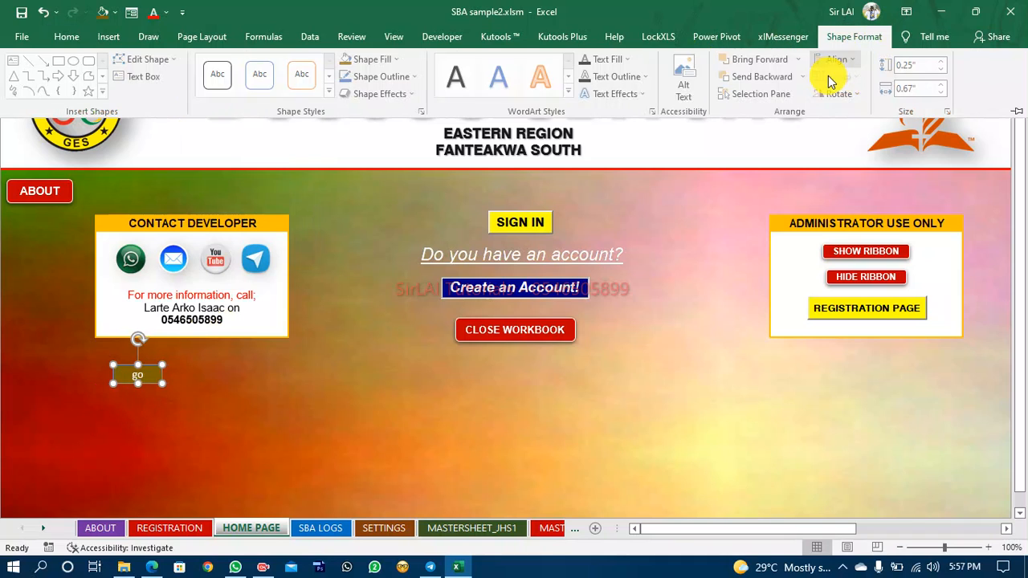
click(393, 77)
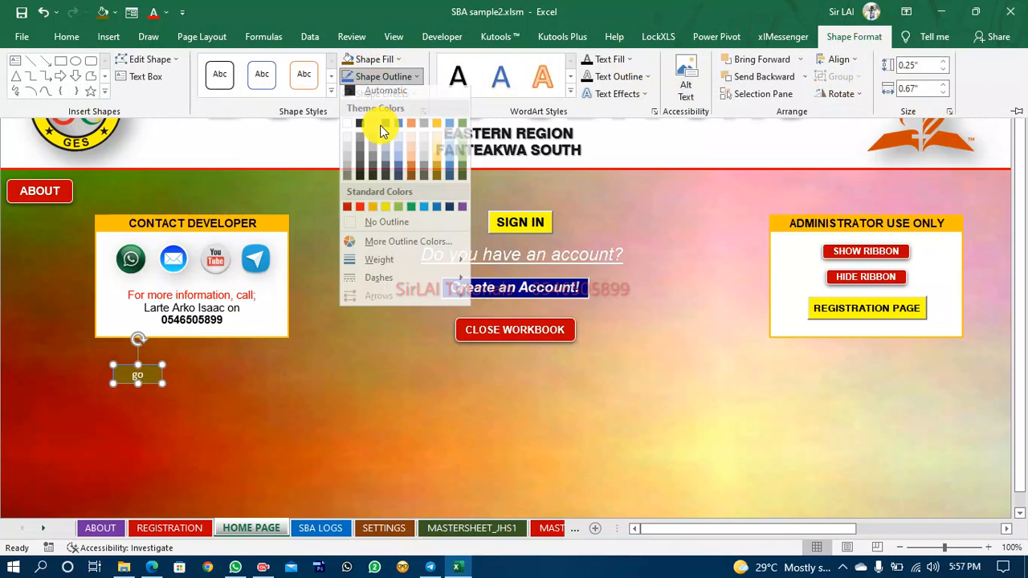
click(357, 213)
click(374, 60)
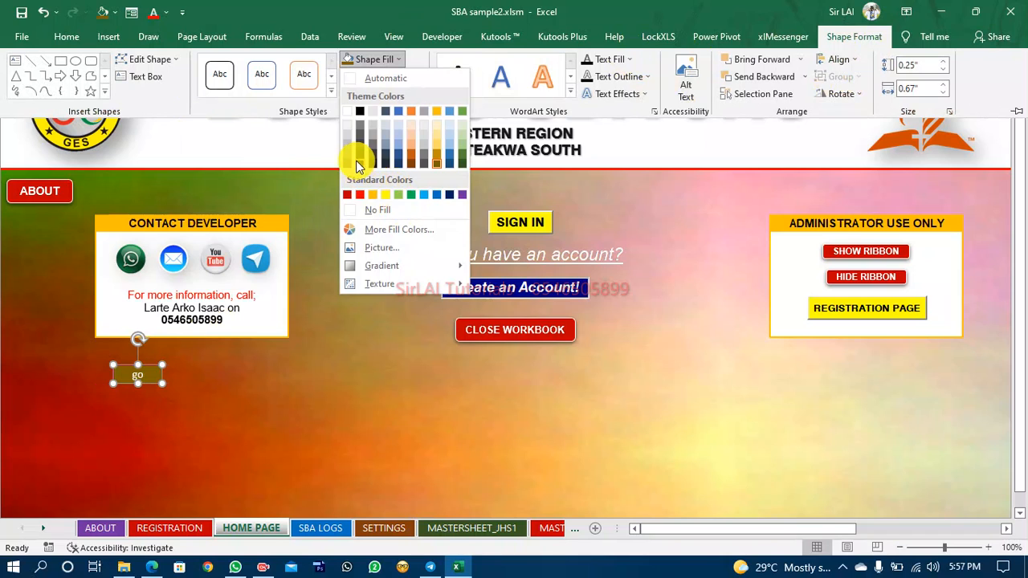
click(357, 162)
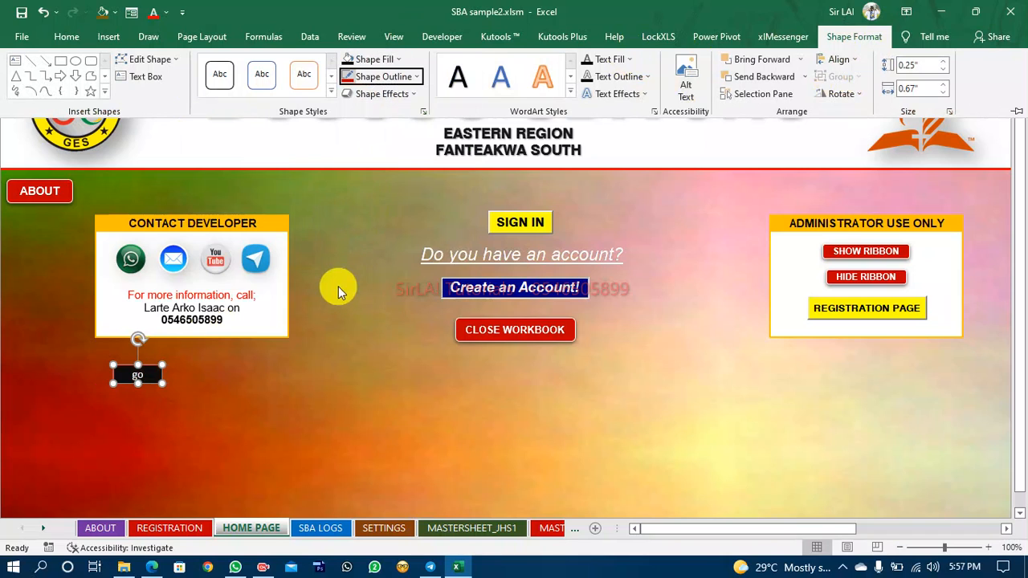
Widen the rectangle by stretching its right edge, then deselect it.
click(162, 385)
drag(162, 376, 184, 379)
click(216, 412)
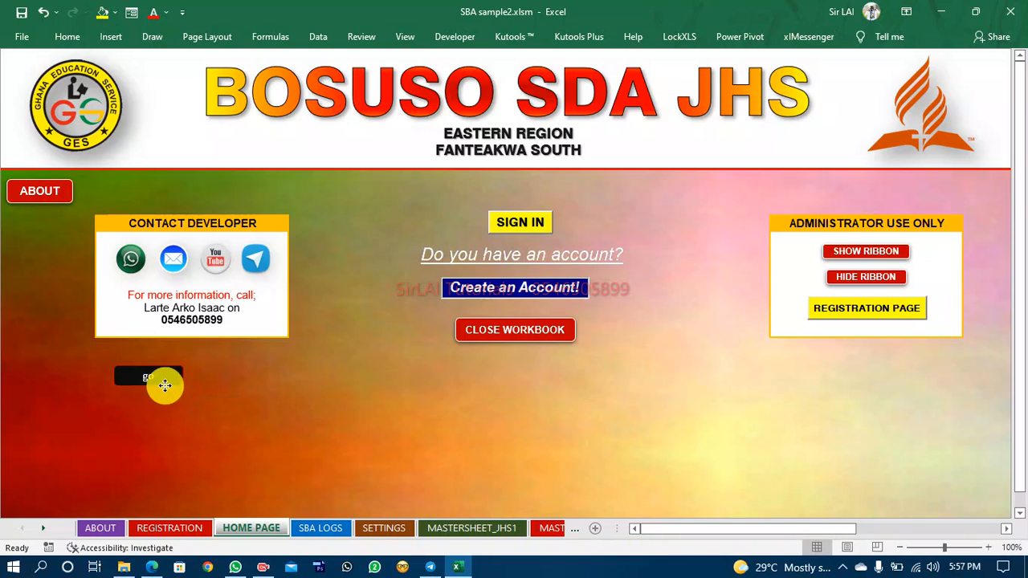
Delete the rectangle shape from the home page.
click(165, 384)
key(Delete)
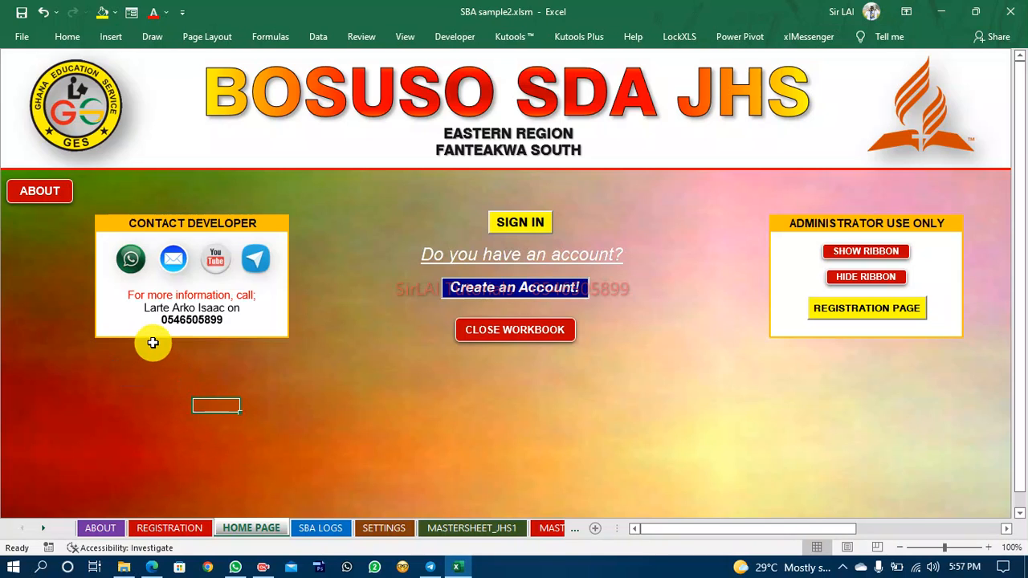
Test the ABOUT button and browse the About, Registration and Home Page sheets.
click(38, 165)
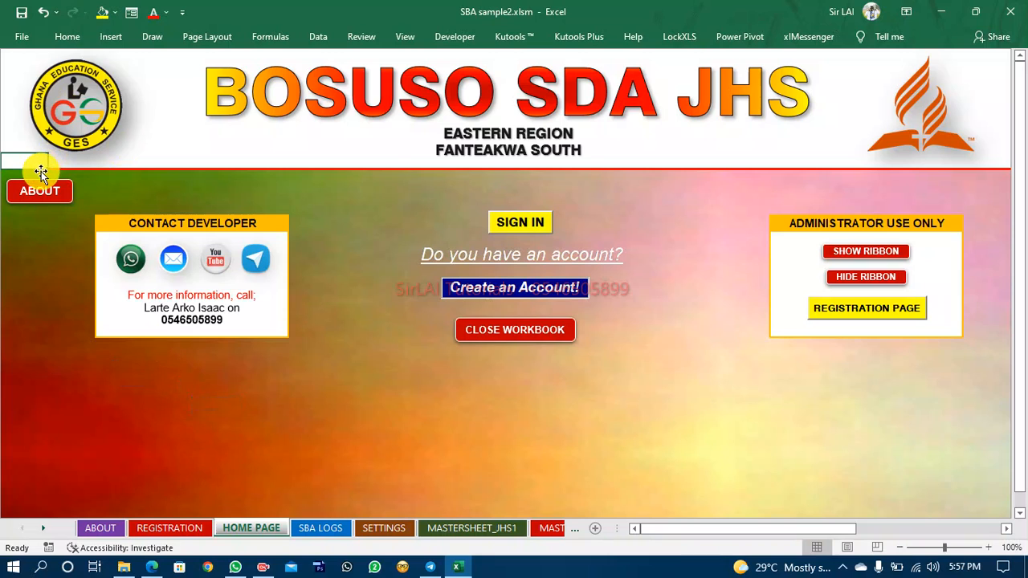
click(40, 185)
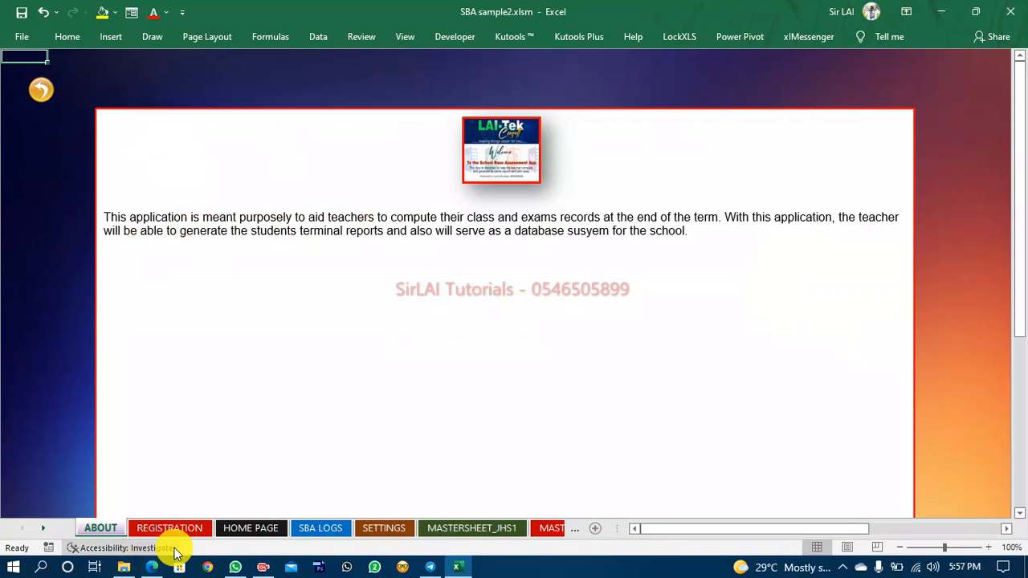
click(250, 527)
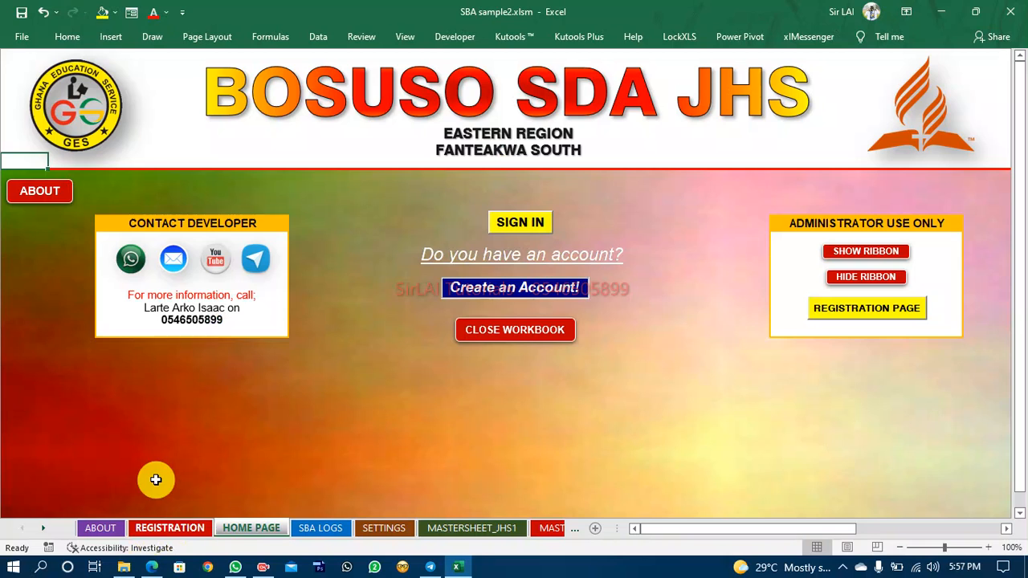
click(101, 530)
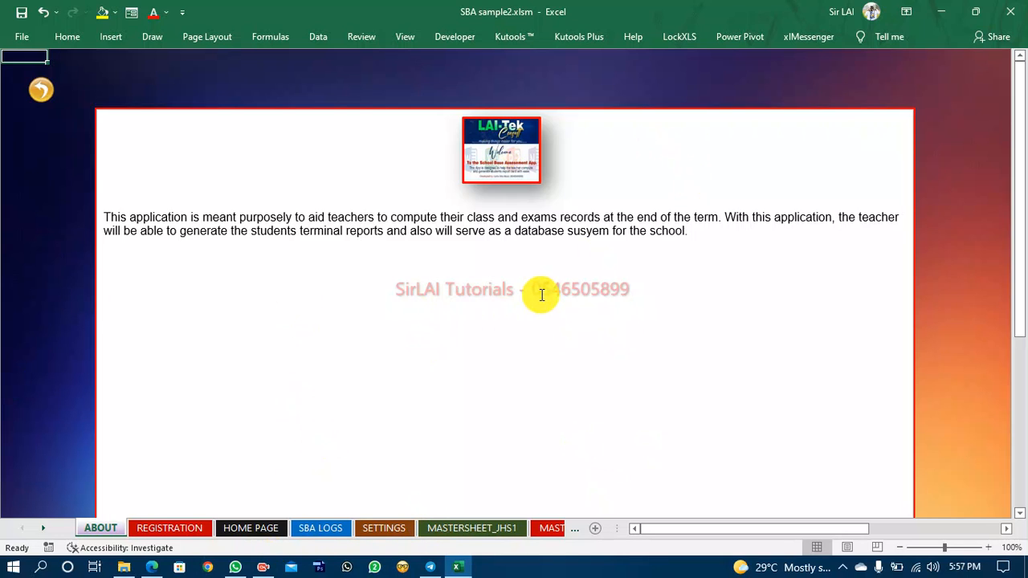
click(166, 528)
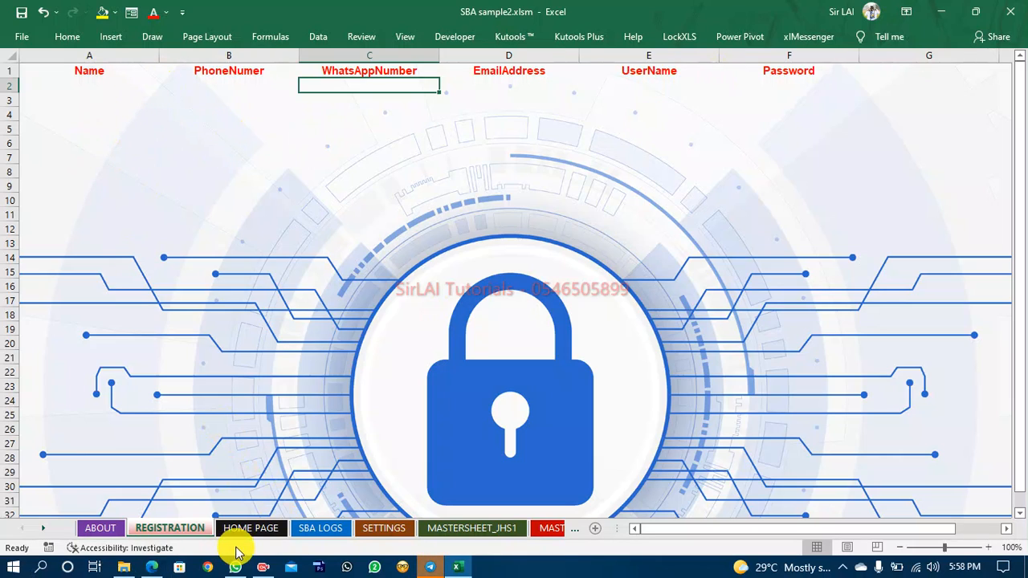
click(261, 530)
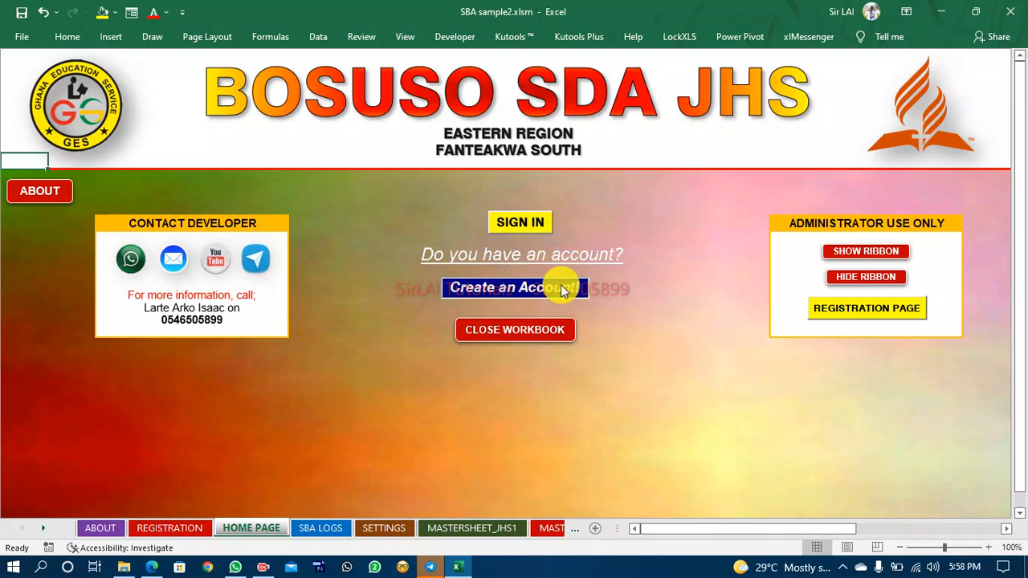
Try the Close Workbook button and cancel the save prompt.
click(578, 312)
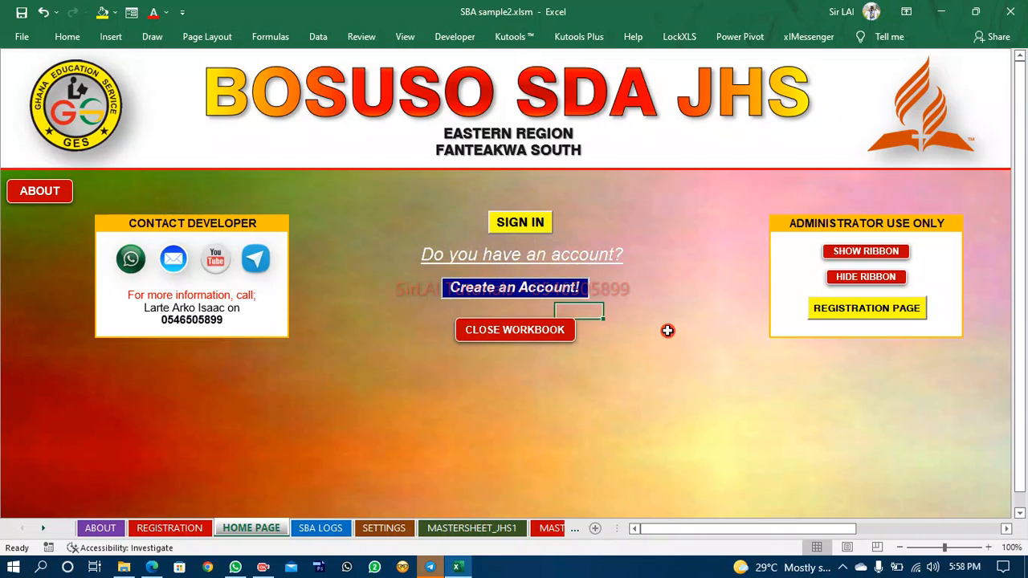
click(668, 331)
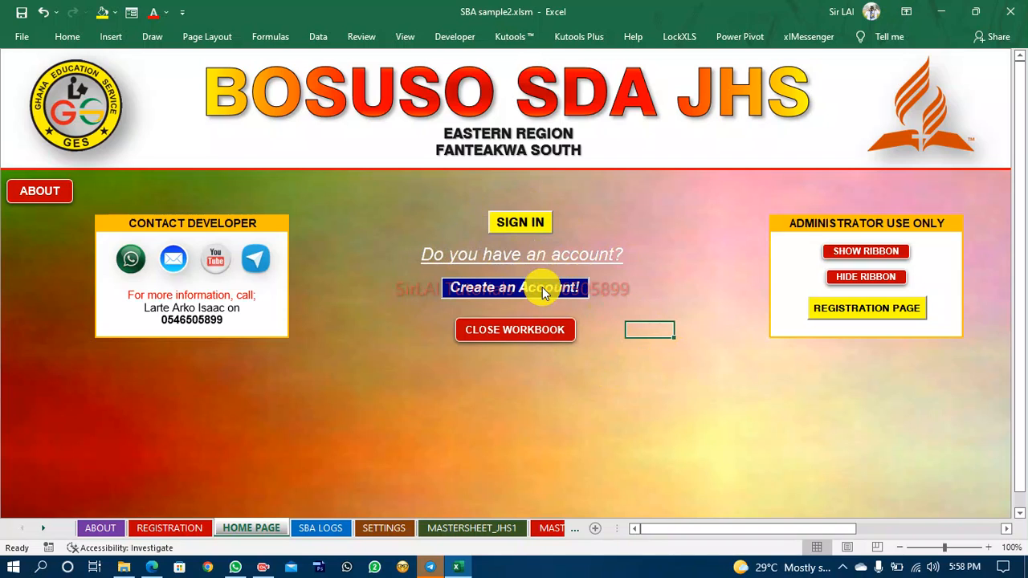
click(602, 375)
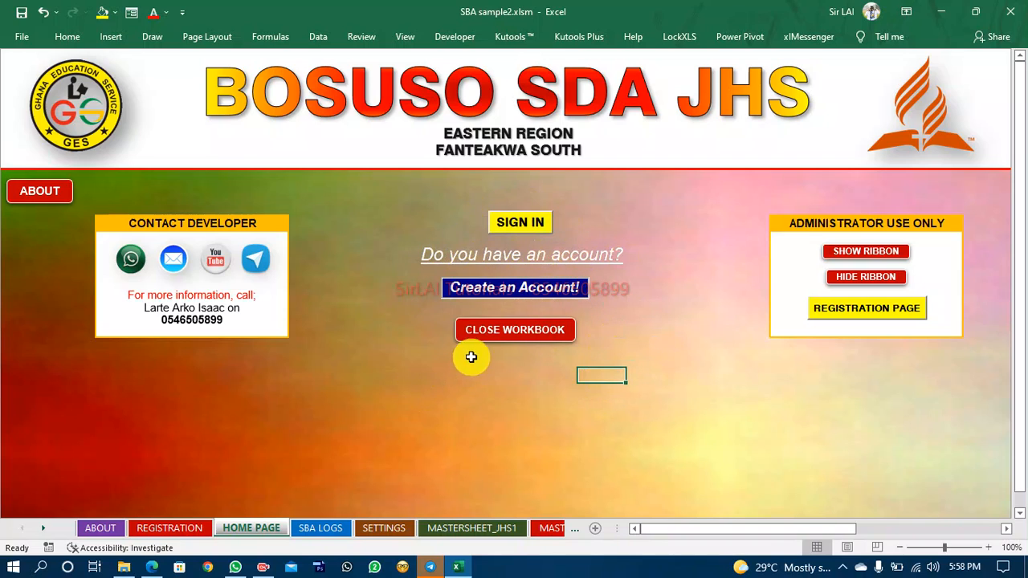
ctrl+click(491, 331)
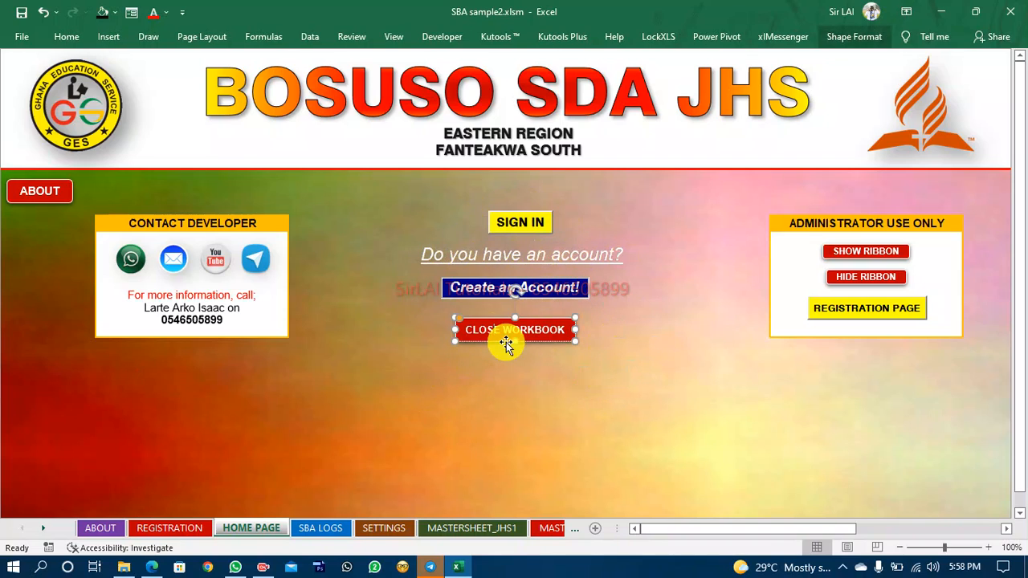
click(508, 405)
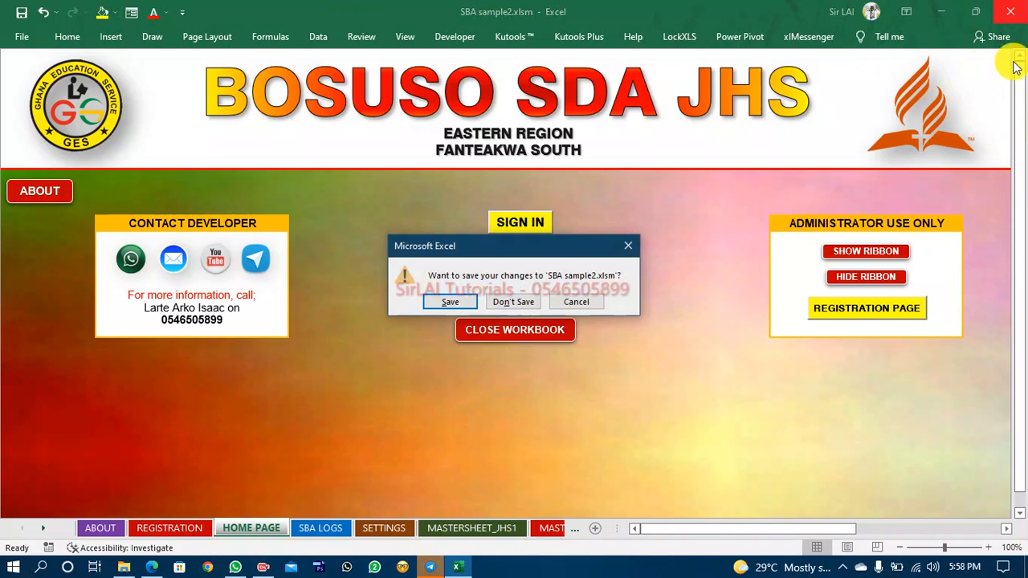
click(571, 309)
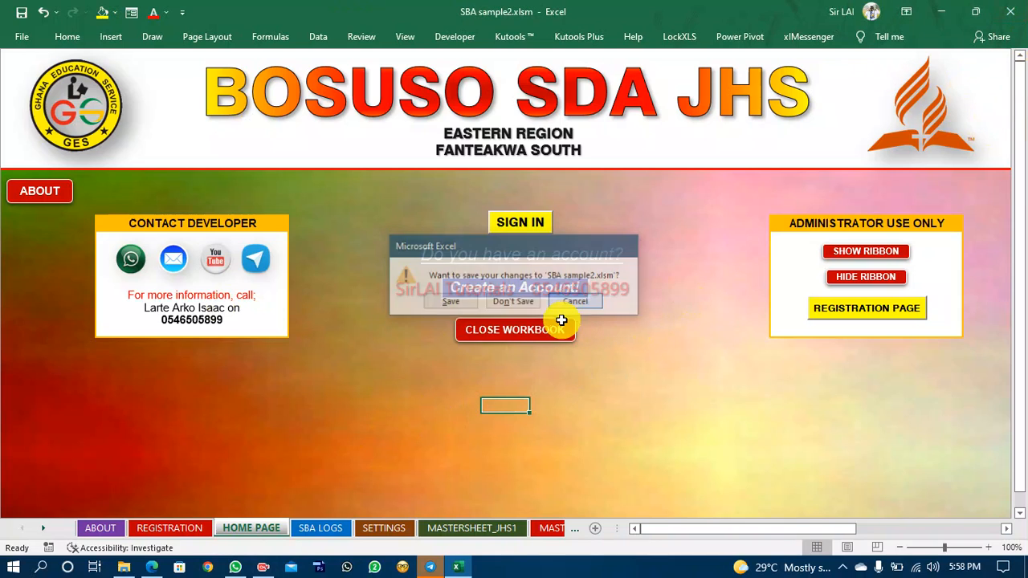
click(521, 336)
click(520, 376)
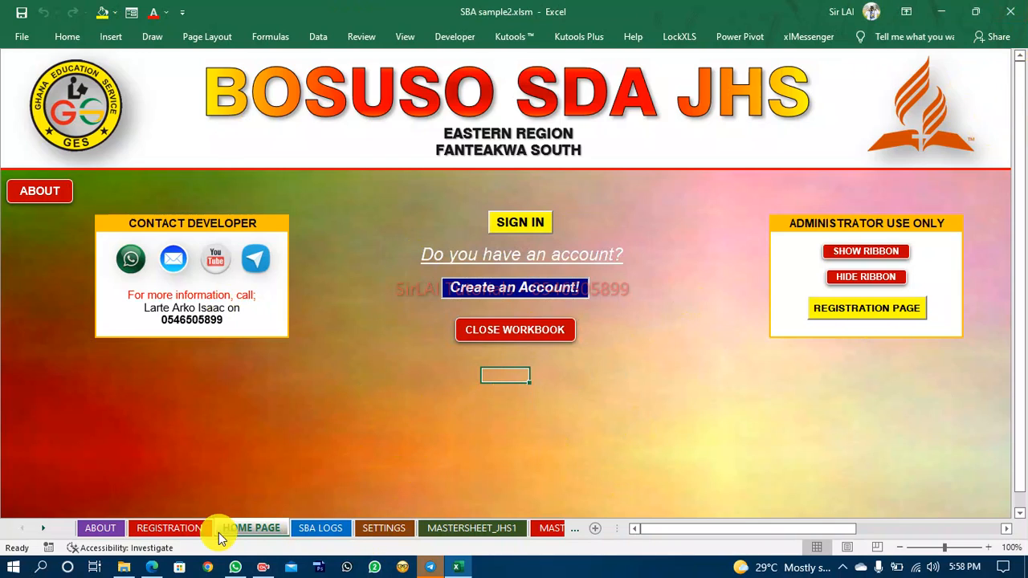
Browse the SBA LOGS sheet and the home page, scrolling over the class totals.
click(308, 530)
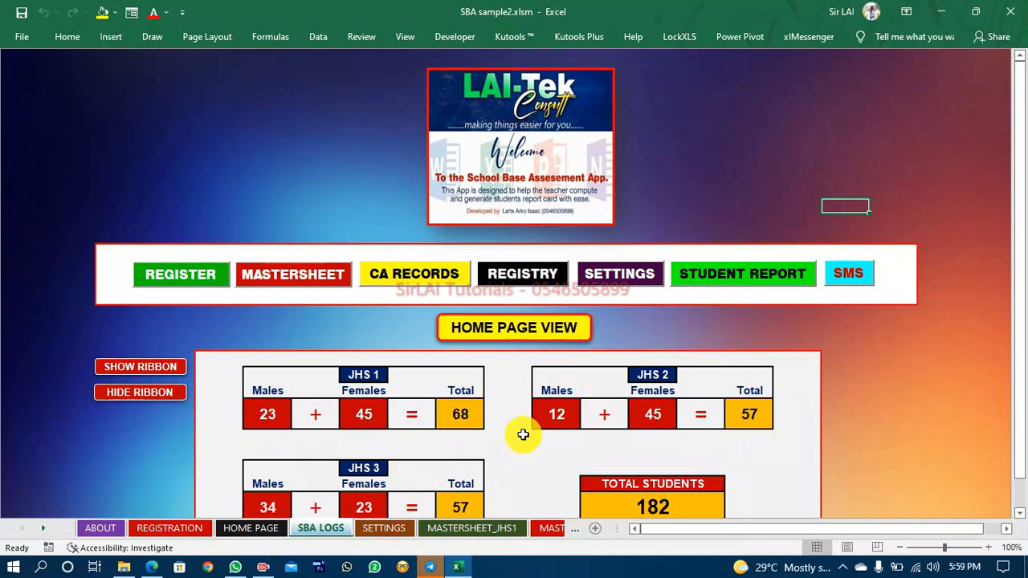
click(242, 531)
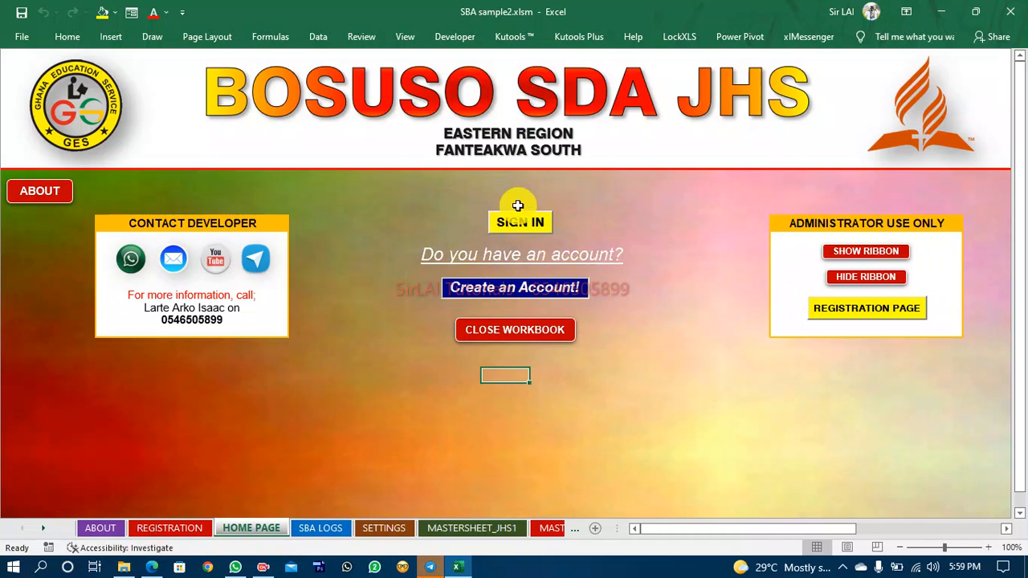
click(321, 528)
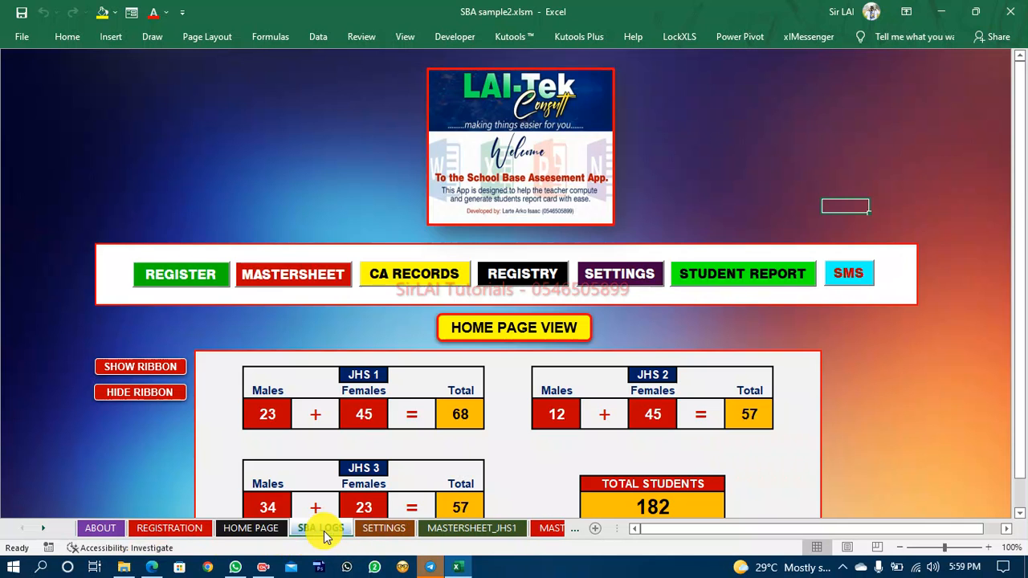
scroll(510, 425, down, 2)
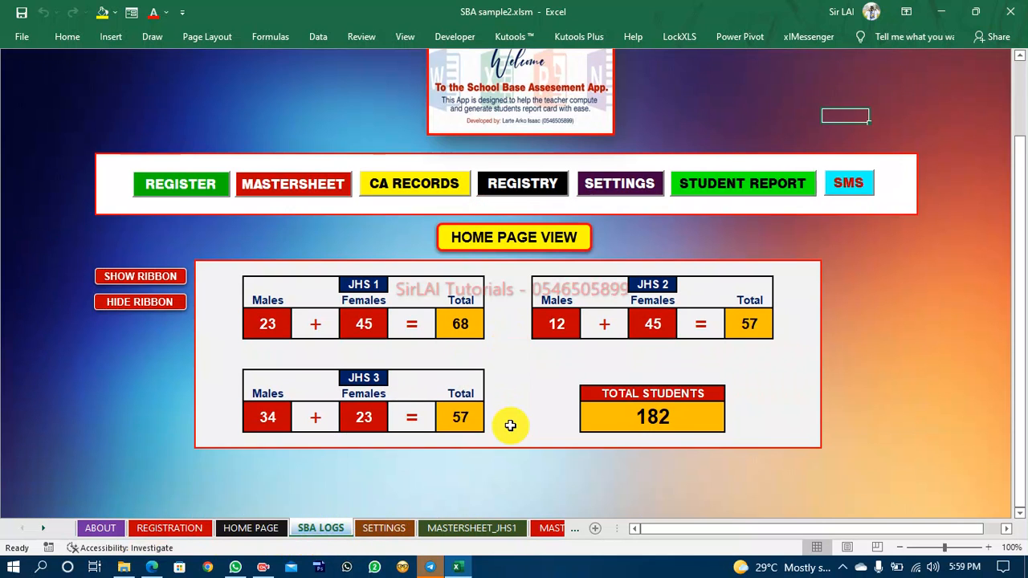
scroll(510, 425, up, 2)
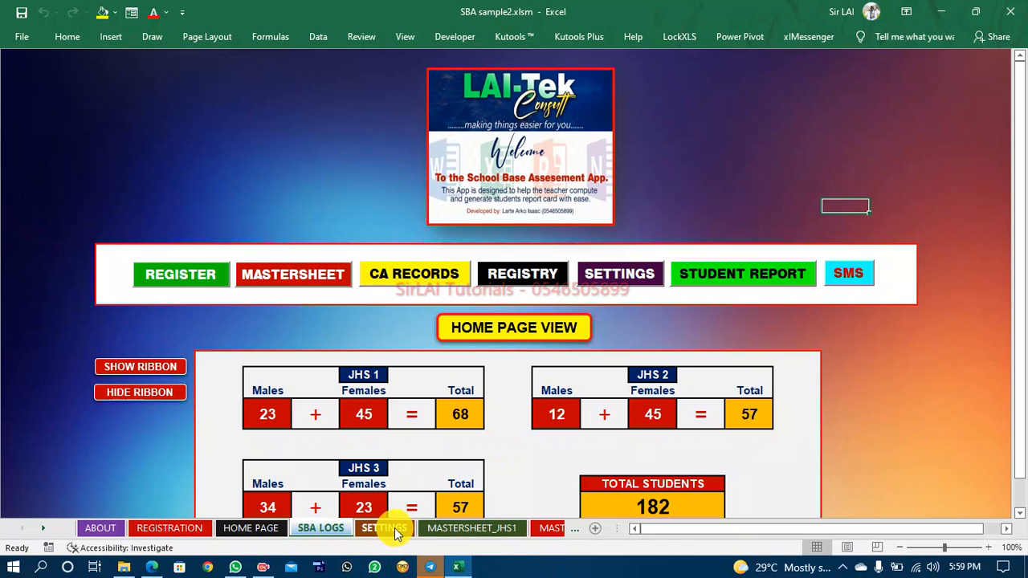
Browse the Settings, Mastersheet and Registry sheets of the workbook.
click(393, 530)
click(472, 530)
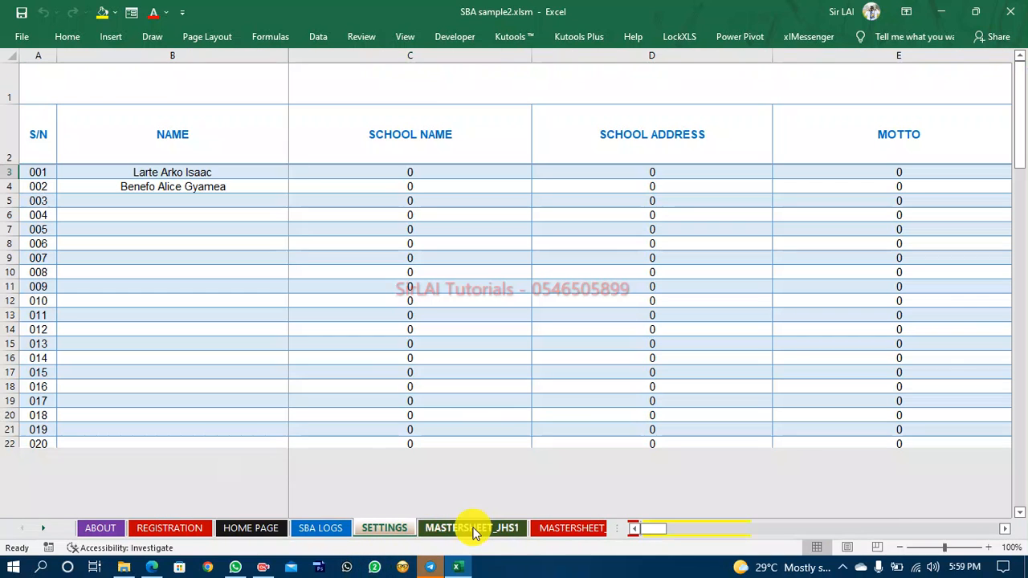
click(37, 531)
click(36, 531)
click(35, 531)
click(35, 531)
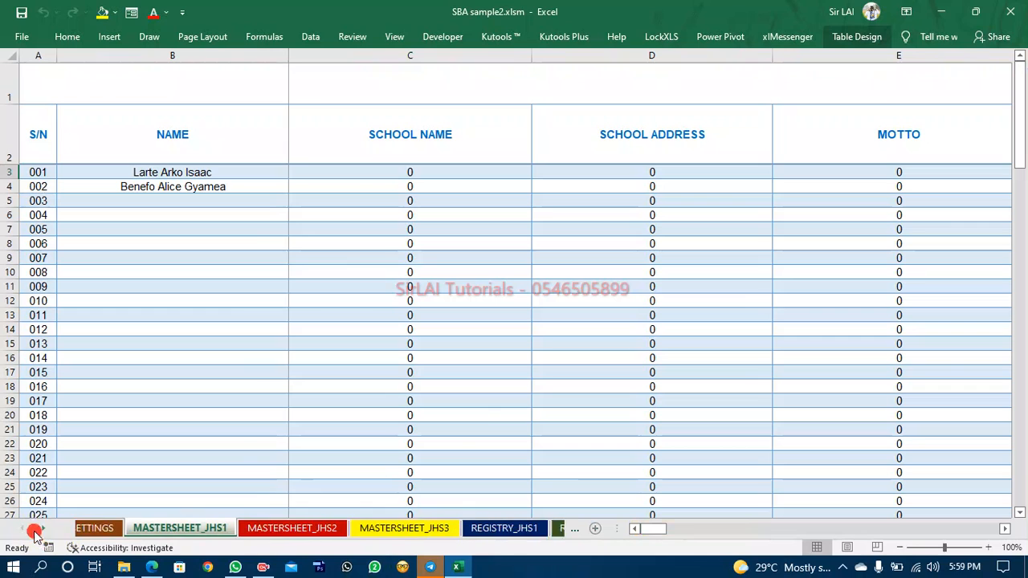
click(35, 531)
click(261, 526)
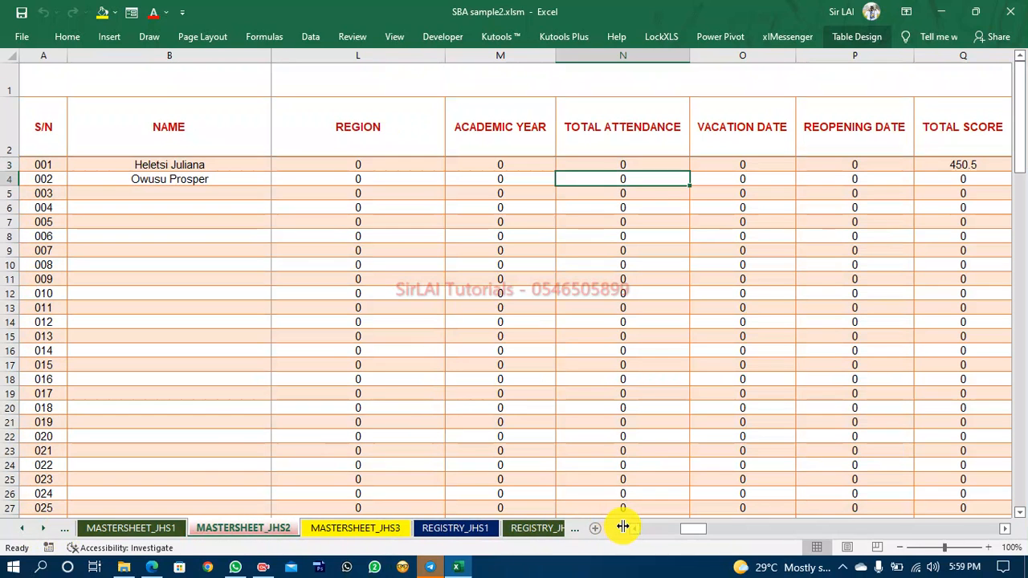
drag(619, 528, 886, 528)
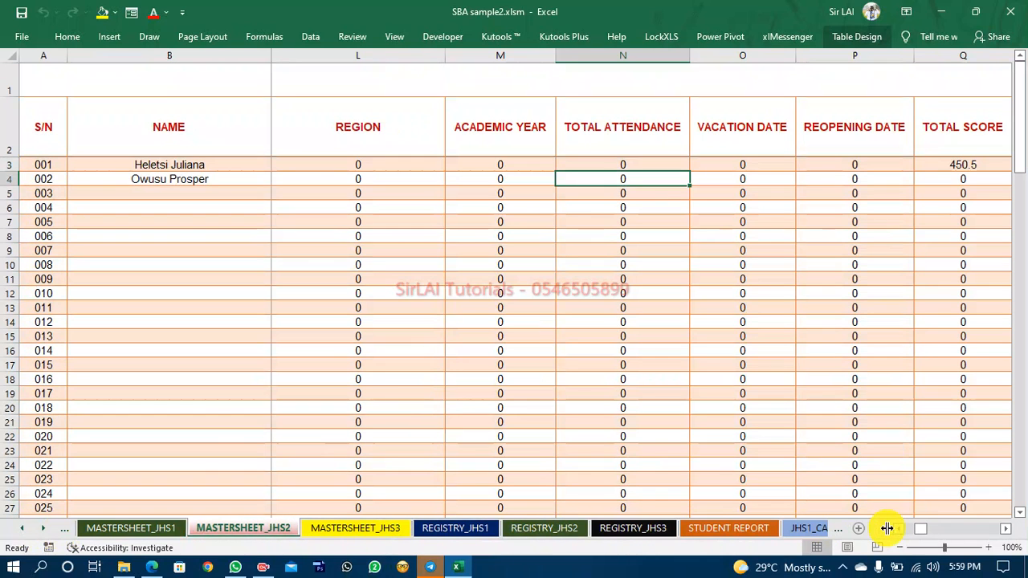
click(329, 533)
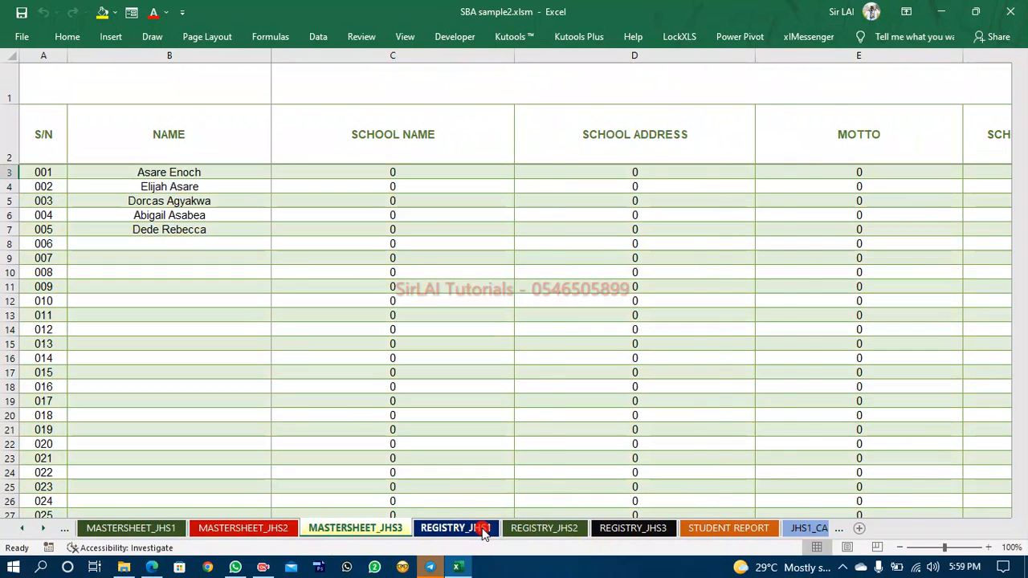
click(482, 528)
click(655, 526)
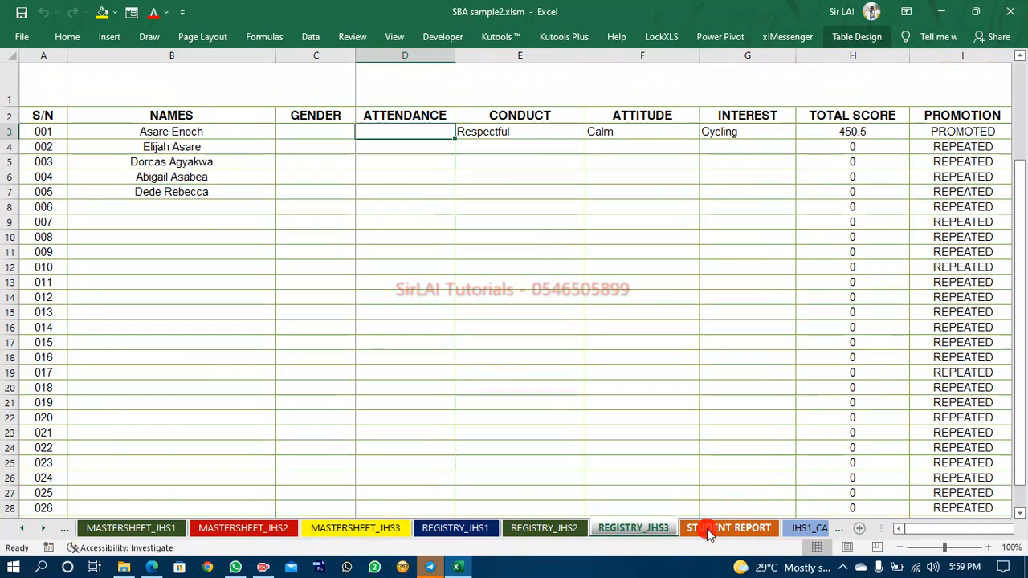
Browse the Student Report, CA Records, SMS and School Register sheets.
click(707, 529)
click(45, 531)
click(45, 530)
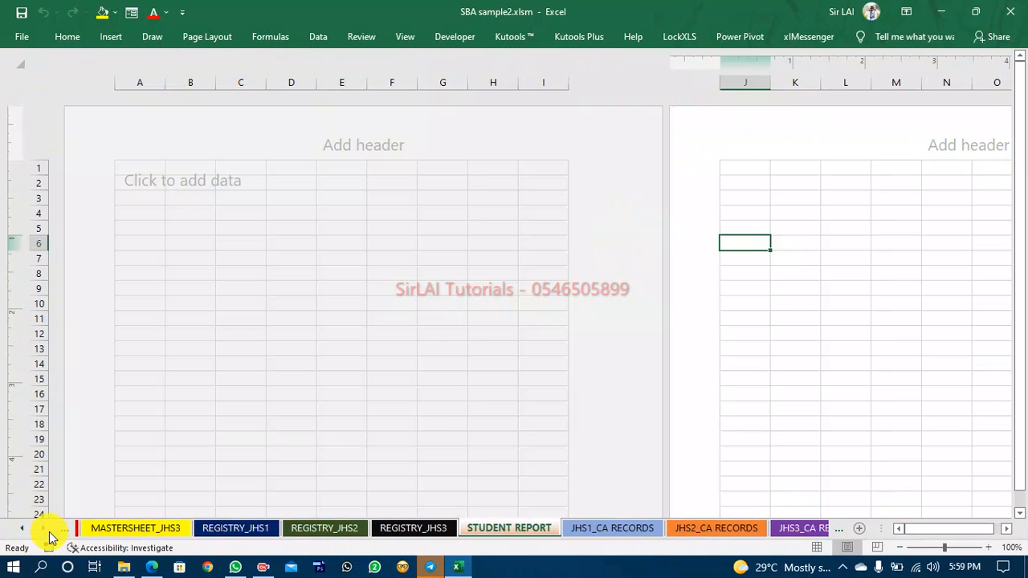
click(45, 530)
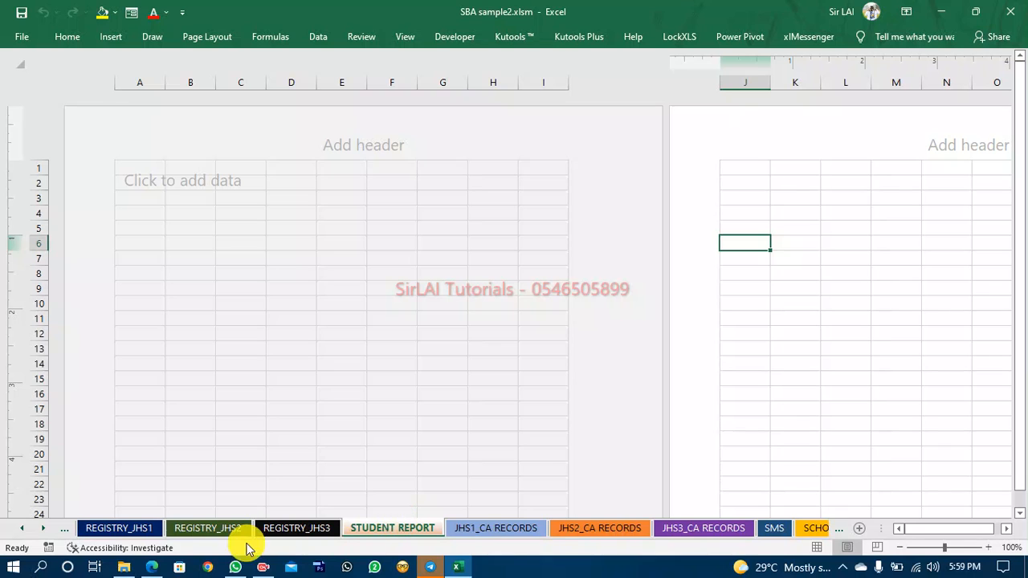
click(482, 527)
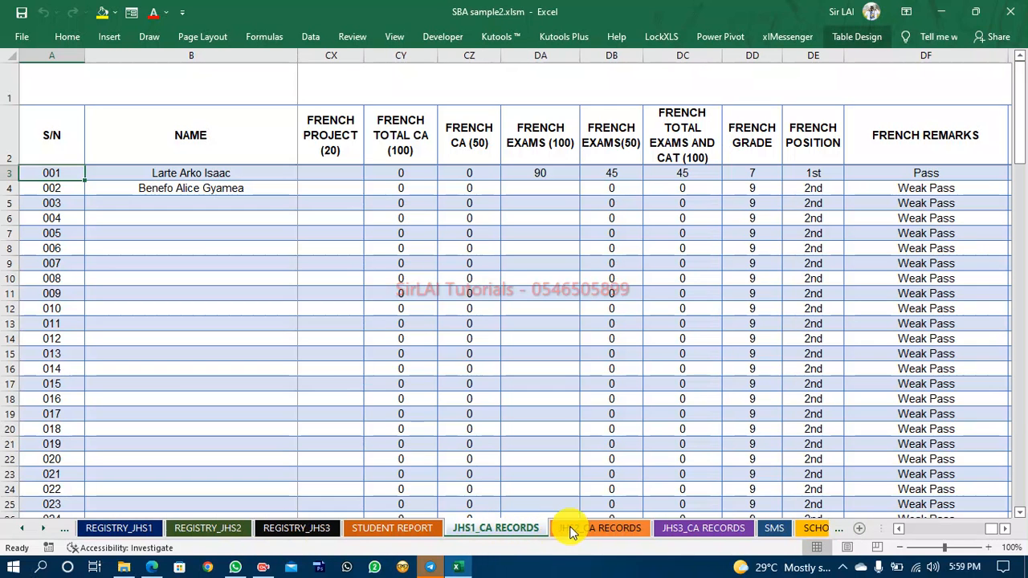
click(596, 527)
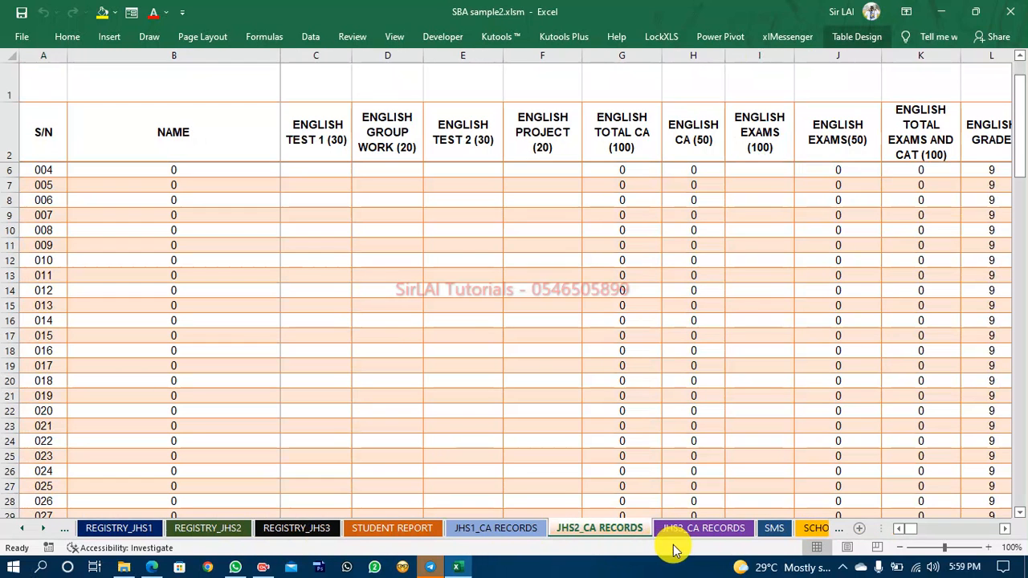
click(722, 529)
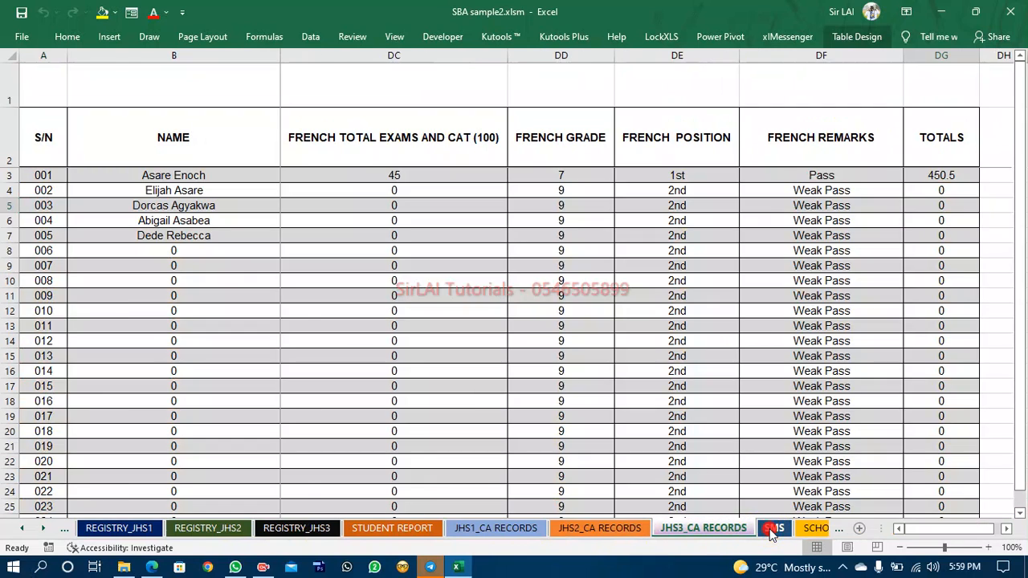
click(773, 527)
click(77, 534)
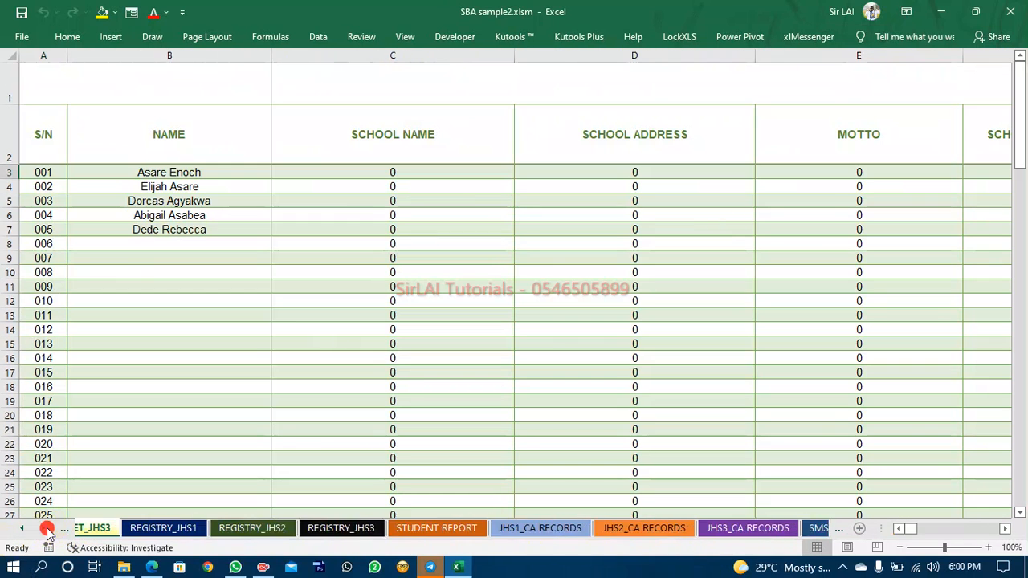
click(46, 530)
click(46, 530)
click(46, 530)
click(649, 528)
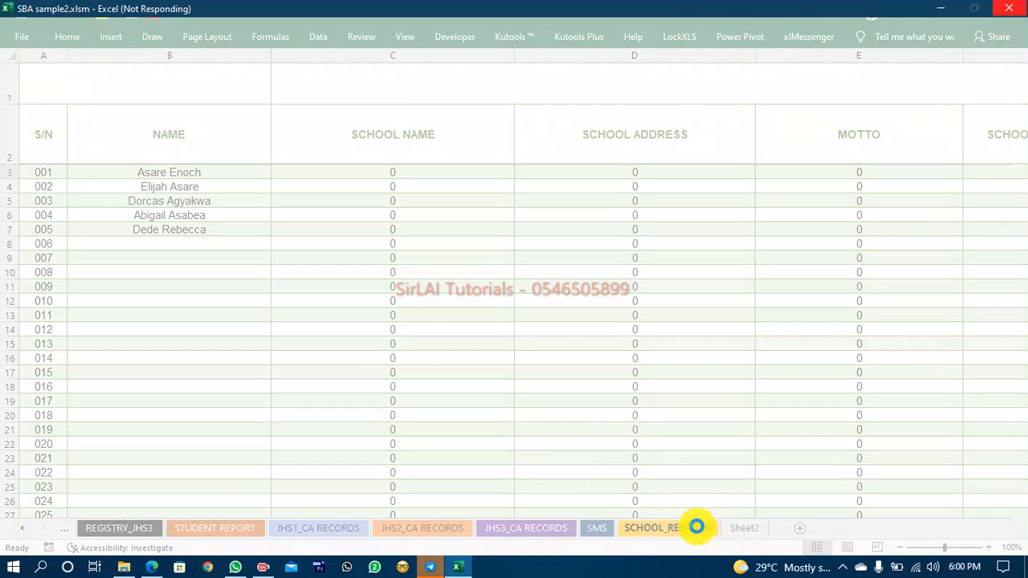
click(696, 528)
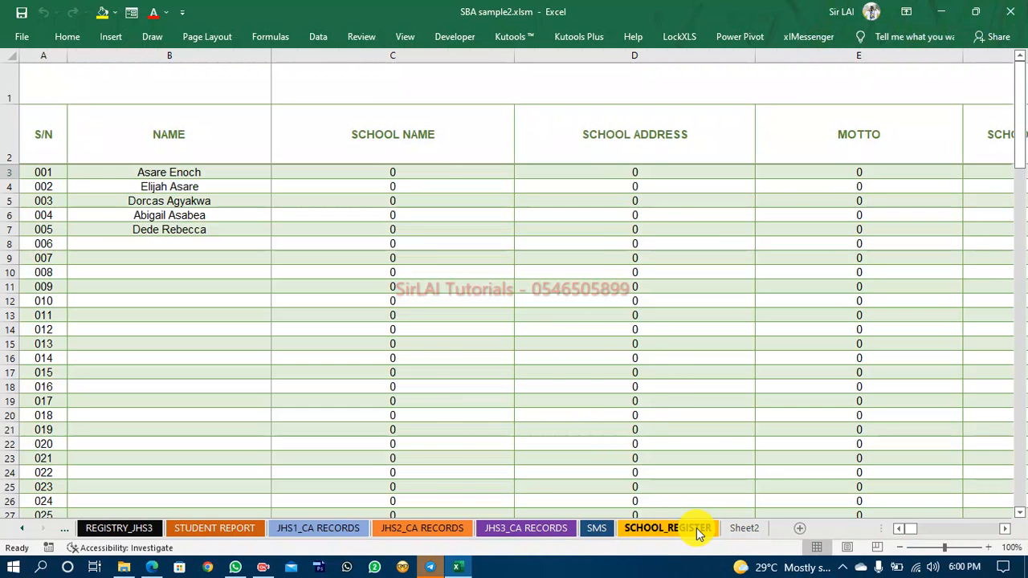
Scroll through the student rows of the School Register sheet.
scroll(478, 335, up, 6)
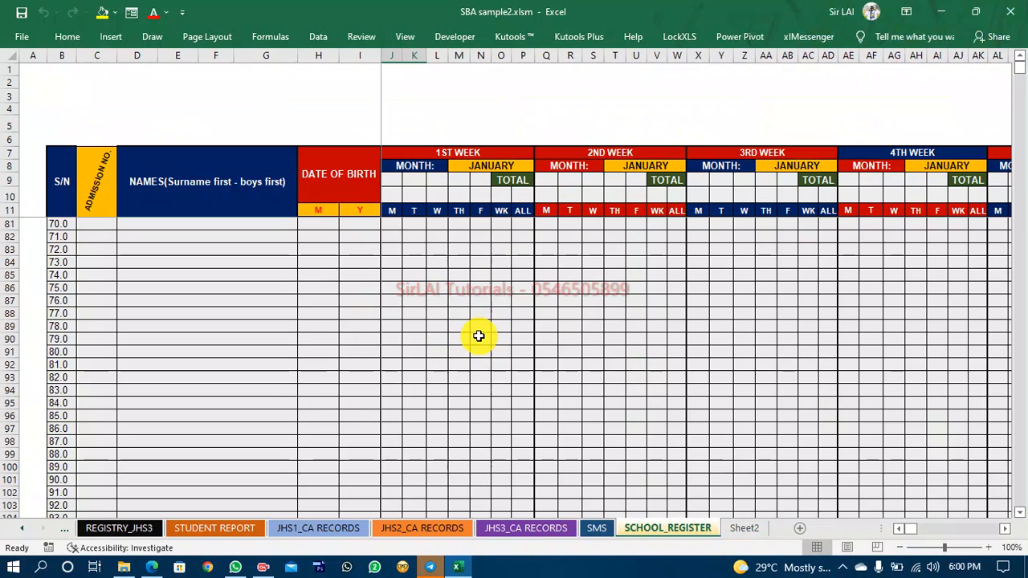
scroll(480, 334, down, 13)
scroll(485, 333, up, 6)
scroll(486, 333, up, 20)
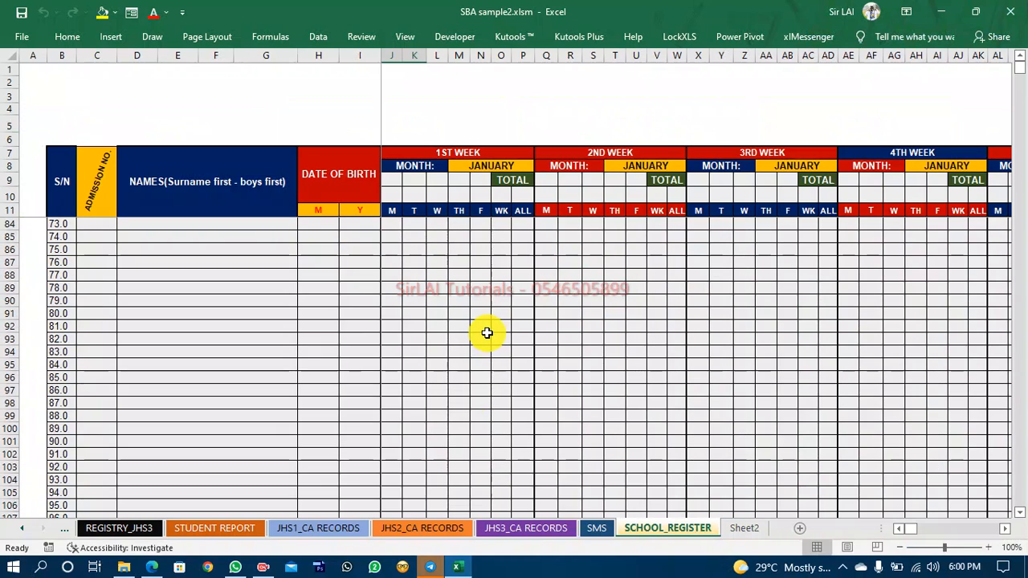
scroll(485, 334, up, 6)
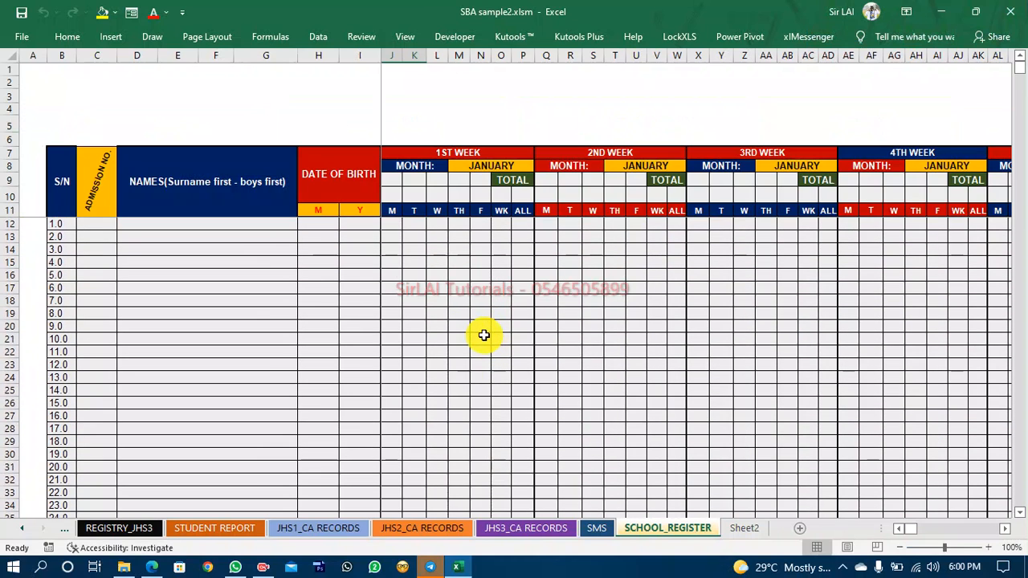
Return to the JHS1 CA Records and Student Report sheets and scroll across the report page.
click(315, 527)
click(22, 529)
click(22, 530)
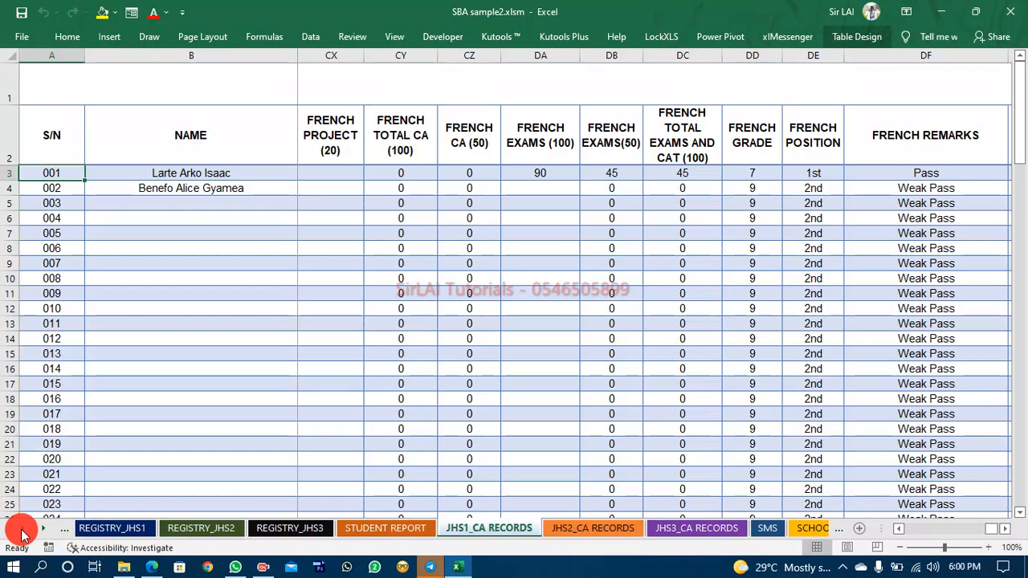
click(22, 530)
click(21, 529)
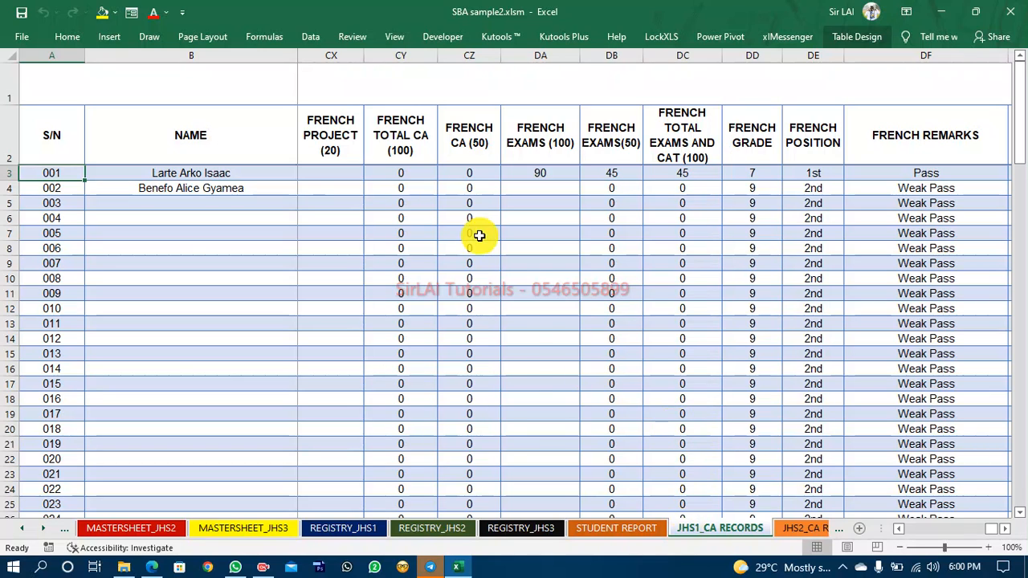
click(51, 533)
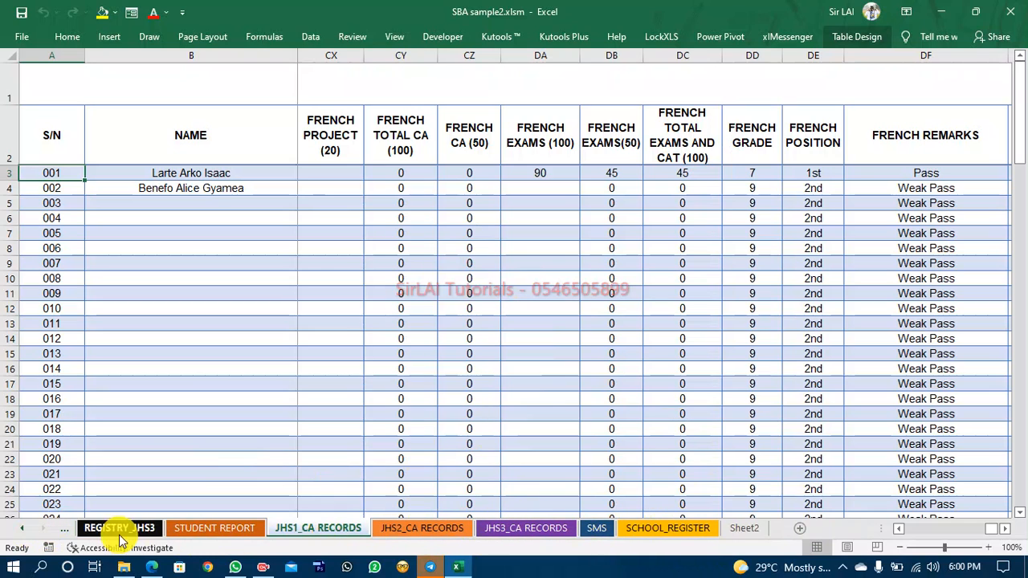
click(195, 529)
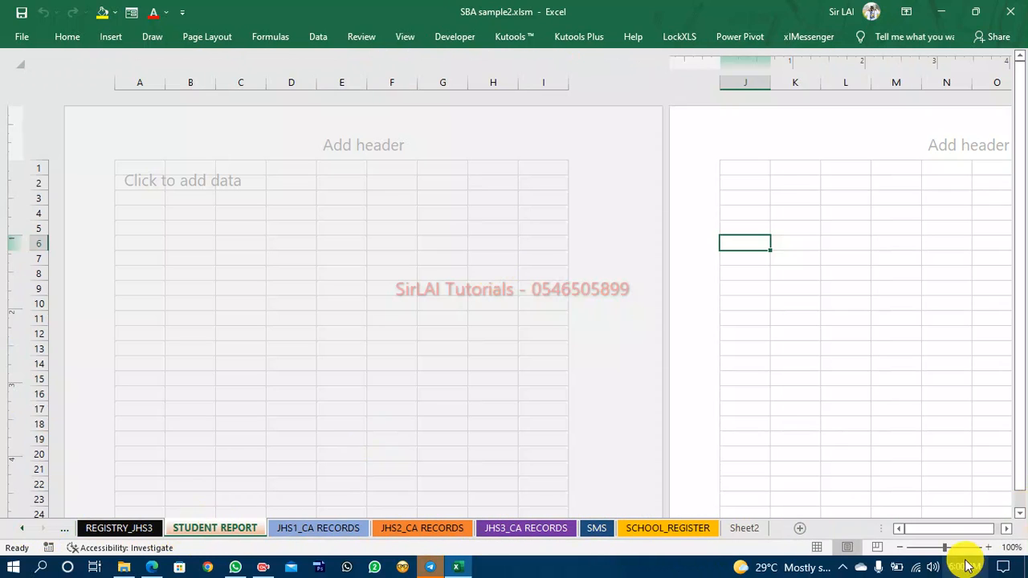
click(1006, 529)
click(1006, 528)
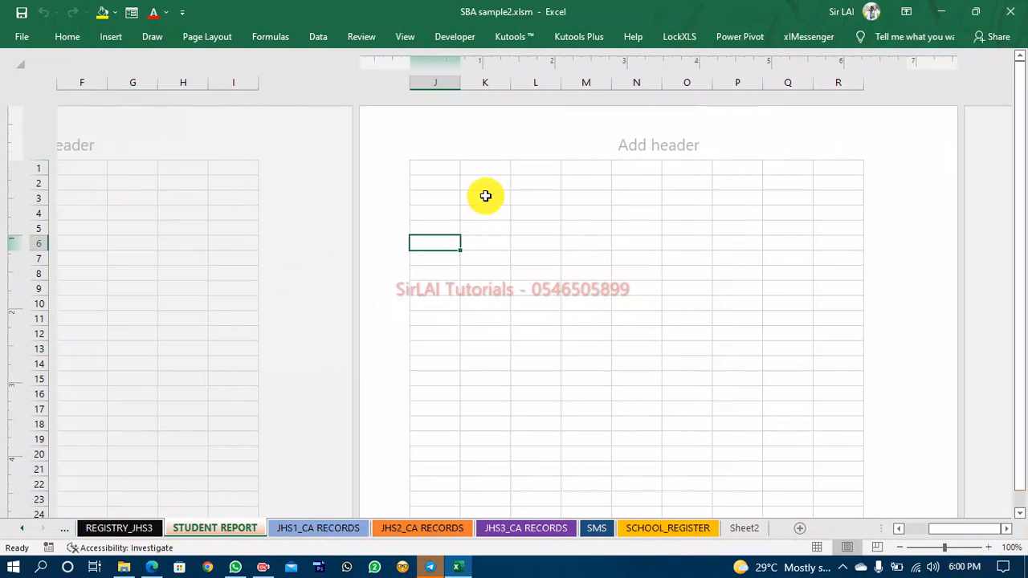
click(482, 198)
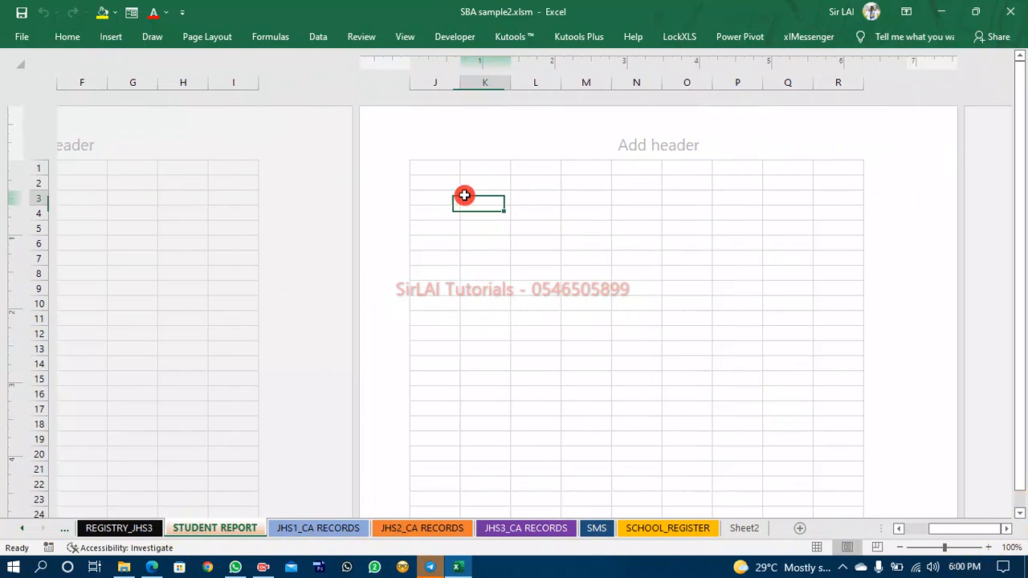
Open the REPORT JHS 1 - 3.xlsm workbook from the SBA RC Basic folder in File Explorer.
click(131, 568)
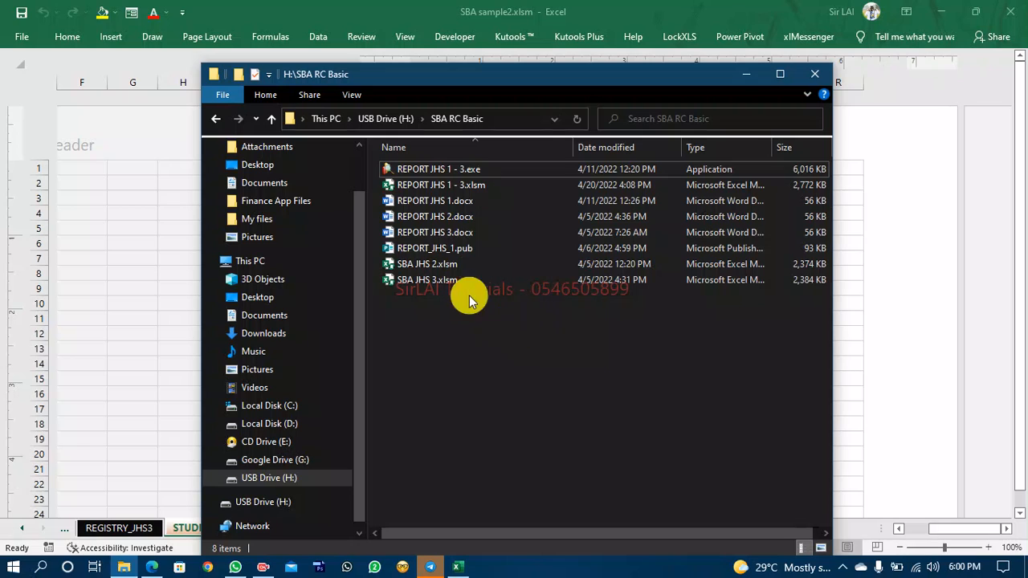
click(414, 189)
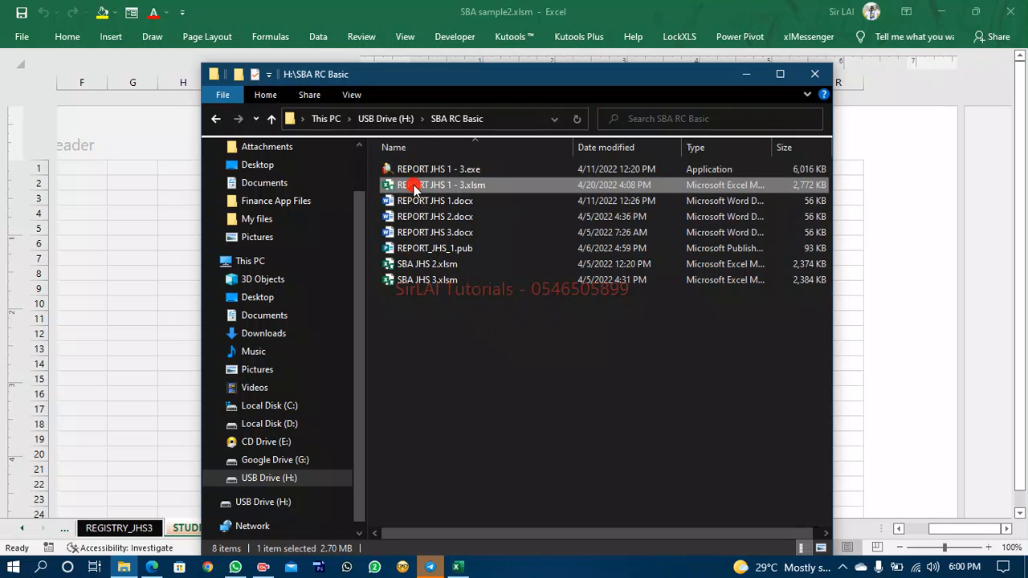
click(136, 307)
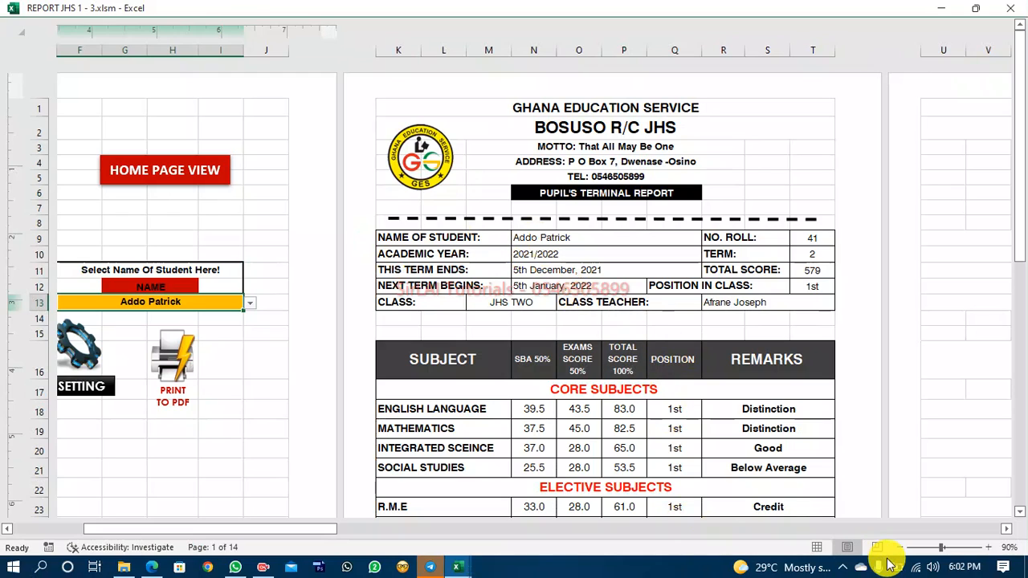
Switch back from the report workbook to the SBA sample2 workbook.
click(261, 568)
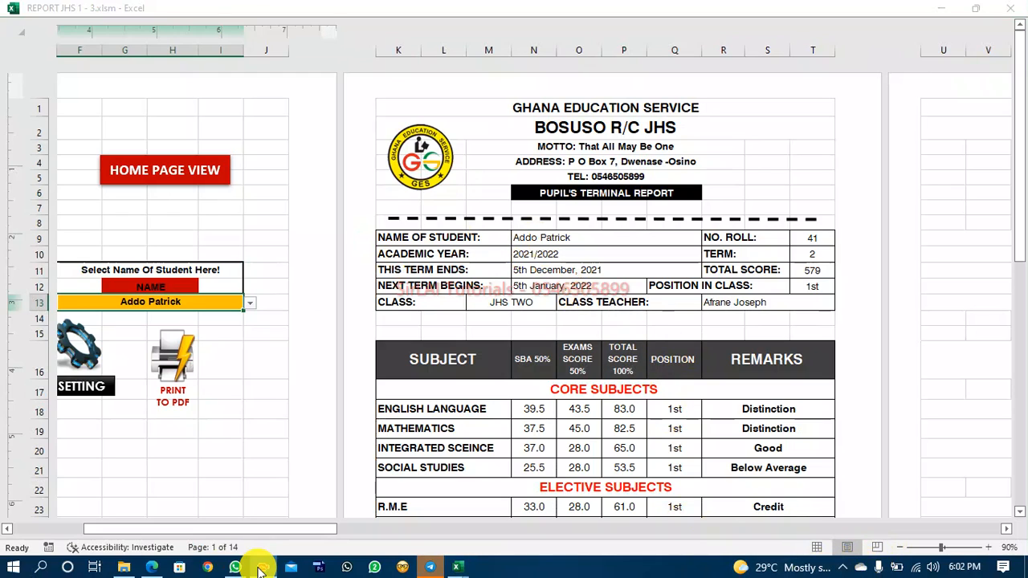
click(991, 543)
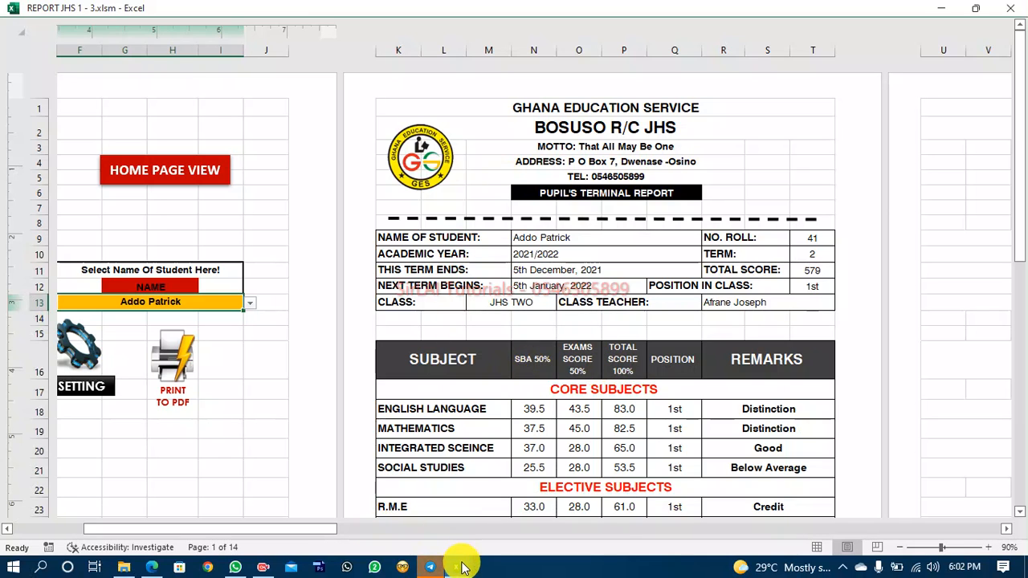
mouse_move(462, 568)
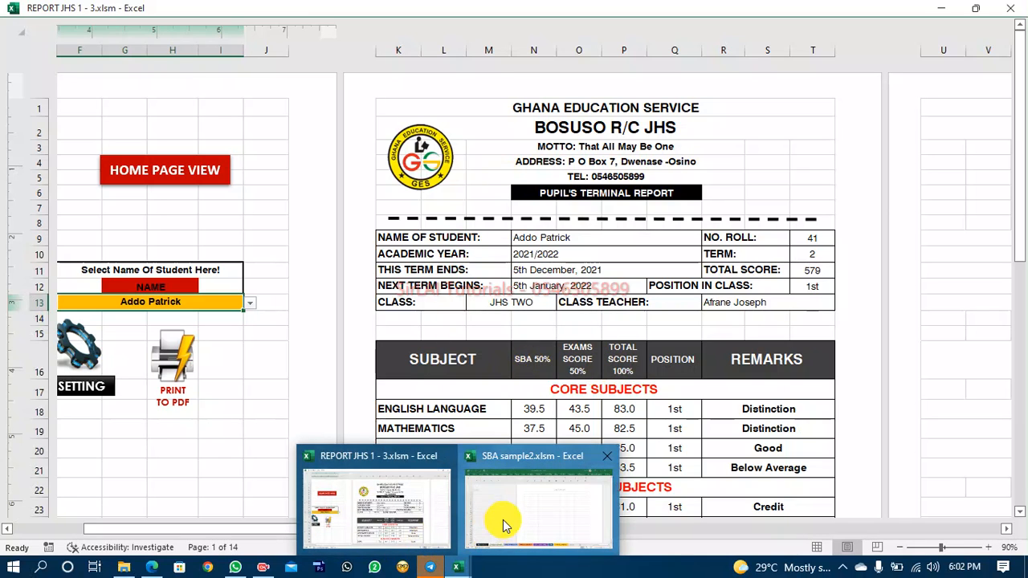
click(502, 520)
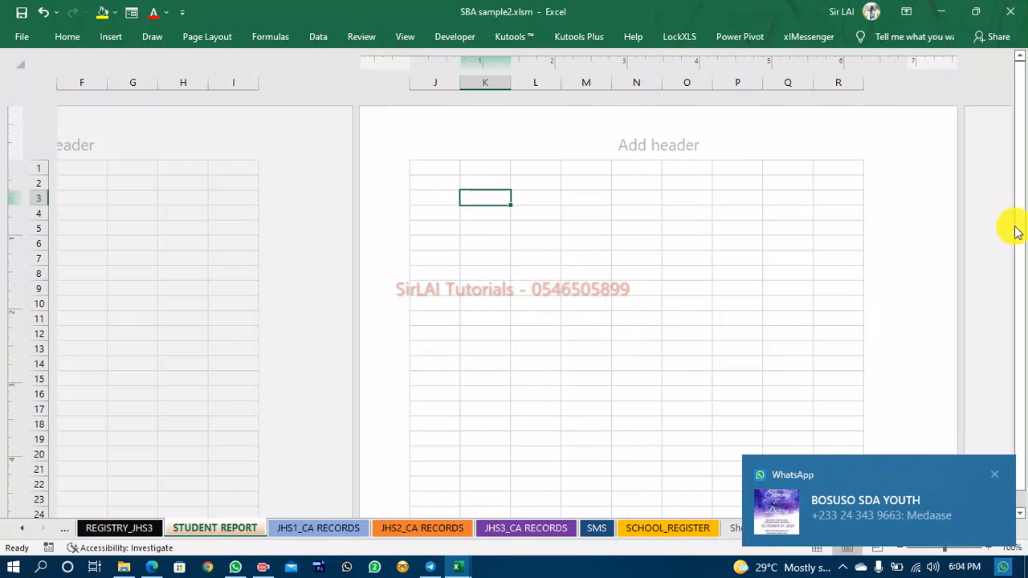
Switch to the REPORT JHS 1 - 3 workbook to examine its report header, then return to the SBA sample2 workbook.
click(995, 474)
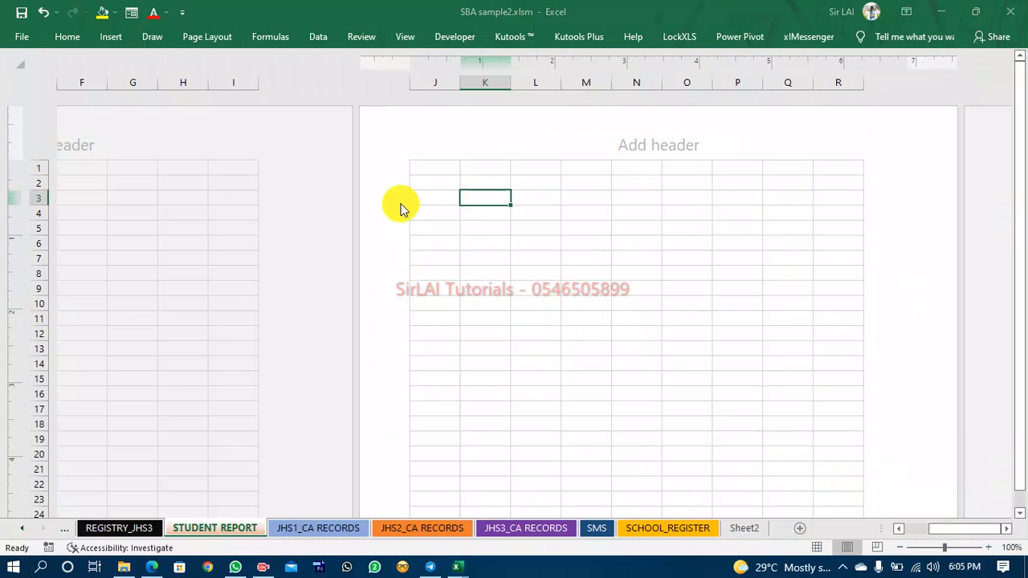
mouse_move(455, 567)
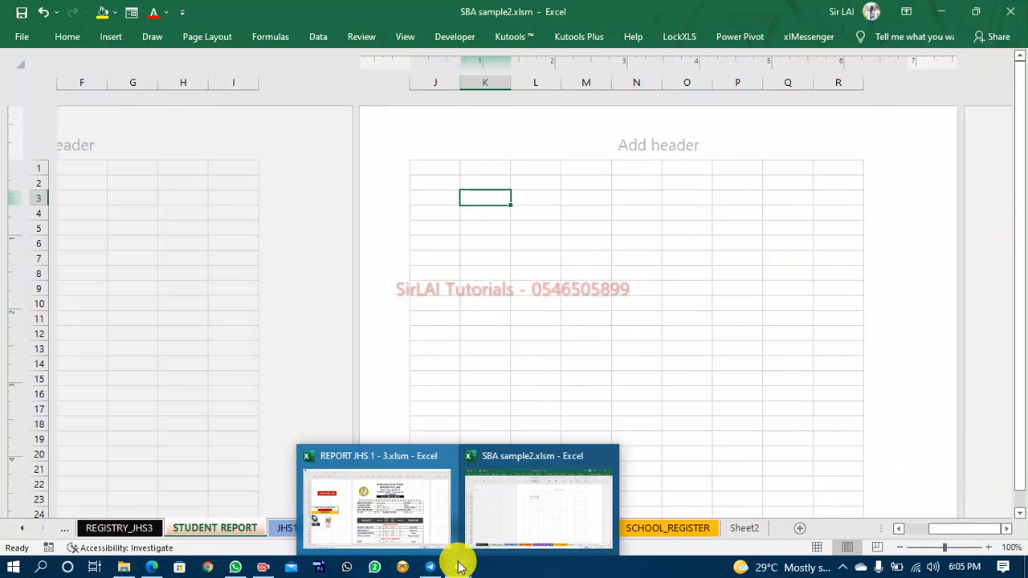
click(391, 510)
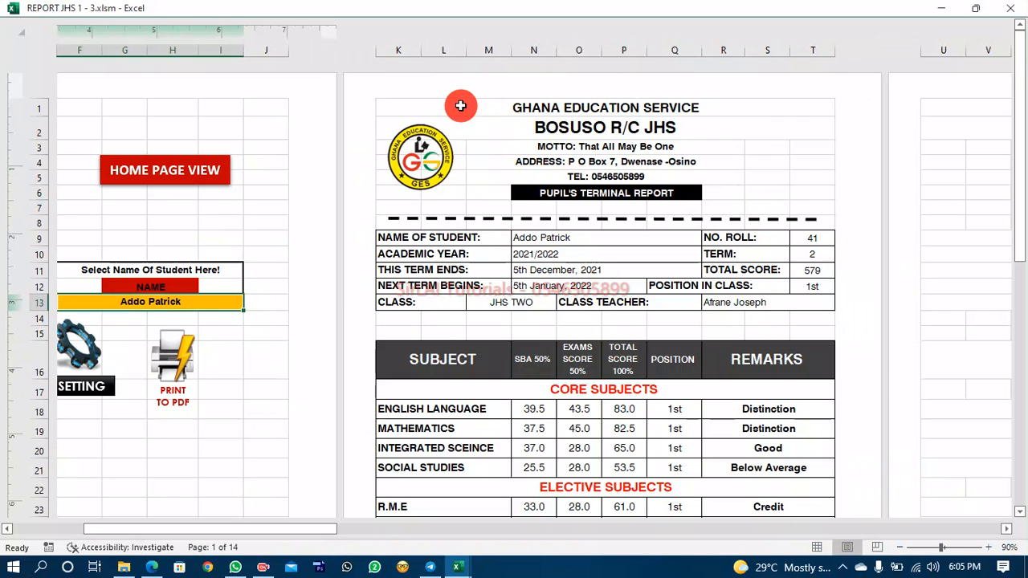
click(461, 105)
click(474, 129)
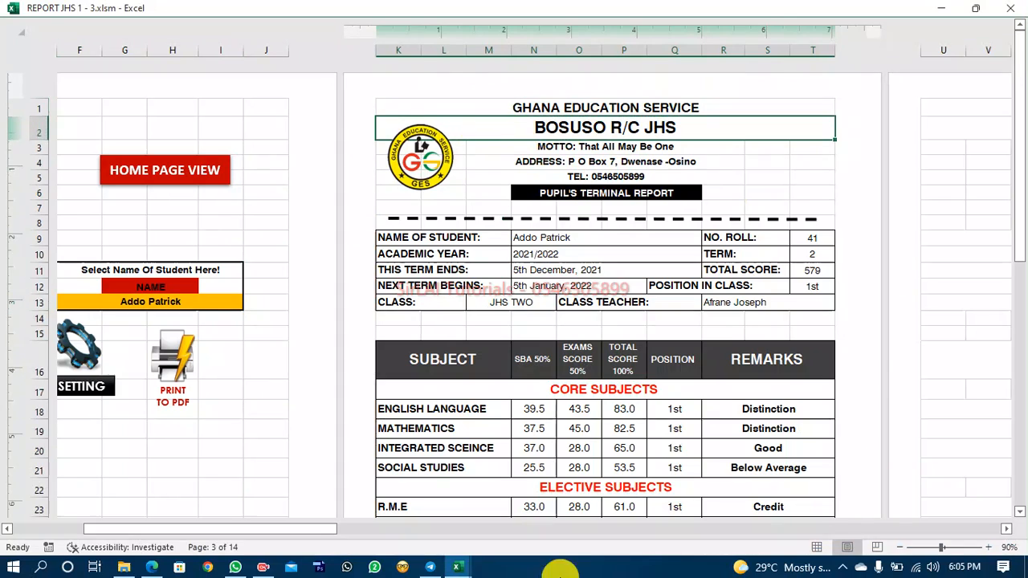
mouse_move(470, 570)
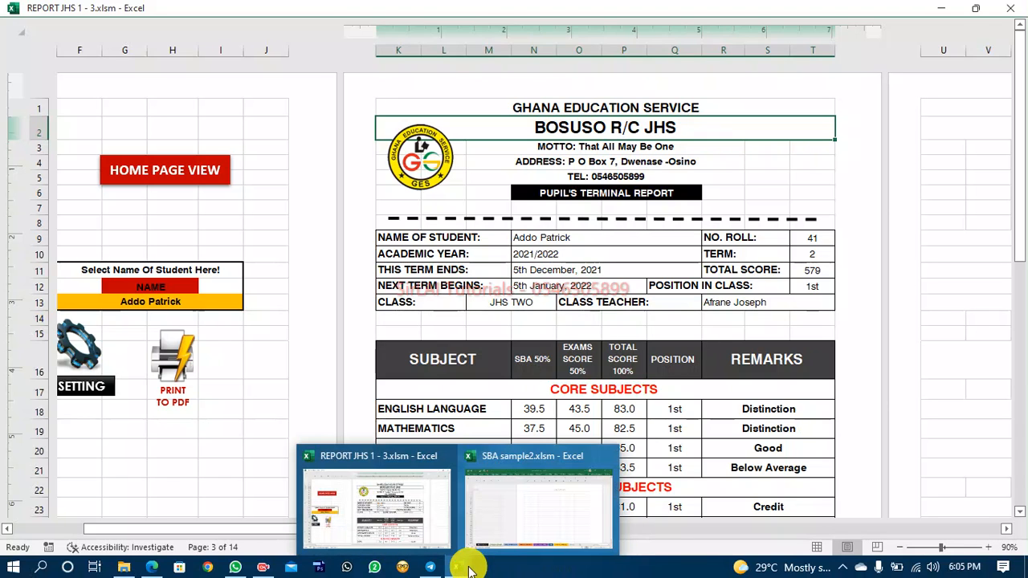
click(476, 546)
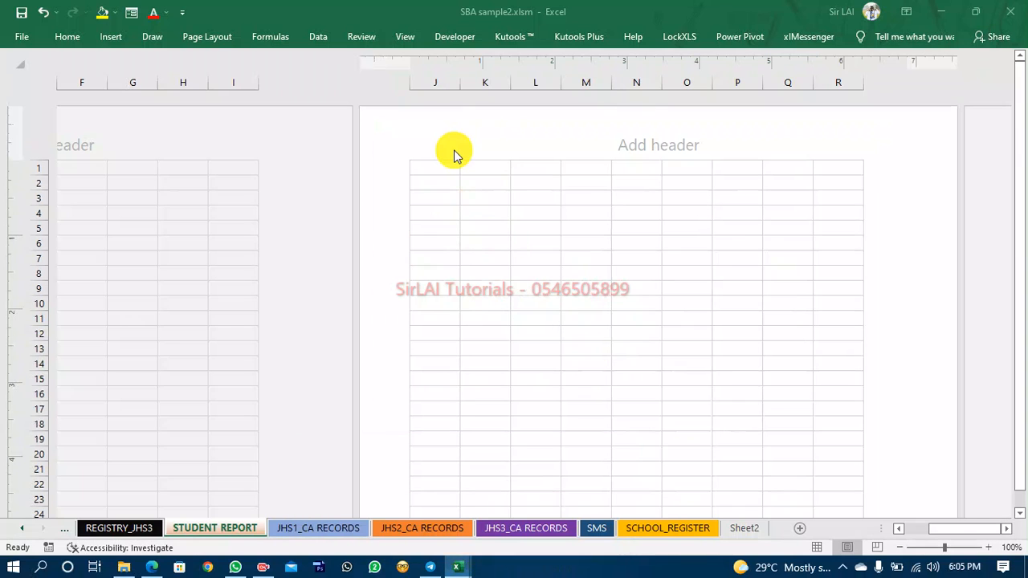
Select cells J1 through R1 on the Student Report sheet and set the ribbon to show tabs and commands.
click(425, 173)
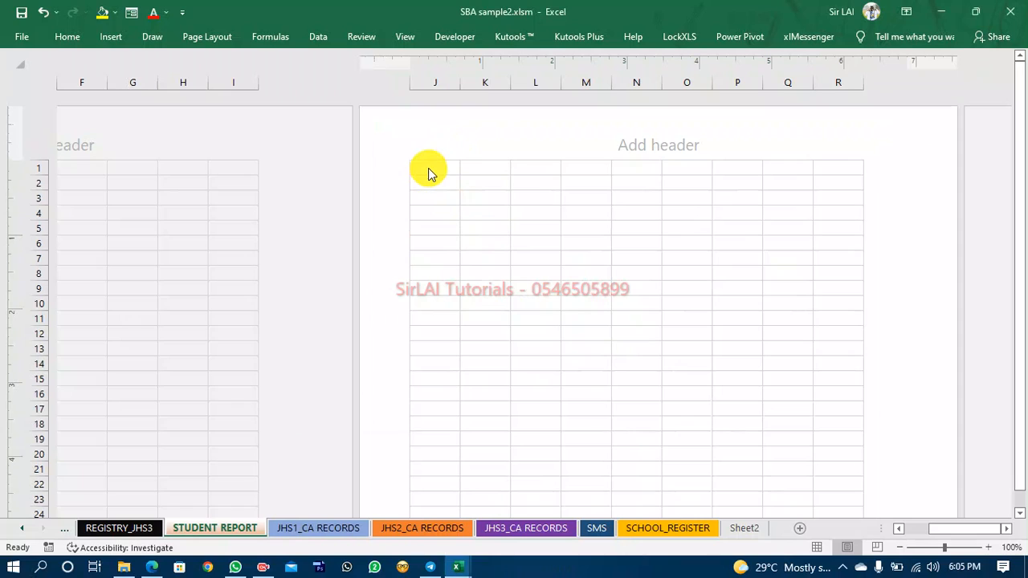
click(443, 172)
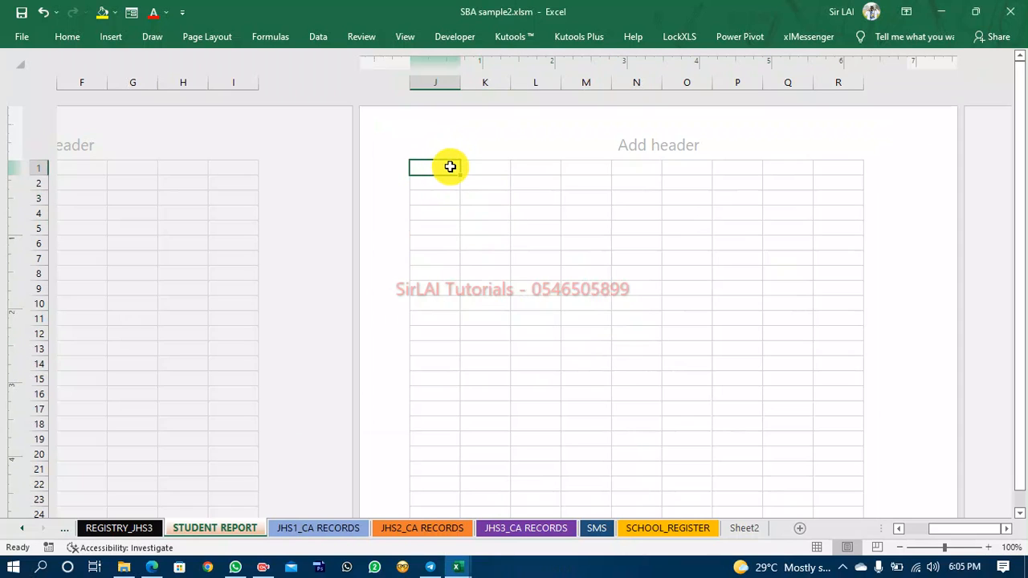
key(shift+Right)
key(shift+Right)
key(shift+Right)
key(shift+Right)
key(shift+Right)
key(shift+Right)
key(shift+Right)
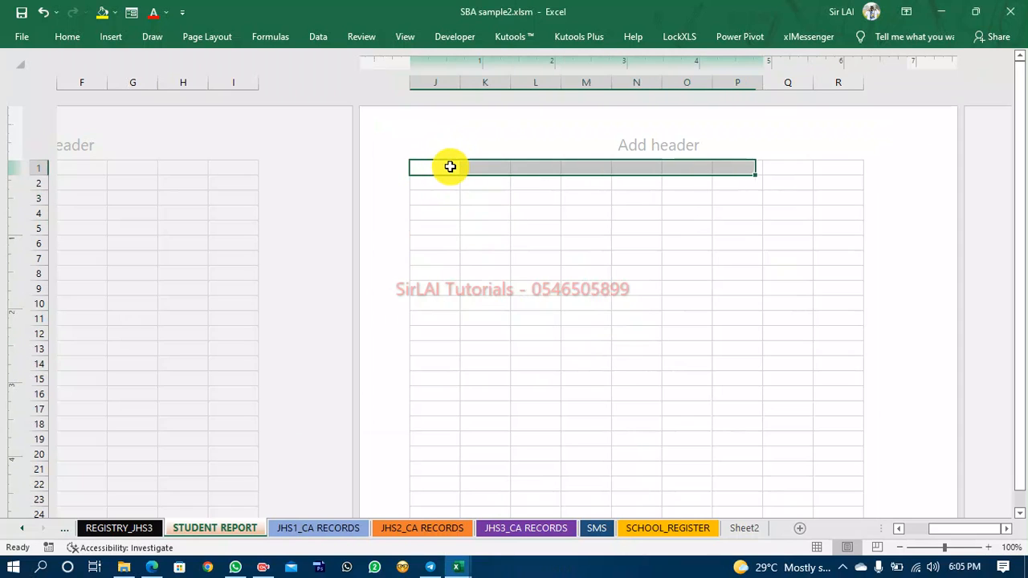
scroll(453, 171, left, 2)
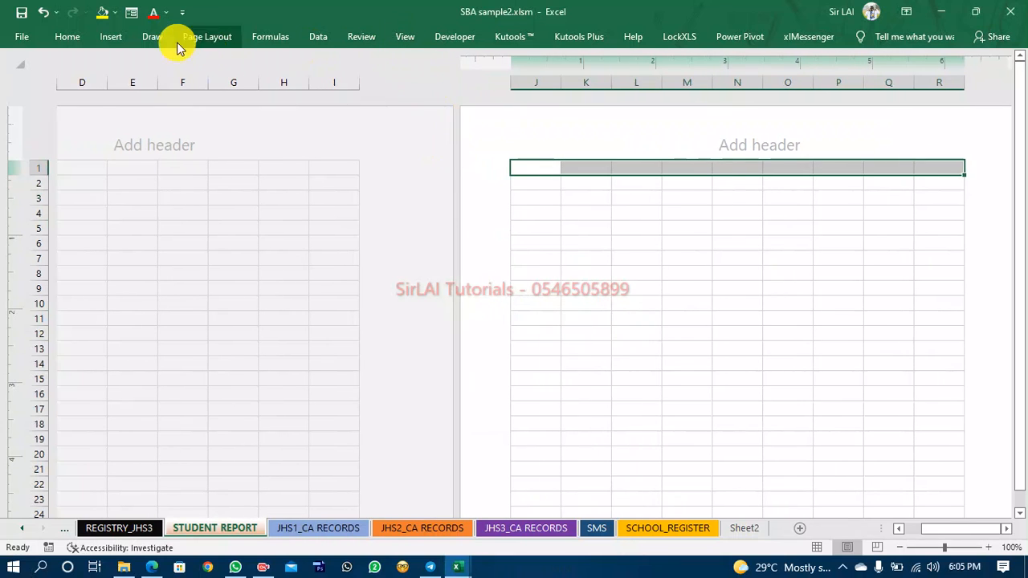
click(906, 12)
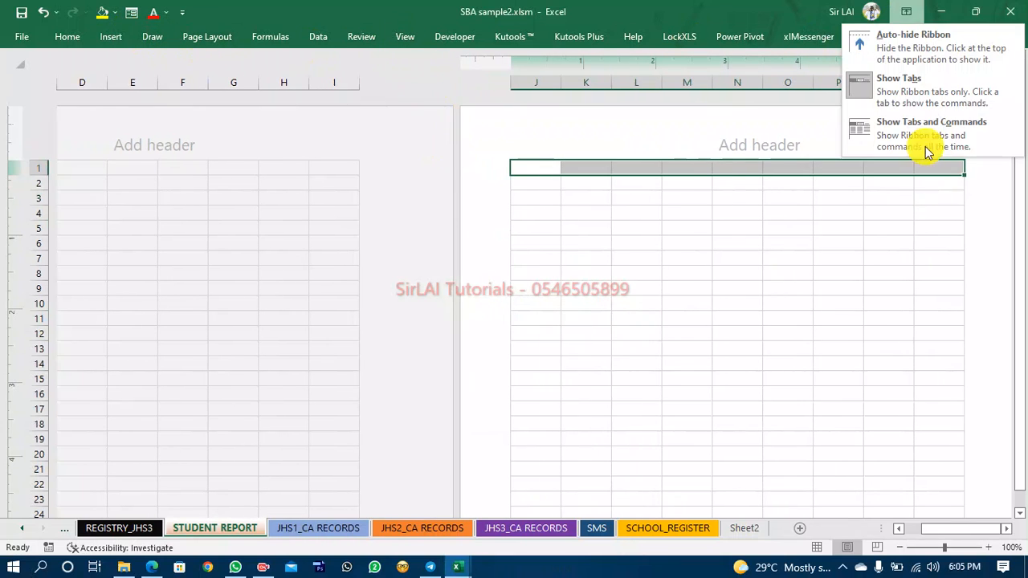
click(926, 136)
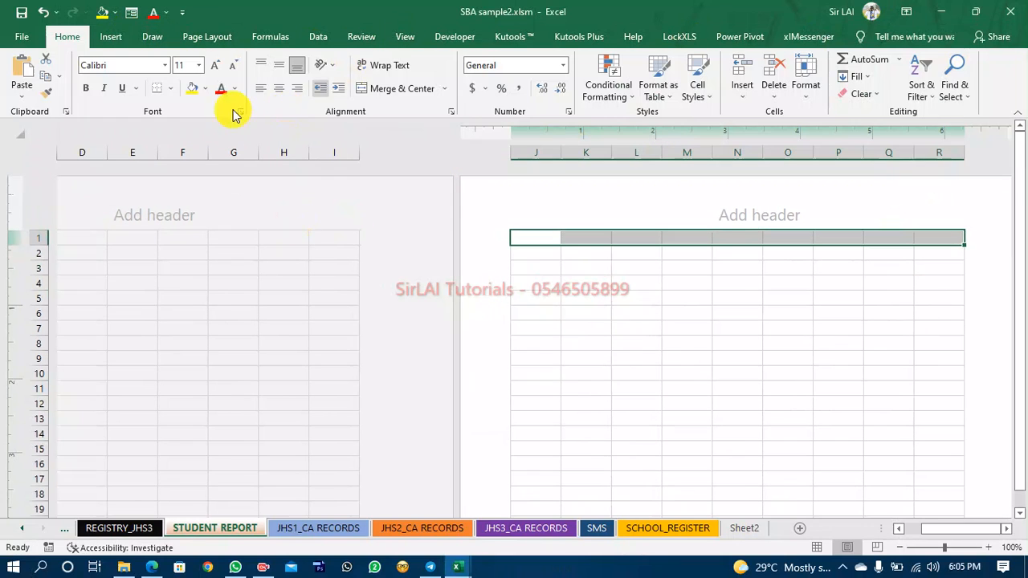
Merge and center cells J2 through R3 on the Student Report sheet.
click(532, 253)
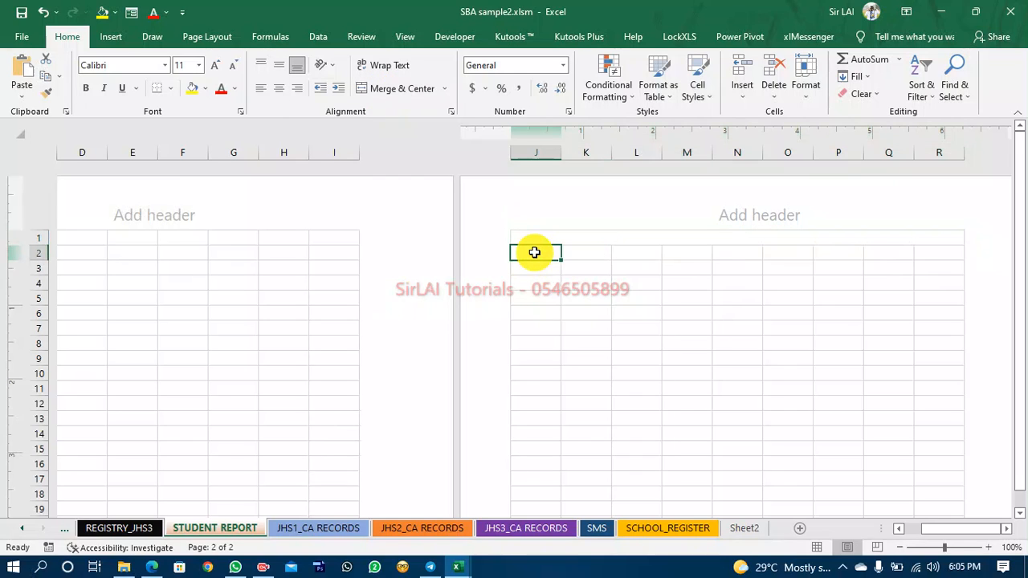
key(shift+Down)
key(shift+Right)
key(shift+Right)
key(shift+Right)
key(shift+Right)
key(shift+Right)
key(shift+Right)
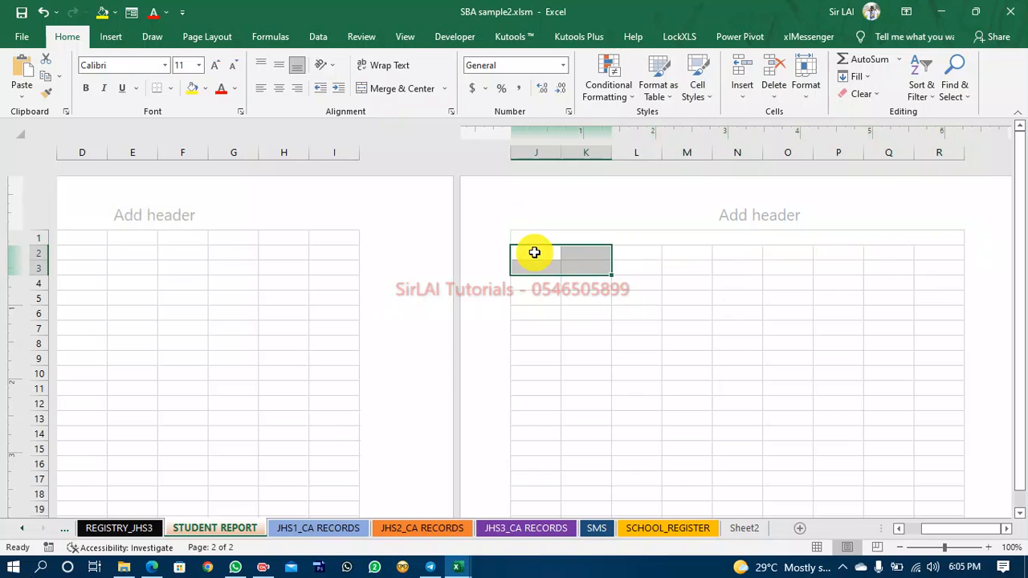
key(shift+Right)
key(shift+Right)
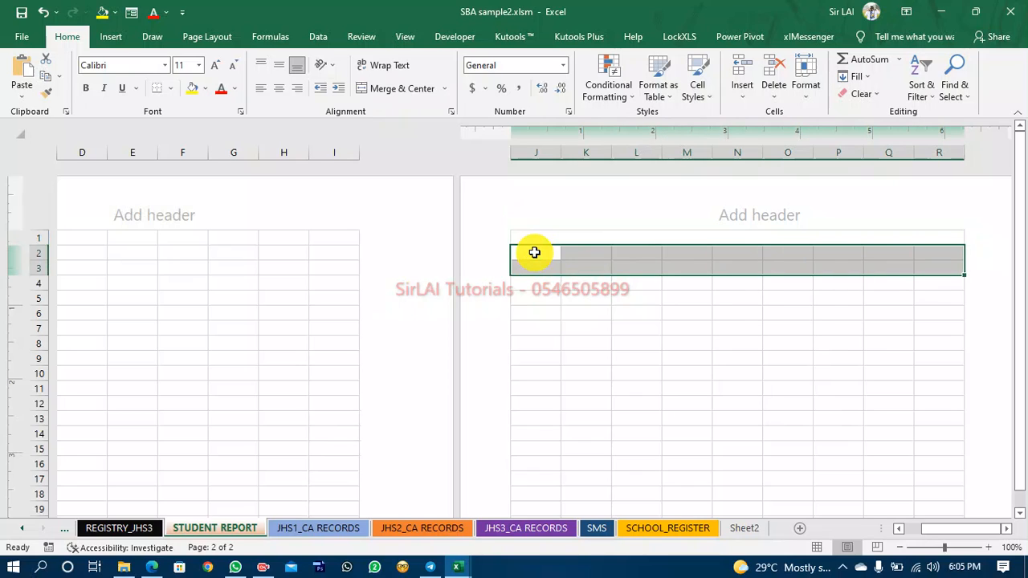
click(404, 88)
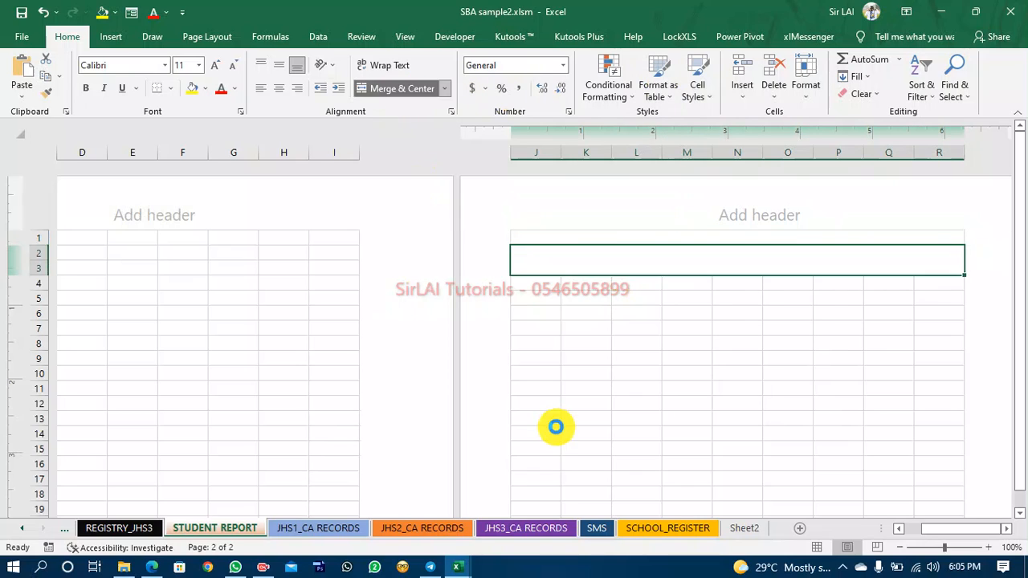
Enter GHANA EDUCATION SERVICE in the merged header cell of row 1.
click(643, 354)
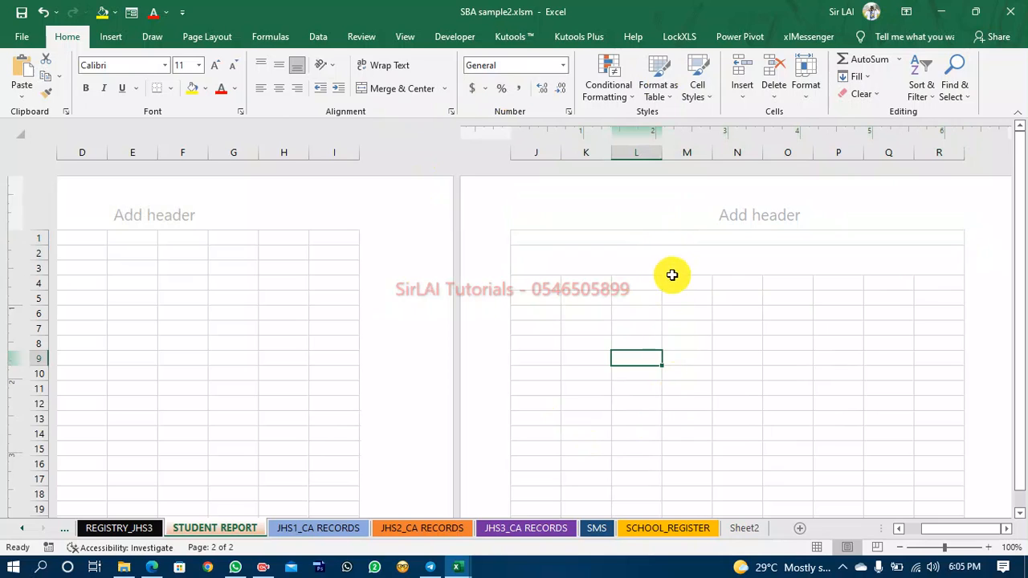
click(677, 241)
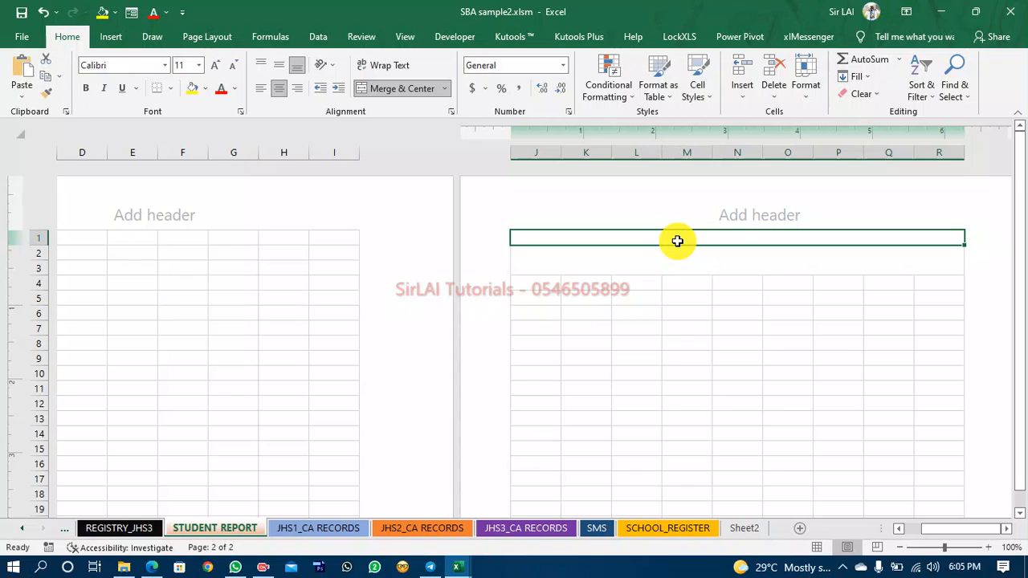
text(GHANA EDUCATION S)
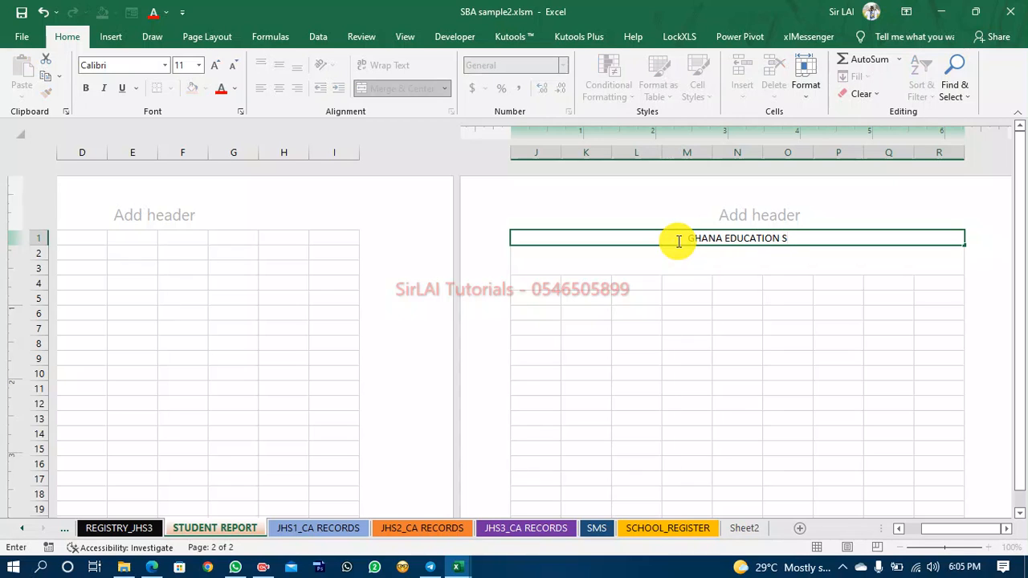
text(ERV)
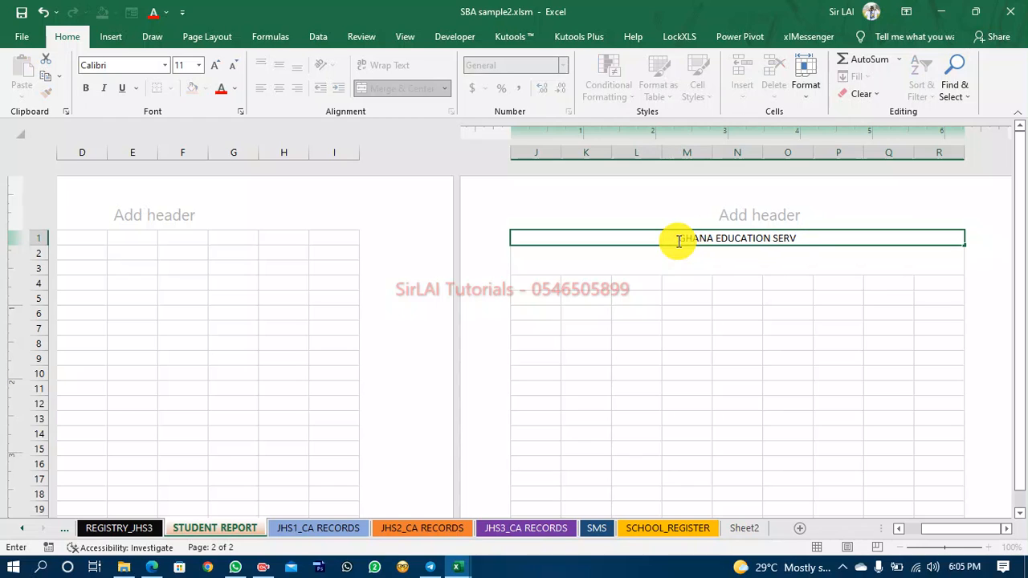
text(BICECE)
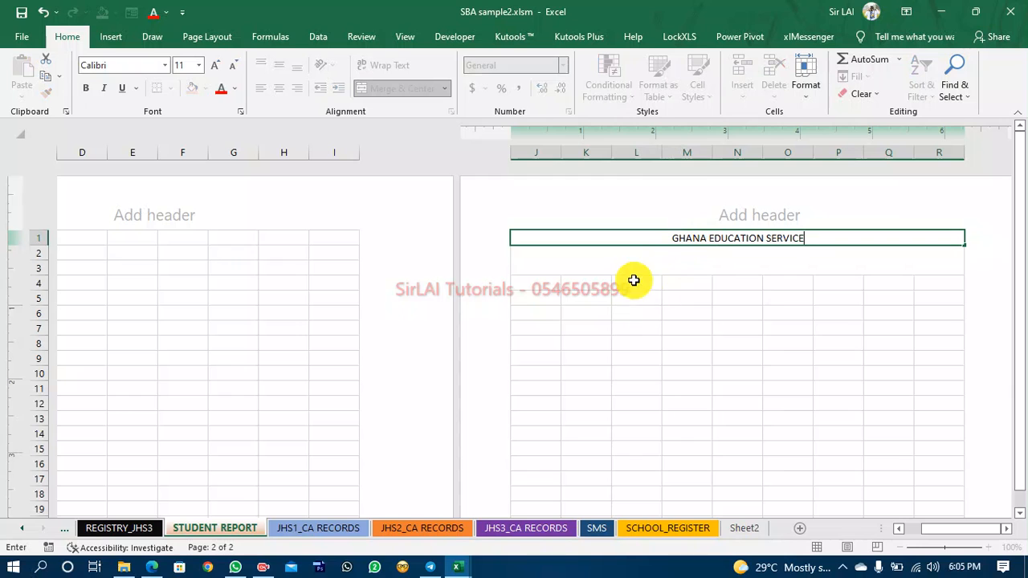
key(Return)
Switch to the report workbook to compare its header, then return to the SBA sample2 workbook.
mouse_move(458, 567)
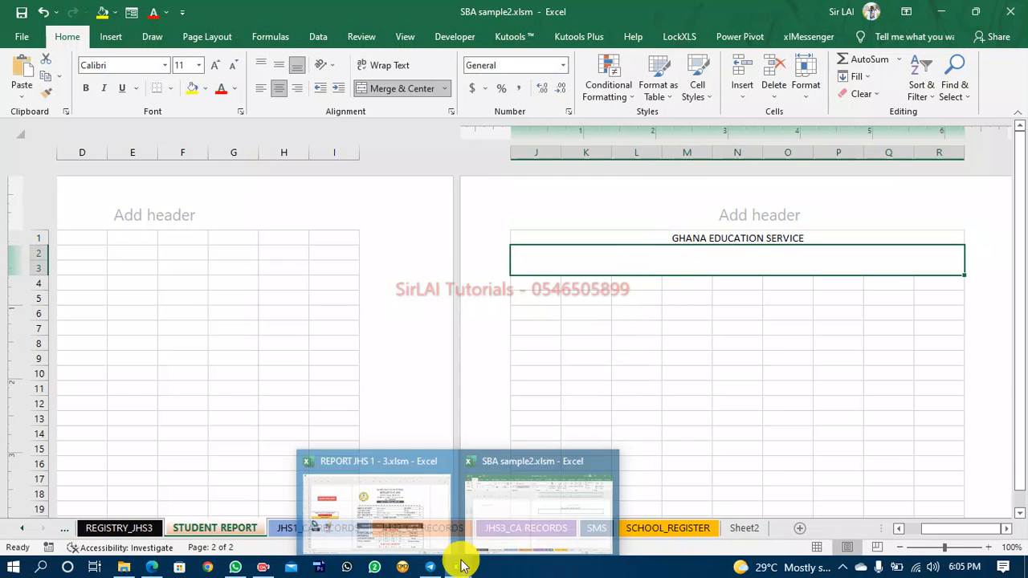
click(356, 526)
click(560, 127)
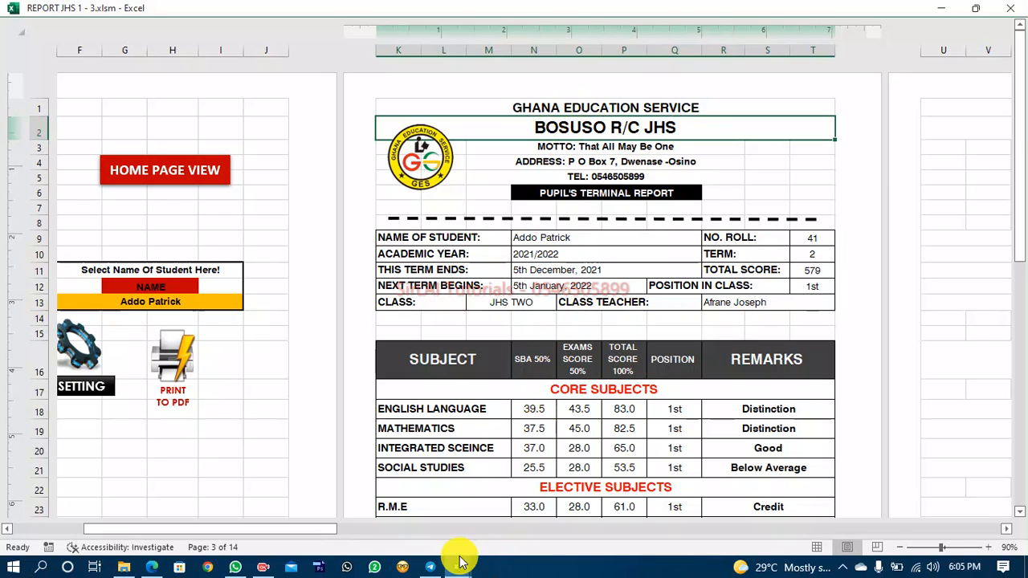
mouse_move(458, 565)
click(512, 526)
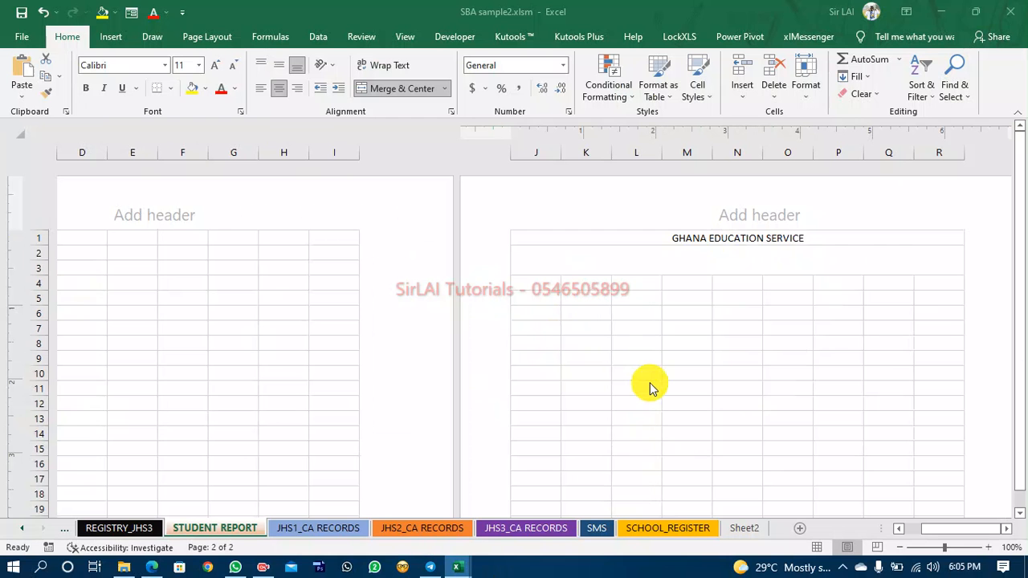
Link the merged J2:R3 cell by formula to the School Name cell on the SETTINGS sheet.
click(670, 259)
double_click(673, 261)
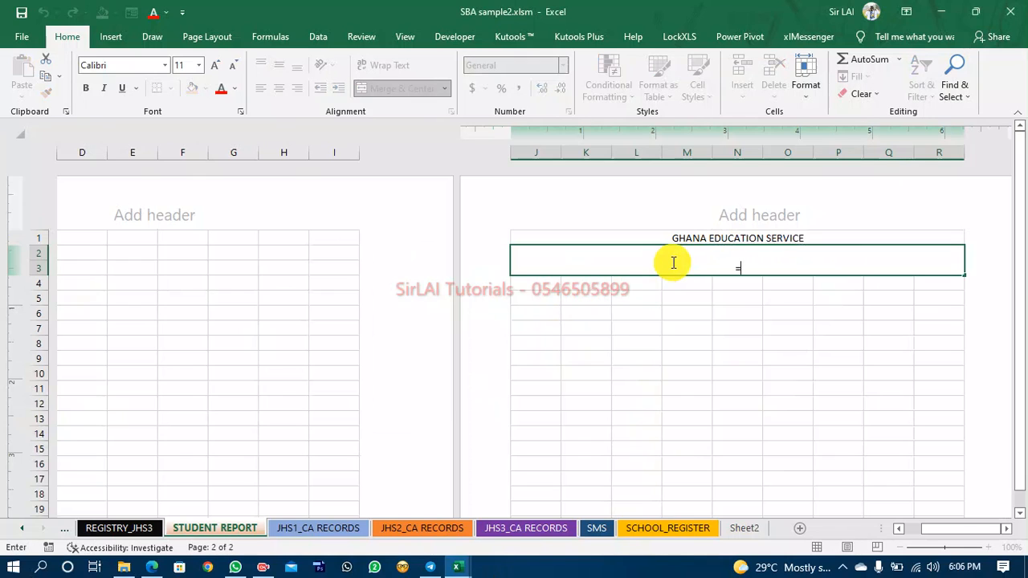
click(24, 530)
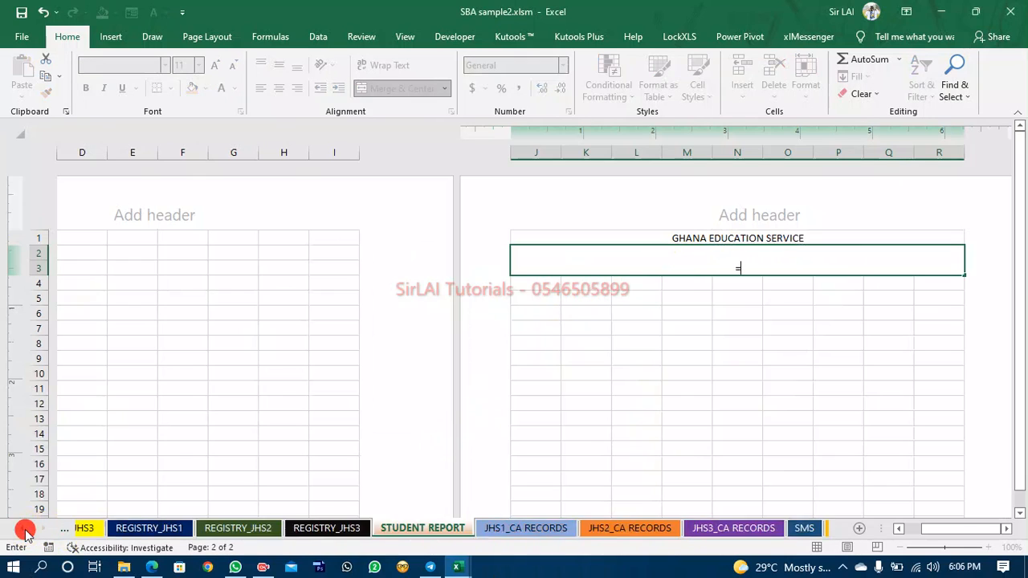
click(24, 532)
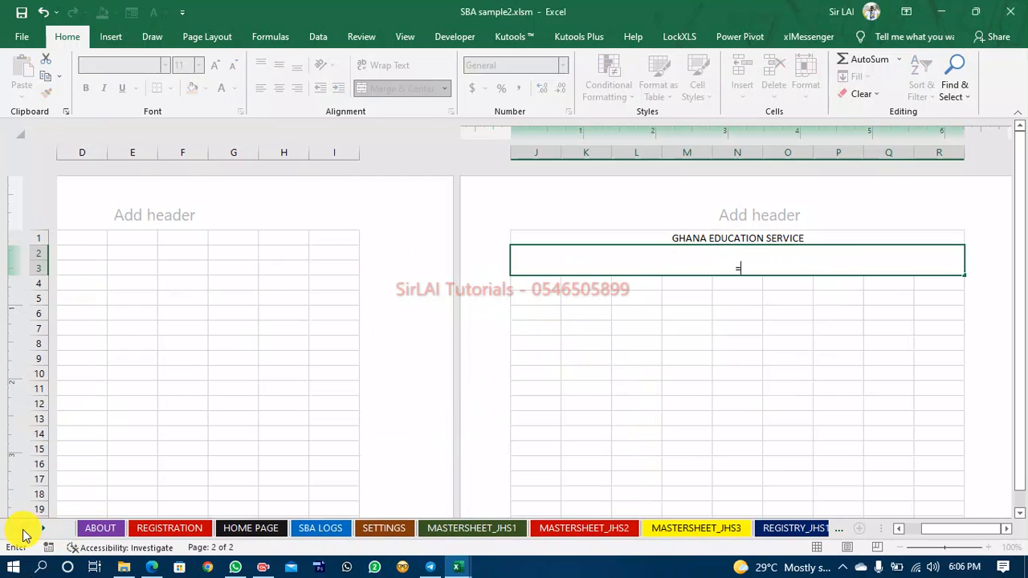
click(385, 527)
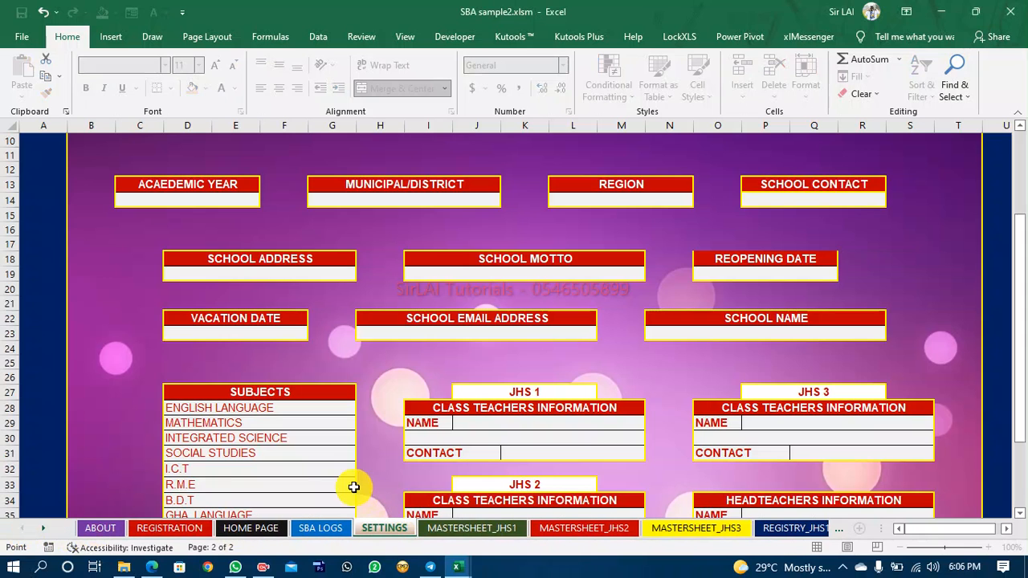
click(752, 331)
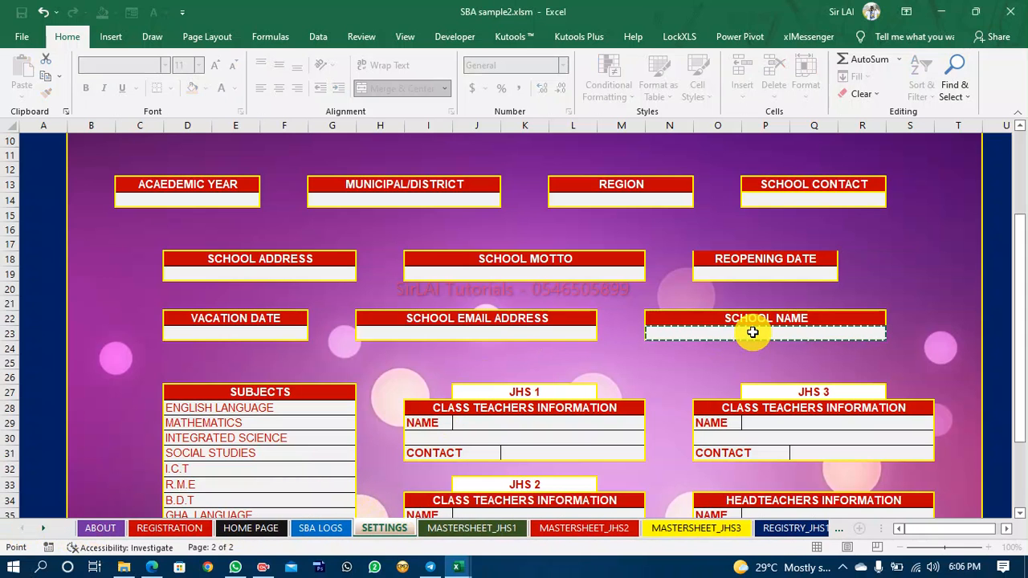
key(Return)
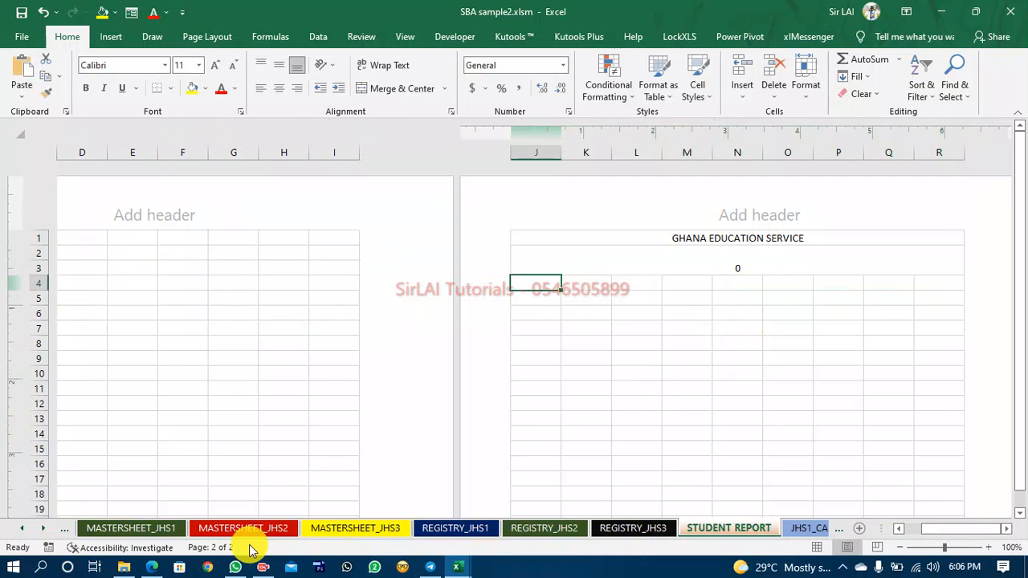
Enter BOSUSO SDA JHS as the school name in the School Name cell on the SETTINGS sheet.
click(26, 531)
click(27, 530)
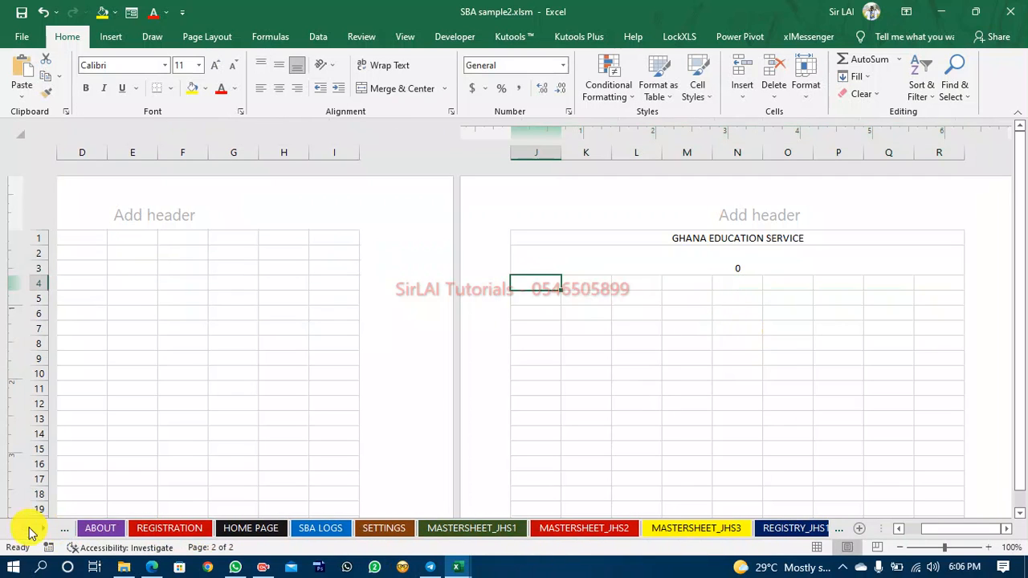
click(386, 528)
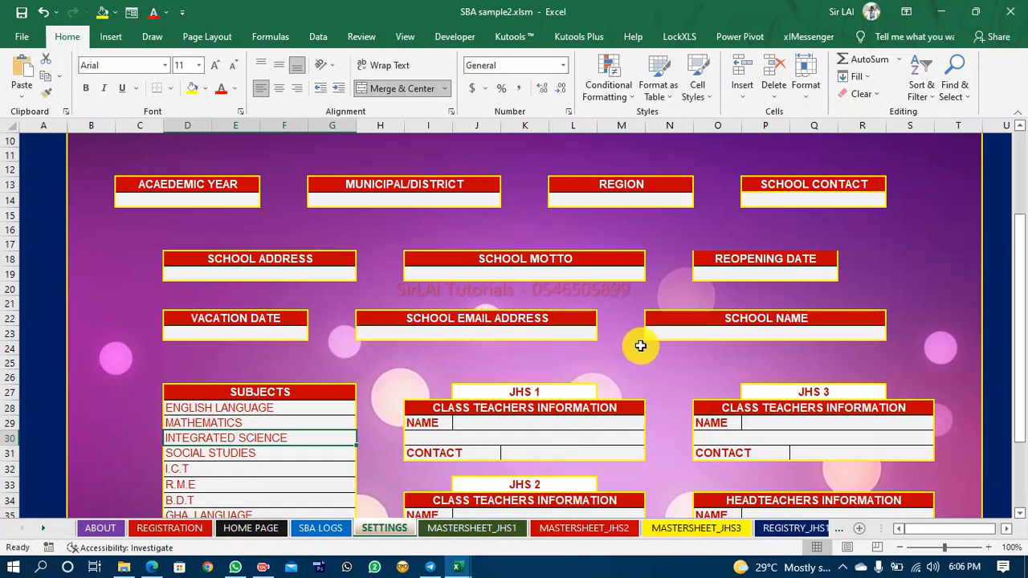
click(704, 334)
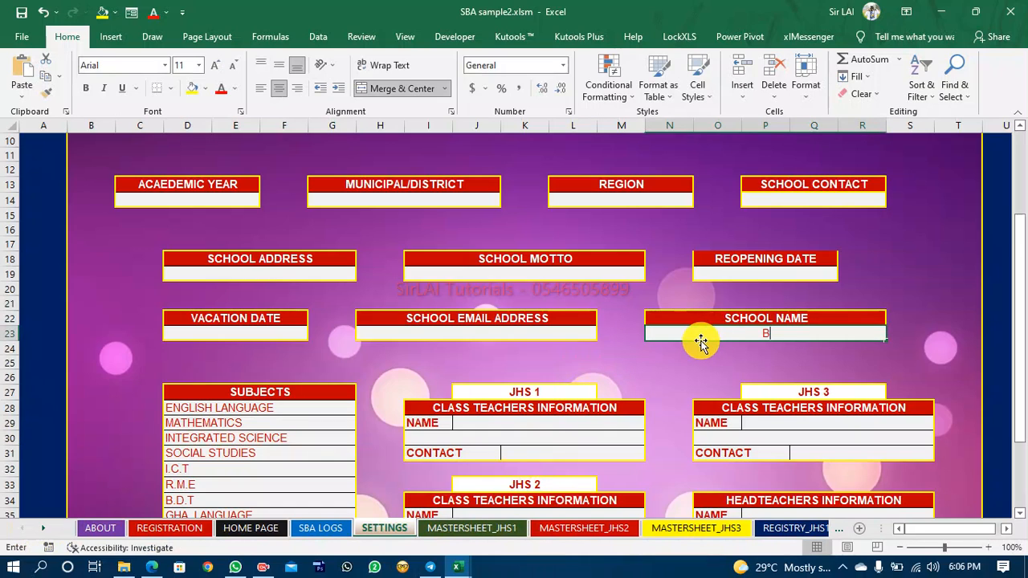
text(BOSUSO SD)
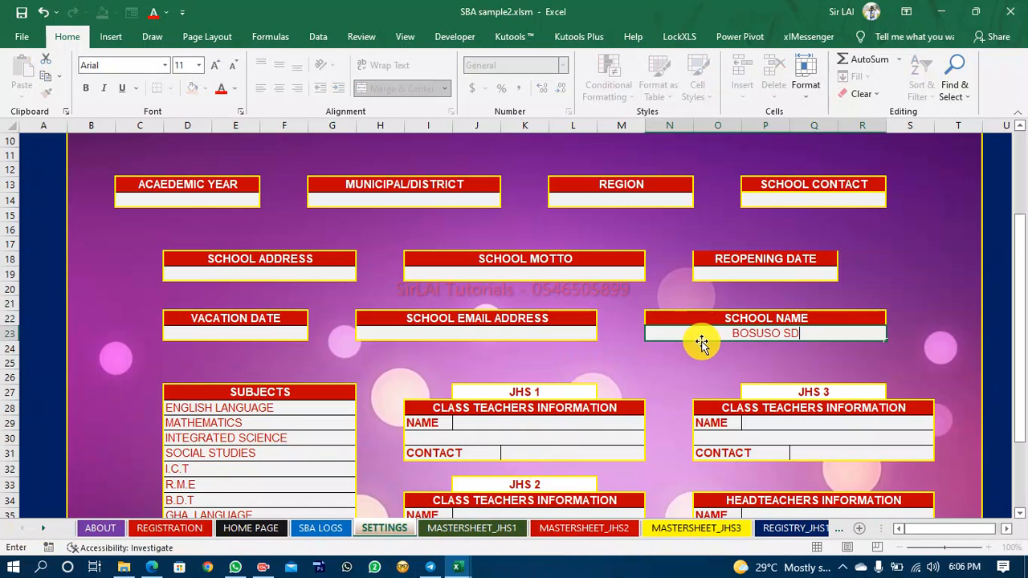
text(A JHS)
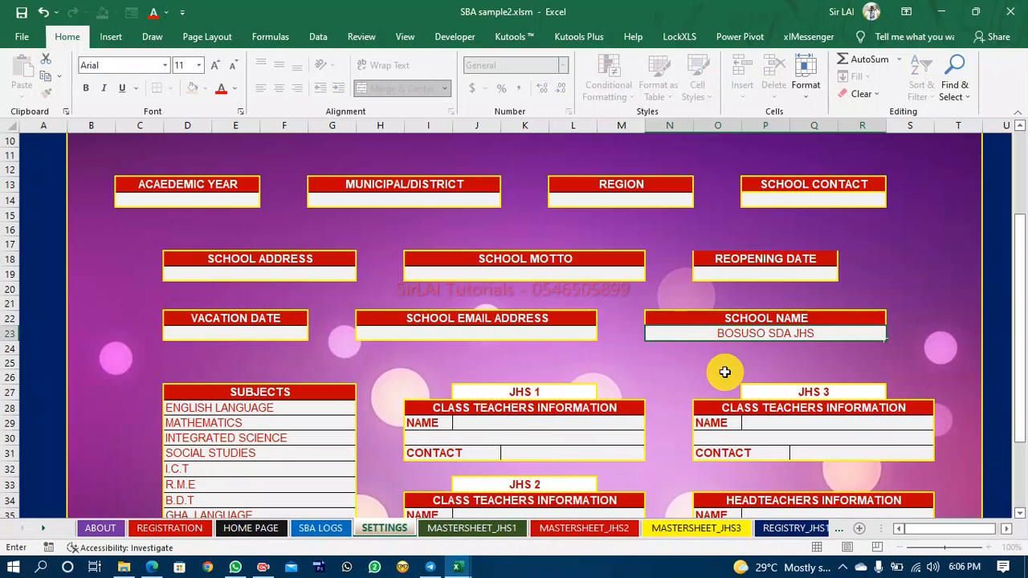
On the STUDENT REPORT sheet, centre the merged school name cell J2:R3 vertically and enlarge its font several sizes.
click(701, 374)
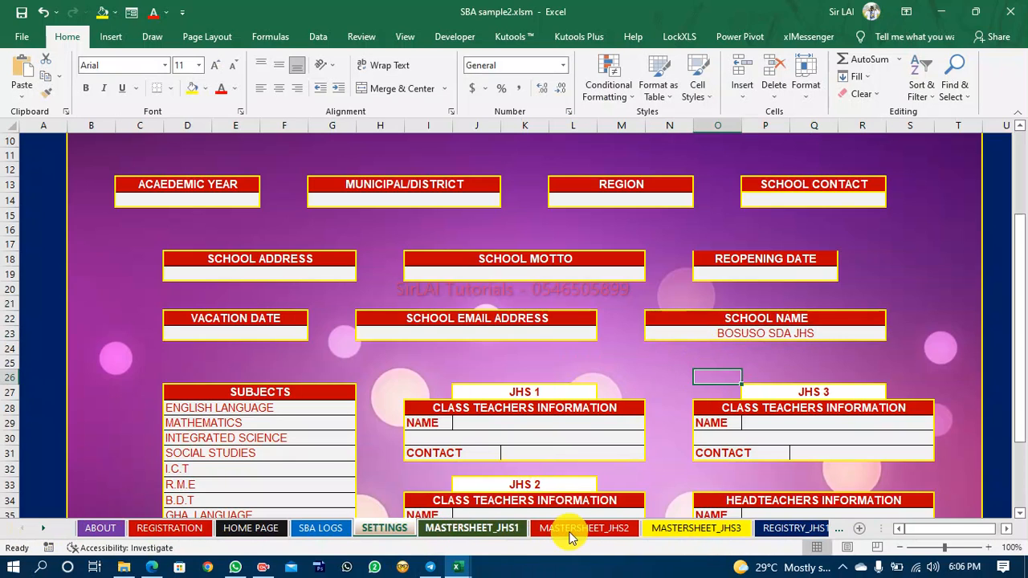
click(41, 530)
click(42, 530)
click(42, 530)
click(42, 530)
click(42, 529)
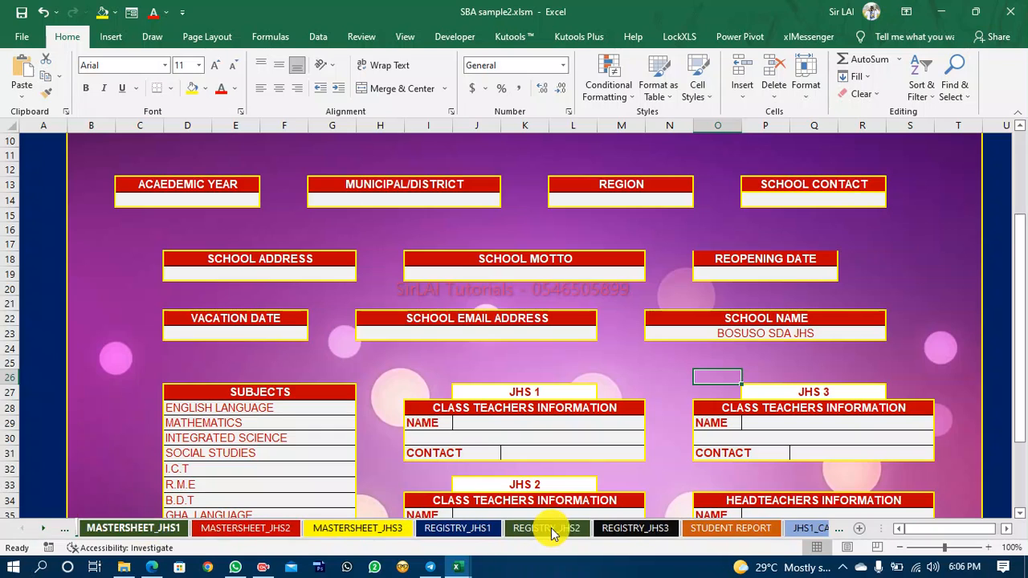
click(704, 530)
click(731, 265)
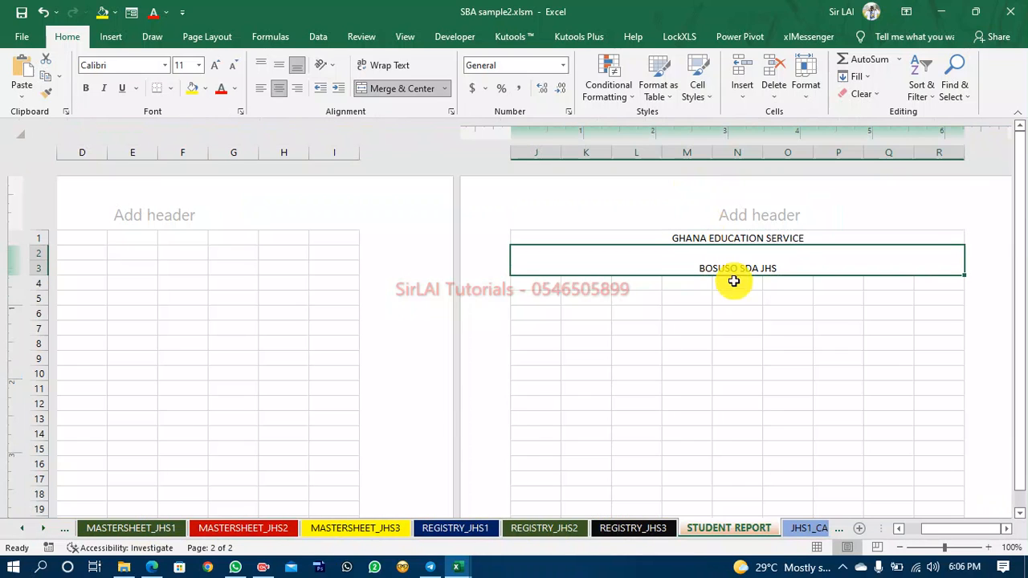
click(279, 70)
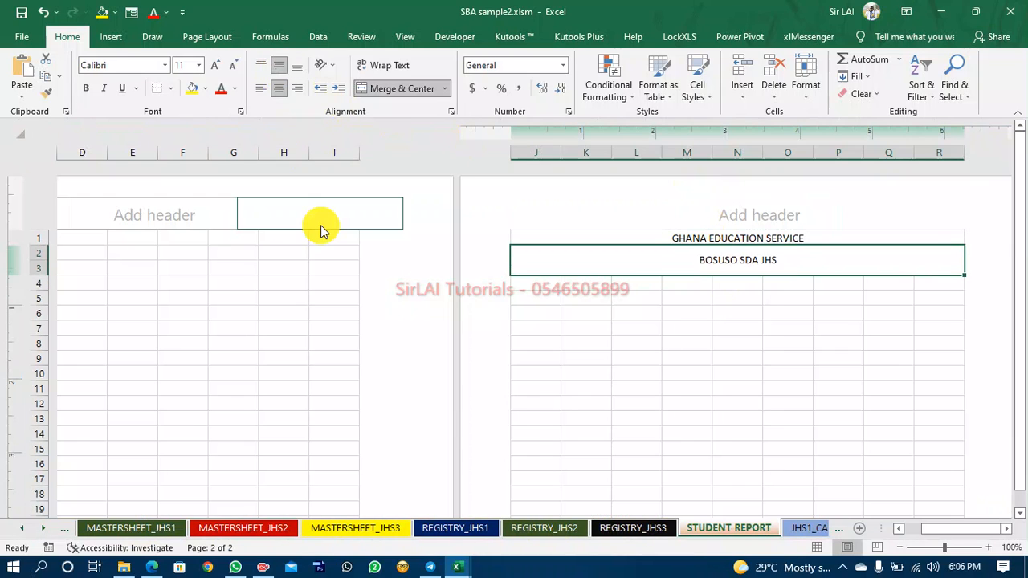
click(218, 69)
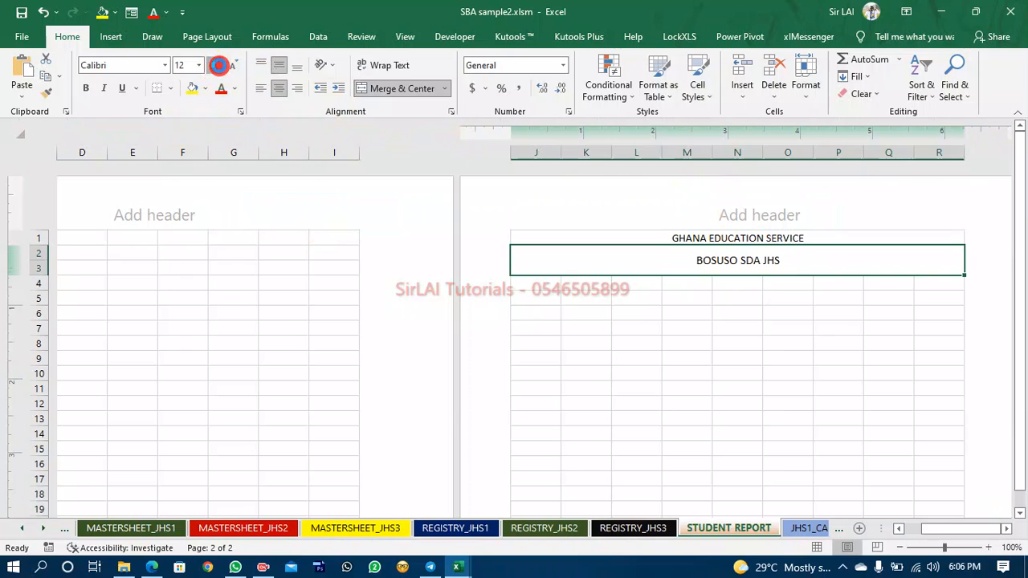
click(218, 68)
click(219, 66)
click(219, 66)
click(219, 65)
click(219, 65)
click(218, 65)
click(219, 65)
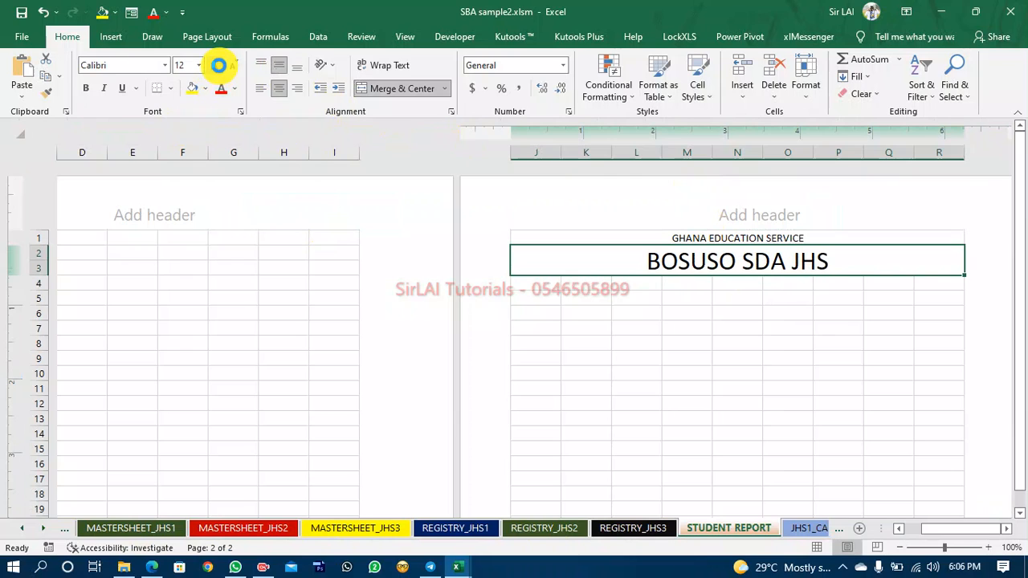
click(219, 66)
Enlarge the GHANA EDUCATION SERVICE title in row 1 to 14 pt and make it bold.
click(692, 239)
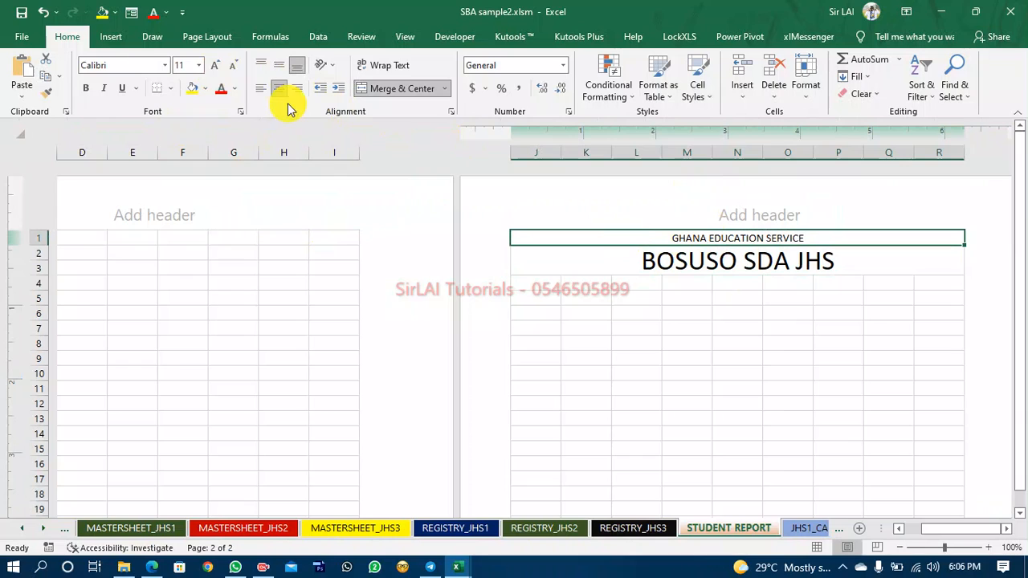
click(212, 66)
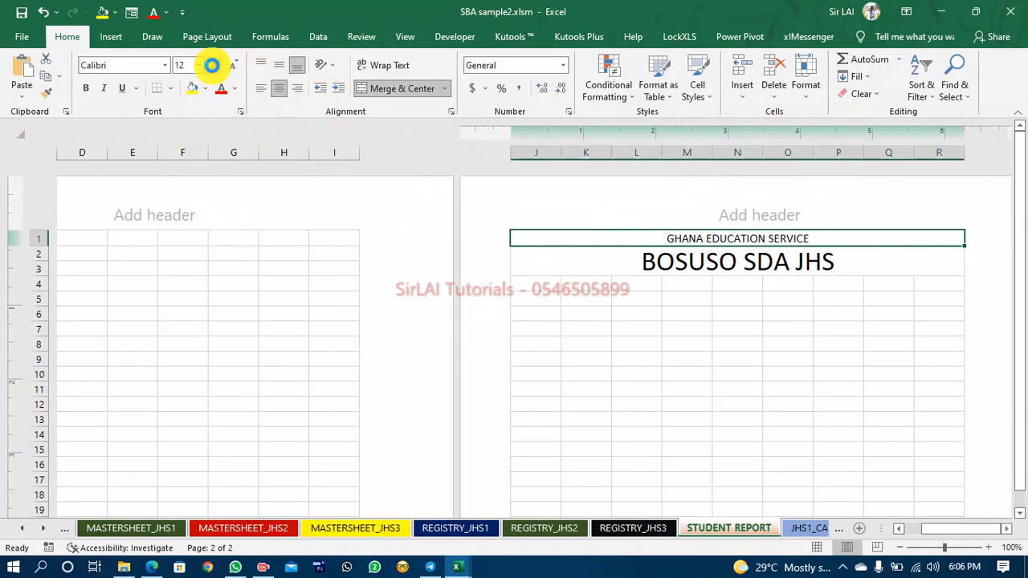
click(213, 68)
click(86, 87)
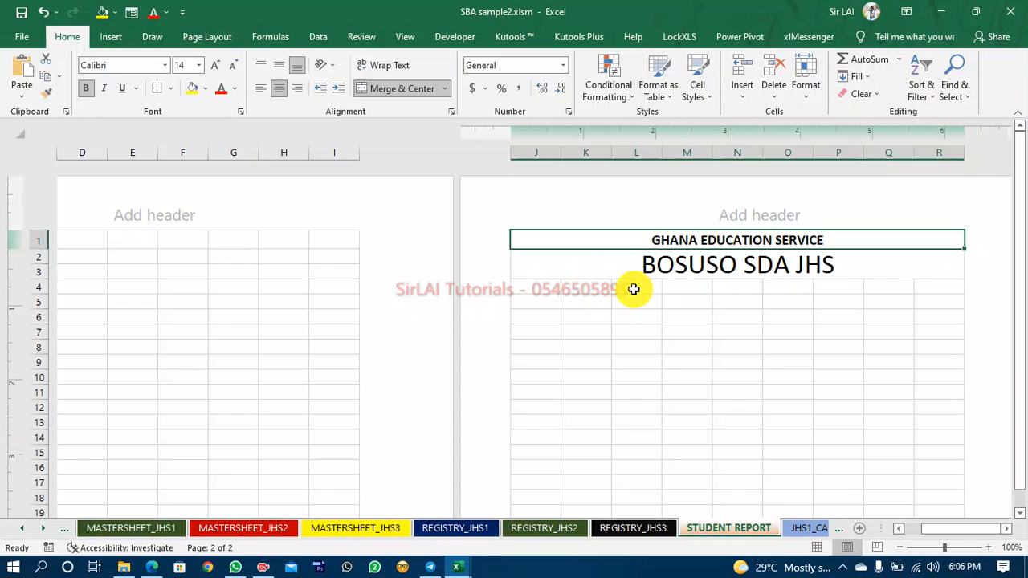
Examine the motto, address and telephone lines in the REPORT JHS 1 workbook's header, then return to SBA sample2.
click(587, 287)
click(467, 567)
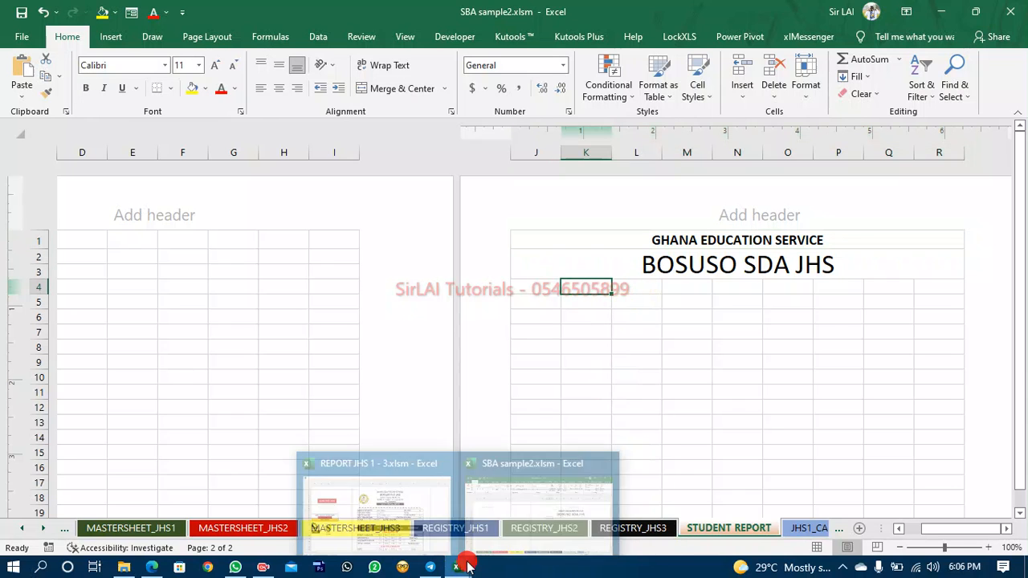
click(391, 527)
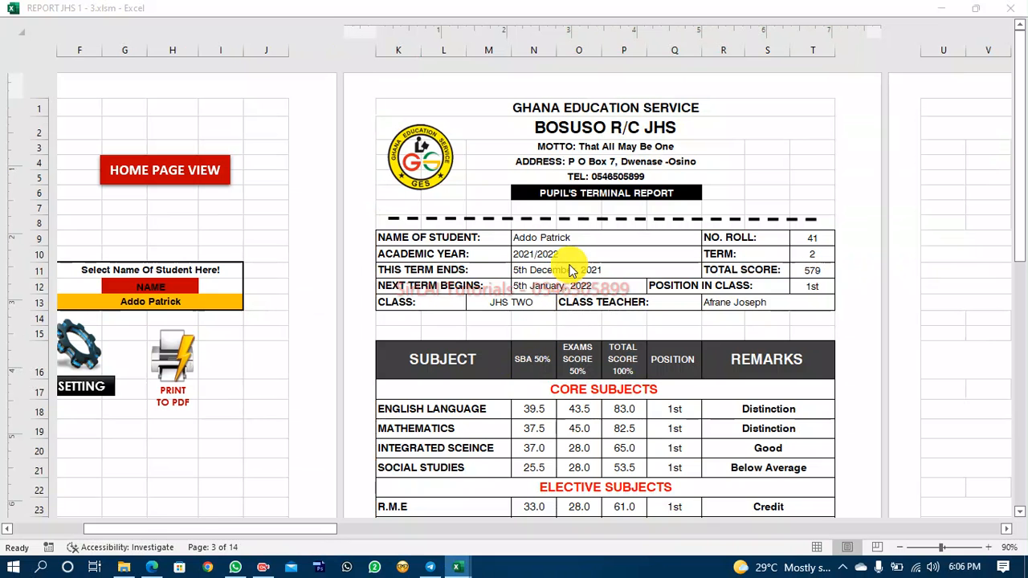
click(592, 129)
click(596, 147)
click(604, 164)
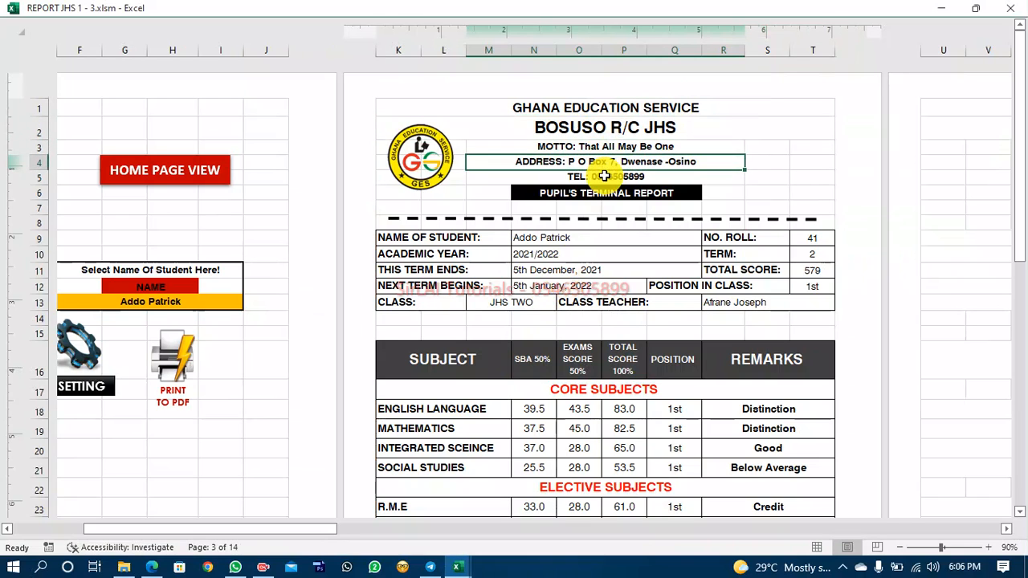
click(604, 176)
click(458, 567)
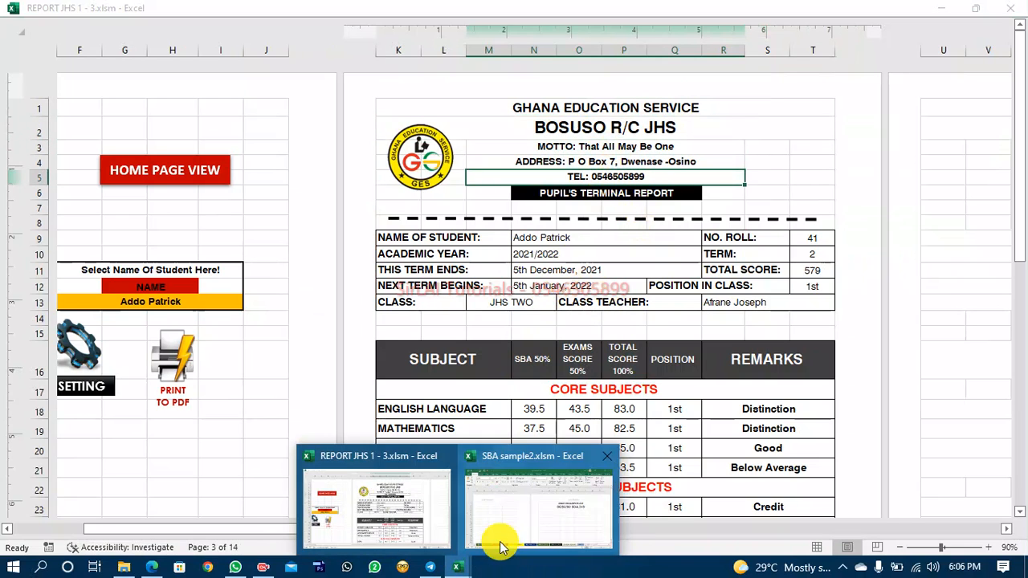
click(517, 520)
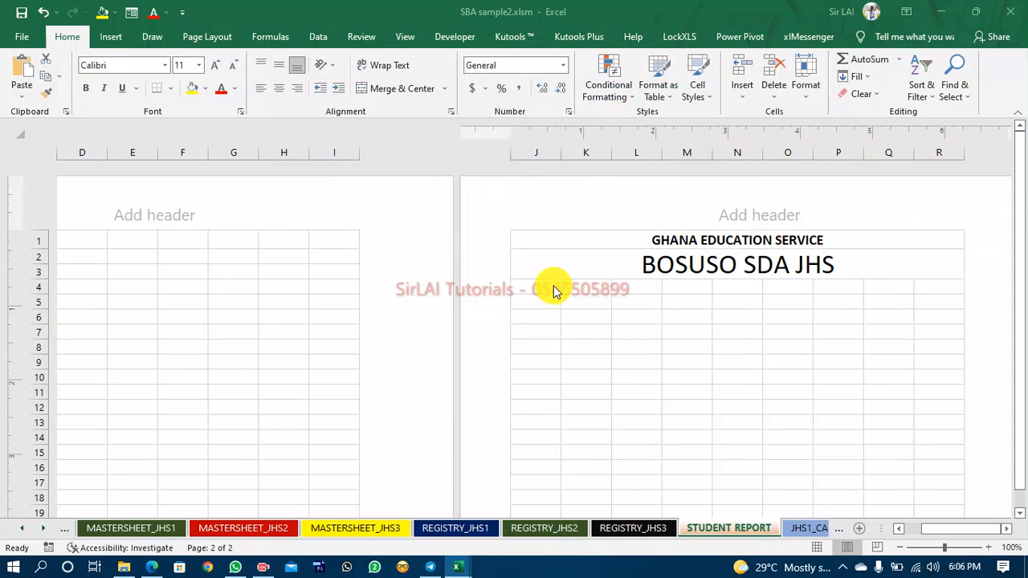
Merge and centre cells K4:Q4 below the school name.
click(644, 286)
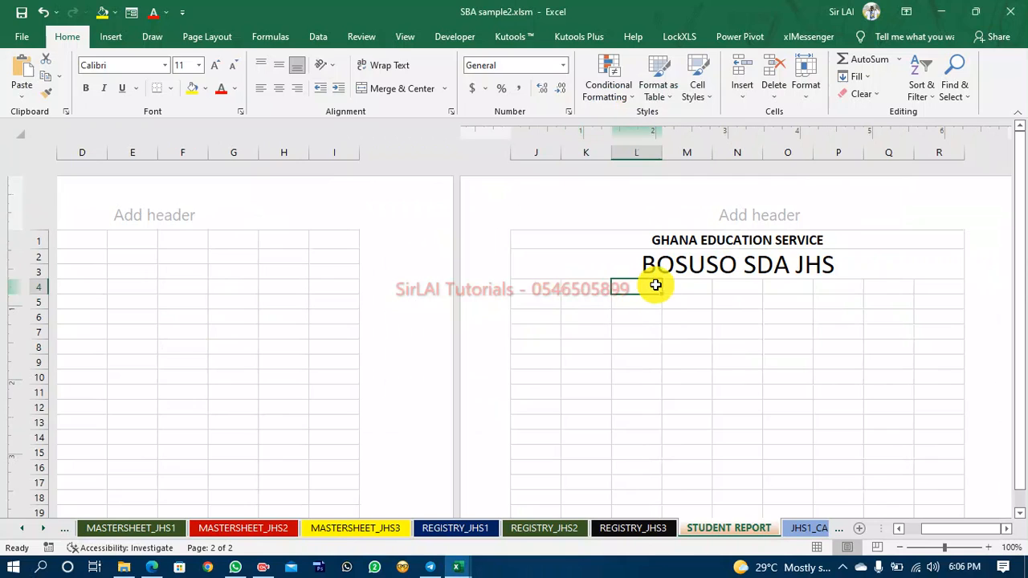
click(603, 287)
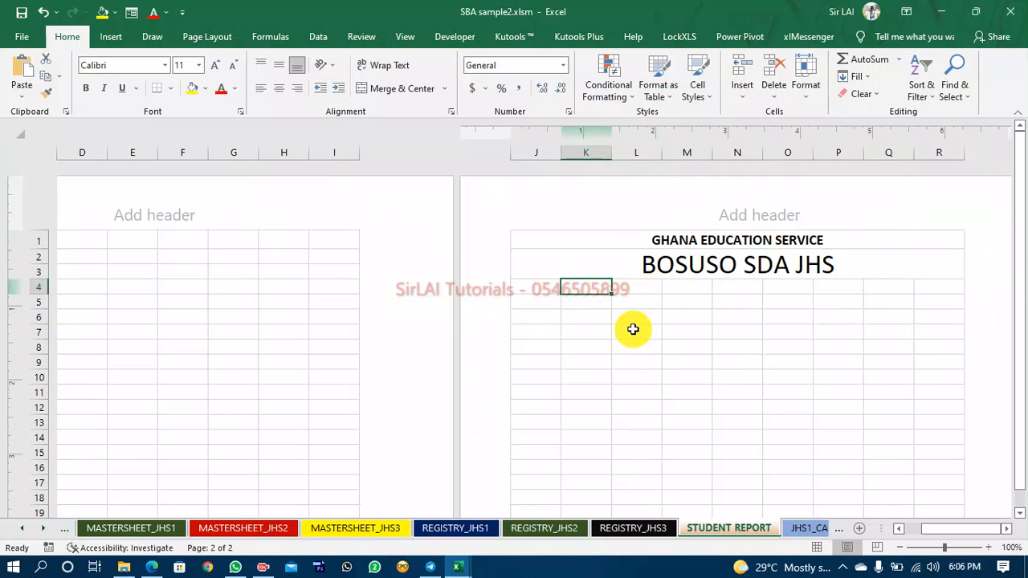
key(shift+Right)
key(shift+Right)
key(shift+Right)
key(shift+Right)
key(shift+Right)
key(shift+Right)
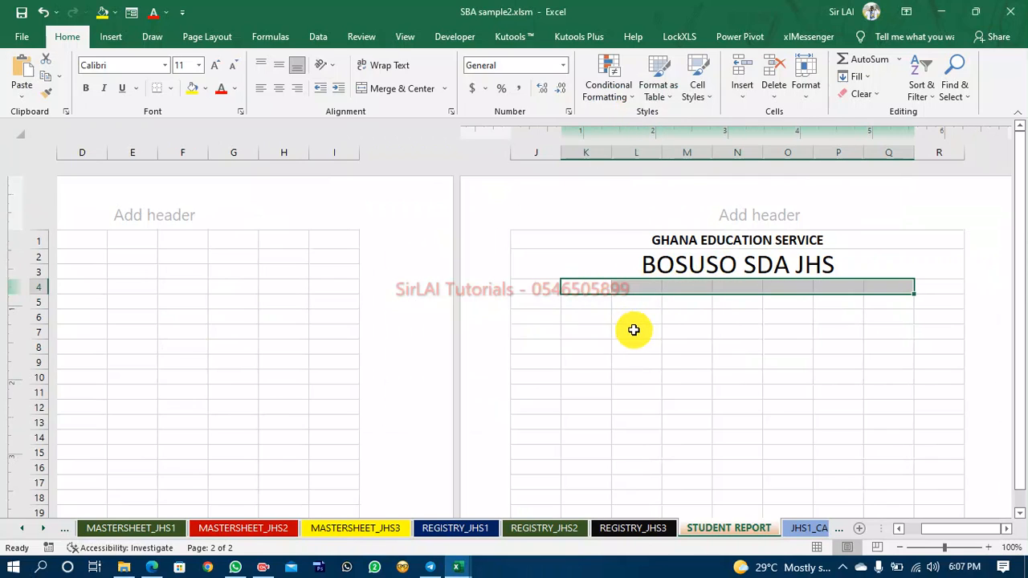
click(396, 87)
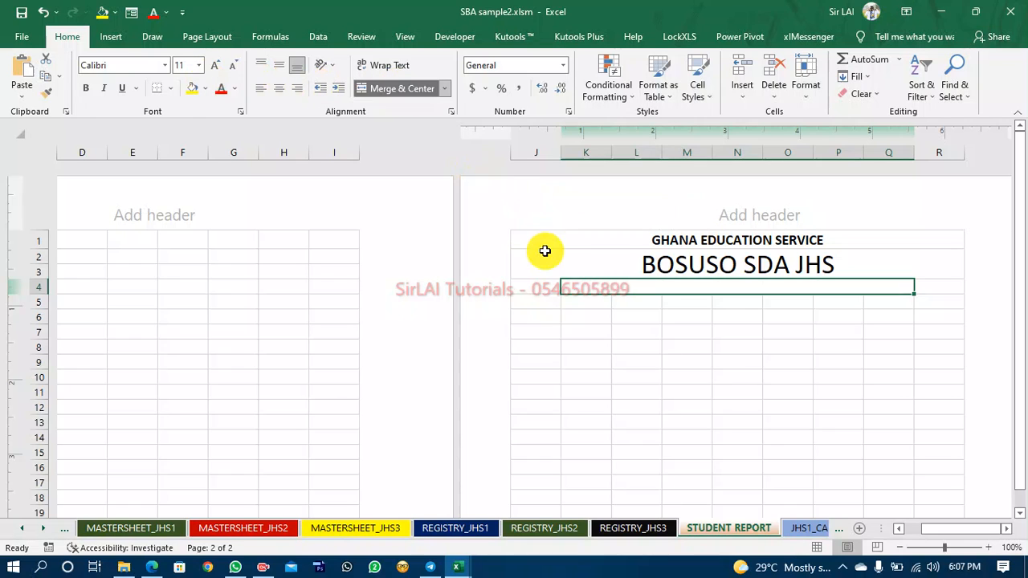
Copy the merged K4:Q4 formatting onto rows 5 and 6 with the Format Painter.
click(46, 93)
drag(597, 304, 603, 336)
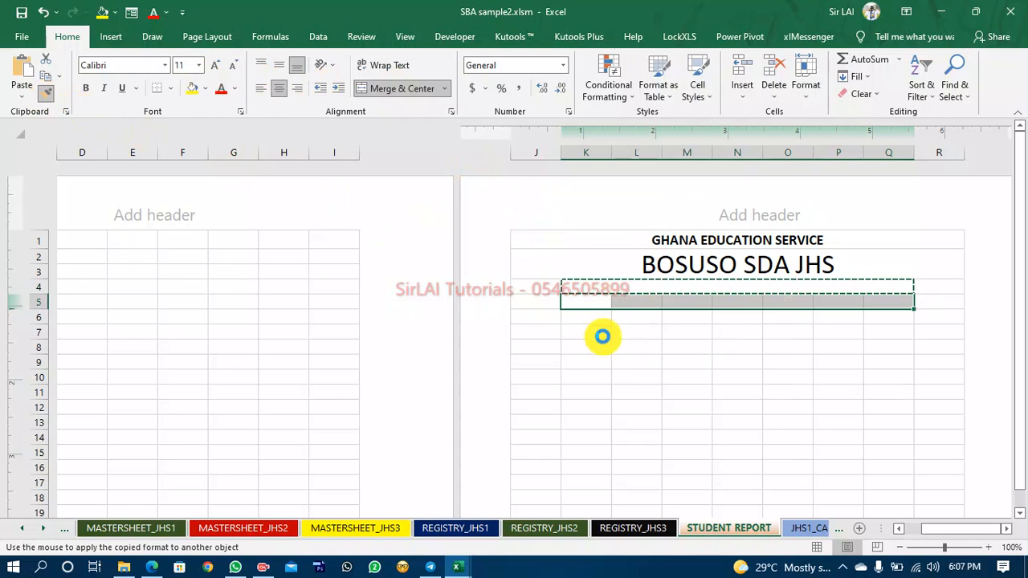
click(46, 93)
click(603, 319)
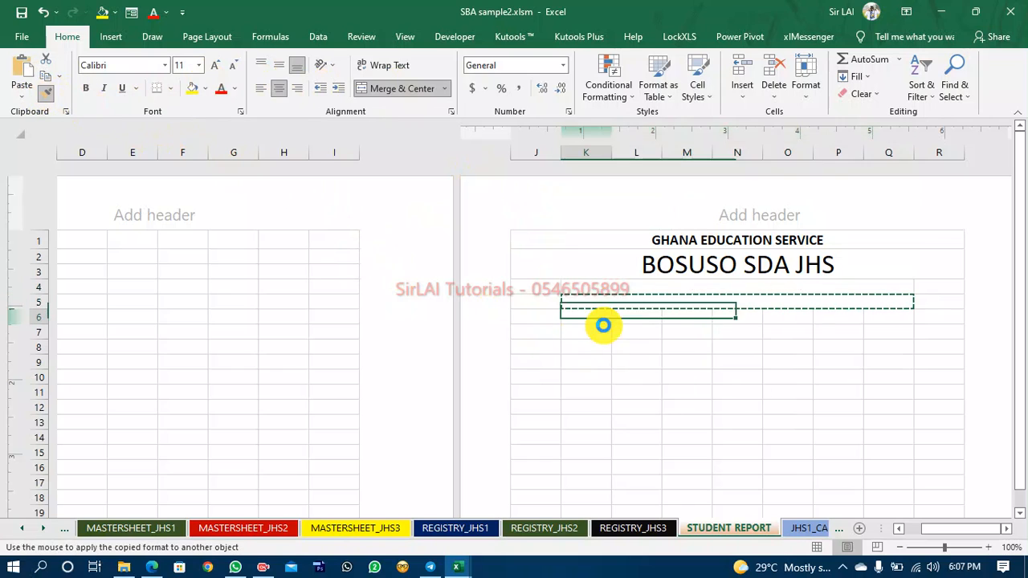
Enter the label MOTTO: in the merged row 4 cell.
click(680, 289)
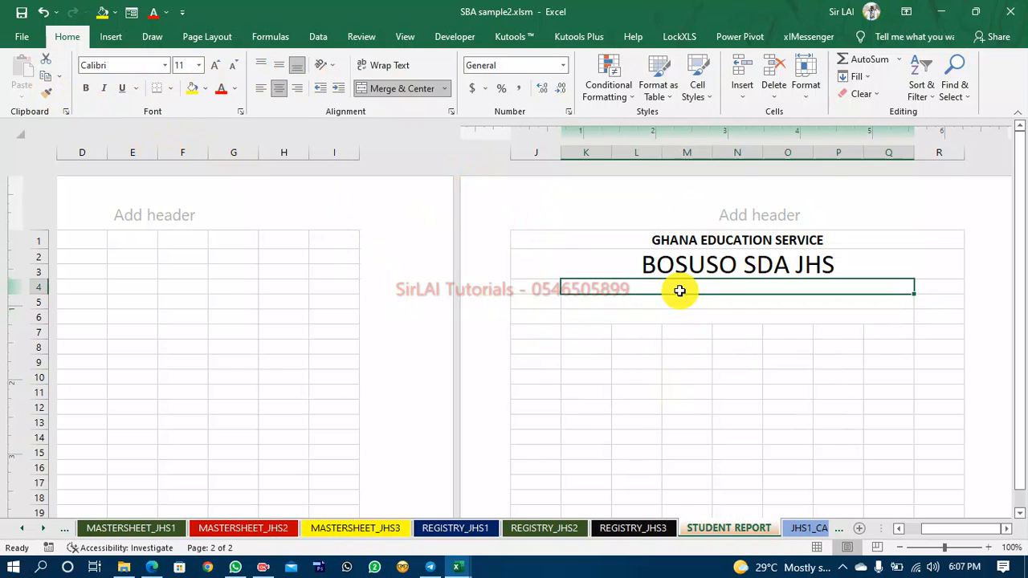
text(M)
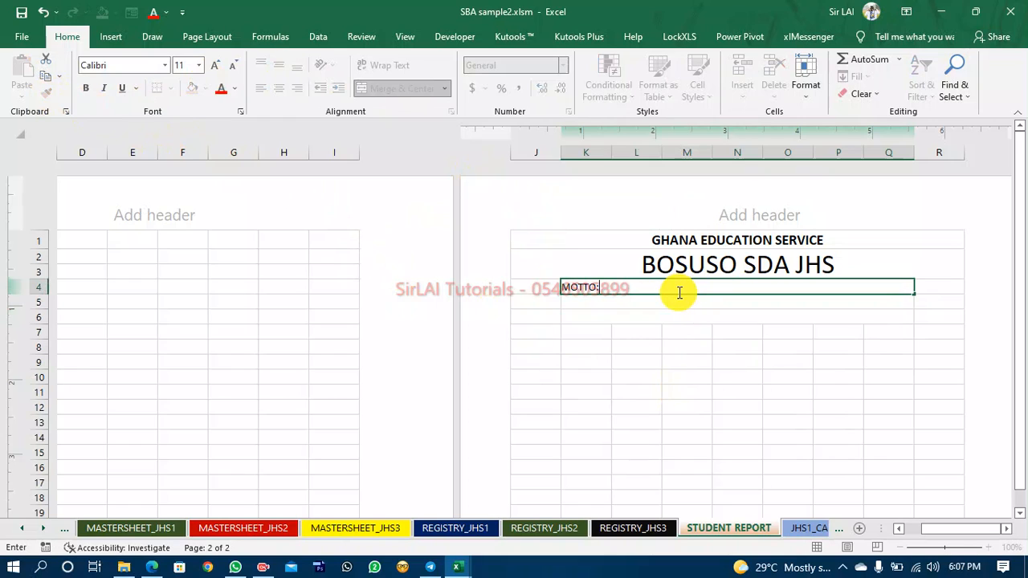
text(OTTO:)
key(Return)
Enter the label ADDRESS: in the merged row 5 cell.
text(SC)
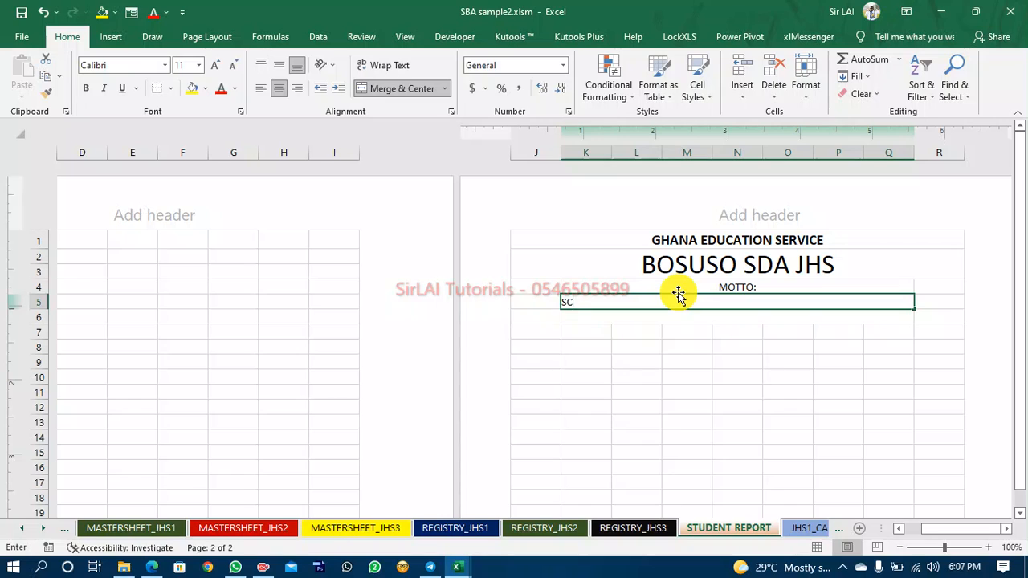
text(HOOLADDRESS)
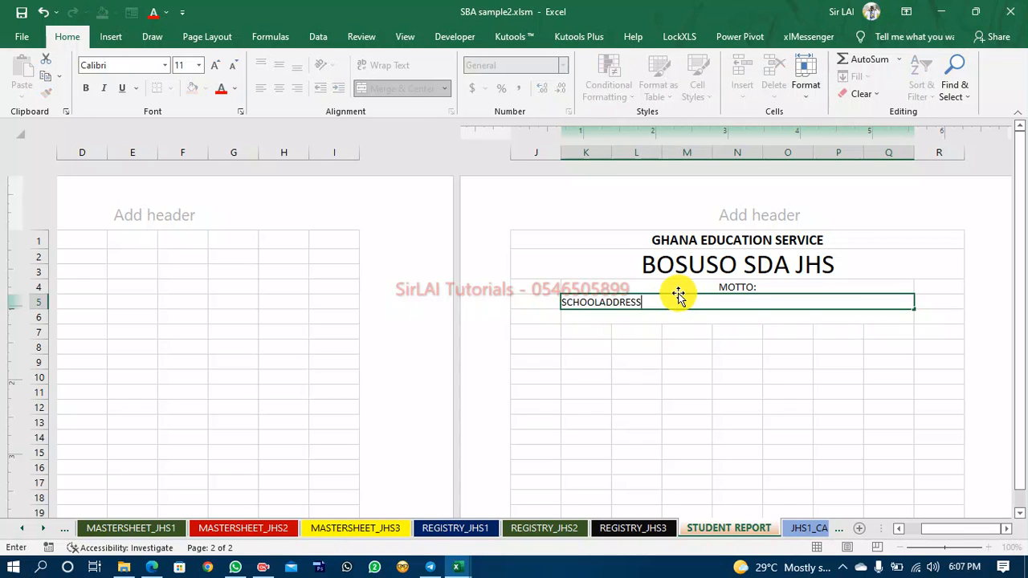
key(Left)
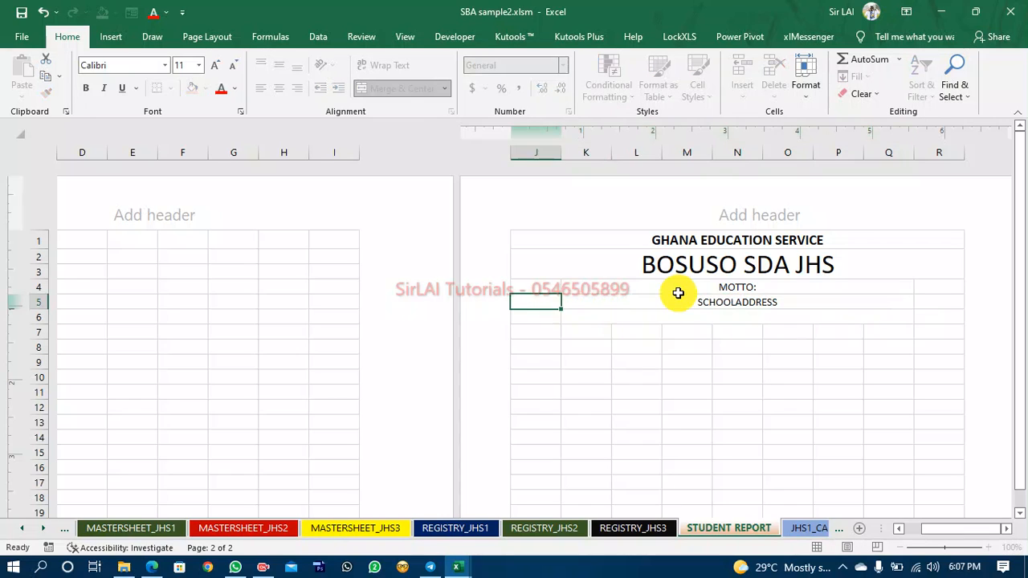
key(Right)
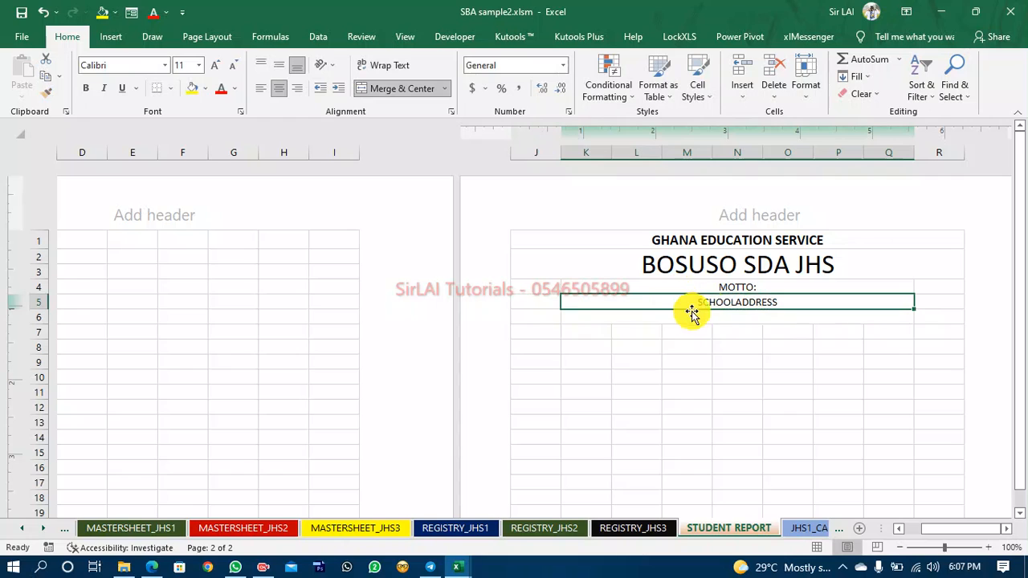
double_click(731, 299)
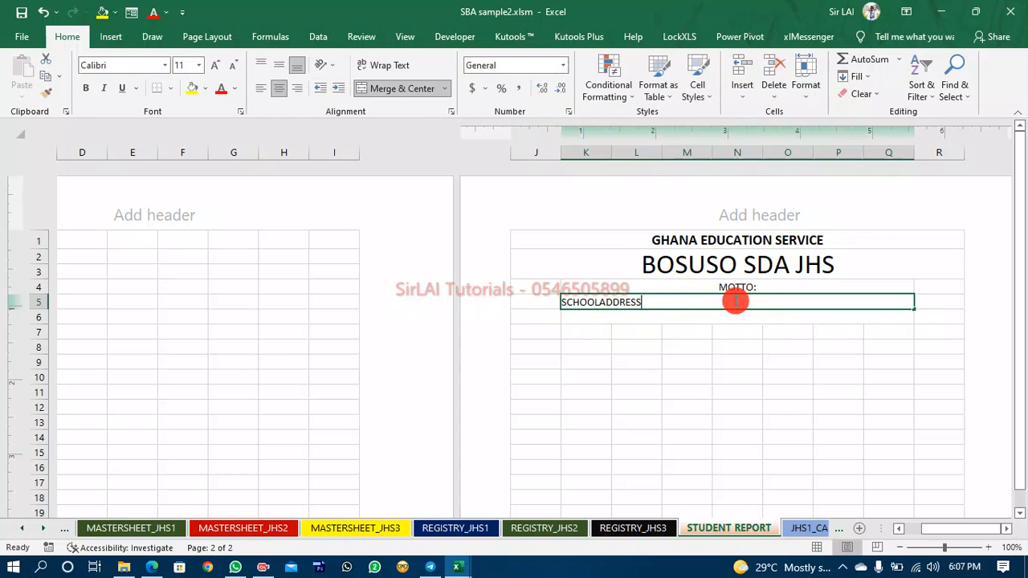
double_click(603, 301)
text(A)
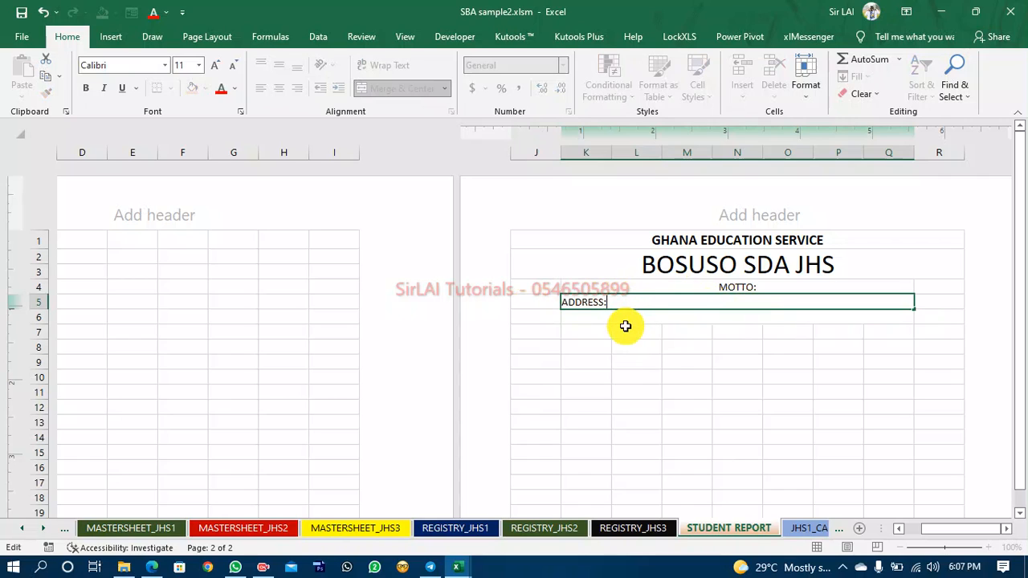
key(Return)
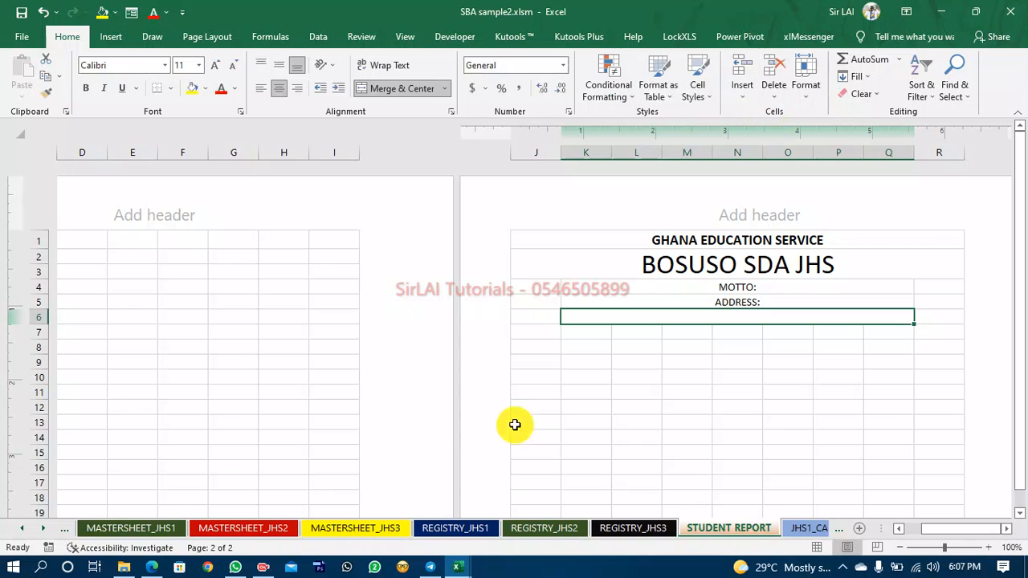
Check the REPORT JHS 1 workbook's header lines again, then return to the STUDENT REPORT sheet.
mouse_move(458, 567)
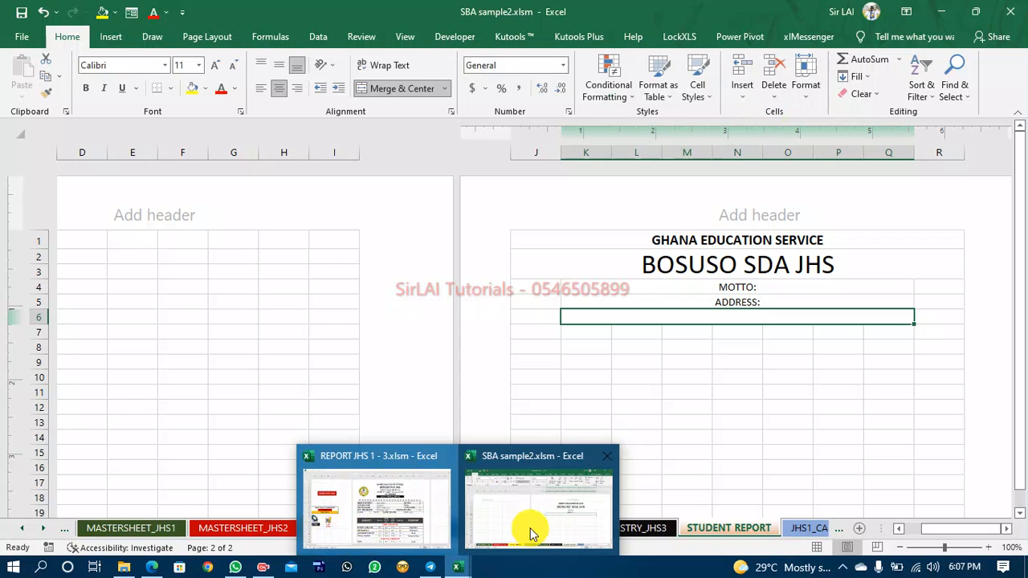
click(381, 518)
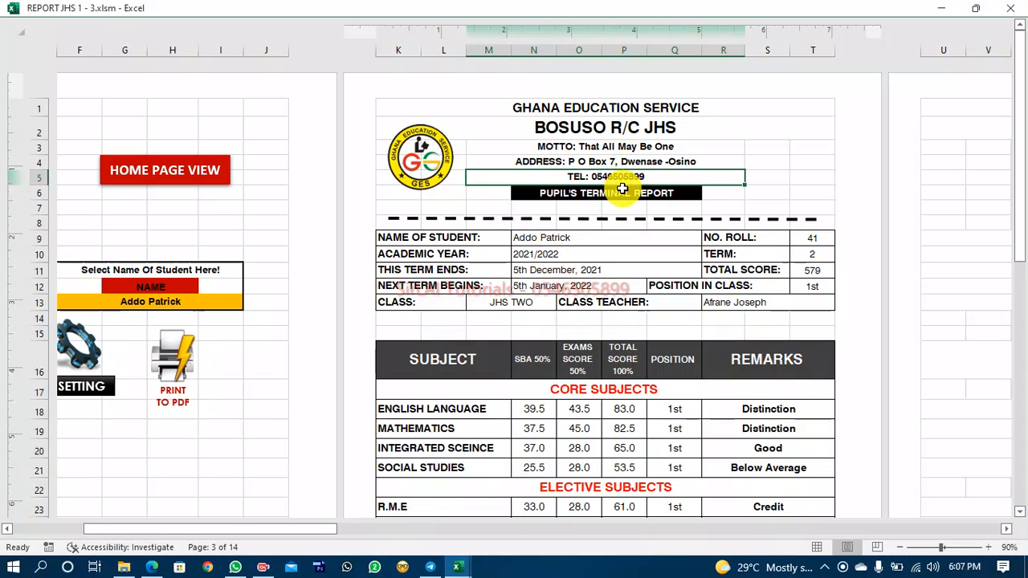
double_click(374, 9)
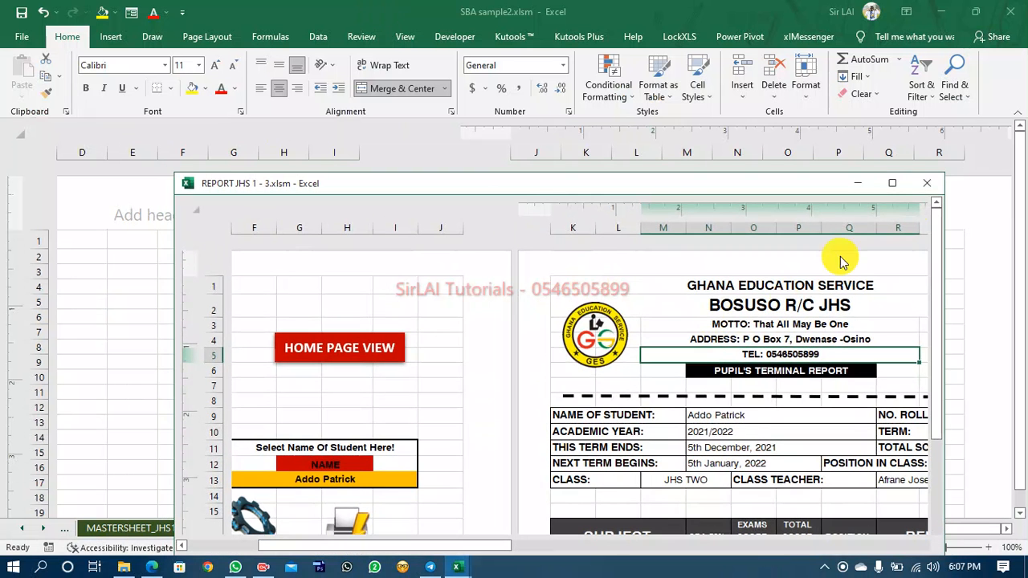
click(887, 170)
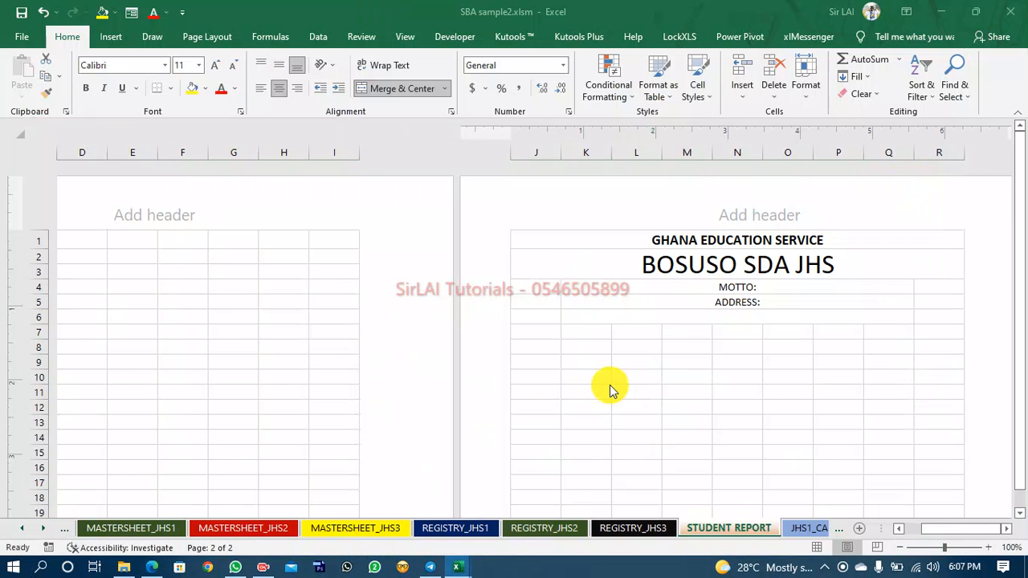
click(662, 315)
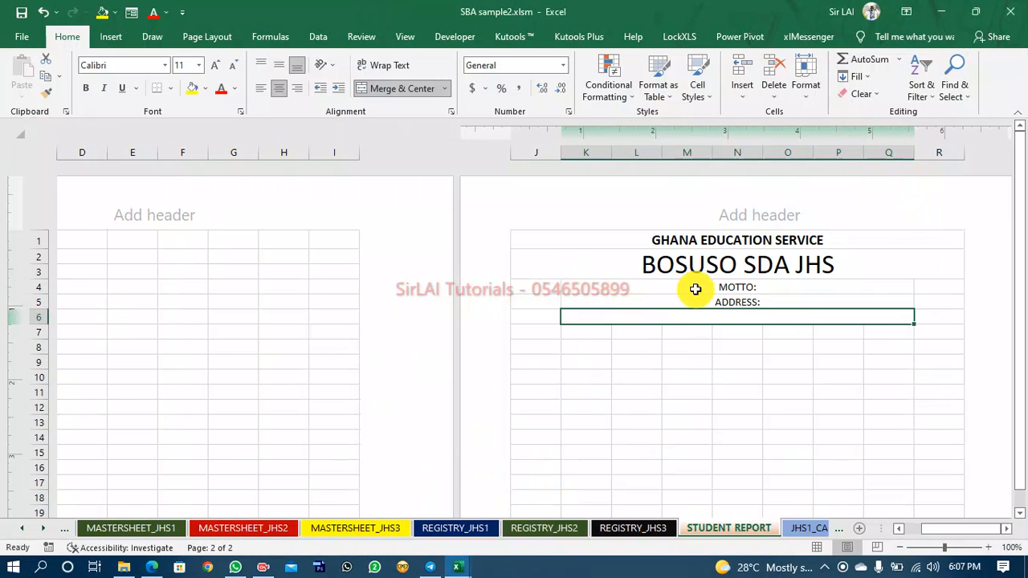
click(773, 286)
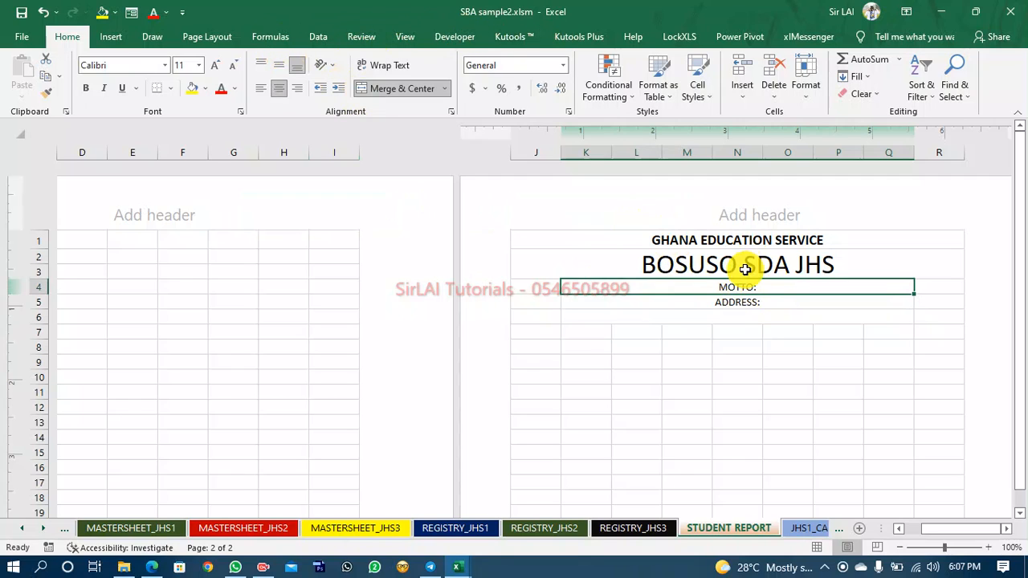
Replace the row 4 motto label with a formula joining "MOTTO" to the SETTINGS sheet's school motto cell I19, accepting the suggested correction.
key(Delete)
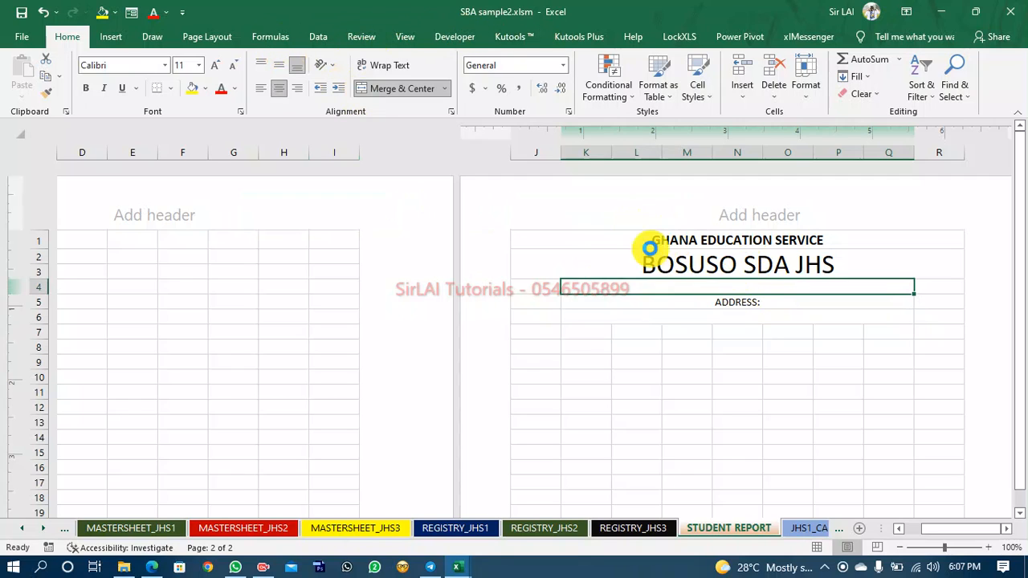
click(405, 36)
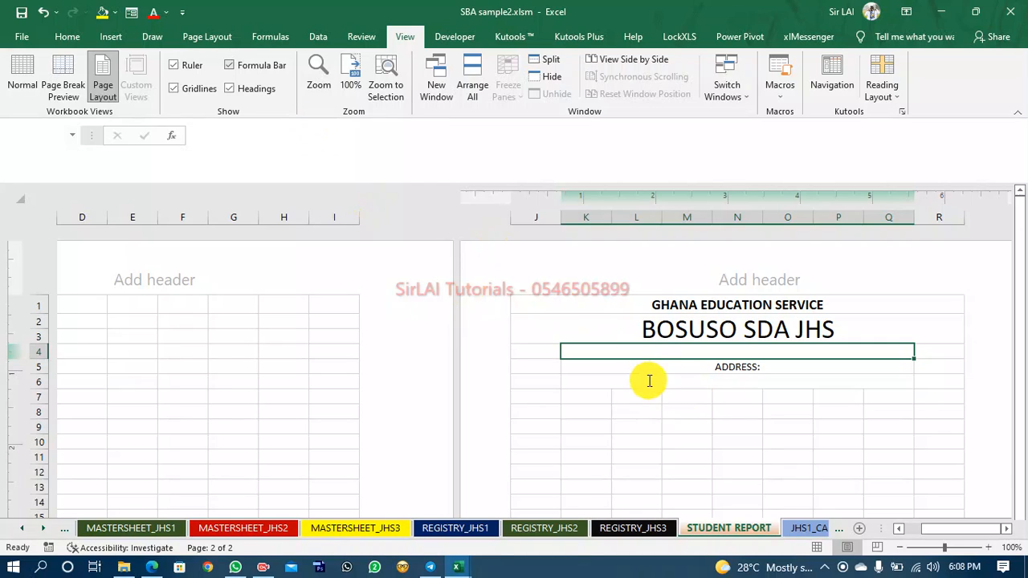
click(653, 351)
click(244, 142)
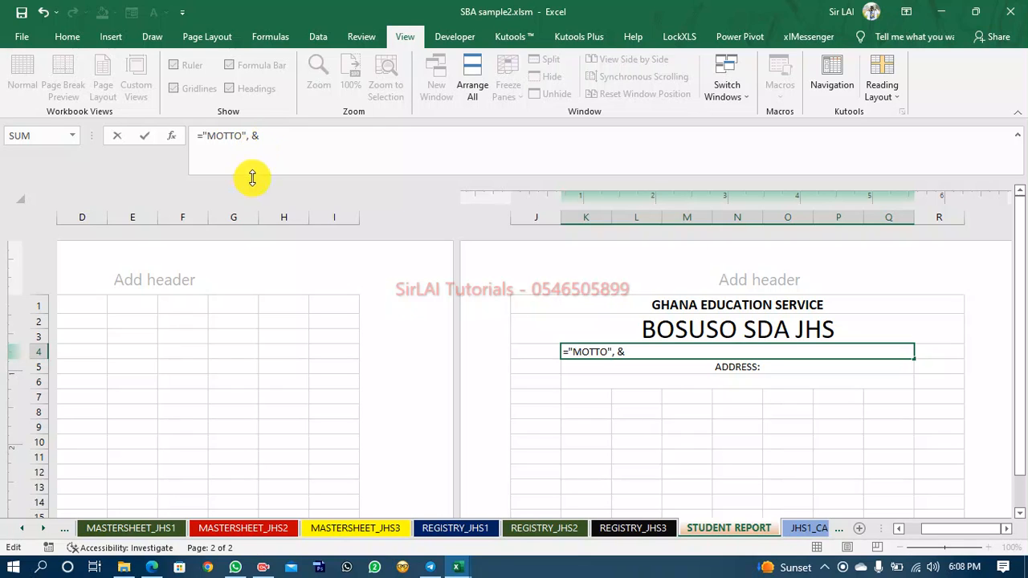
click(14, 532)
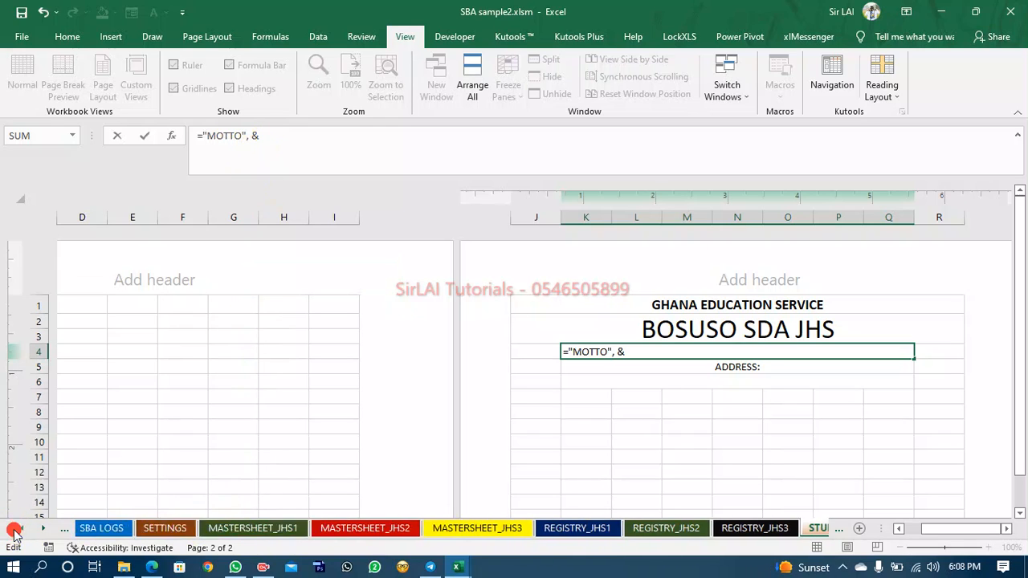
click(14, 531)
click(387, 529)
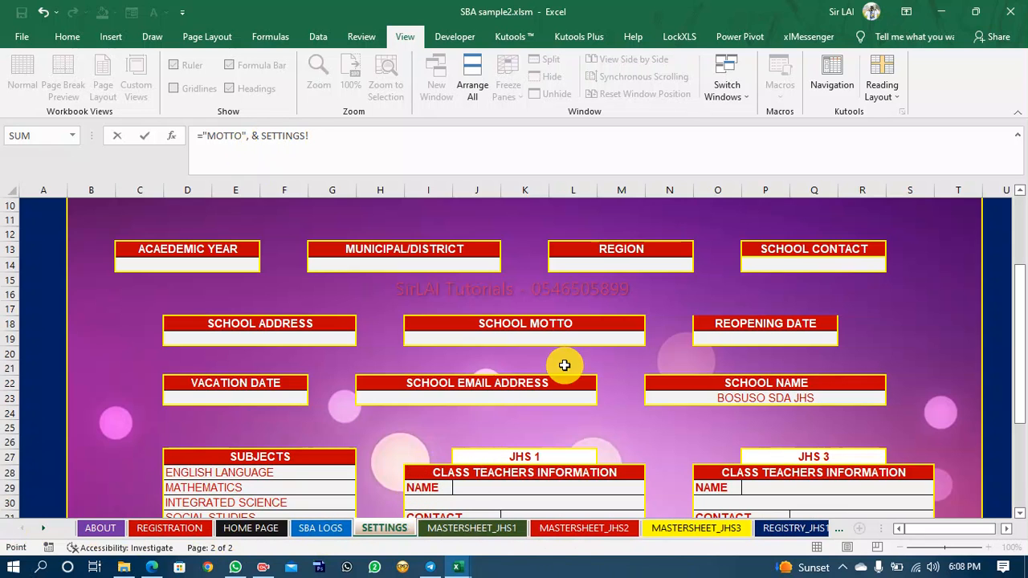
click(552, 344)
key(Return)
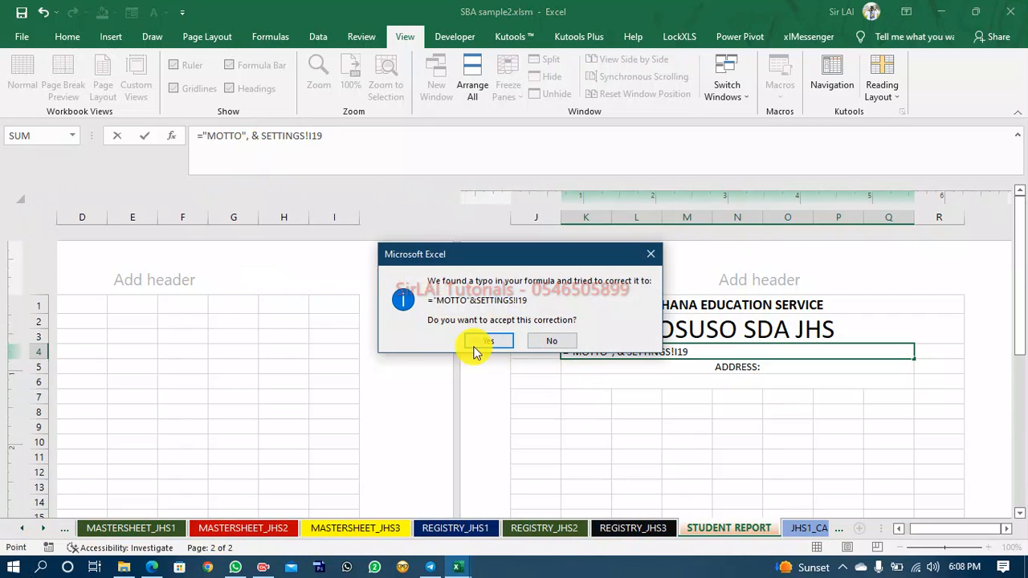
click(552, 341)
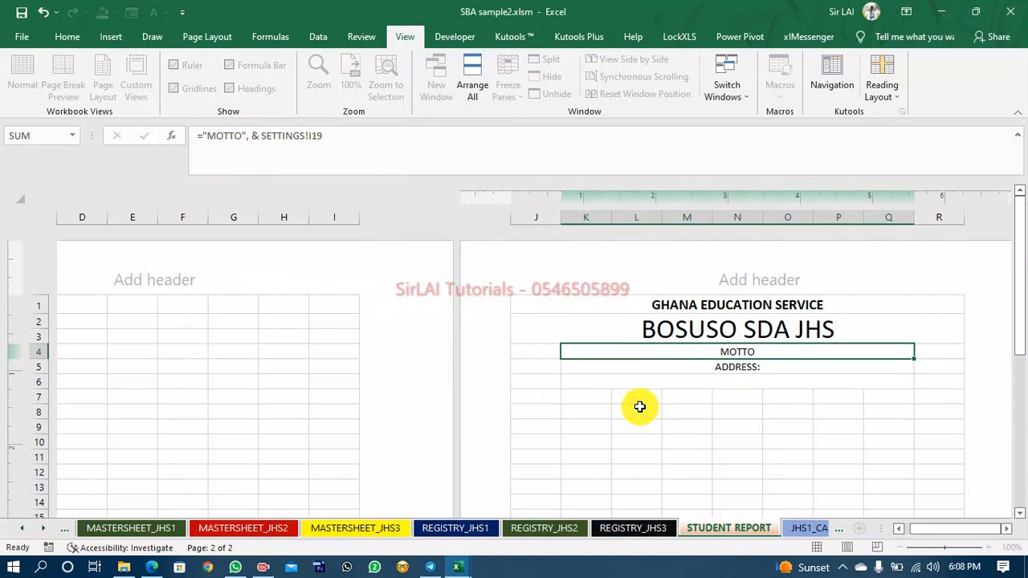
Edit the motto formula to ="MOTTO: "&SETTINGS!I19.
click(745, 353)
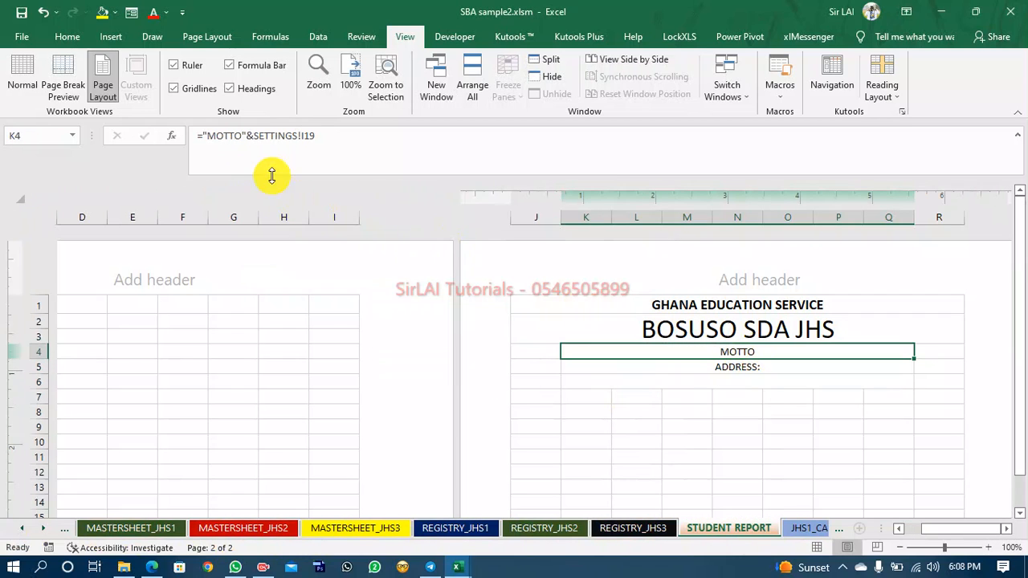
click(242, 138)
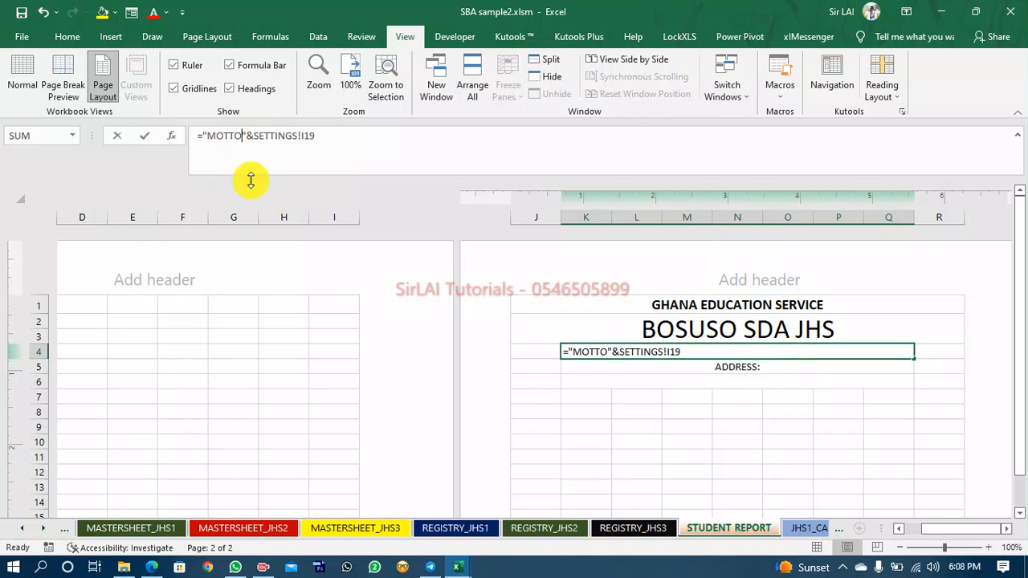
text(:)
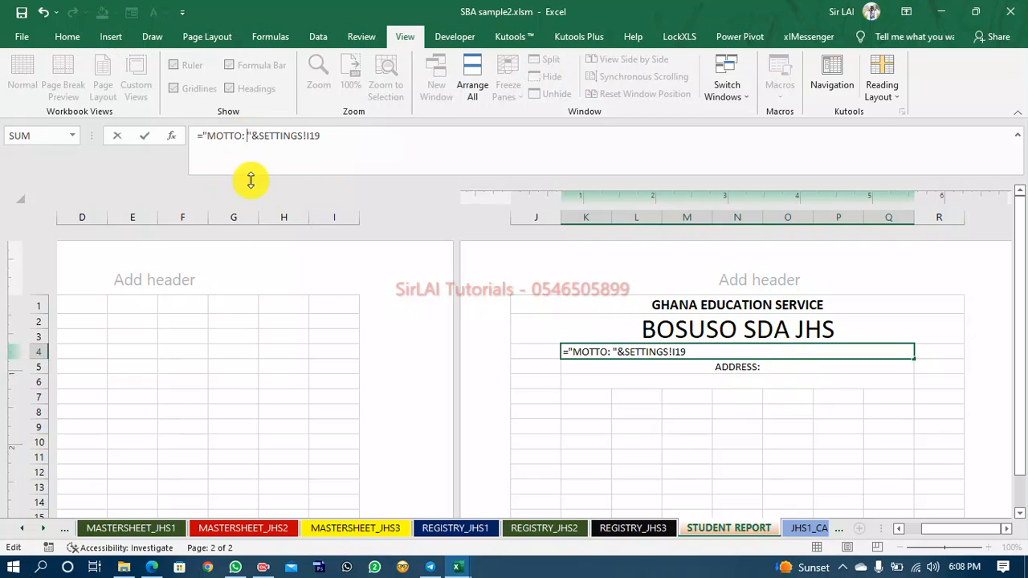
key(Return)
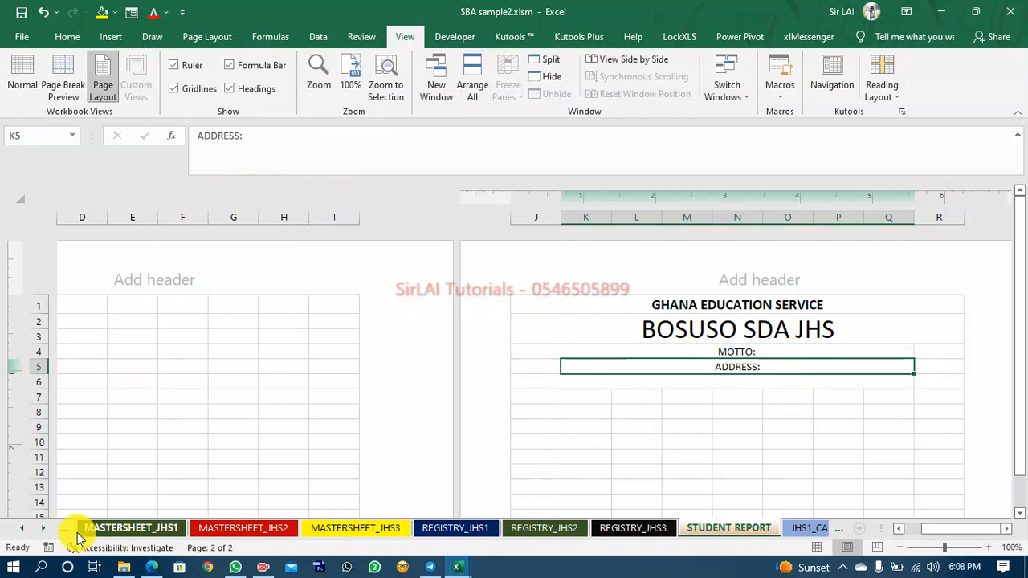
Enter the school motto Knowledge is Power in the SETTINGS sheet's school motto cell.
click(20, 531)
click(20, 532)
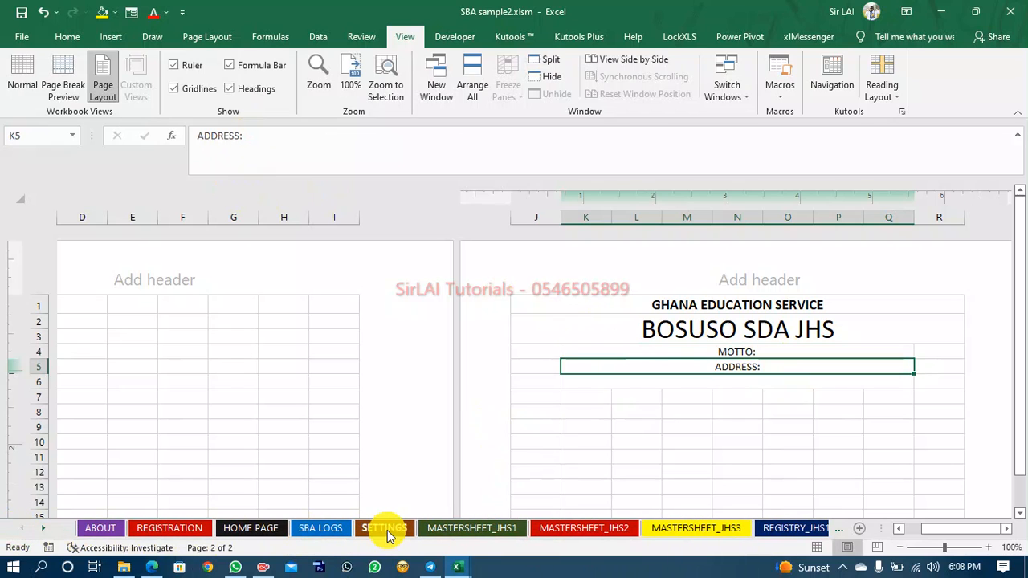
click(386, 529)
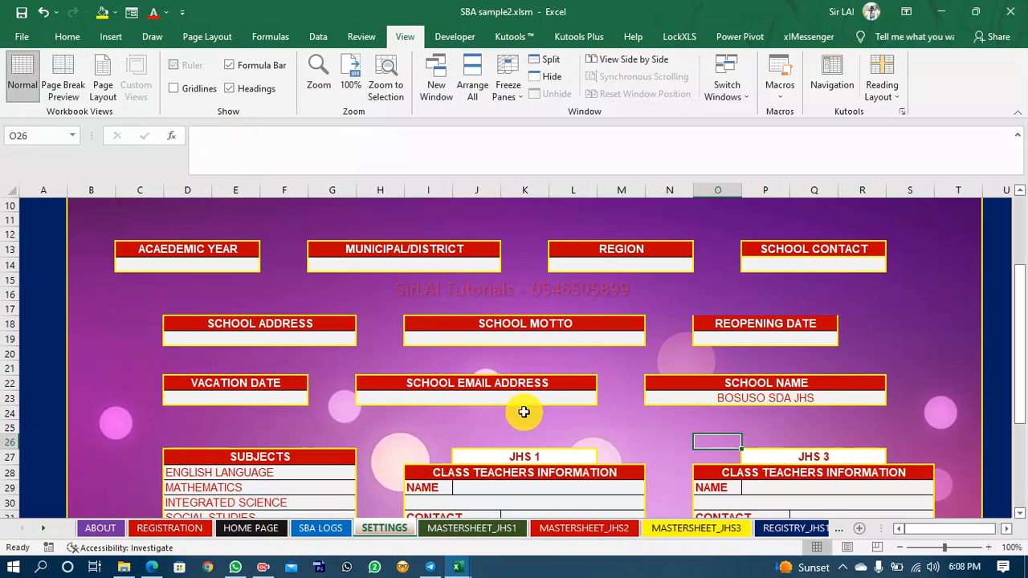
click(542, 342)
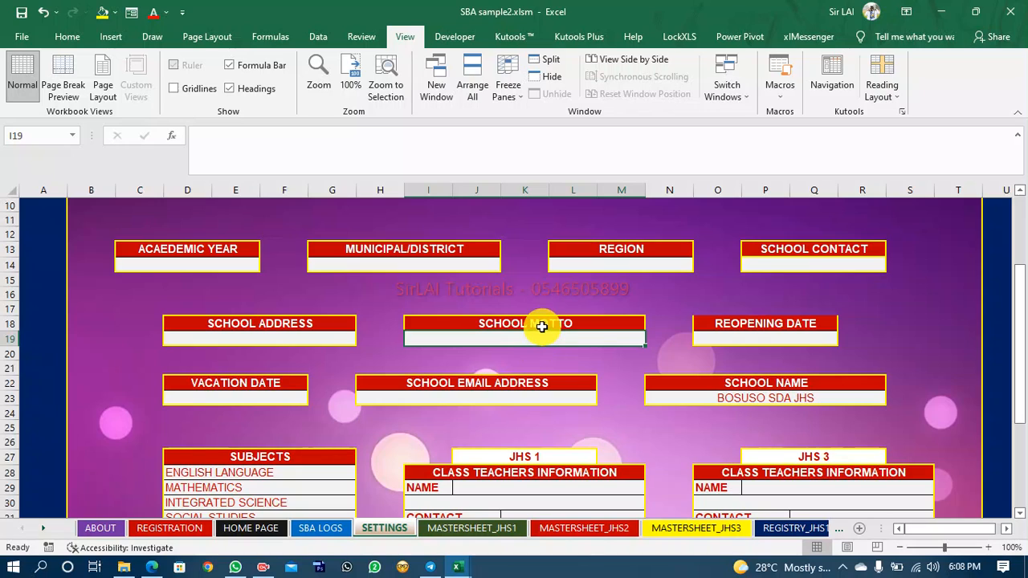
text(Knowledge is P)
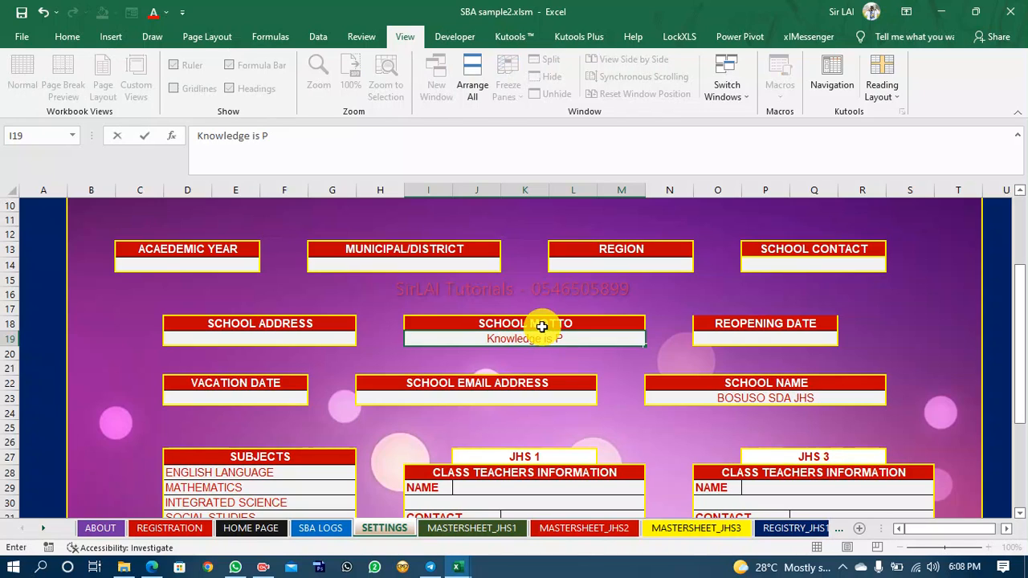
text(ower)
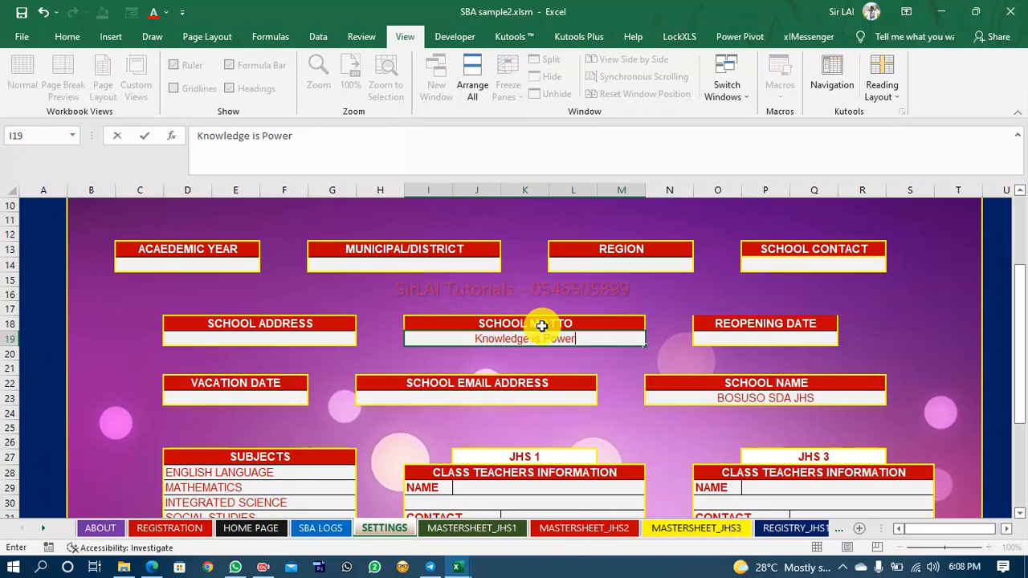
click(781, 529)
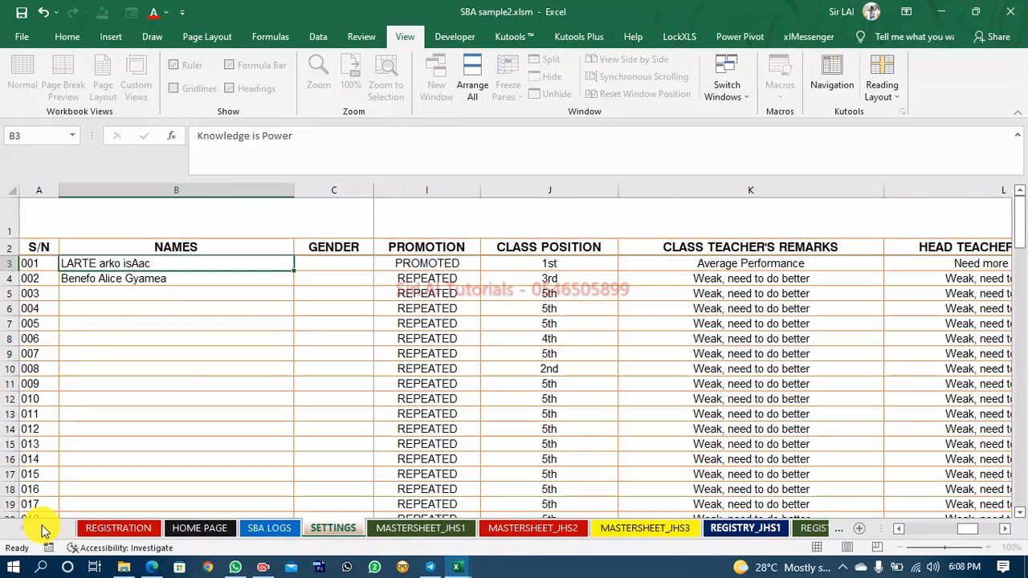
Back on STUDENT REPORT, set the row 5 address line to the formula ="ADDRESS: "&SETTINGS!D19.
click(43, 530)
click(43, 530)
click(44, 530)
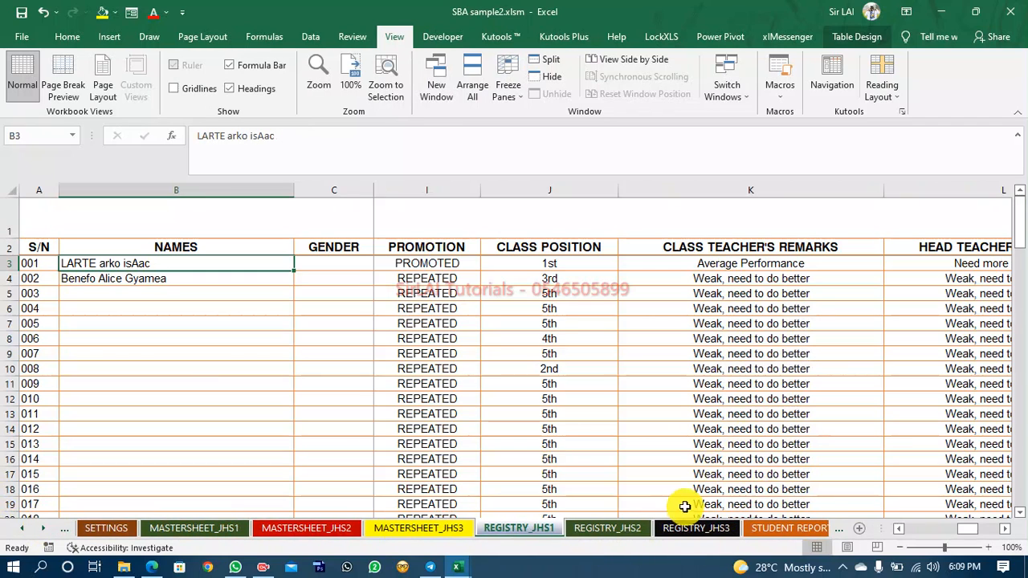
click(773, 530)
click(739, 400)
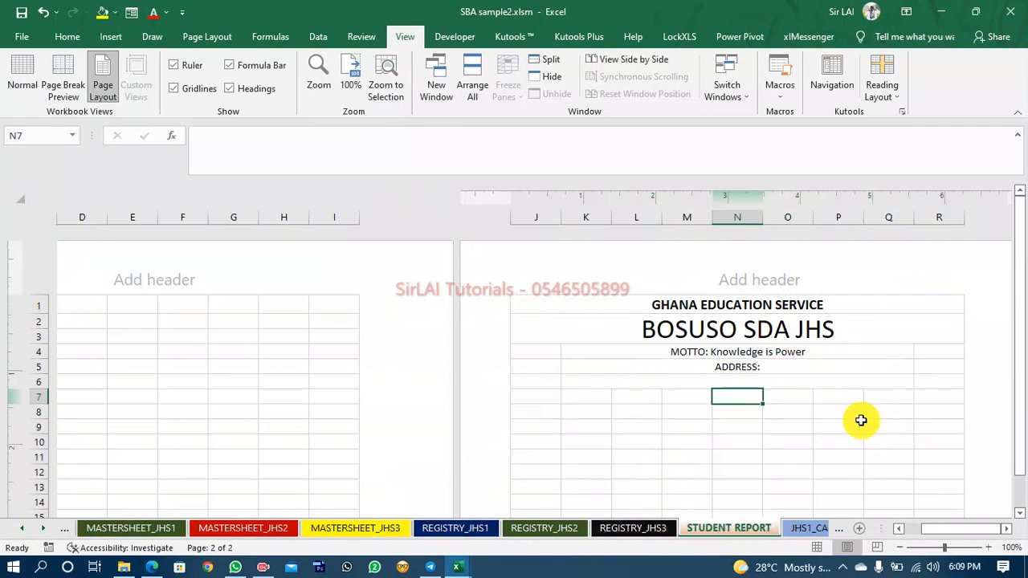
click(690, 351)
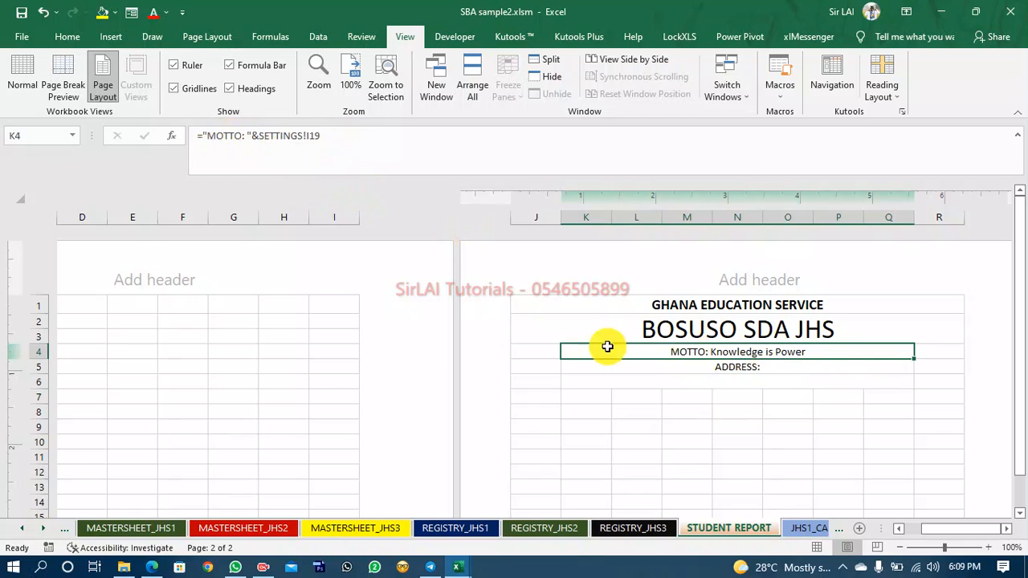
click(717, 367)
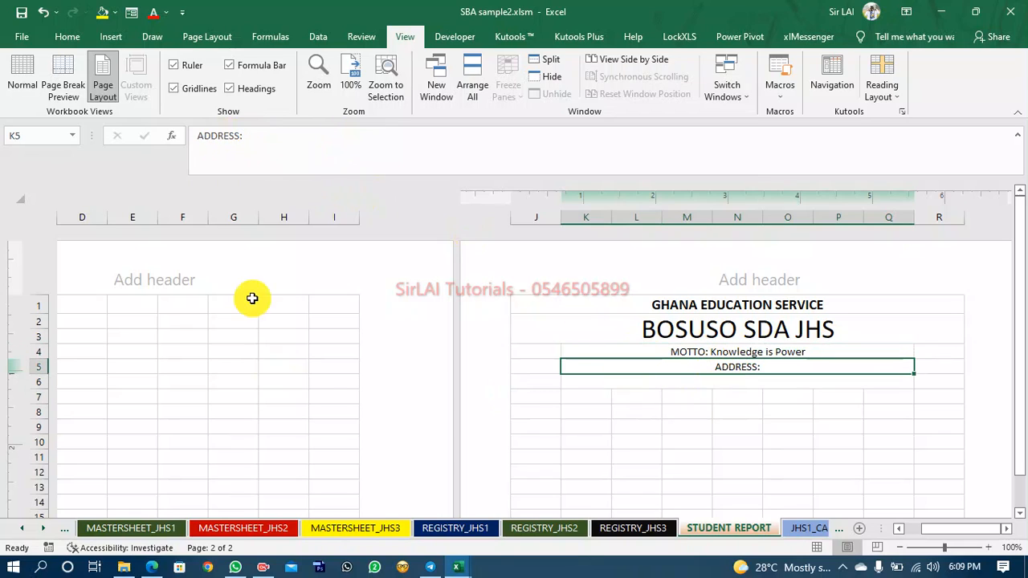
click(197, 141)
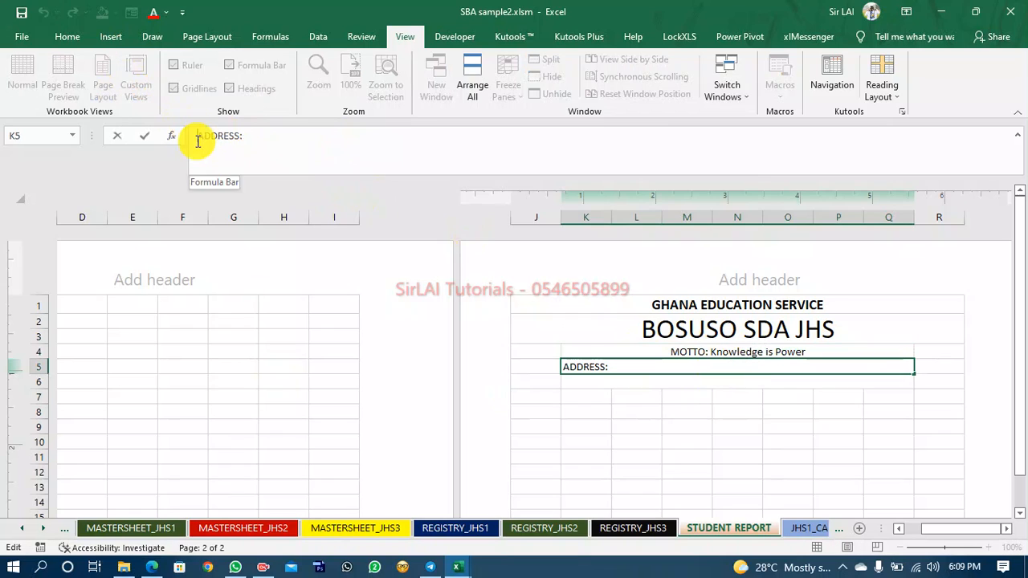
text(=)
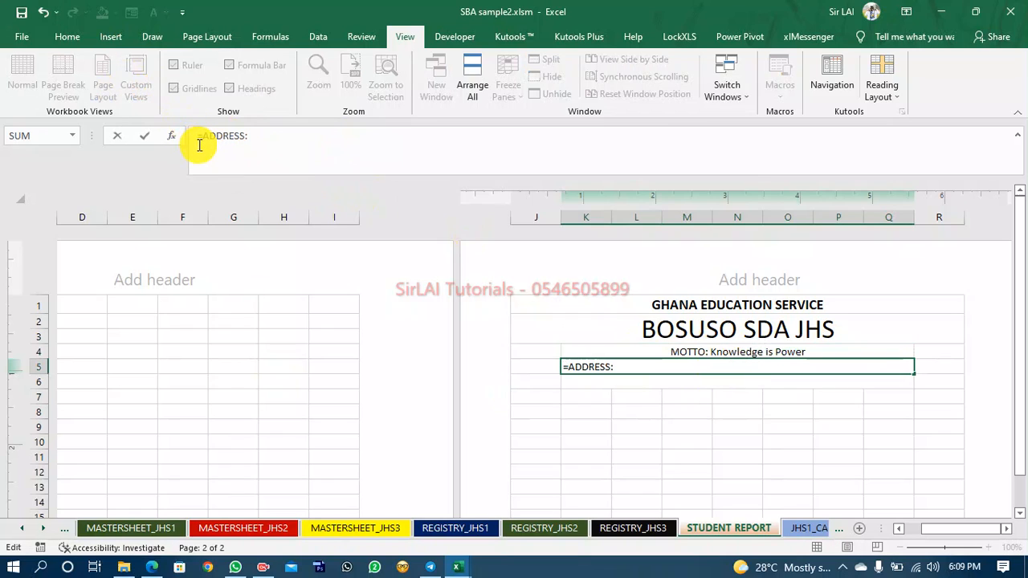
text(")
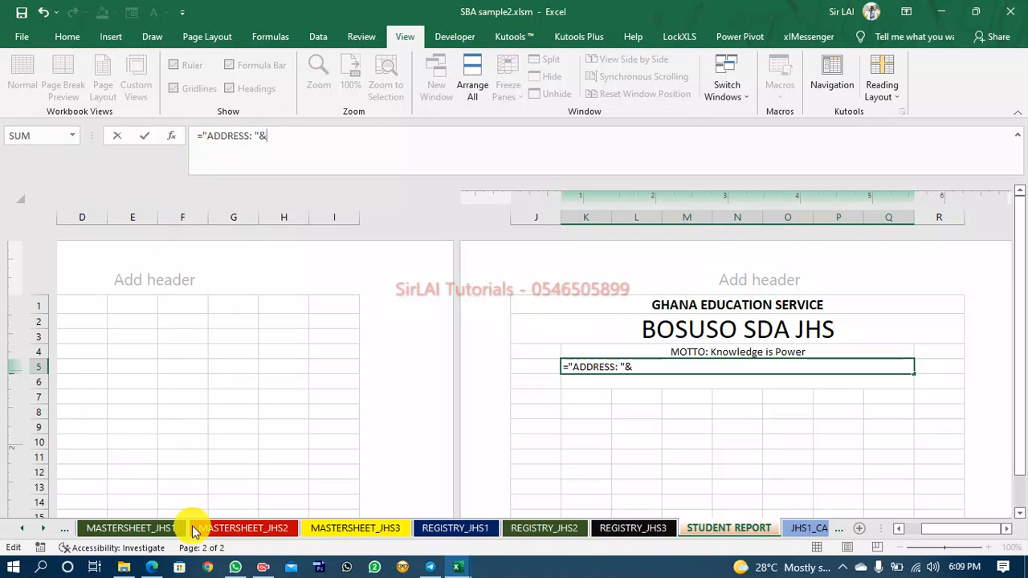
click(21, 529)
click(22, 528)
click(26, 531)
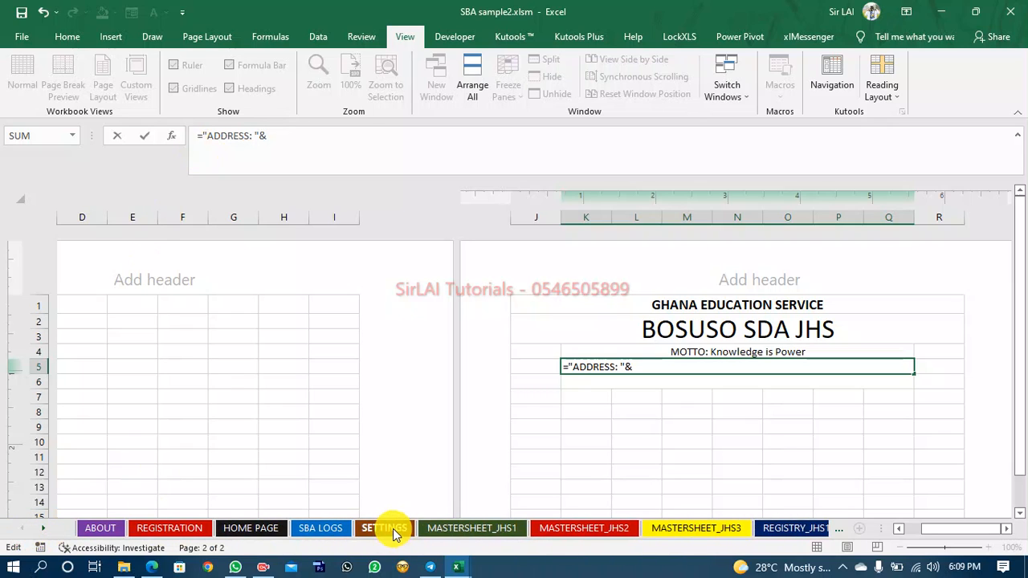
click(392, 531)
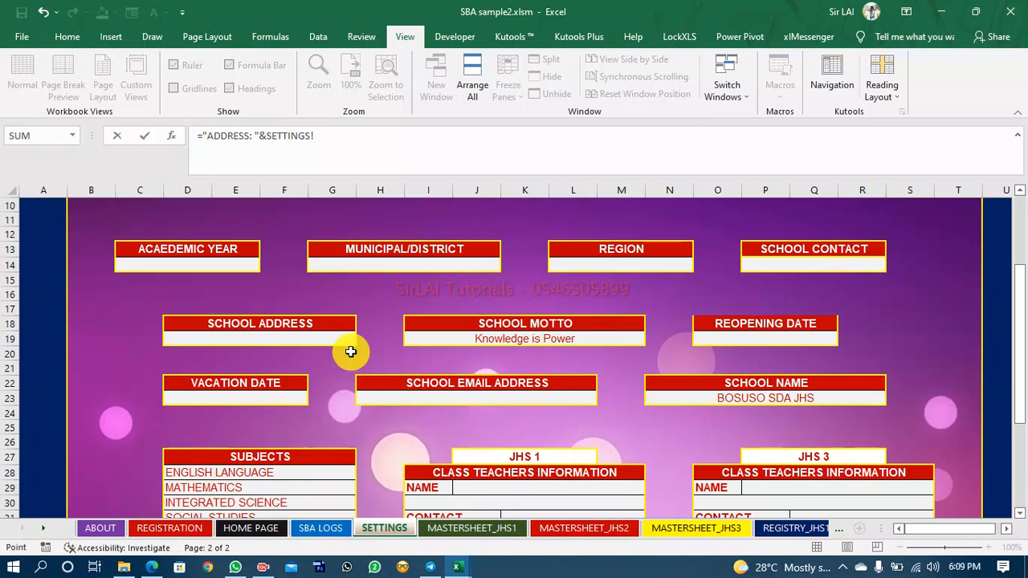
click(307, 335)
key(Return)
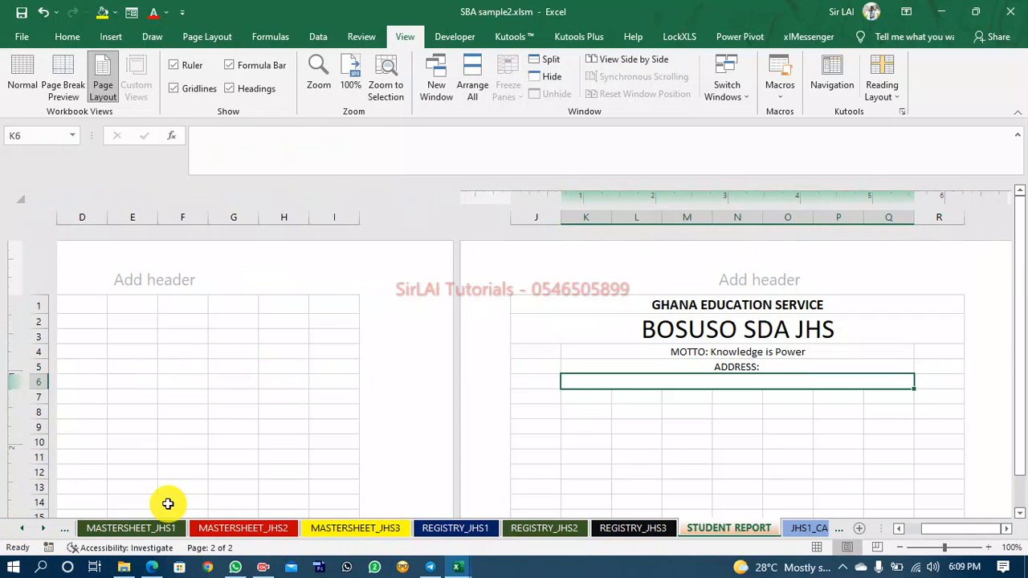
Enter the school address P O BOX 20 in the SETTINGS sheet's school address cell.
click(14, 531)
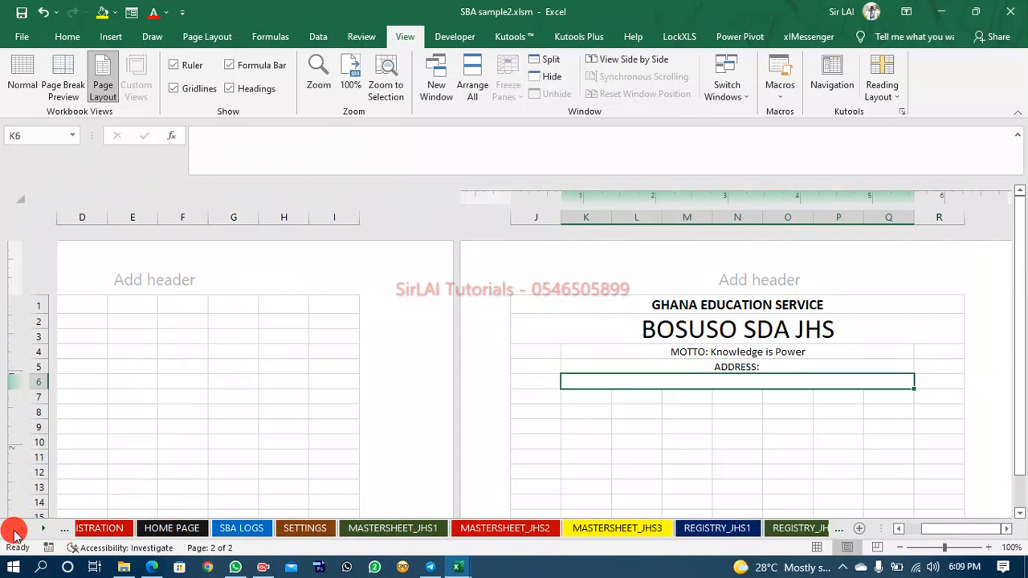
click(384, 528)
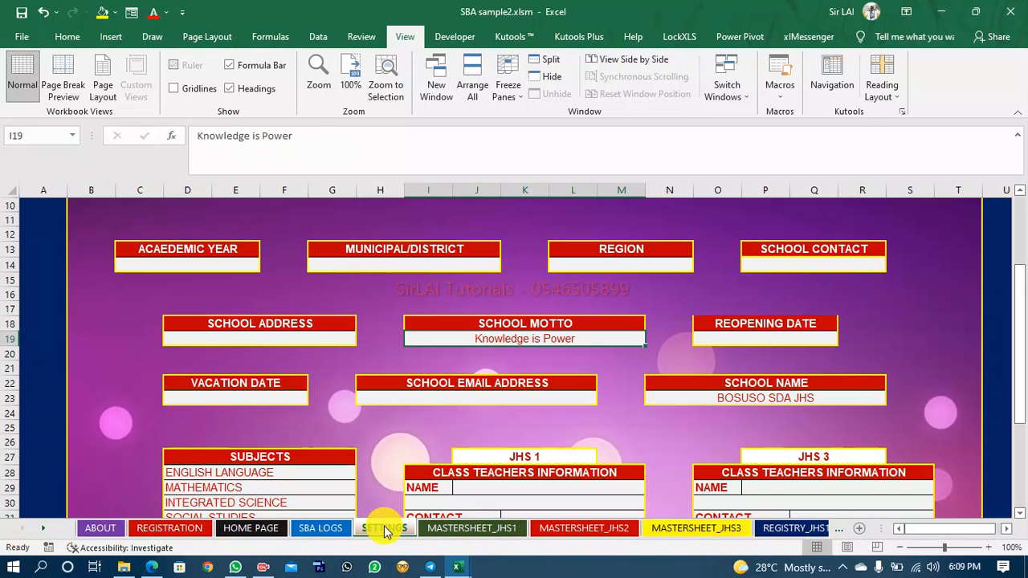
click(302, 338)
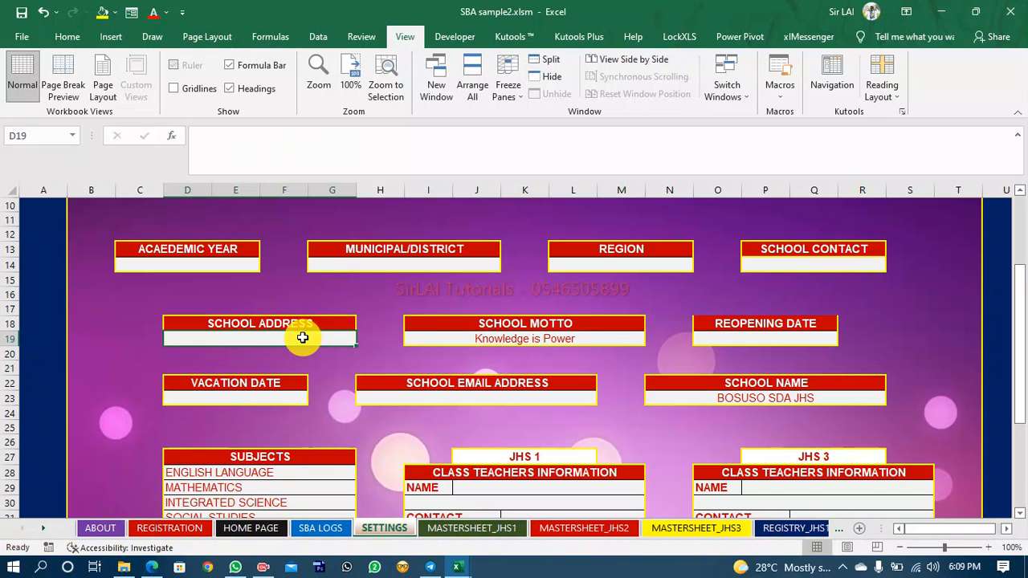
text(P)
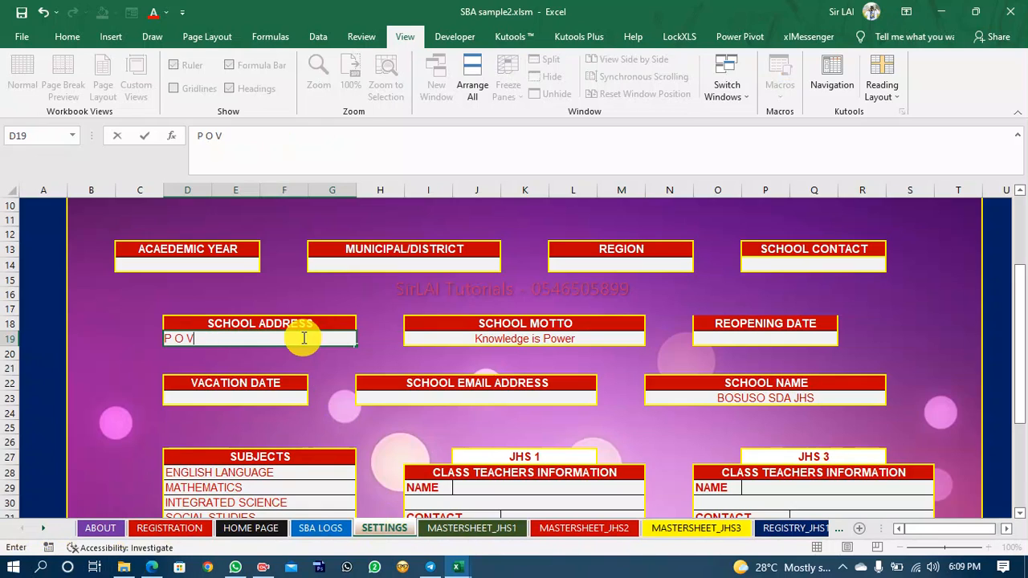
text( O BOX 20)
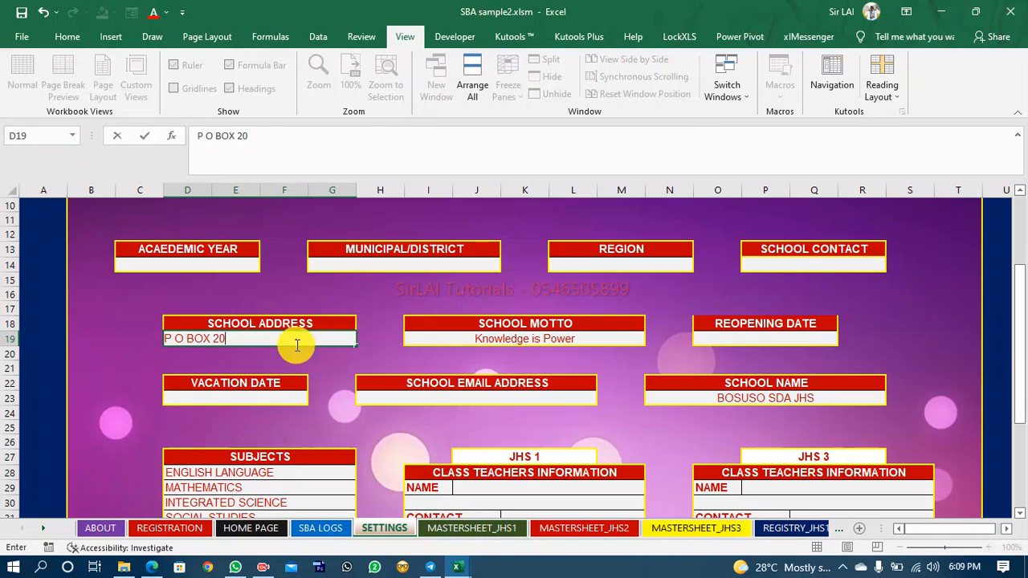
Enter the school's e-mail address in the SETTINGS sheet's school email address cell.
click(421, 394)
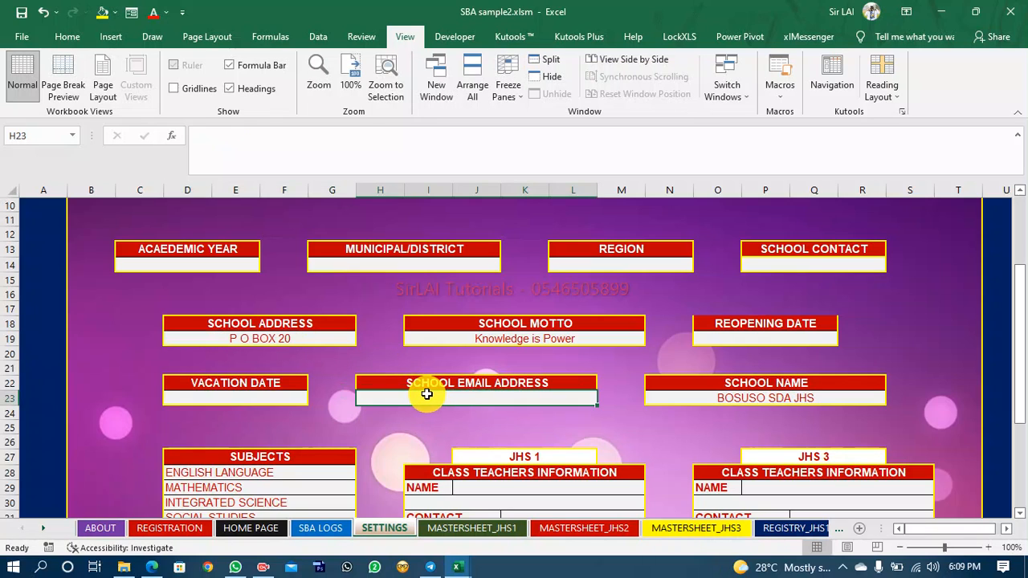
text(LA)
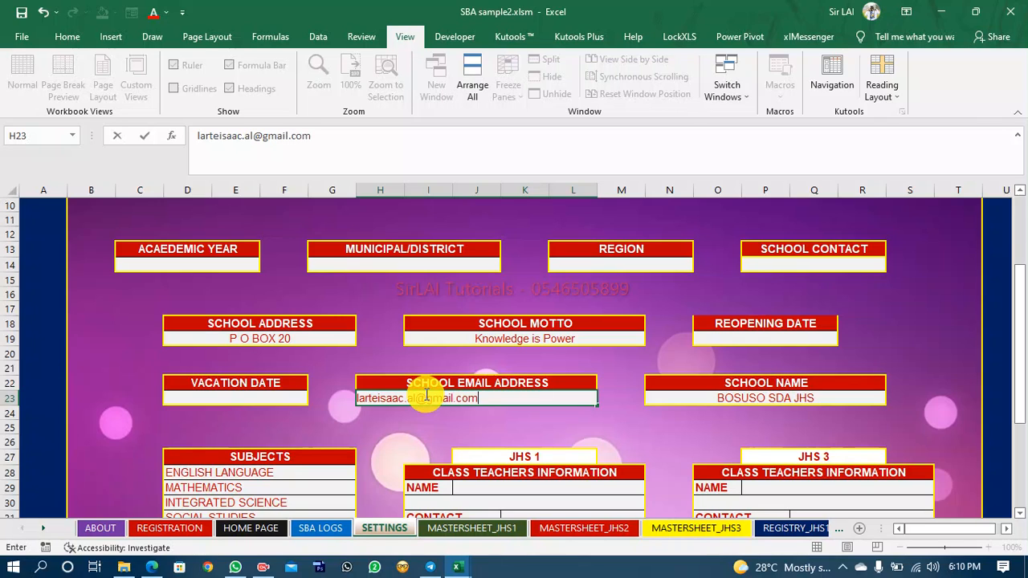
click(427, 259)
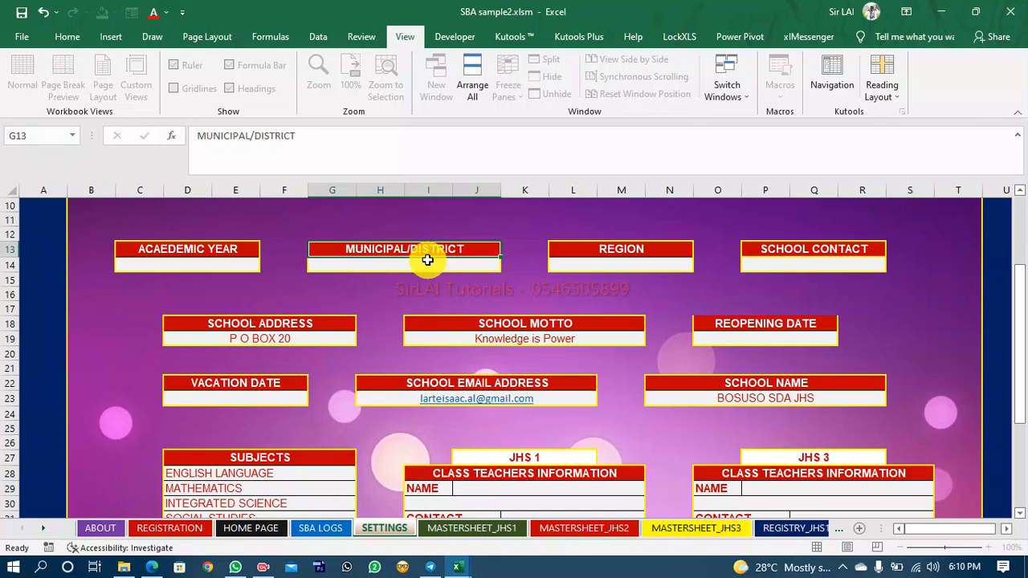
Enter Fanteakwa South as the municipal/district on the SETTINGS sheet.
click(423, 266)
text(Fant)
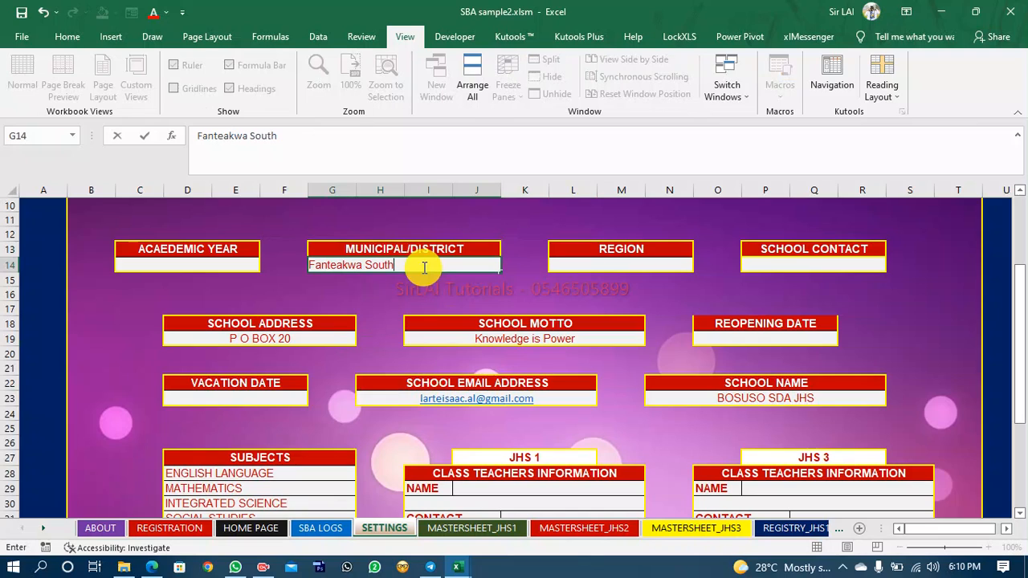
text(eakwa South)
Enter Eastern as the school's region on the SETTINGS sheet.
click(575, 262)
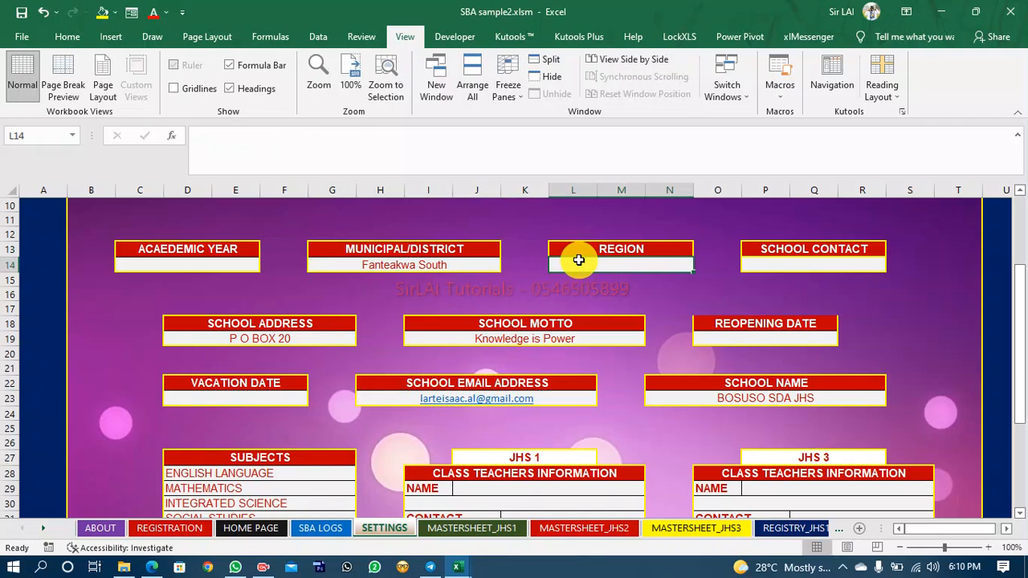
text(Eas)
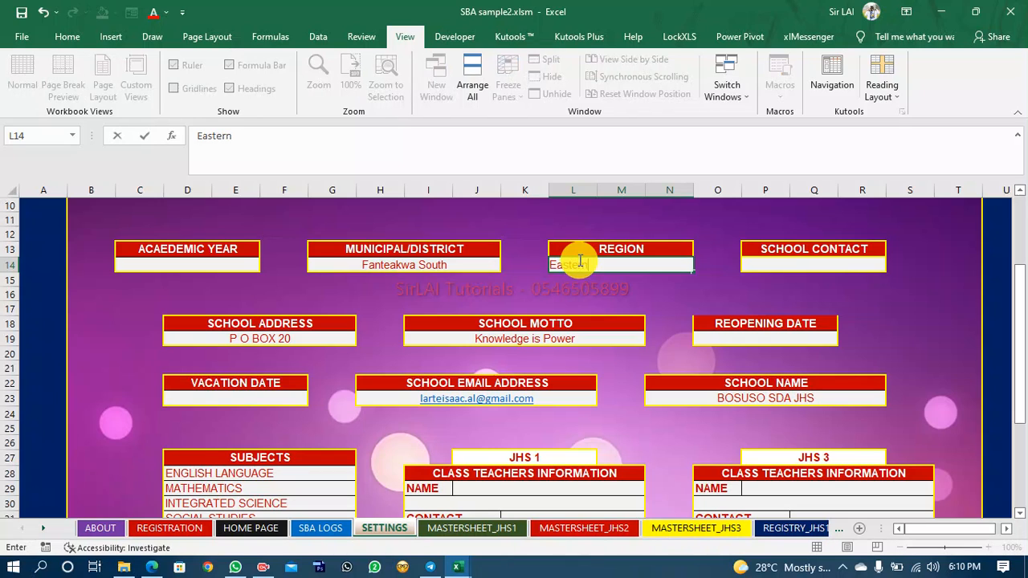
text(tern)
Enter the school's contact phone number in the school contact cell.
click(826, 268)
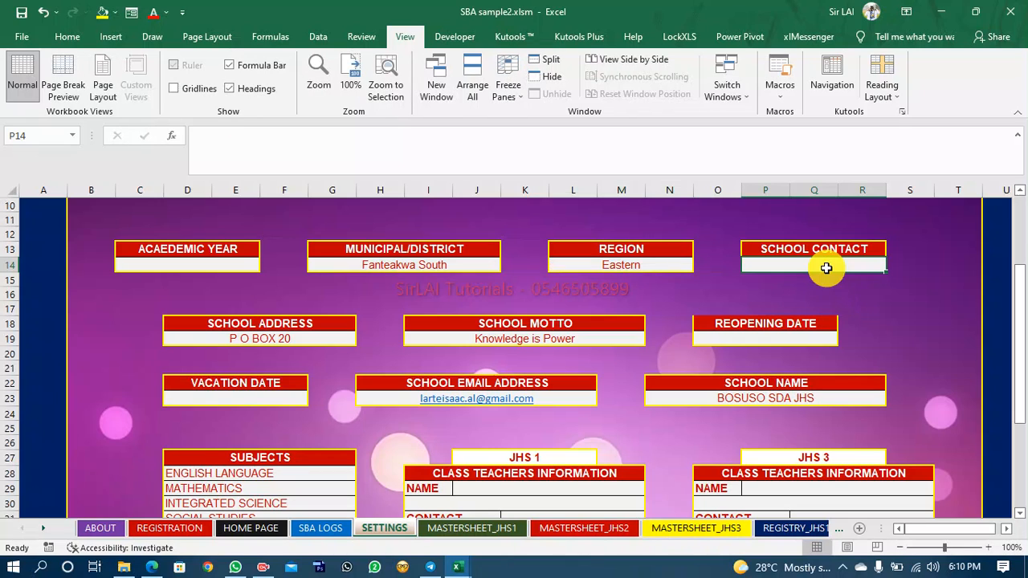
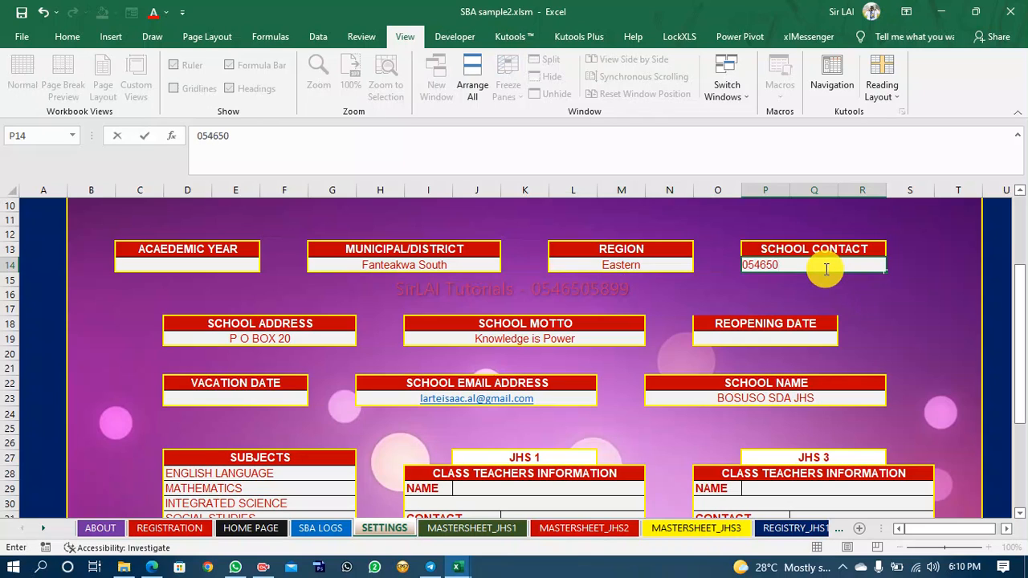
click(734, 308)
click(830, 269)
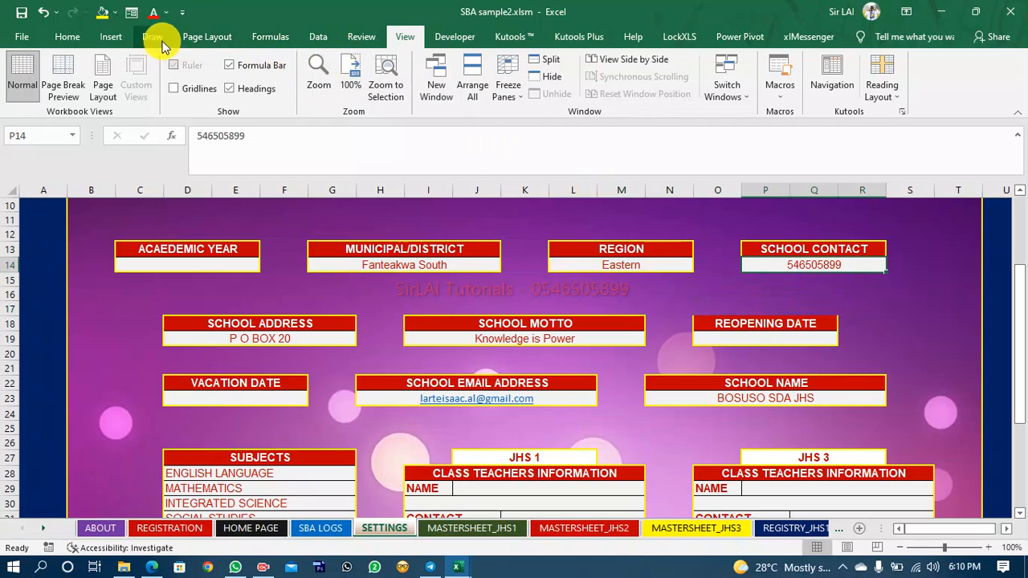
Apply the custom number format 0######### to the school contact cell so it keeps its leading zero.
click(68, 36)
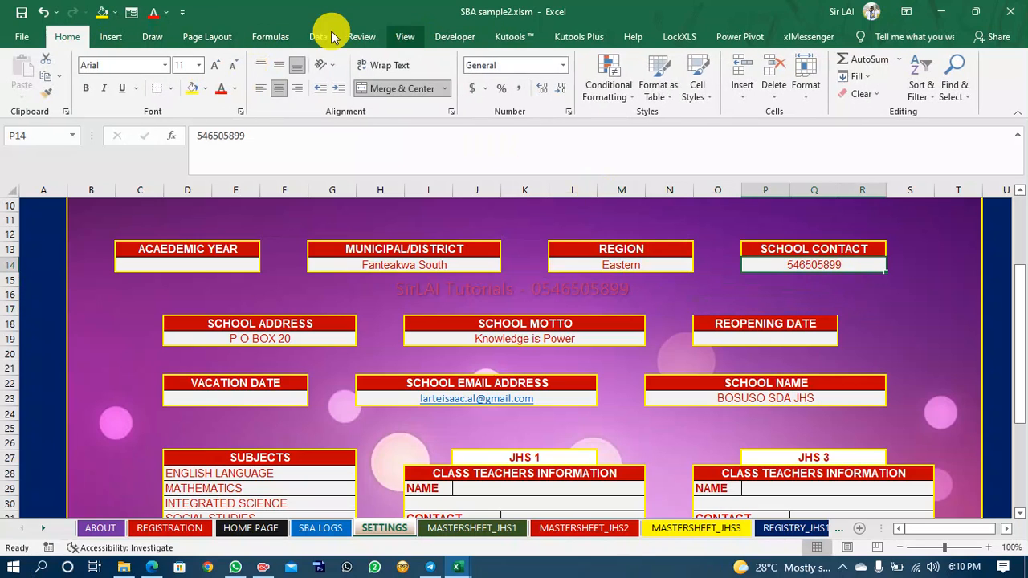
scroll(482, 88, down, 5)
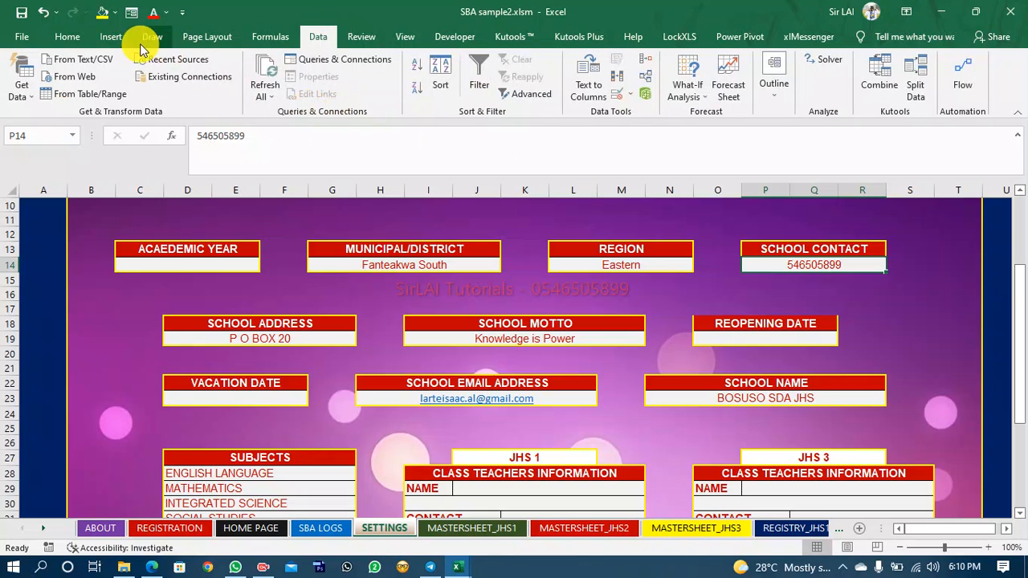
click(68, 36)
click(564, 65)
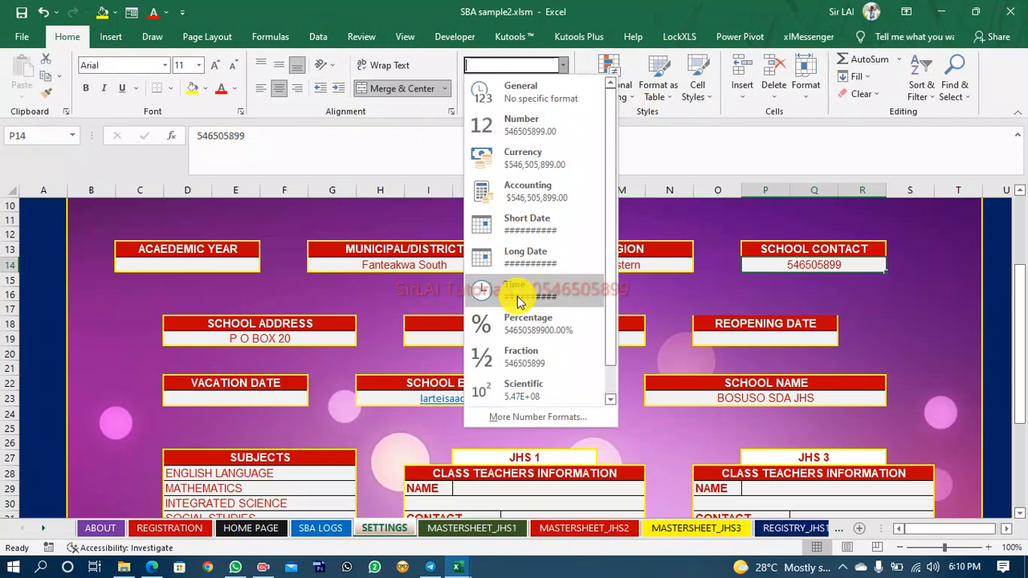
click(358, 433)
key(ctrl+1)
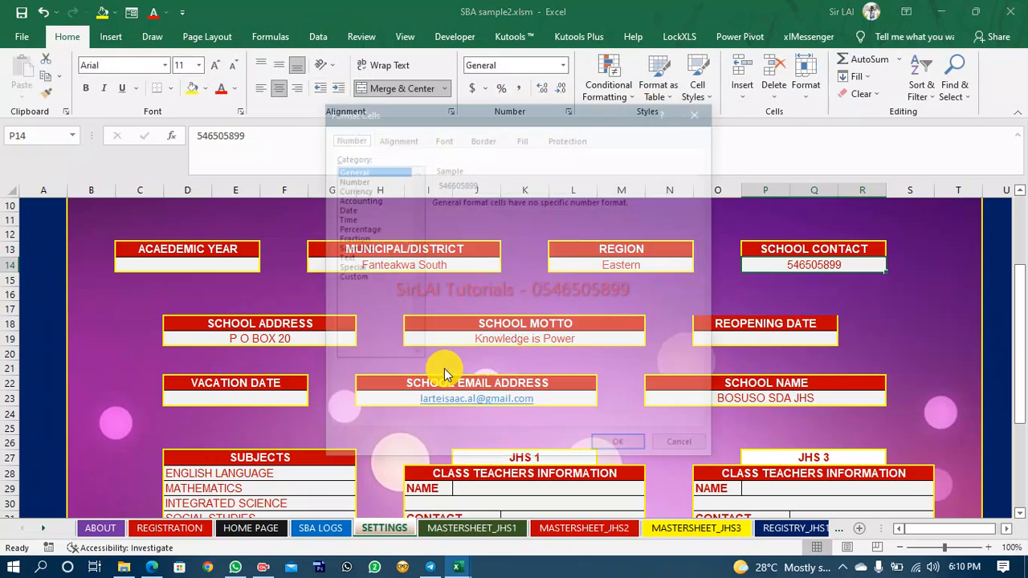
click(348, 278)
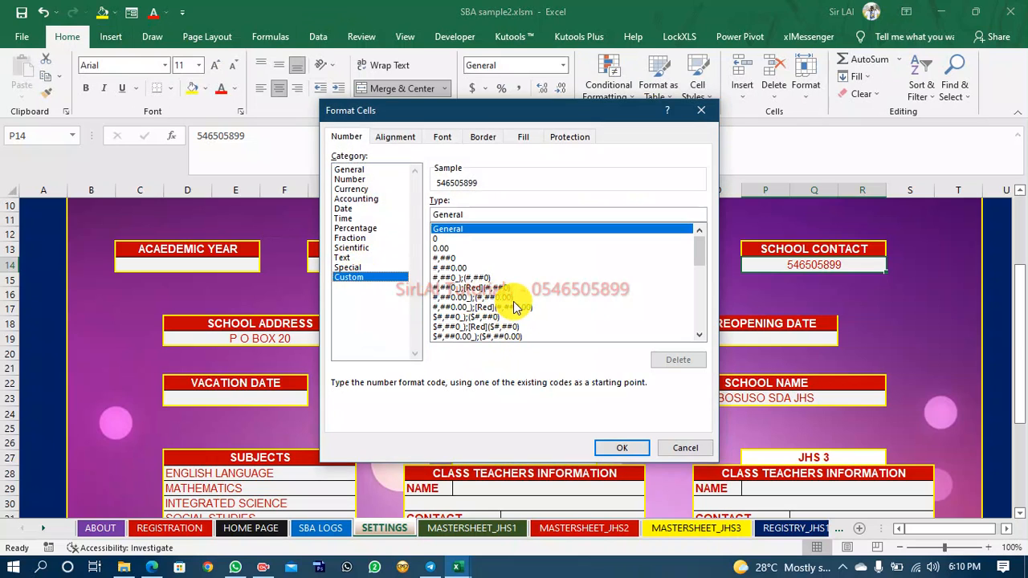
mouse_move(698, 261)
mouse_down()
mouse_move(699, 333)
mouse_move(691, 246)
mouse_up()
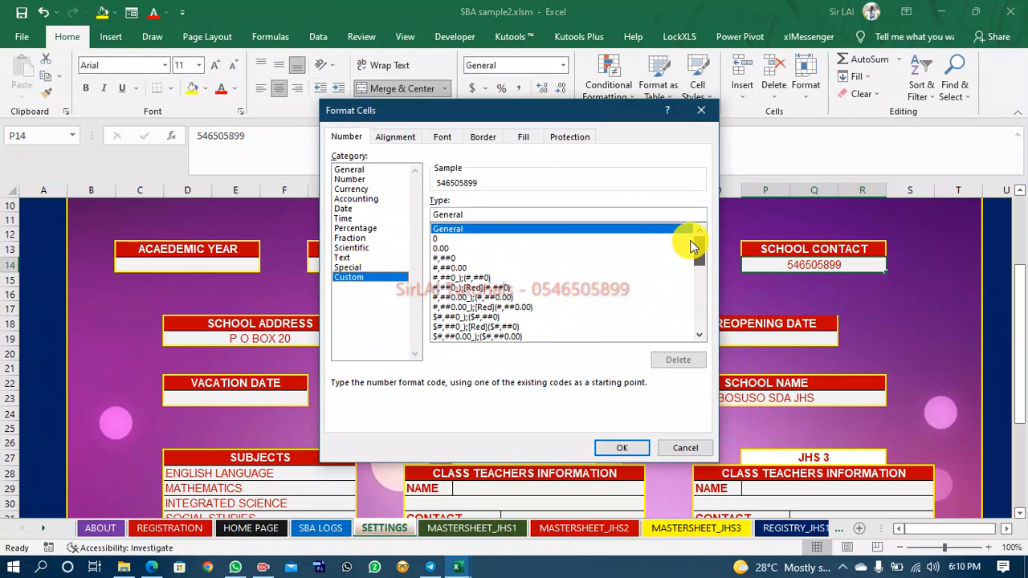
click(444, 258)
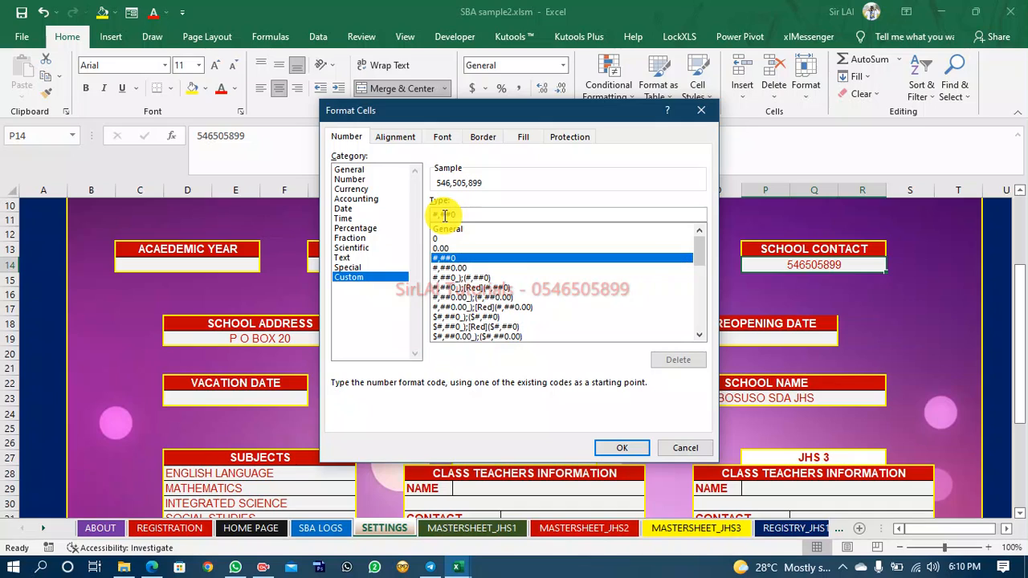
key(BackSpace)
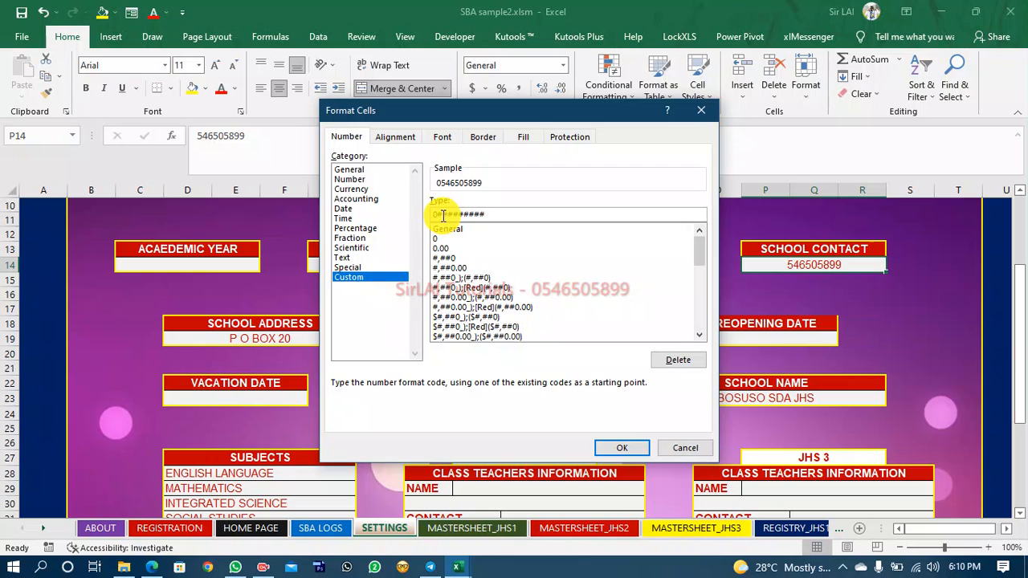
click(612, 449)
Enter 2021/2022 as the academic year on the SETTINGS sheet.
click(821, 278)
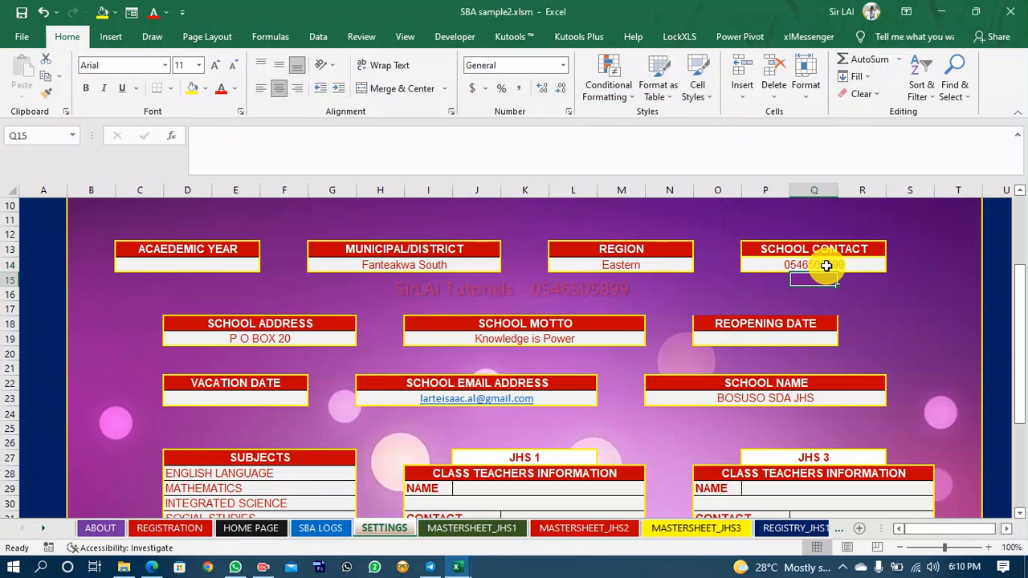
click(826, 266)
click(190, 262)
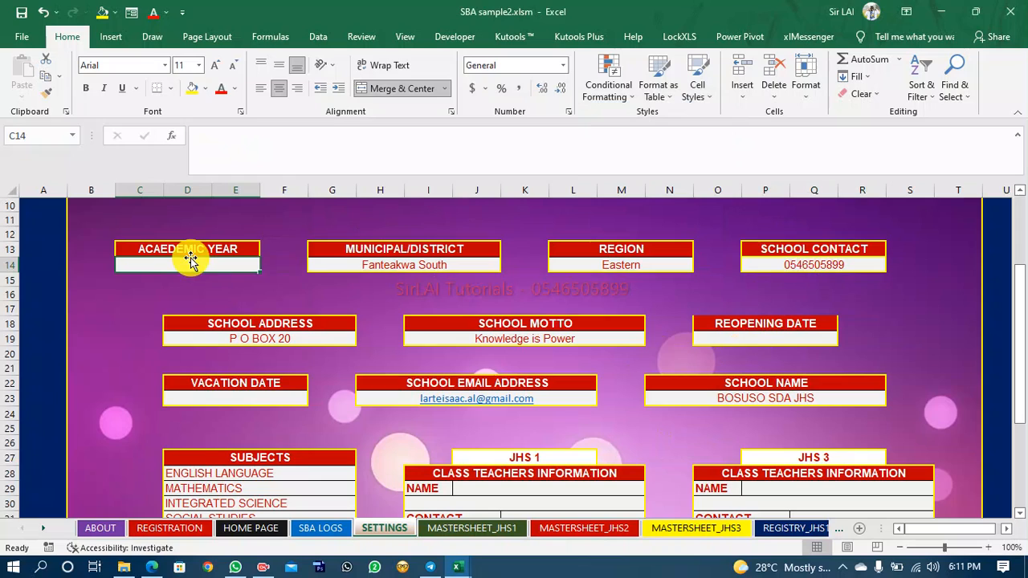
text(2021/2022)
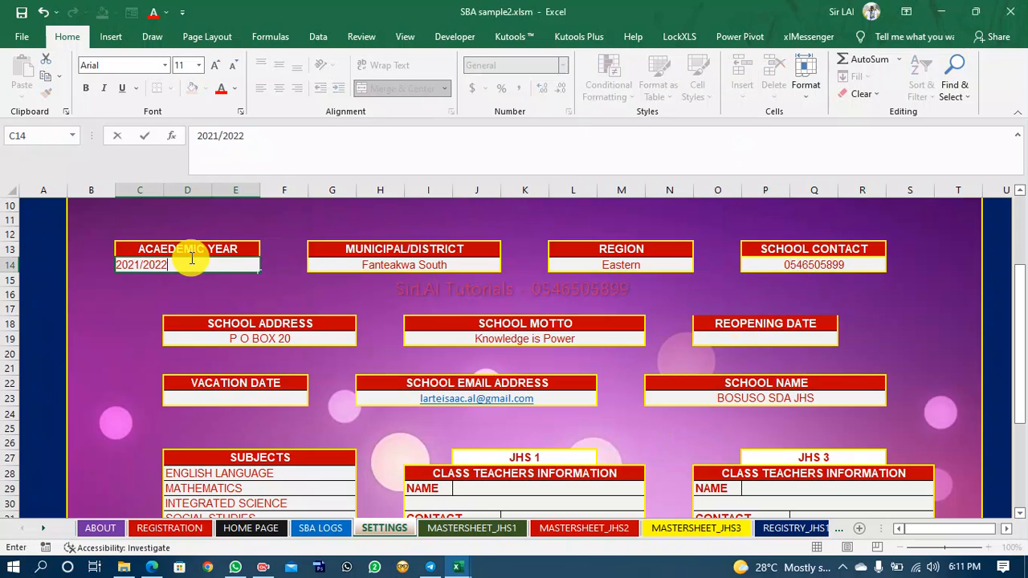
Enter 14th May, 2022 as the vacation date.
click(228, 402)
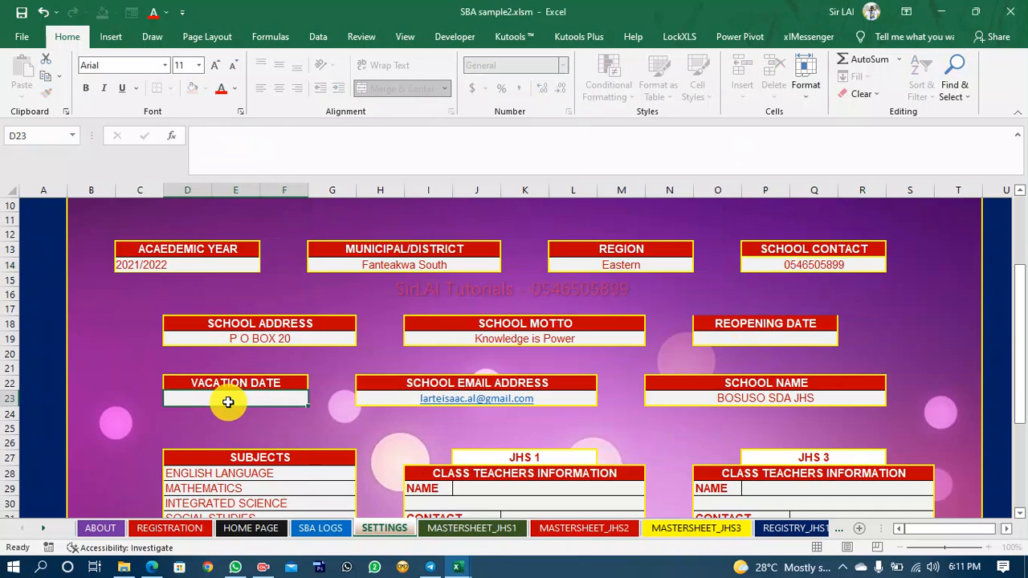
text(14th May, 2022)
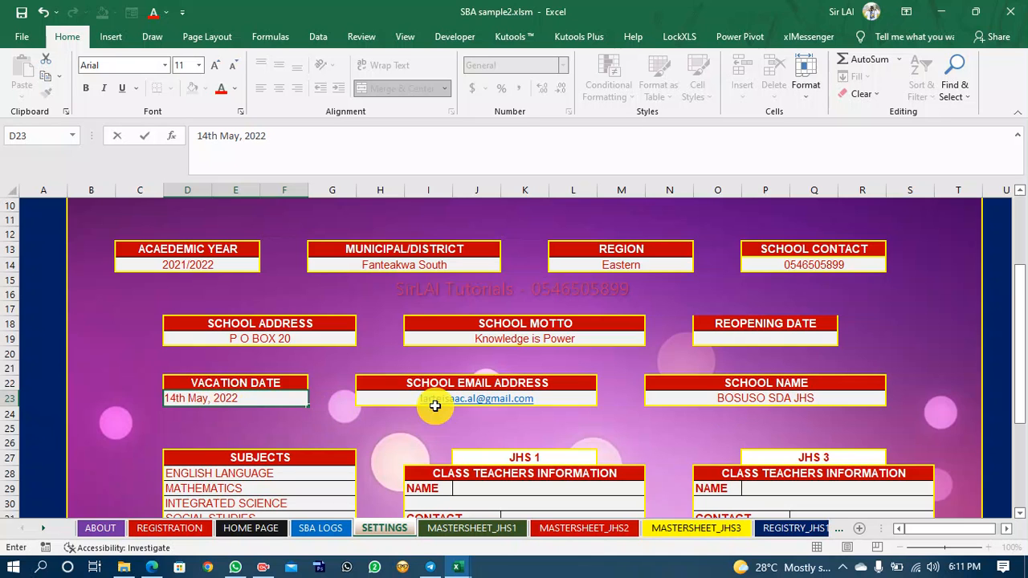
Enter 14th June, 2022 as the reopening date.
scroll(585, 386, down, 1)
scroll(585, 387, down, 1)
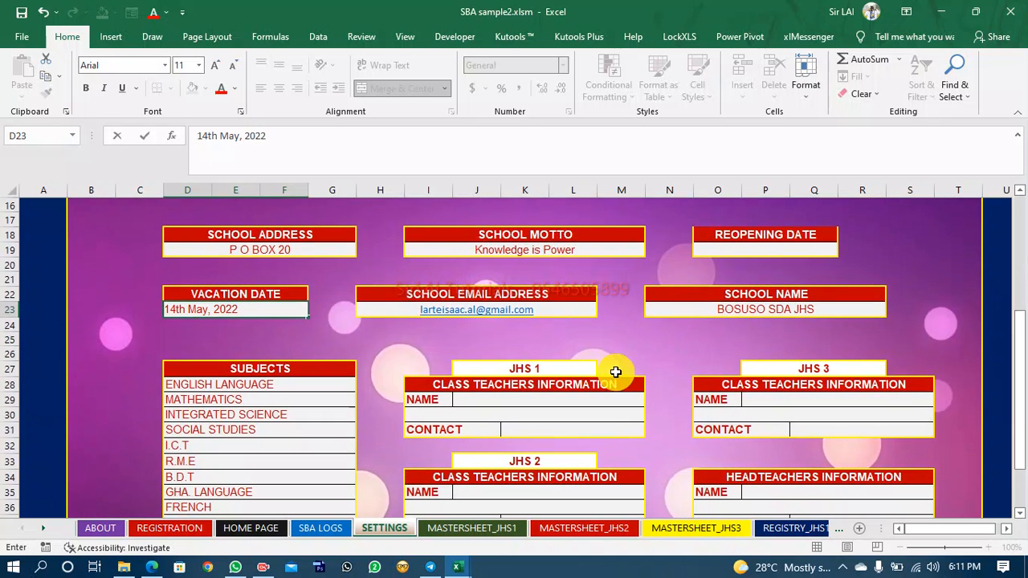
click(743, 251)
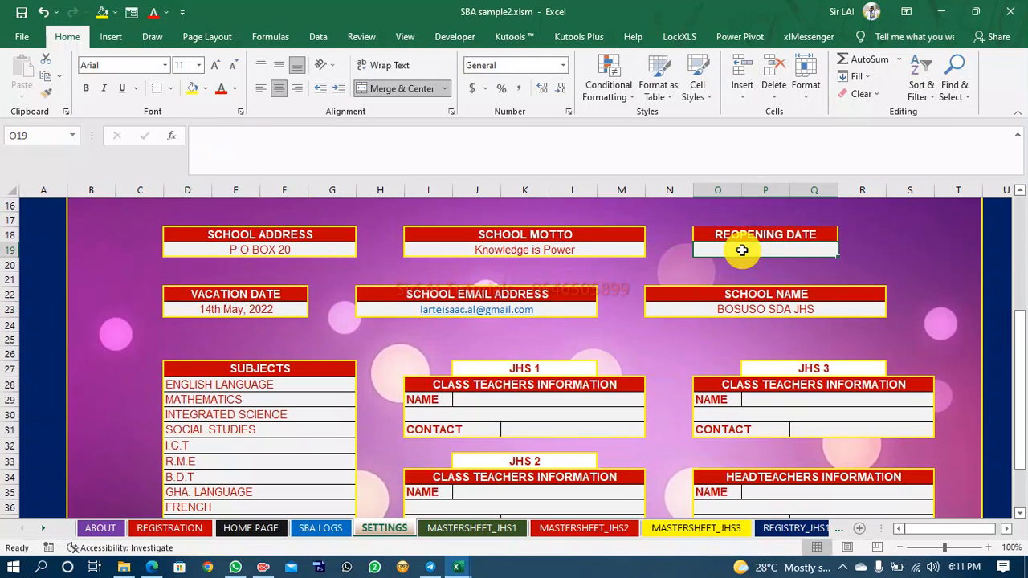
text(14th June, 2022)
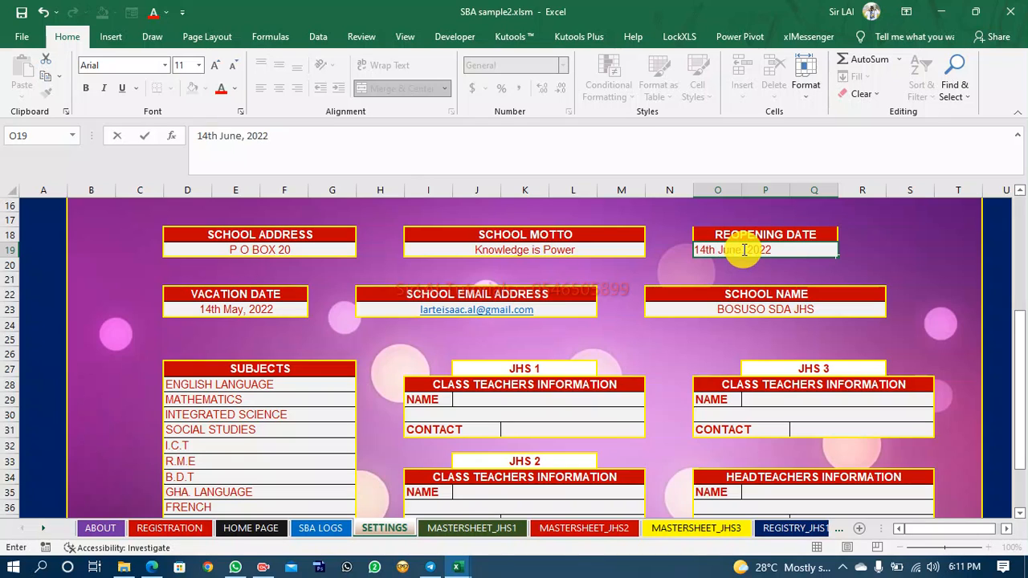
Go to the STUDENT REPORT sheet and compare its header with the report in the REPORT JHS 1 - 3 workbook.
click(669, 368)
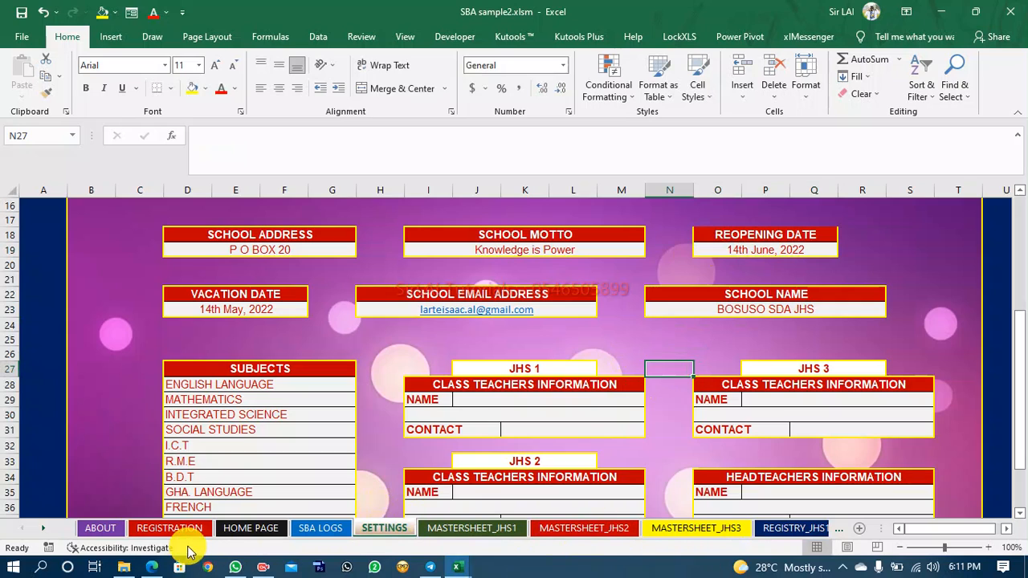
click(44, 530)
click(44, 530)
click(44, 530)
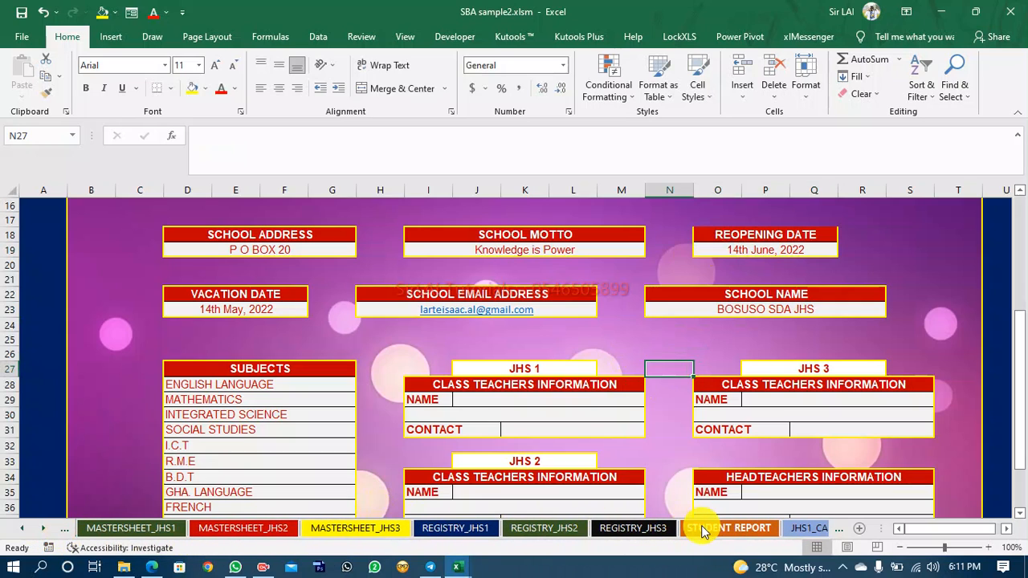
click(691, 529)
click(791, 368)
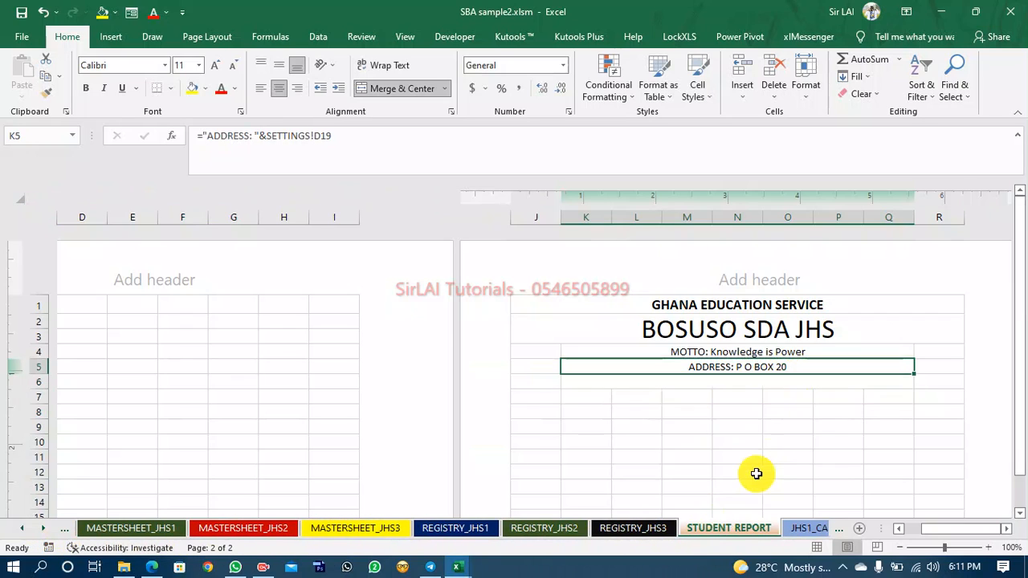
click(457, 566)
click(398, 523)
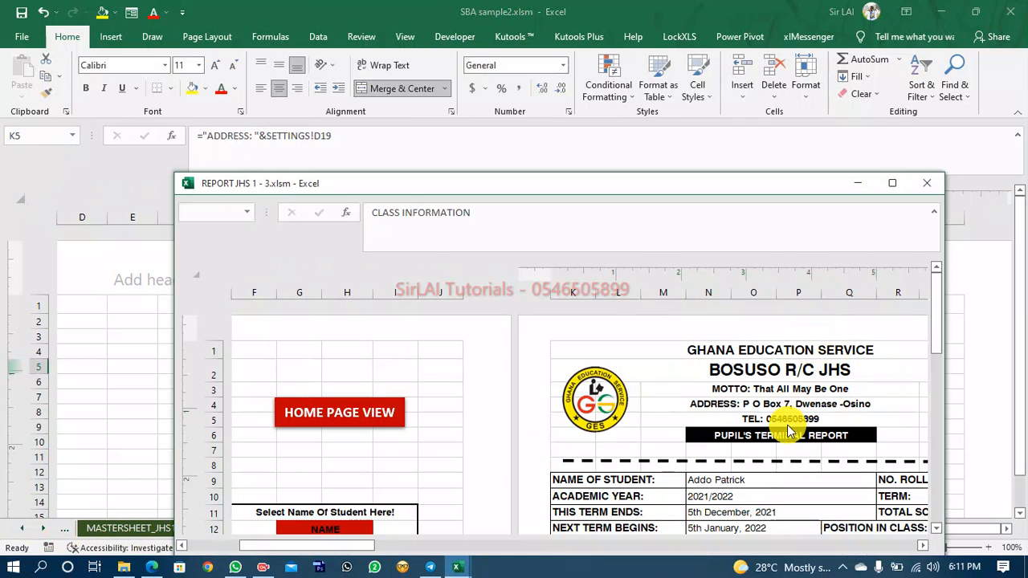
click(853, 183)
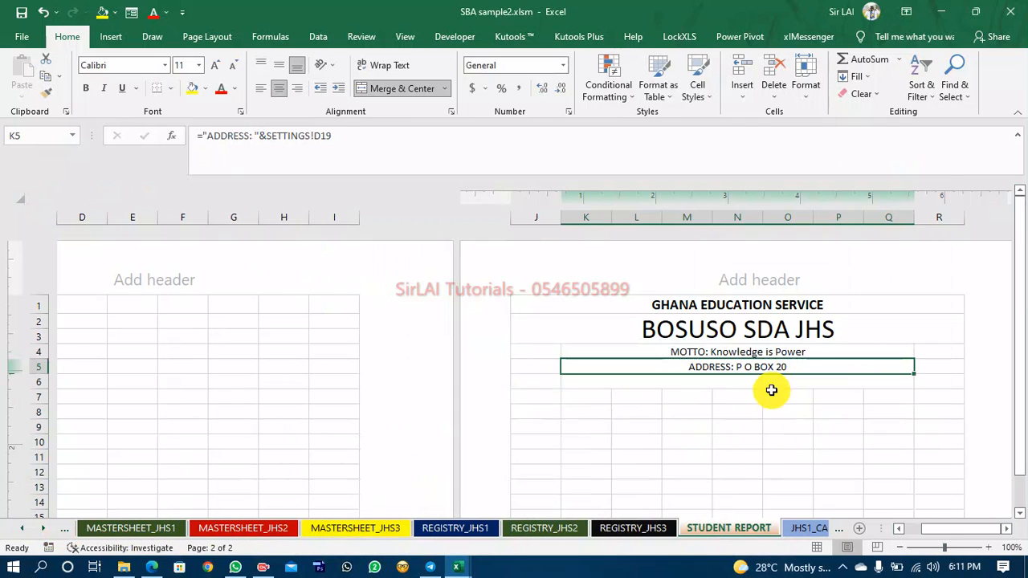
Set the row 6 telephone line to the formula ="TEL: "&SETTINGS!P14, linking the school contact cell.
click(764, 383)
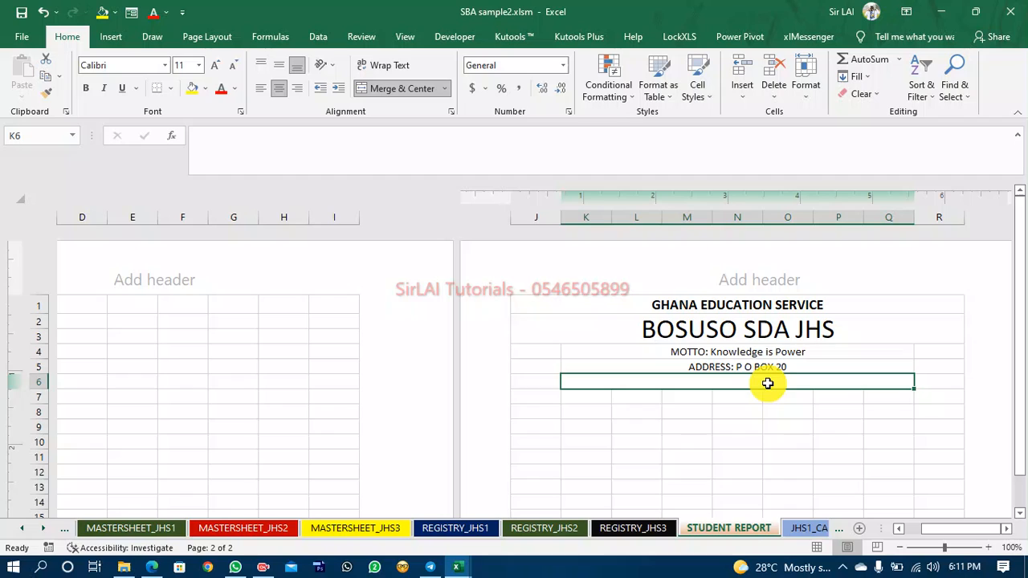
click(213, 146)
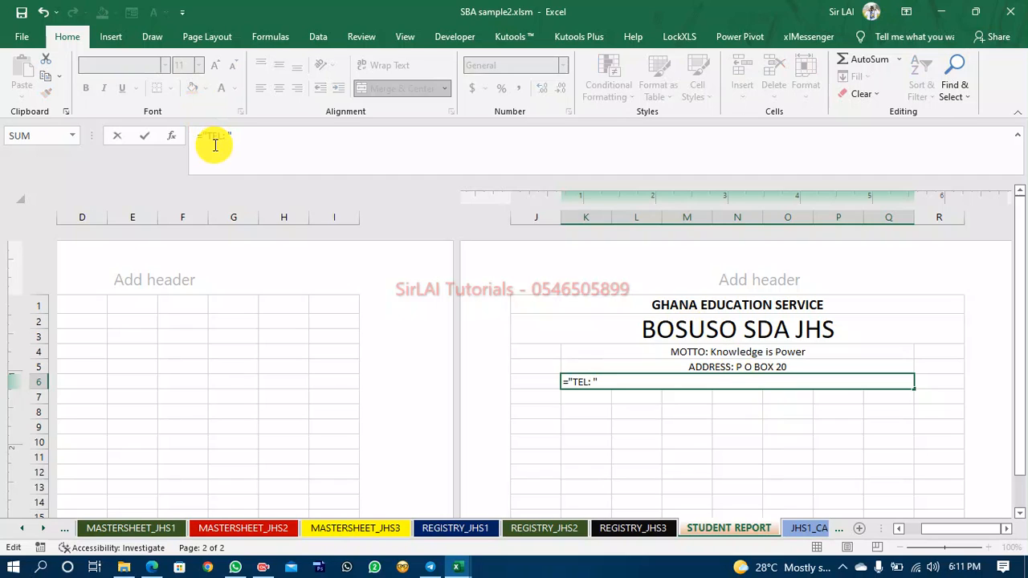
click(19, 530)
click(19, 530)
click(333, 528)
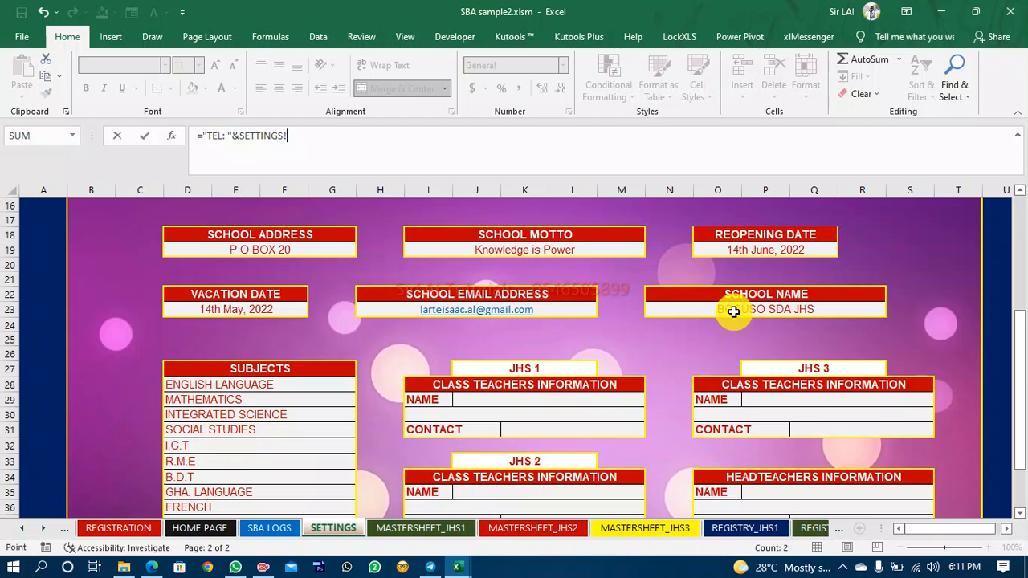
scroll(691, 366, up, 3)
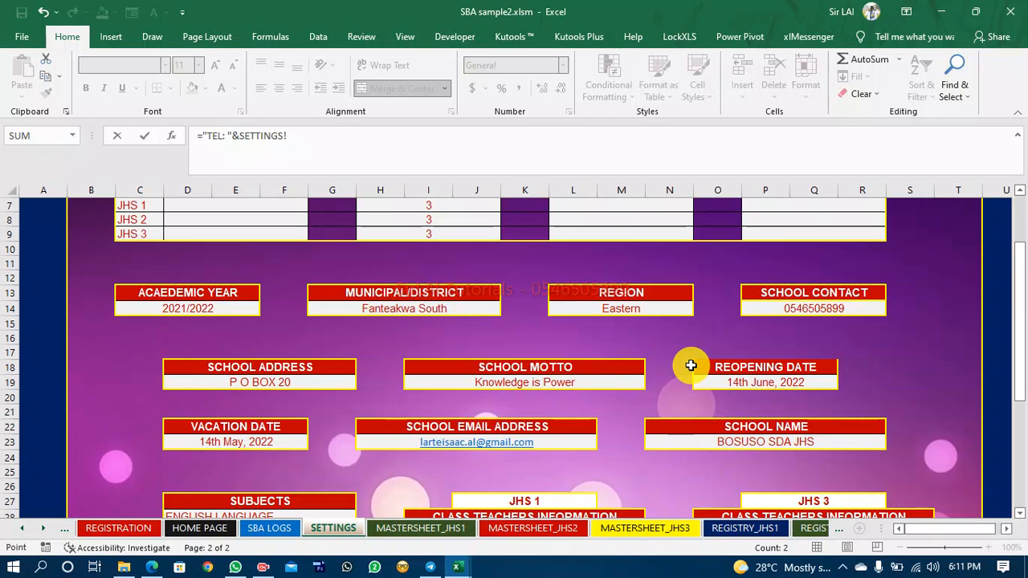
scroll(690, 366, down, 1)
scroll(691, 365, down, 2)
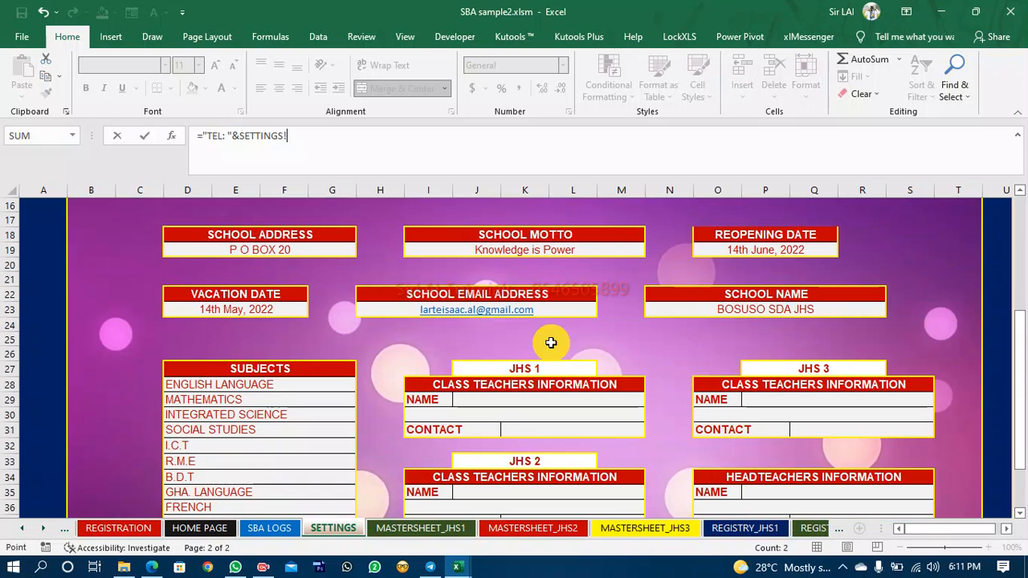
scroll(746, 317, down, 2)
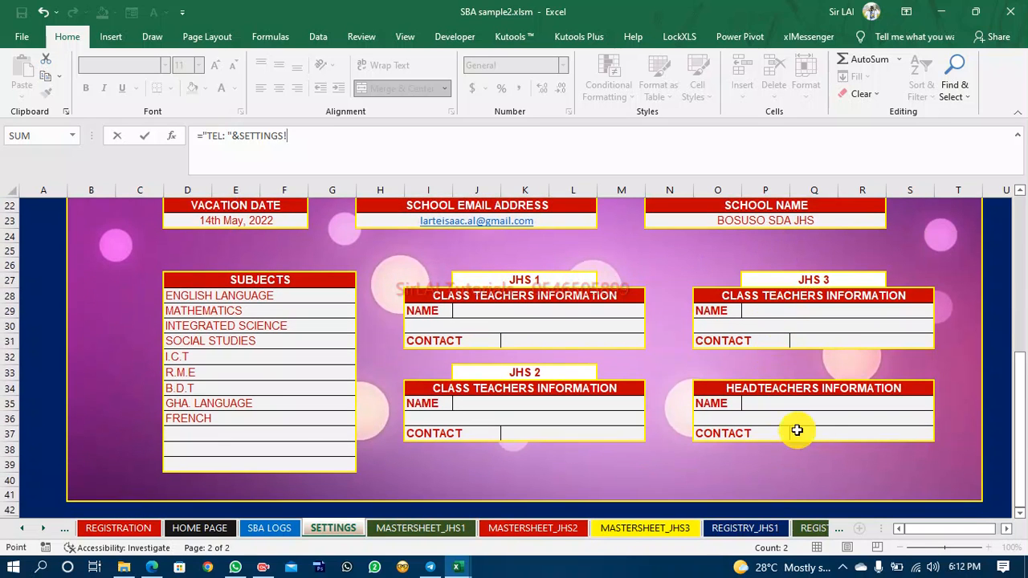
scroll(860, 456, up, 2)
scroll(860, 455, up, 3)
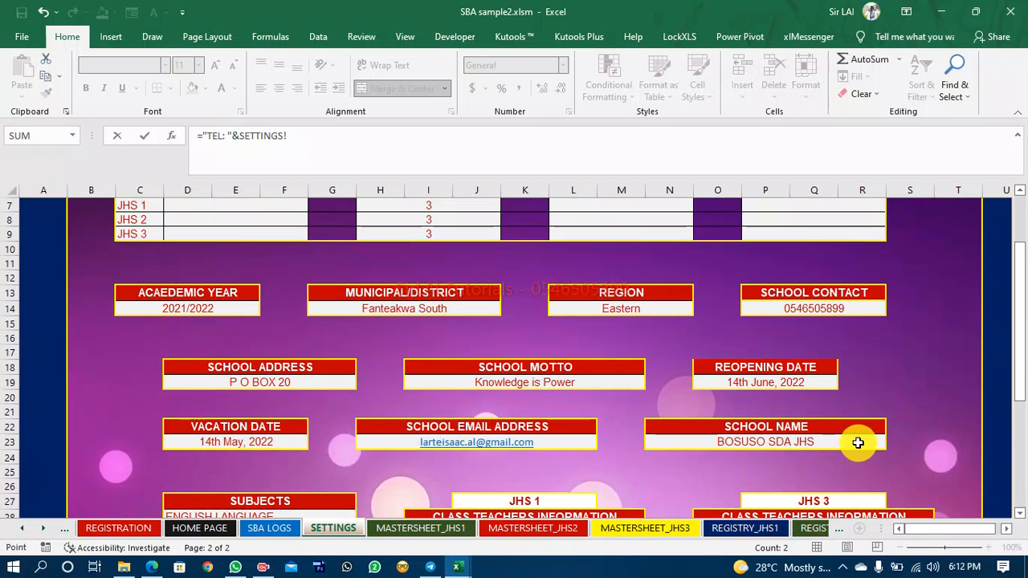
click(858, 309)
key(Return)
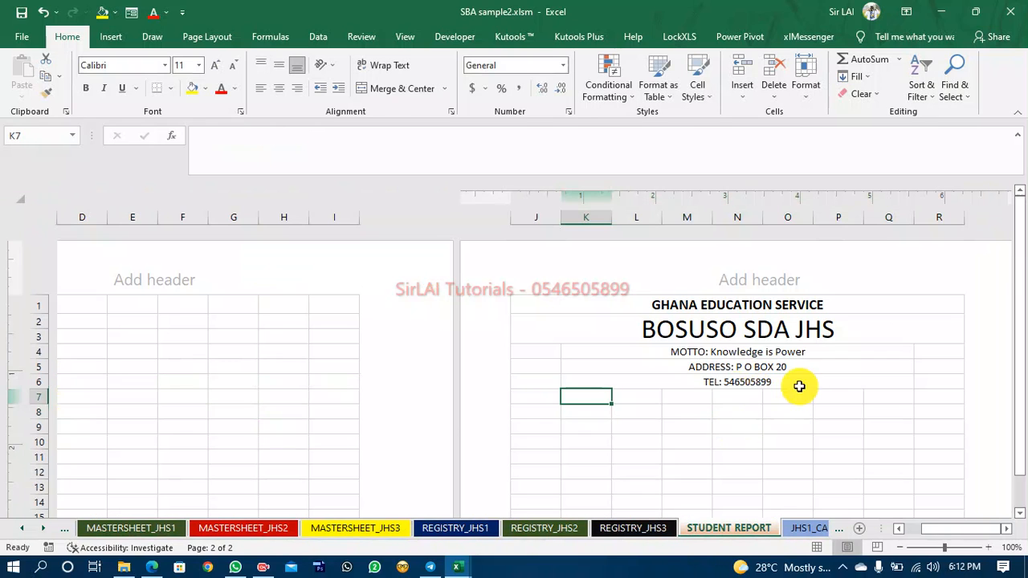
Edit the row 6 telephone formula to ="TEL: "&"0"&SETTINGS!P14 so the number shows a leading zero.
click(730, 383)
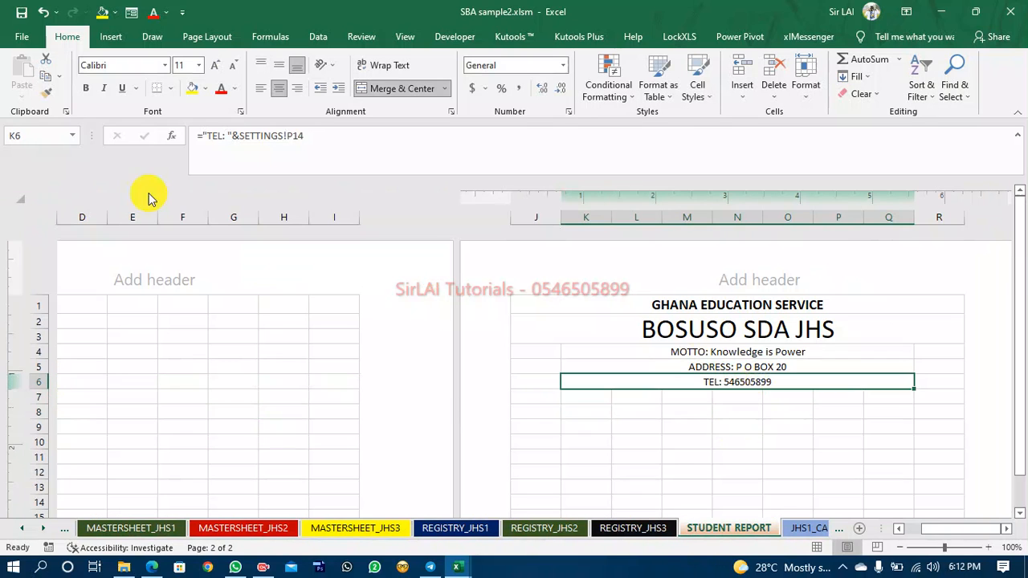
click(239, 135)
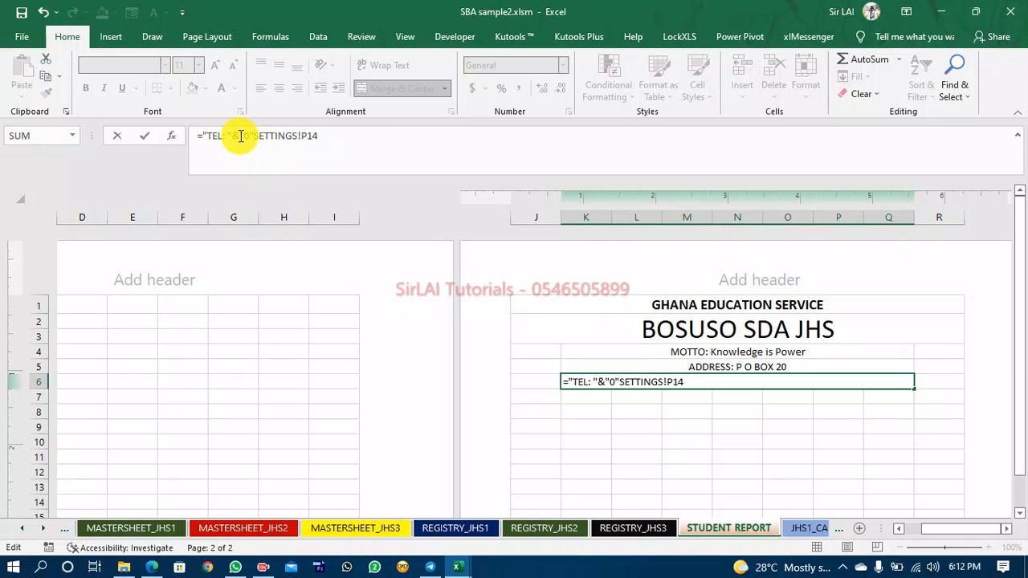
key(Return)
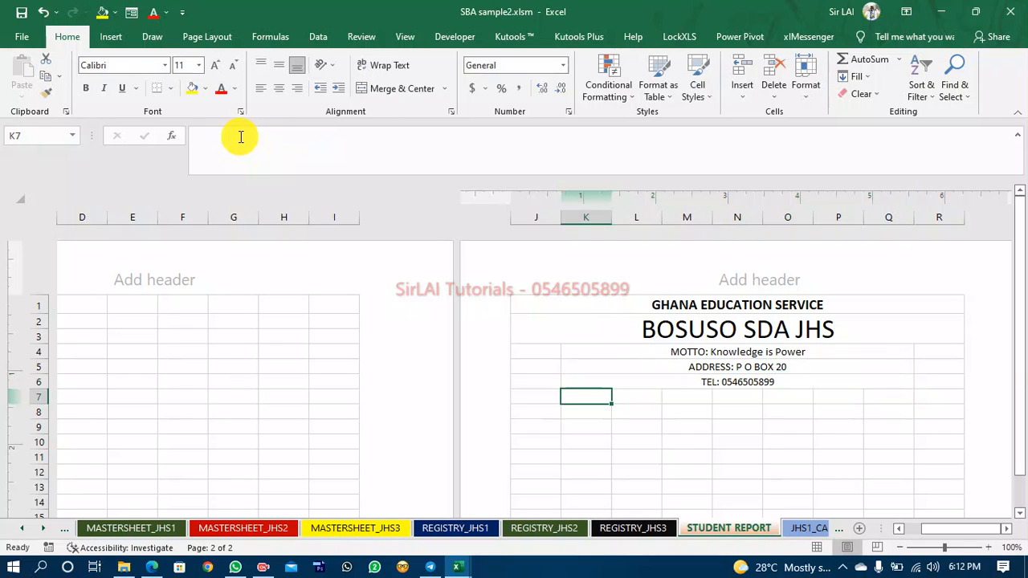
Switch to the REPORT JHS 1 - 3 workbook and inspect its PUPIL'S TERMINAL REPORT banner, then return to the SBA workbook.
click(738, 382)
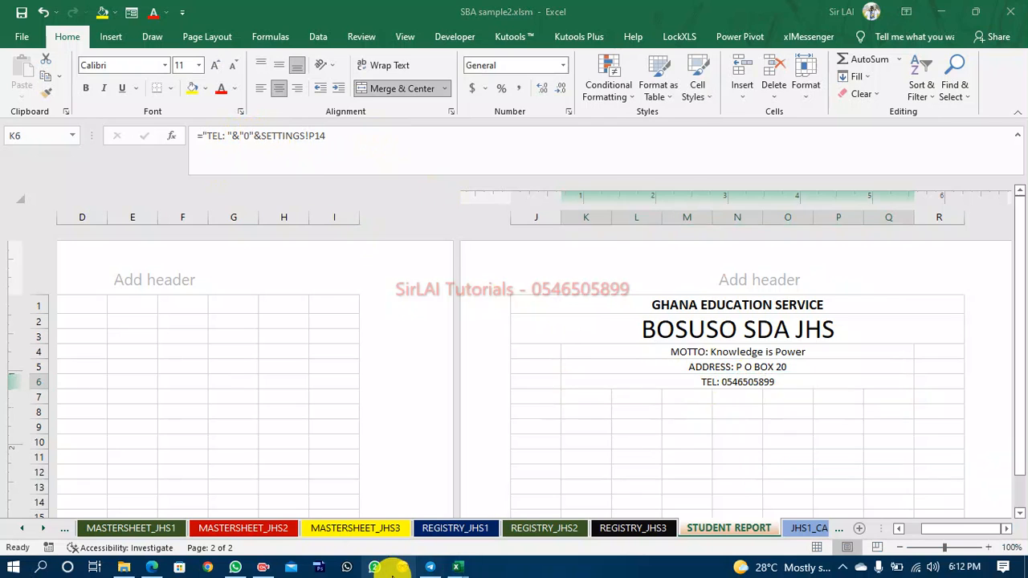
click(457, 567)
click(408, 531)
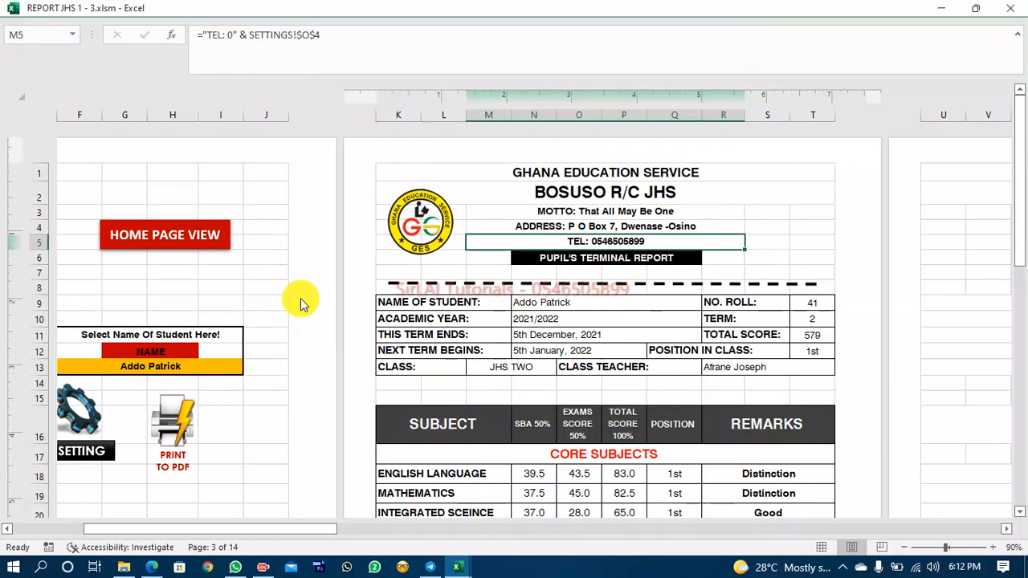
click(576, 259)
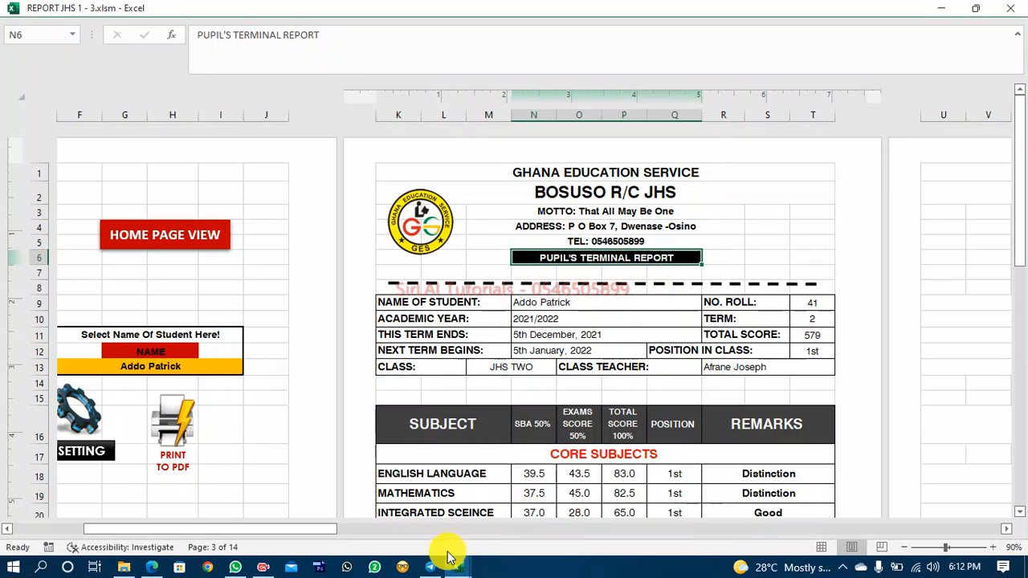
mouse_move(458, 568)
click(530, 514)
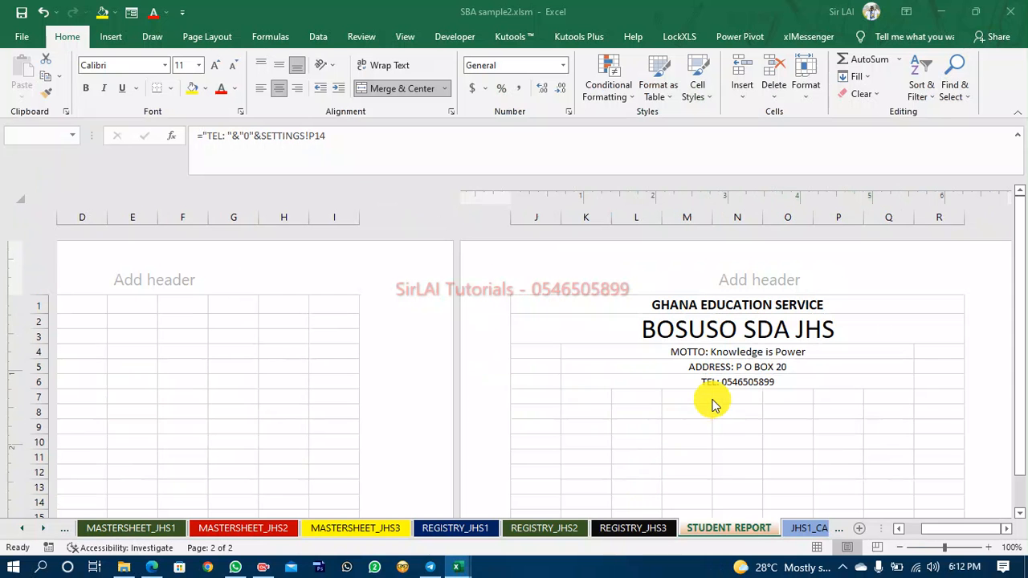
Merge and center cells L7 to P7 below the telephone line.
double_click(640, 395)
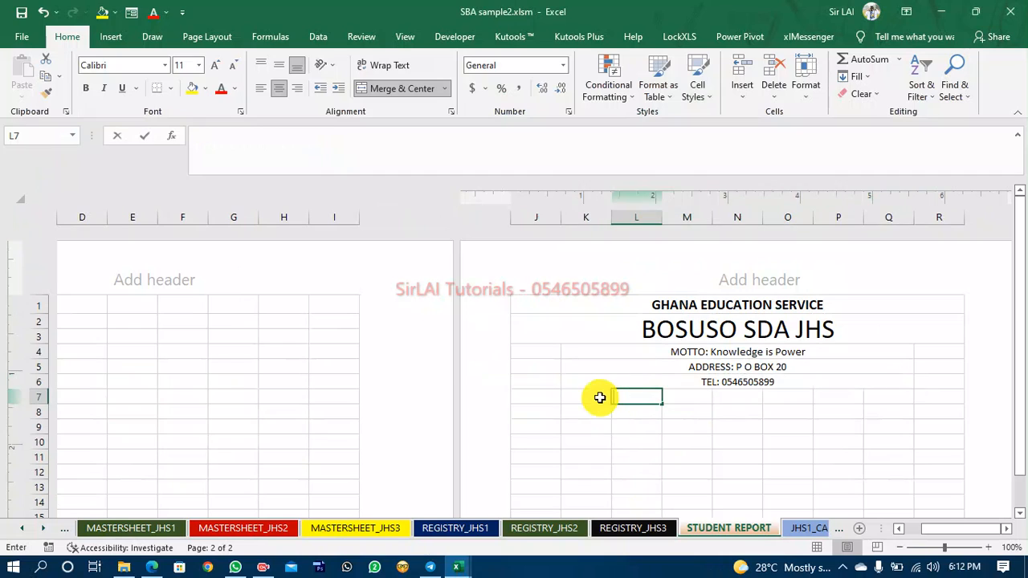
click(652, 420)
click(640, 395)
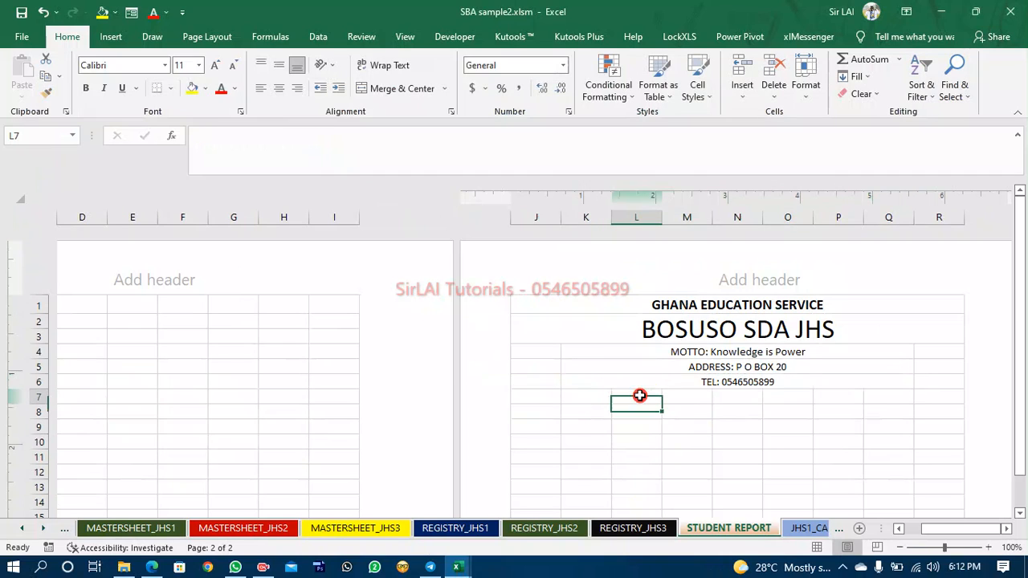
key(shift+Right)
key(shift+Right)
key(shift+Right)
key(shift+Right)
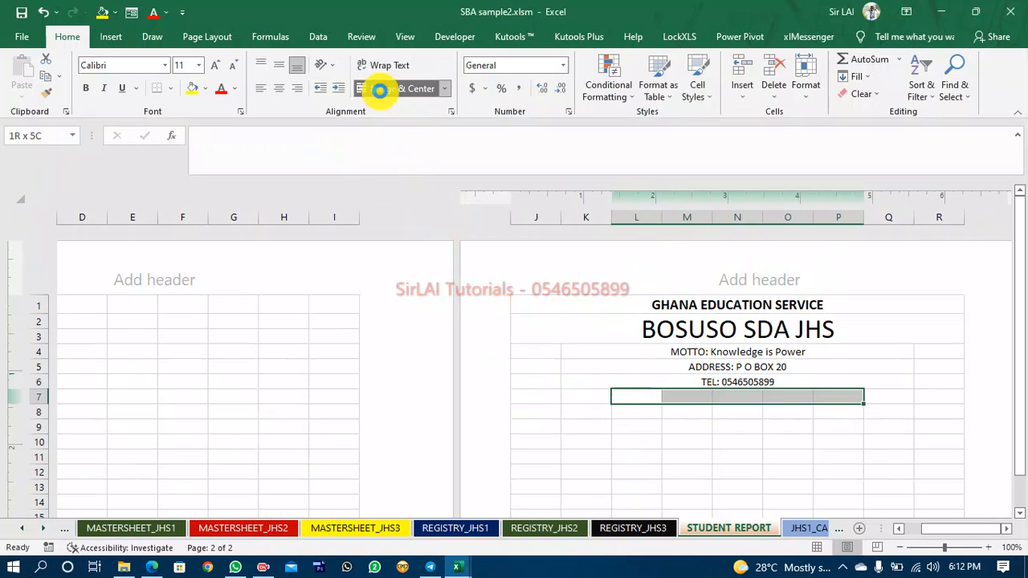
click(379, 89)
Fill the merged row 7 cell black and set its font colour to white.
click(206, 91)
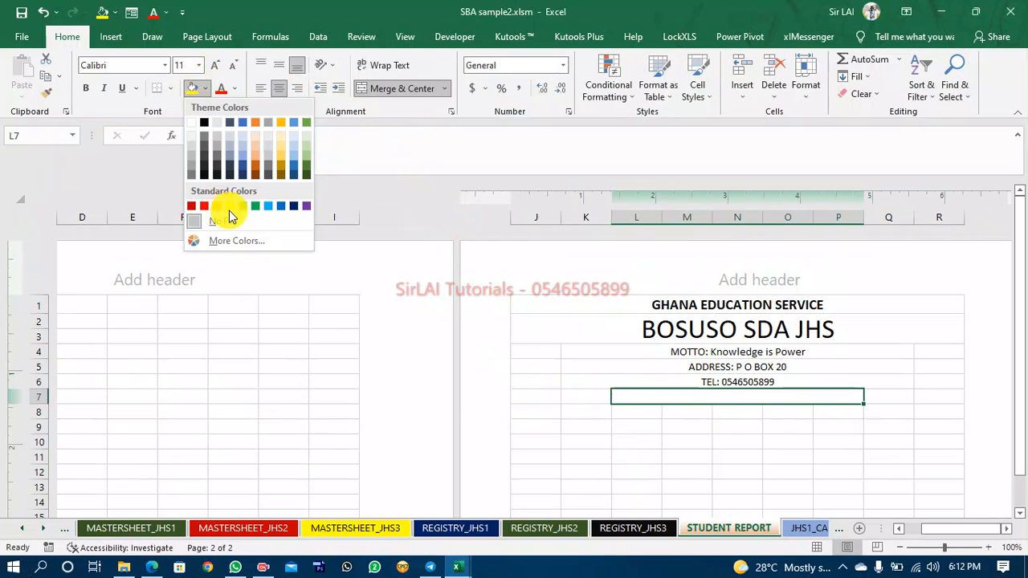
click(218, 176)
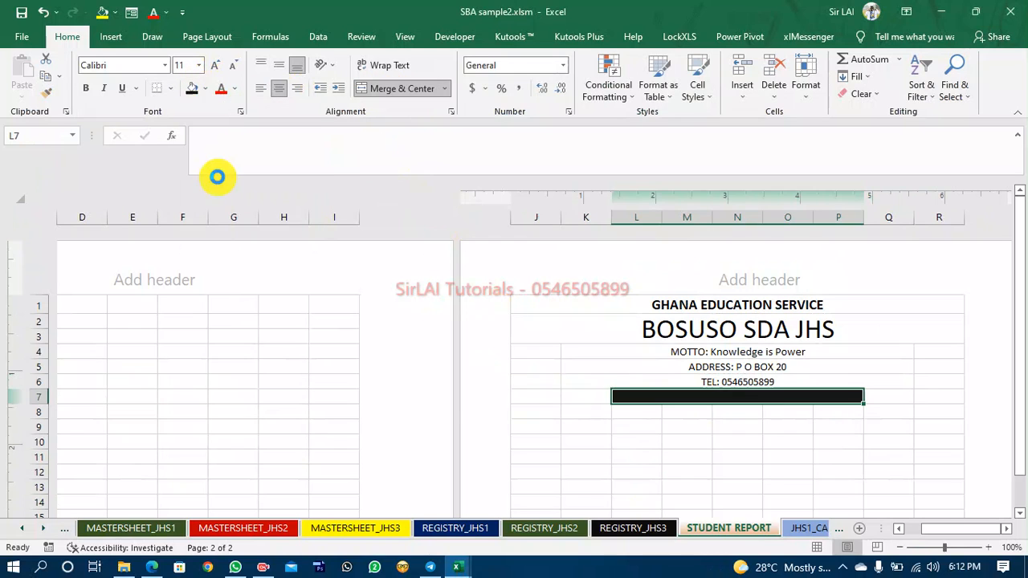
click(233, 89)
click(223, 143)
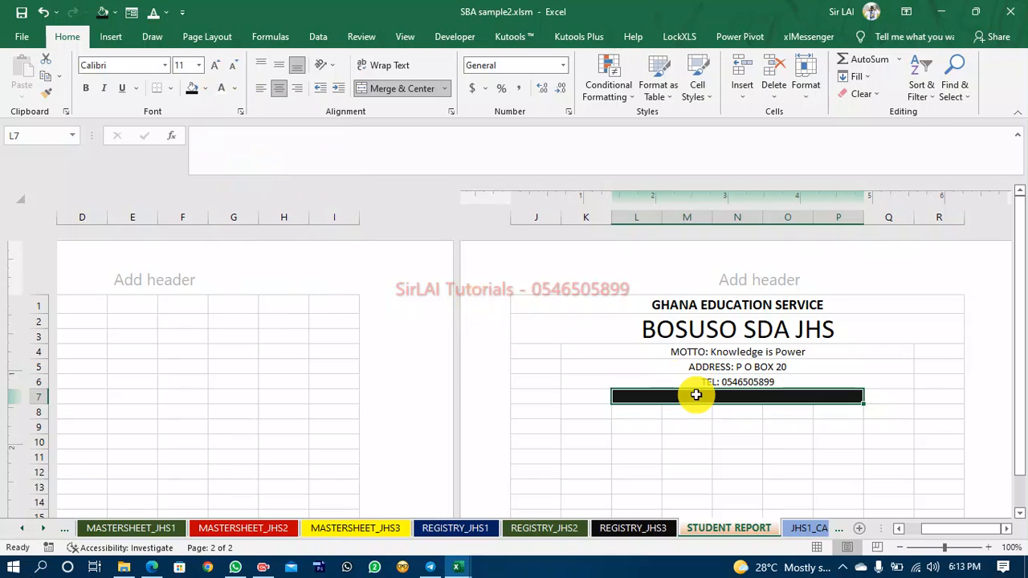
Enter PUPIL'S TERMINAL REPORT in the merged row 7 cell.
text(pu)
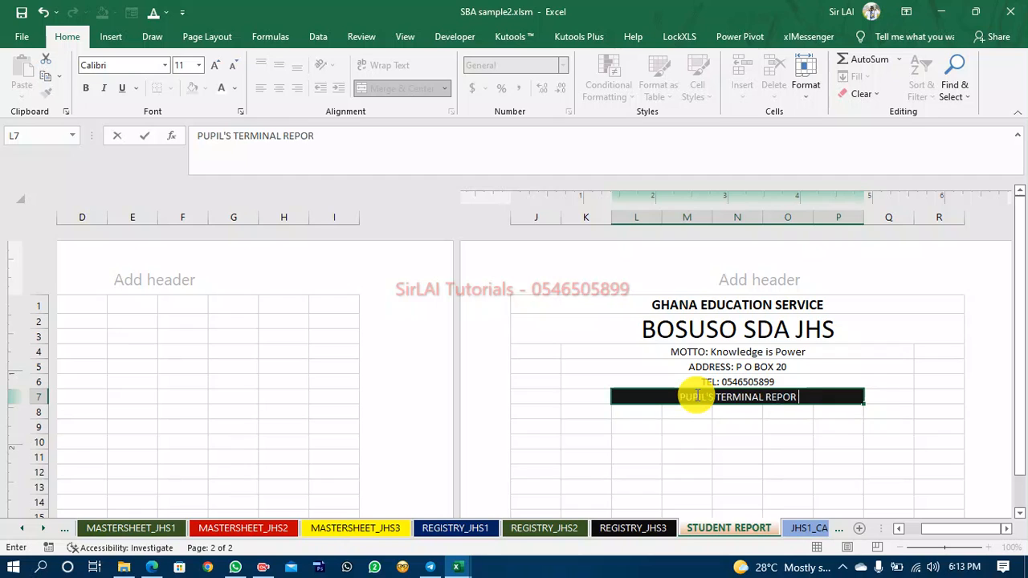
click(687, 470)
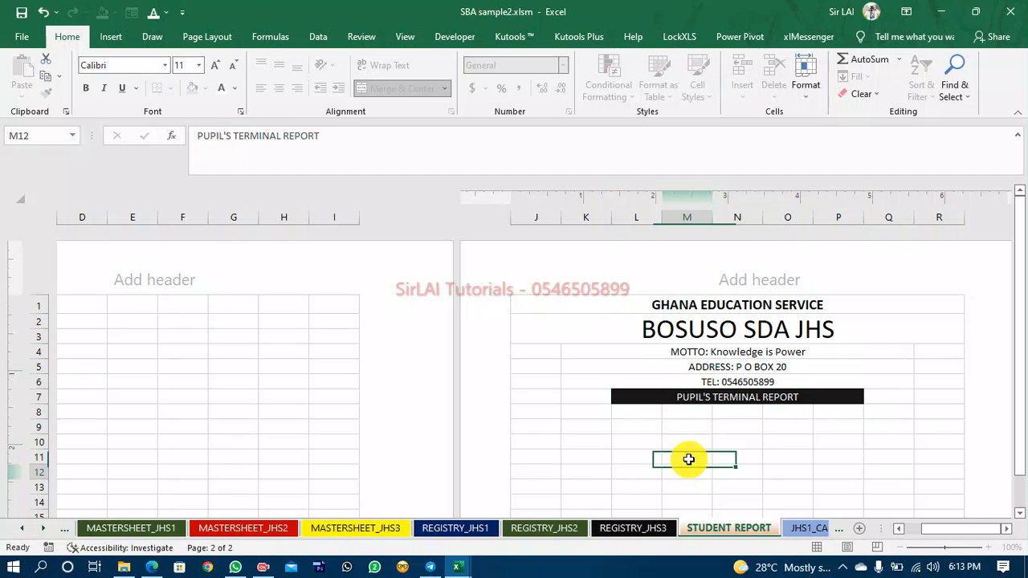
Remove the fill from the PUPIL'S TERMINAL REPORT cell and make its text black and bold.
click(677, 400)
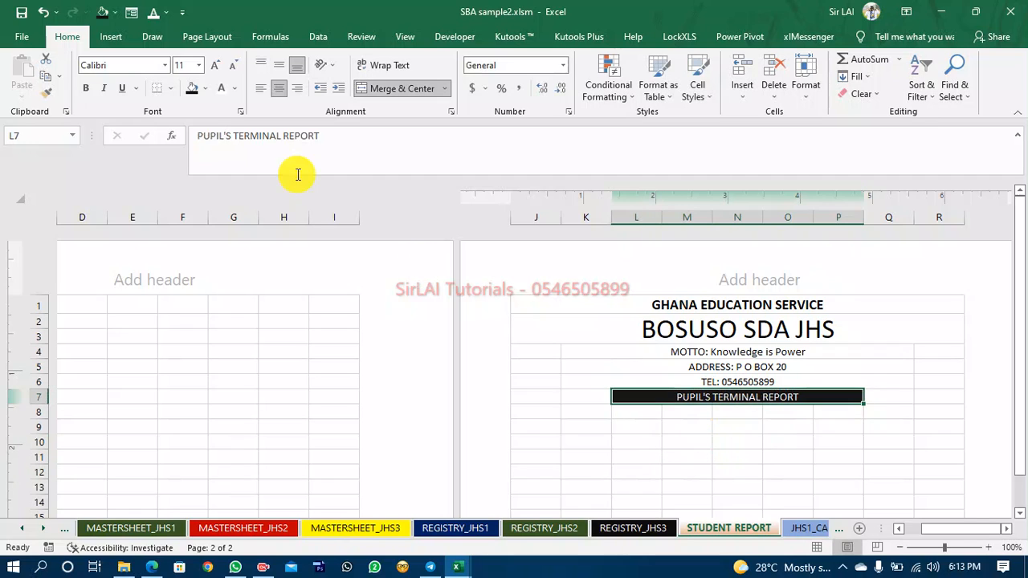
click(206, 91)
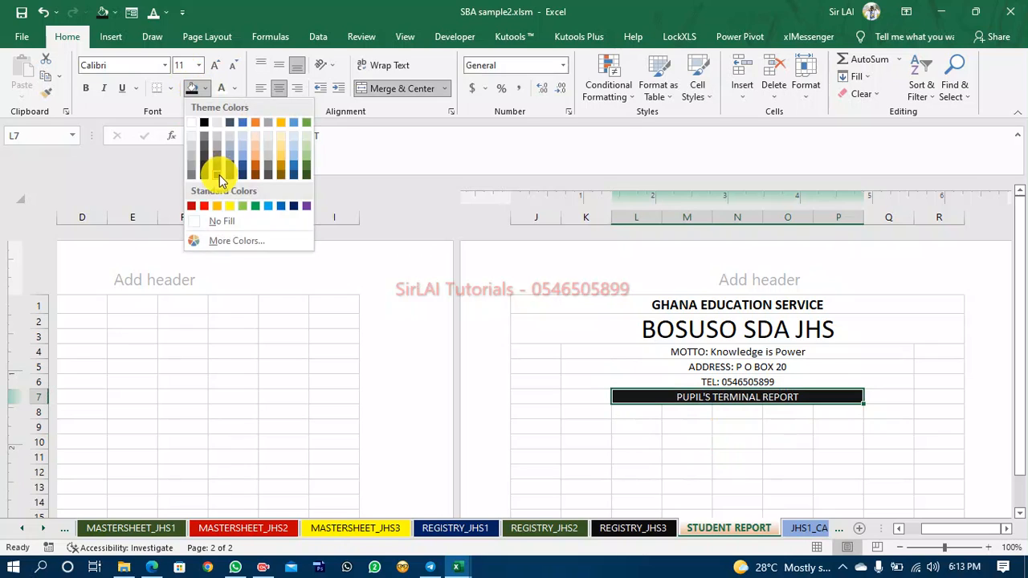
click(229, 220)
click(234, 88)
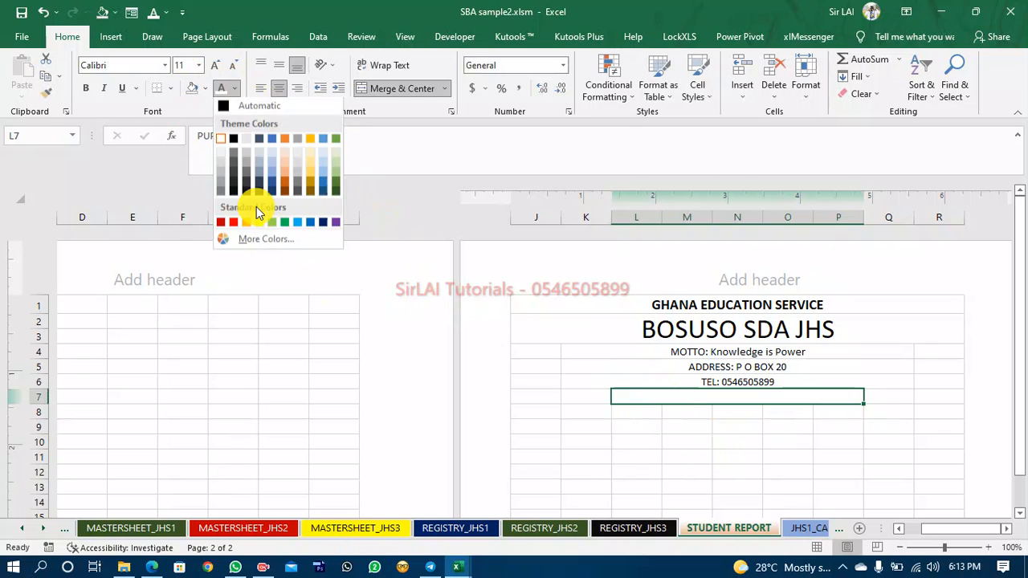
click(231, 193)
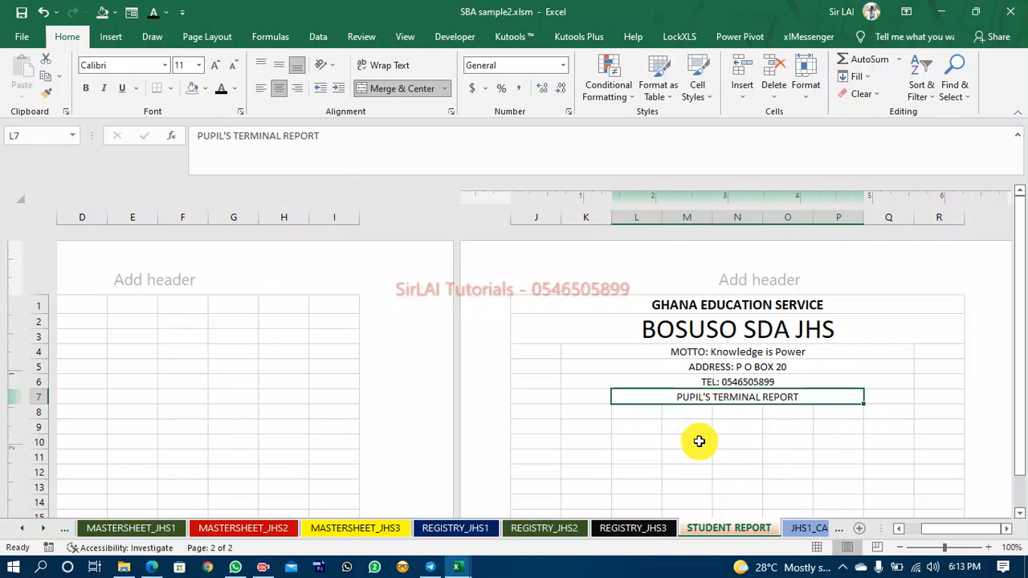
click(87, 88)
click(715, 438)
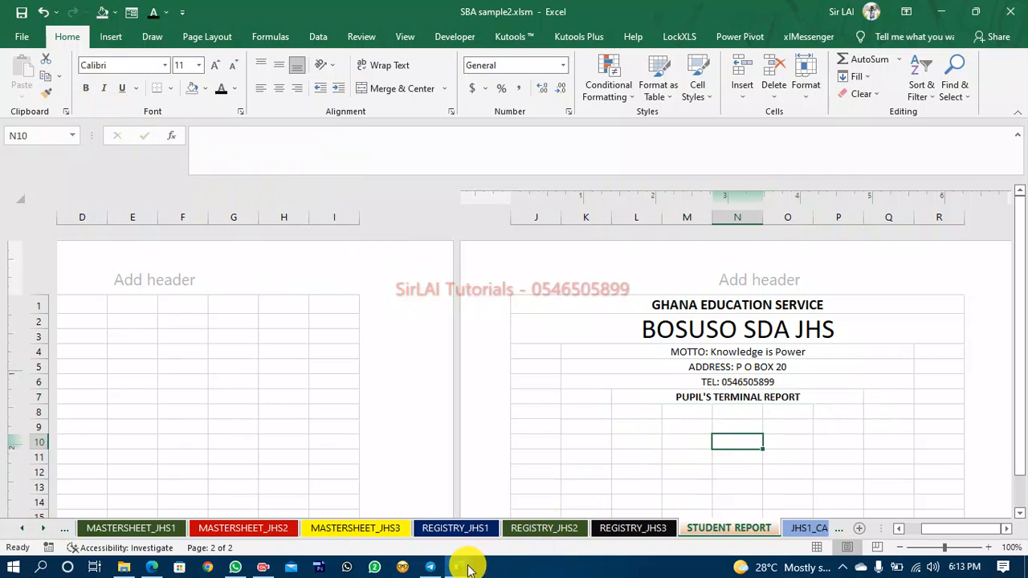
Switch to the REPORT JHS 1 - 3 workbook to compare the report header again.
click(409, 520)
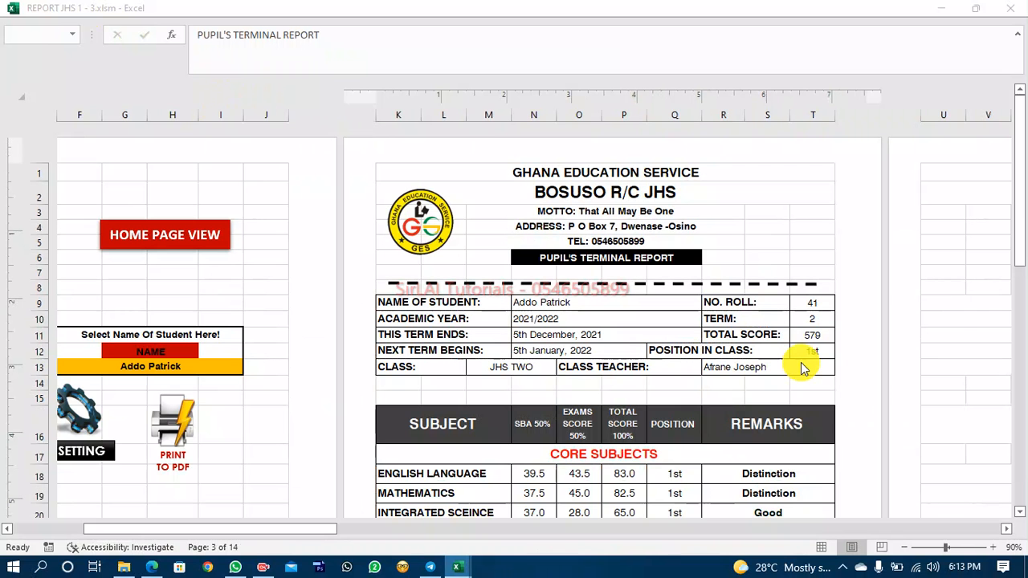
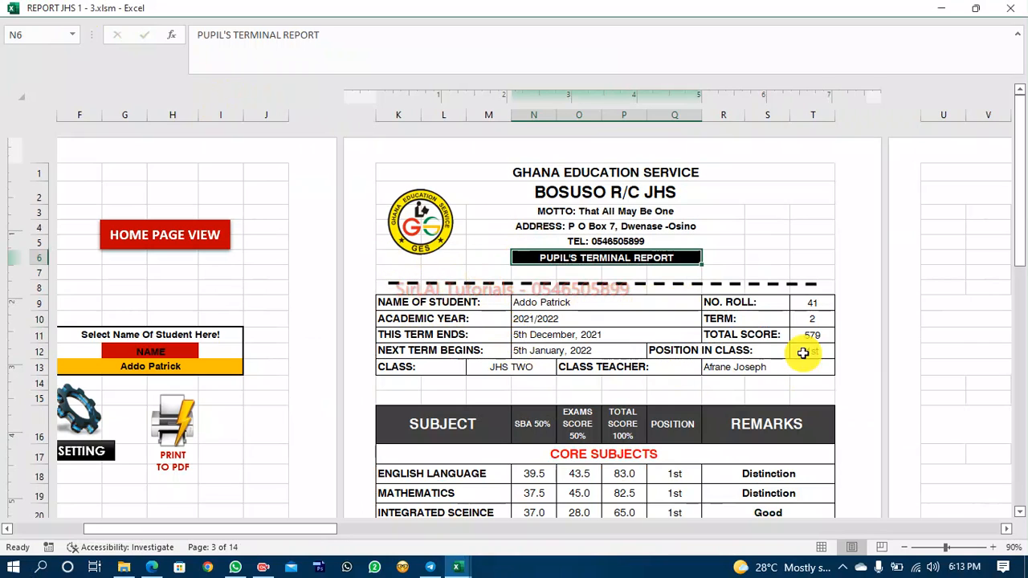
Switch between the REPORT JHS 1 - 3 workbook and SBA sample2 to compare the student details table layout.
click(457, 566)
click(520, 510)
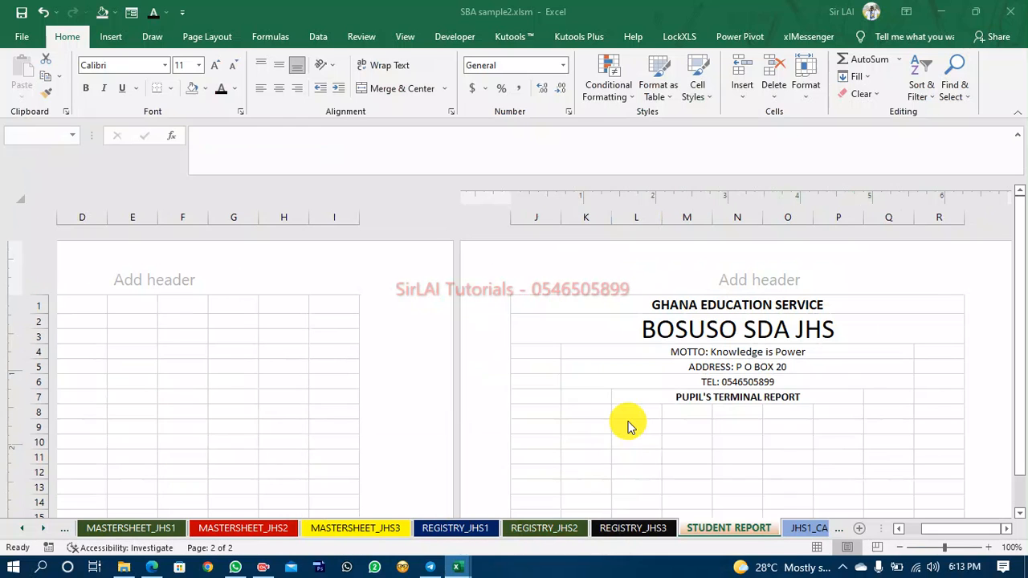
click(532, 427)
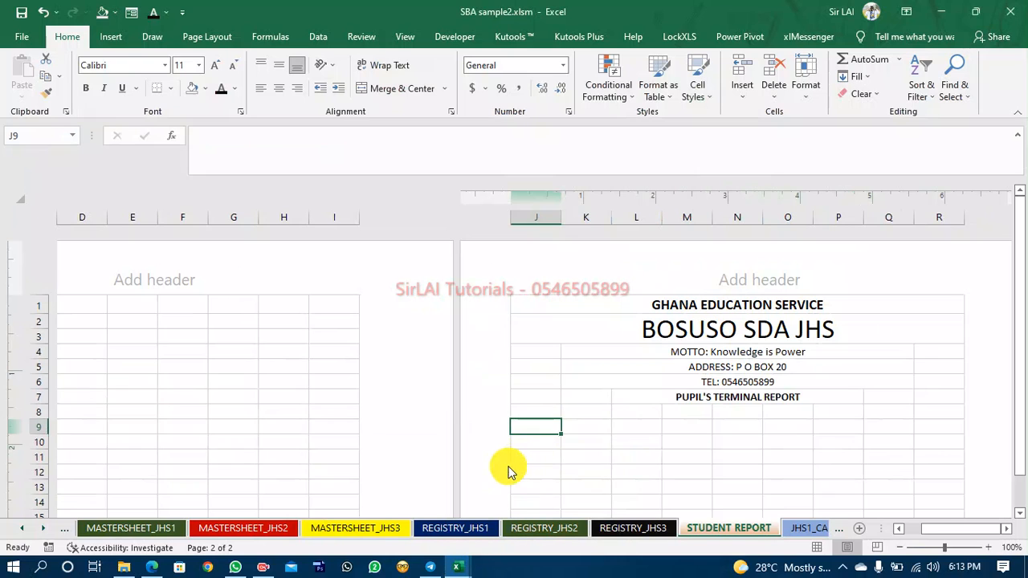
click(462, 571)
click(546, 498)
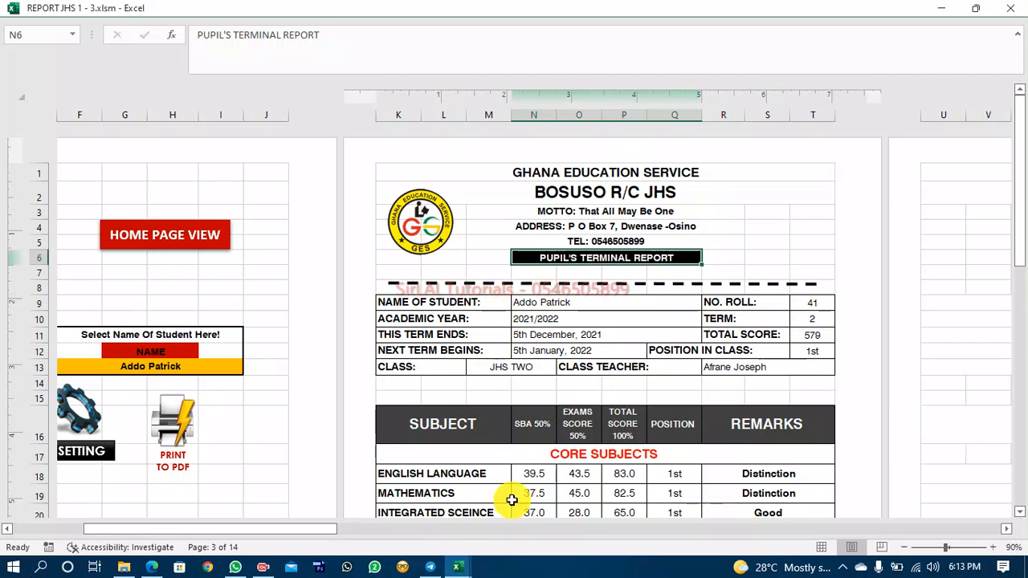
click(466, 571)
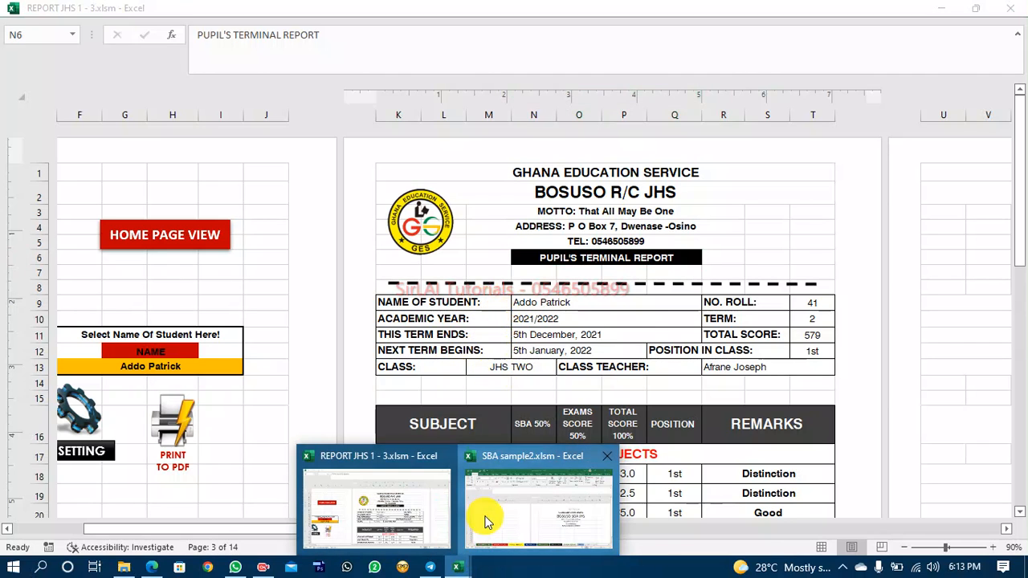
click(485, 515)
Apply all borders to the range J9:R13 on the STUDENT REPORT sheet.
click(530, 426)
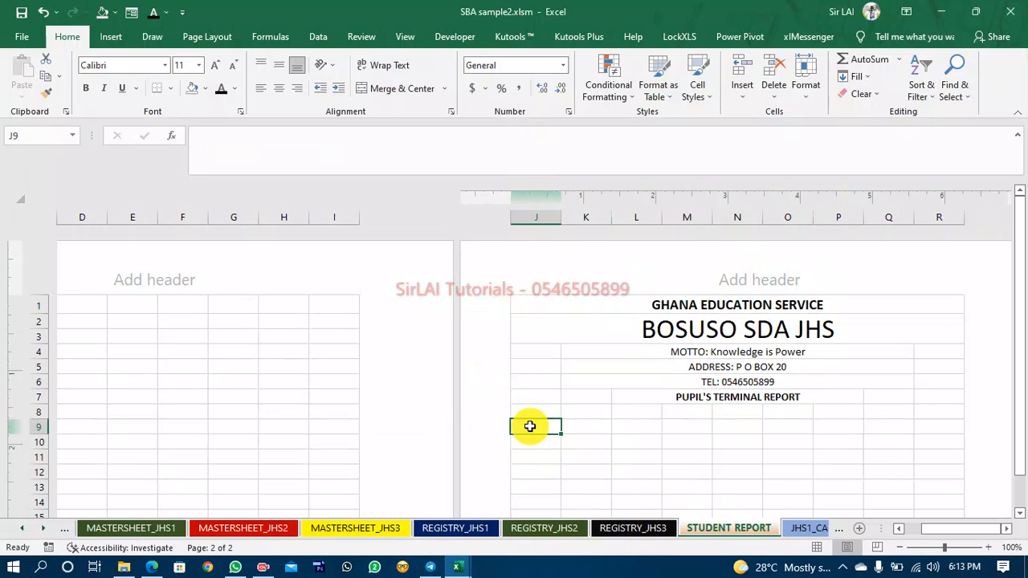
key(shift+Down)
key(shift+Down)
key(shift+Down)
key(shift+Down)
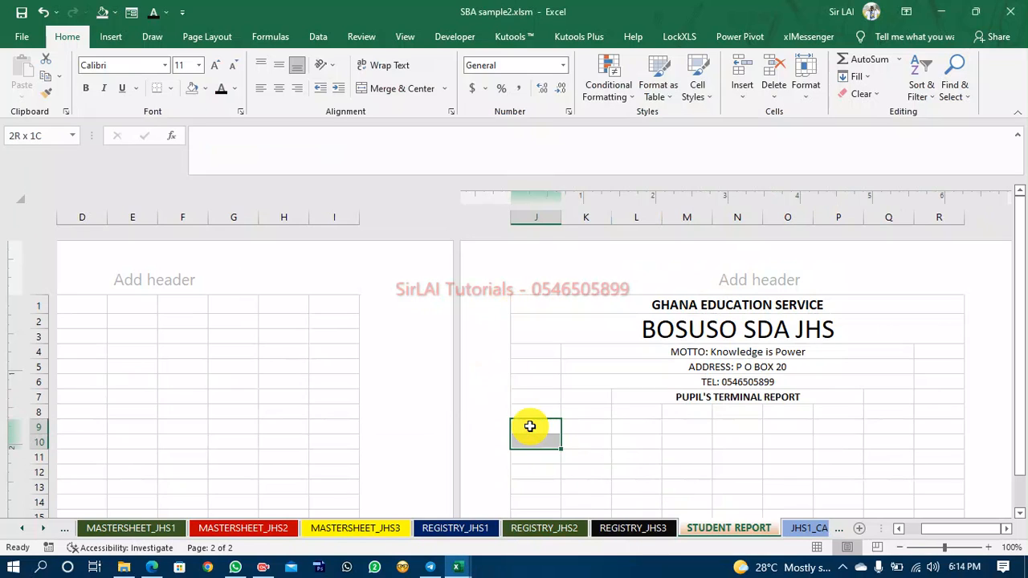
key(shift+Right)
key(shift+Right)
key(shift+Right)
key(shift+Right)
key(shift+Right)
key(shift+Right)
key(shift+Right)
key(shift+Right)
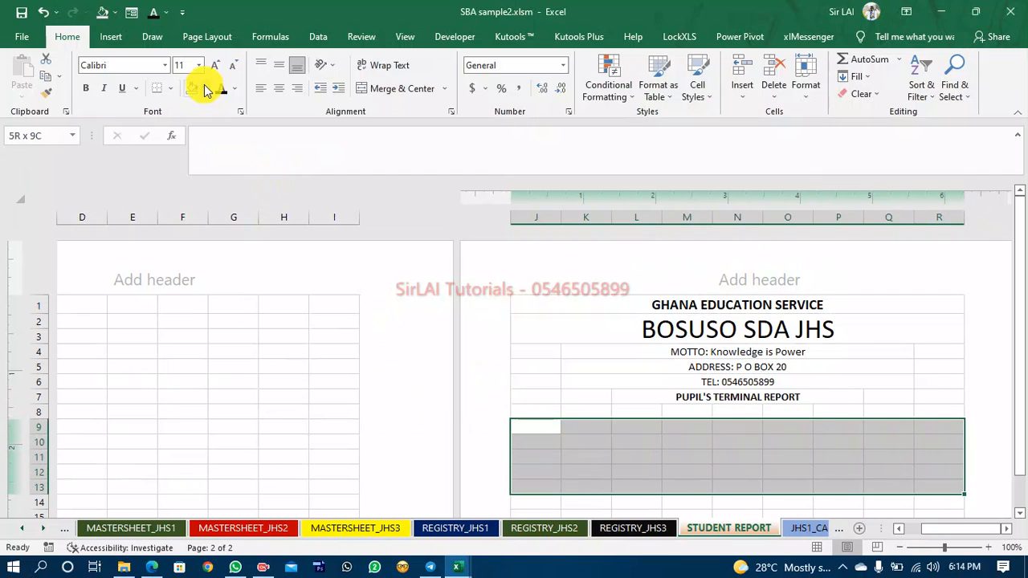
click(172, 90)
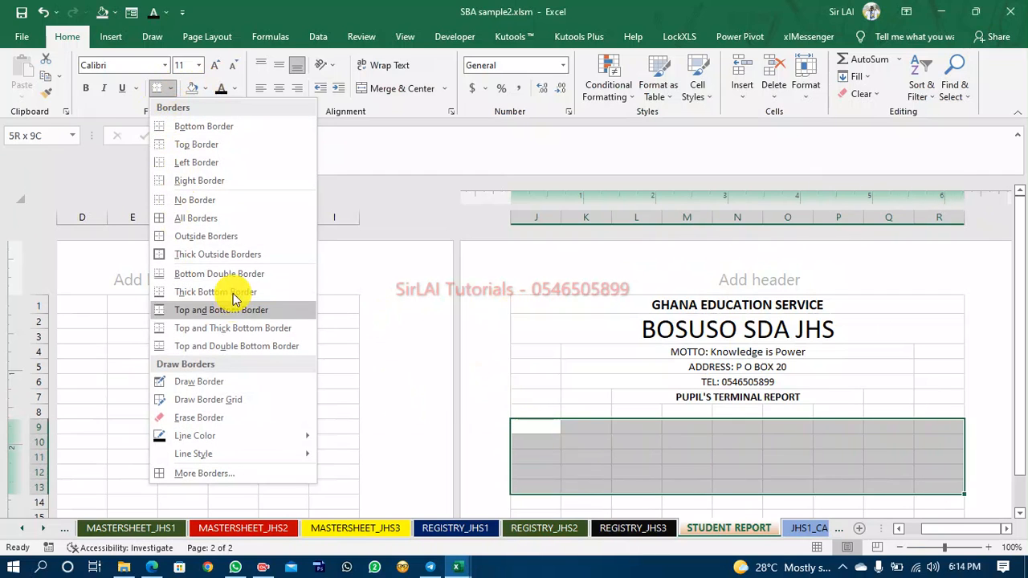
click(191, 218)
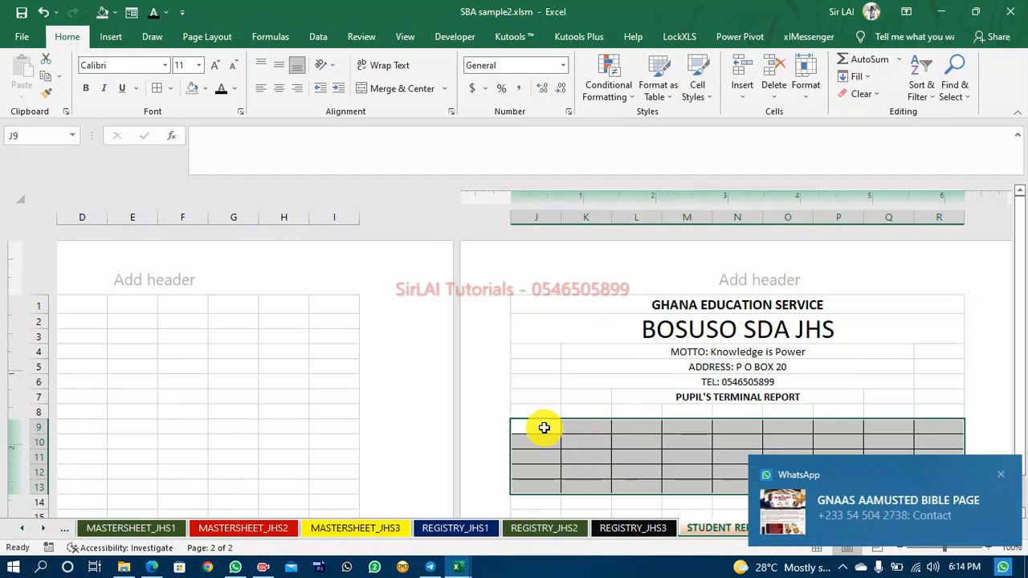
click(995, 476)
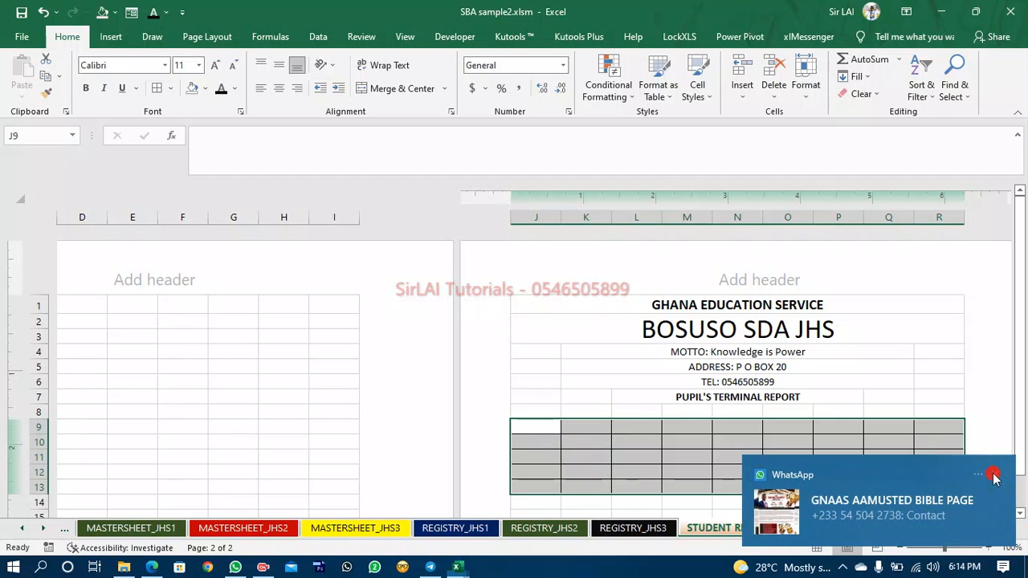
Merge and center cells J9 to L9.
click(532, 424)
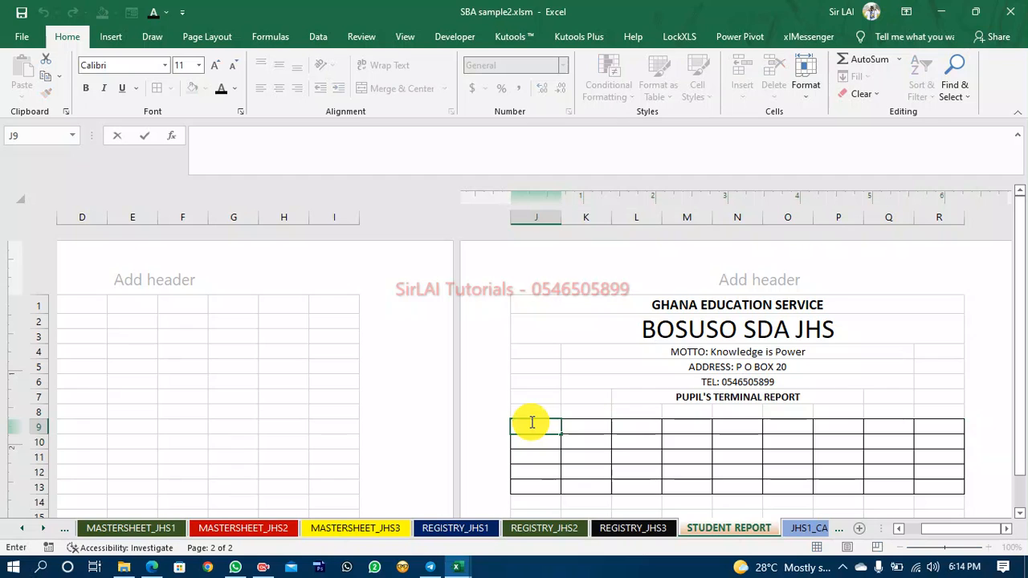
click(533, 456)
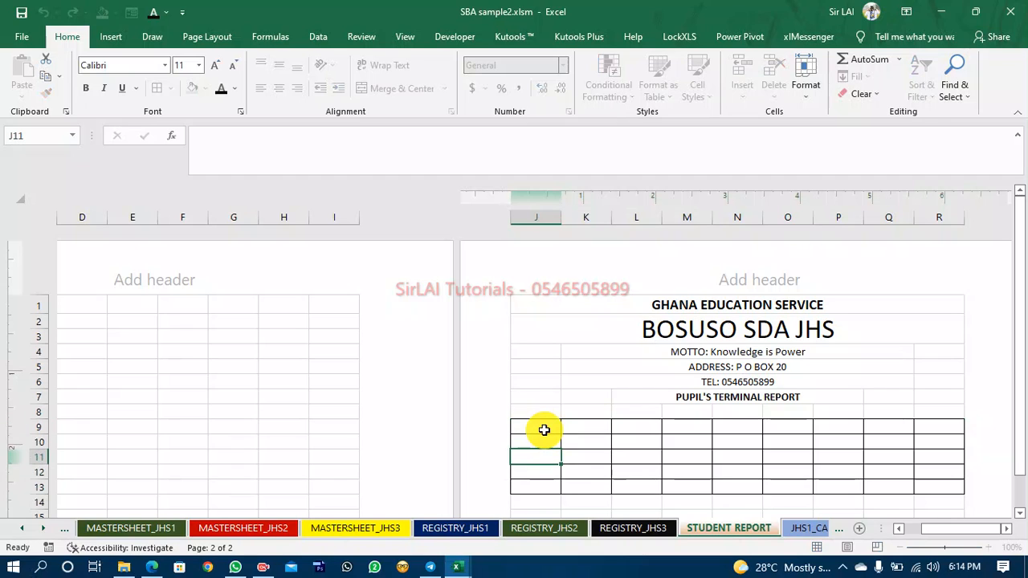
key(Up)
key(Up)
key(Up)
click(544, 429)
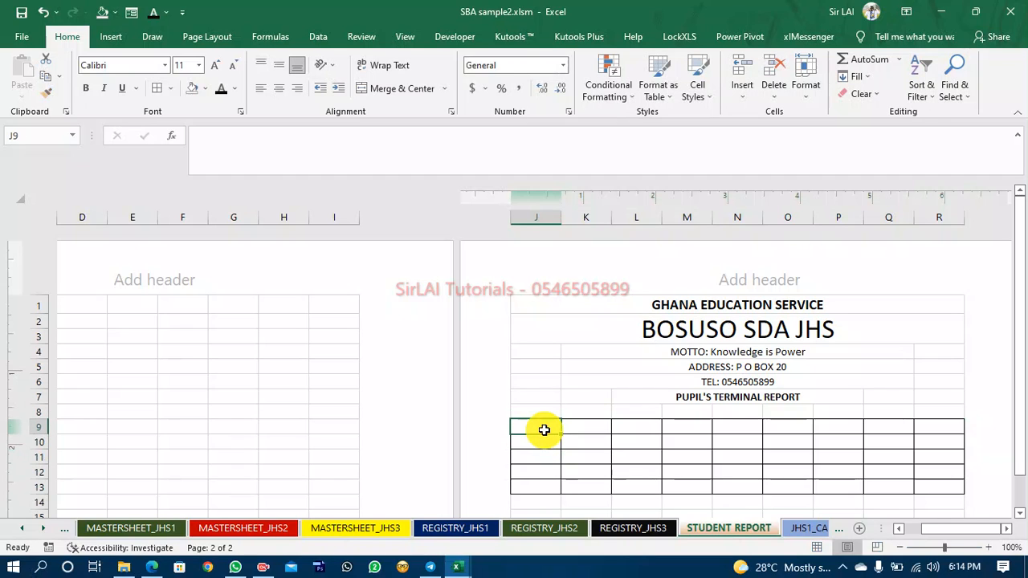
drag(544, 430, 587, 430)
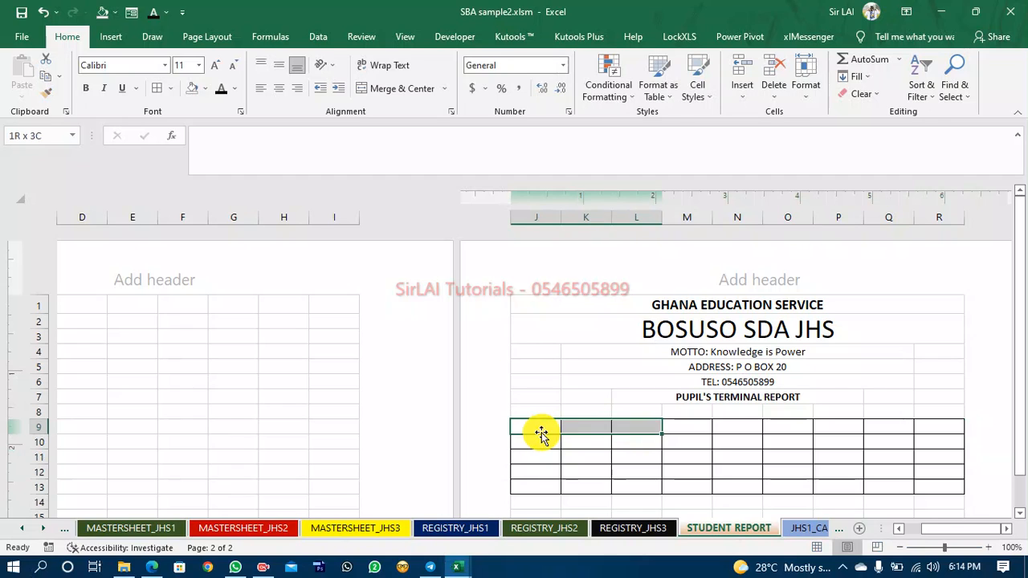
click(393, 89)
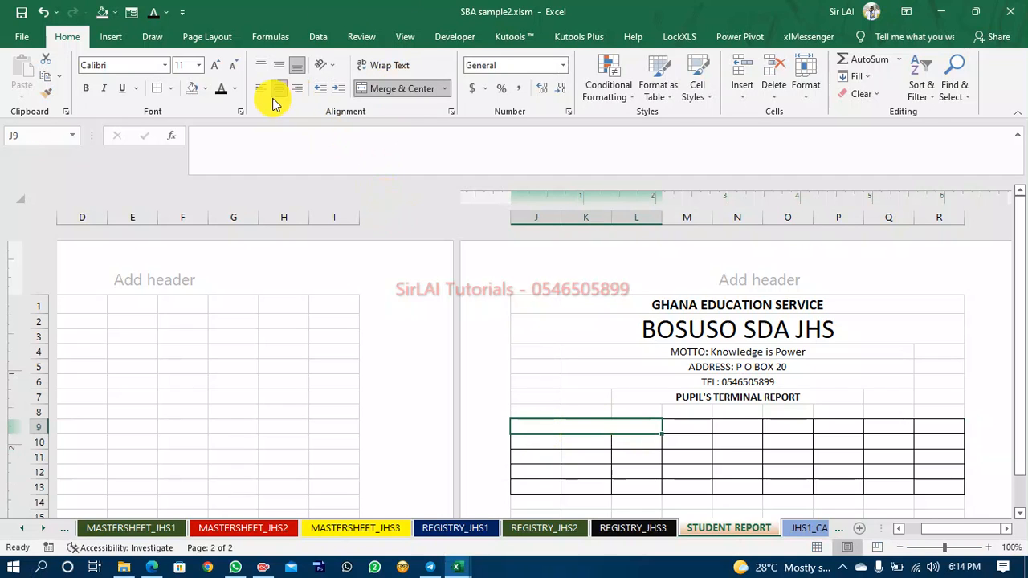
Copy the merged J9 format down to rows 10, 11 and 12 with Format Painter.
click(45, 93)
click(535, 440)
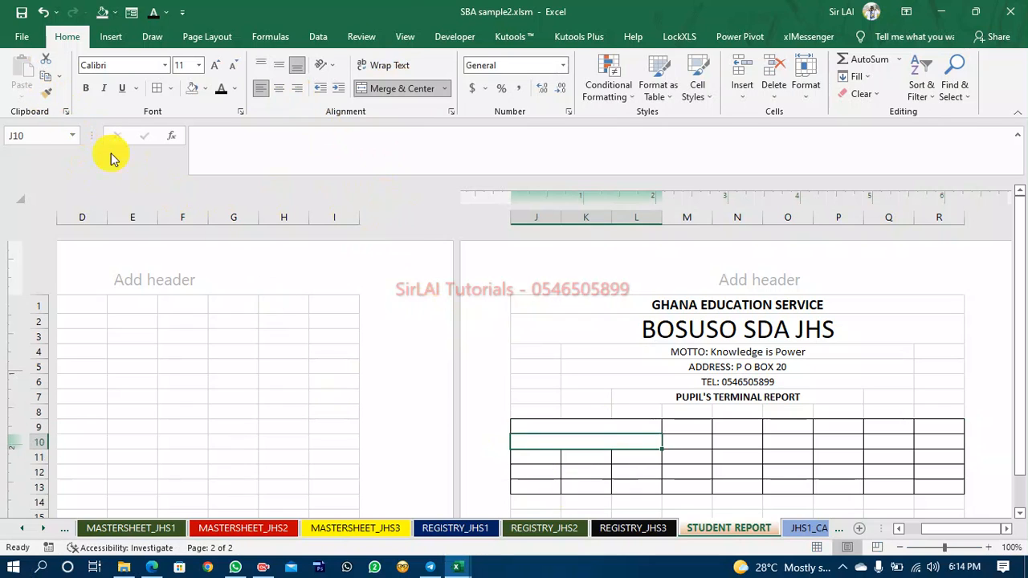
click(44, 95)
click(531, 457)
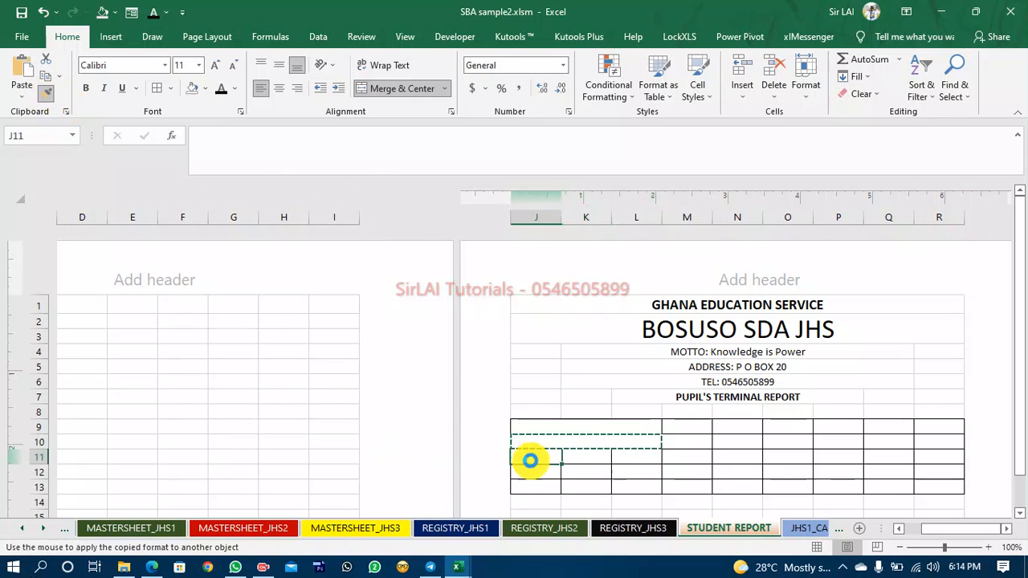
click(48, 94)
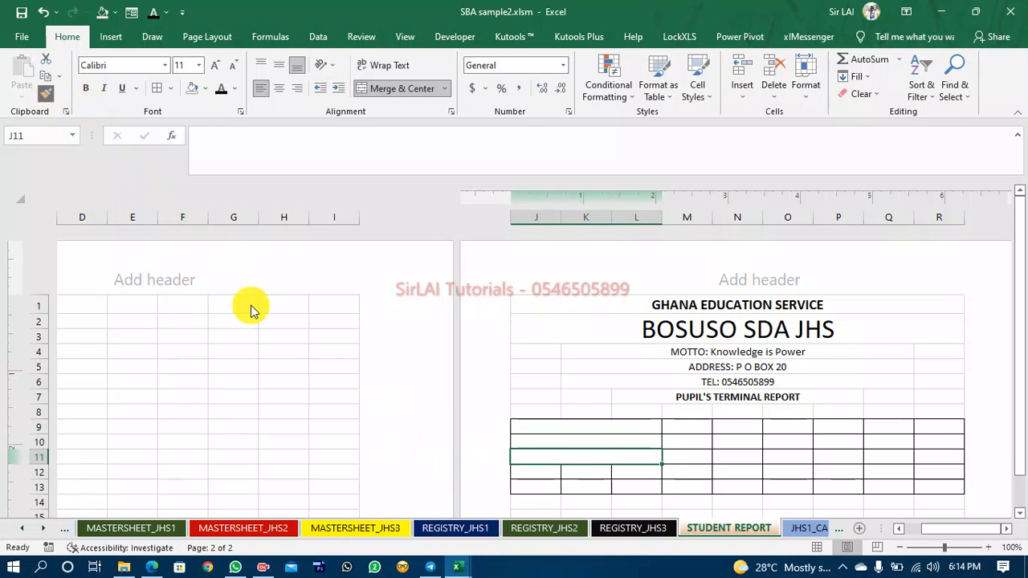
click(534, 474)
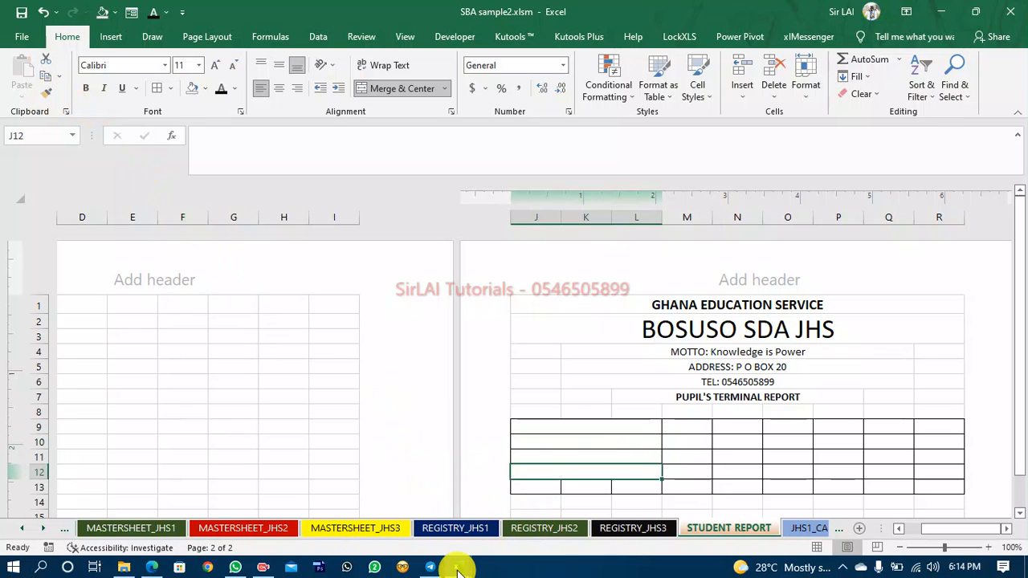
Switch to the REPORT JHS 1 - 3 workbook to check the details table layout, then return.
mouse_move(465, 565)
click(413, 533)
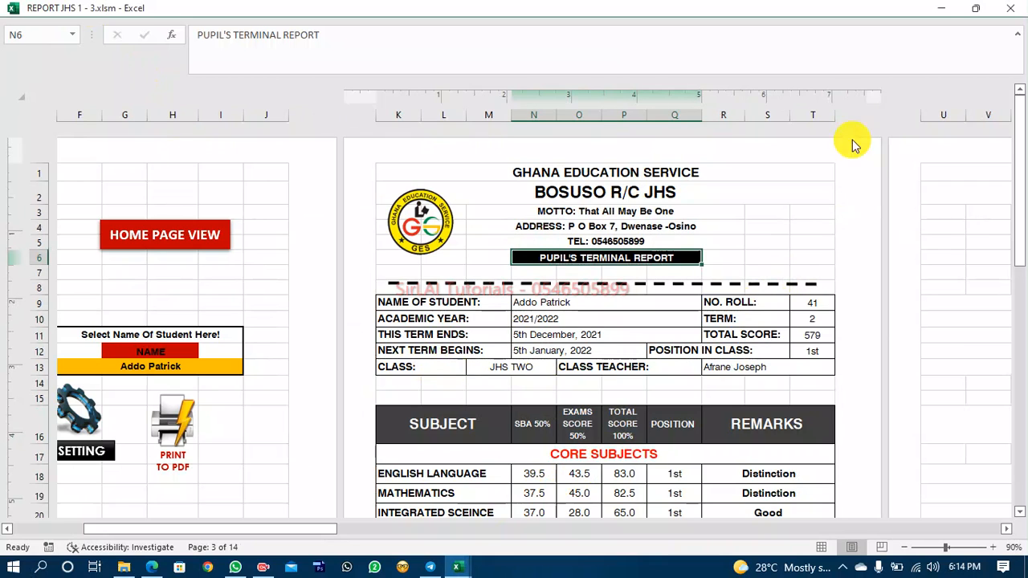
click(941, 11)
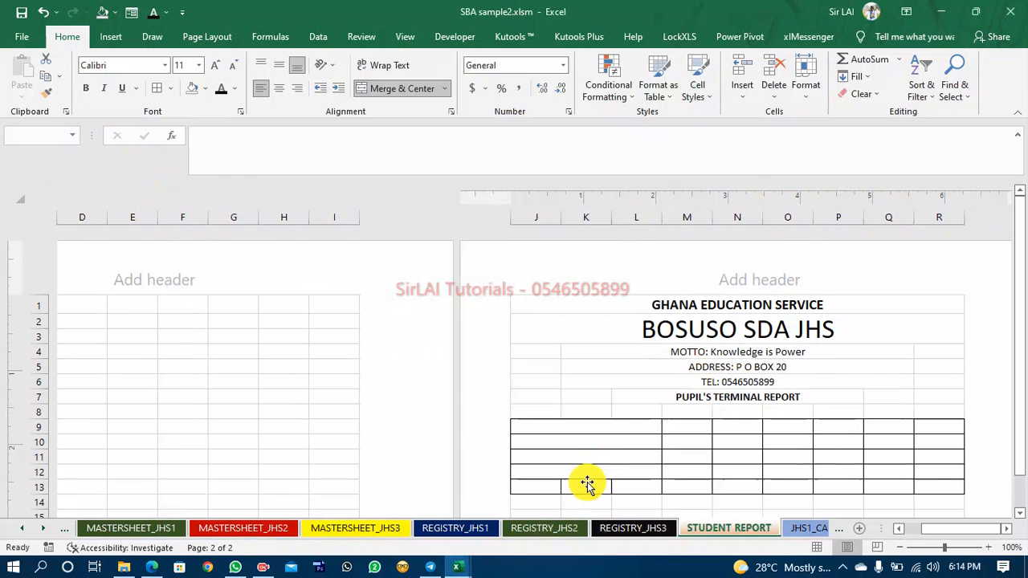
Merge cells J13 and K13 and left-align the merged cell.
drag(586, 486, 535, 491)
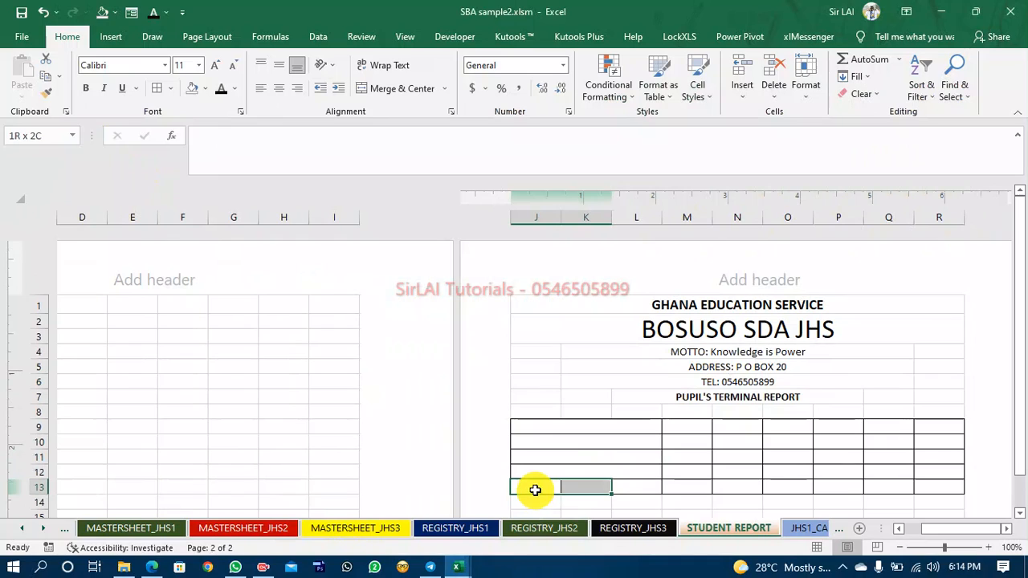
click(402, 91)
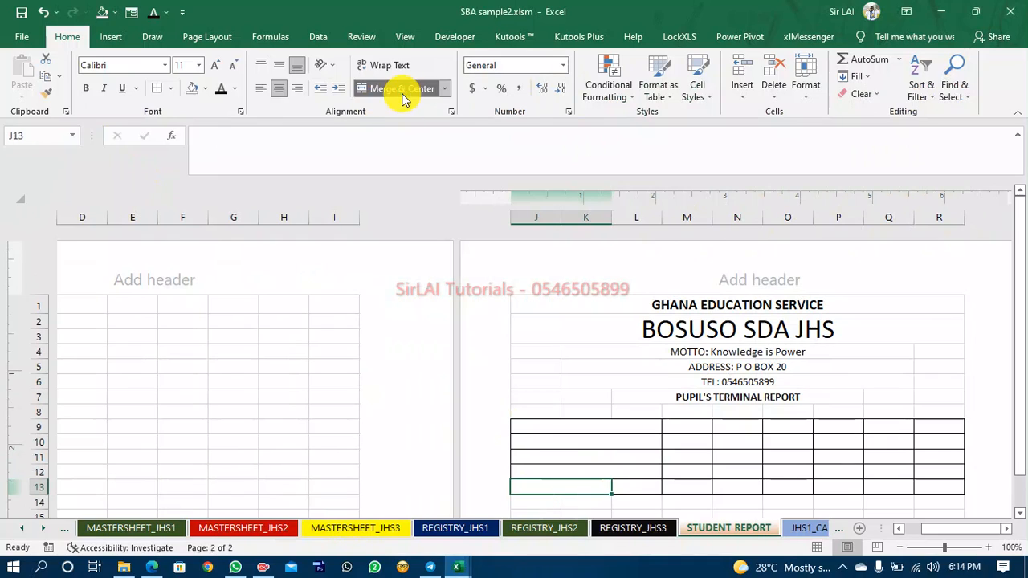
click(259, 88)
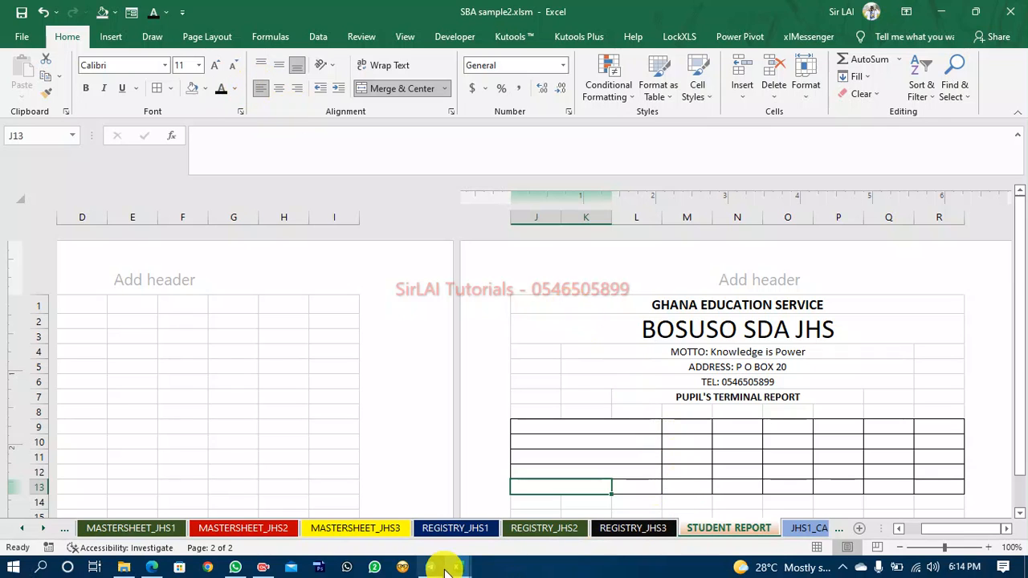
Compare the REPORT JHS 1 - 3 workbook's student details table once more.
mouse_move(457, 572)
click(374, 494)
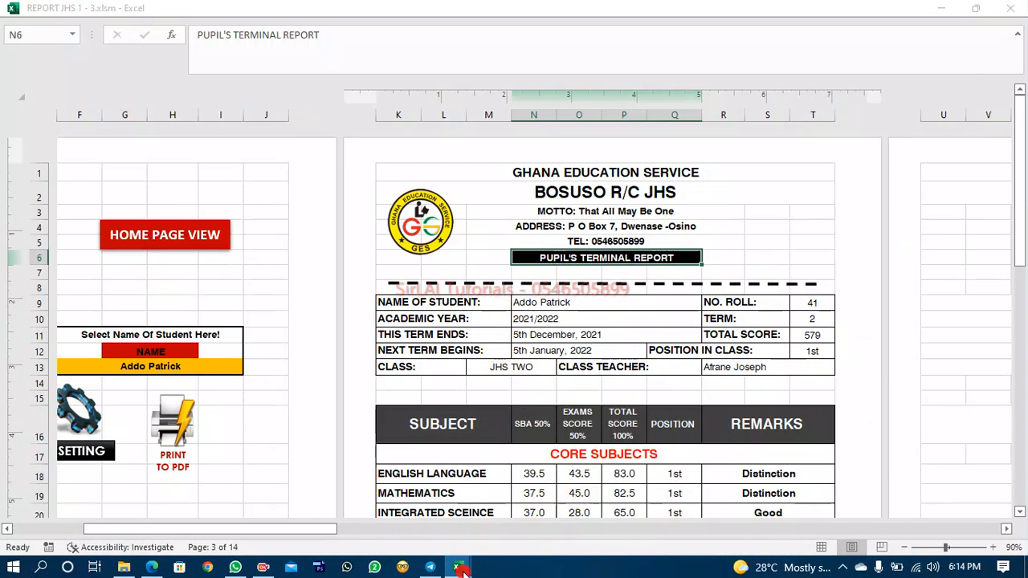
mouse_move(458, 568)
click(536, 523)
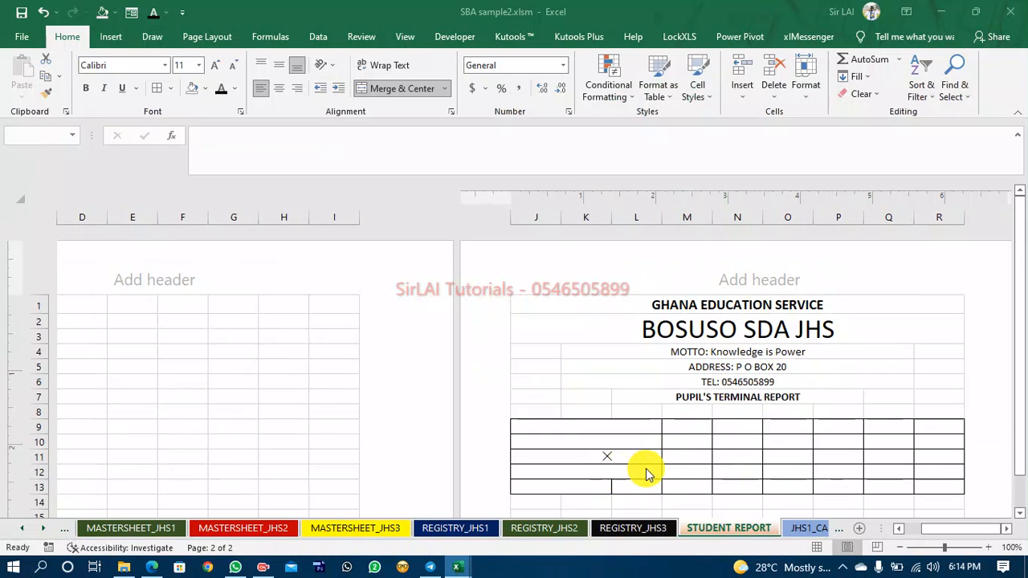
Merge and center cells L13 and M13.
click(633, 487)
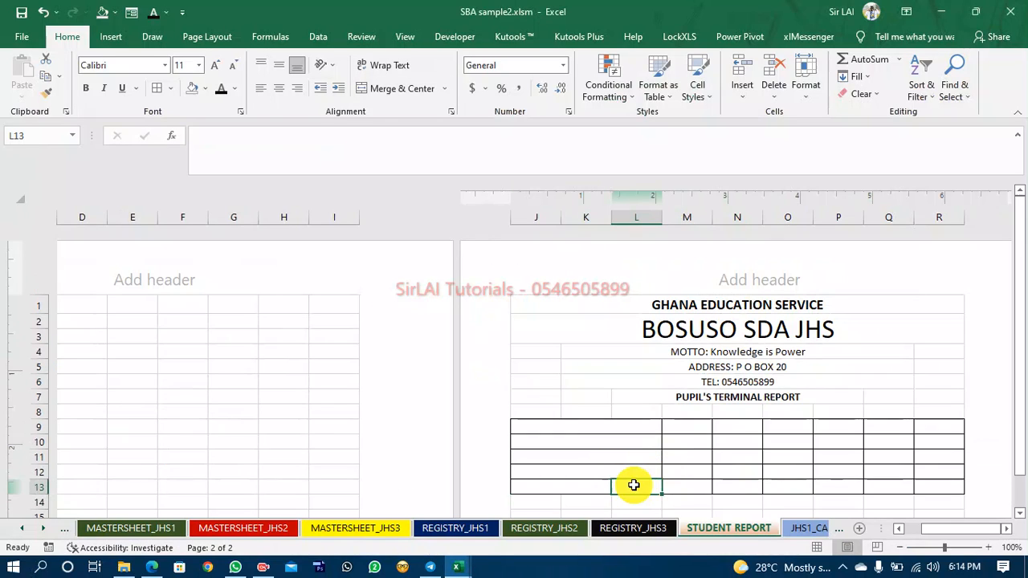
drag(634, 485, 684, 486)
click(383, 89)
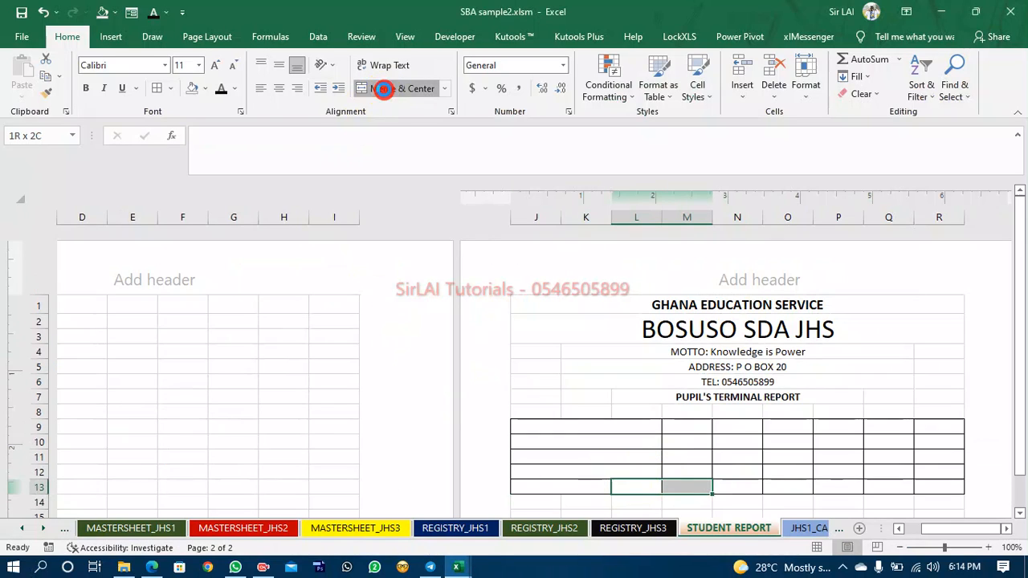
Merge and center cells M9 to O9.
click(690, 430)
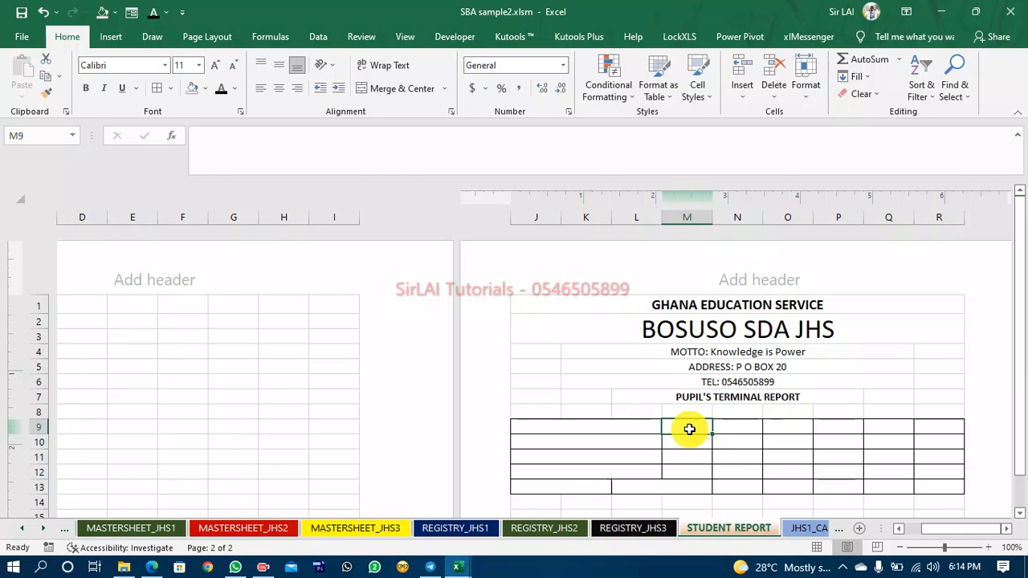
key(shift+Right)
key(shift+Right)
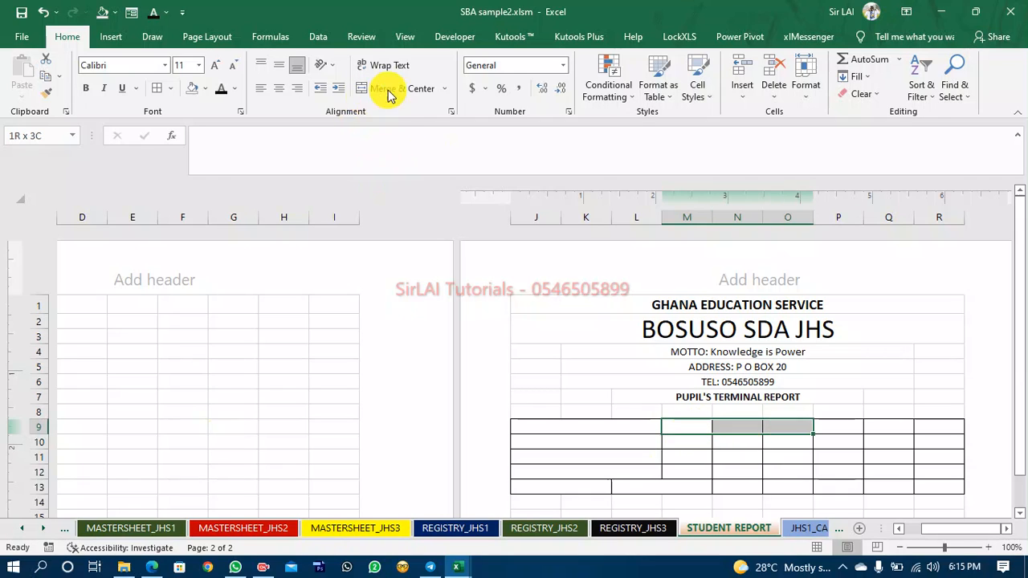
click(388, 92)
Copy the merged M9:O9 format down to rows 10, 11 and 12 with Format Painter.
click(45, 93)
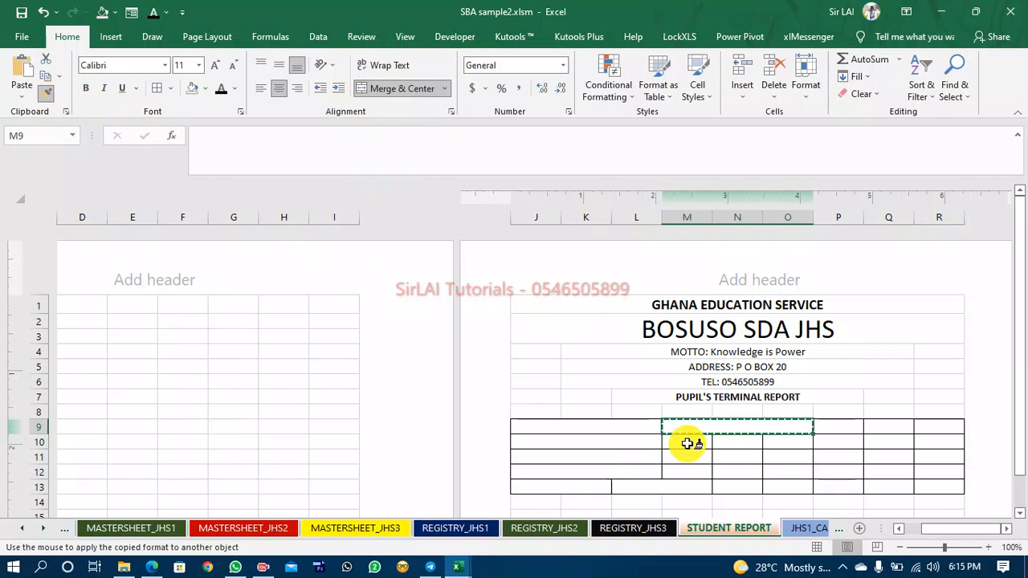
click(689, 443)
click(46, 93)
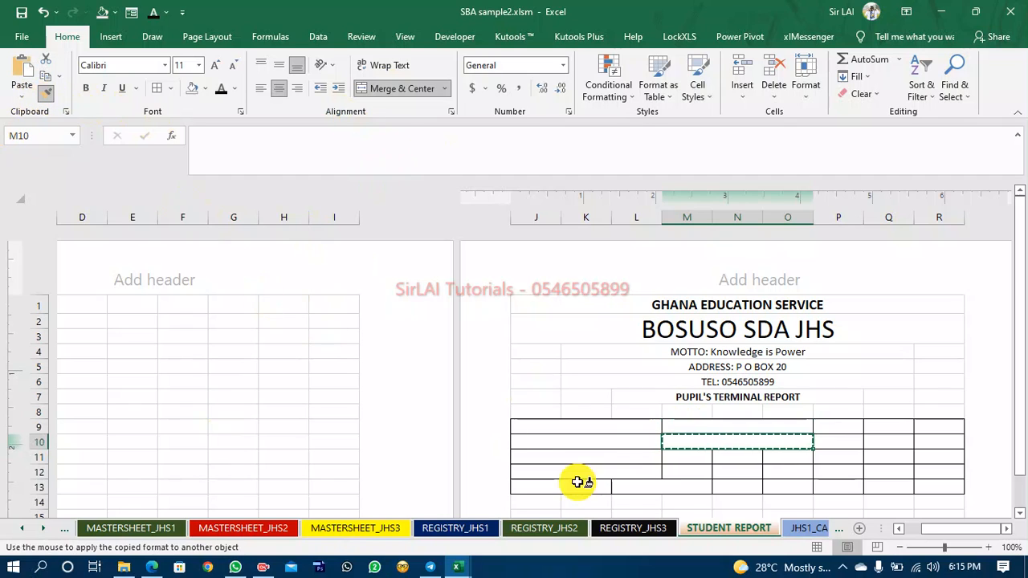
click(689, 459)
click(46, 93)
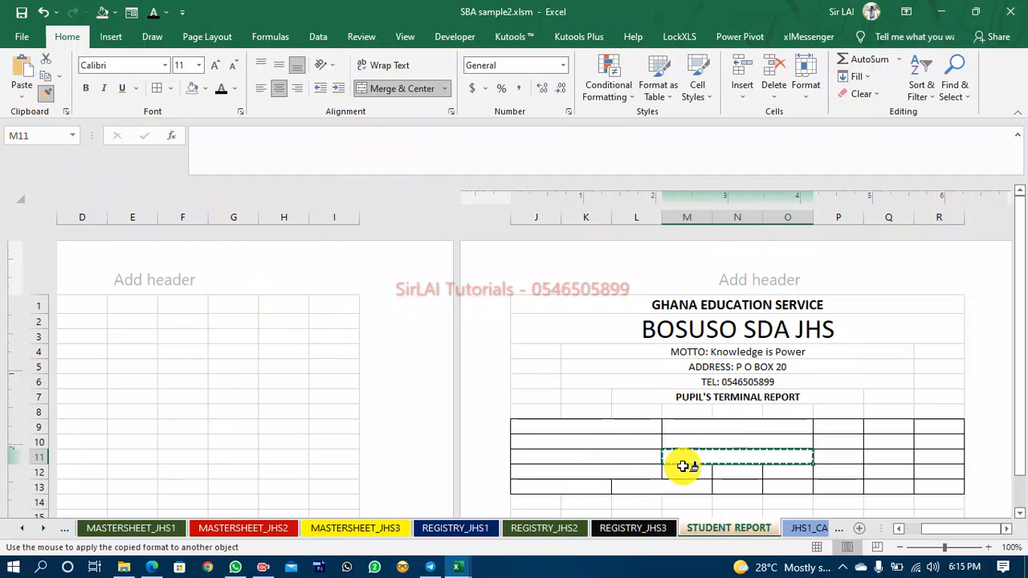
click(683, 468)
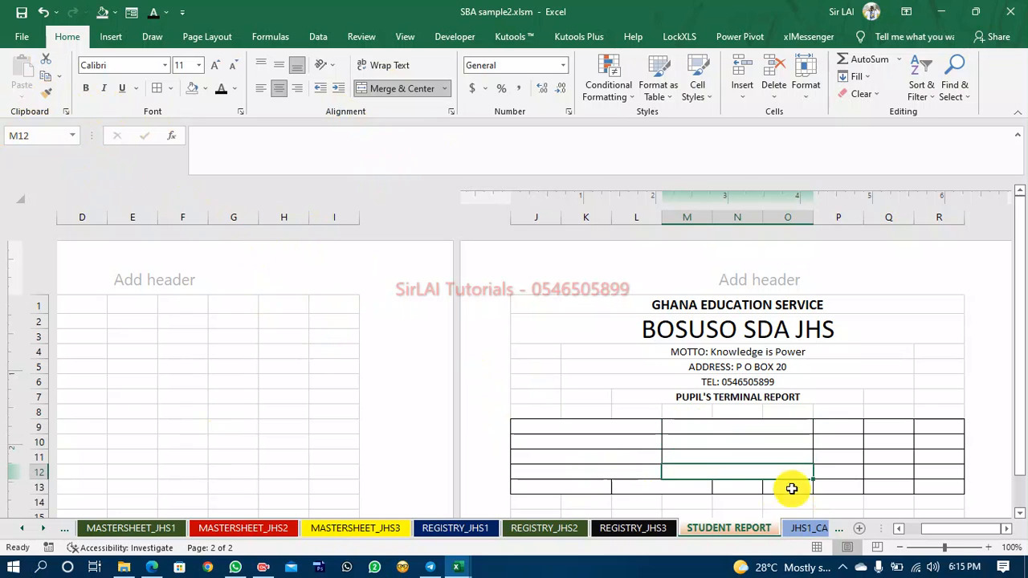
click(738, 487)
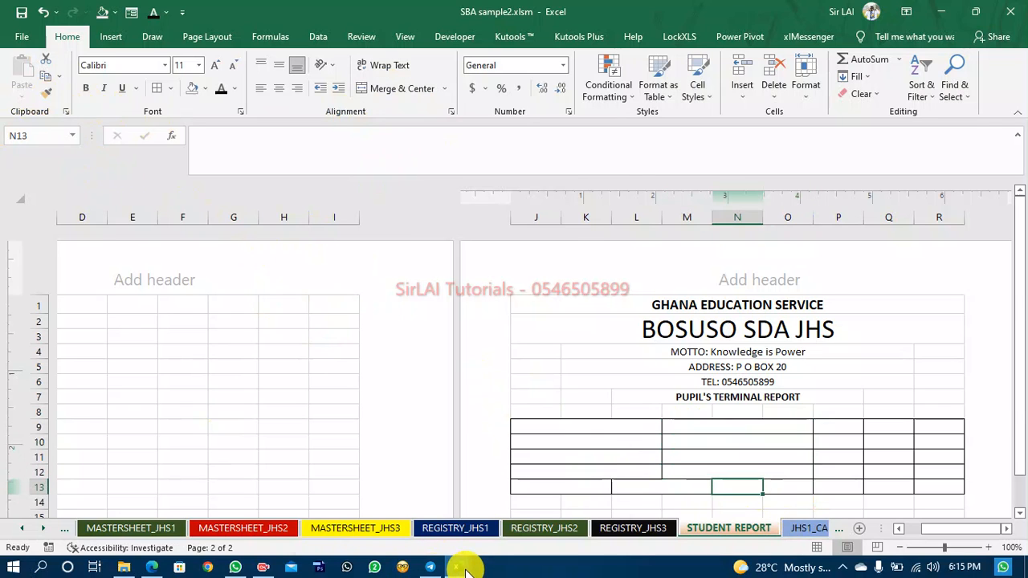
Inspect the NO. ROLL and TERM label cells in the reference report's details table.
click(460, 568)
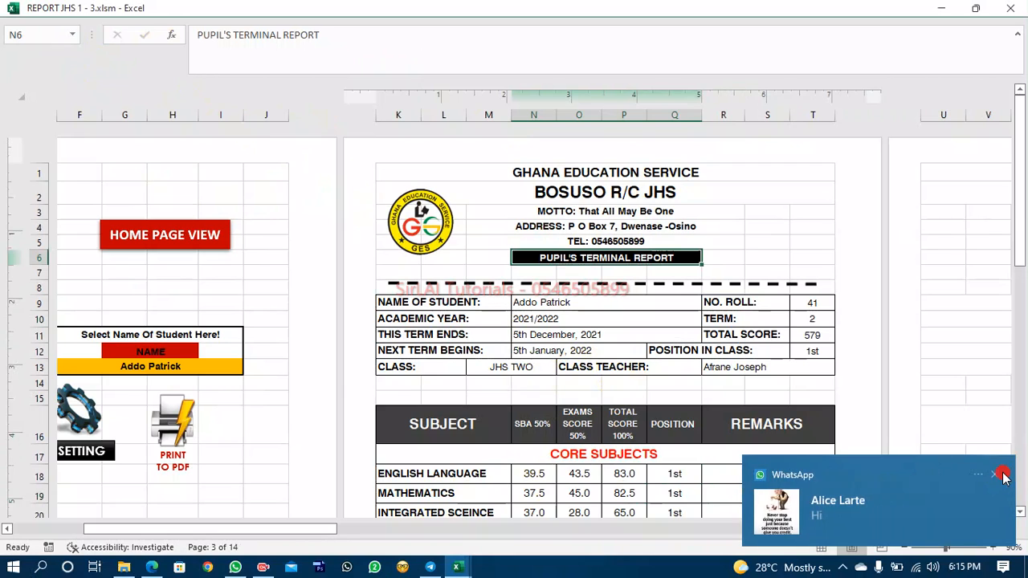
click(1003, 476)
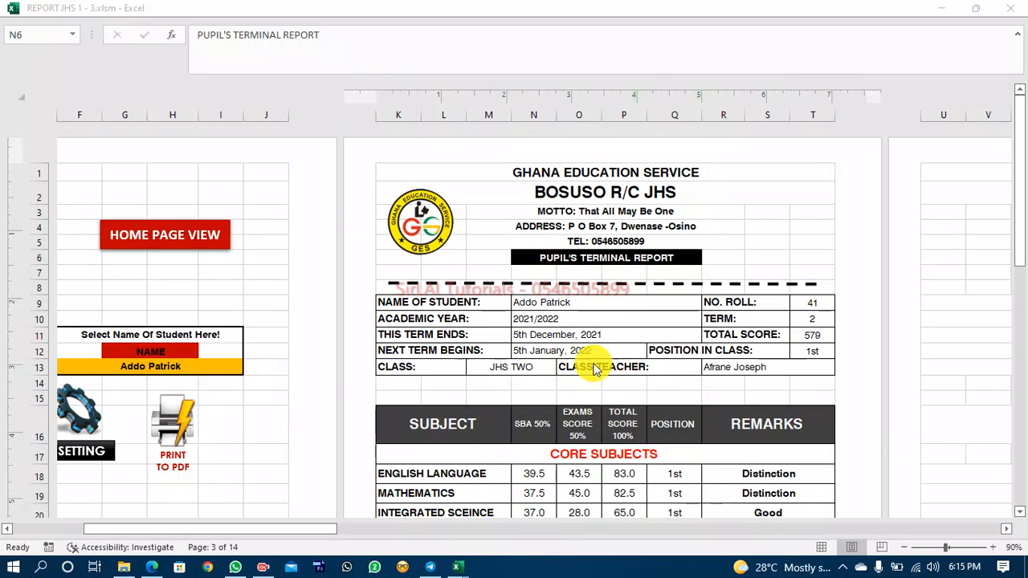
click(988, 472)
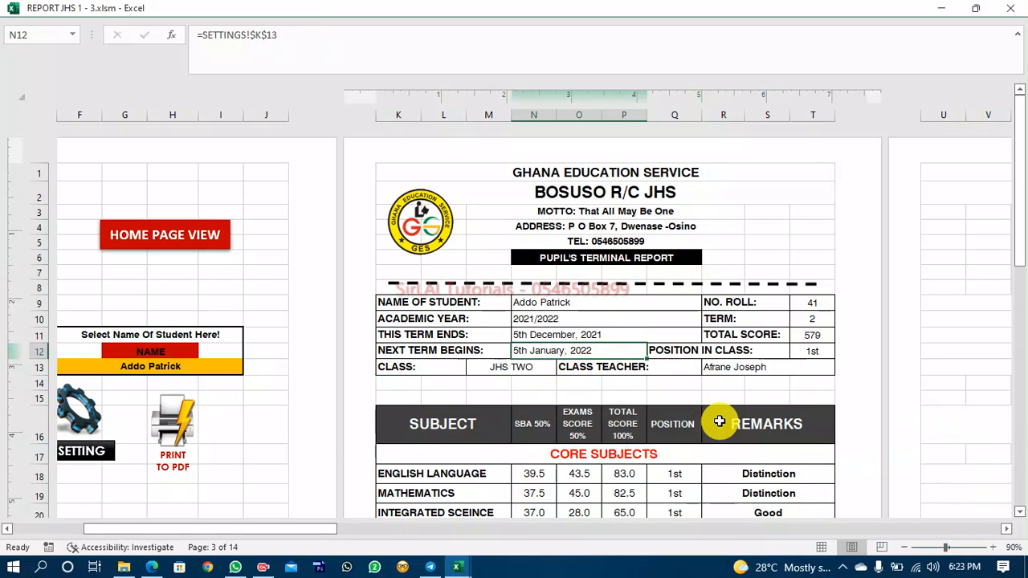
click(753, 313)
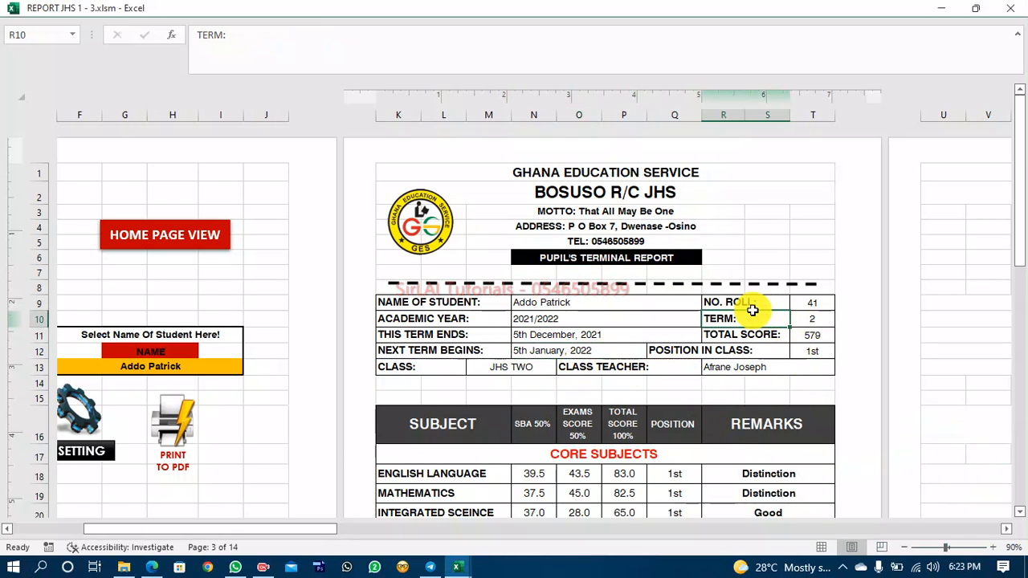
click(759, 302)
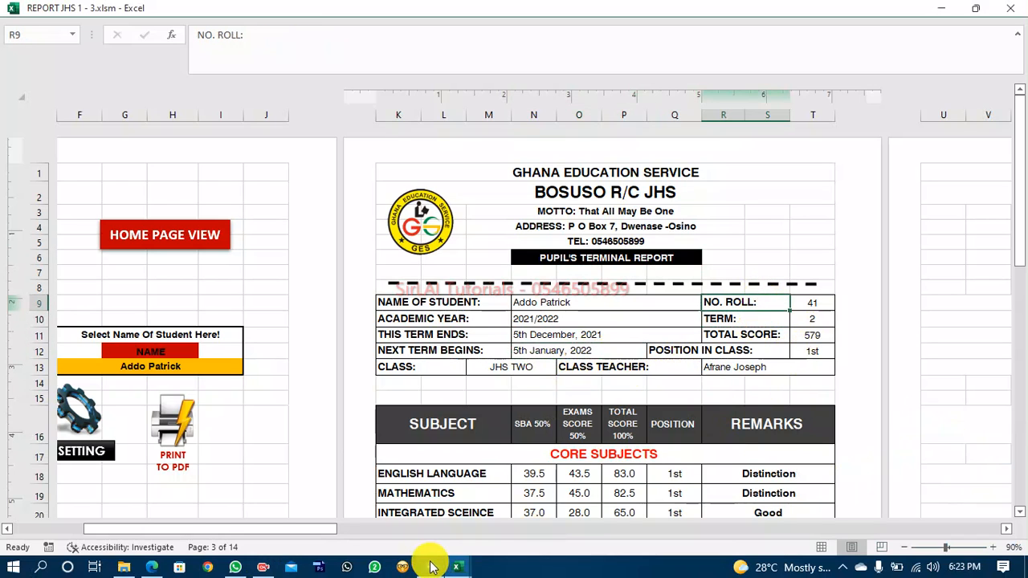
click(455, 567)
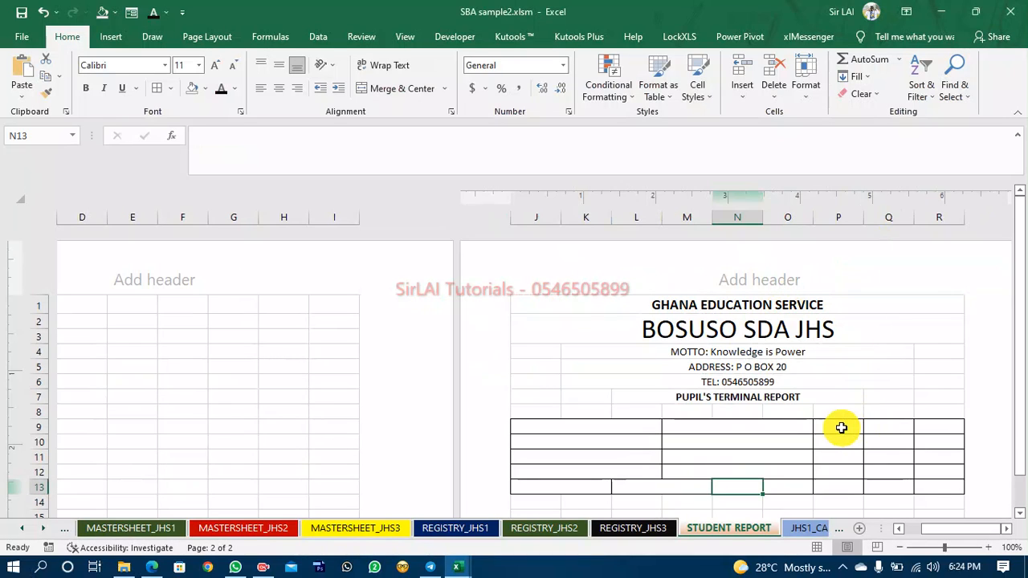
Merge and center cells P9 and Q9 on the Student Report sheet.
click(840, 428)
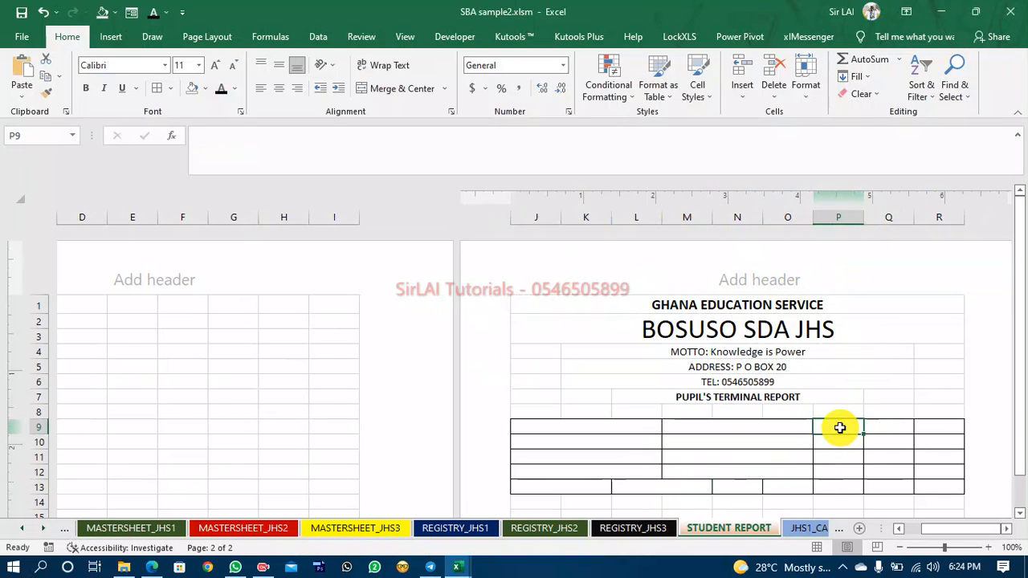
key(shift+Right)
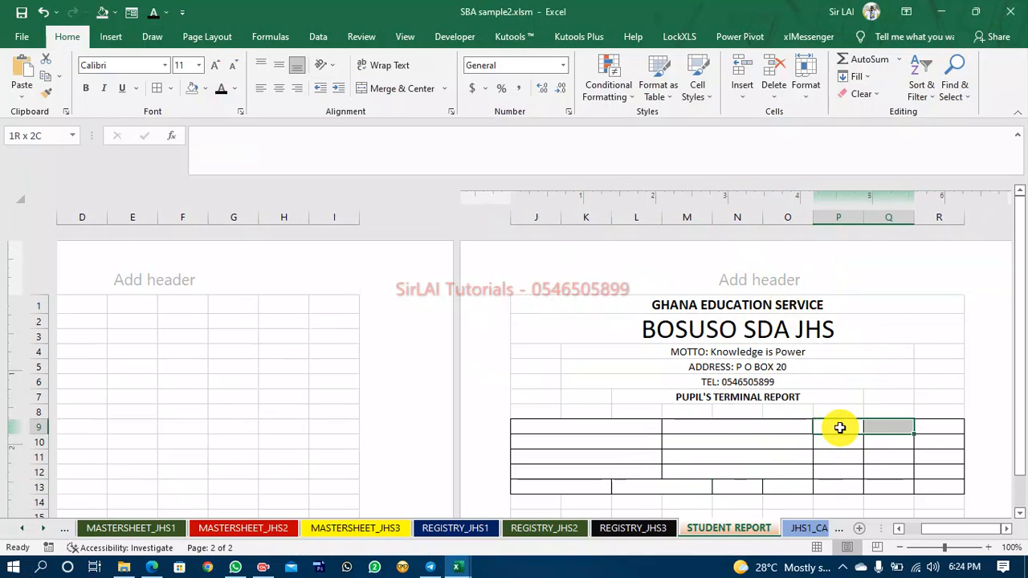
click(393, 90)
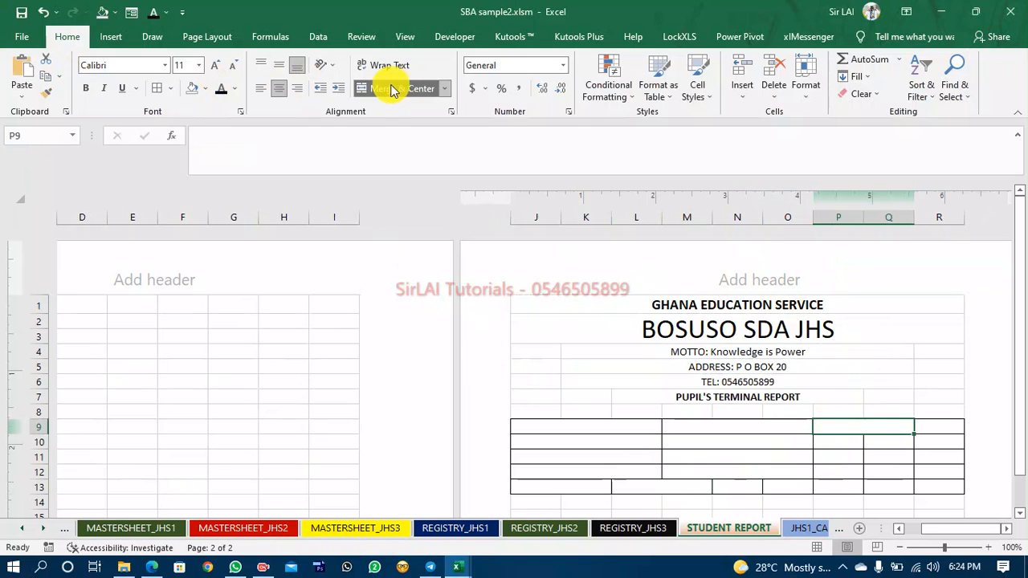
Copy the merged P9:Q9 format down to rows 10, 11 and 12 with Format Painter.
click(47, 98)
click(844, 448)
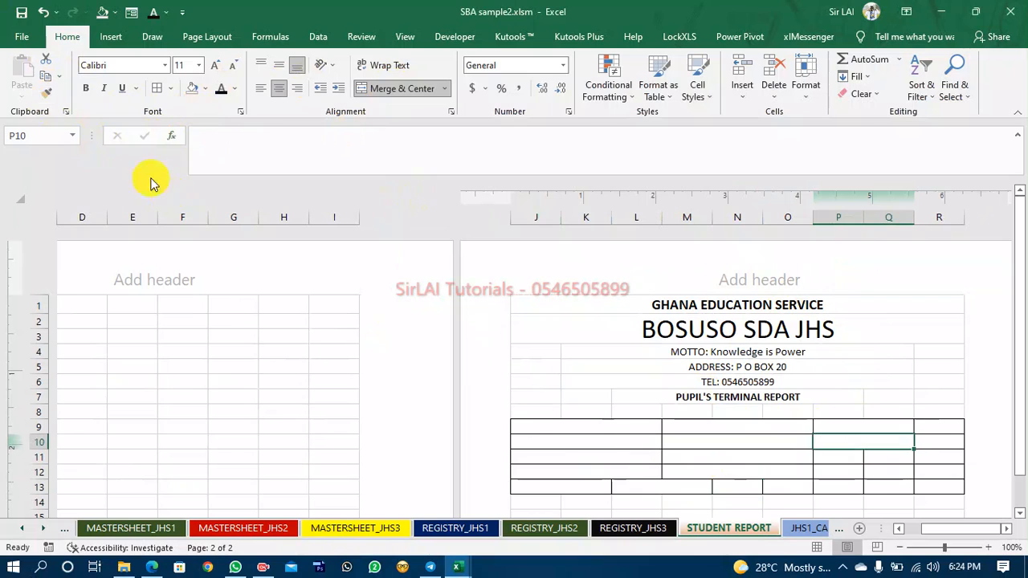
click(47, 96)
click(849, 460)
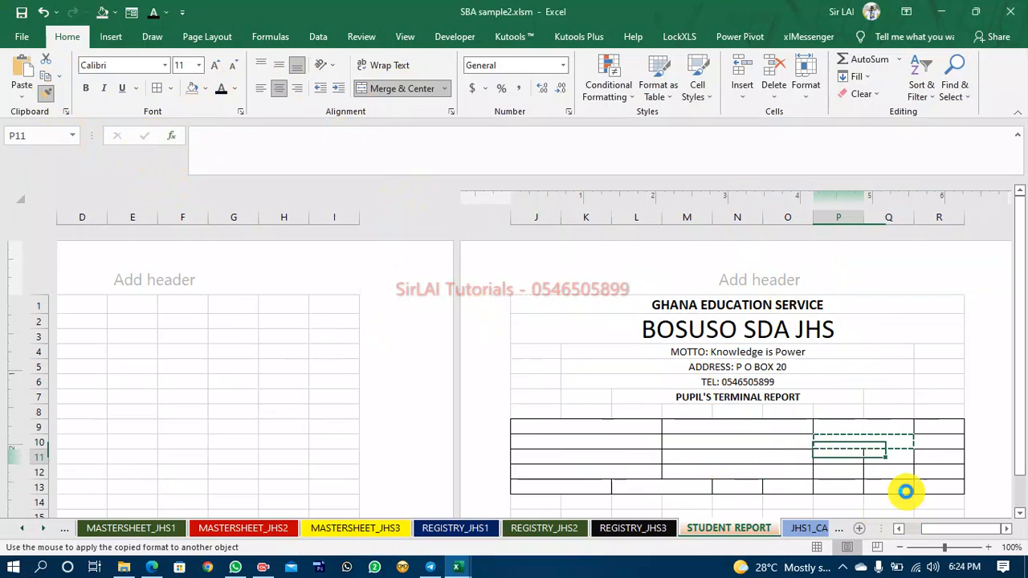
click(48, 96)
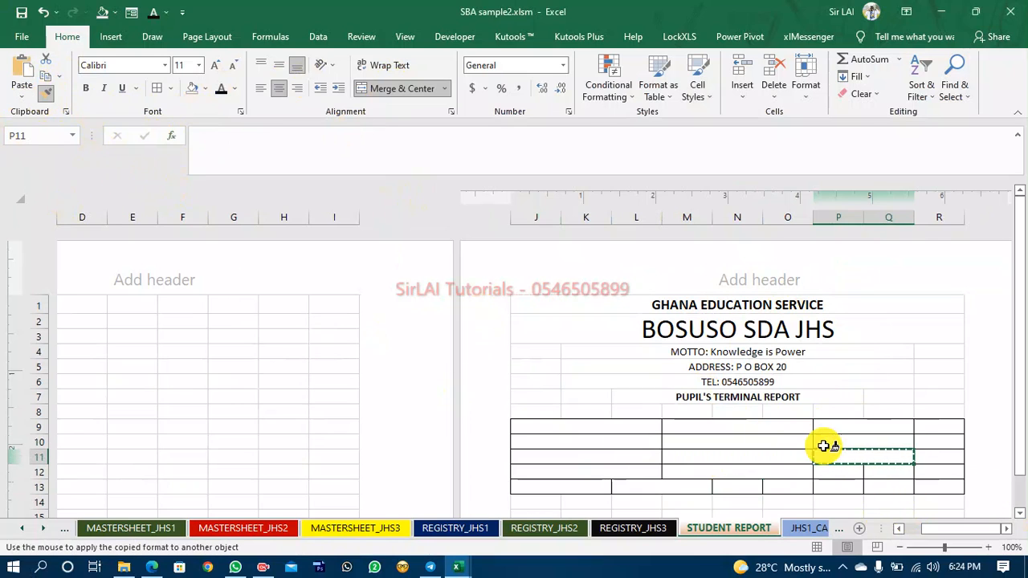
click(833, 472)
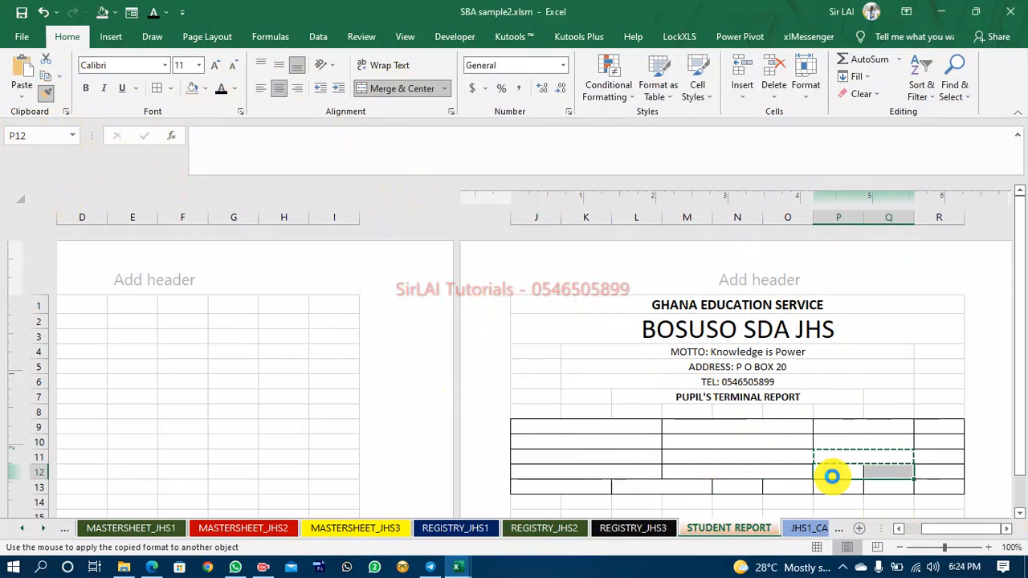
Merge and center cells O13 to Q13.
click(777, 486)
key(shift+Right)
key(shift+Right)
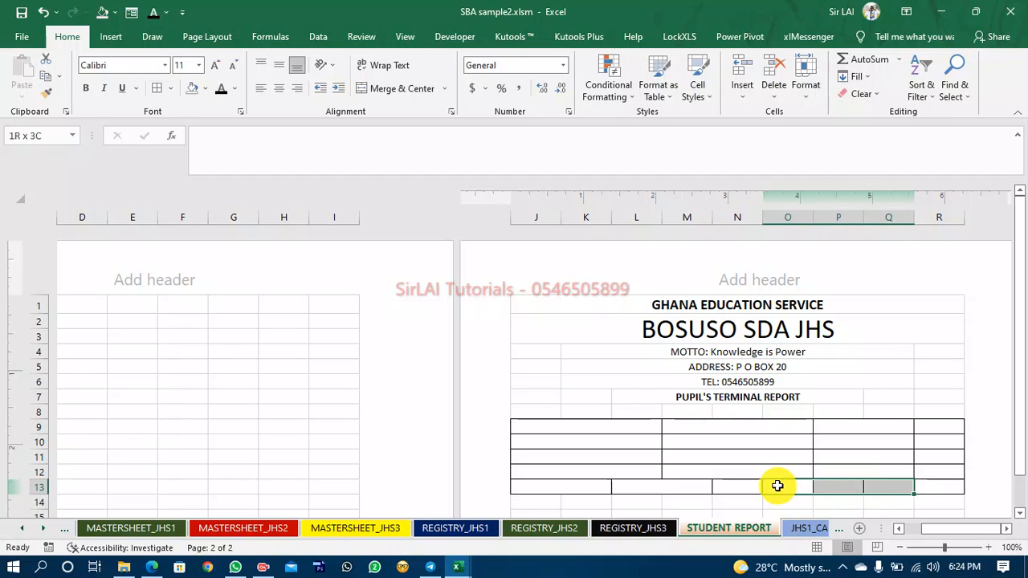
click(402, 88)
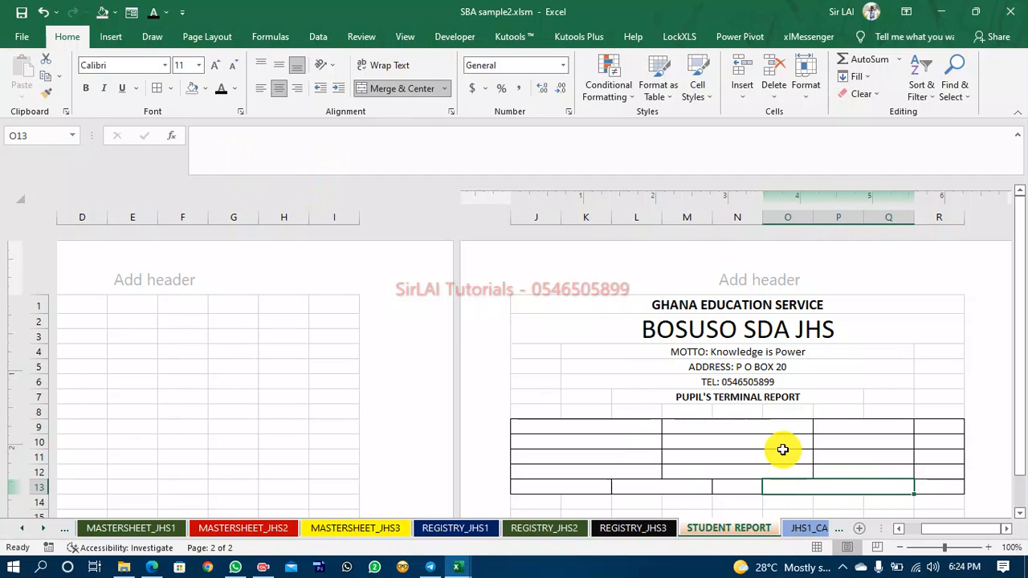
Enter the label Name in cell J9.
click(555, 426)
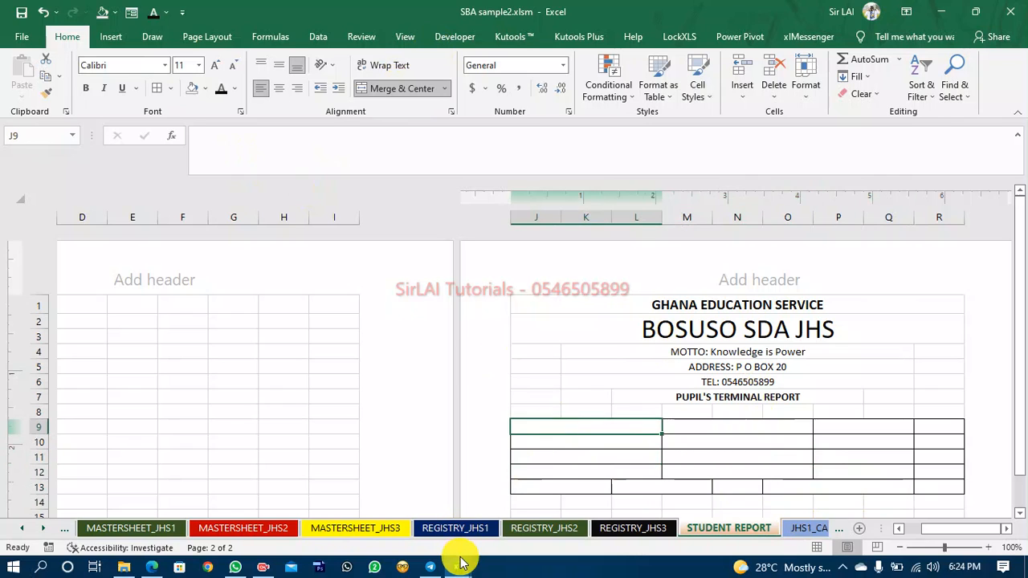
text(Name)
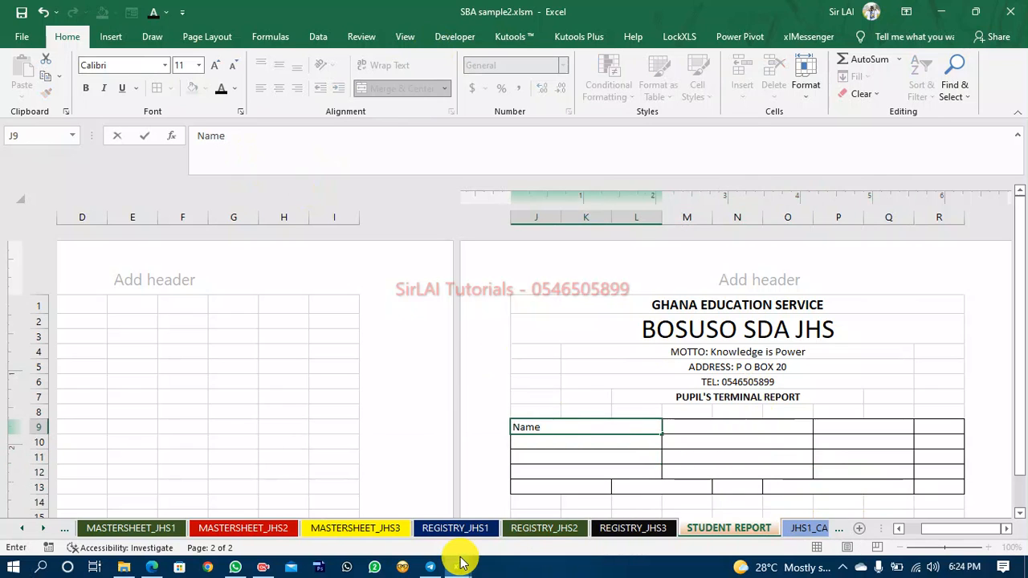
key(Return)
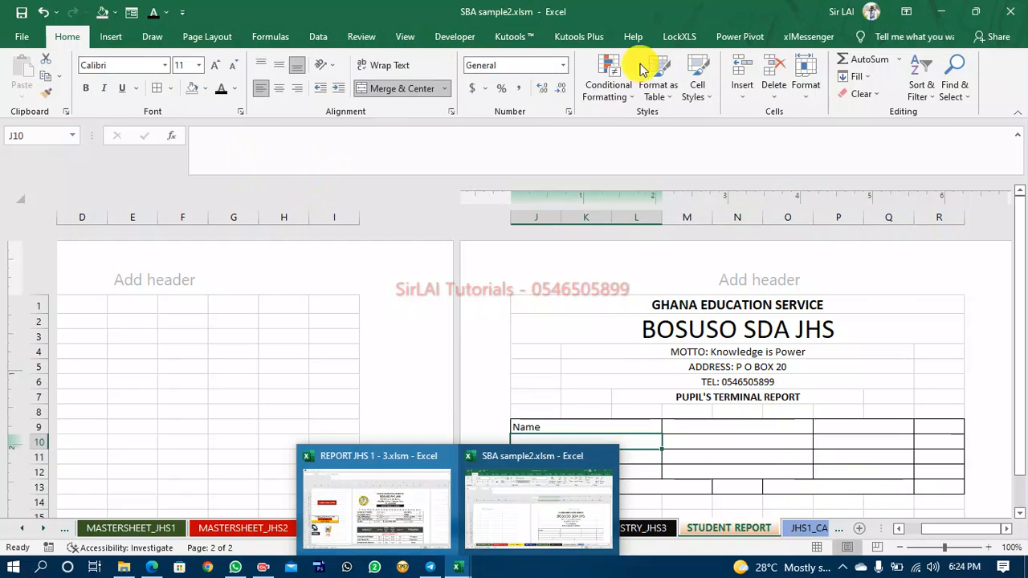
Tile the REPORT JHS 1 - 3 and SBA sample2 workbooks side by side for comparison.
key(super+Down)
key(super+Right)
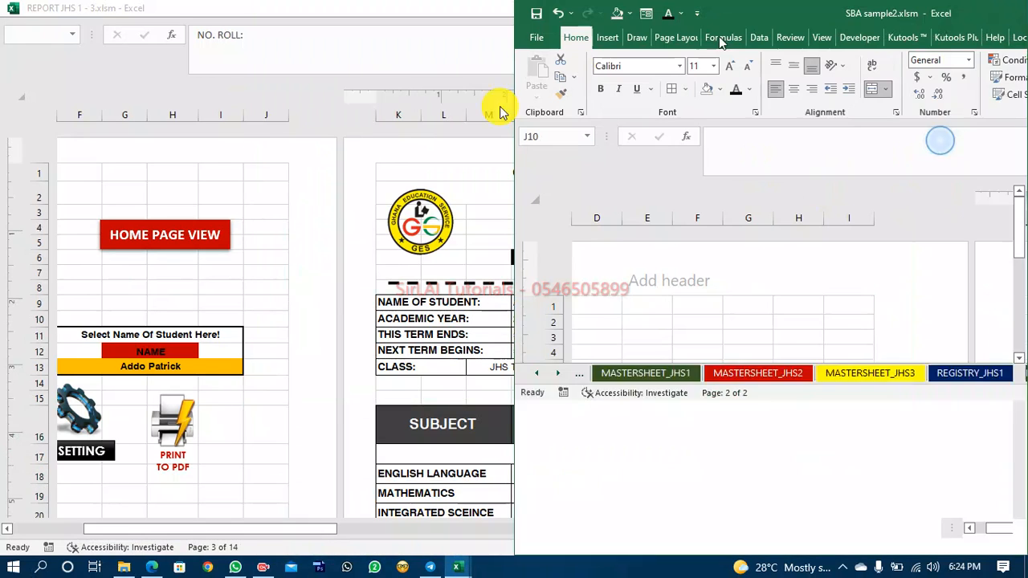
drag(344, 7, 294, 40)
key(super+Left)
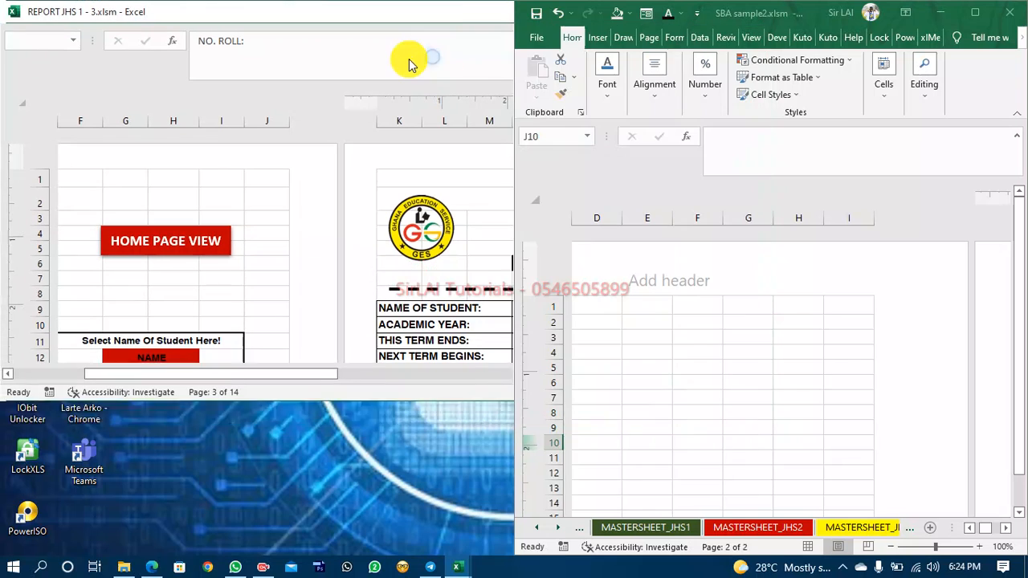
key(alt+f)
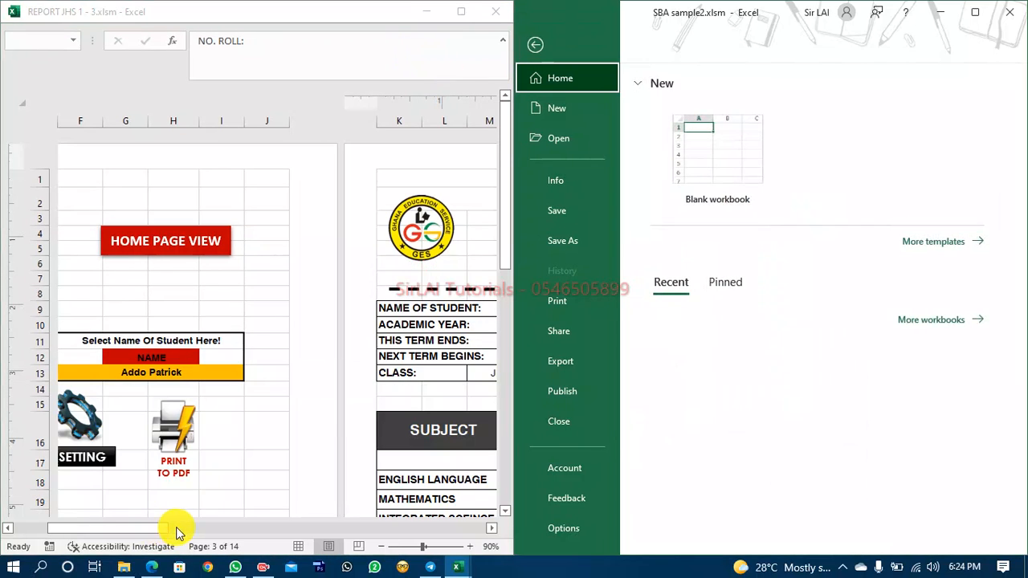
key(alt+Tab)
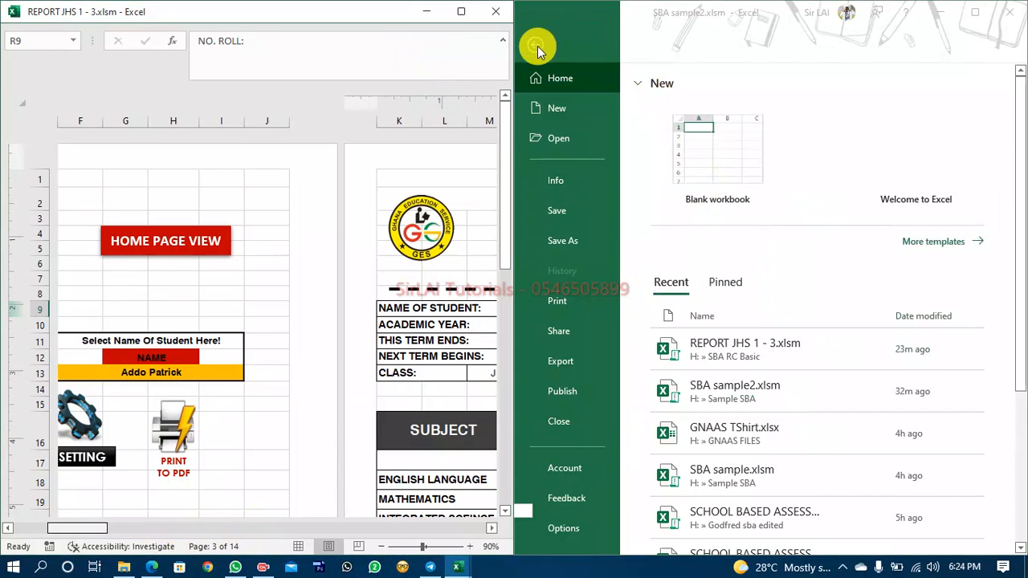
click(537, 46)
scroll(314, 455, right, 5)
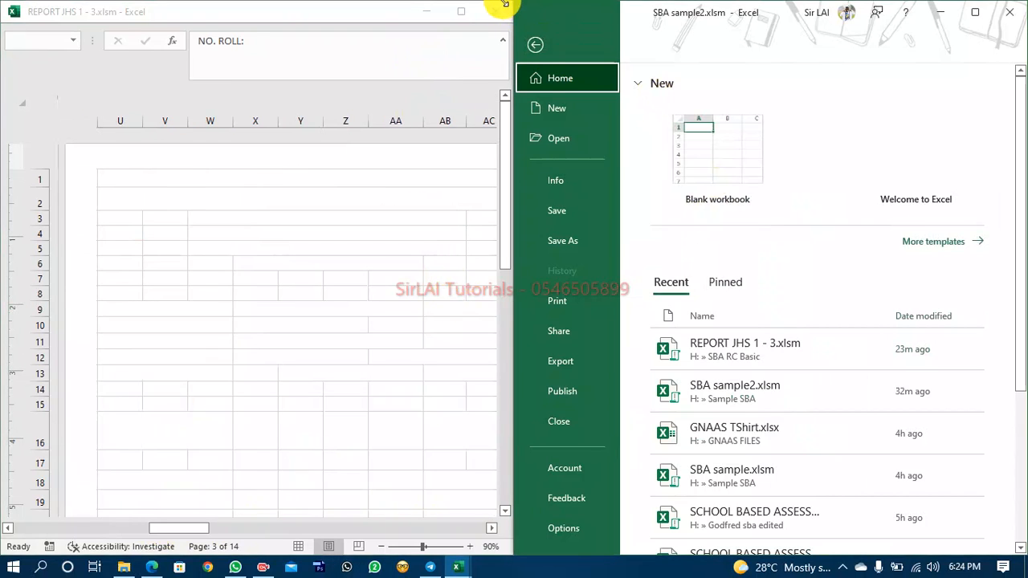
click(535, 46)
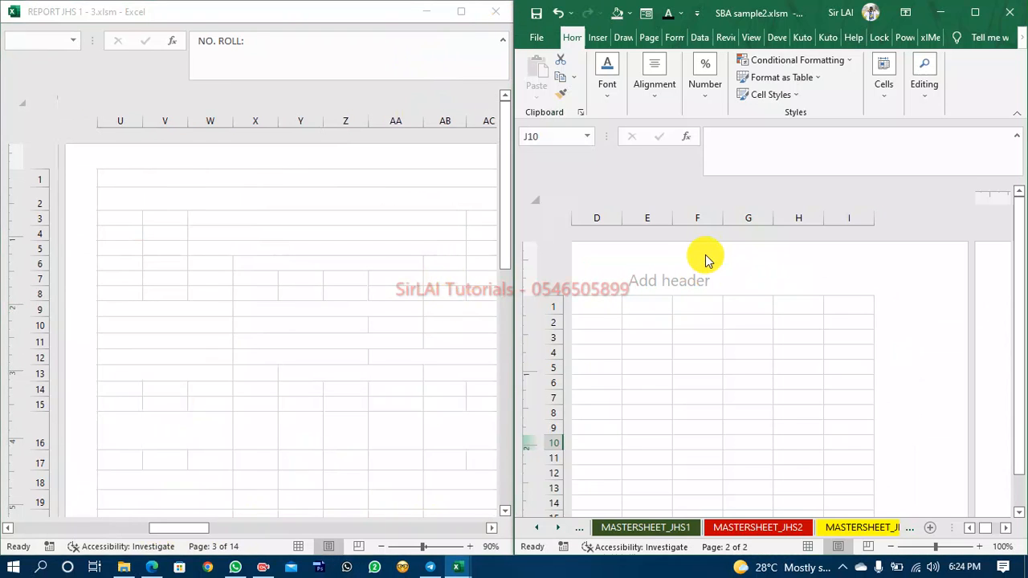
click(1007, 531)
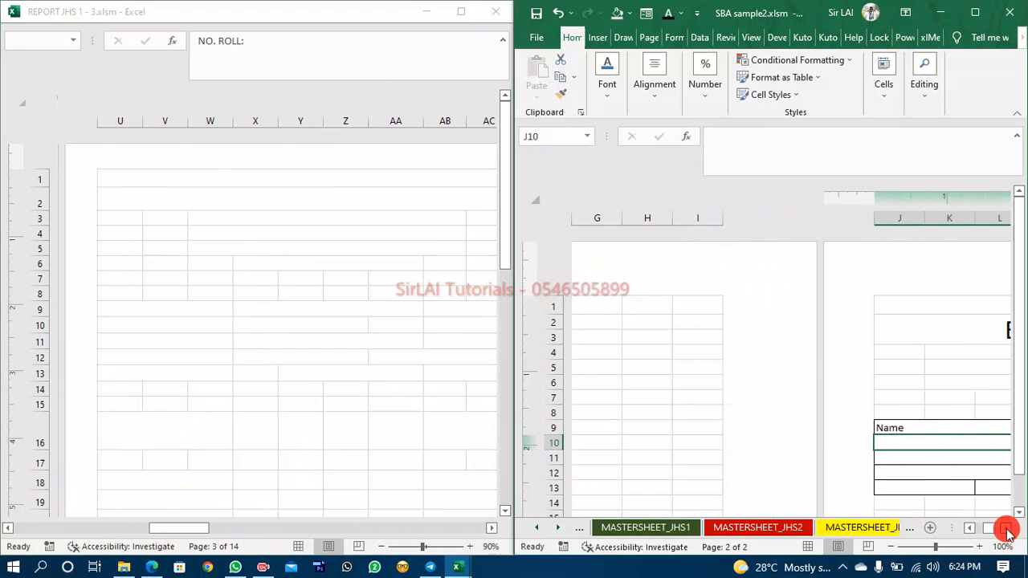
click(174, 530)
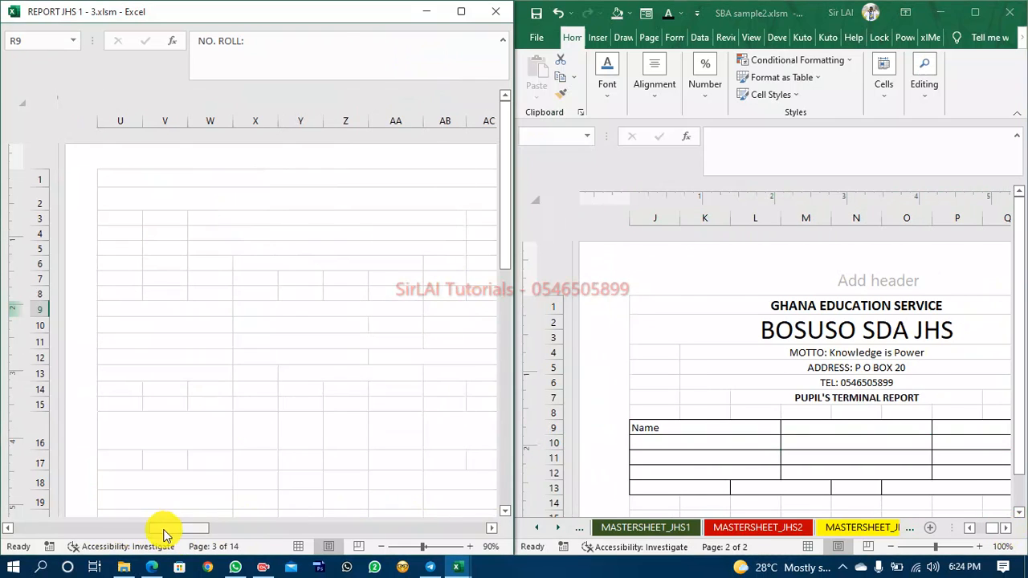
drag(163, 536, 93, 540)
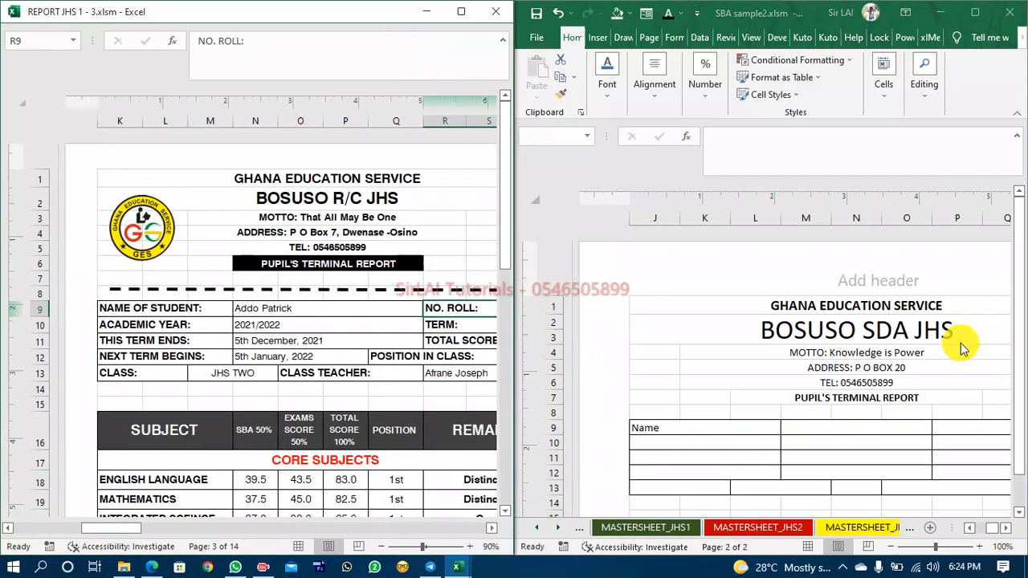
Edit cell J9's label to read Name of Student.
click(675, 425)
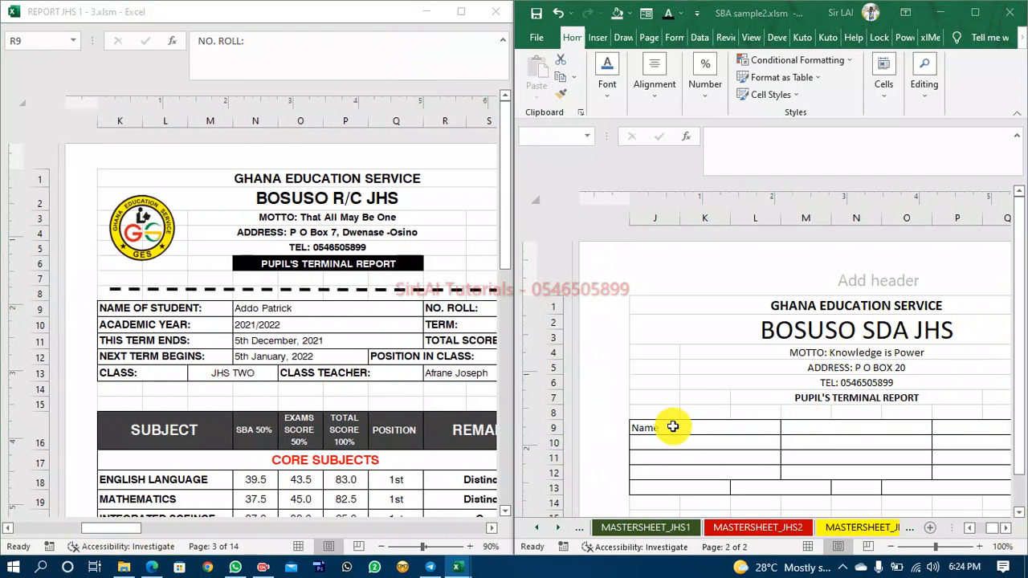
double_click(674, 427)
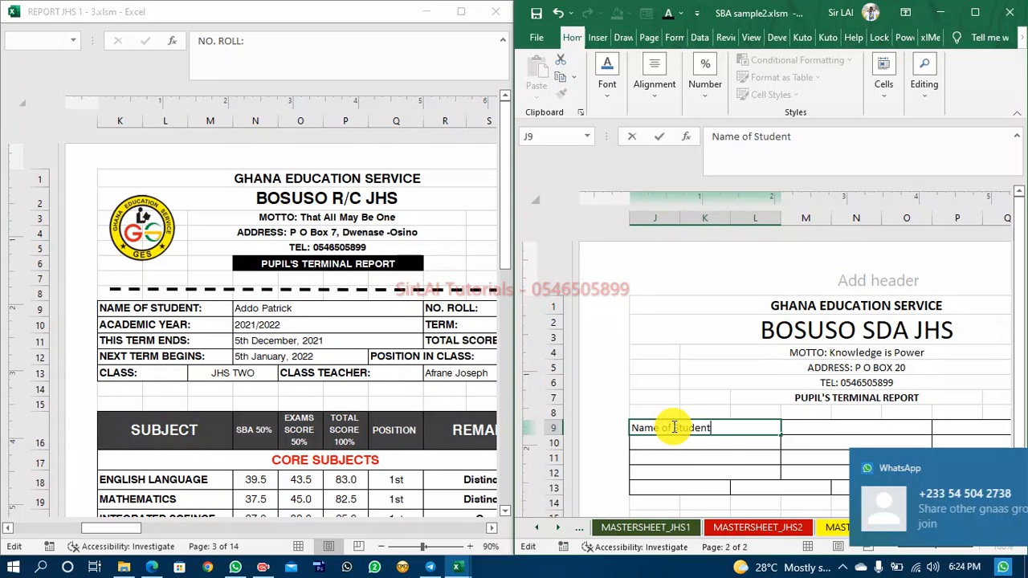
click(995, 468)
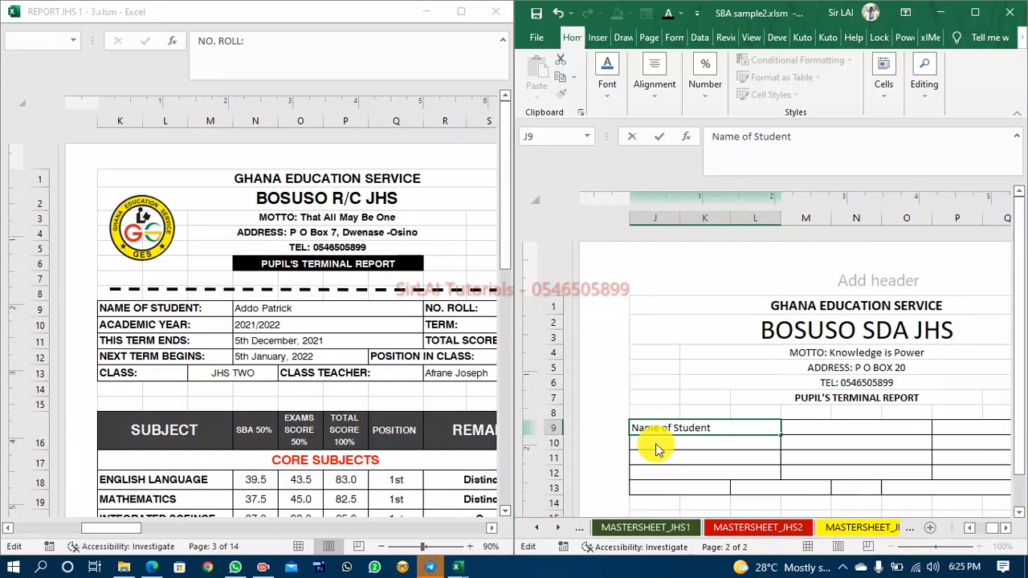
Enter the labels Academic Year and This term begins in cells J10 and J11.
click(657, 444)
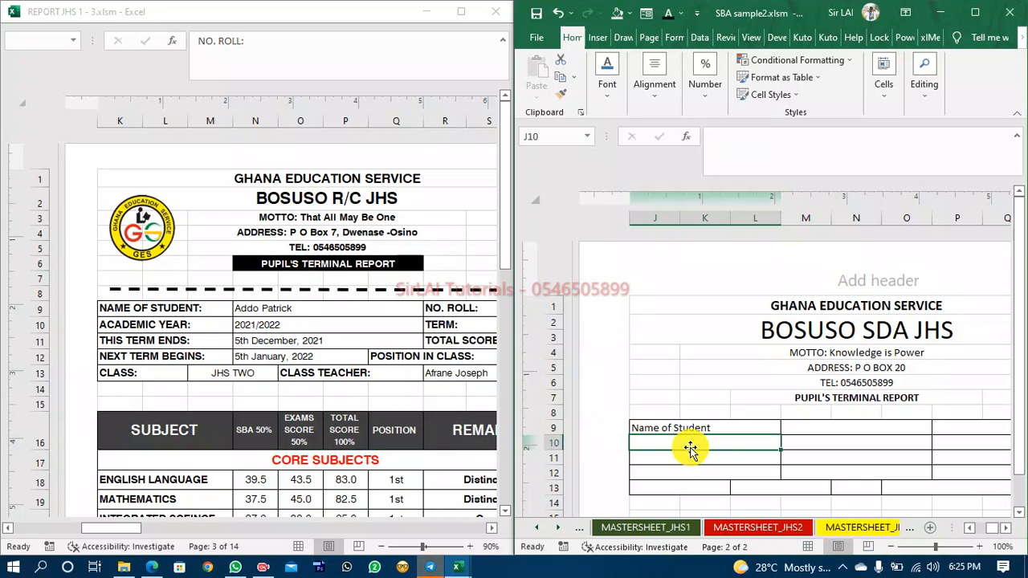
text(Academi)
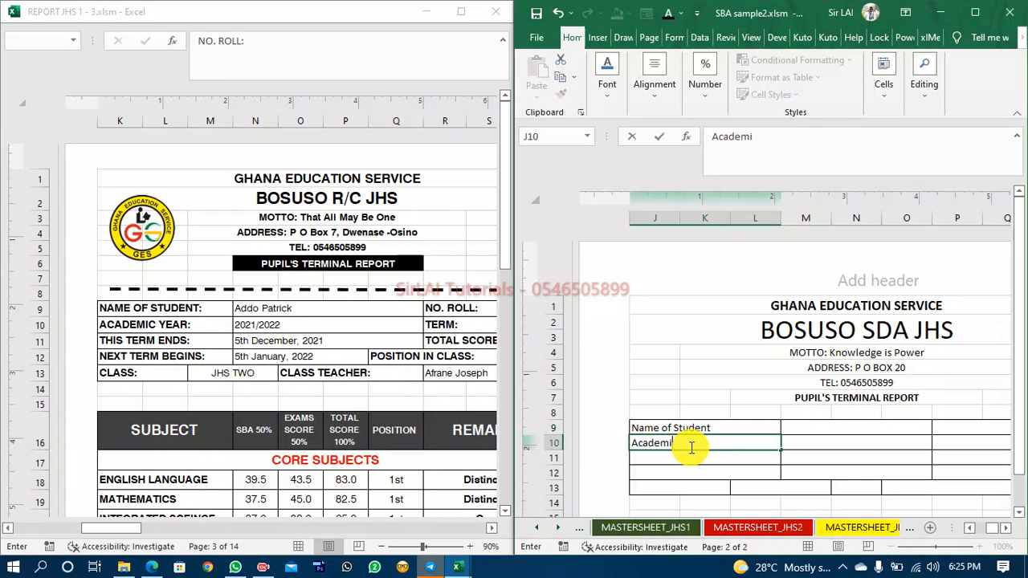
text(c Year)
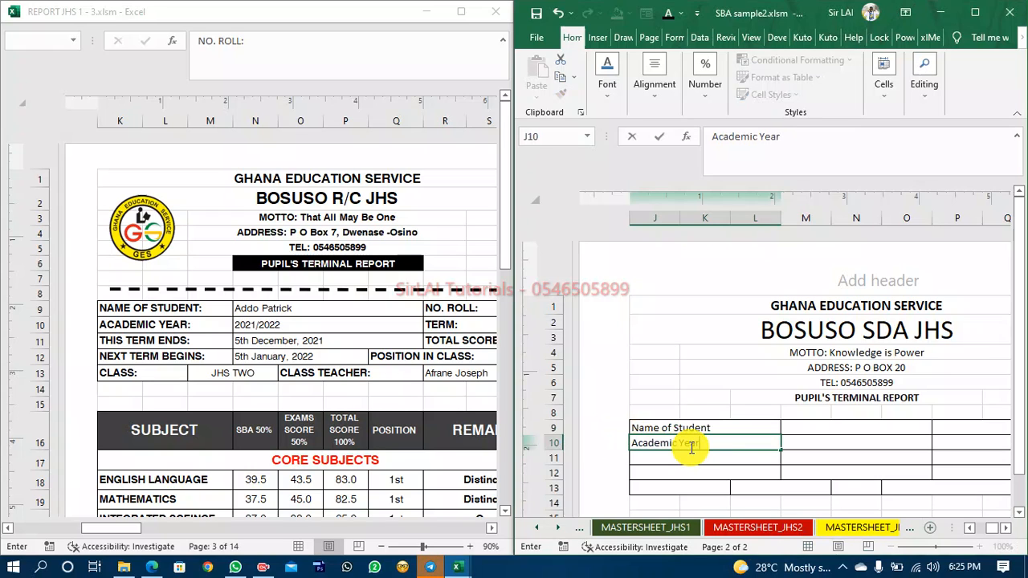
key(Return)
text(This term begi)
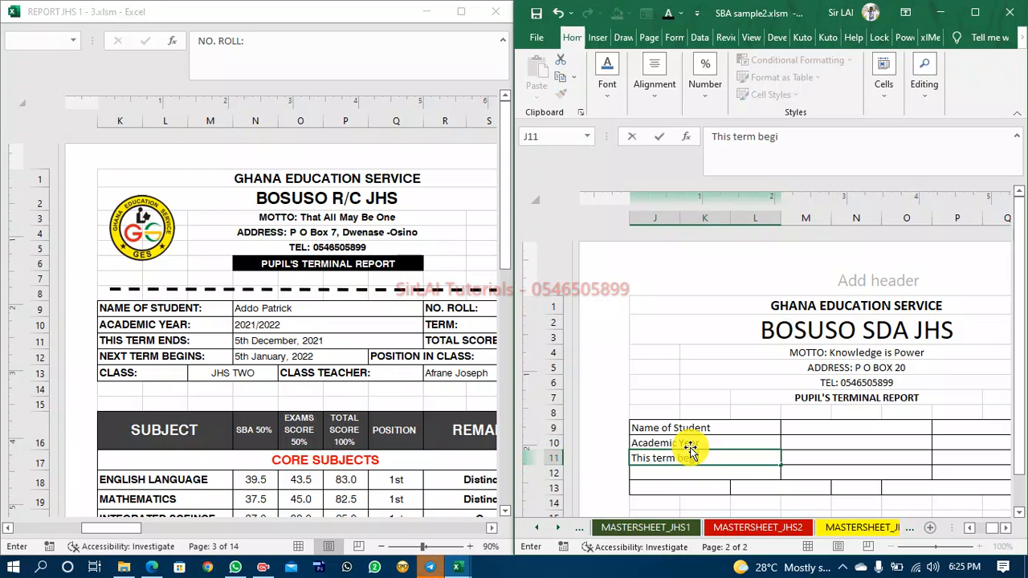
text(ns)
key(Return)
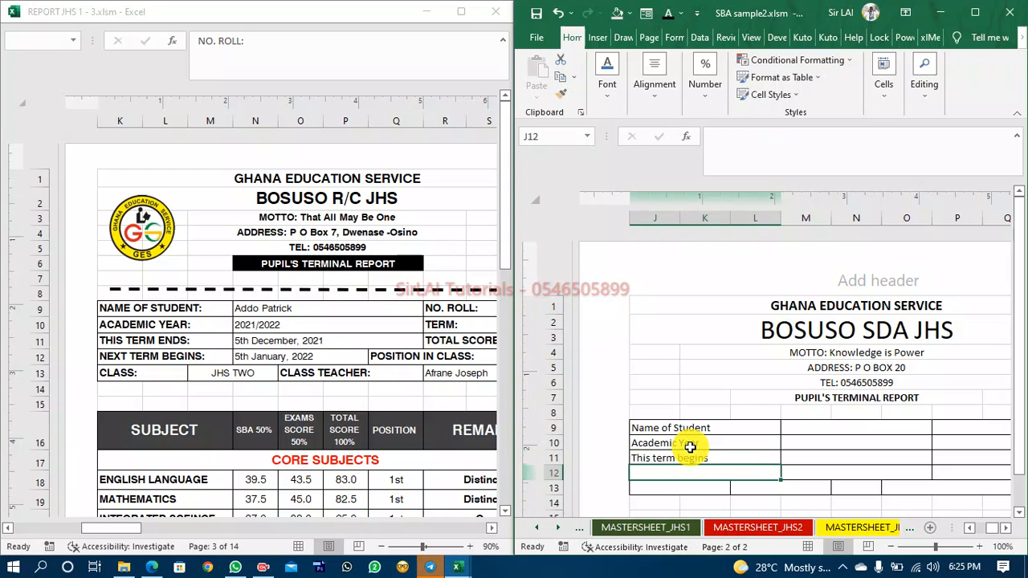
Enter the labels Next Term Begins and Class in cells J12 and J13.
text(Nex)
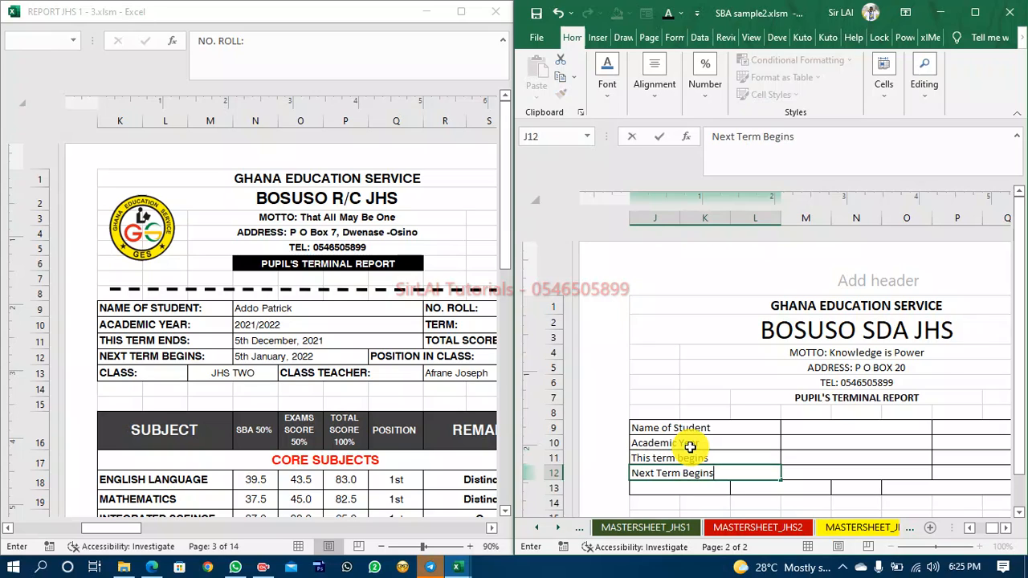
text(t Term Begins)
key(Return)
text(Class)
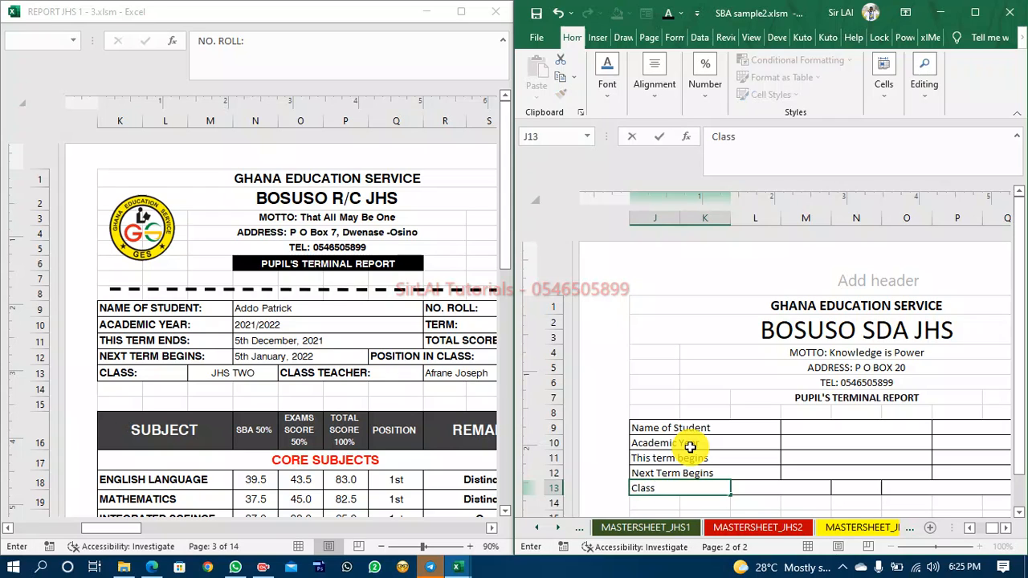
key(Right)
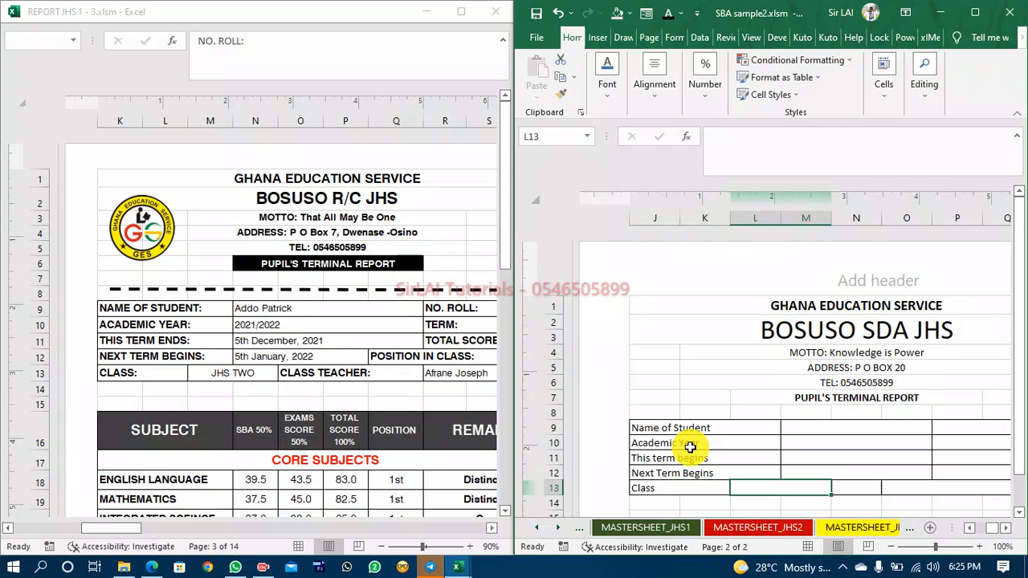
Enter the labels No on Roll and Term in cells P9 and P10.
key(Up)
key(Up)
key(Right)
key(Right)
key(Up)
key(Up)
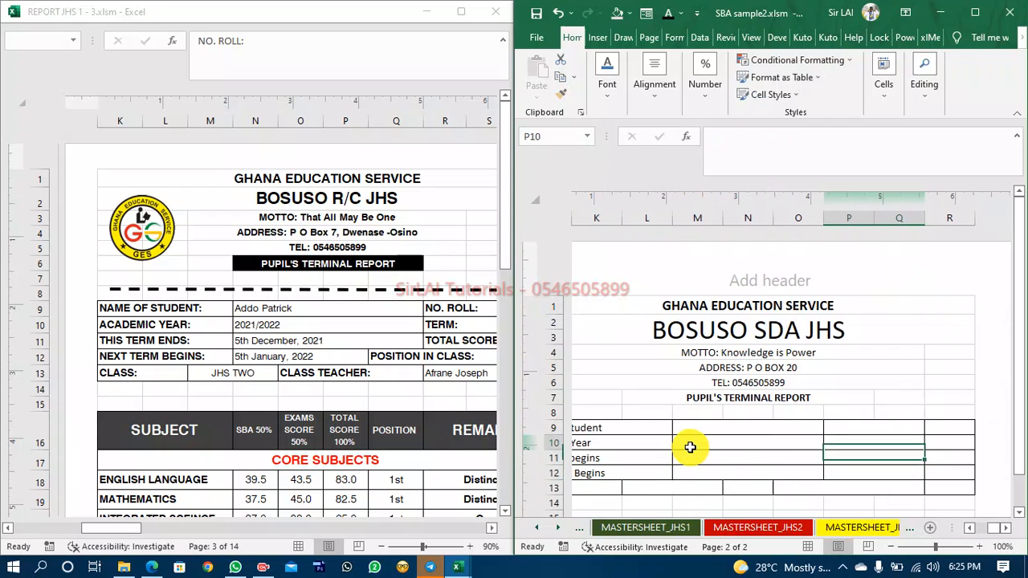
text(No on Roll)
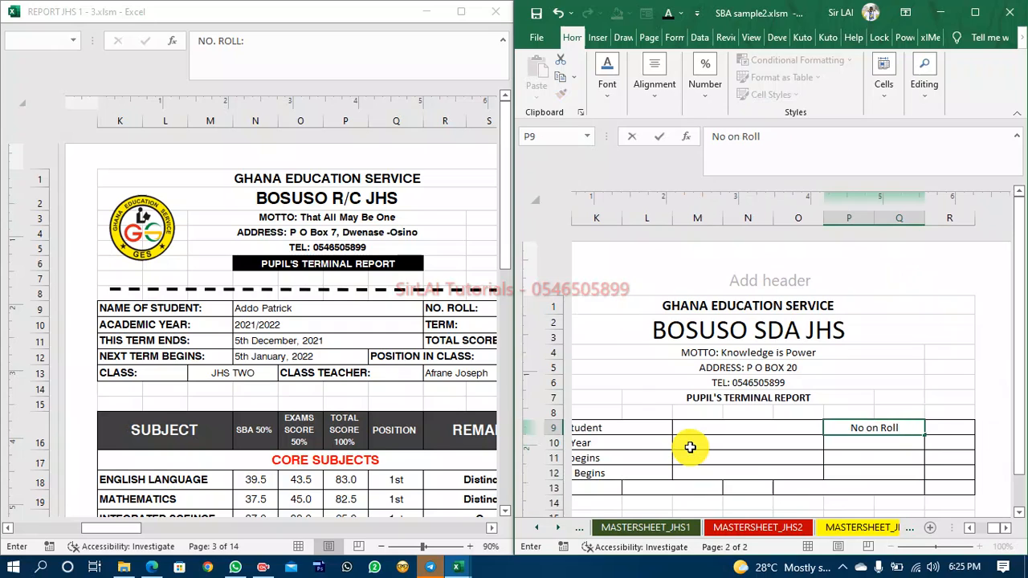
key(Return)
text(Term)
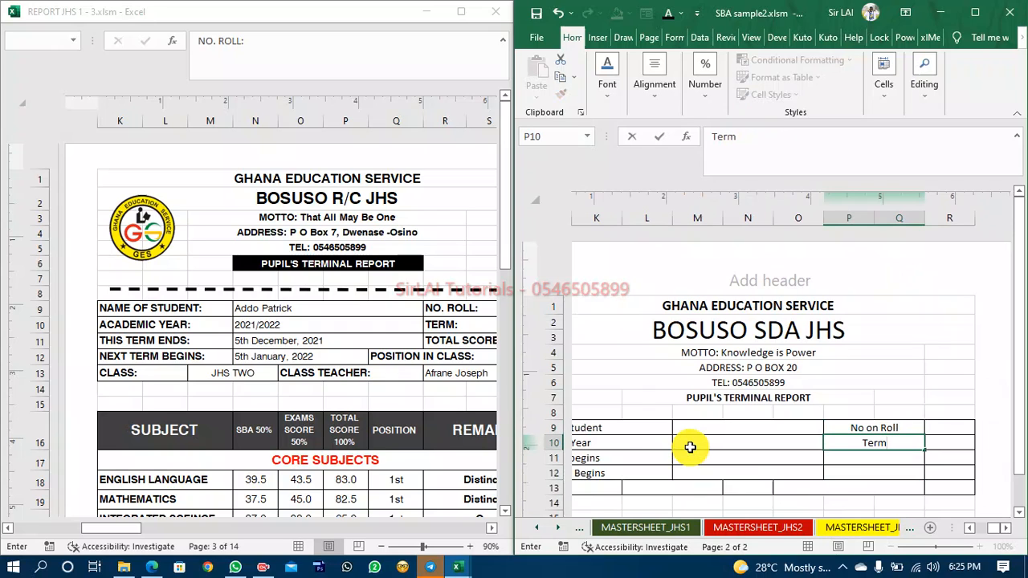
key(Return)
Enter the labels Total Score and Position in Class in cells P11 and P12.
text(T)
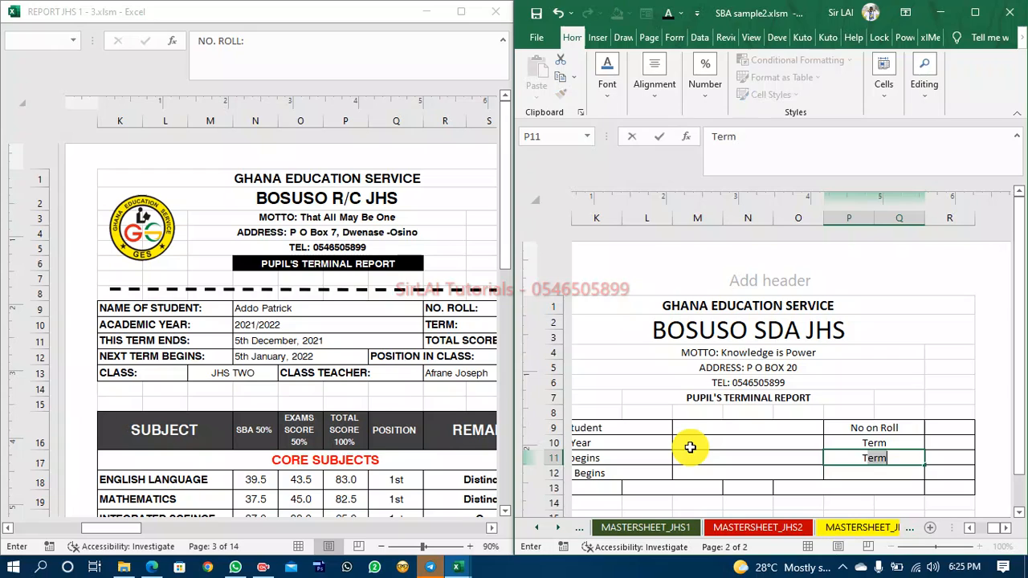
text(otal Score)
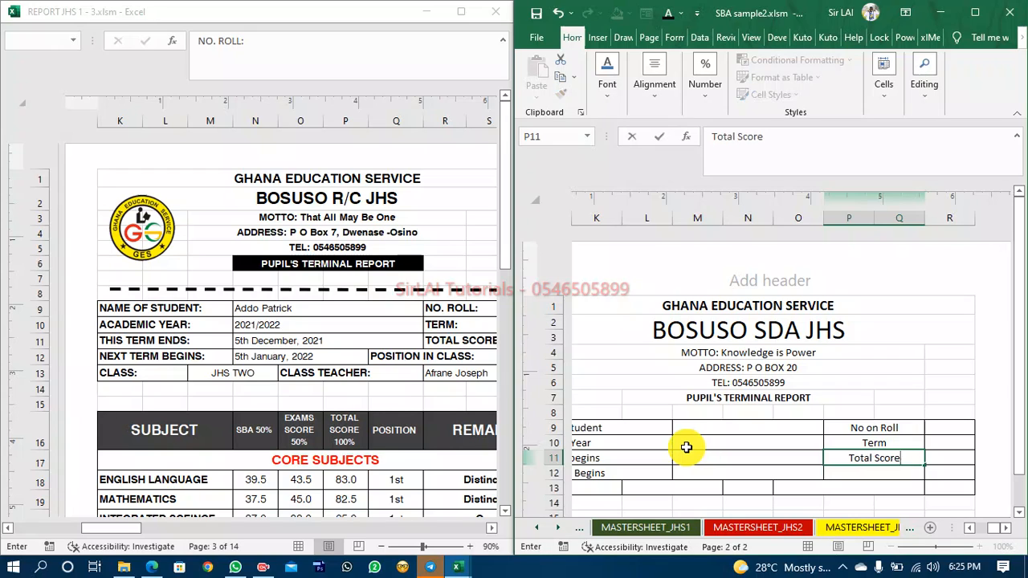
key(Return)
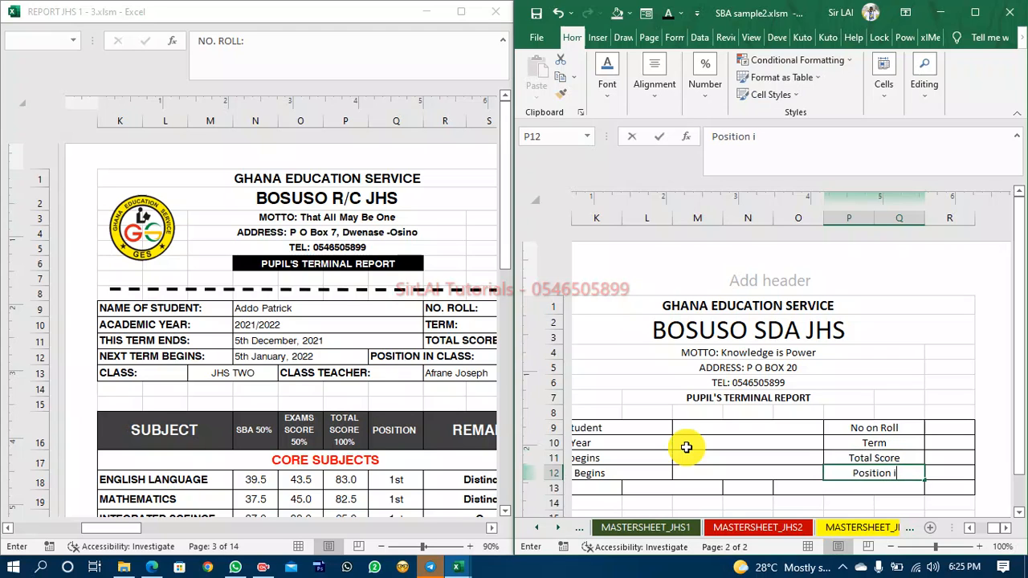
text(Position in Class)
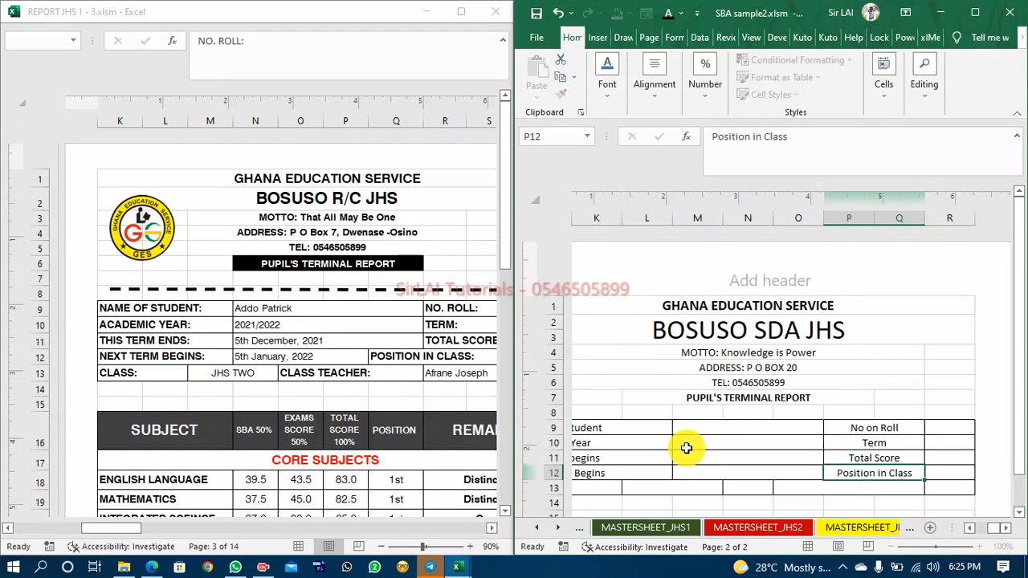
key(Return)
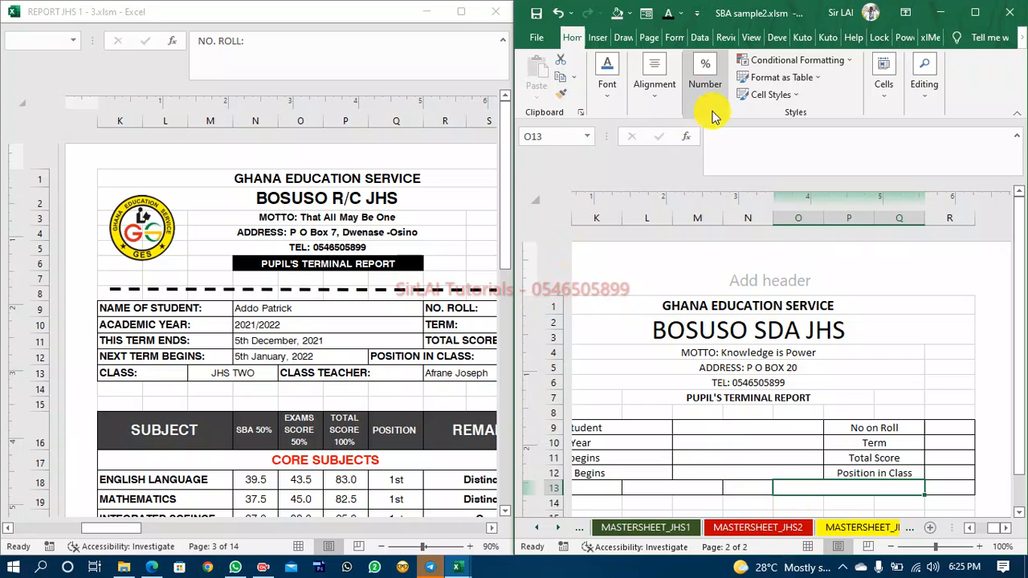
Merge and centre cells N13 to P13 and enter the label Class Teachers Name.
click(975, 12)
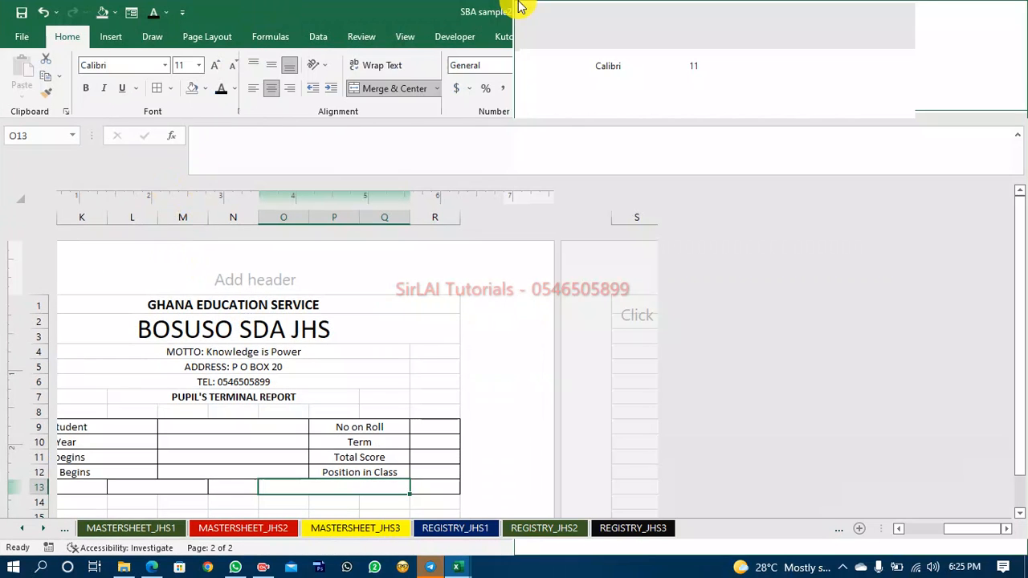
shift+click(395, 486)
scroll(394, 488, down, 2)
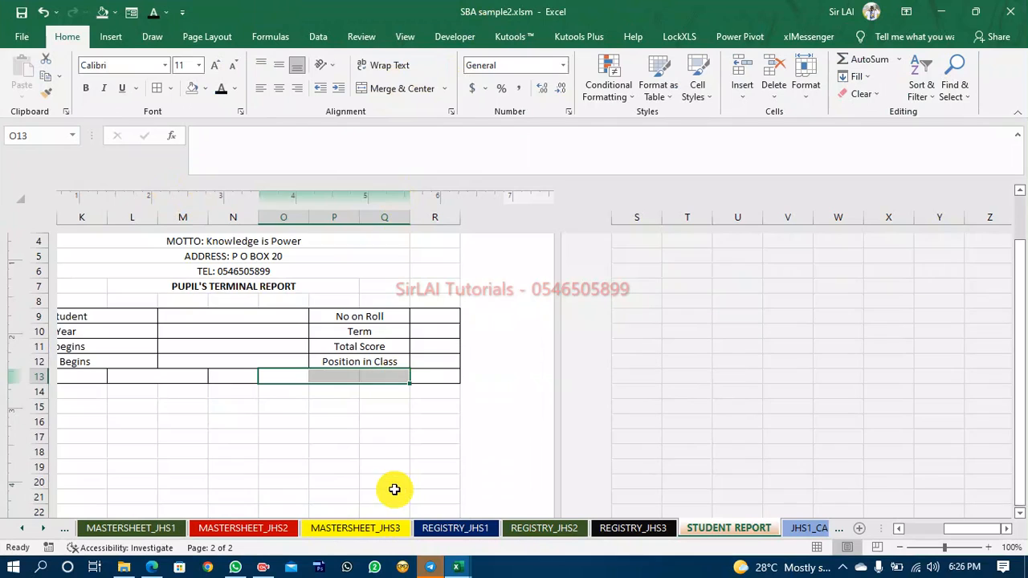
click(242, 377)
key(shift+Right)
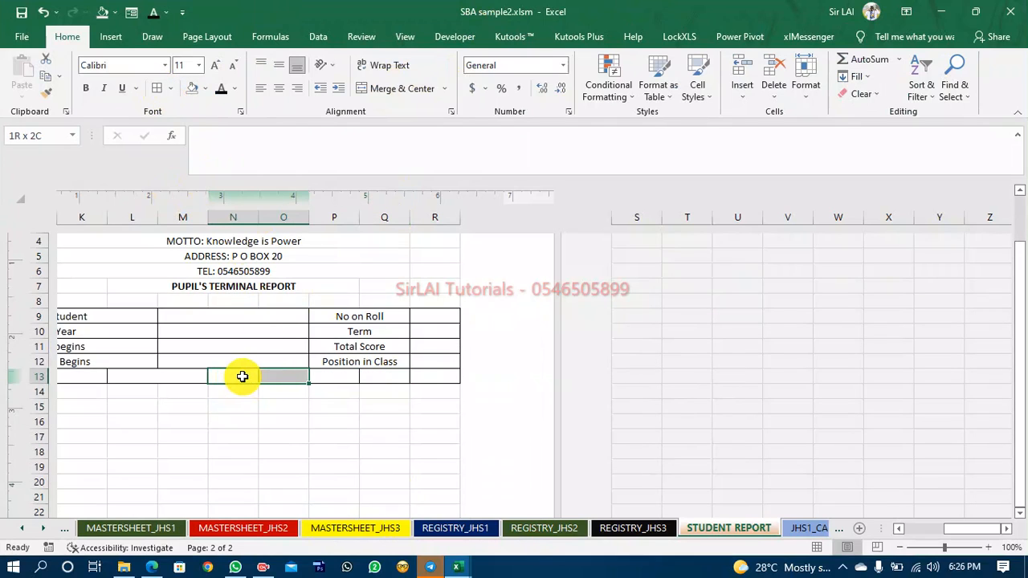
key(shift+Right)
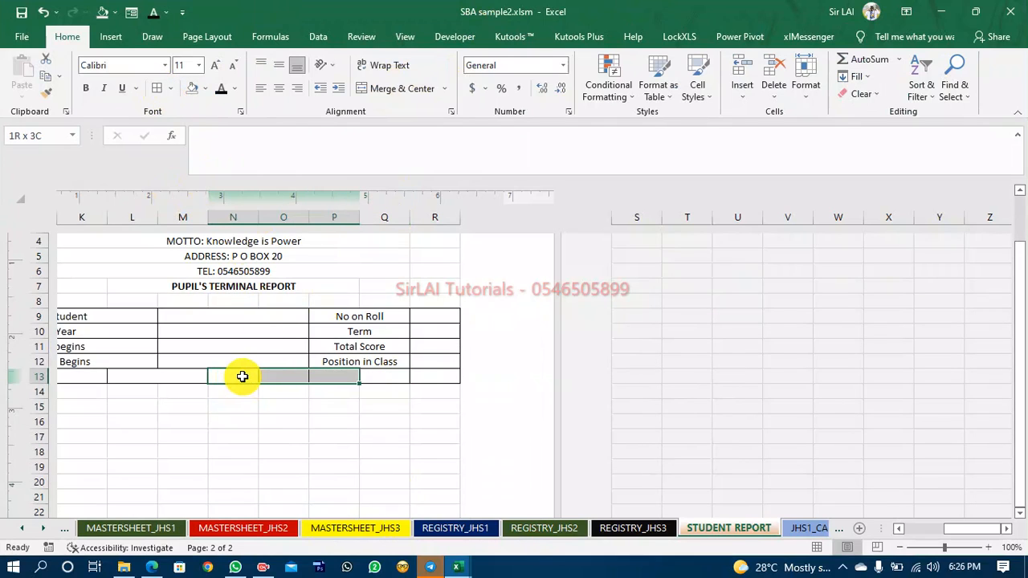
click(399, 90)
text(Class)
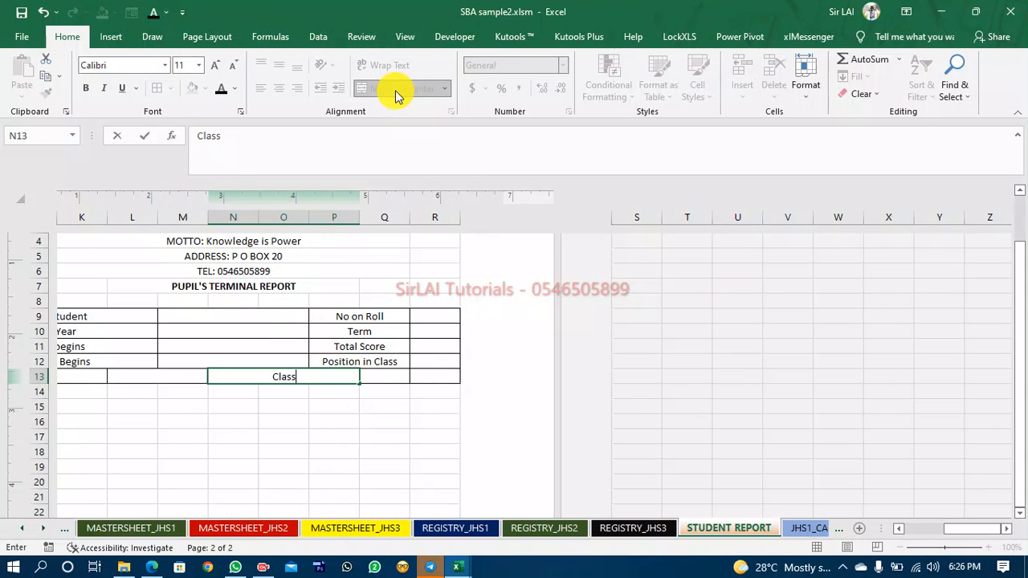
text( Teachers Name)
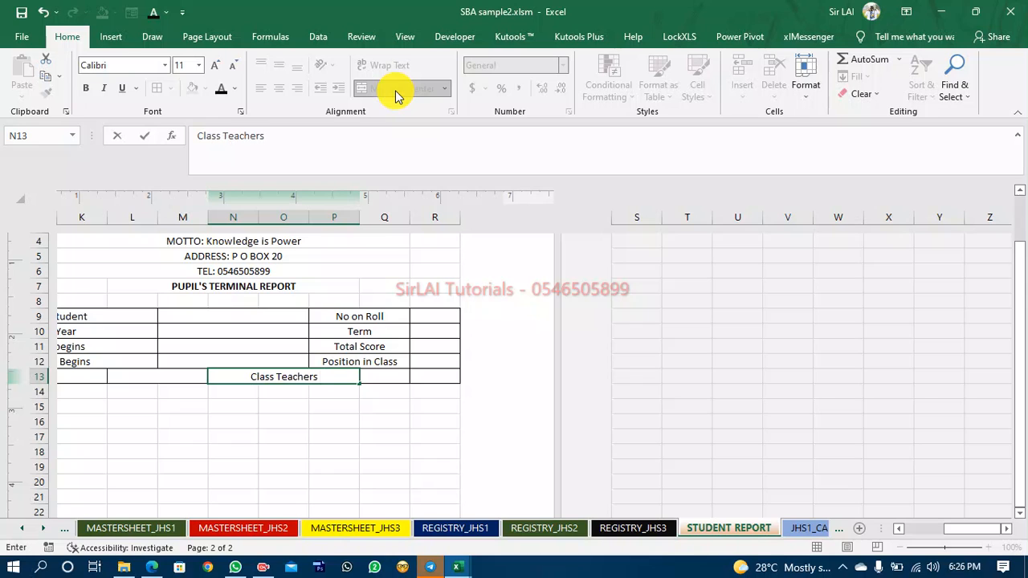
click(400, 451)
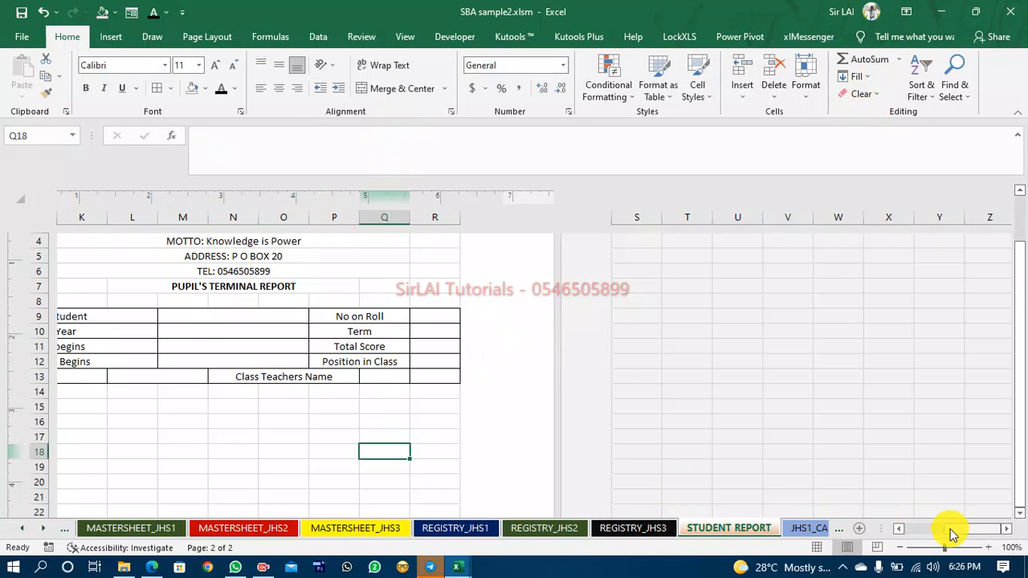
Adjust the page margins and widen column I so columns J through S fit on the printed page.
mouse_move(946, 528)
mouse_down()
mouse_move(934, 538)
mouse_move(942, 534)
mouse_up()
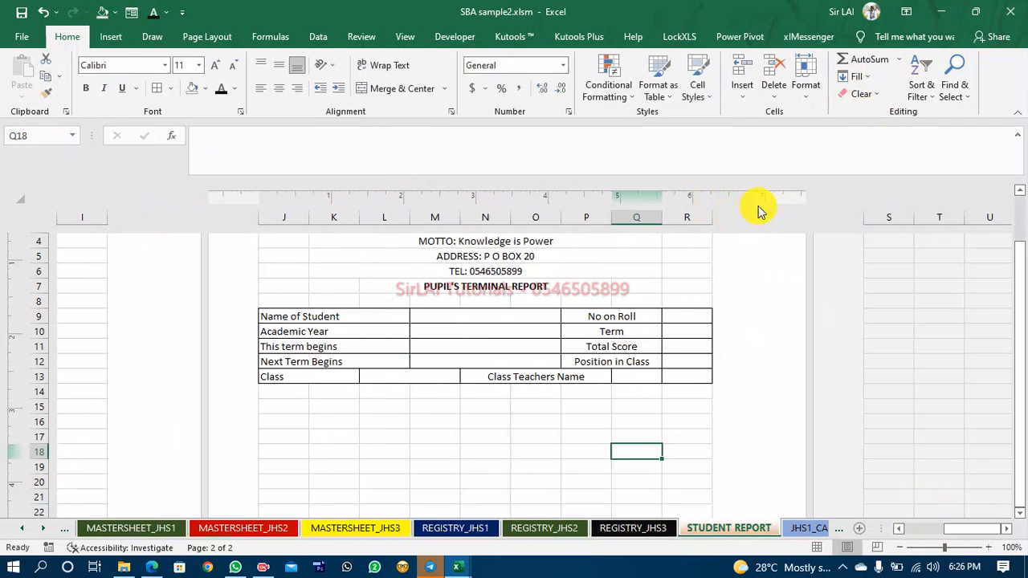
drag(760, 199, 784, 201)
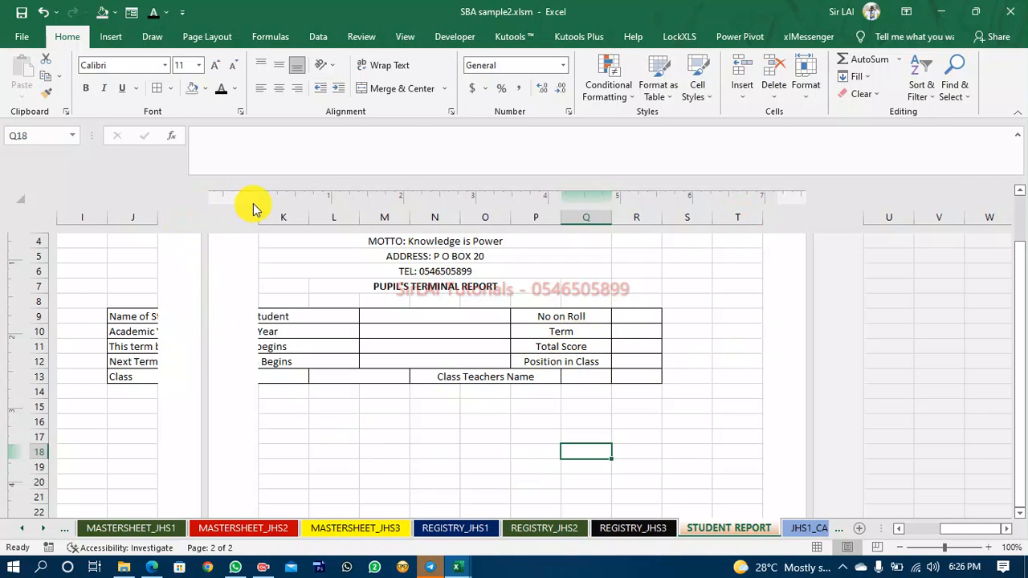
drag(257, 195, 246, 218)
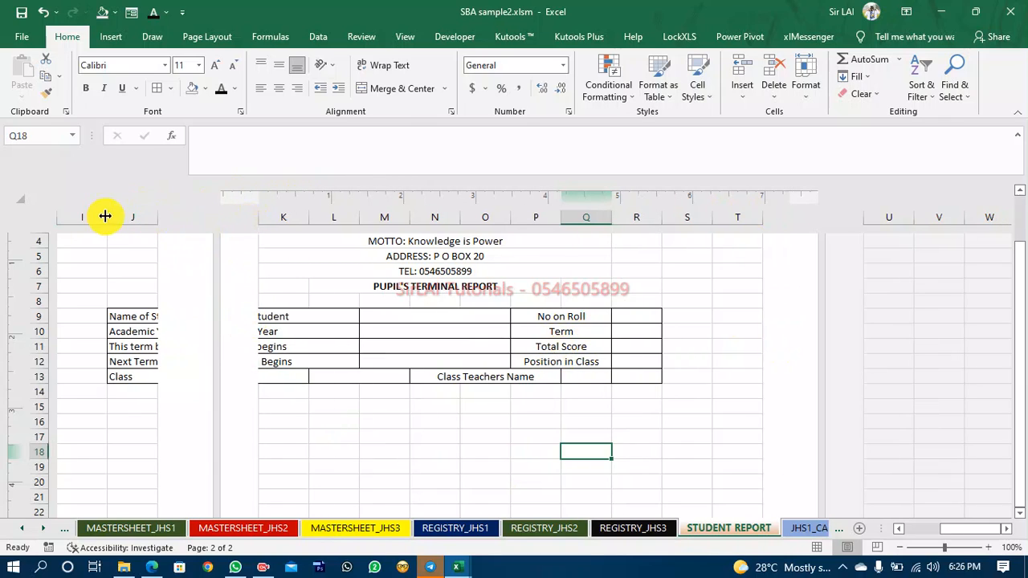
drag(105, 213, 152, 222)
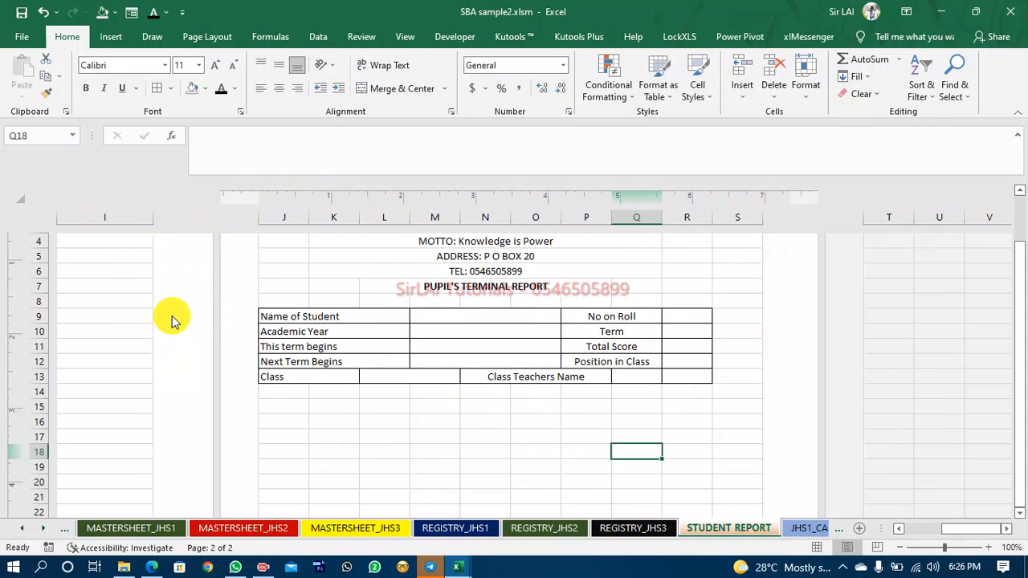
Apply all borders to the range R9:S13 beside the right-hand labels.
click(680, 315)
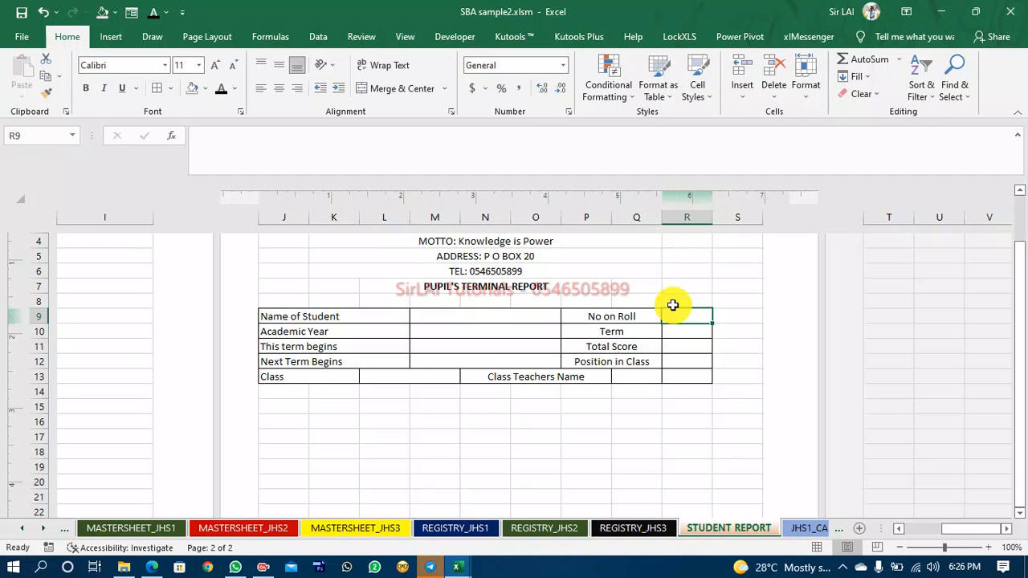
key(shift+Right)
key(shift+Down)
key(shift+Down)
key(shift+Down)
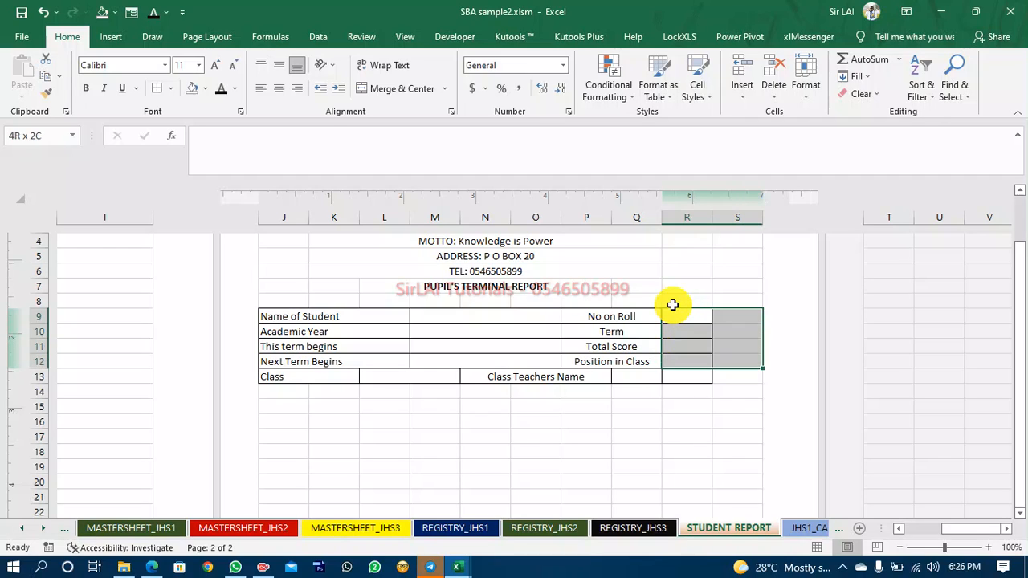
key(shift+Down)
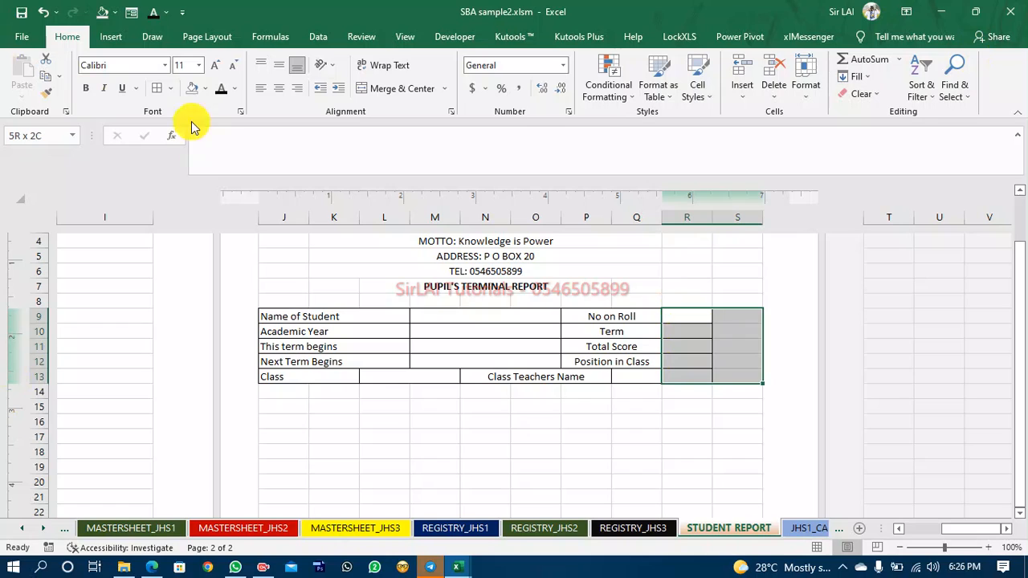
click(160, 94)
Merge cells R9 and S9, then copy that merged format to rows 10, 11 and 12 with Format Painter.
click(695, 316)
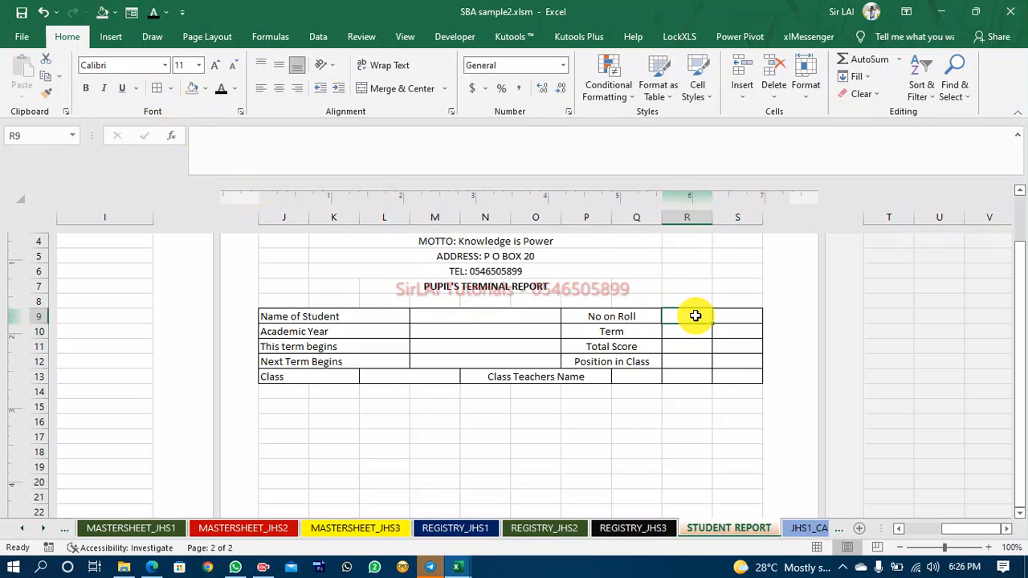
key(shift+Right)
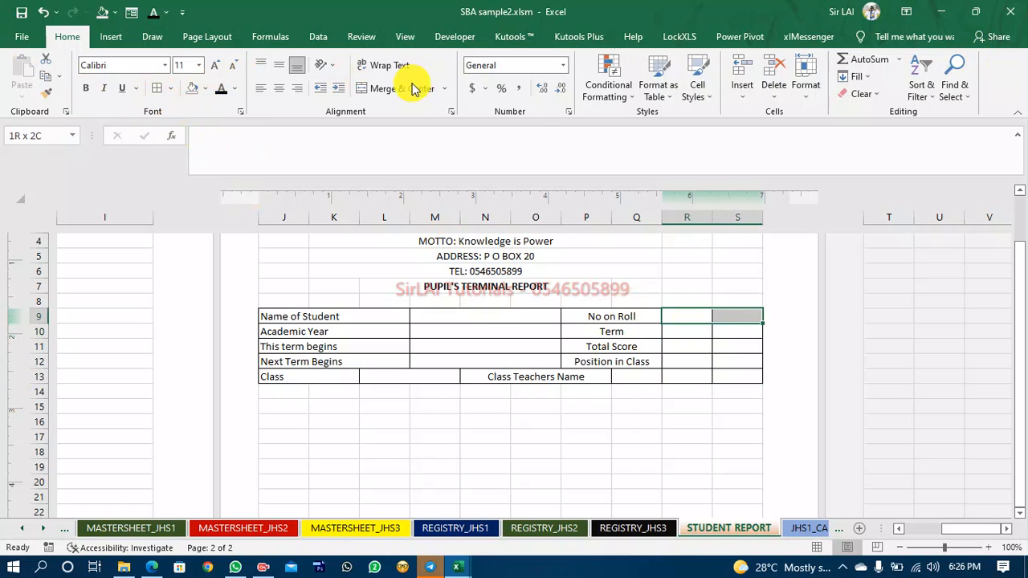
click(46, 93)
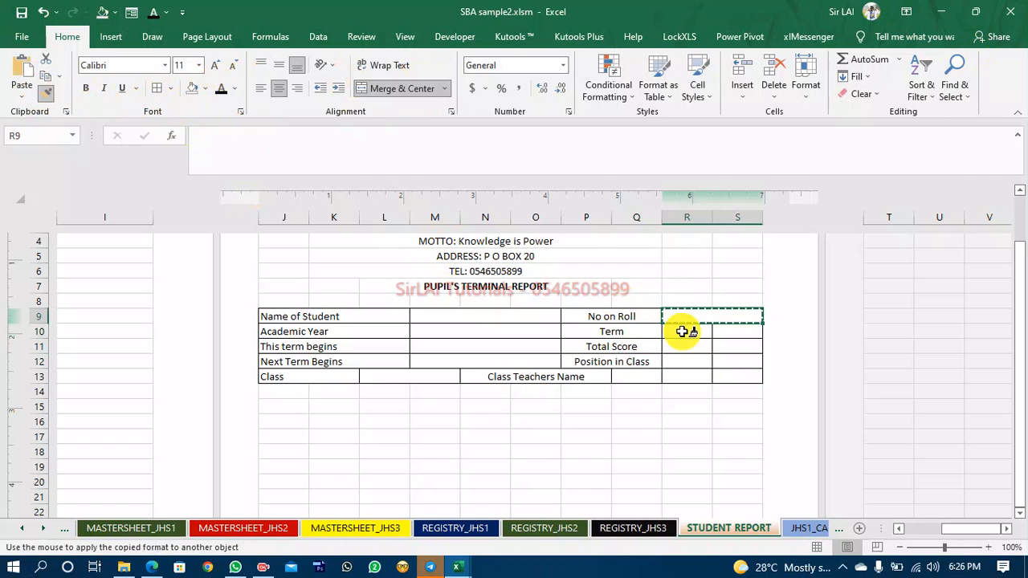
click(684, 331)
click(46, 93)
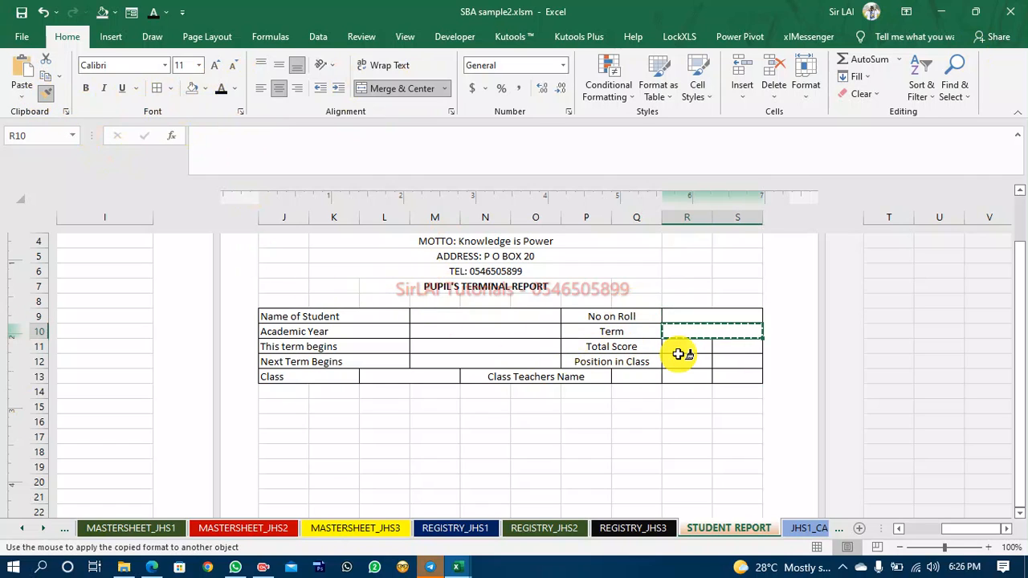
click(681, 347)
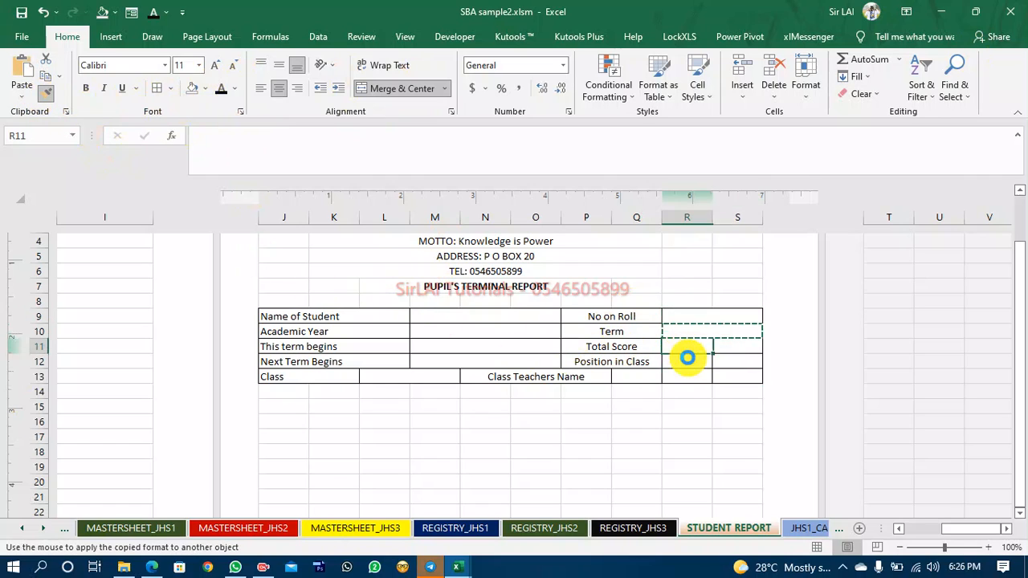
click(46, 93)
click(700, 363)
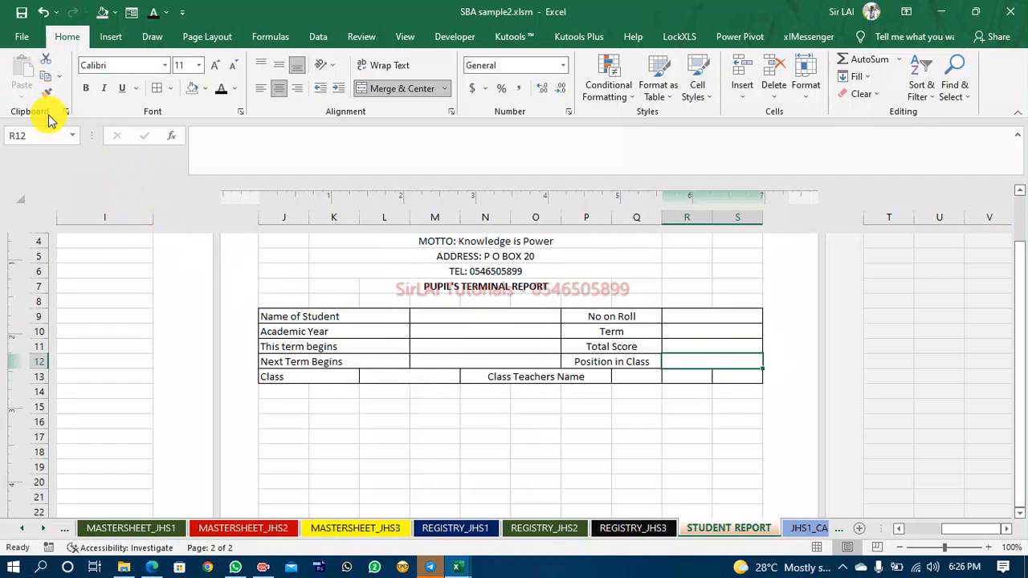
Merge and centre cells Q13 to S13 for the class teacher's name.
click(636, 375)
key(shift+Right)
key(shift+Right)
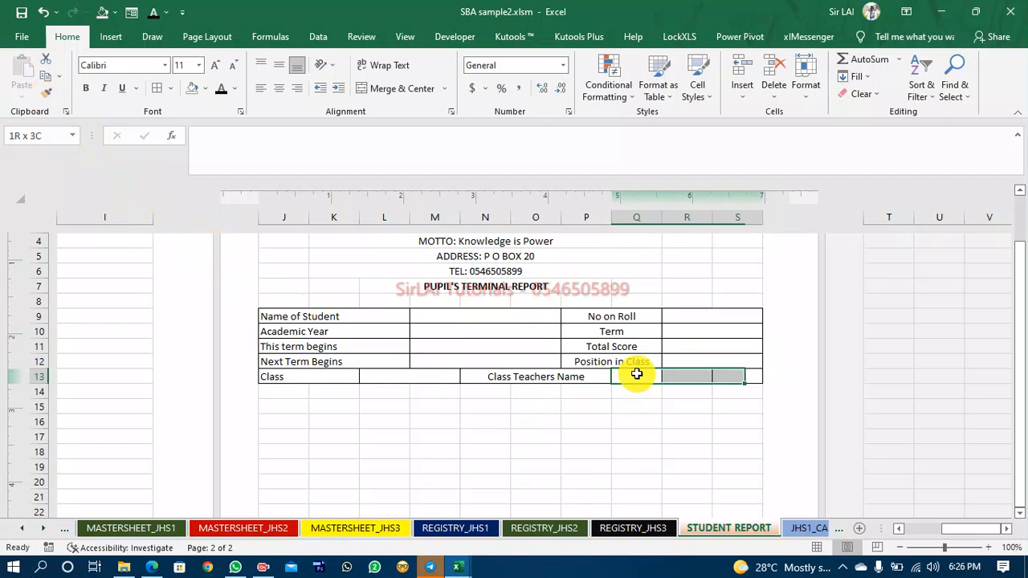
click(402, 89)
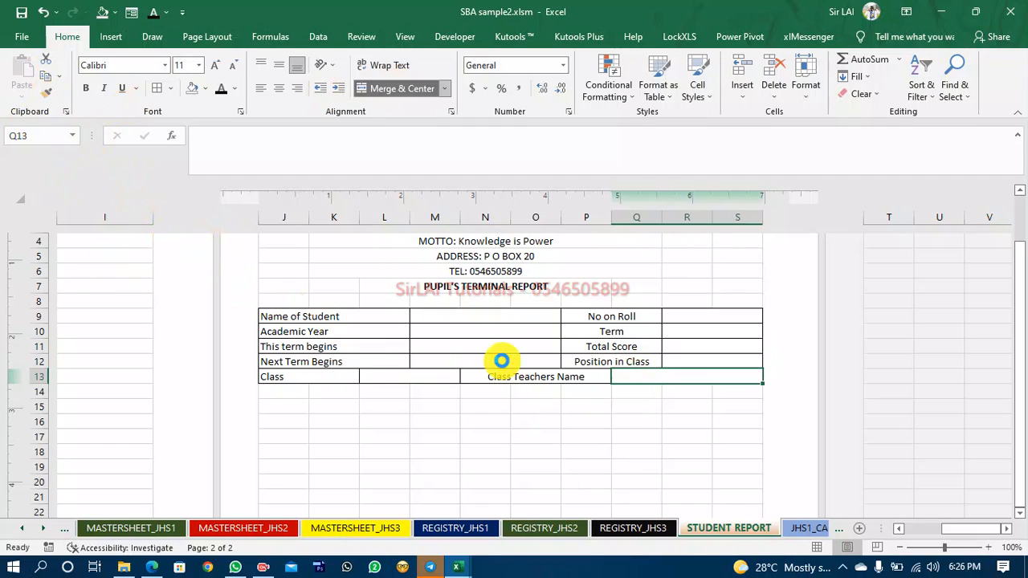
click(587, 410)
scroll(570, 426, up, 3)
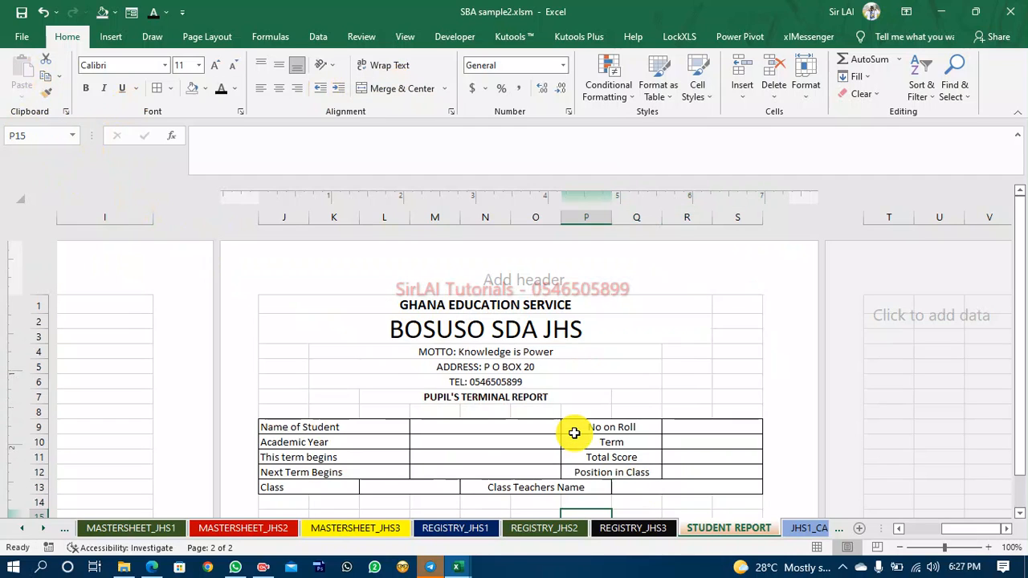
Merge and centre the GHANA EDUCATION SERVICE heading across cells J1 to S1.
click(515, 306)
key(shift+Right)
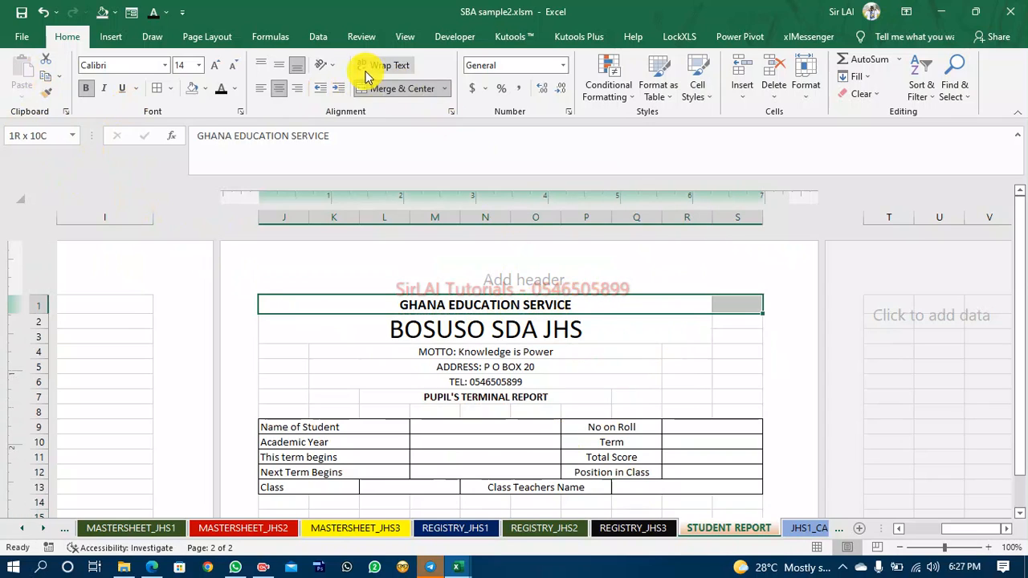
click(398, 89)
click(445, 328)
click(375, 303)
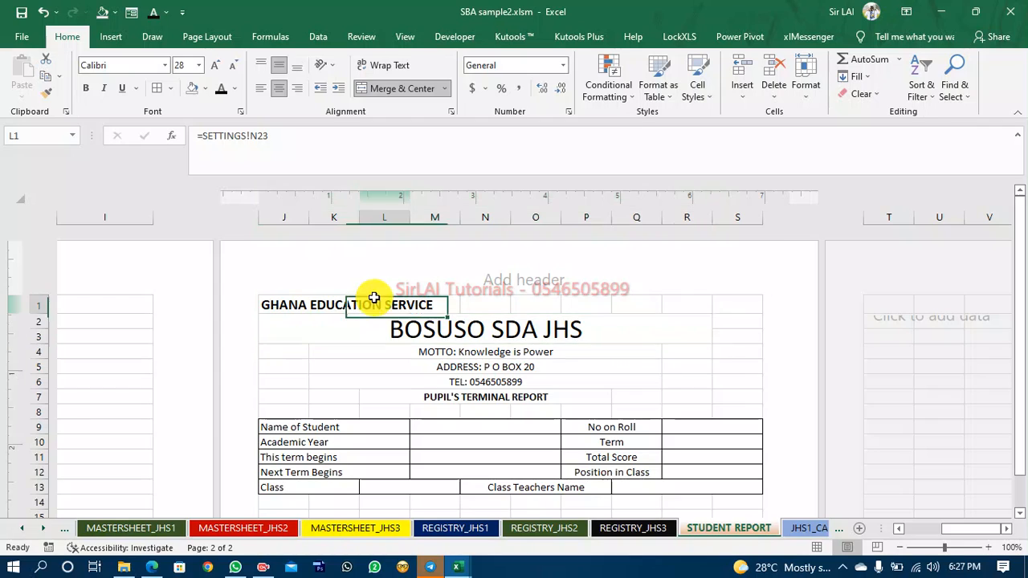
key(Left)
key(Left)
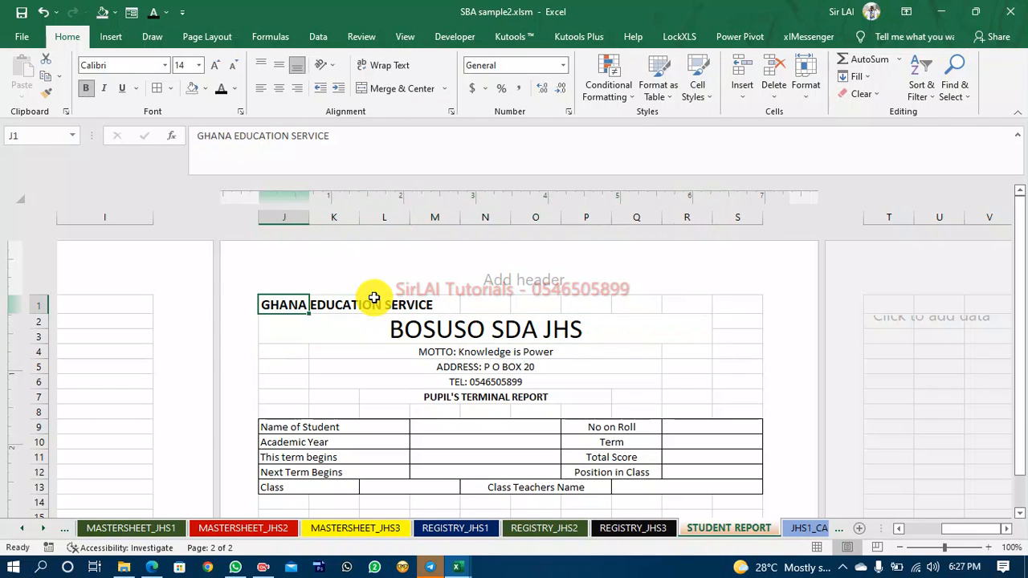
key(shift+Right)
key(shift+Right)
key(shift+Right)
key(shift+Right)
key(shift+Right)
key(shift+Right)
key(shift+Right)
key(shift+Right)
key(shift+Right)
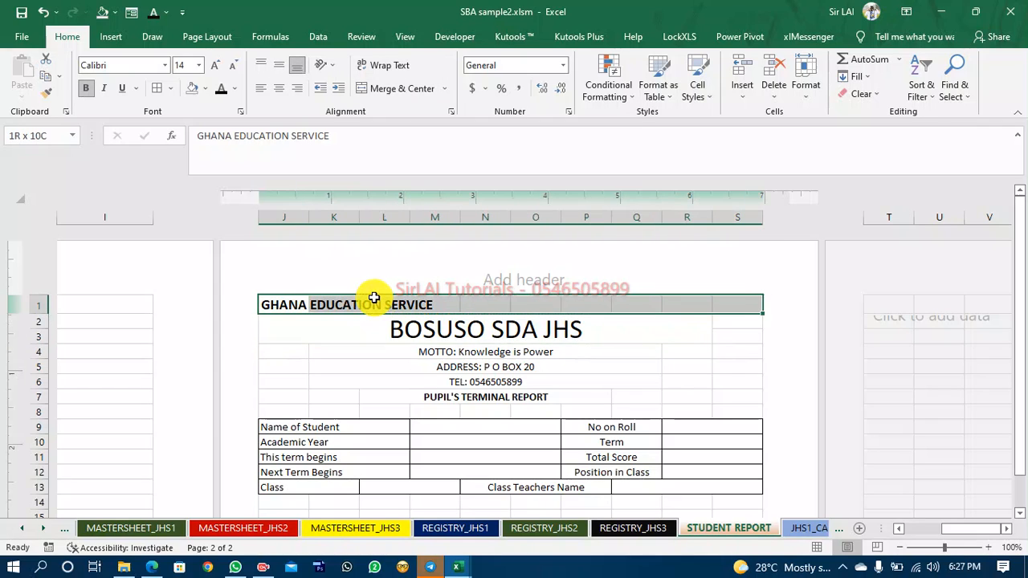
click(414, 94)
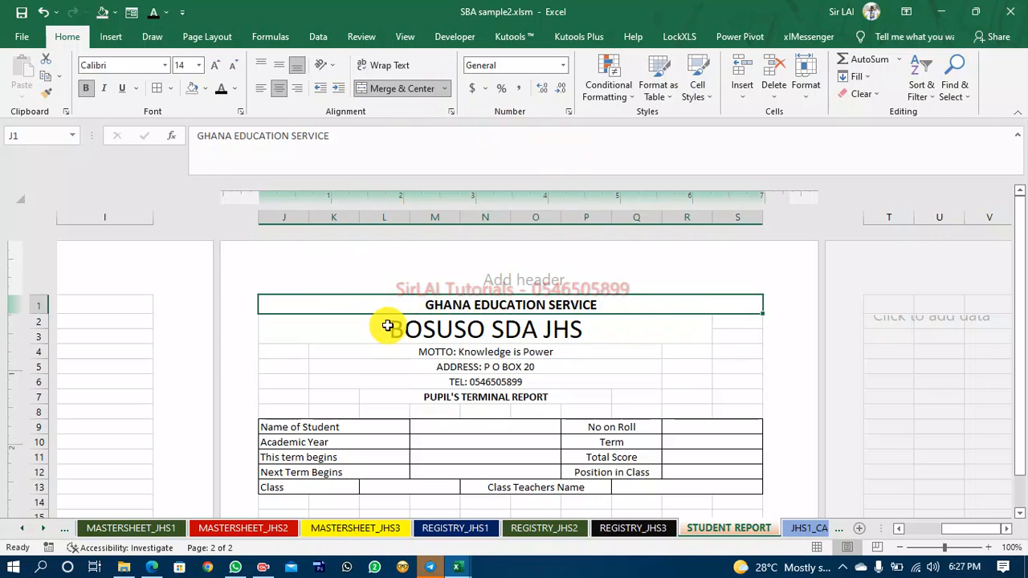
Merge and centre the BOSUSO SDA JHS title across rows 2 and 3, columns J to S.
click(378, 328)
key(shift+Right)
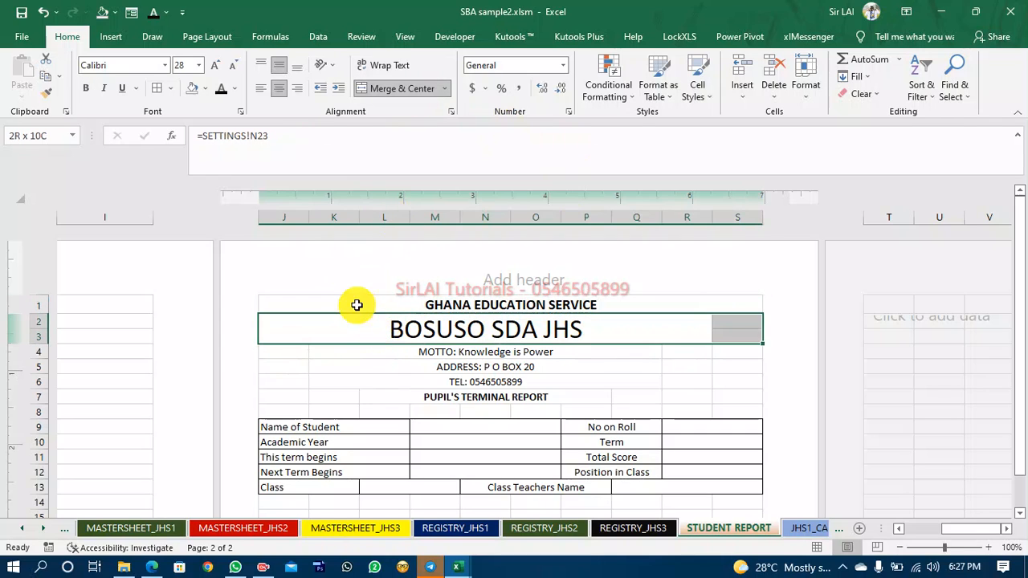
click(420, 83)
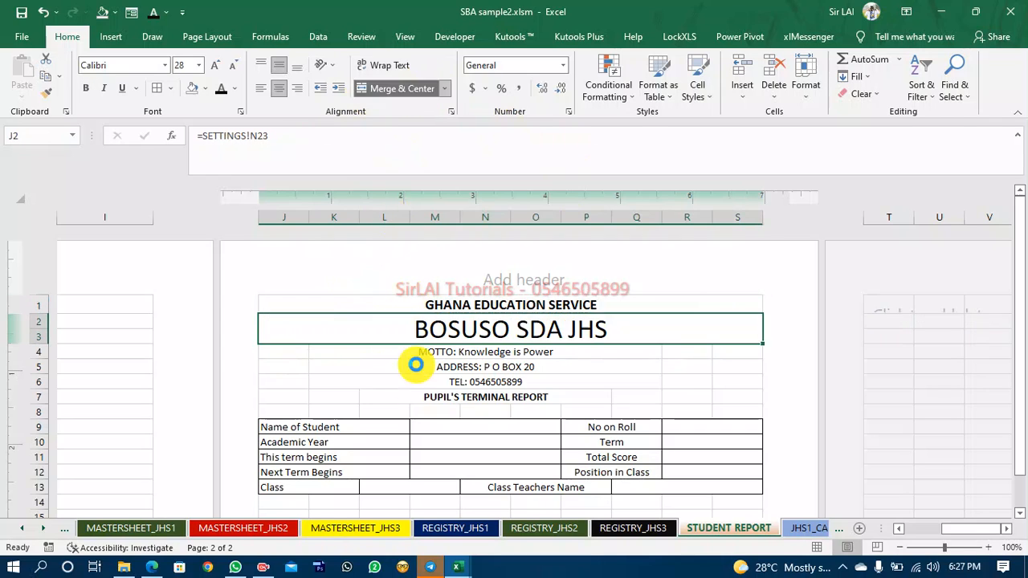
click(333, 350)
text(\)
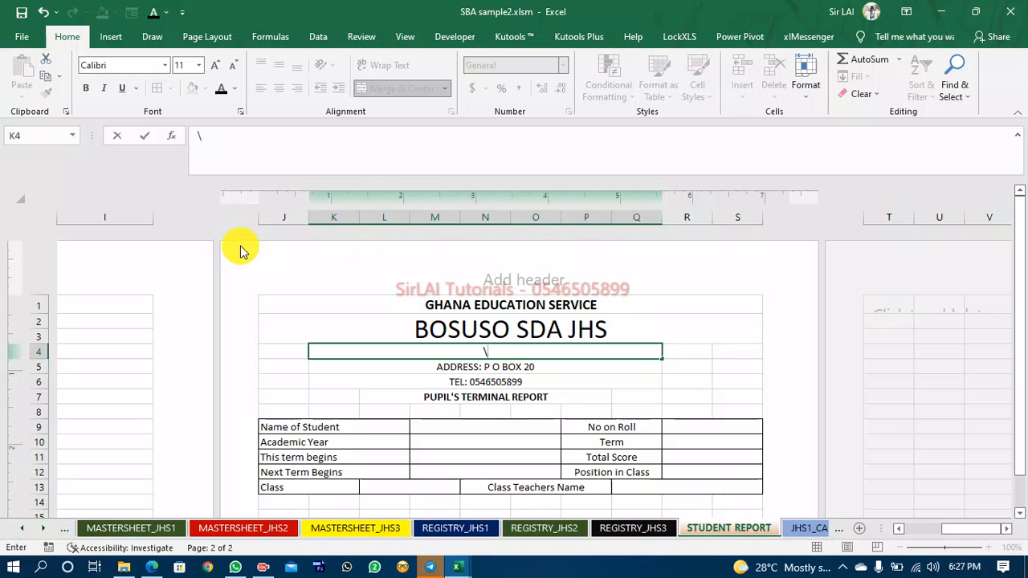
click(372, 379)
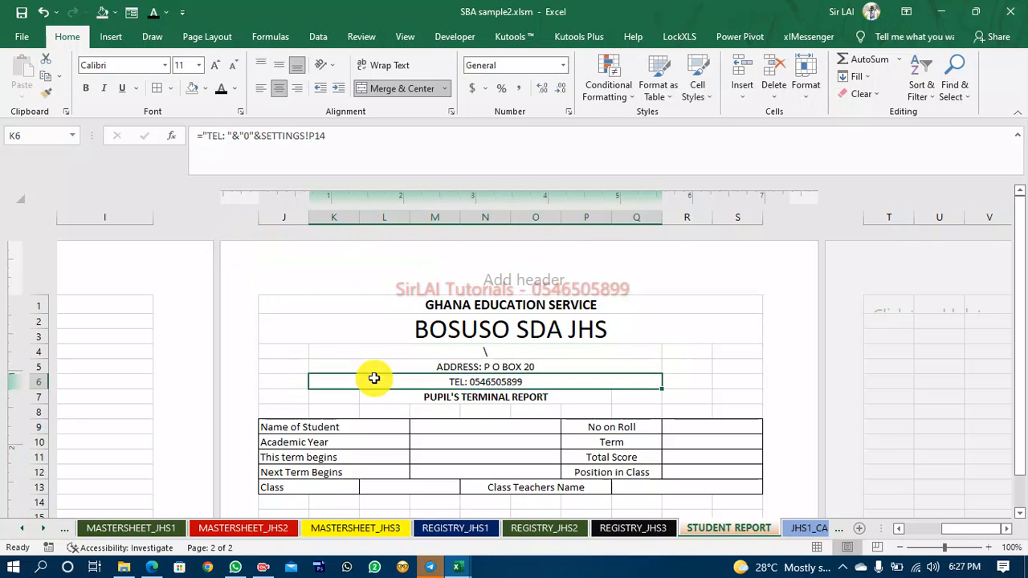
click(44, 12)
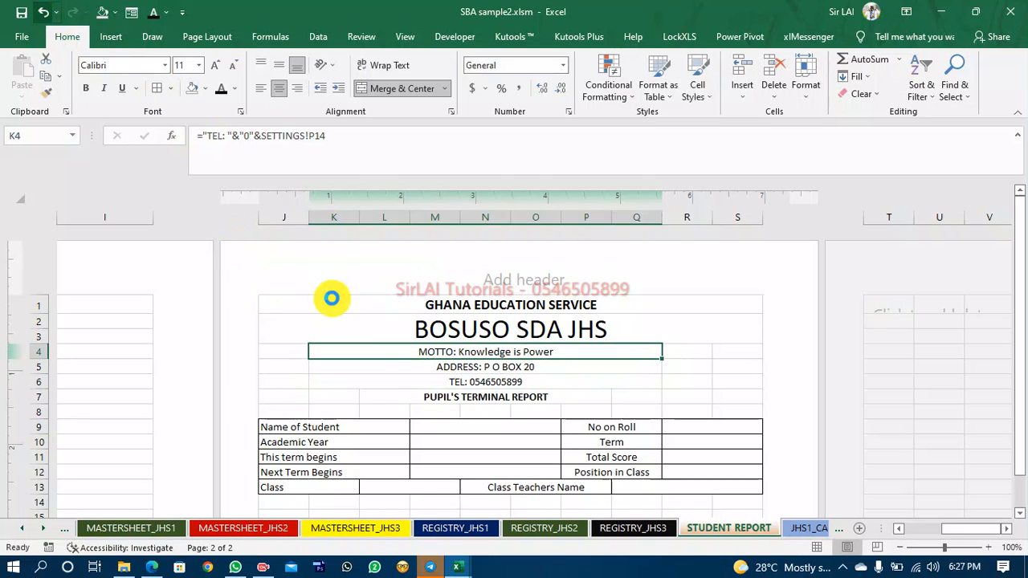
Unmerge the motto line and copy the motto formula into spare cell T4.
click(377, 382)
click(372, 354)
click(433, 90)
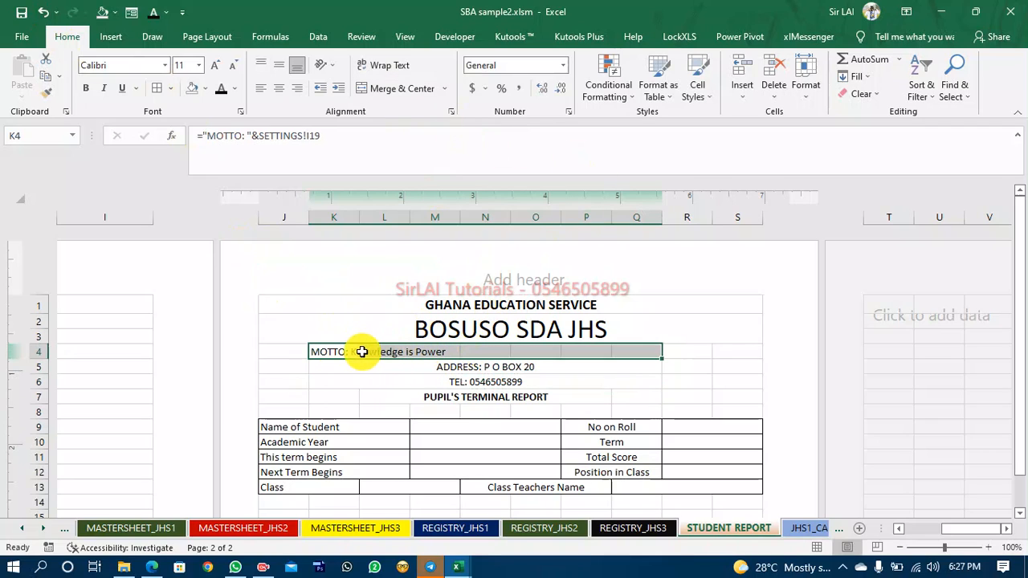
click(332, 351)
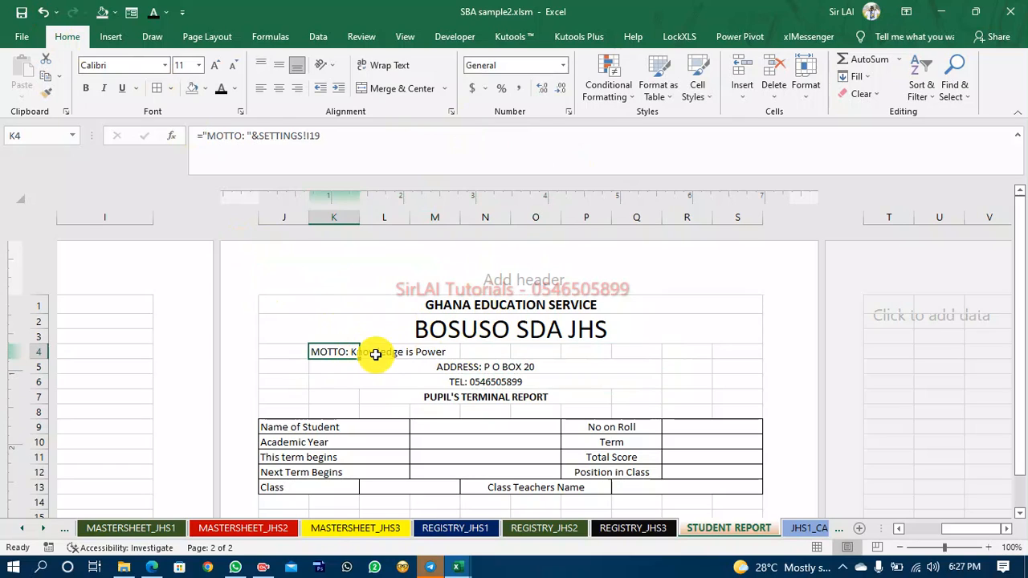
key(ctrl+c)
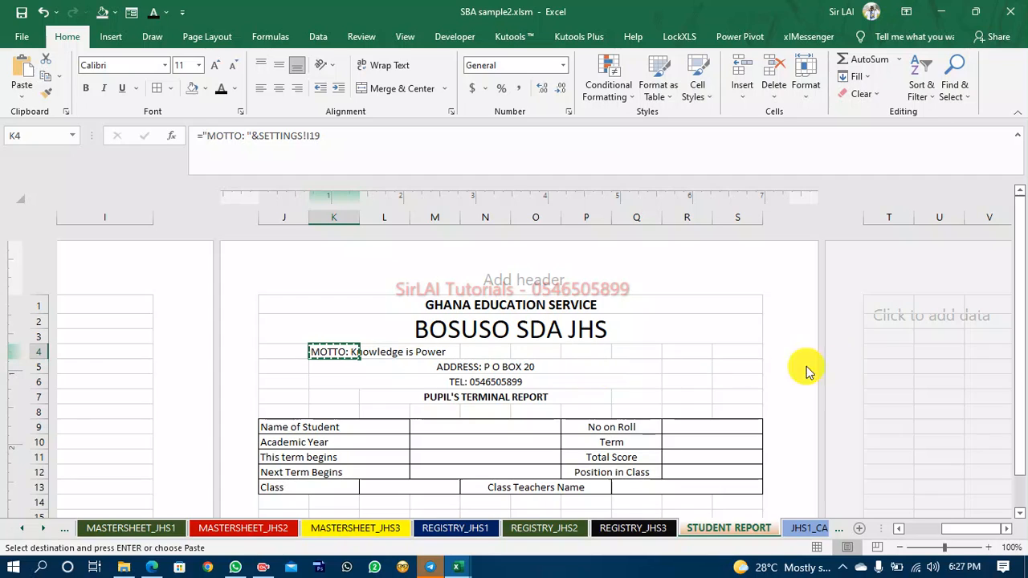
click(887, 350)
key(Return)
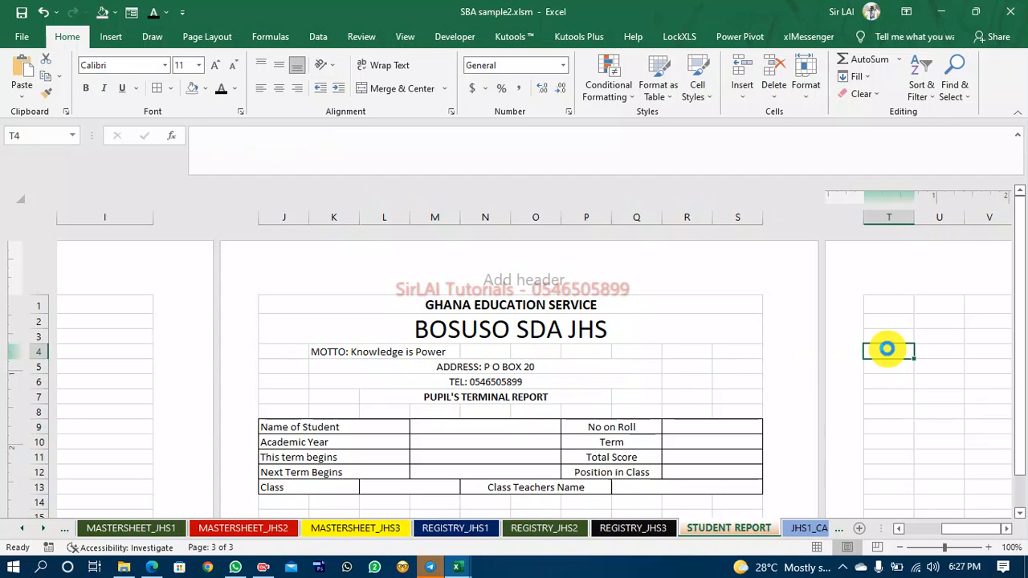
Merge and centre L4 to Q4, then paint that format onto the address row with Format Painter.
click(385, 352)
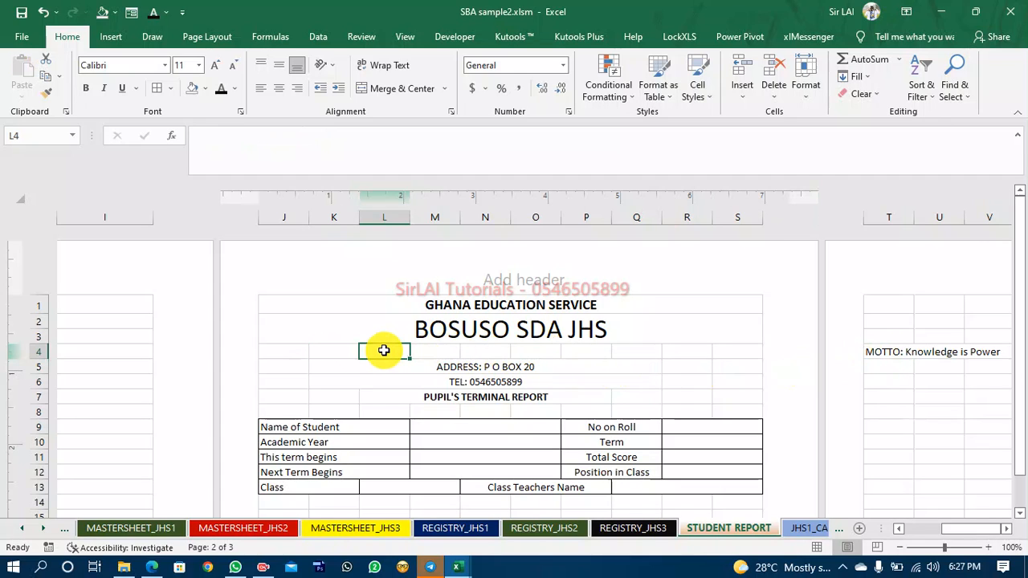
key(shift+Right)
key(shift+Right)
key(shift+Right)
key(shift+Right)
key(shift+Right)
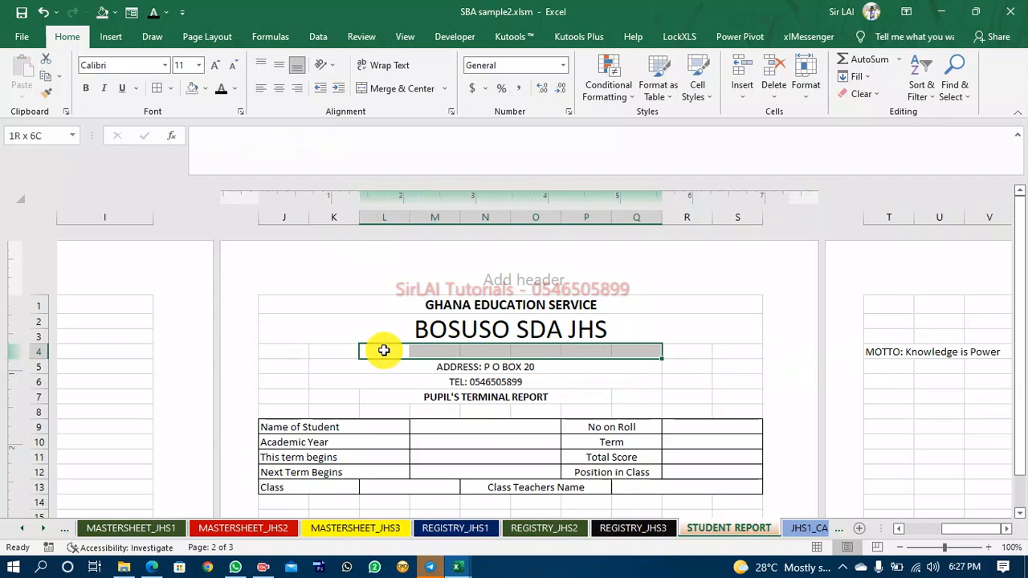
click(392, 87)
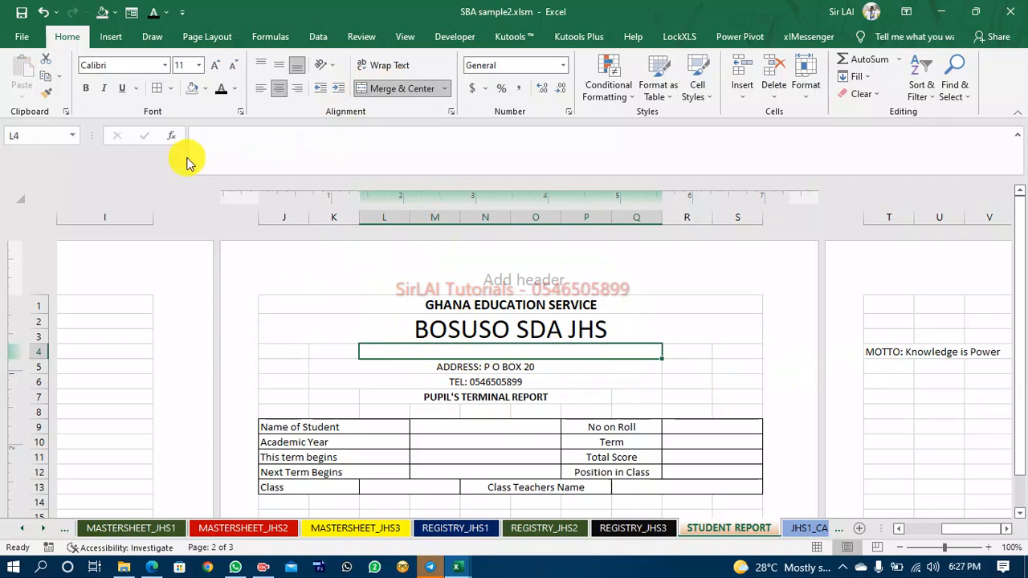
click(46, 94)
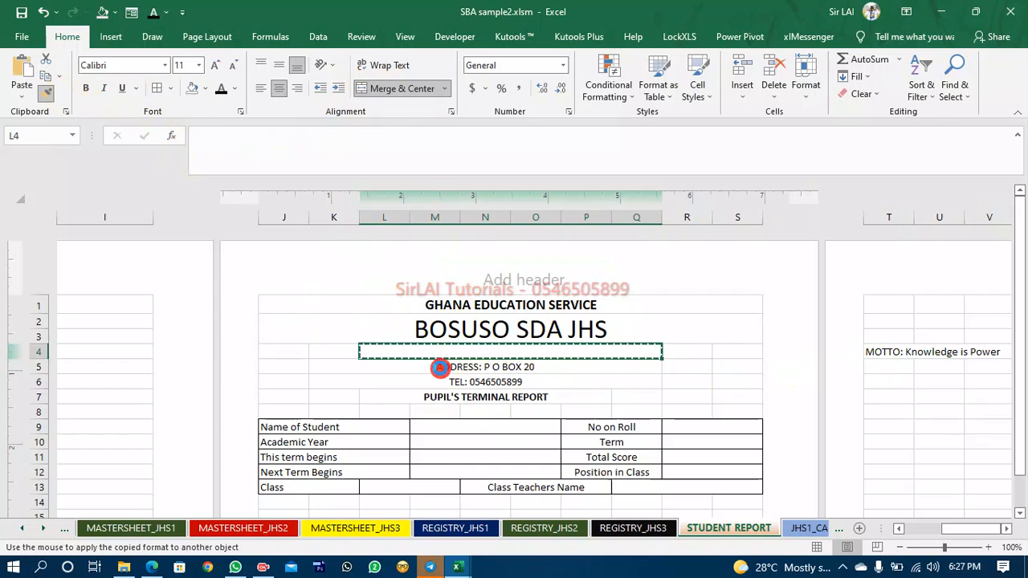
click(439, 367)
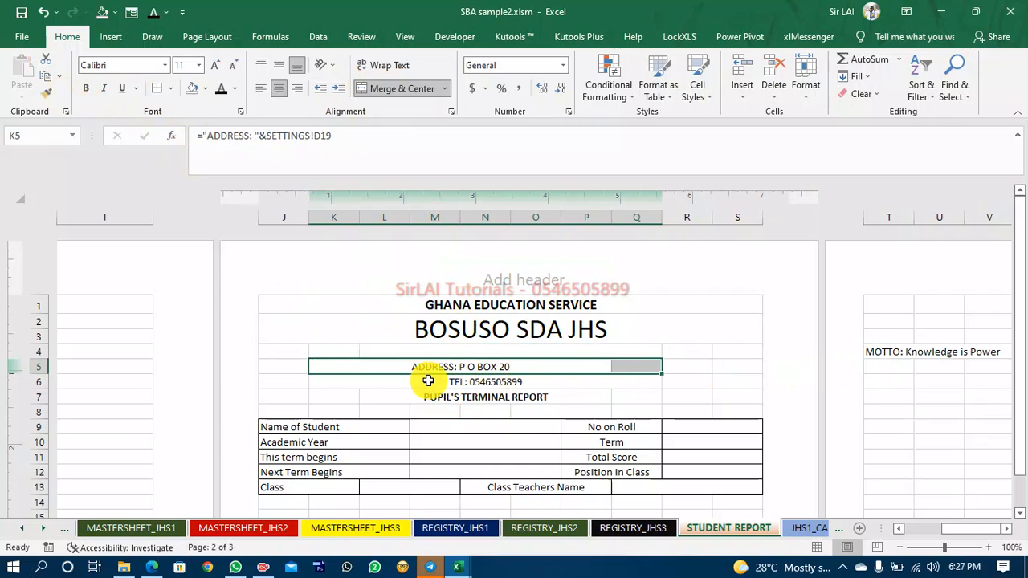
Copy the address formula into spare cell T5.
click(384, 367)
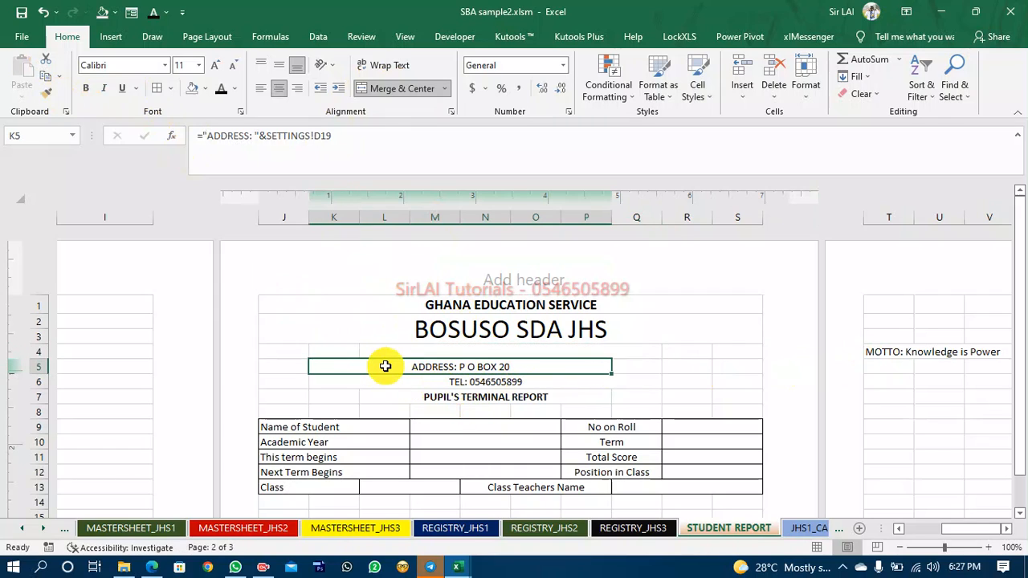
key(ctrl+c)
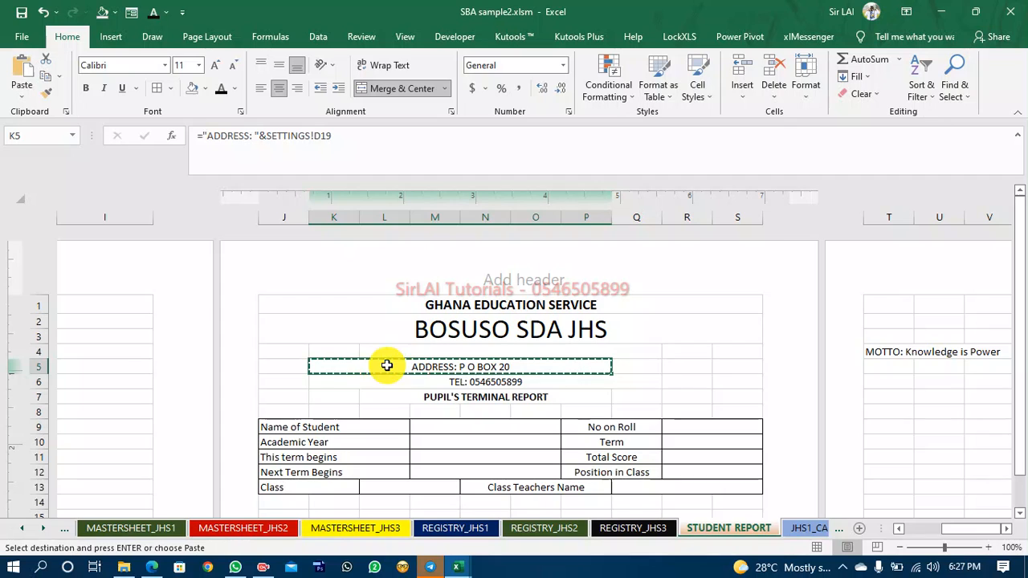
click(897, 366)
key(ctrl+v)
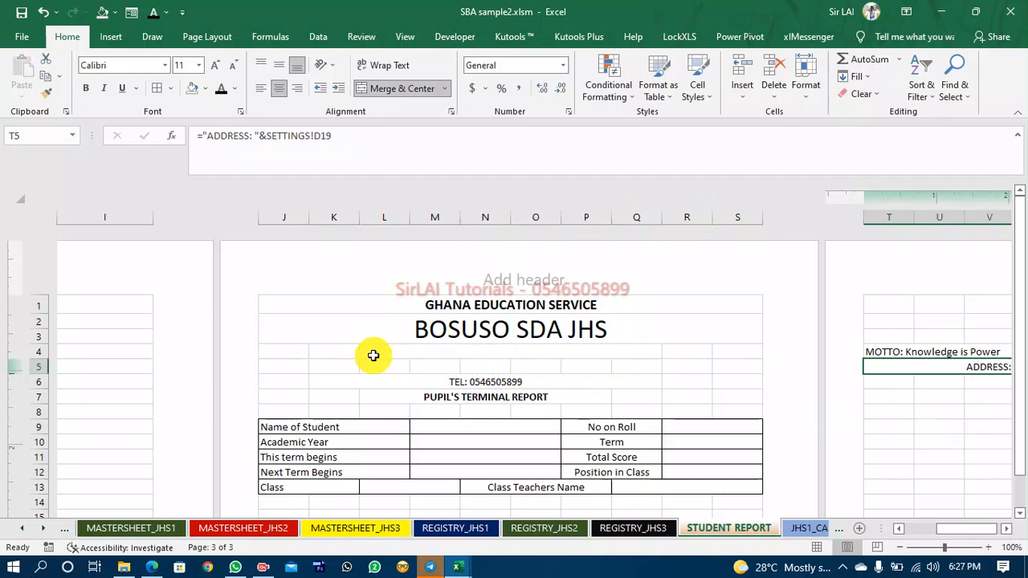
Merge and centre cells L5 to Q5 for the address line.
click(395, 367)
key(shift+Right)
key(shift+Right)
key(shift+Right)
key(shift+Right)
key(shift+Right)
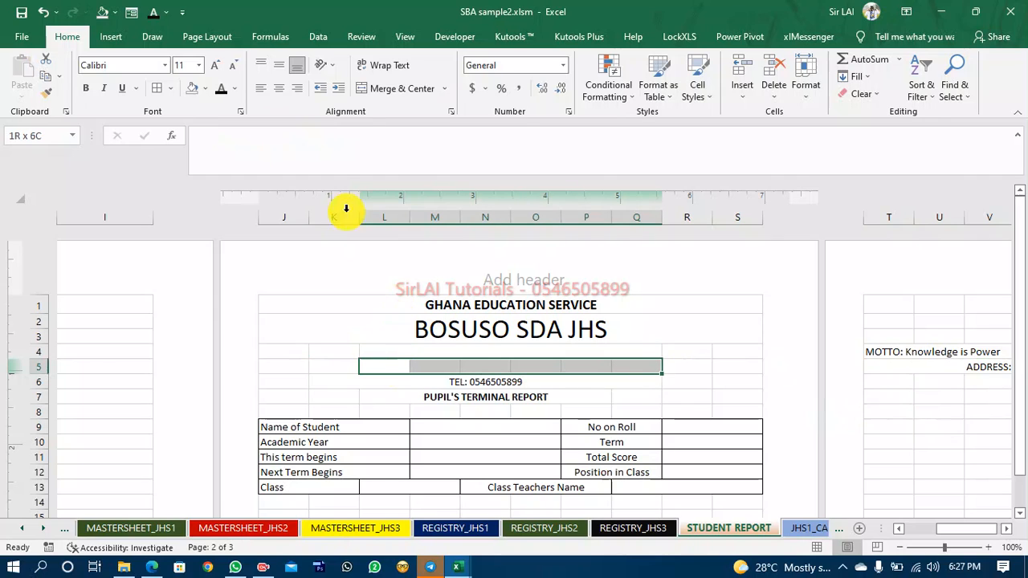
click(399, 88)
Move the motto from T4 into L4, accepting the unmerge, and merge and centre it across L4 to Q4.
click(892, 351)
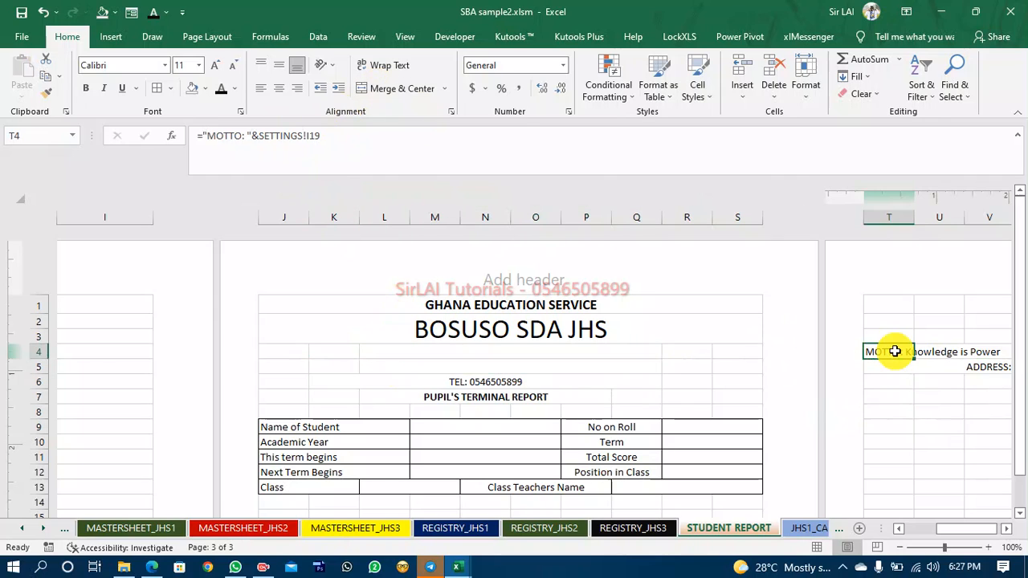
key(ctrl+x)
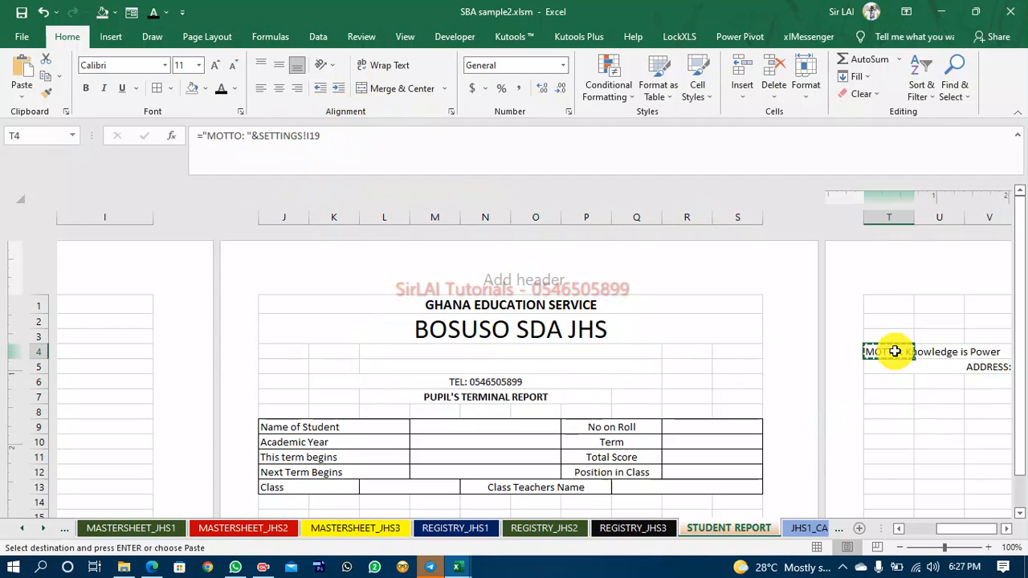
click(555, 348)
key(ctrl+v)
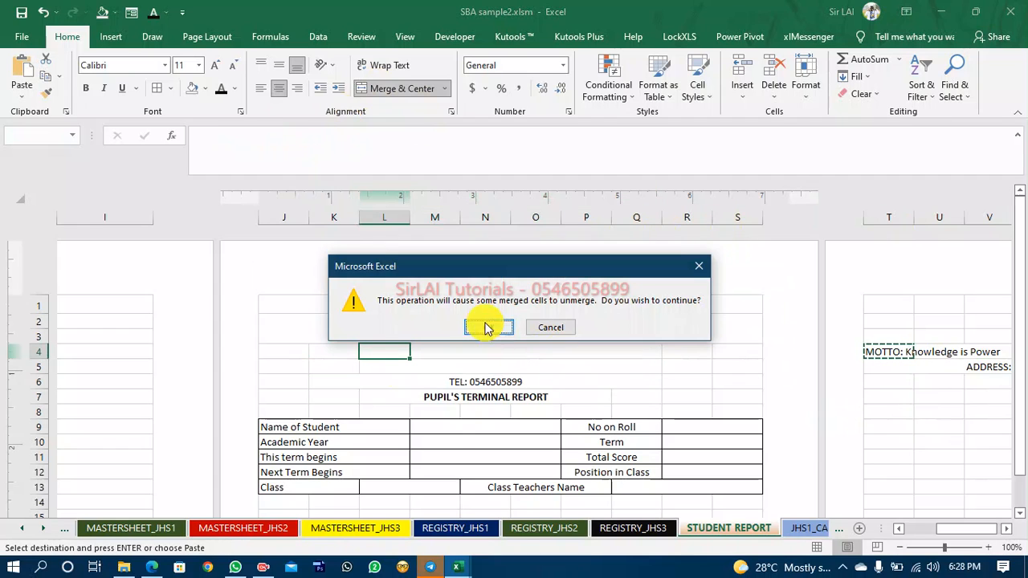
click(487, 328)
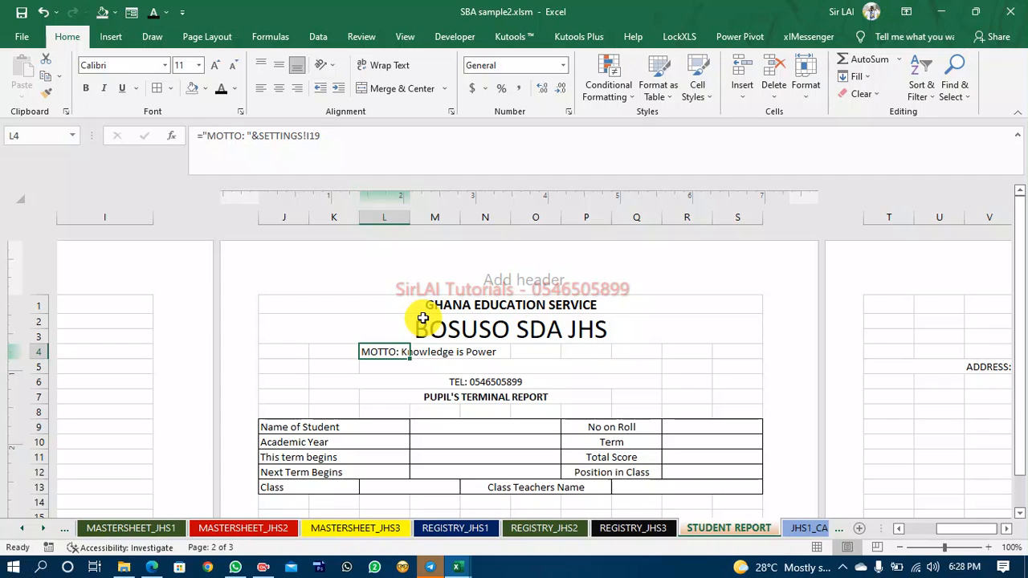
key(shift+Right)
key(shift+Right)
key(shift+Right)
key(shift+Right)
key(shift+Right)
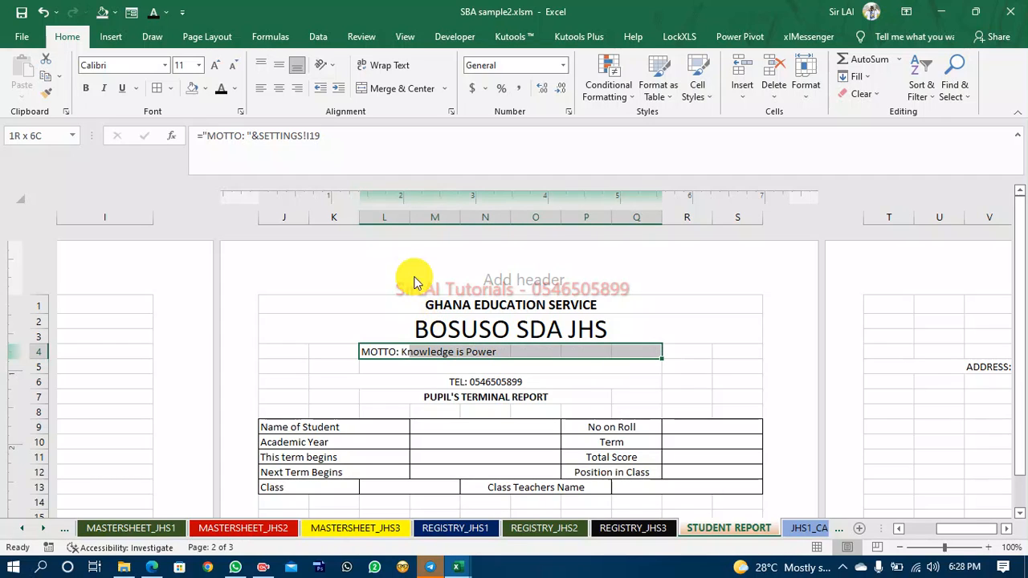
click(396, 88)
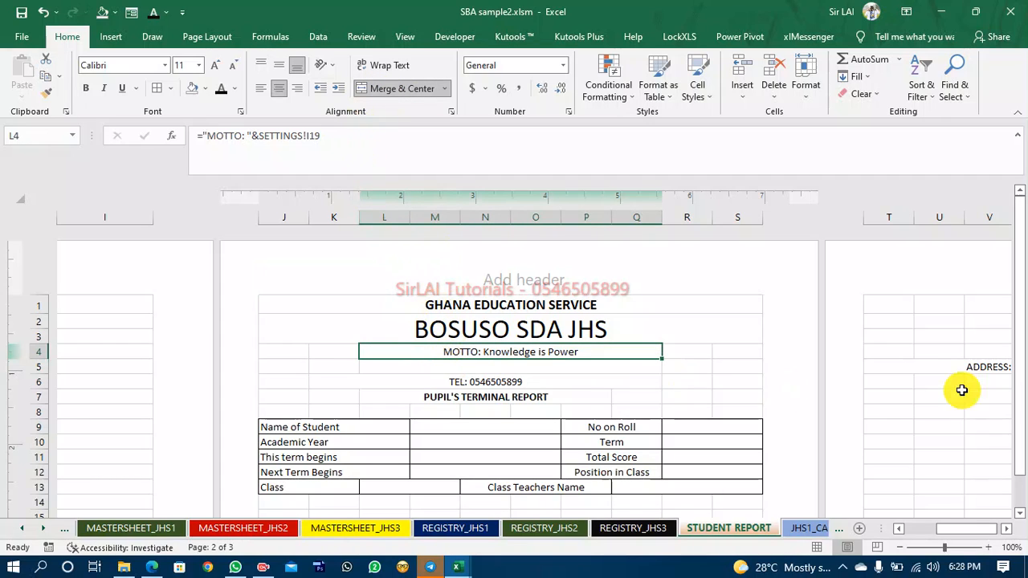
Move the address from T5 into the merged L5 to Q5 range.
click(966, 365)
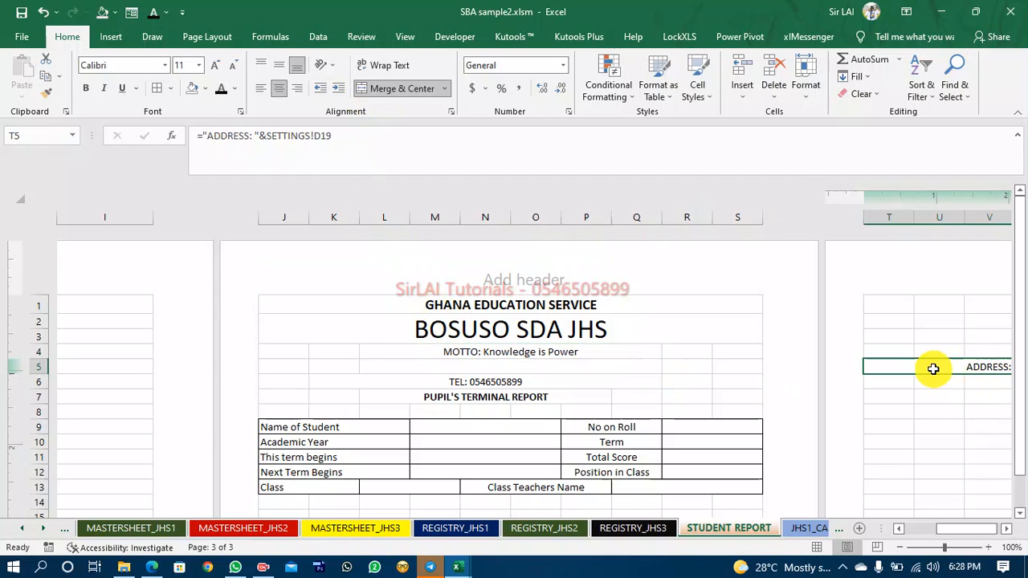
key(ctrl+x)
click(510, 366)
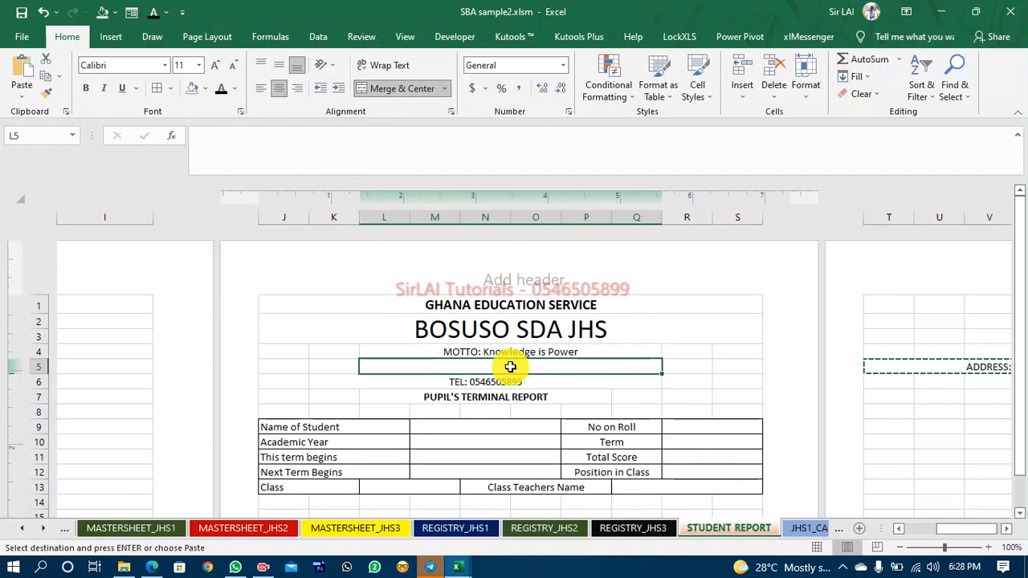
key(ctrl+v)
Re-merge and centre the telephone line across cells K6 to R6.
click(574, 399)
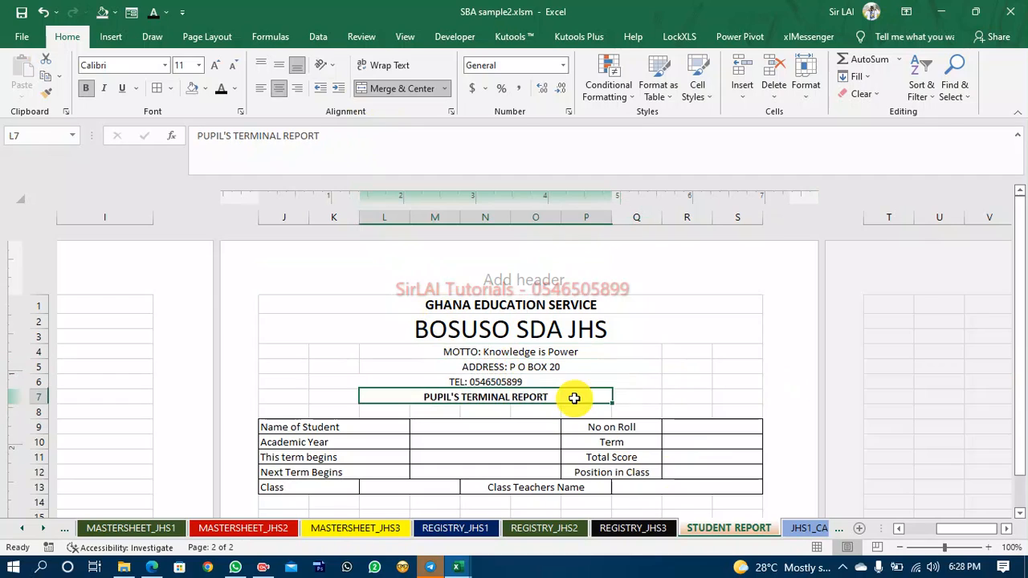
click(521, 381)
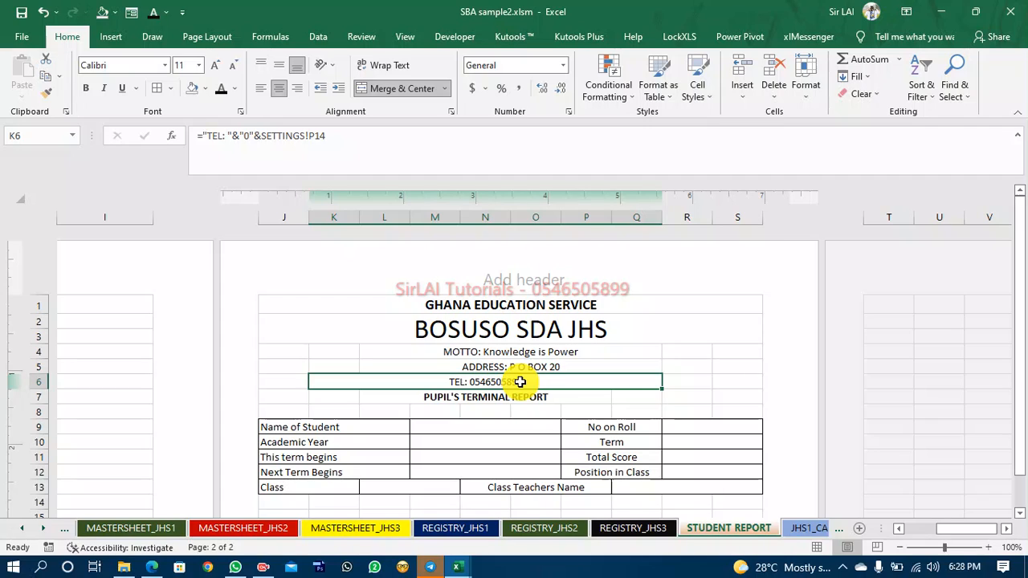
key(shift+Right)
click(395, 88)
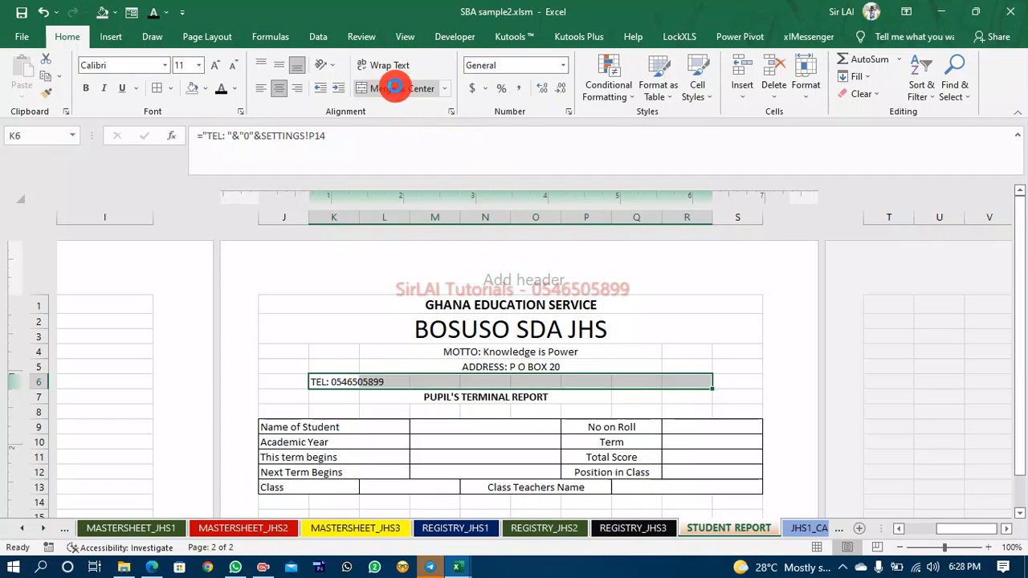
click(394, 89)
click(413, 397)
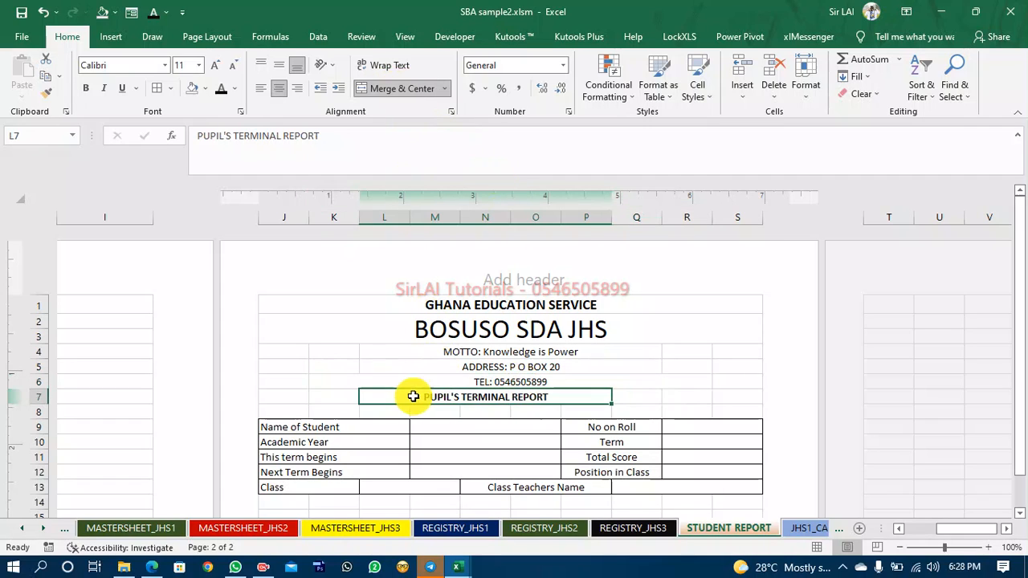
Merge and centre the PUPIL'S TERMINAL REPORT banner across cells L7 to Q7.
key(shift+Right)
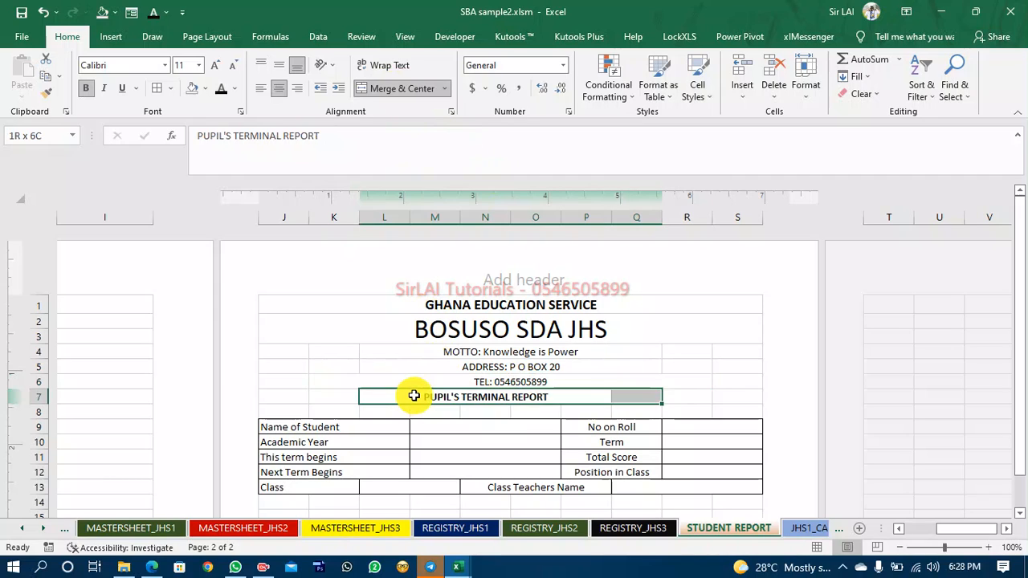
click(394, 89)
click(397, 88)
click(723, 379)
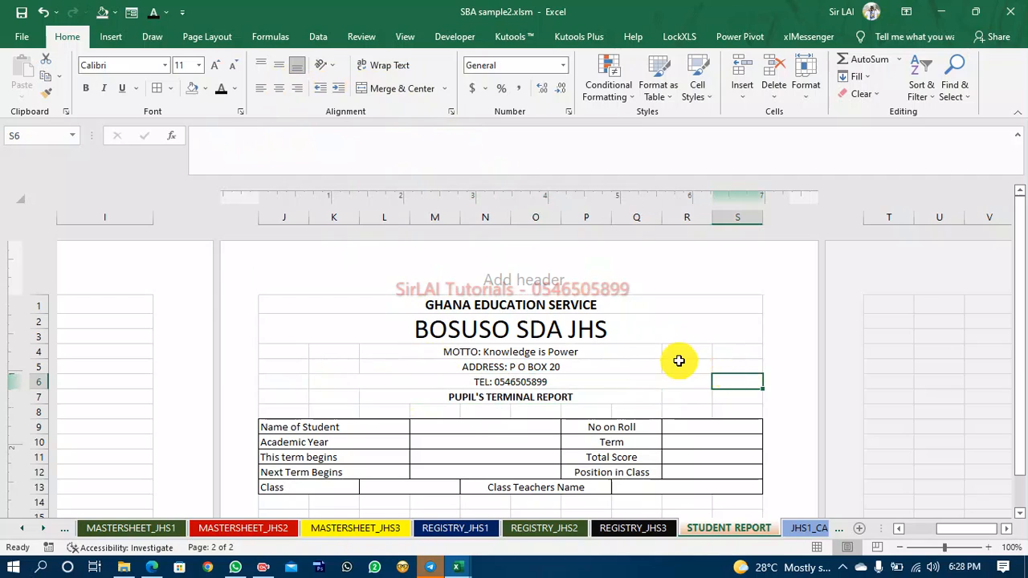
Examine the reference report workbook's student details and subject score table layout.
scroll(678, 361, down, 3)
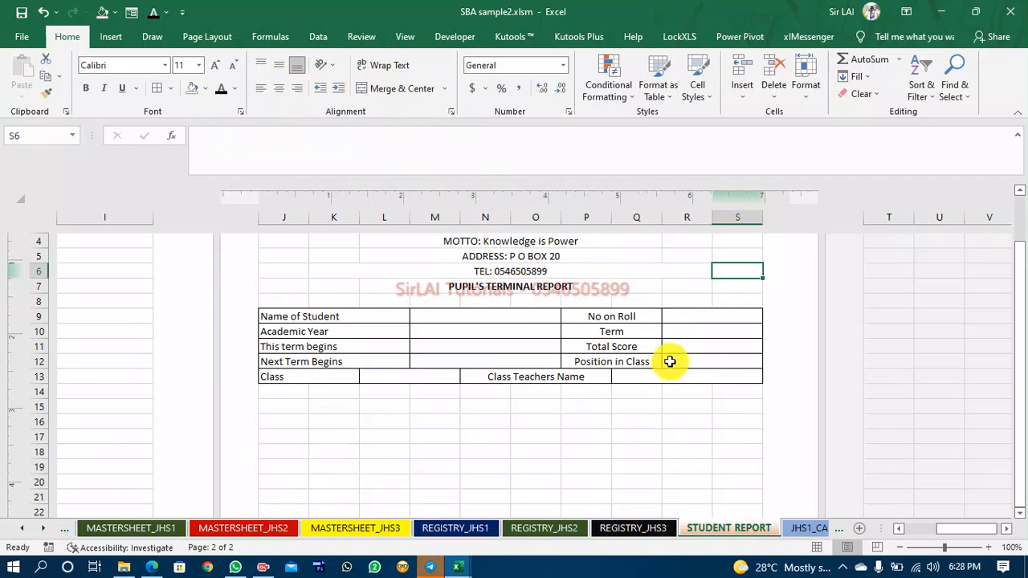
click(282, 423)
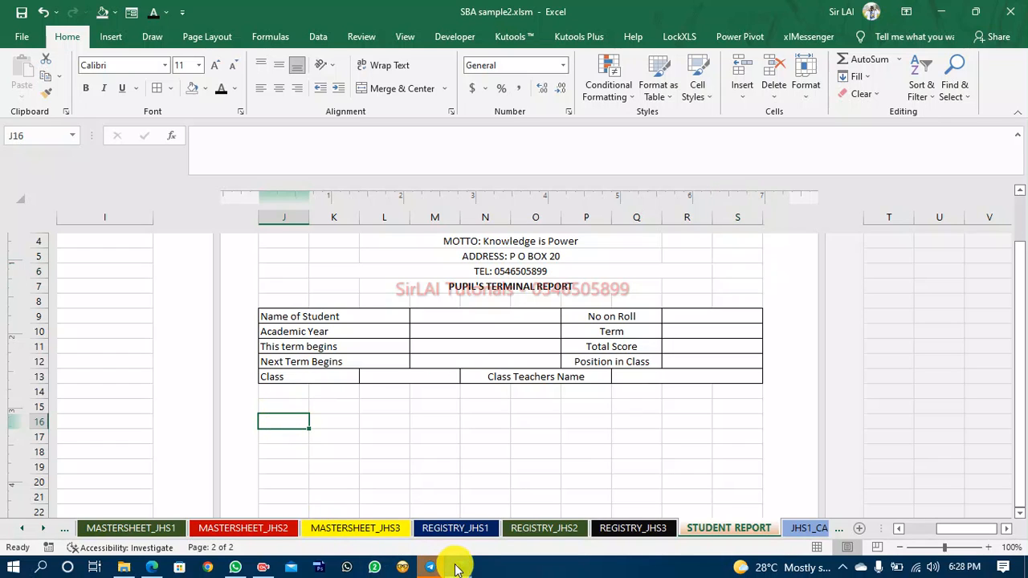
mouse_move(457, 567)
click(378, 506)
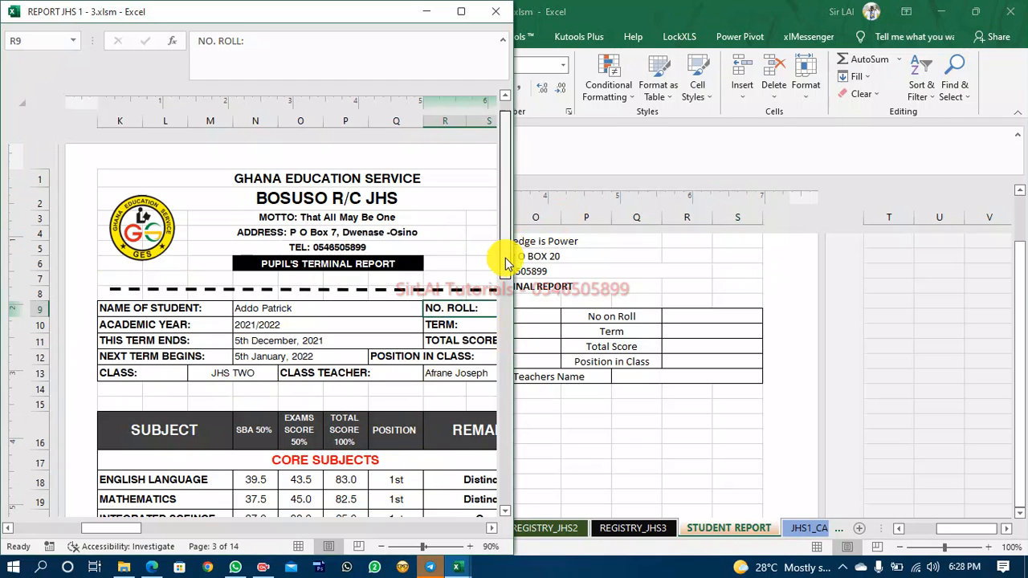
drag(507, 260, 506, 291)
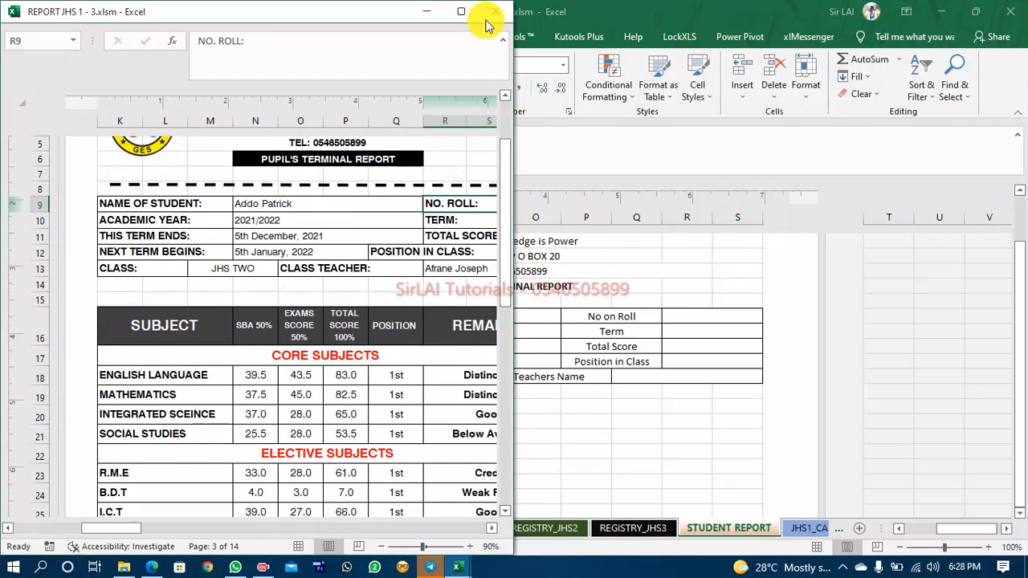
click(461, 11)
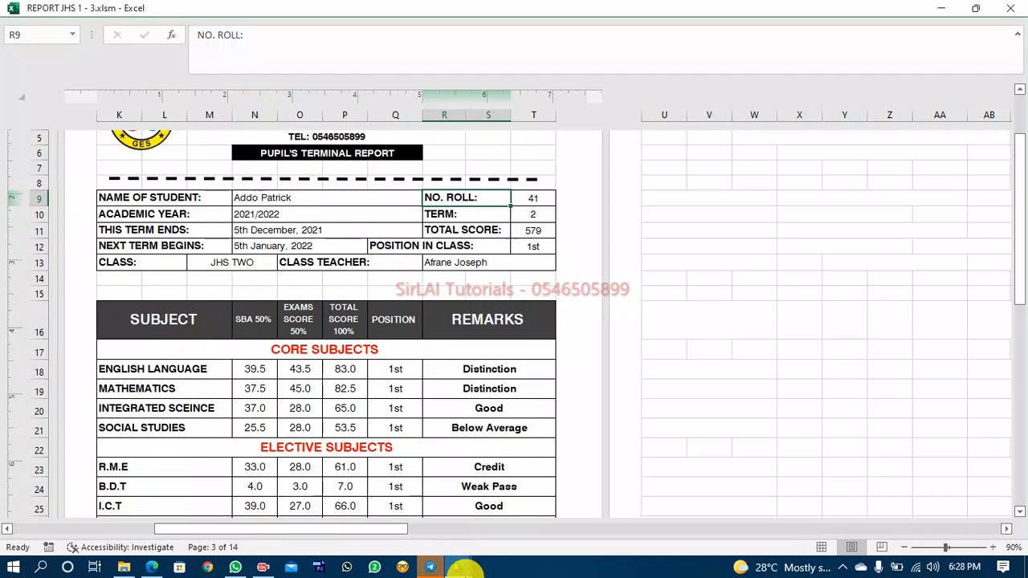
click(458, 569)
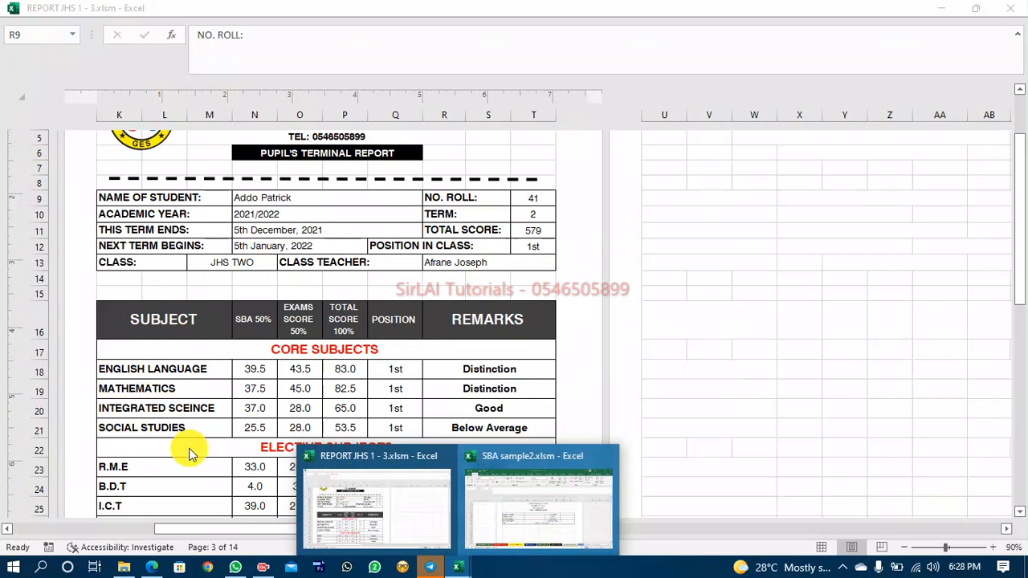
click(495, 475)
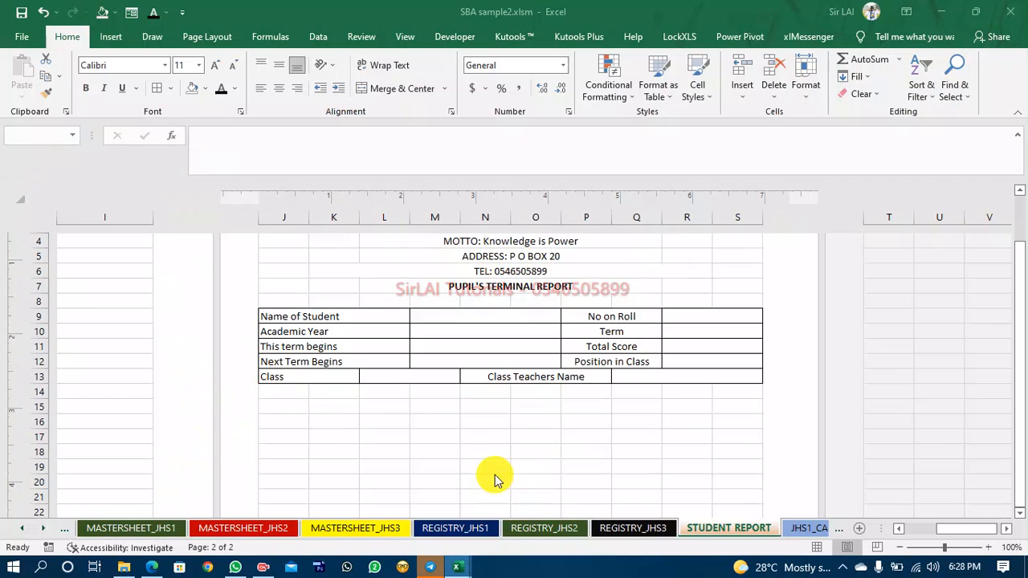
Apply all borders to the range J16 to S25 for the subject score table.
click(277, 409)
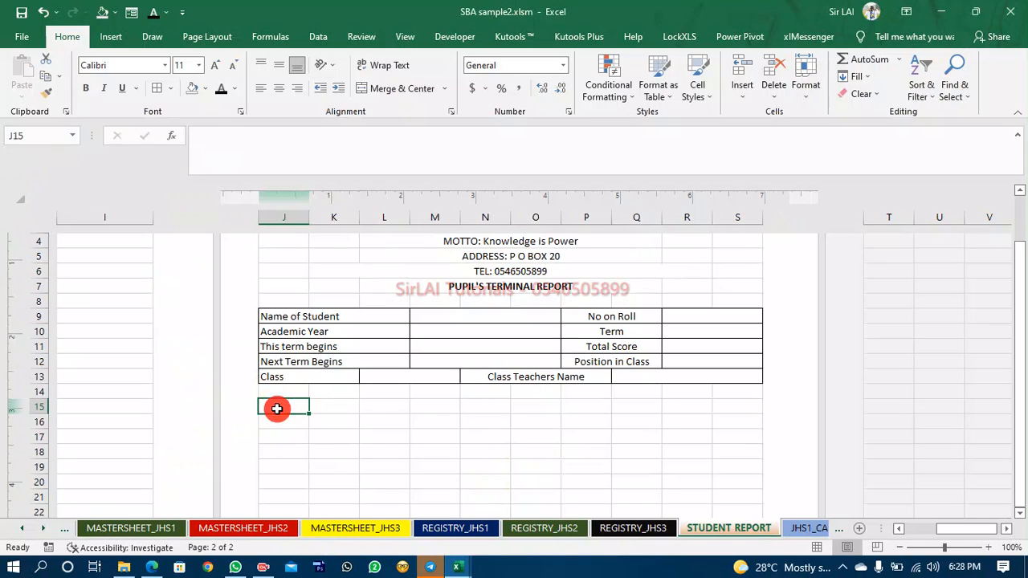
click(276, 419)
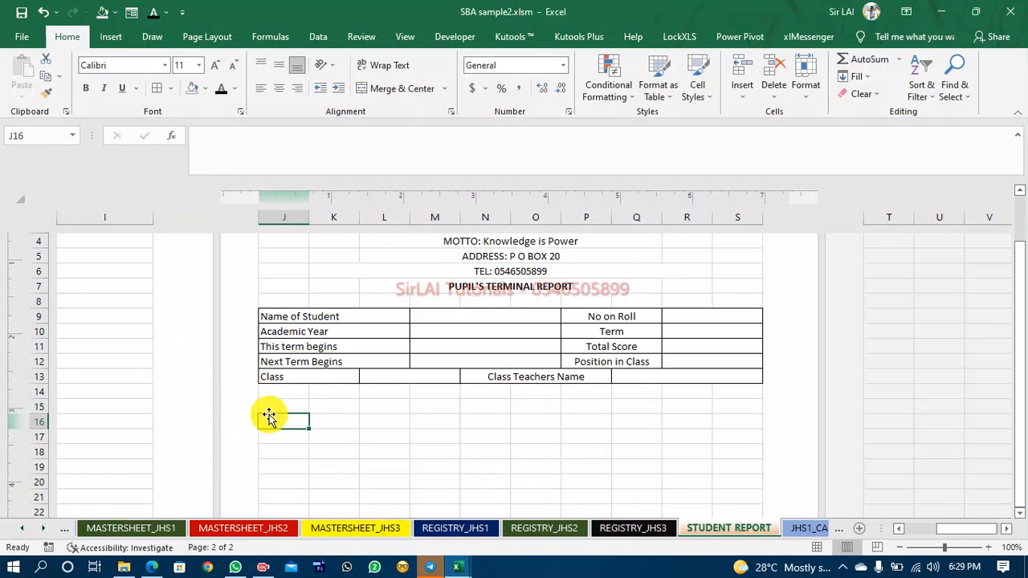
drag(269, 417, 283, 466)
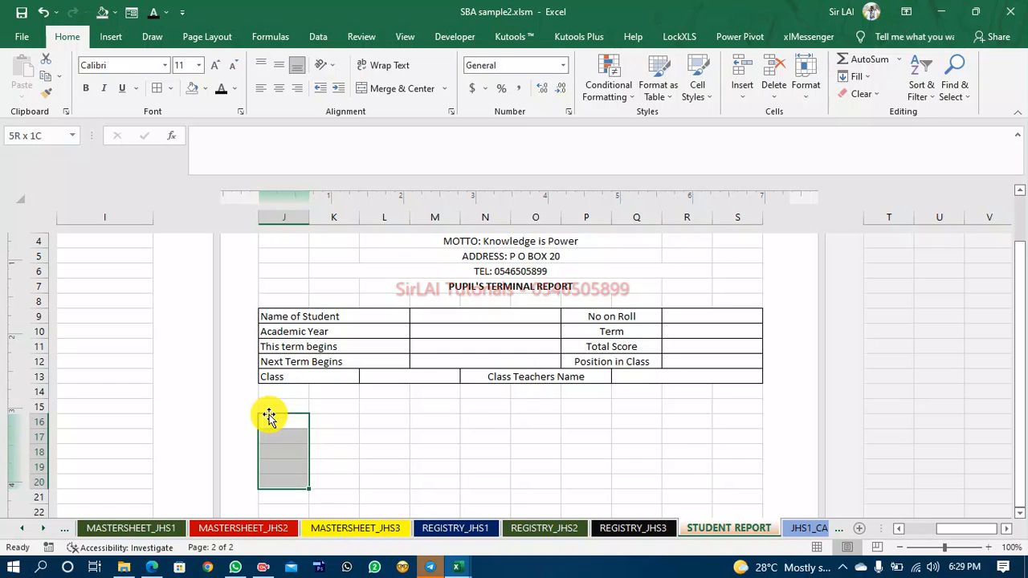
key(shift+Down)
key(shift+Down)
key(shift+Down)
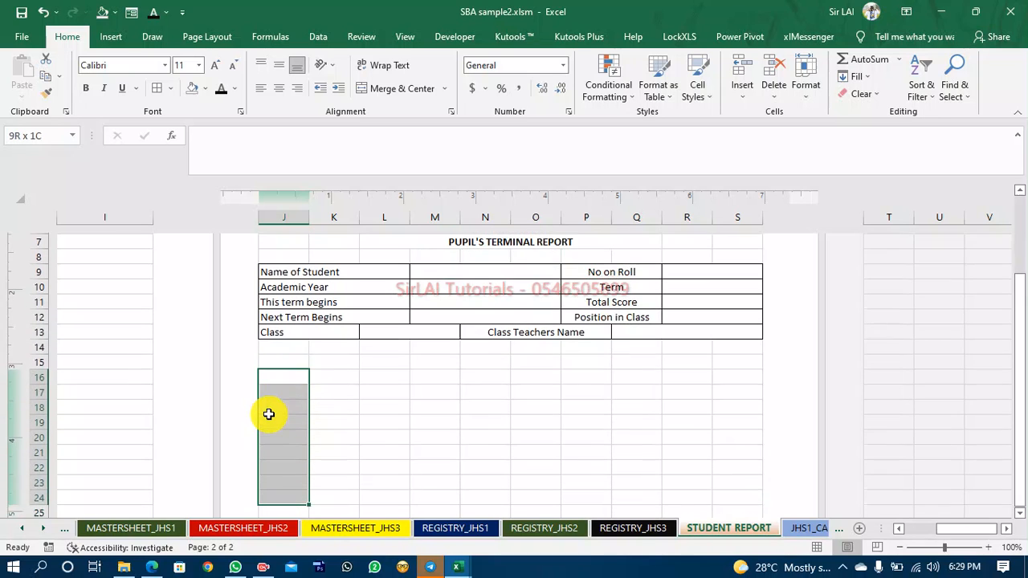
click(281, 366)
click(277, 377)
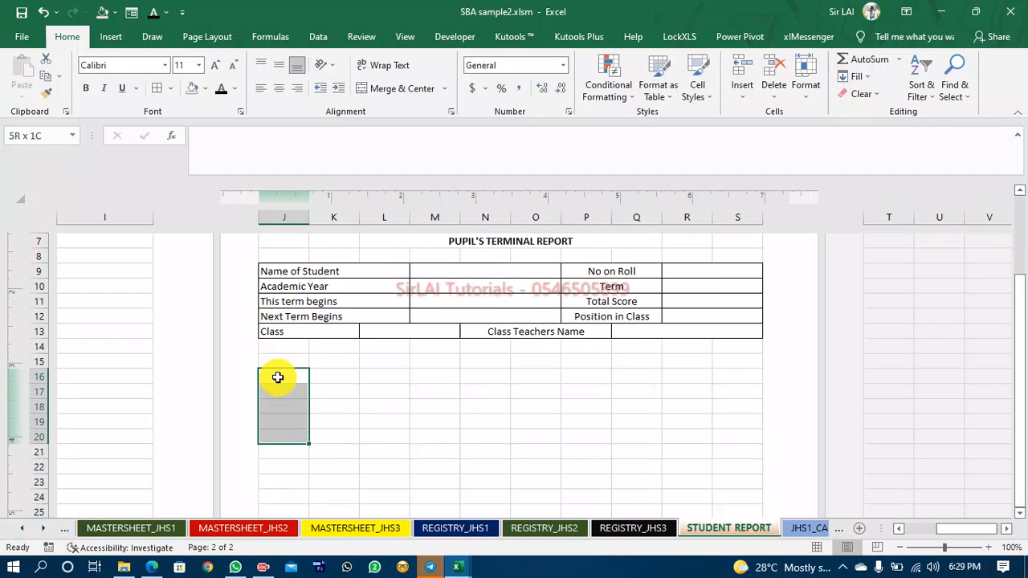
key(shift+Down)
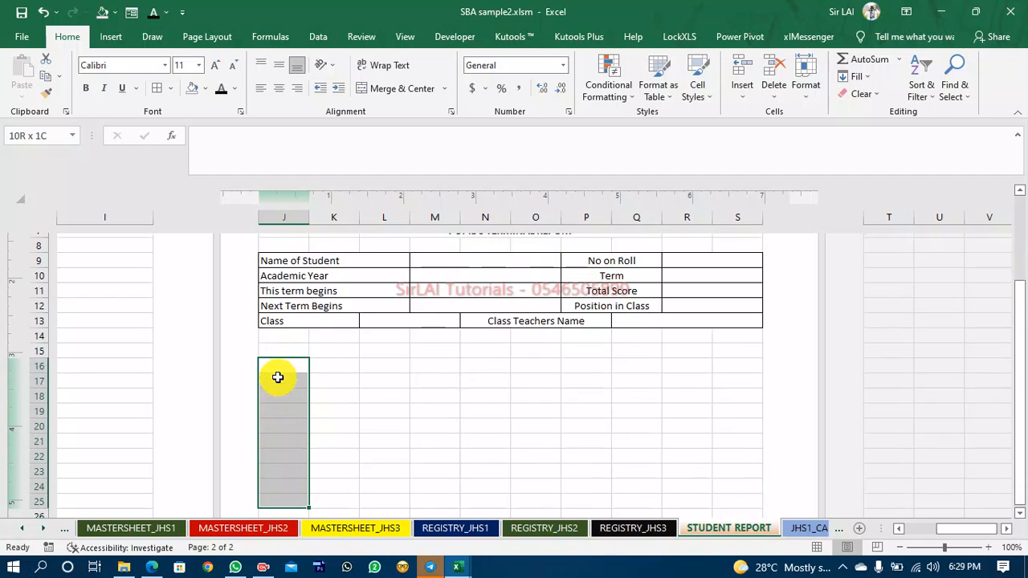
key(shift+Right)
key(shift+Right)
key(shift+Right)
key(shift+Right)
key(shift+Right)
key(shift+Right)
key(shift+Right)
key(shift+Right)
key(shift+Right)
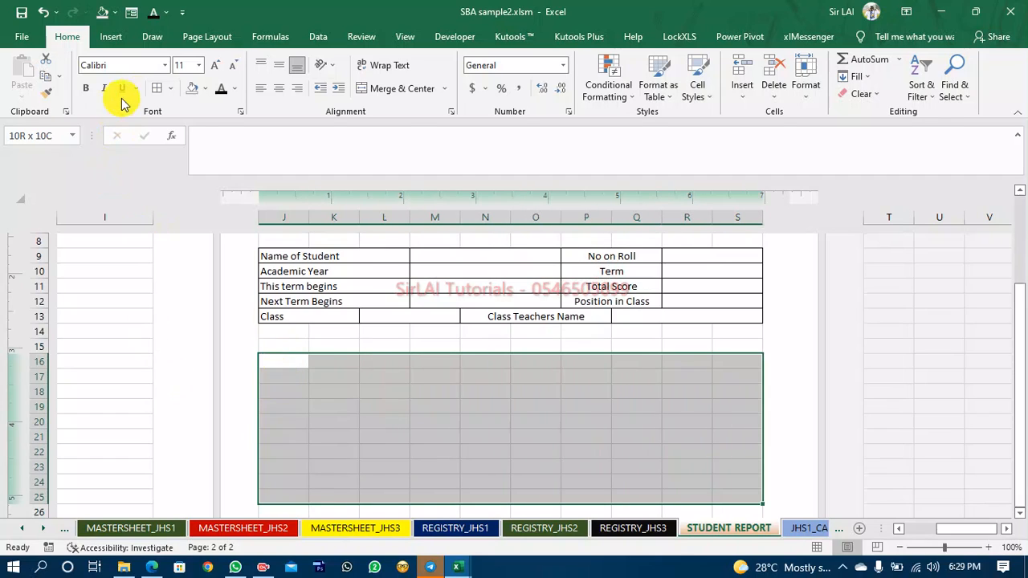
click(156, 88)
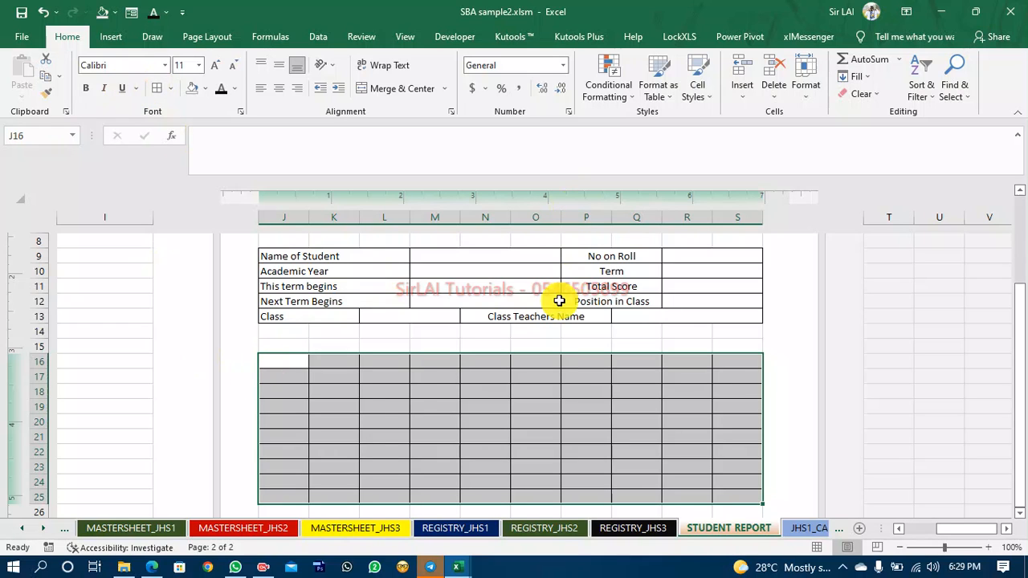
Check the reference report again, then merge and centre cells J16 to L16 for the subject column.
click(458, 568)
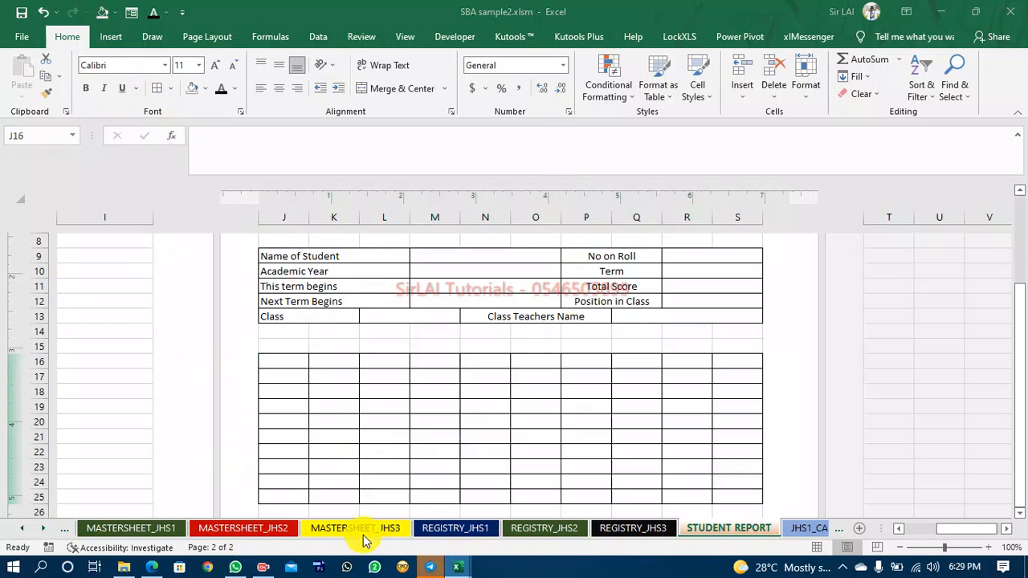
click(395, 511)
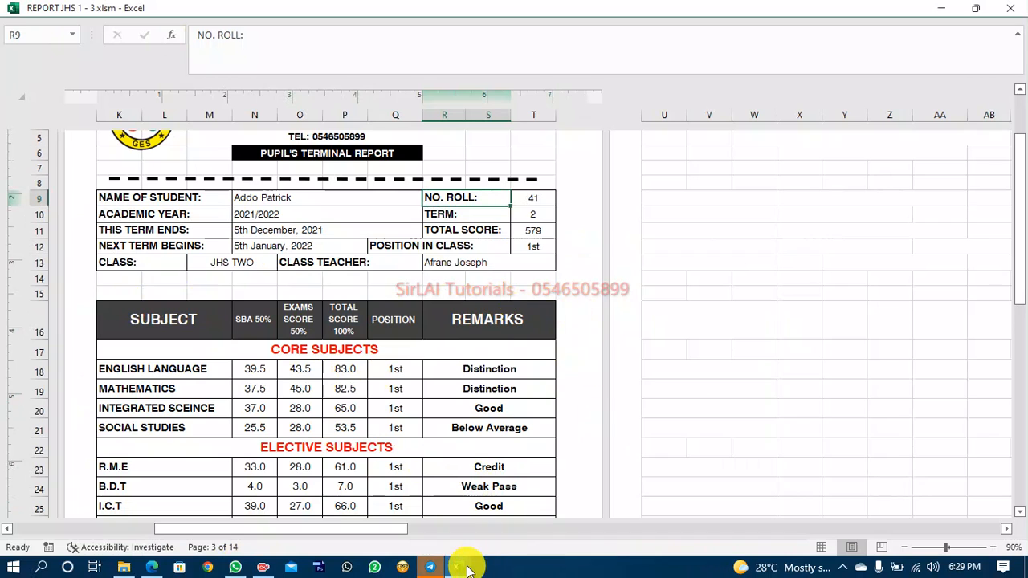
mouse_move(468, 569)
click(392, 485)
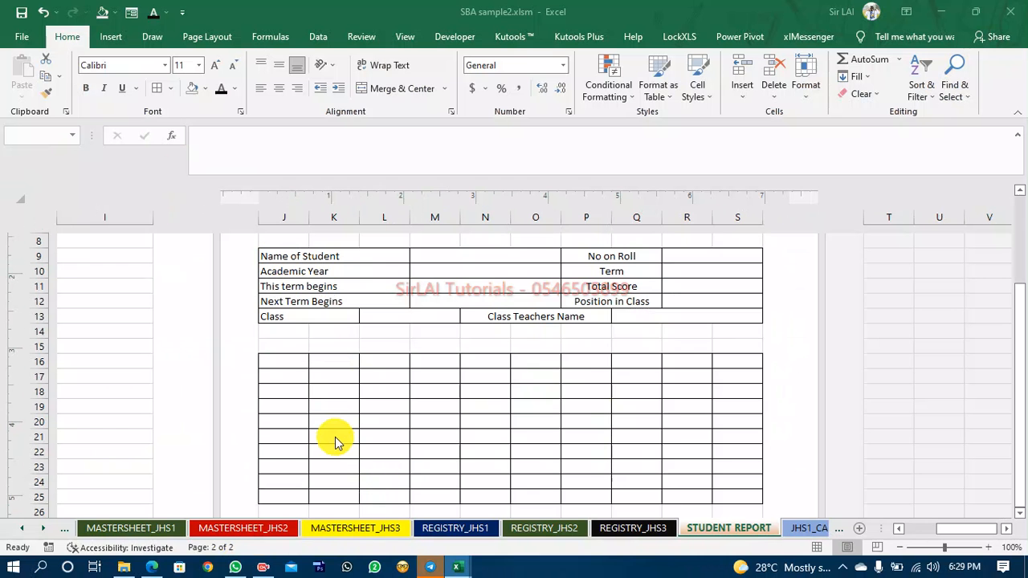
double_click(289, 362)
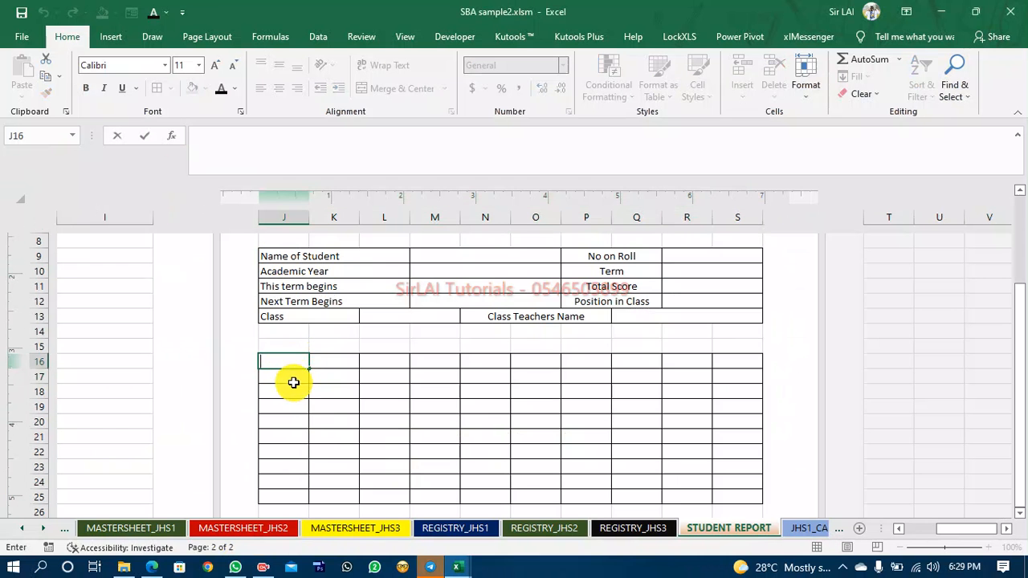
key(Return)
key(shift+Right)
key(shift+Right)
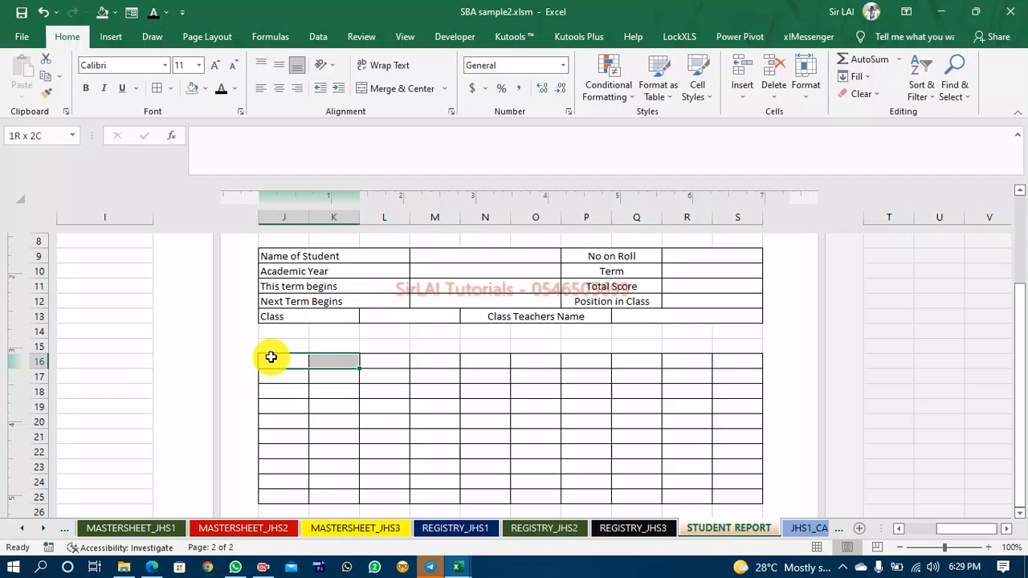
click(372, 91)
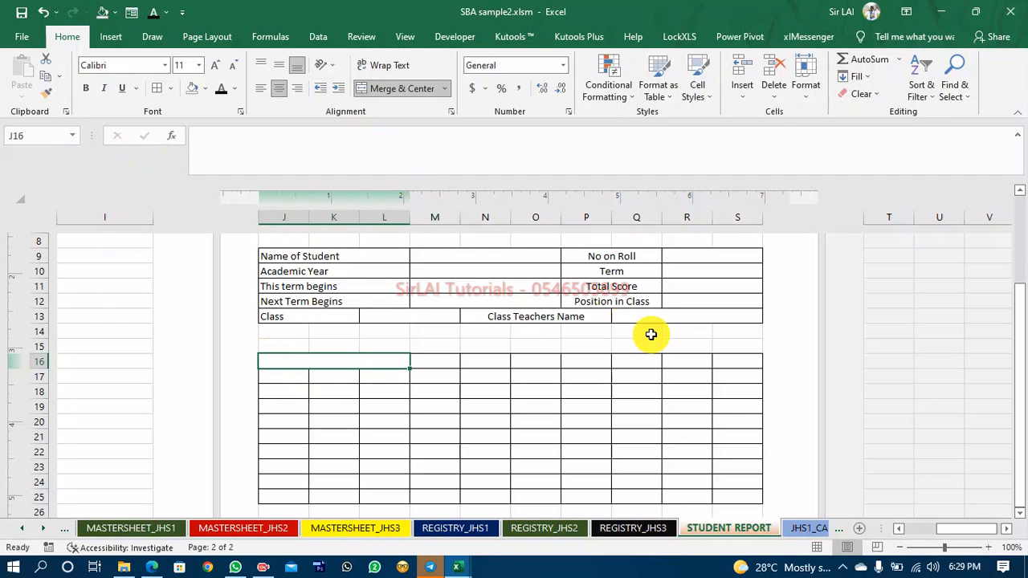
Merge and centre cells Q16 to S16 for the remarks column.
click(639, 361)
key(shift+Right)
key(shift+Right)
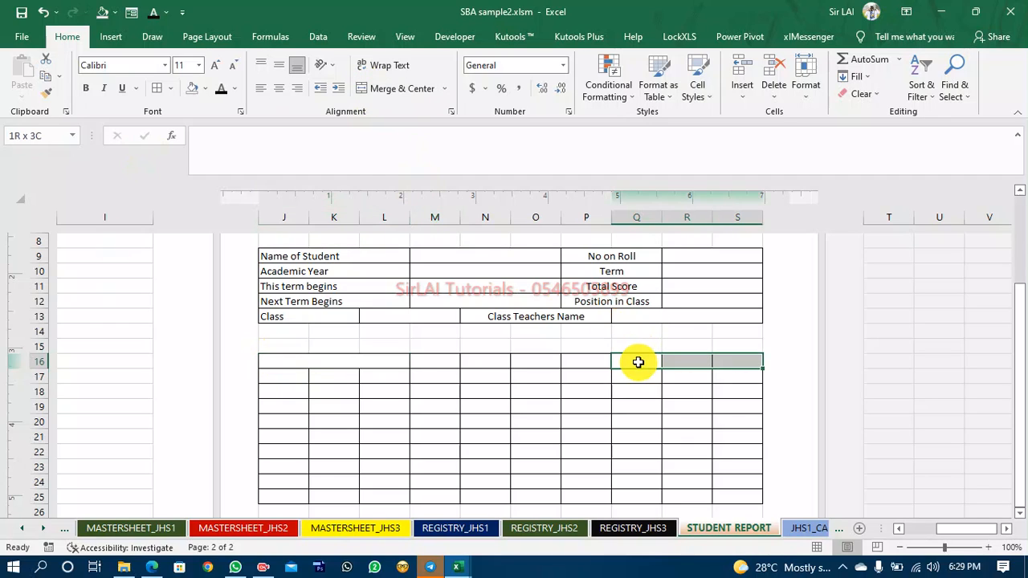
click(377, 88)
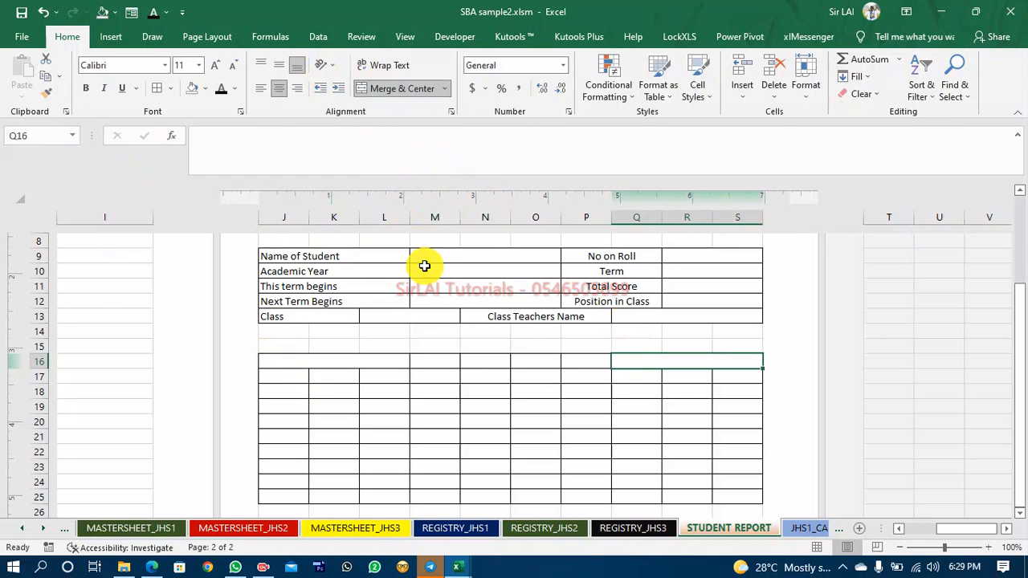
Copy the merged J16 to L16 format onto rows 17, 18 and 19 with Format Painter.
click(344, 368)
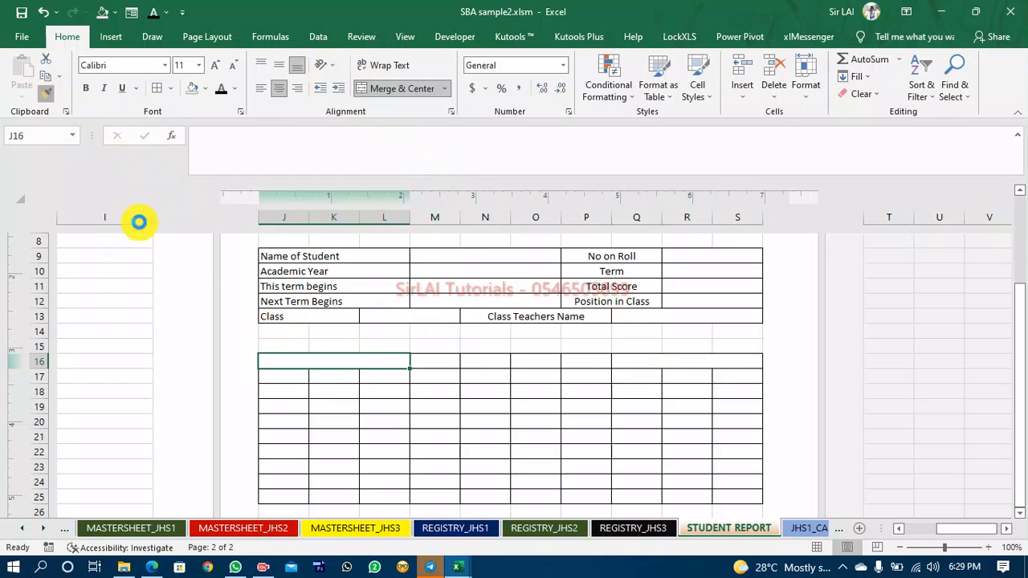
click(281, 376)
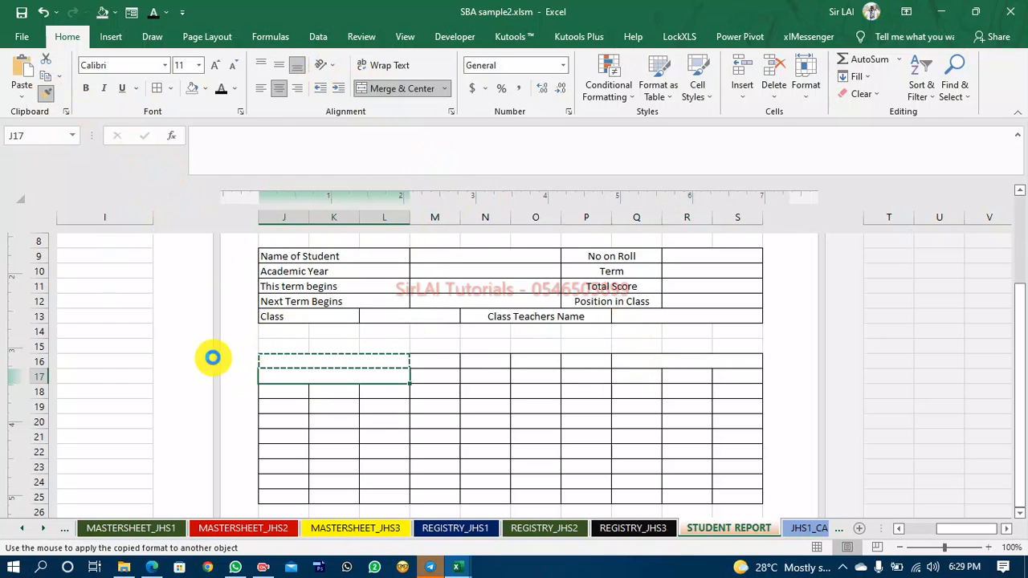
click(46, 94)
click(273, 390)
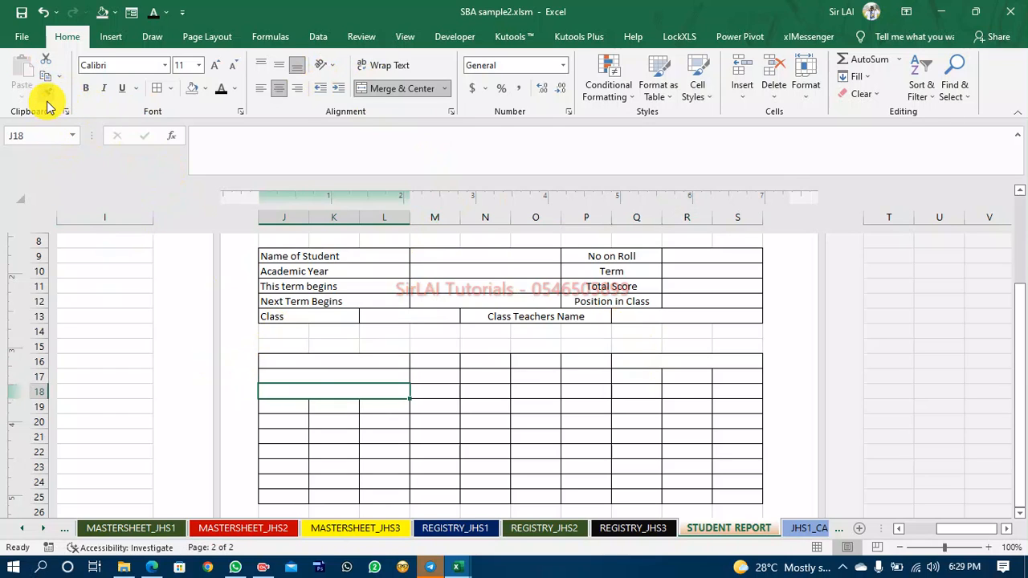
click(47, 93)
click(285, 407)
Copy the merged J16 to L19 block format onto rows 20 to 23 with Format Painter.
click(290, 361)
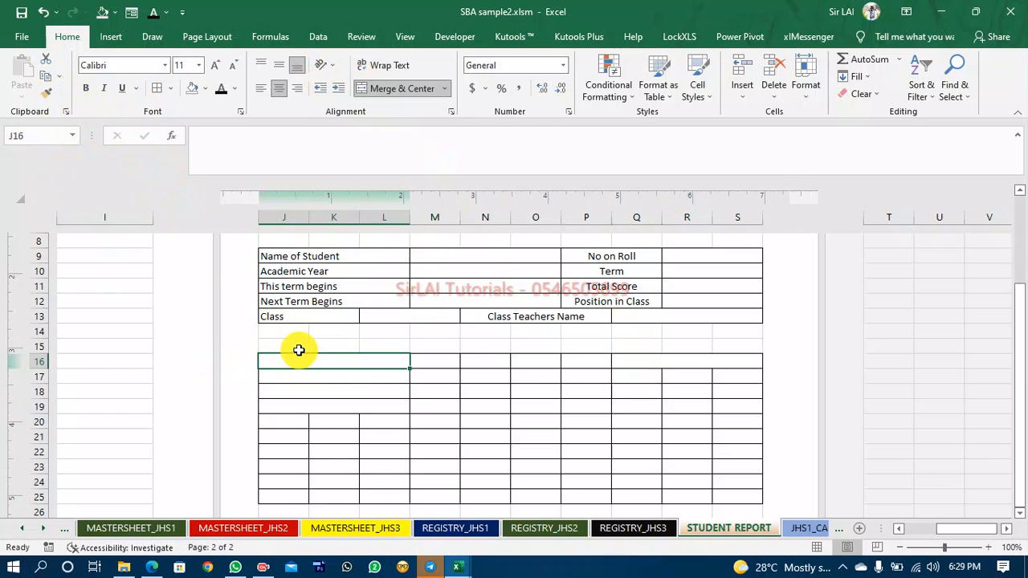
key(shift+Down)
key(shift+Down)
key(shift+Down)
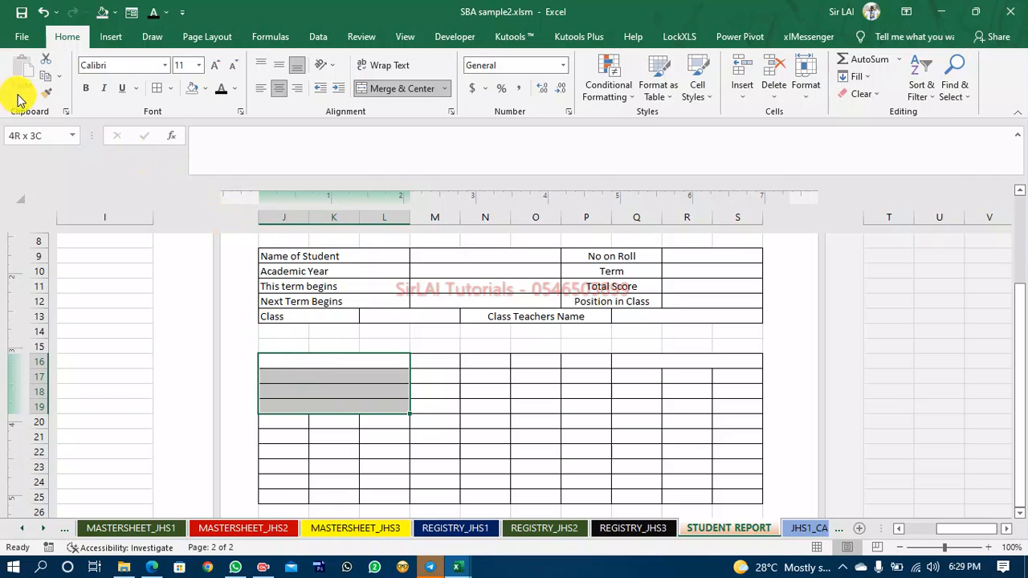
click(45, 97)
click(278, 422)
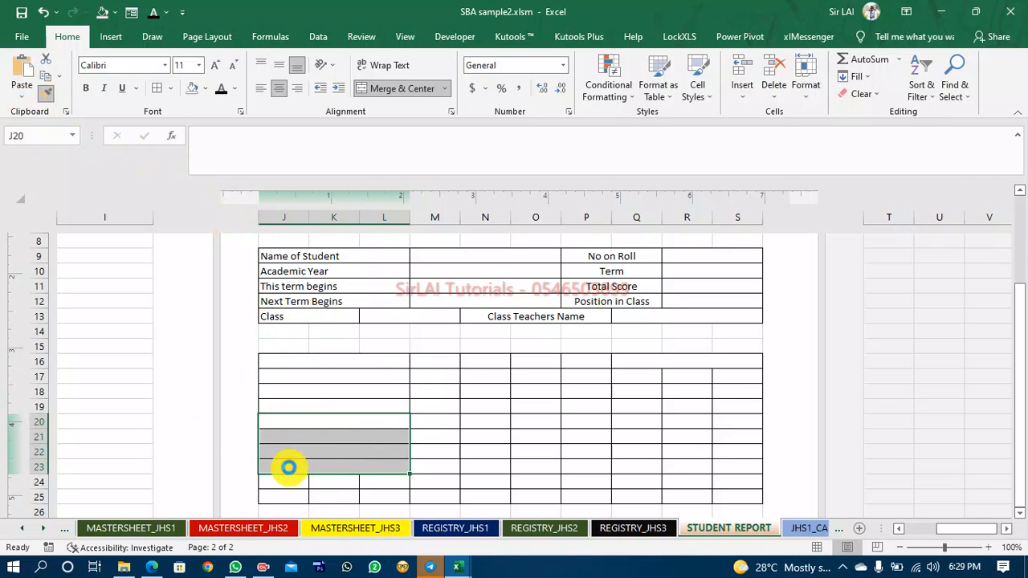
Merge and centre cells J24 to L24 and copy that format onto J25 to L25.
click(283, 479)
key(shift+Right)
key(shift+Right)
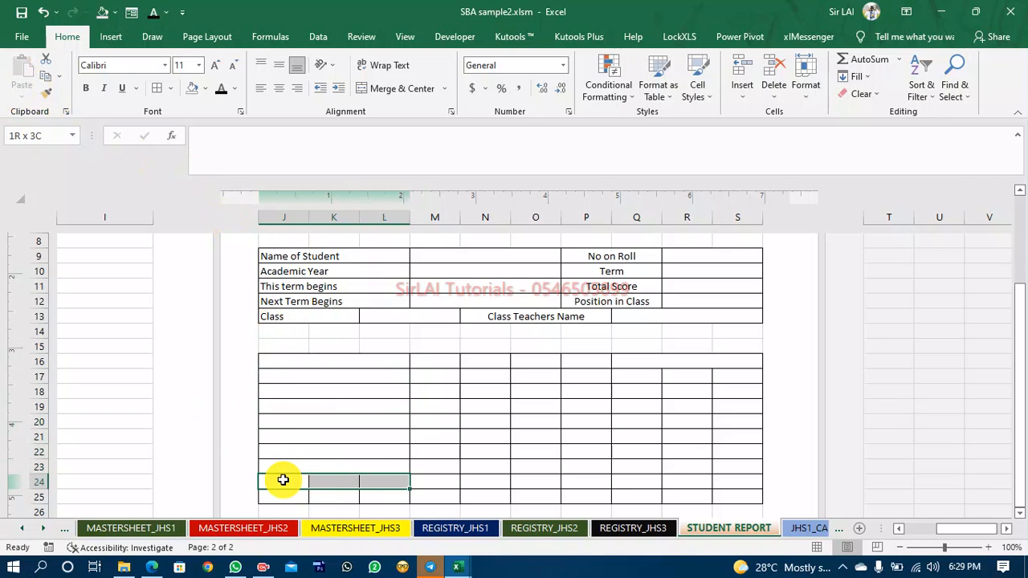
click(394, 88)
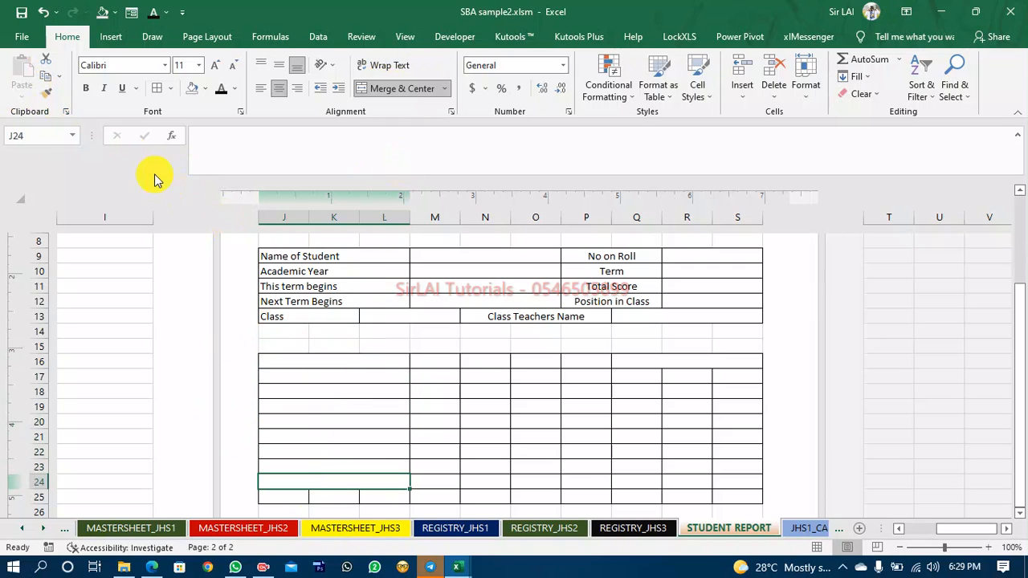
click(47, 94)
click(283, 496)
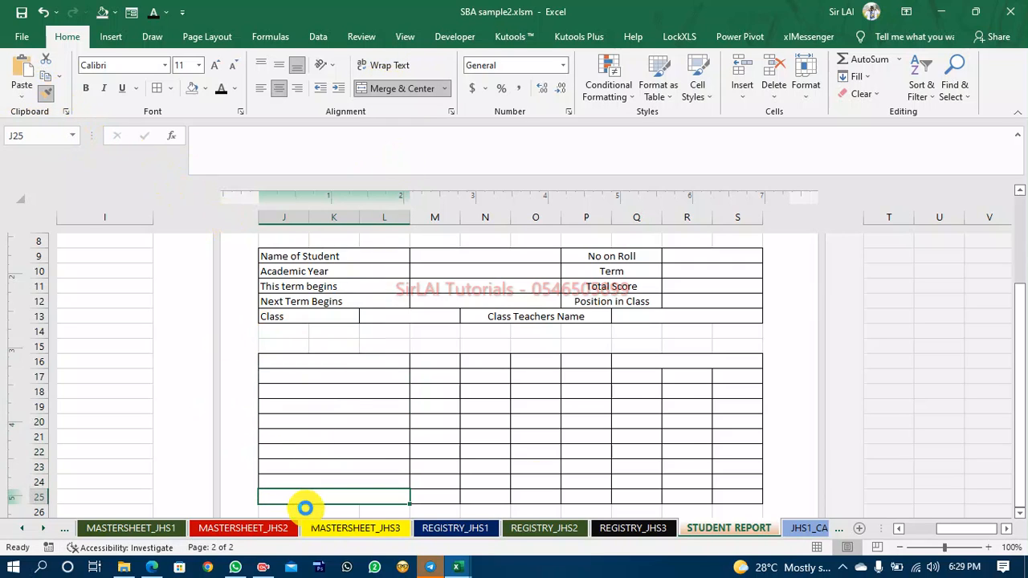
Copy the merged J16 to L25 column format onto the remarks column starting at Q16 with Format Painter.
drag(324, 361, 330, 356)
key(shift+Down)
key(shift+Down)
key(shift+Down)
key(shift+Down)
key(shift+Down)
key(shift+Down)
key(shift+Down)
key(shift+Down)
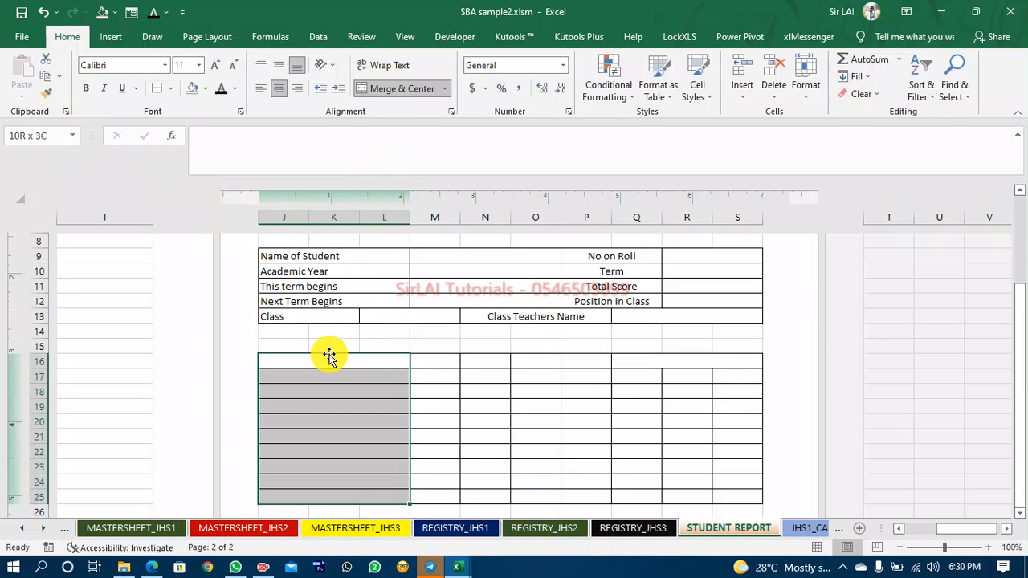
click(48, 96)
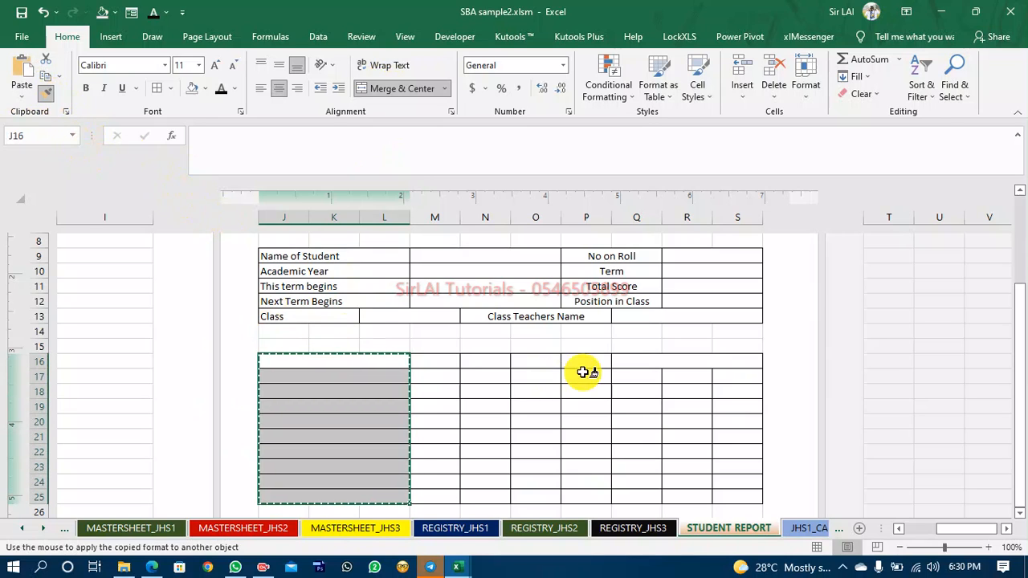
click(642, 361)
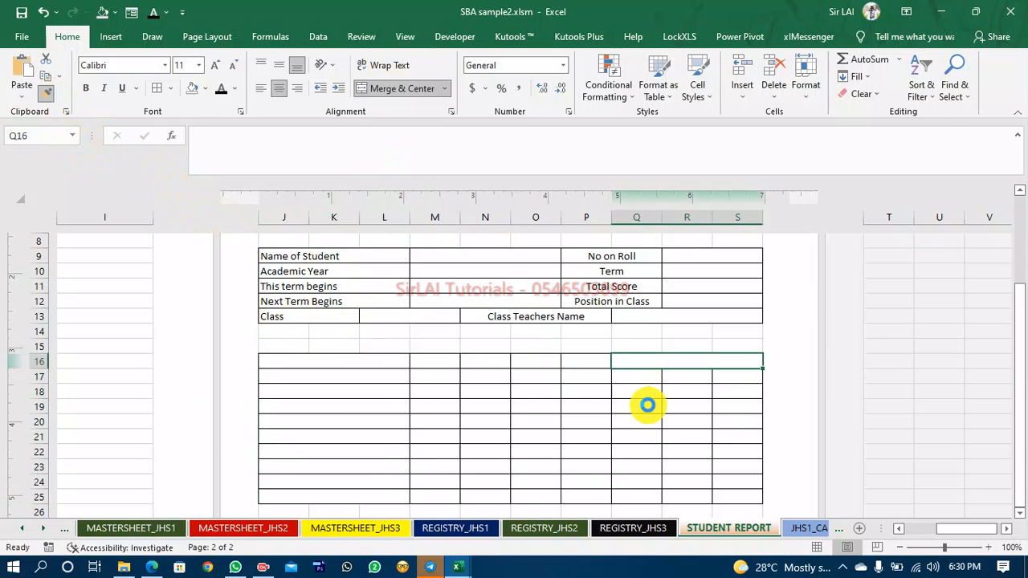
Copy the merged J17 to L25 format onto Q17 to S25 with Format Painter.
click(356, 375)
key(shift+Down)
key(shift+Down)
key(shift+Down)
key(shift+Down)
key(shift+Down)
key(shift+Down)
key(shift+Down)
key(shift+Down)
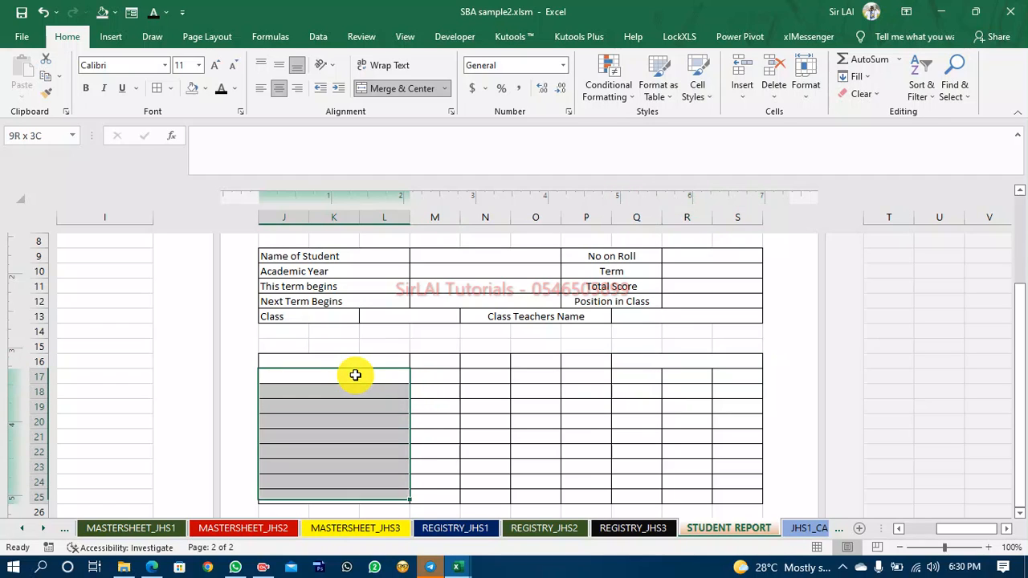
click(49, 95)
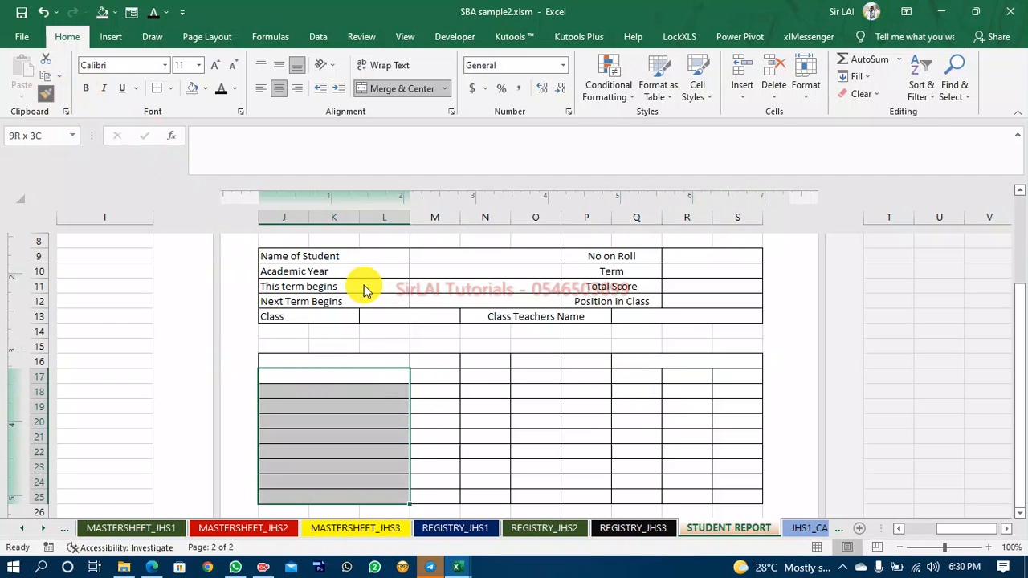
click(635, 374)
click(657, 448)
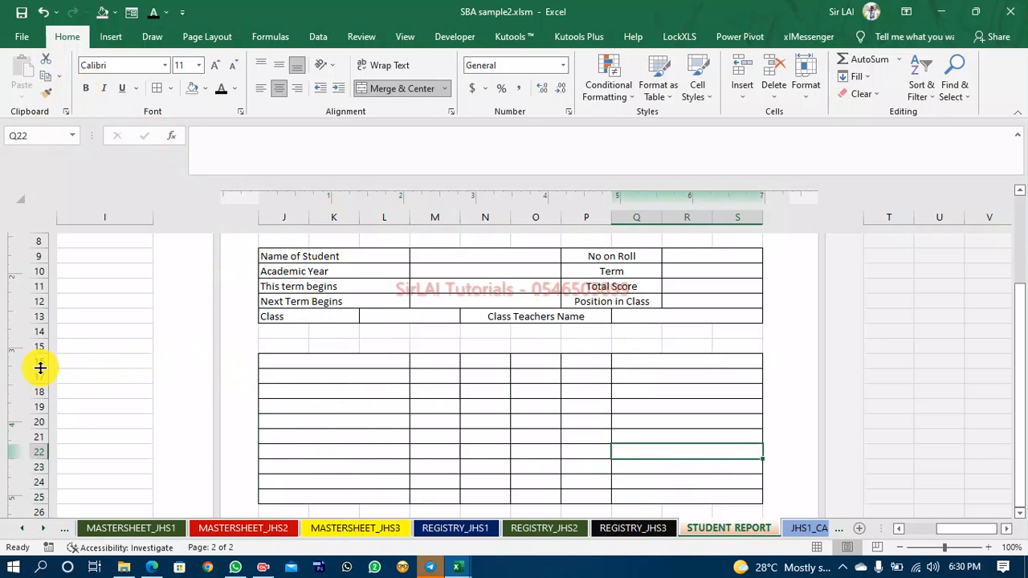
Heighten row 16 and enter SUBJECTS in J16.
drag(41, 368, 41, 389)
click(336, 373)
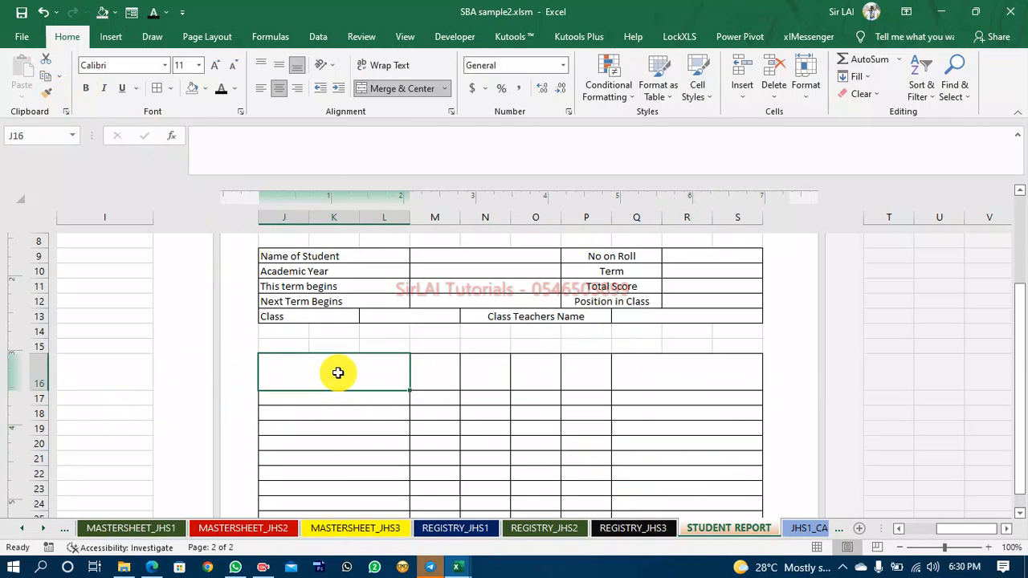
text(SUBJECTS)
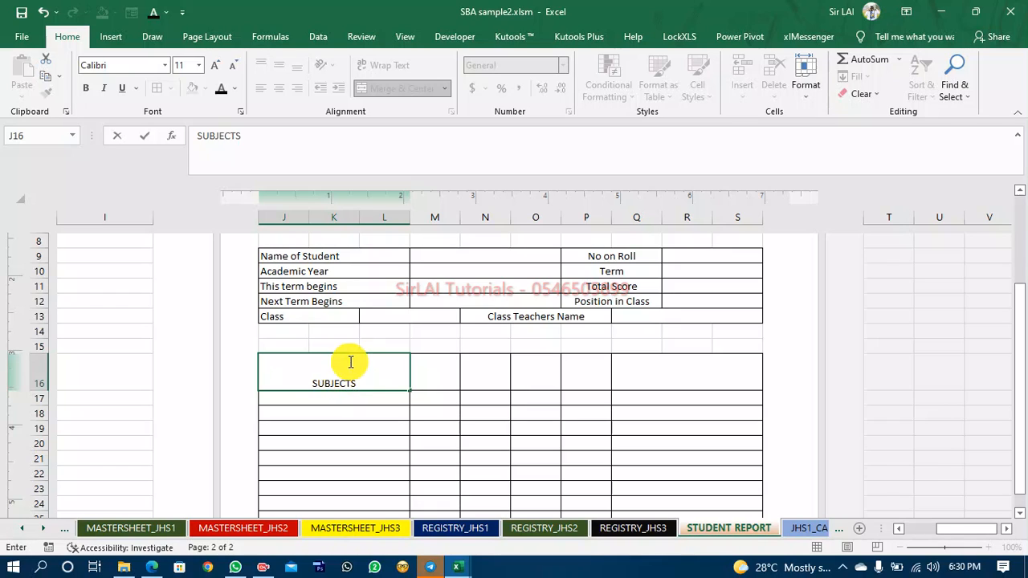
click(377, 472)
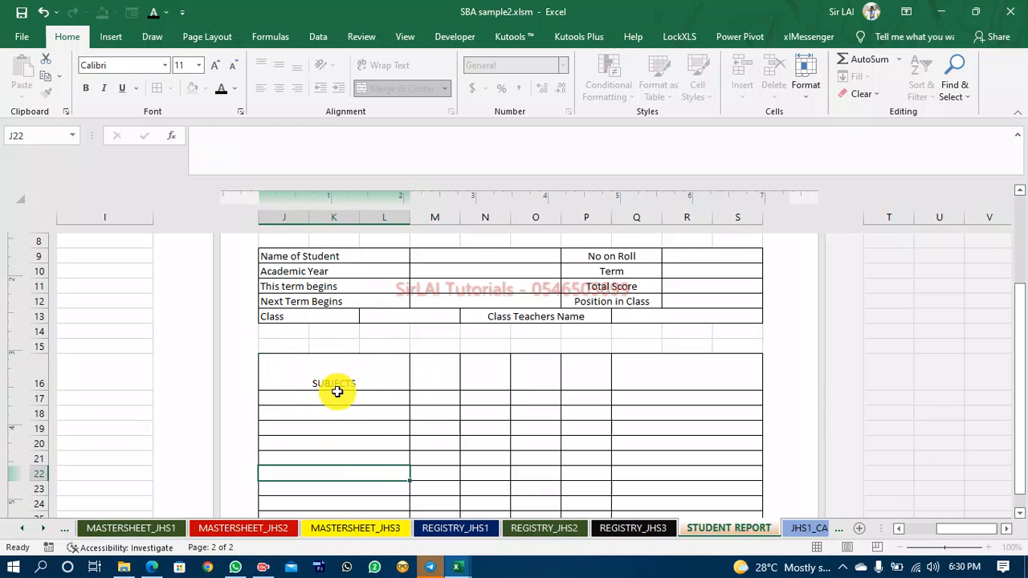
Middle-align and wrap text across the header row J16 to S16.
click(332, 373)
key(shift+Right)
key(shift+Right)
key(shift+Right)
key(shift+Right)
key(shift+Right)
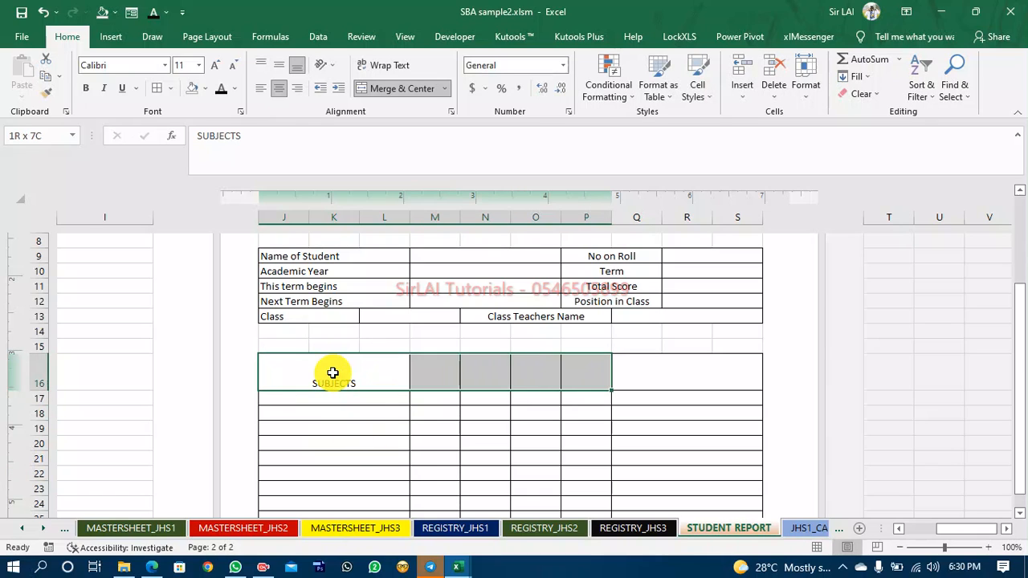
click(276, 66)
click(379, 65)
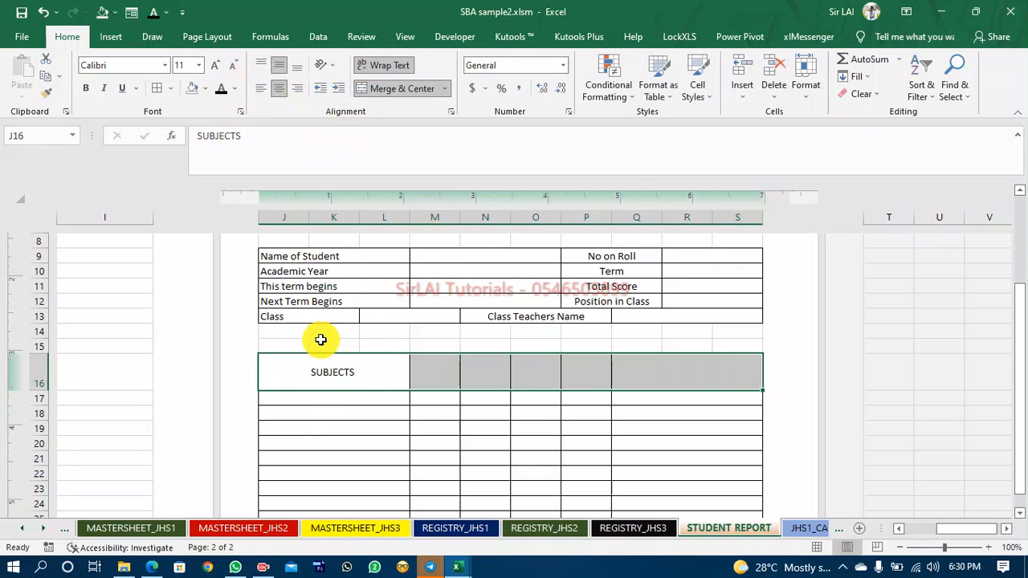
click(325, 378)
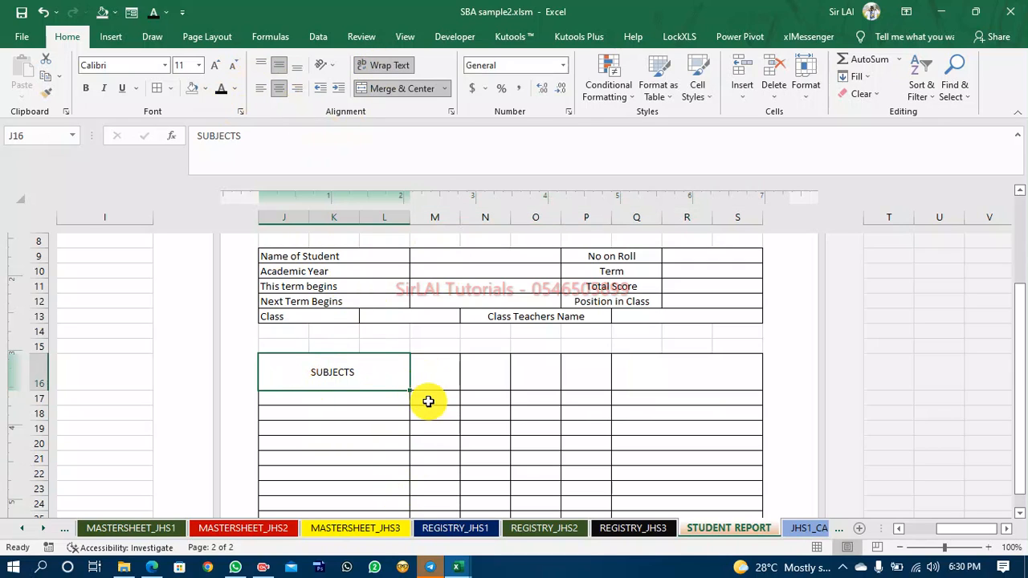
Check the reference report's headings, then enter 50 SBA in M16 and 50 EXAMS in N16.
mouse_move(454, 566)
click(367, 501)
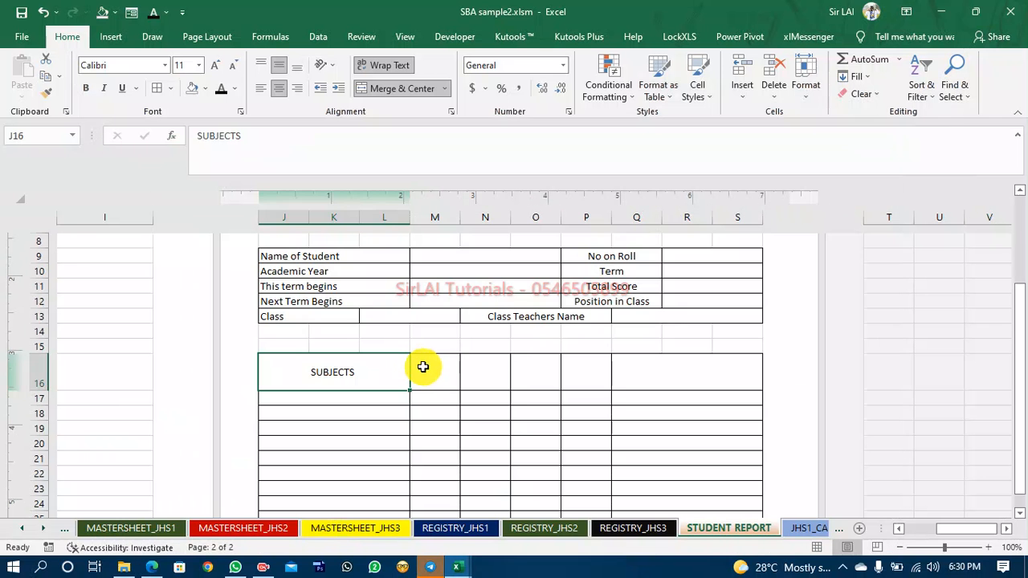
click(424, 367)
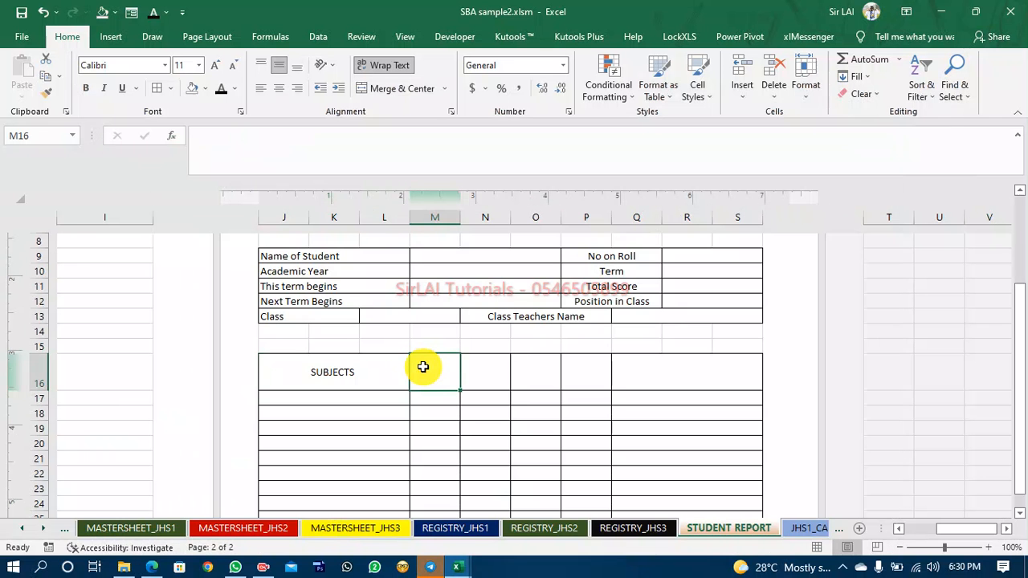
text(50 SBA)
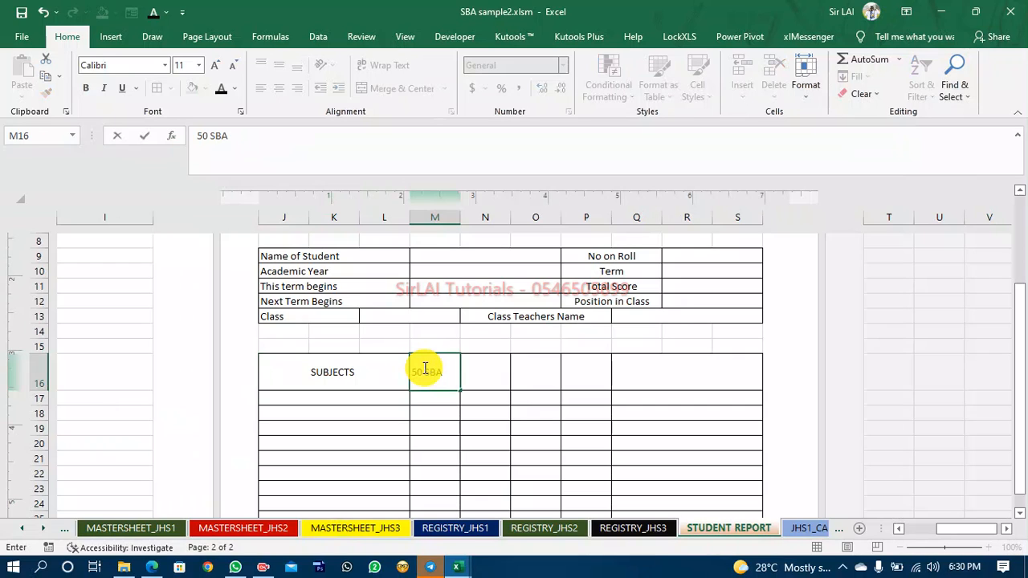
key(Tab)
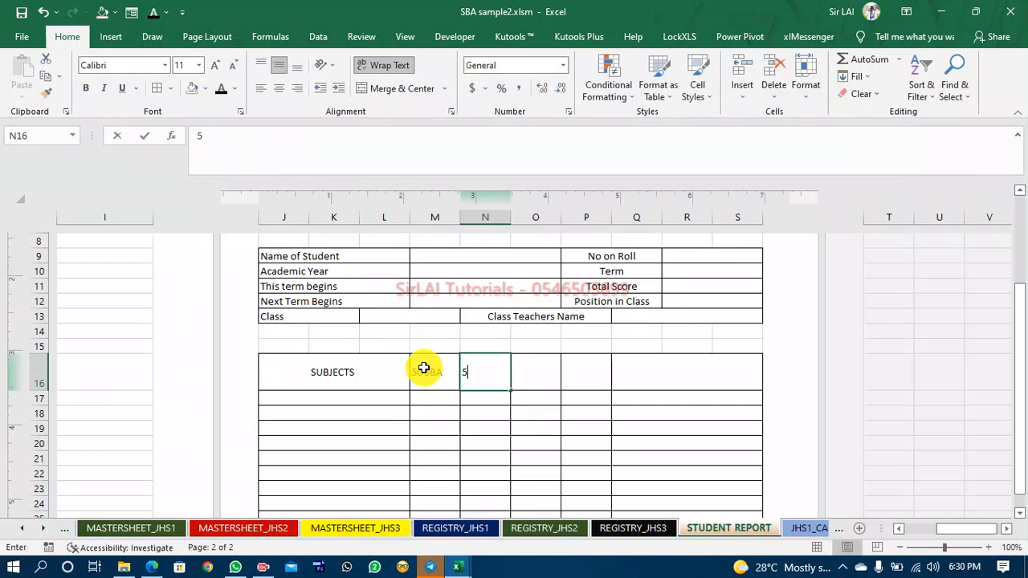
text(50 EX)
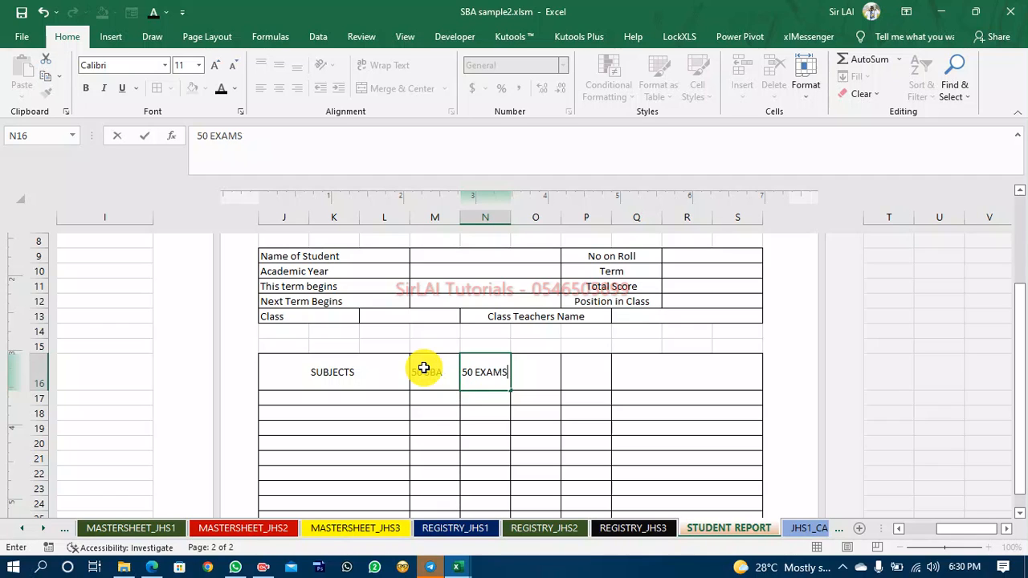
text(AMS)
key(Tab)
Enter the headings TOTAL OF EXAMS AND SBA, POSITION and REMARKS in O16, P16 and Q16.
text(TOT)
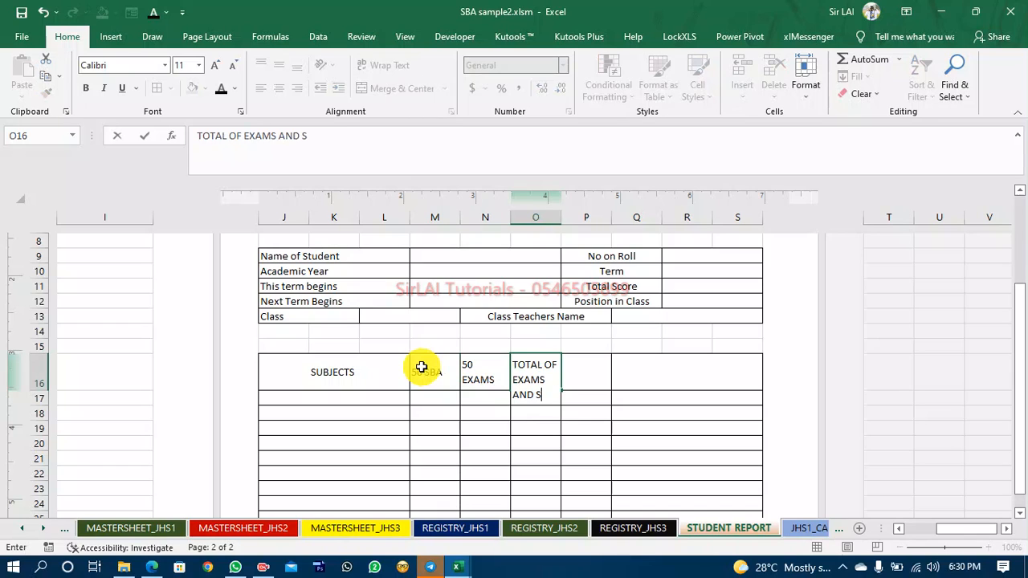
key(Tab)
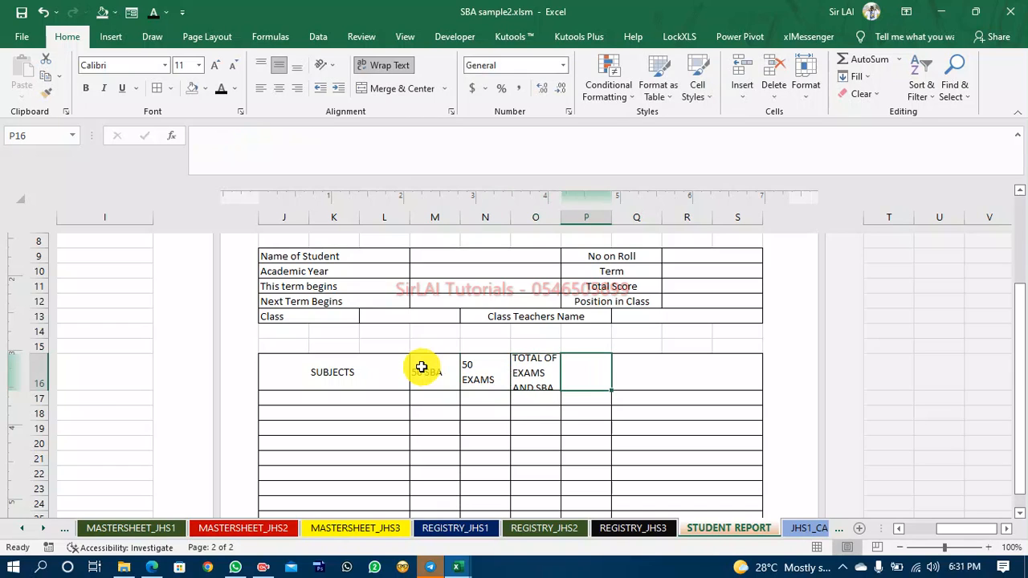
text(POSITION)
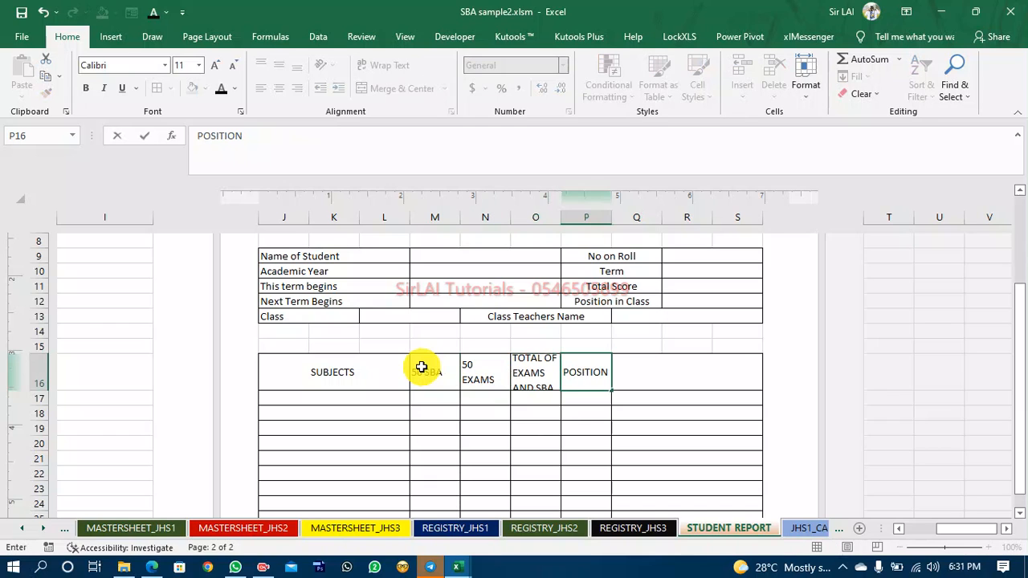
key(Tab)
text(REMA)
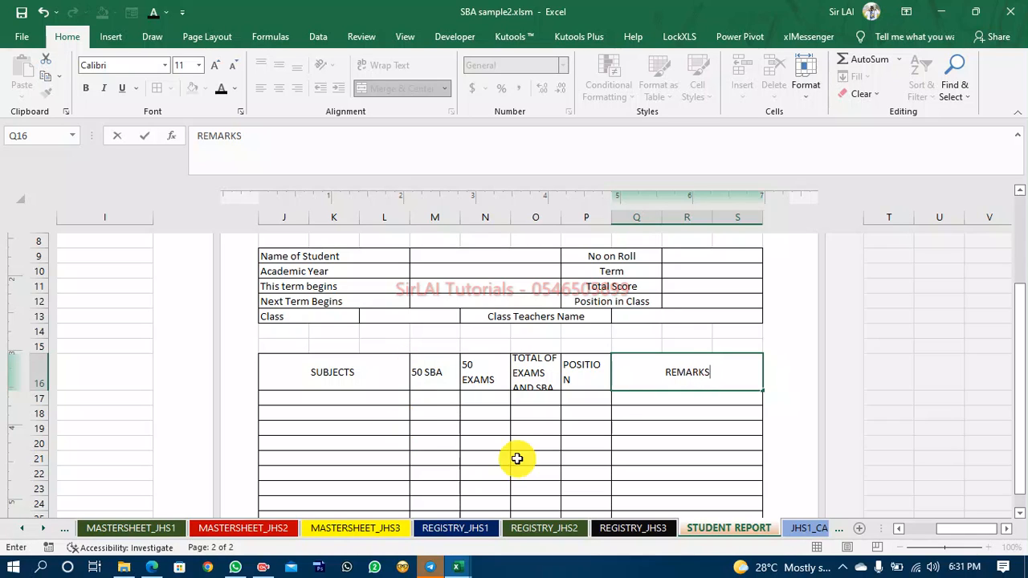
click(530, 426)
Reduce the TOTAL OF EXAMS AND SBA heading's font to 9 and centre it.
click(533, 388)
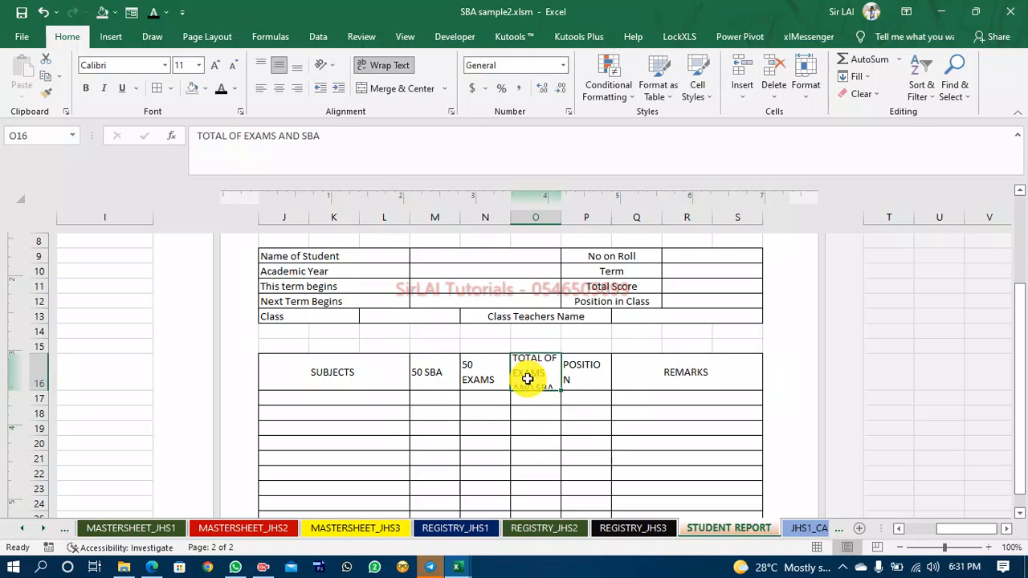
click(238, 67)
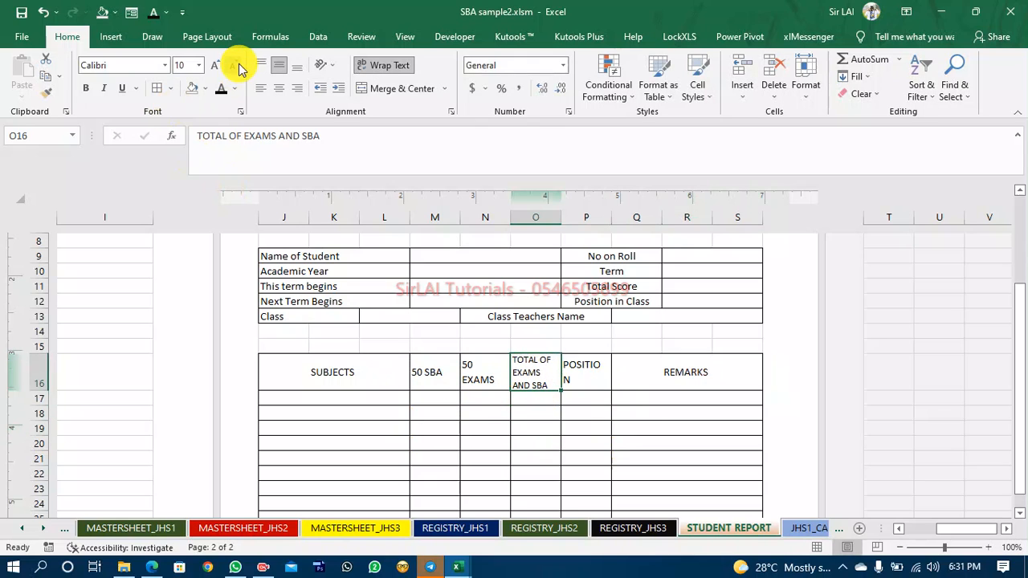
click(279, 88)
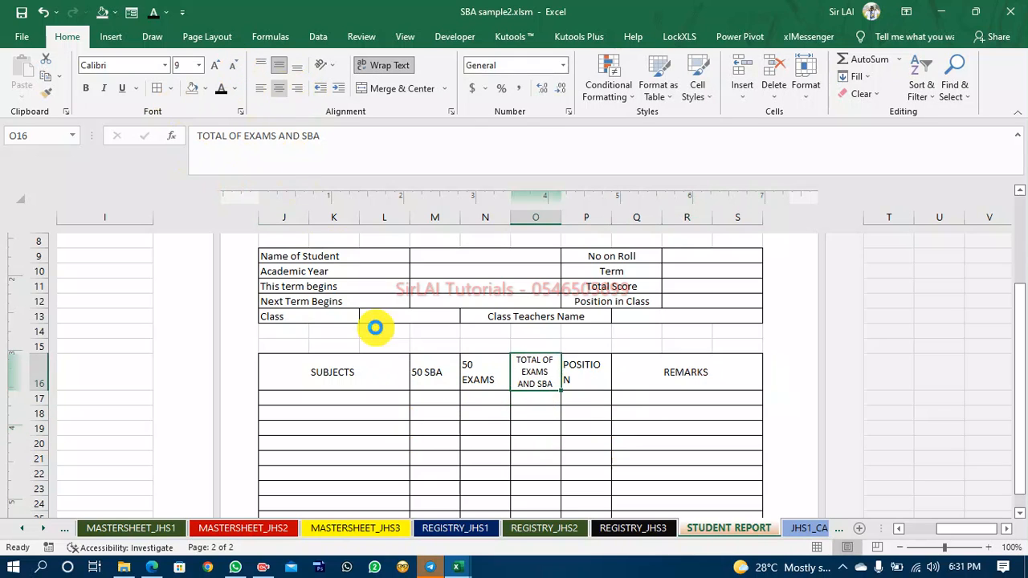
Centre the 50 SBA, 50 EXAMS and POSITION headings and reduce the POSITION heading's font size.
click(446, 364)
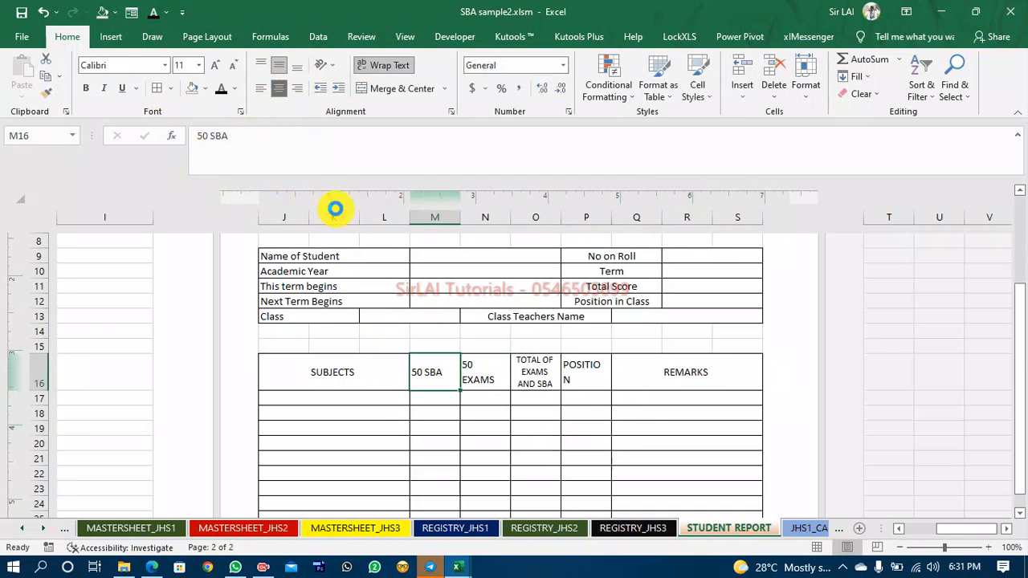
click(471, 363)
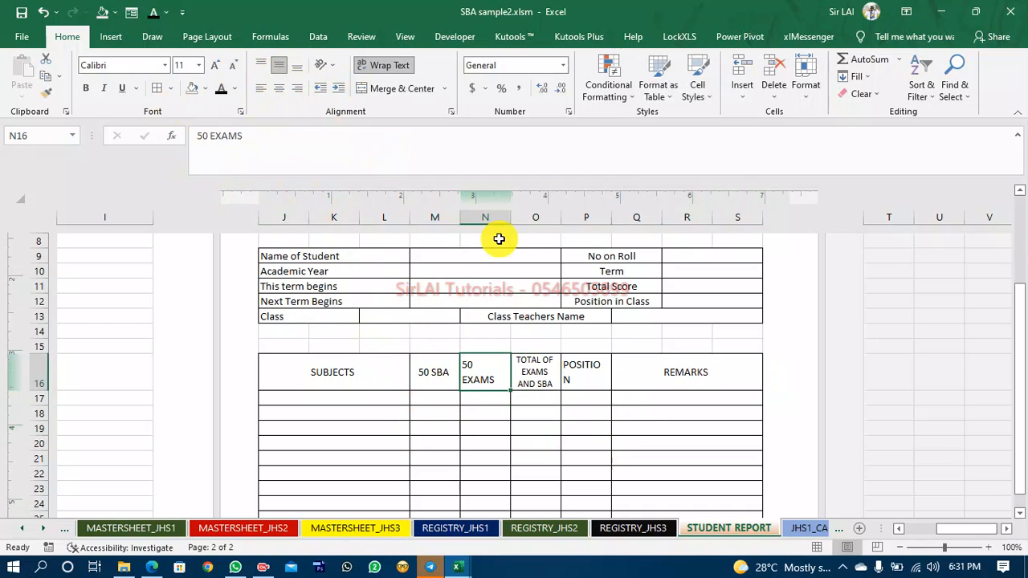
click(280, 89)
click(589, 374)
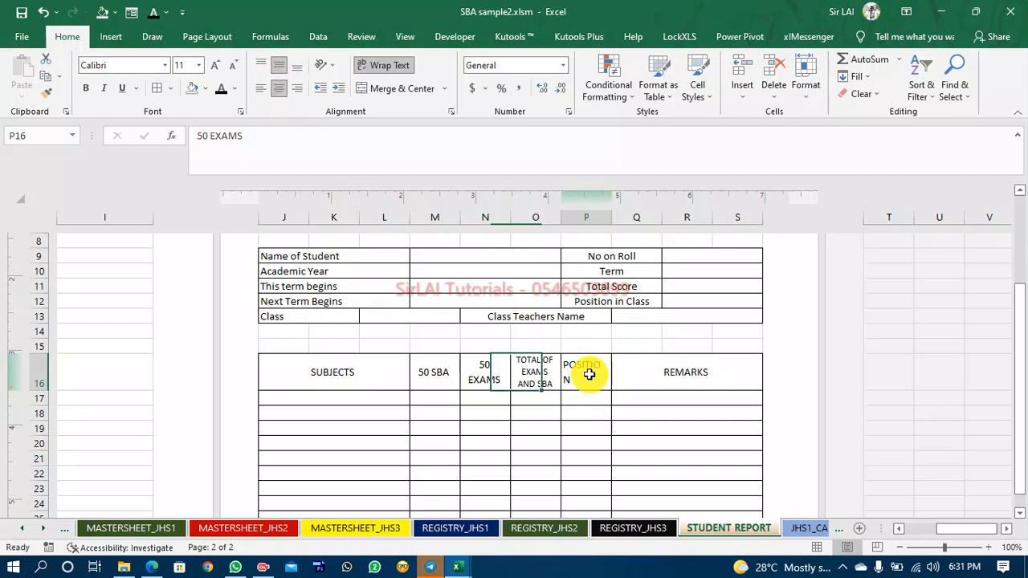
click(279, 89)
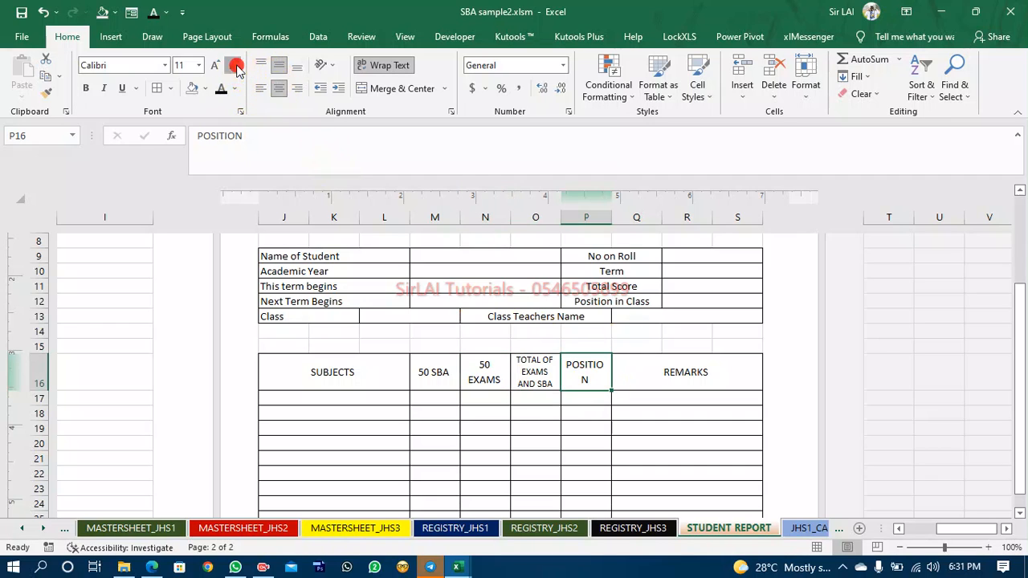
click(234, 65)
Enlarge and bold the REMARKS heading, and set the SUBJECTS heading to 18 point bold.
click(660, 374)
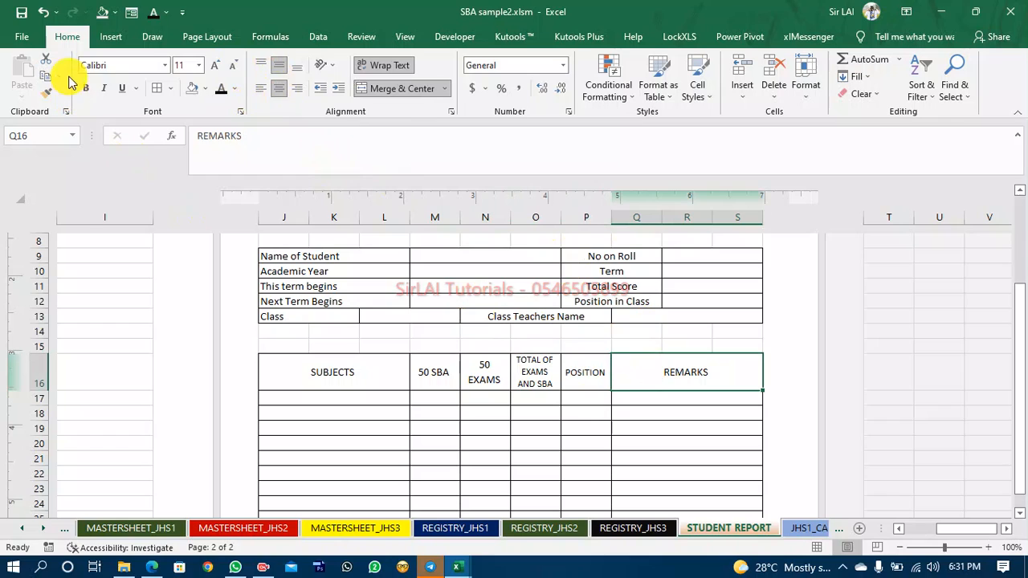
click(215, 68)
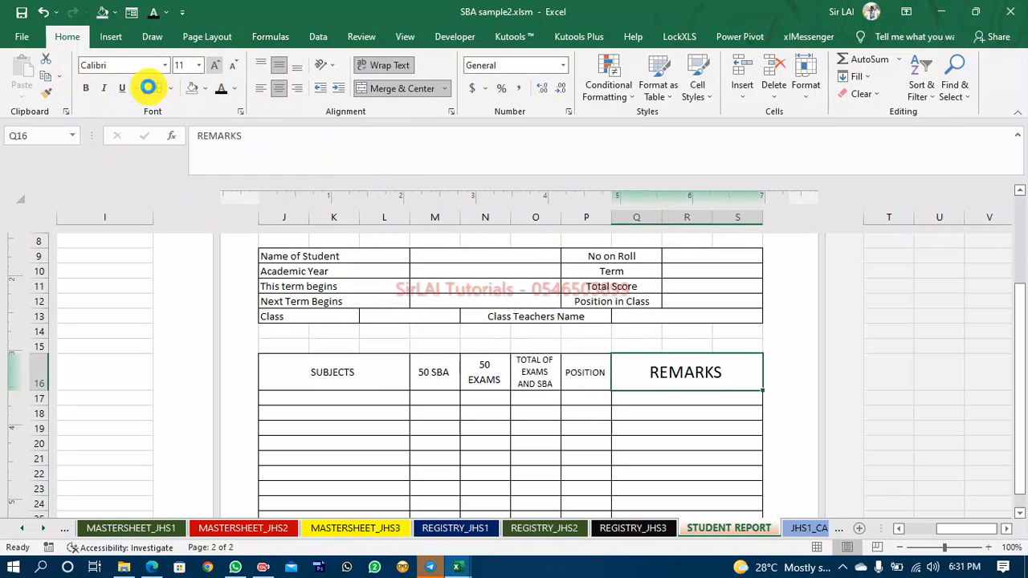
click(84, 88)
click(368, 380)
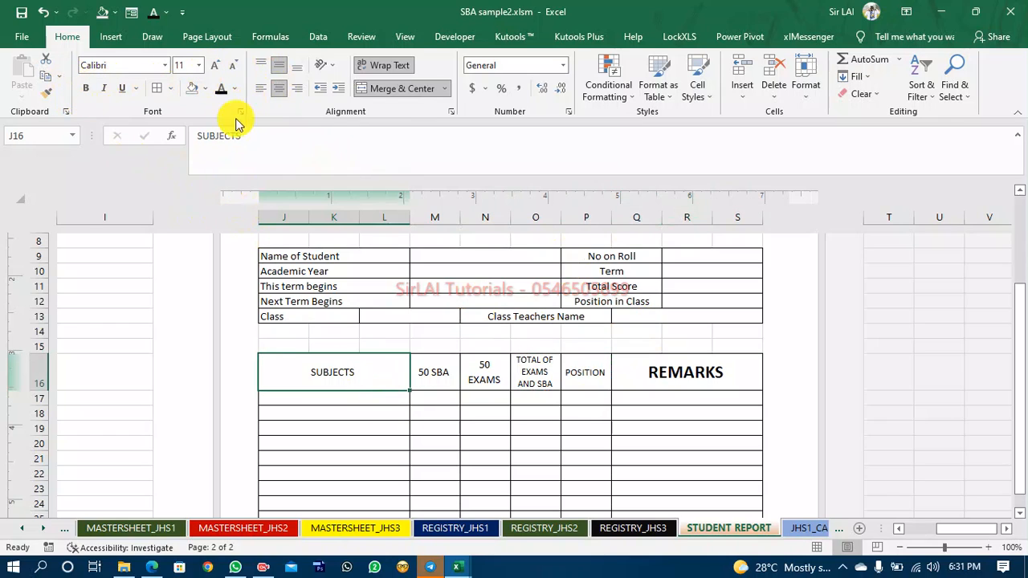
click(215, 68)
click(215, 67)
click(215, 68)
click(215, 67)
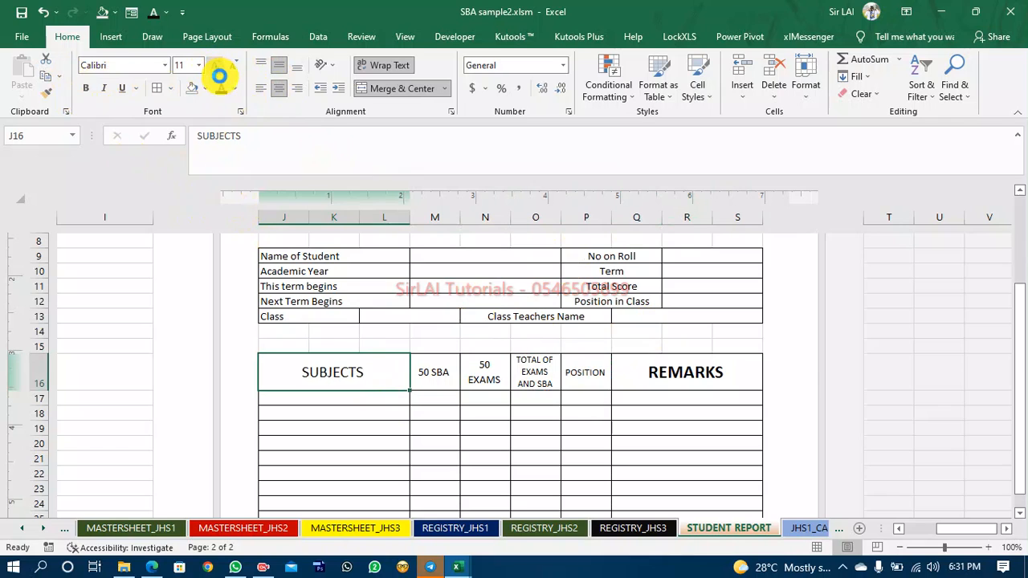
click(85, 88)
click(373, 447)
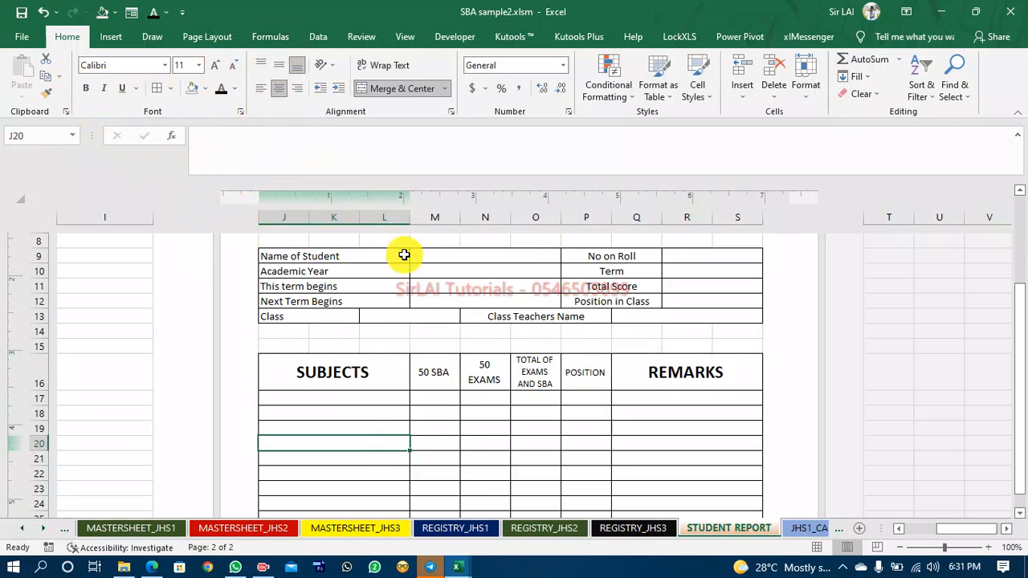
Shade the subject table's header row J16:Q16 with a dark grey fill and set its font colour to white.
click(362, 373)
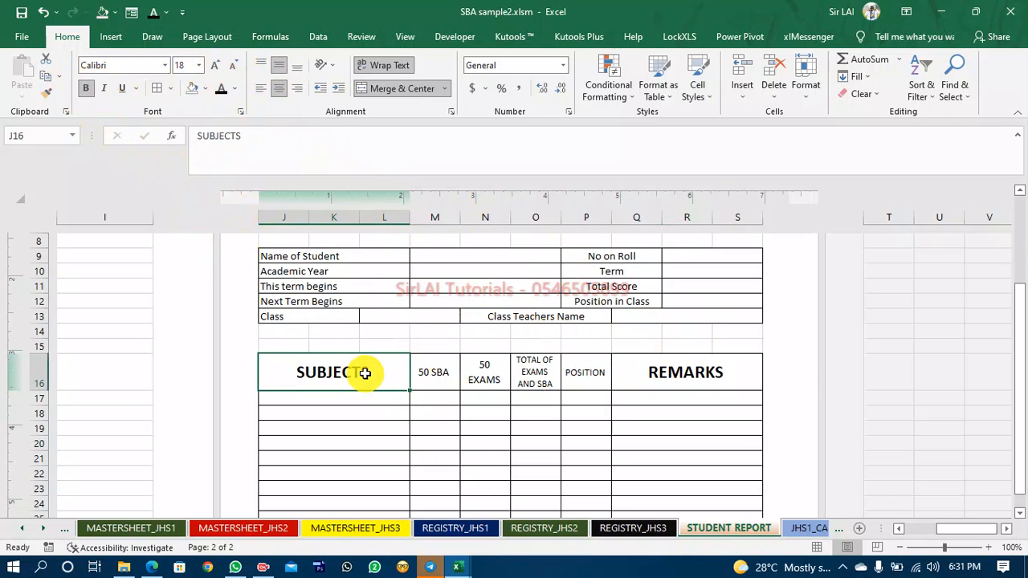
key(shift+Right)
key(shift+Right)
key(shift+Right)
key(shift+Right)
key(shift+Right)
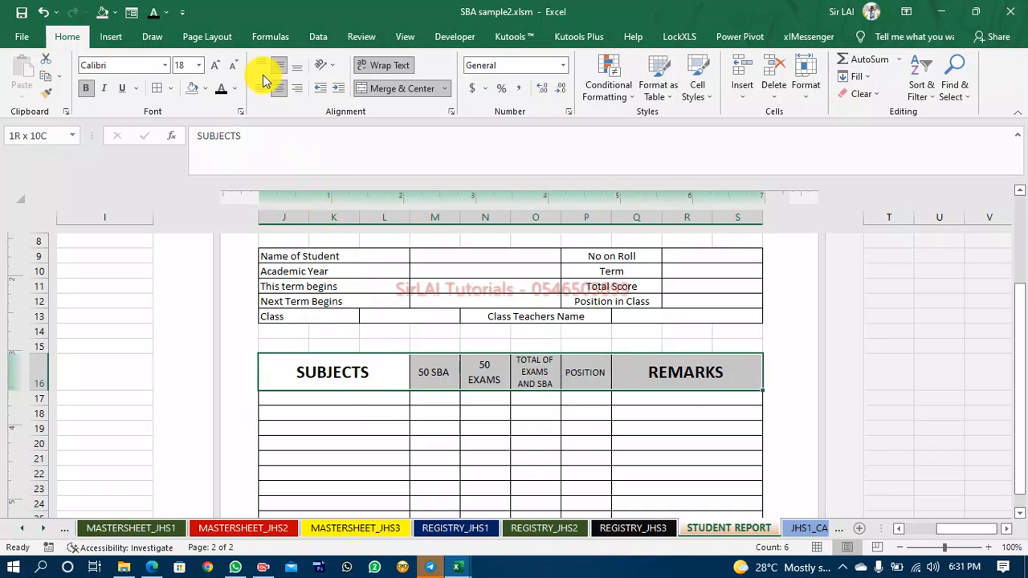
click(206, 91)
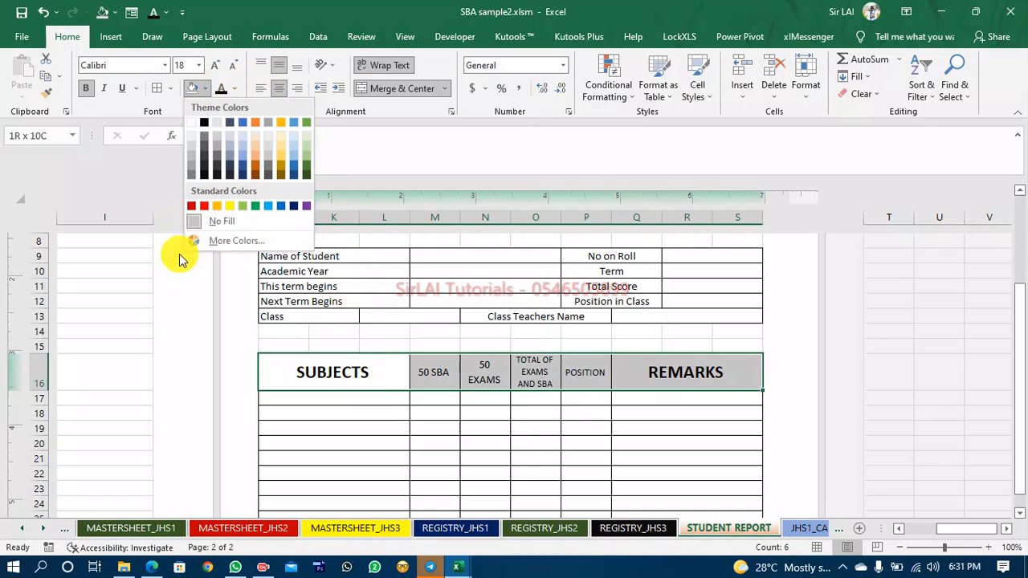
click(192, 172)
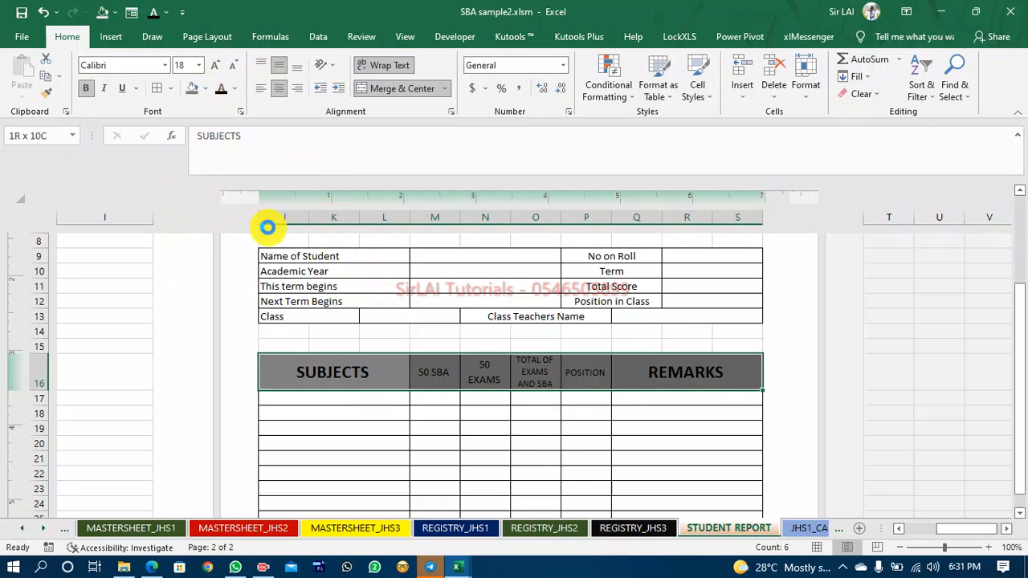
click(233, 89)
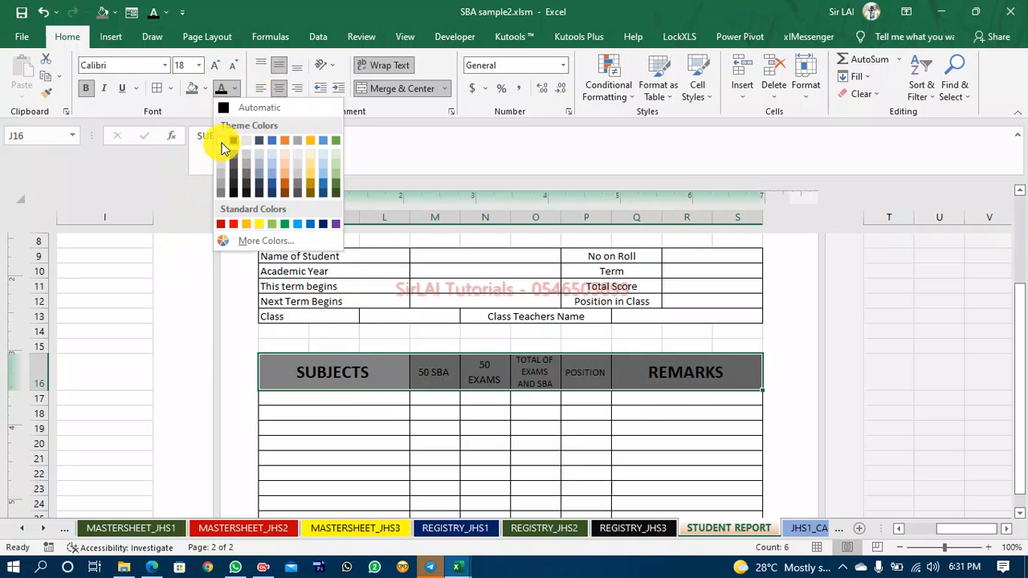
click(224, 143)
click(413, 431)
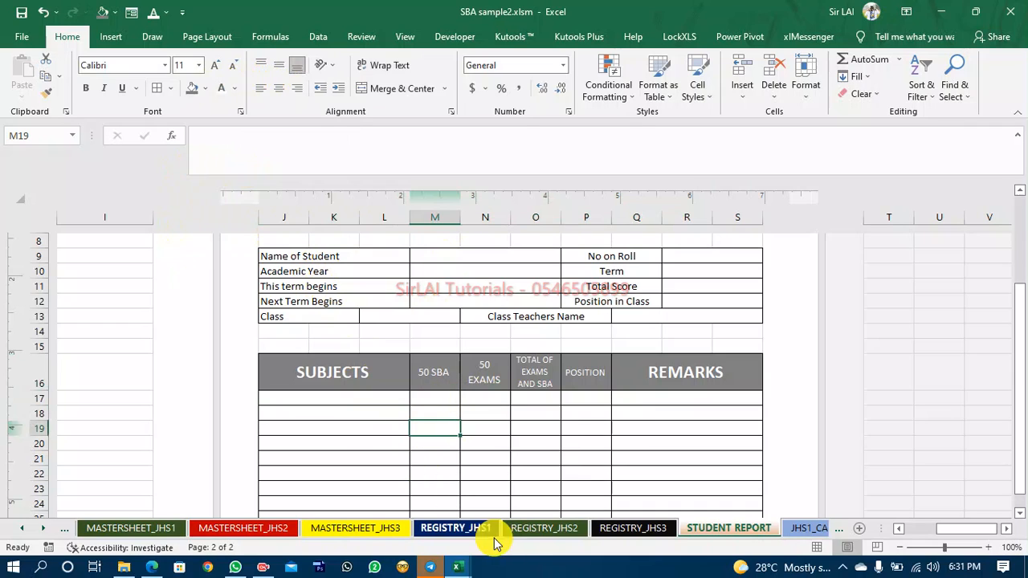
Link J17 to the first subject on the SETTINGS sheet with the formula =SETTINGS!D28.
click(315, 398)
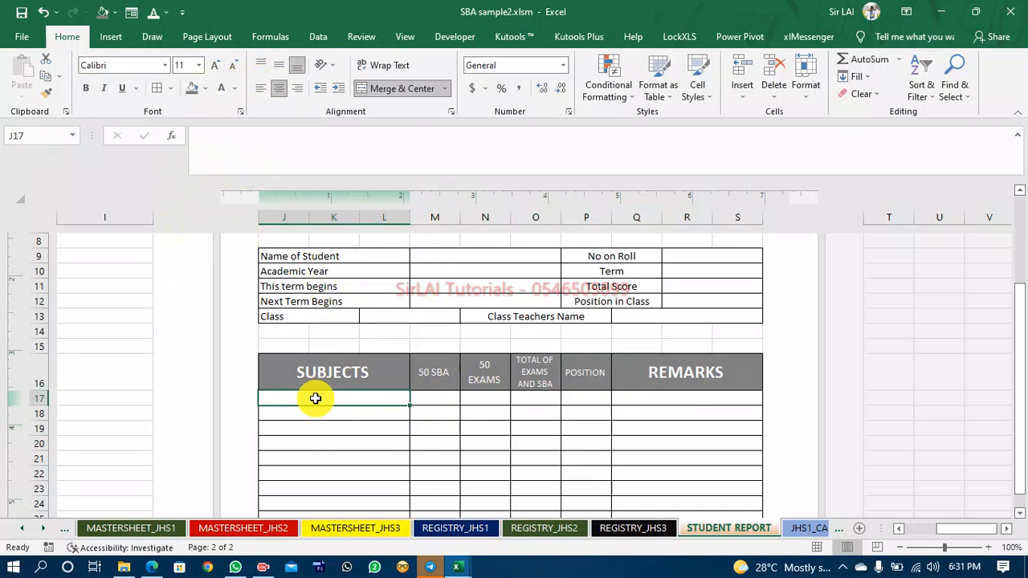
scroll(316, 402, down, 1)
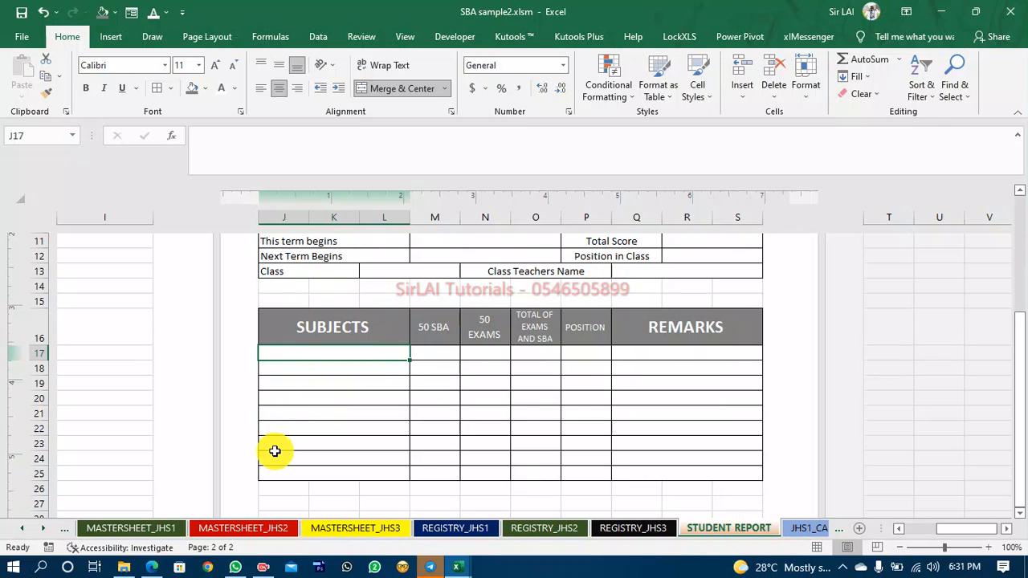
text(=)
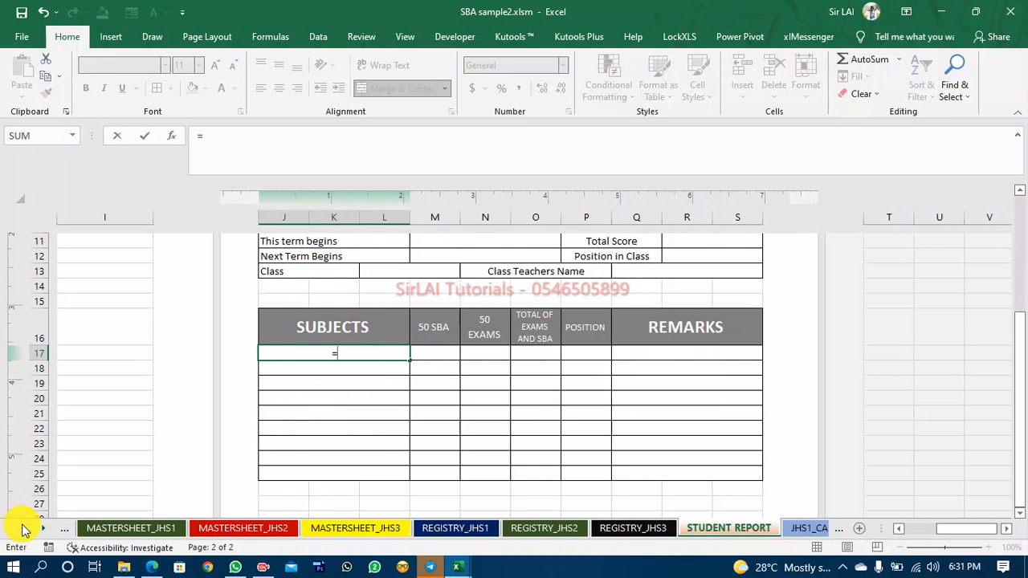
click(22, 528)
click(21, 528)
click(21, 528)
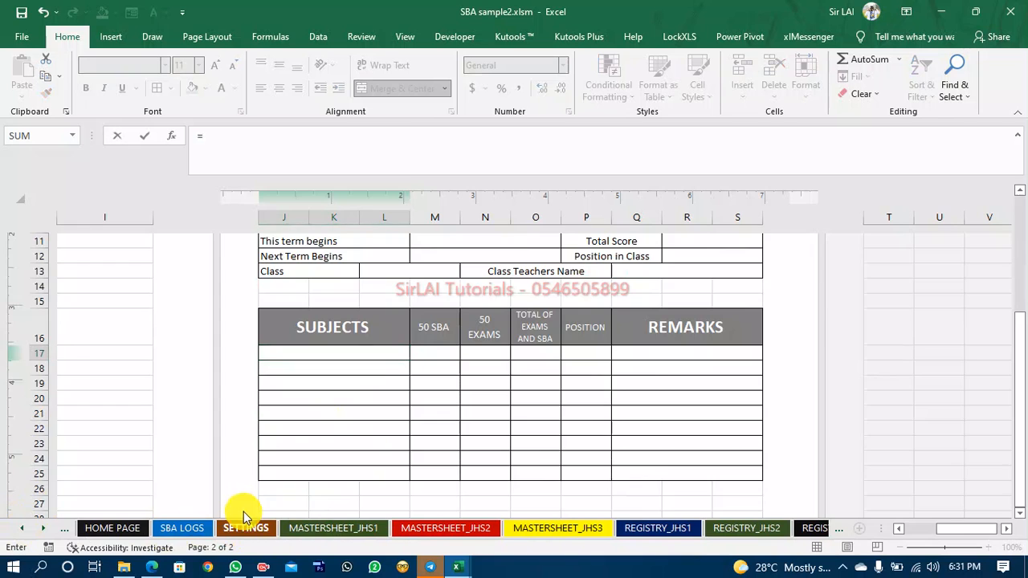
click(245, 528)
scroll(241, 375, down, 4)
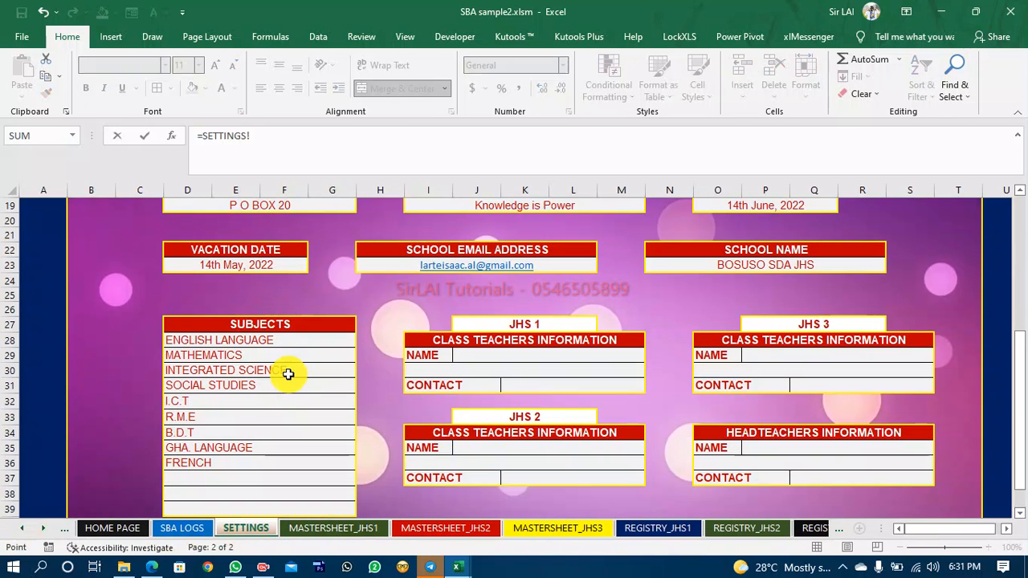
click(255, 342)
key(Return)
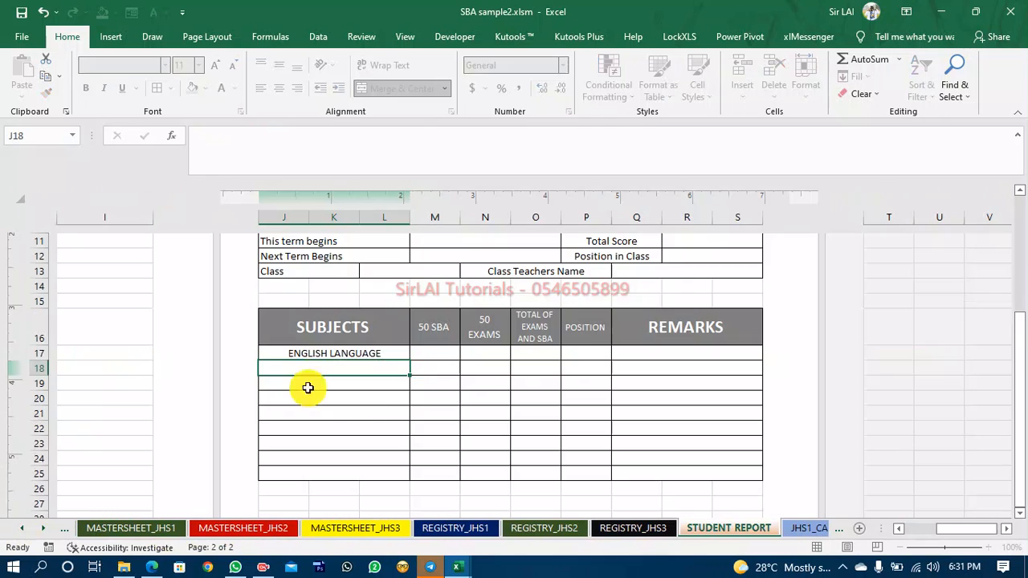
Fill the subject formula down from J17 to J25 and left-align the subject names.
click(356, 357)
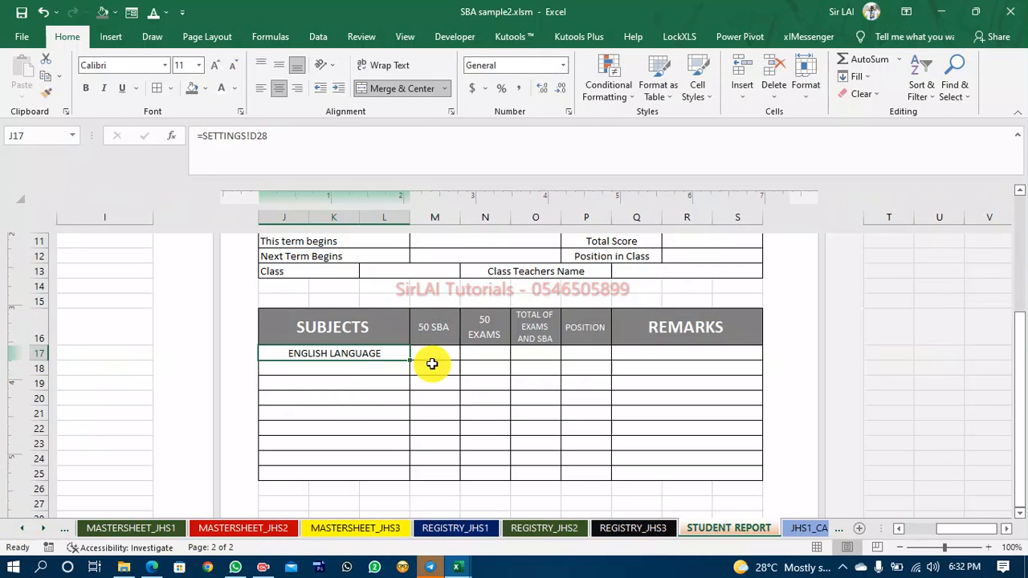
drag(409, 361, 385, 481)
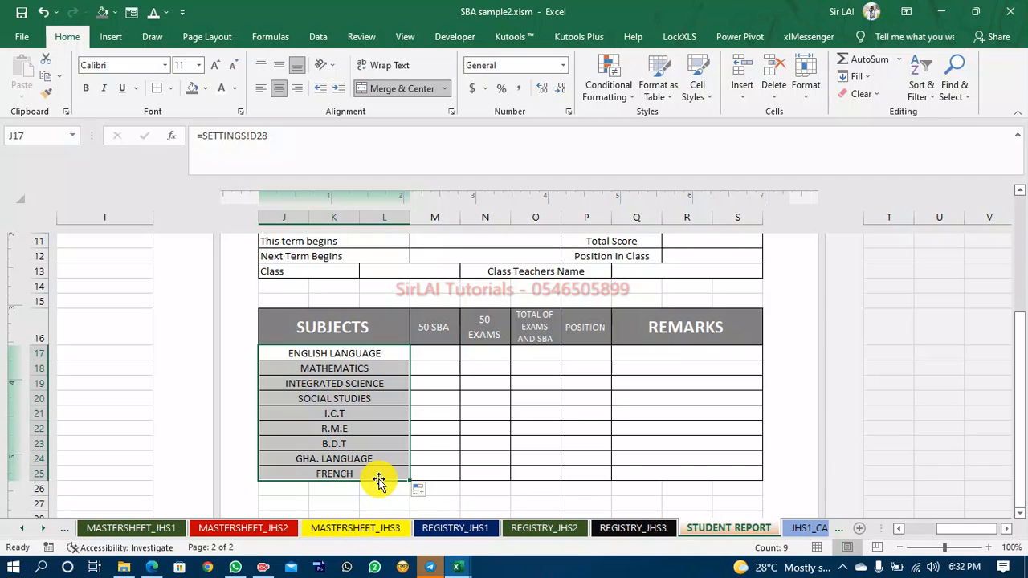
click(261, 89)
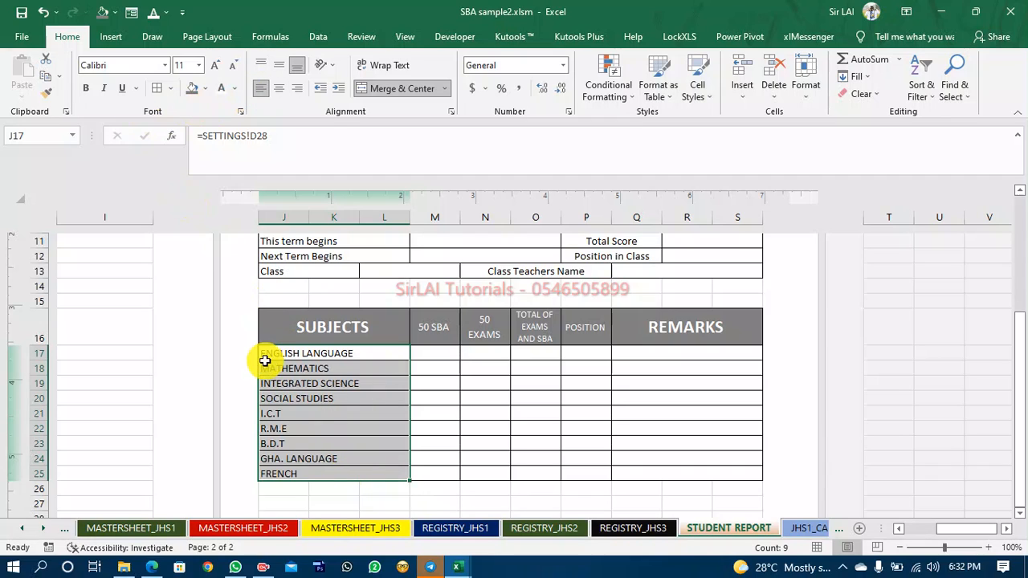
click(334, 458)
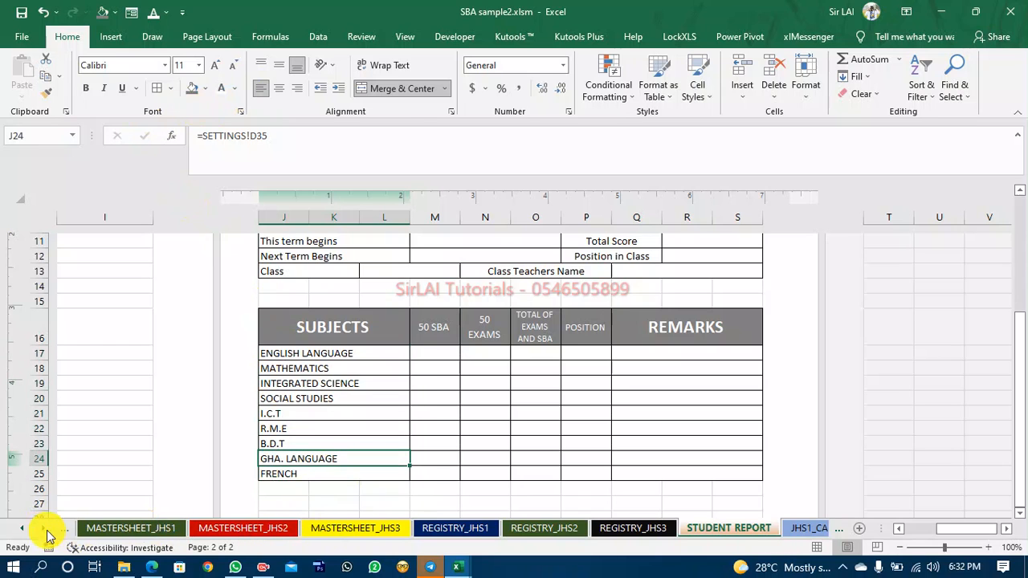
Review the subjects list on the SETTINGS sheet and switch back to the STUDENT REPORT sheet.
click(20, 528)
click(244, 528)
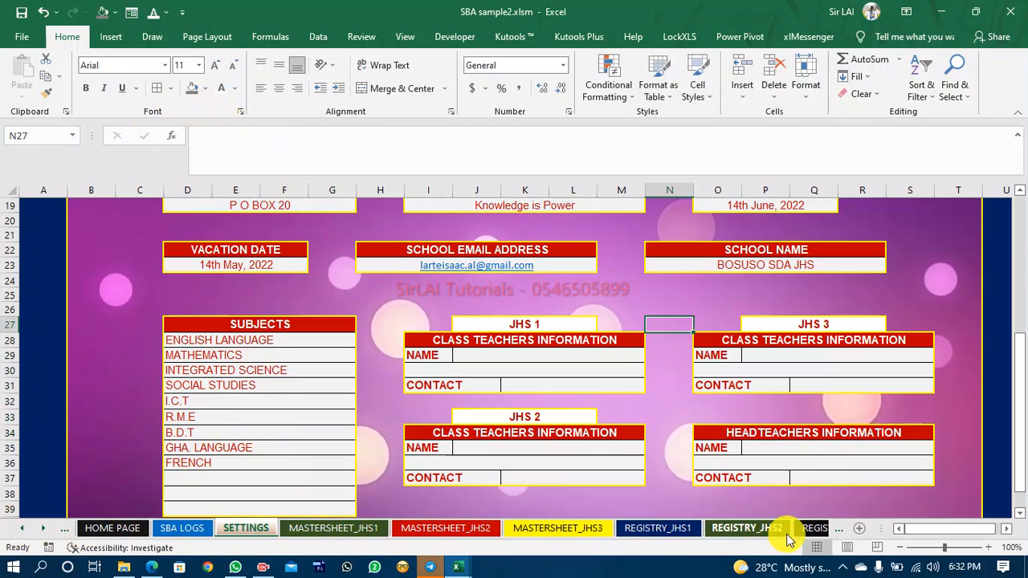
click(44, 528)
click(44, 529)
click(44, 529)
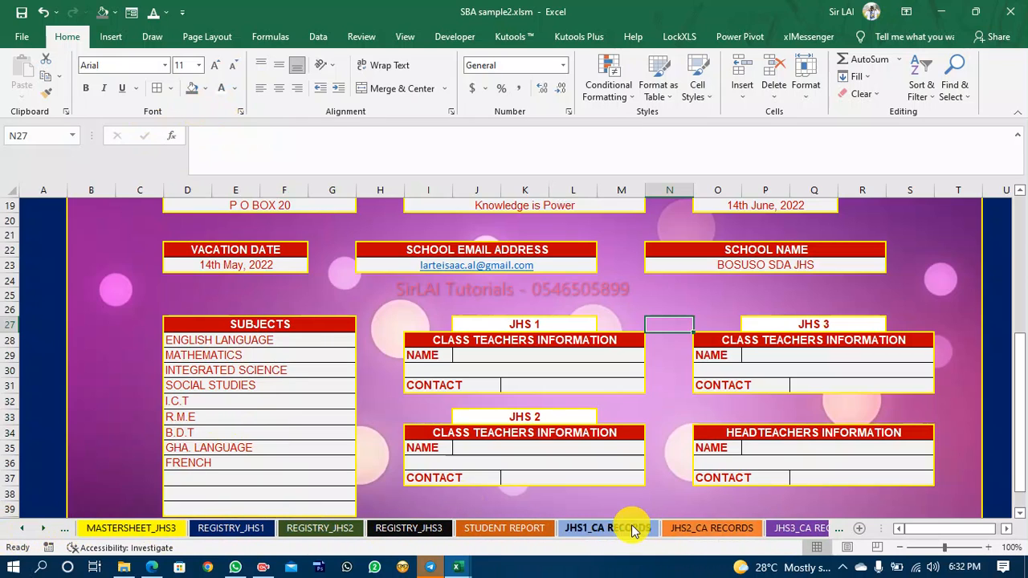
click(472, 532)
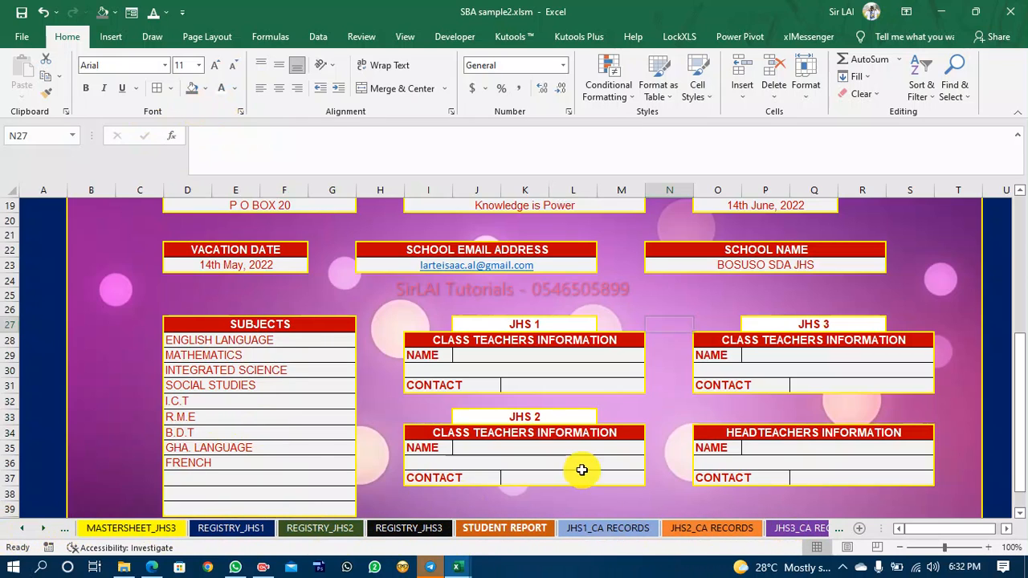
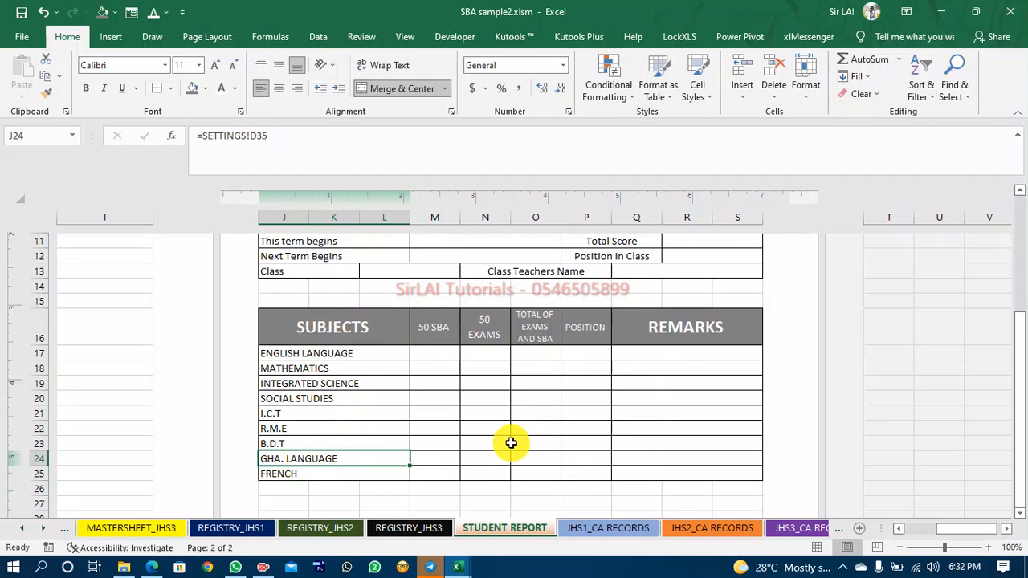
Compare the subject table with the reference terminal report in the REPORT JHS 1 workbook, switching between the two workbooks.
scroll(514, 423, down, 1)
scroll(514, 424, down, 1)
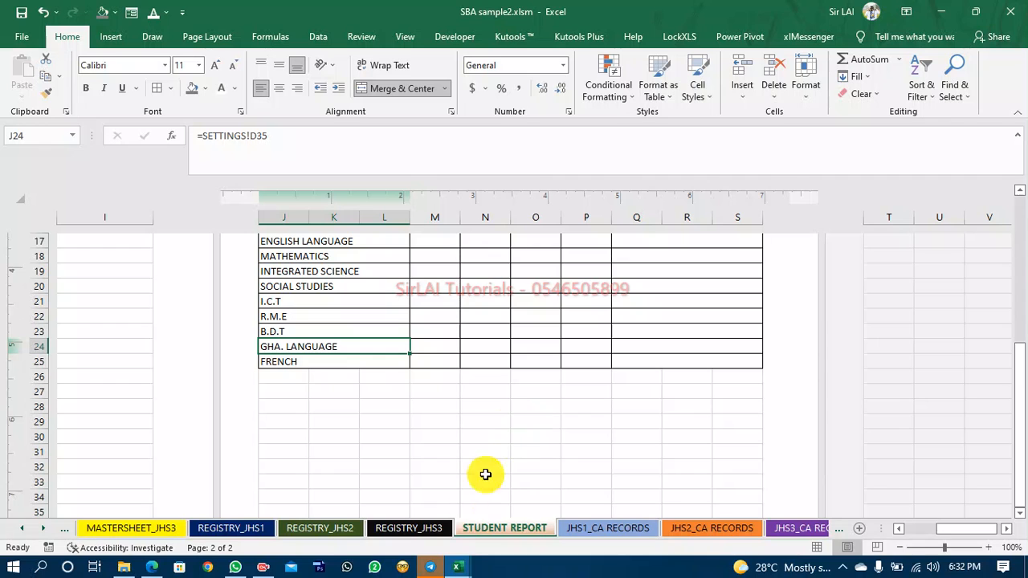
mouse_move(458, 569)
click(394, 522)
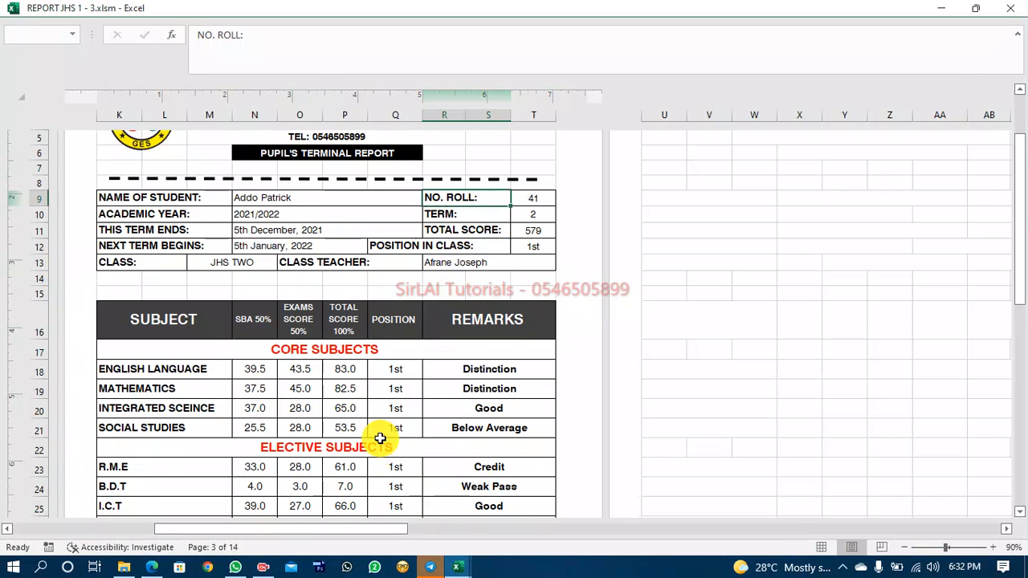
scroll(380, 438, down, 3)
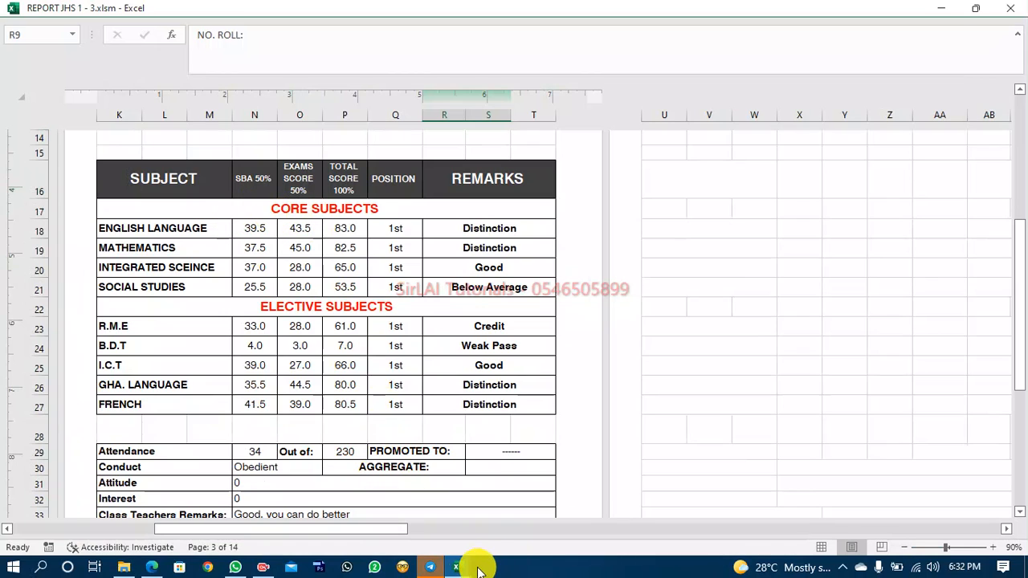
mouse_move(465, 569)
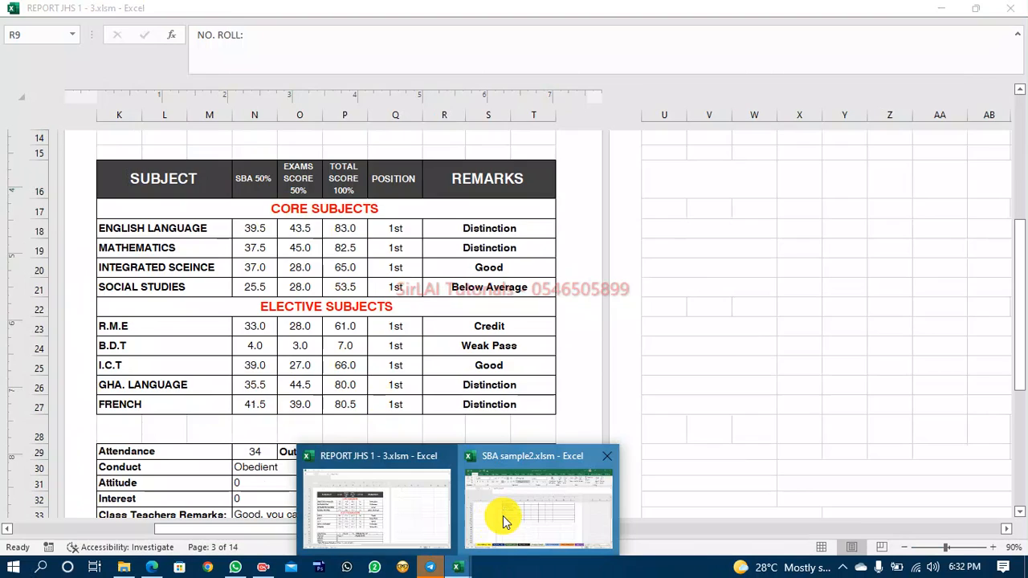
click(503, 516)
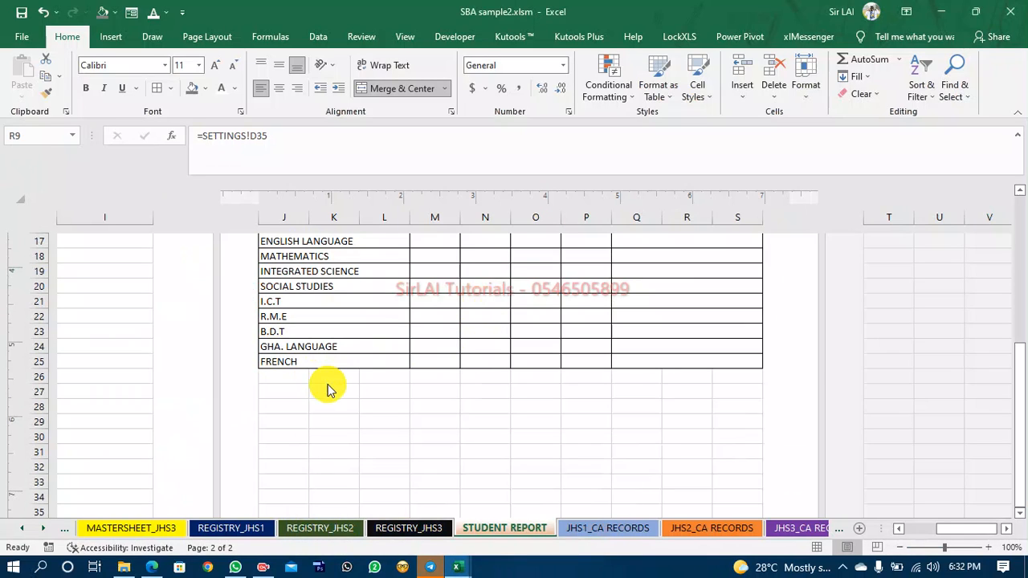
scroll(428, 379, up, 2)
click(434, 399)
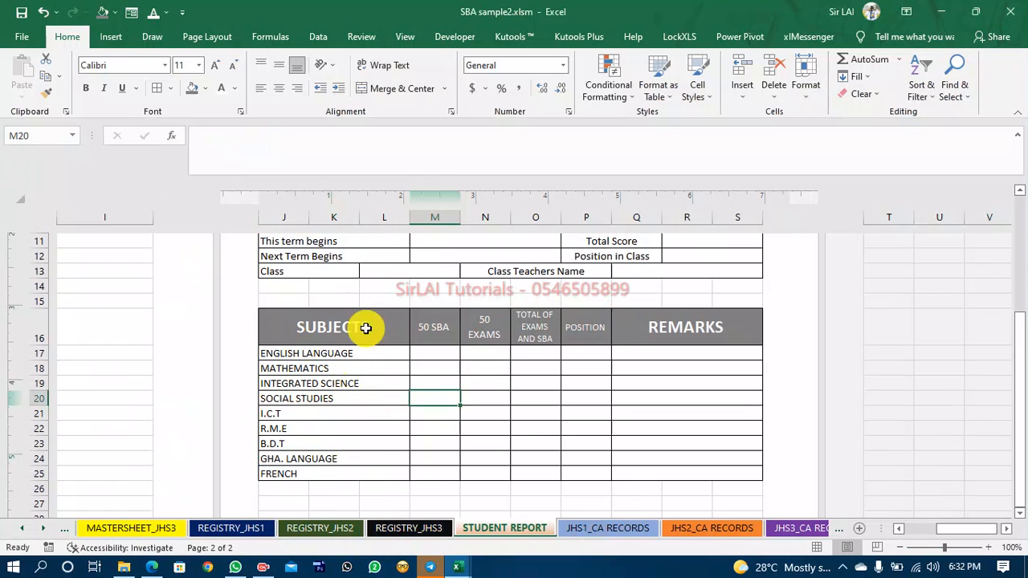
mouse_move(458, 562)
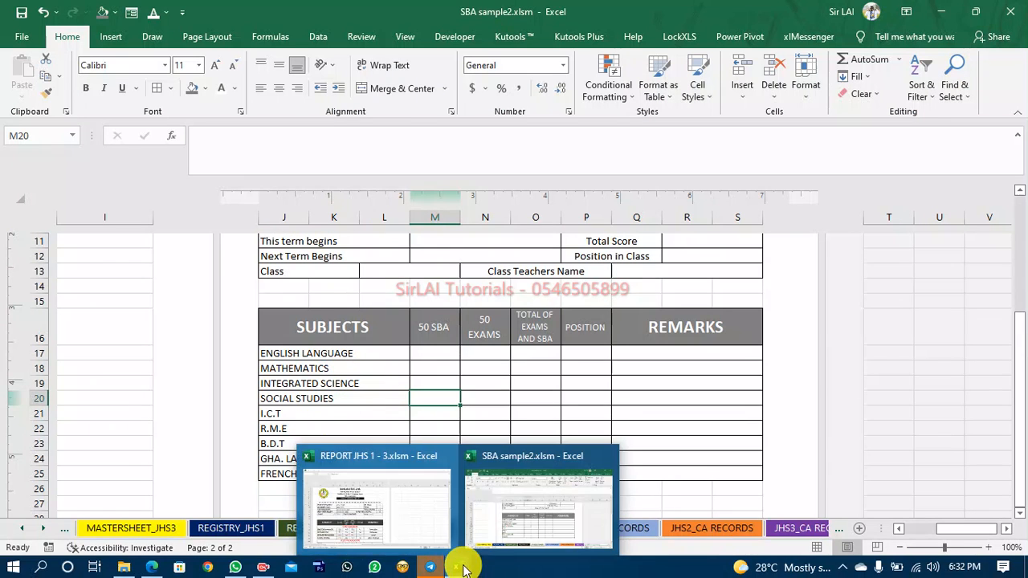
click(386, 504)
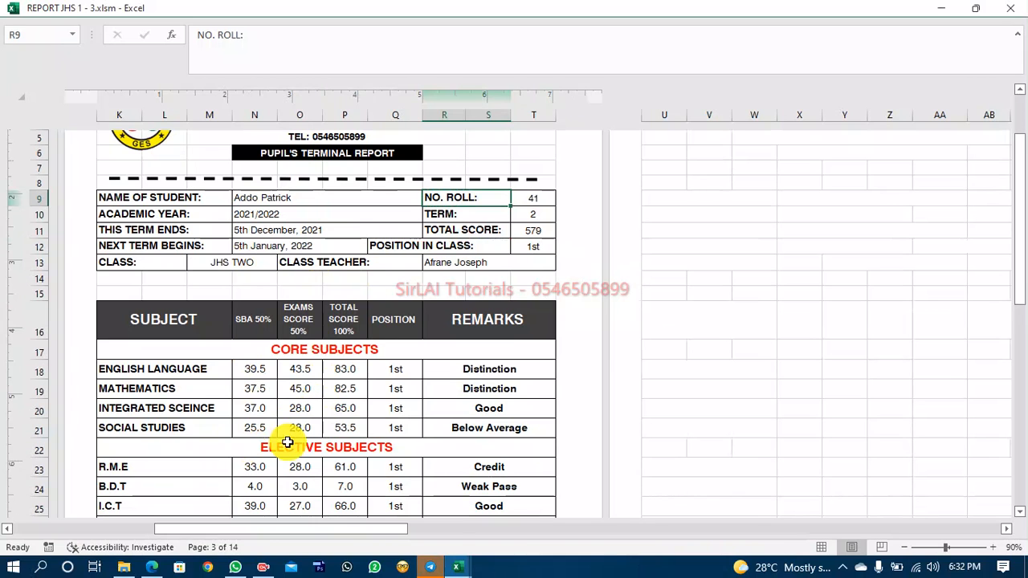
mouse_move(458, 565)
click(502, 531)
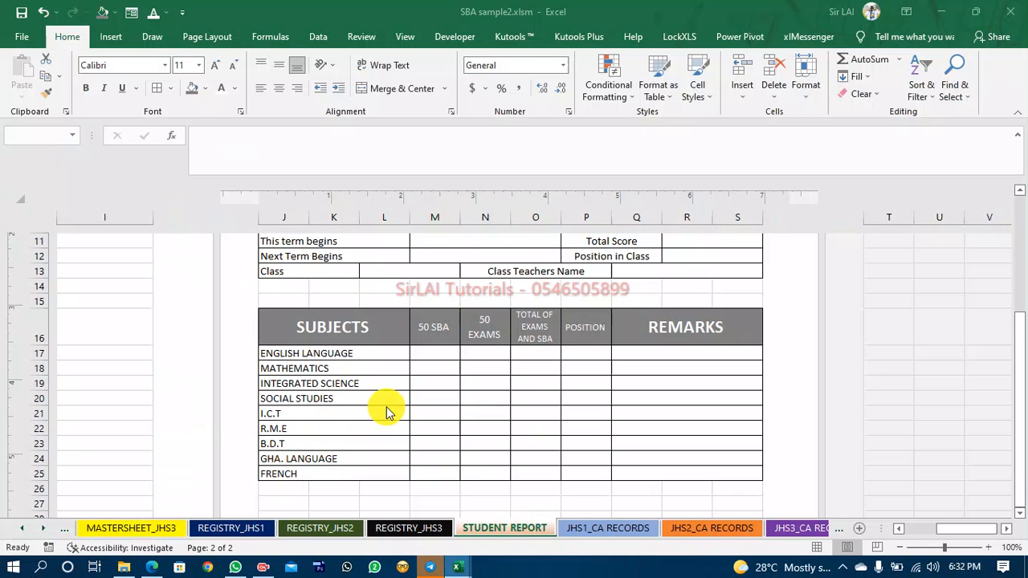
click(297, 353)
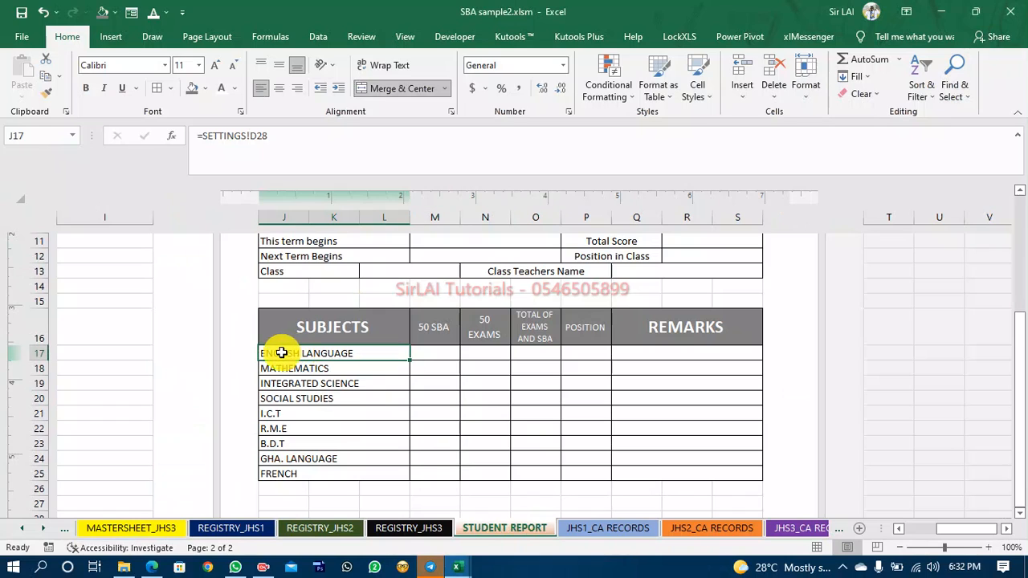
click(27, 354)
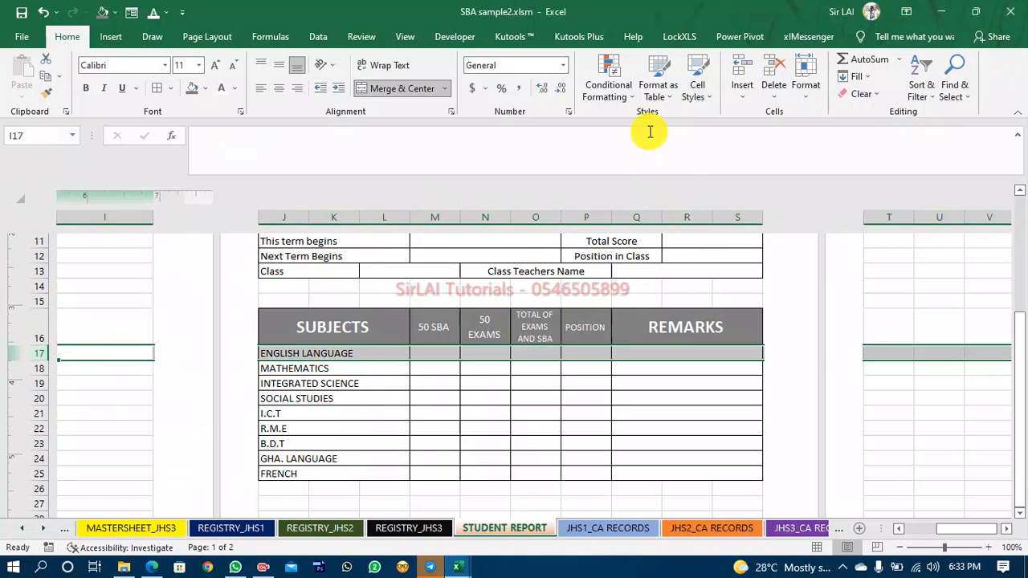
click(749, 95)
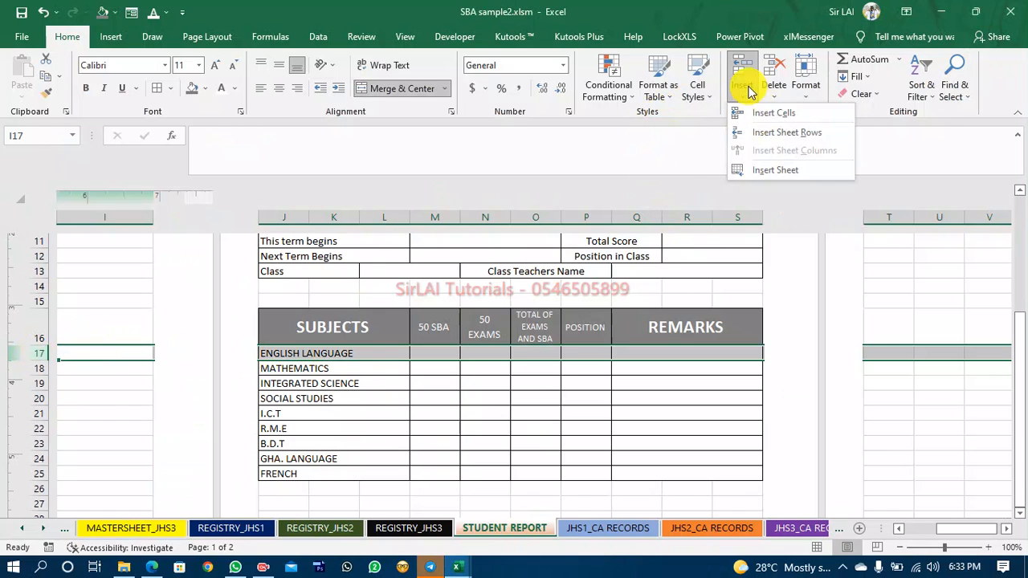
click(741, 66)
click(740, 65)
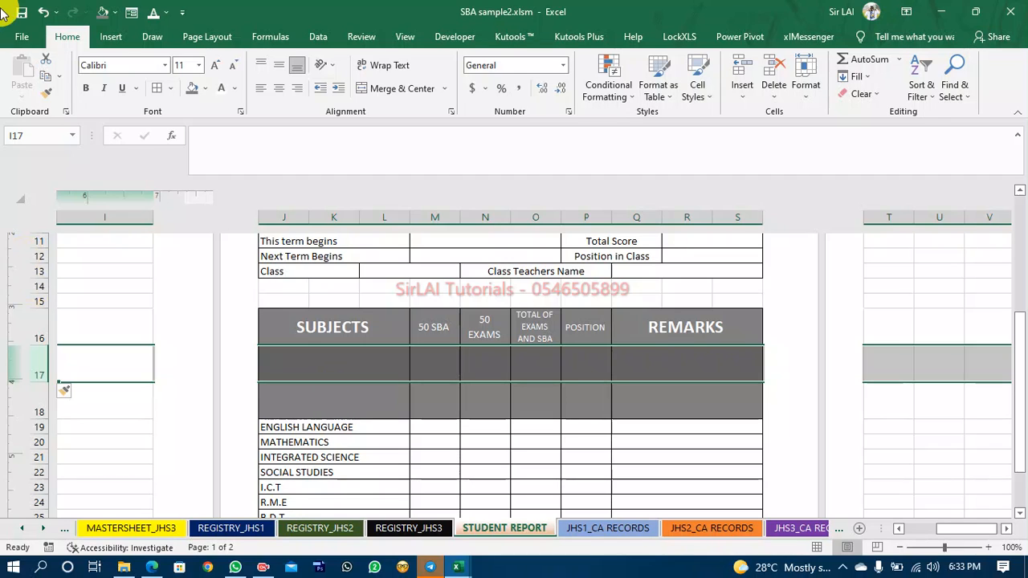
click(44, 11)
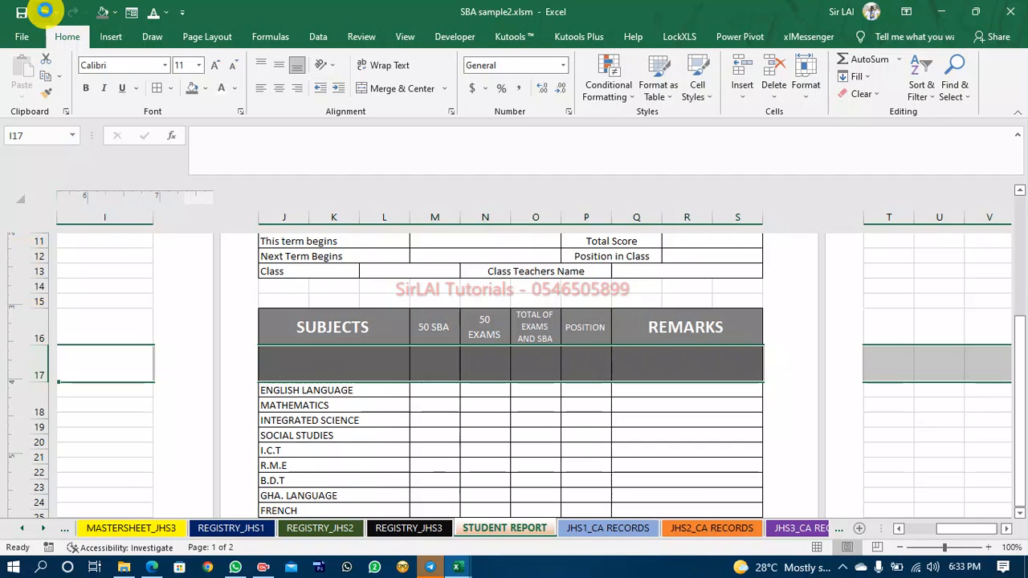
click(44, 11)
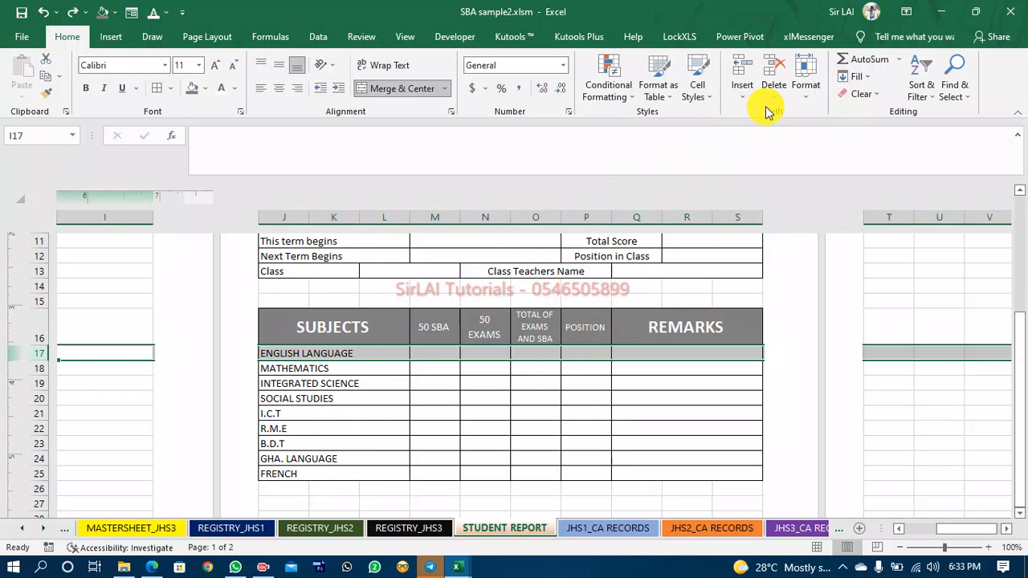
Insert a blank row 17 above ENGLISH LANGUAGE in the subject table and remove its fill.
click(741, 73)
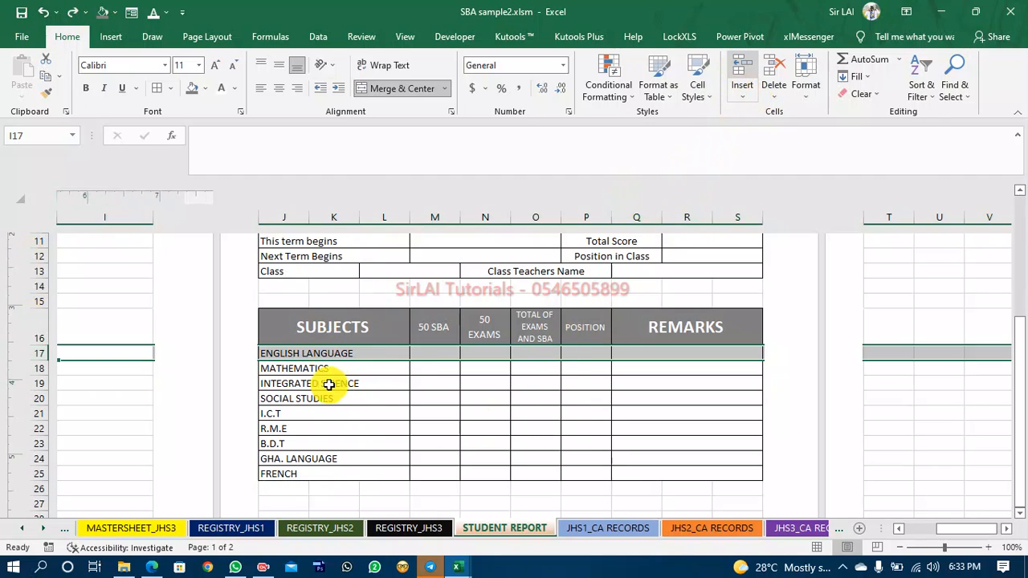
click(205, 89)
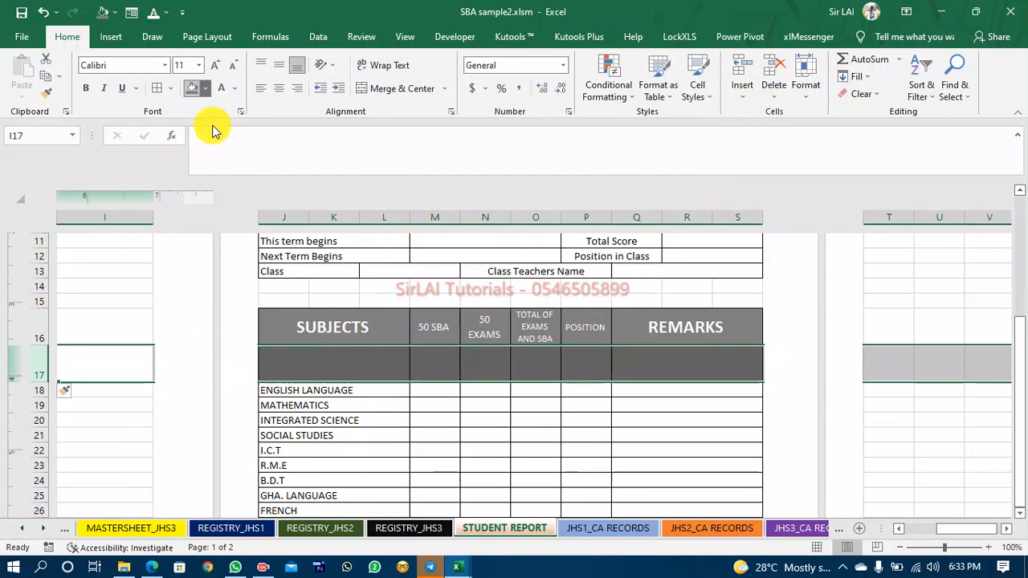
click(217, 225)
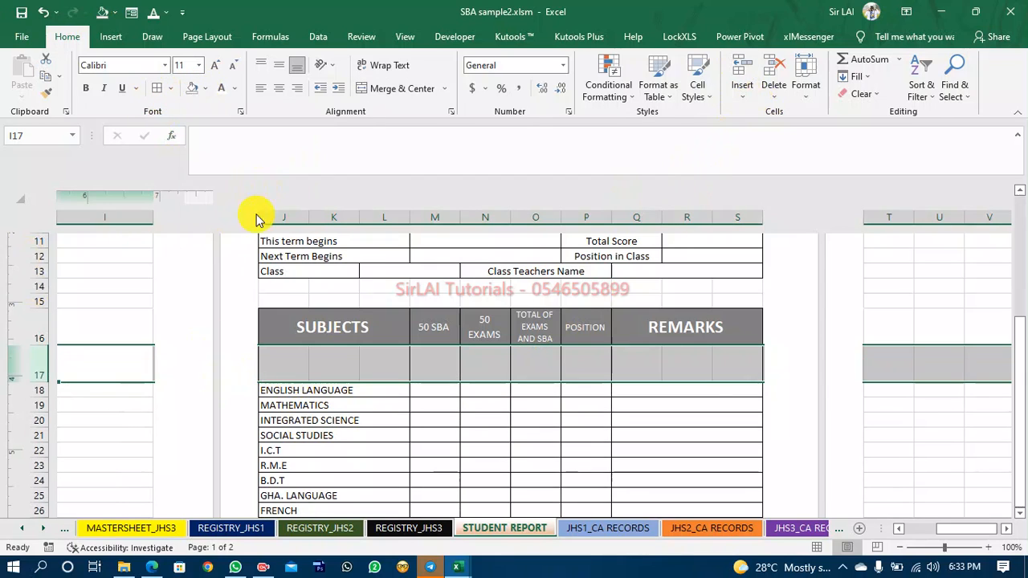
Reduce the height of the new row 17 and clear the borders from the whole row.
click(157, 88)
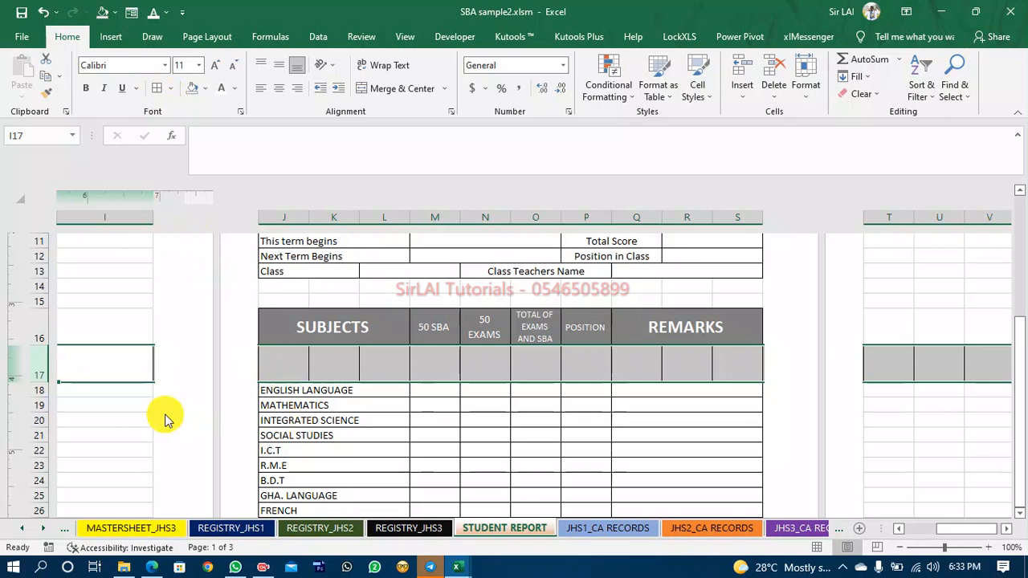
drag(43, 383, 44, 365)
click(270, 356)
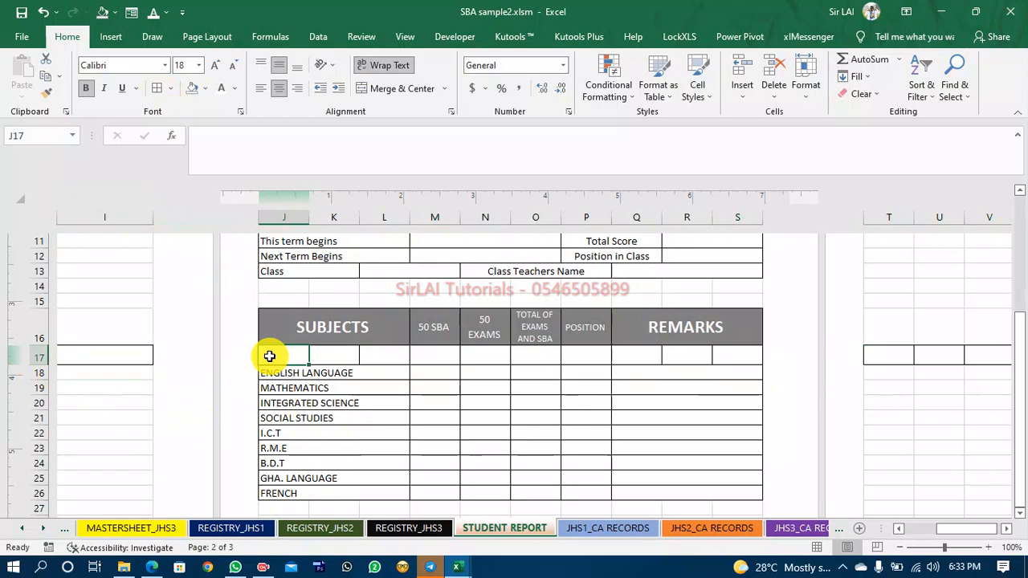
click(31, 358)
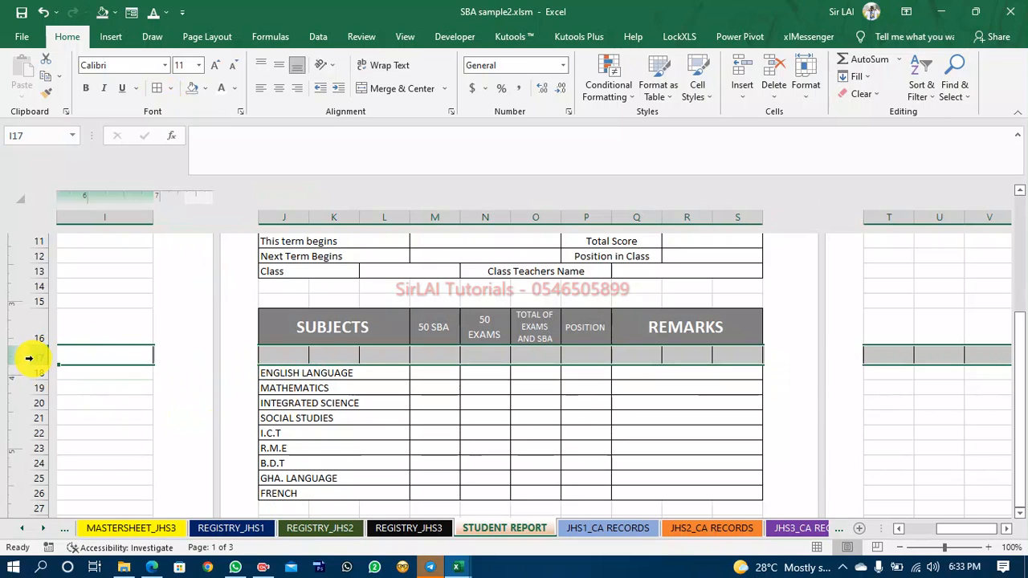
click(169, 89)
click(200, 201)
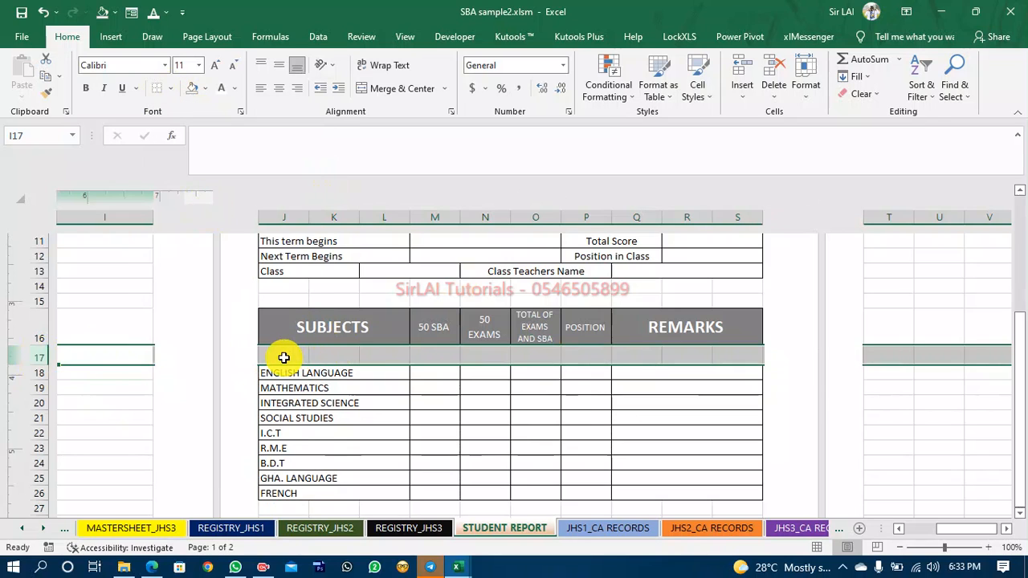
Apply borders to row 17 within the subject table from column J to S.
drag(284, 357, 738, 358)
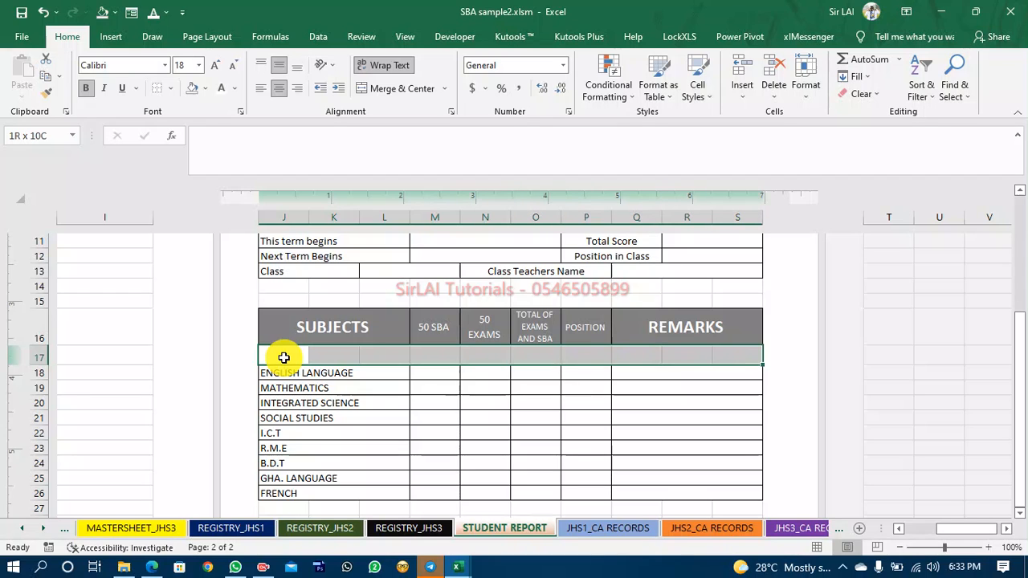
click(169, 88)
click(196, 218)
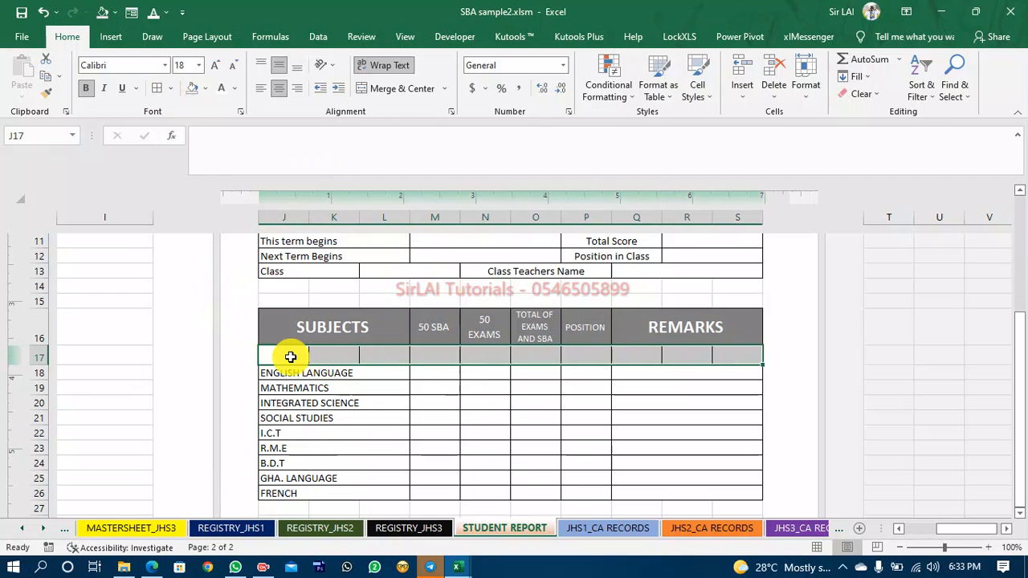
Merge and center row 17's cells across the subject table into one cell.
drag(285, 354, 277, 352)
key(shift+Right)
key(shift+Right)
key(shift+Right)
key(shift+Right)
key(shift+Right)
key(shift+Right)
key(shift+Right)
key(shift+Right)
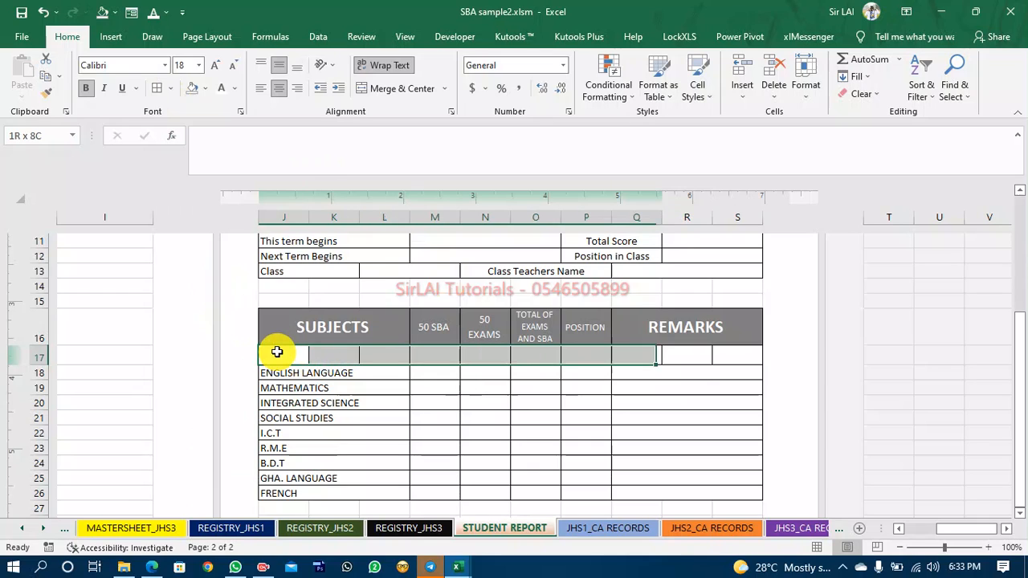
click(384, 89)
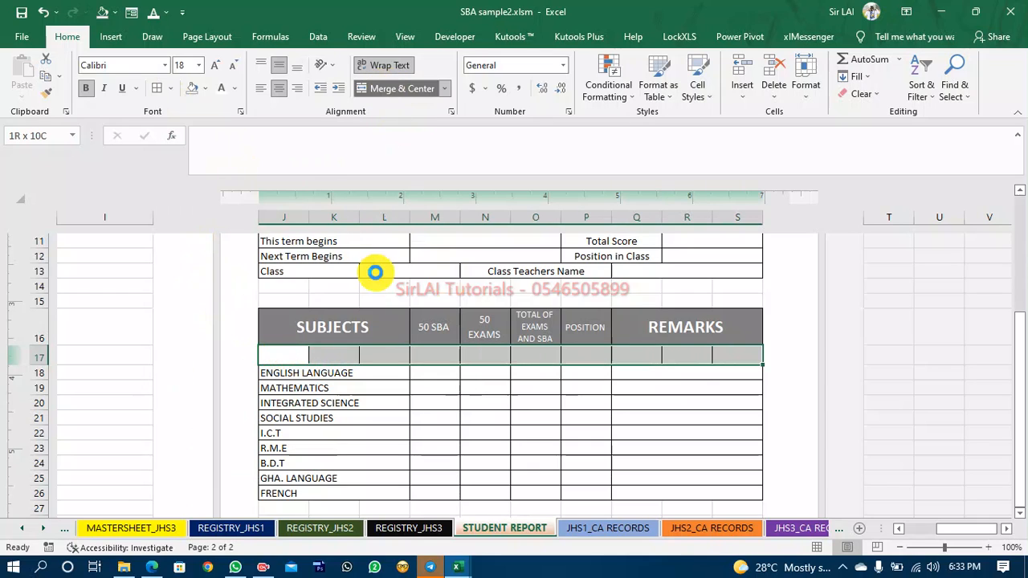
click(313, 420)
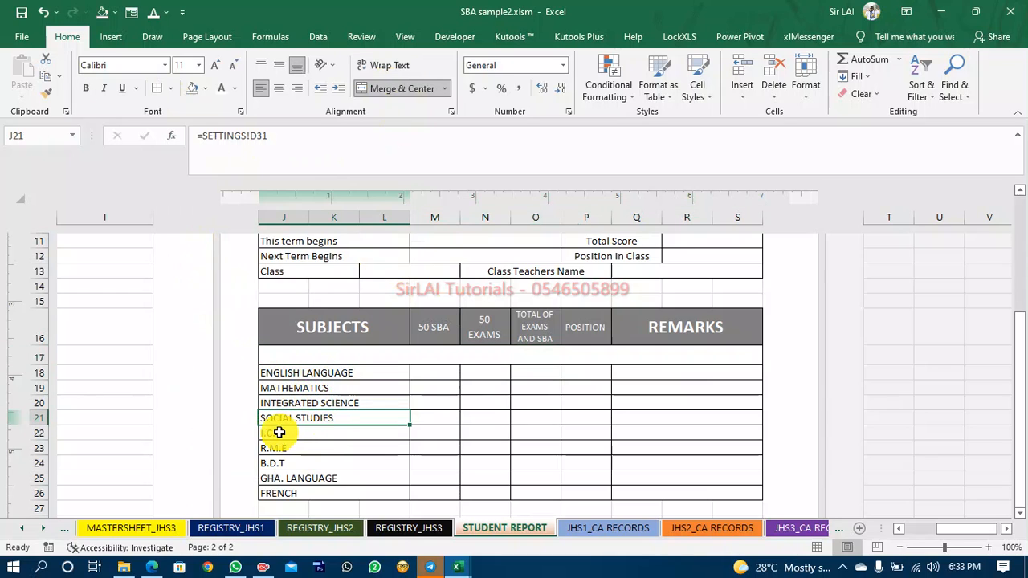
click(279, 433)
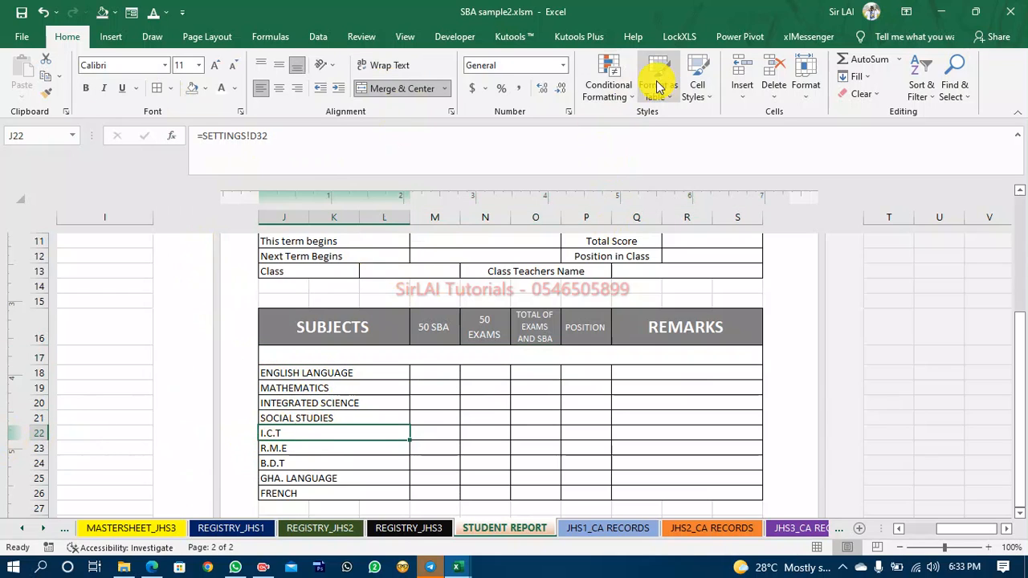
click(744, 69)
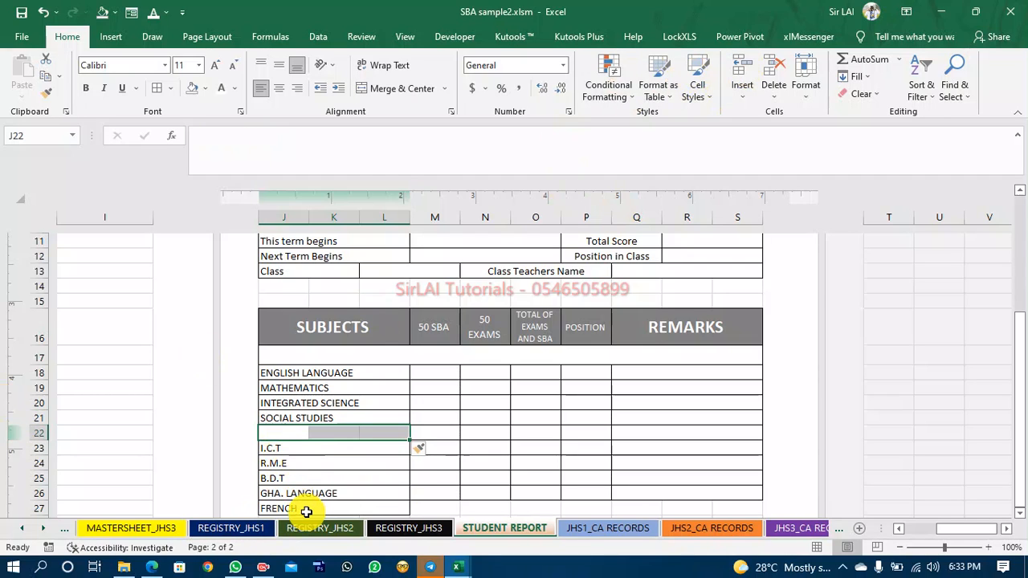
click(42, 13)
Insert a blank row 22 above I.C.T and merge and center its cells across the subject table.
click(280, 435)
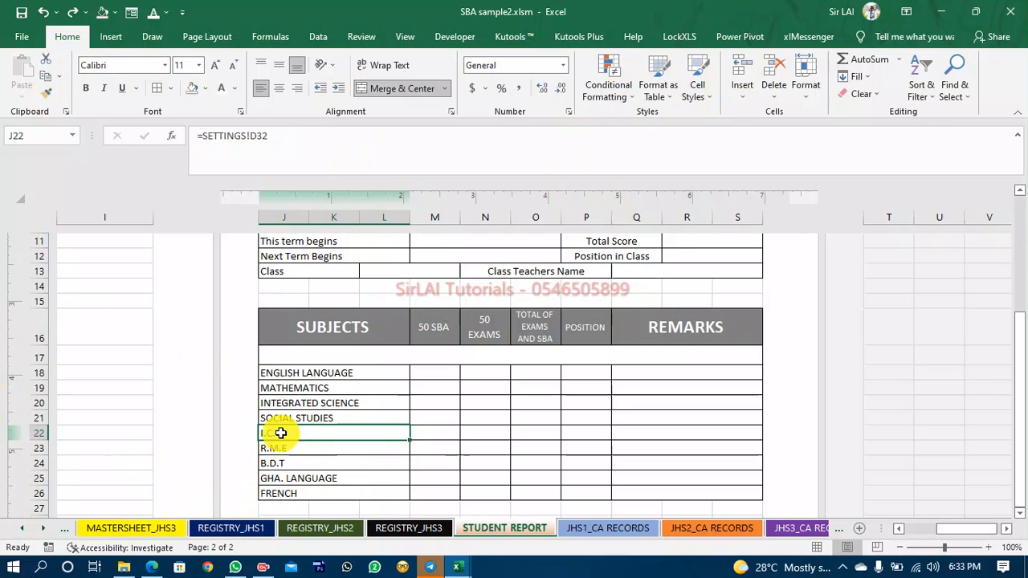
key(shift+Right)
key(shift+Right)
key(shift+Right)
key(shift+Right)
key(shift+Right)
key(shift+Right)
key(shift+Right)
key(shift+Right)
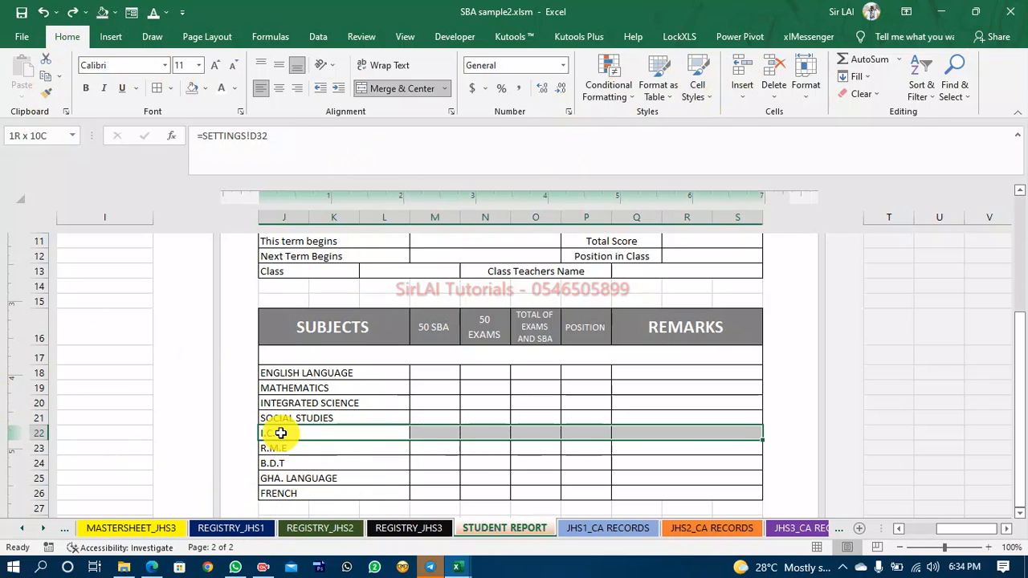
key(shift+Left)
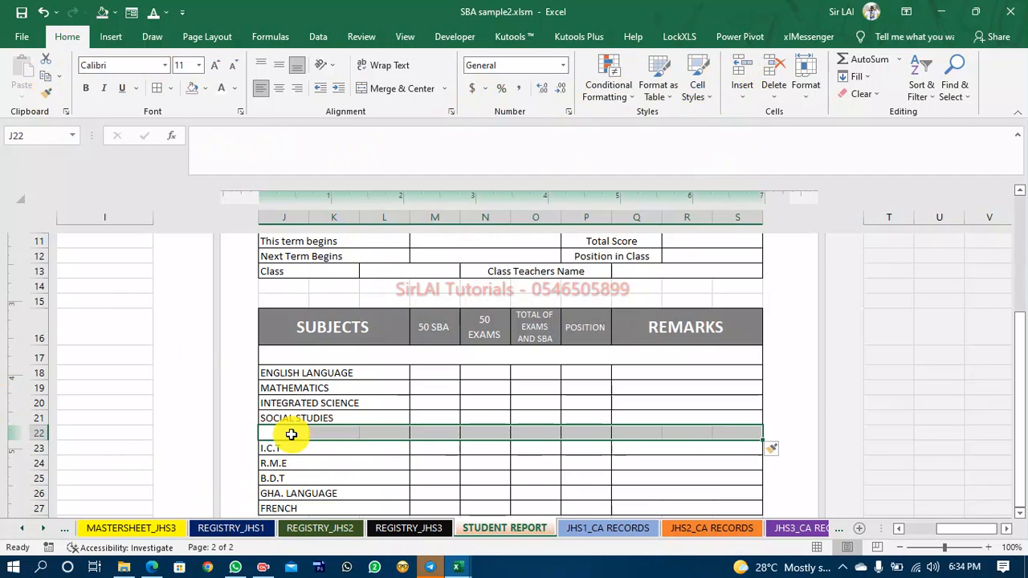
click(291, 433)
key(shift+Right)
key(shift+Right)
key(shift+Right)
key(shift+Right)
key(shift+Right)
key(shift+Right)
key(shift+Right)
key(shift+Right)
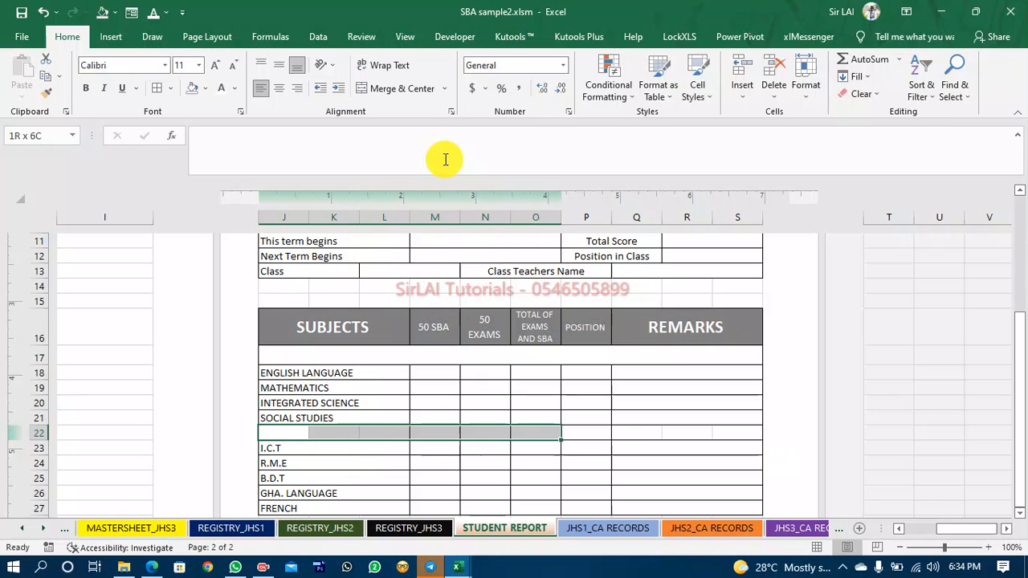
click(406, 89)
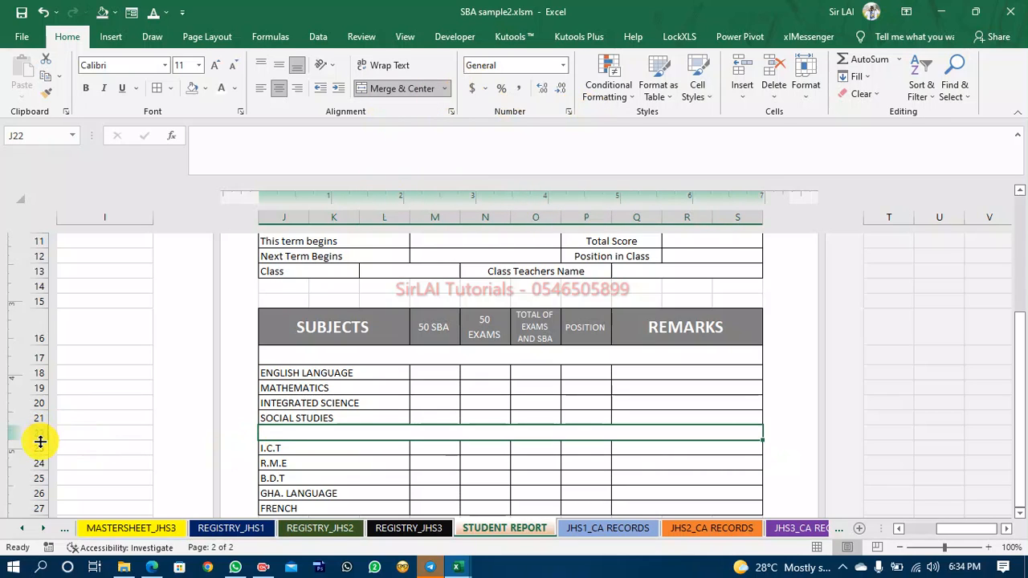
drag(41, 441, 41, 452)
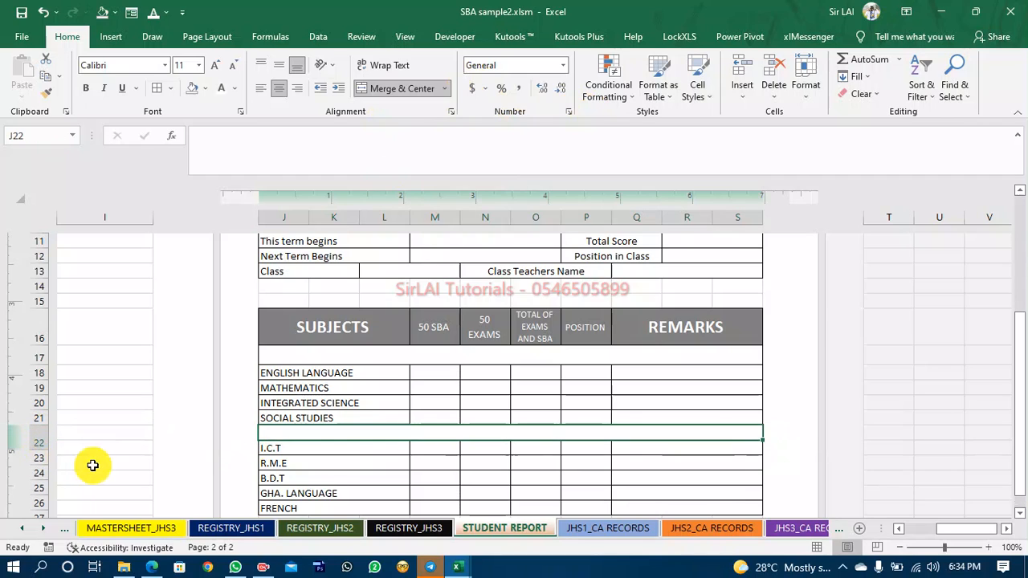
Enter the heading CORE SUBJECTS in row 17 of the subject table and set its font colour.
click(298, 356)
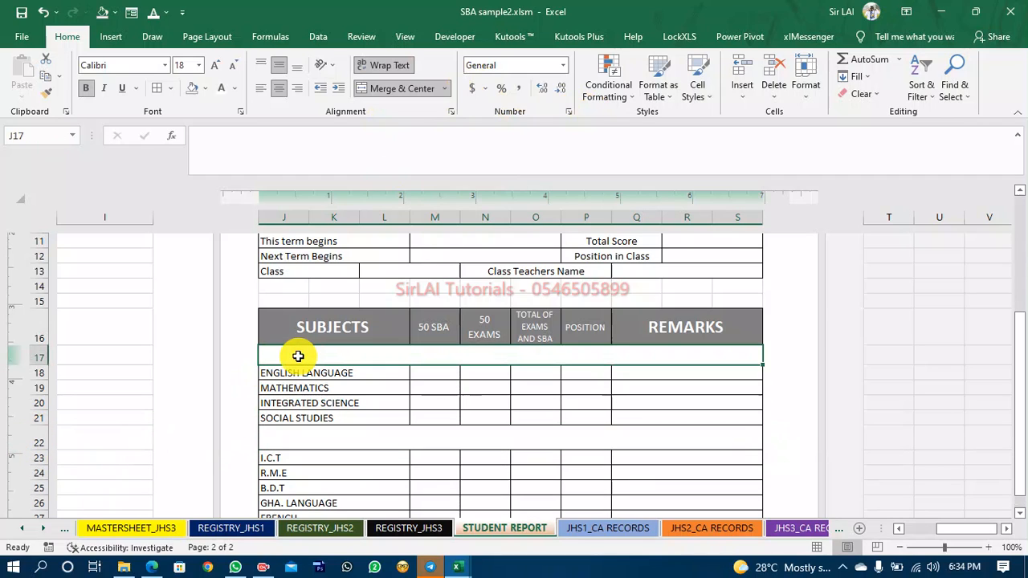
text(CORE SUBJECTA)
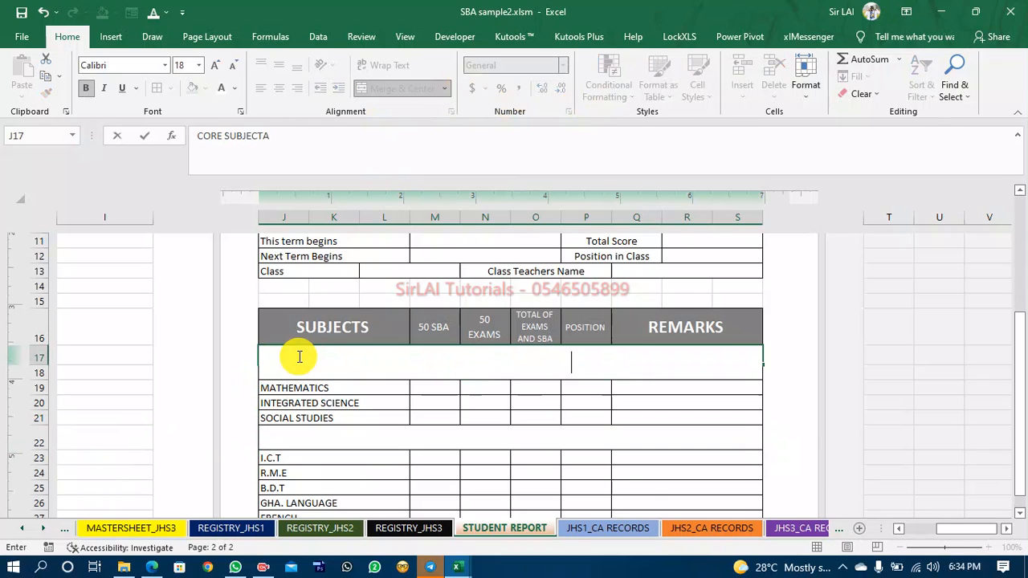
key(ctrl+a)
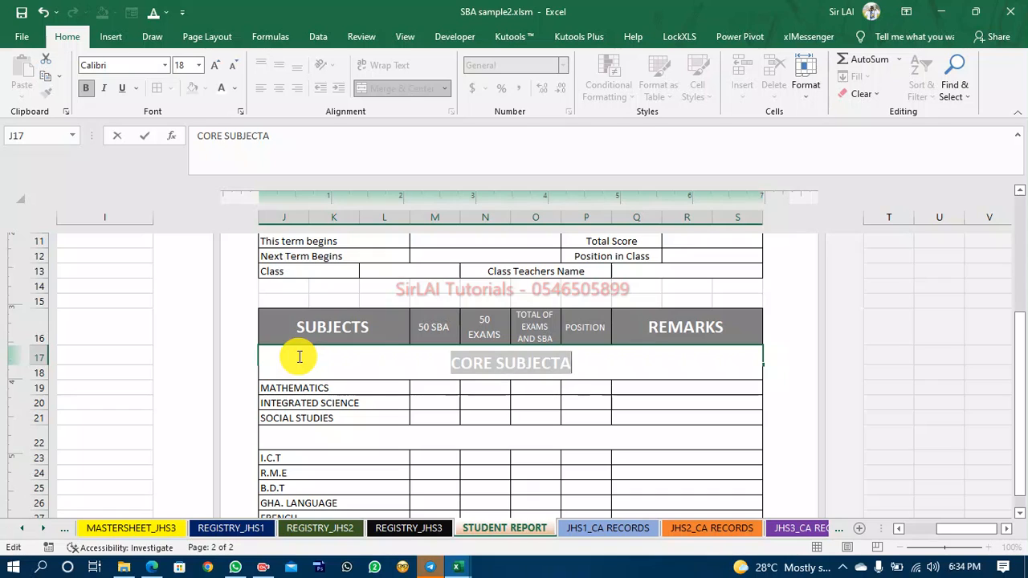
click(235, 88)
click(238, 194)
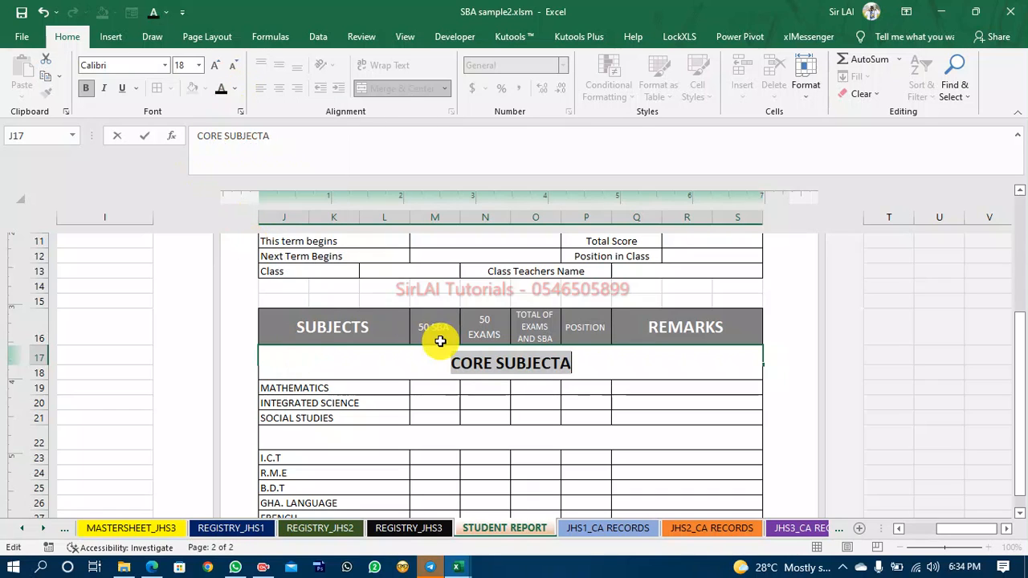
click(595, 372)
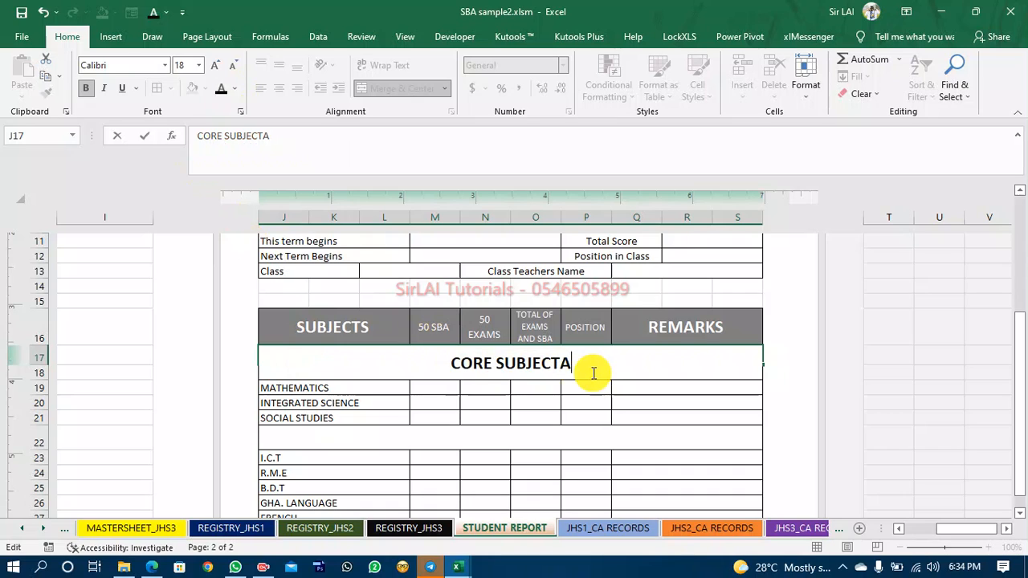
key(BackSpace)
text(S)
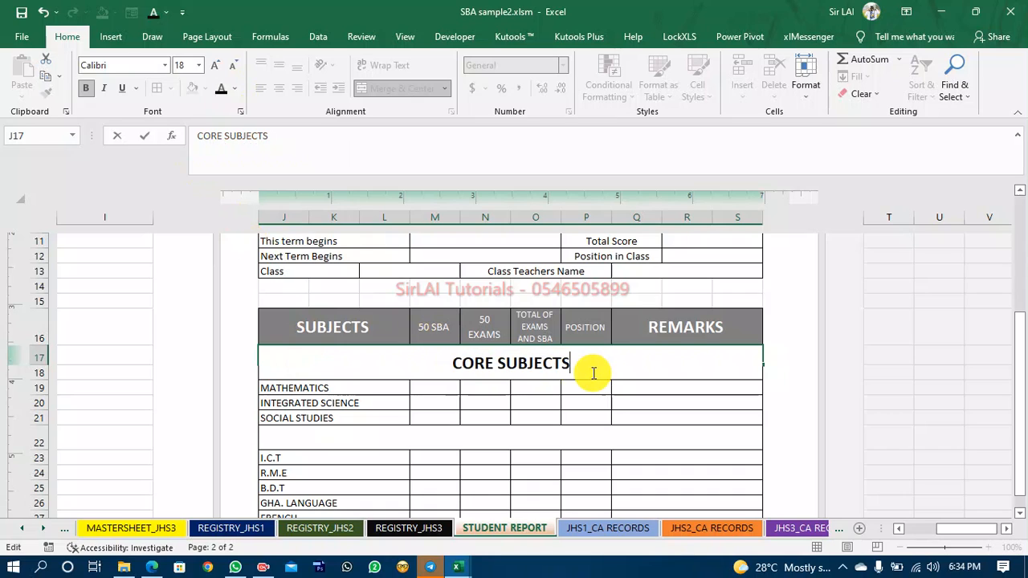
Enter the heading ELECTIVE SUBJECTS in the separator row 22 above I.C.T.
click(535, 434)
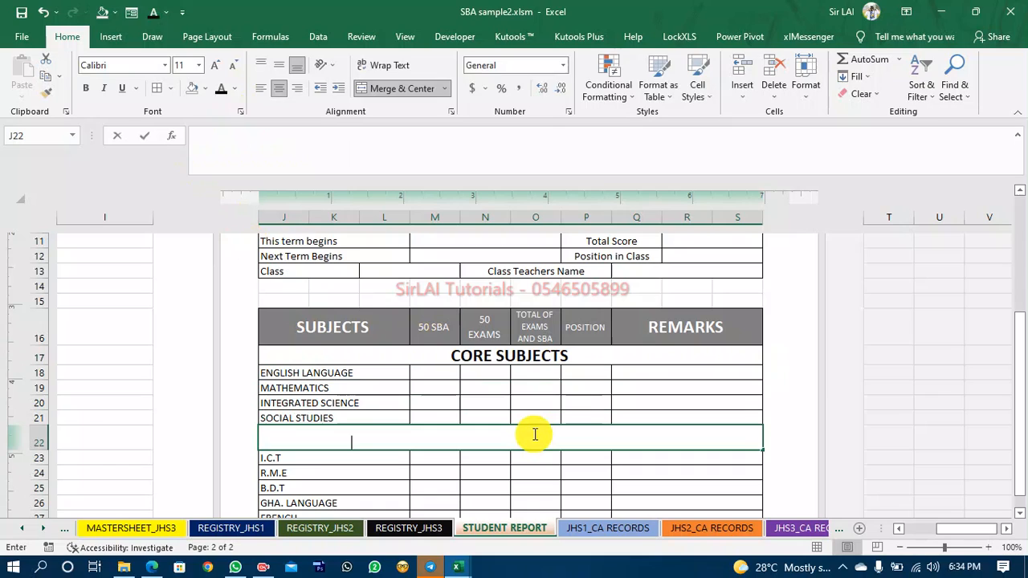
text(ELECTIVE SUBJECTS)
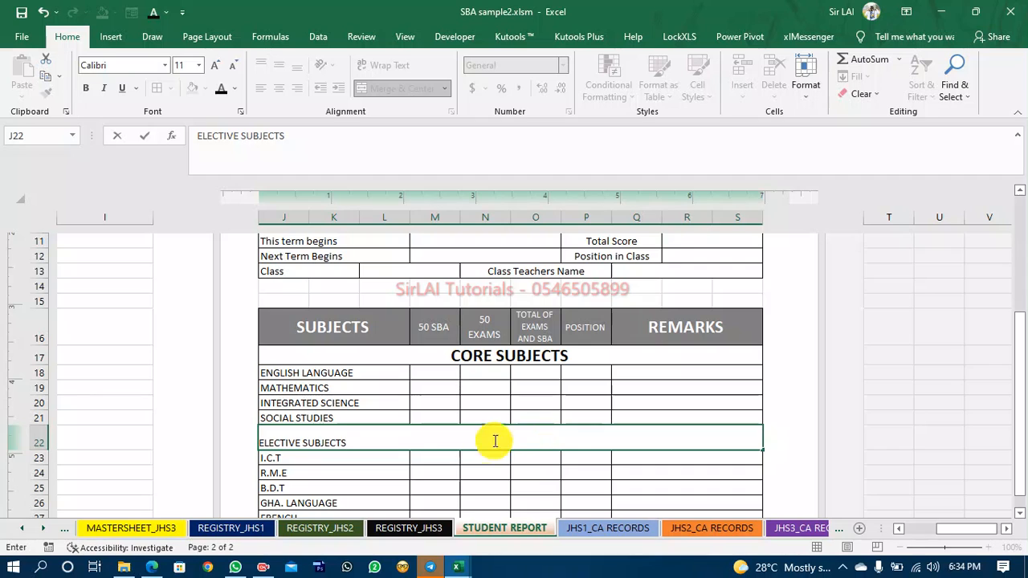
click(477, 488)
click(470, 439)
Copy the CORE SUBJECTS row formatting onto the ELECTIVE SUBJECTS row with Format Painter.
click(483, 343)
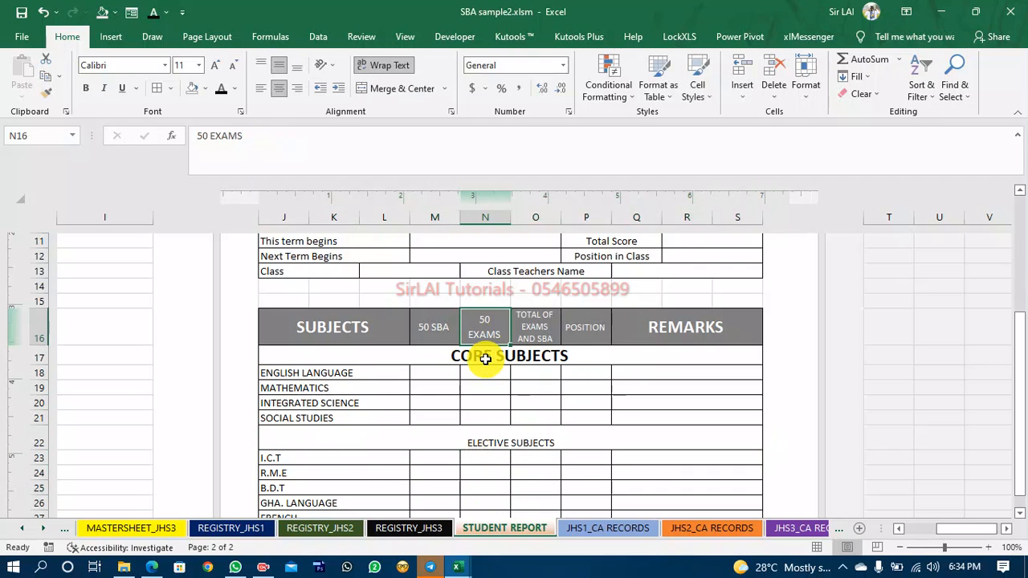
click(421, 355)
click(46, 93)
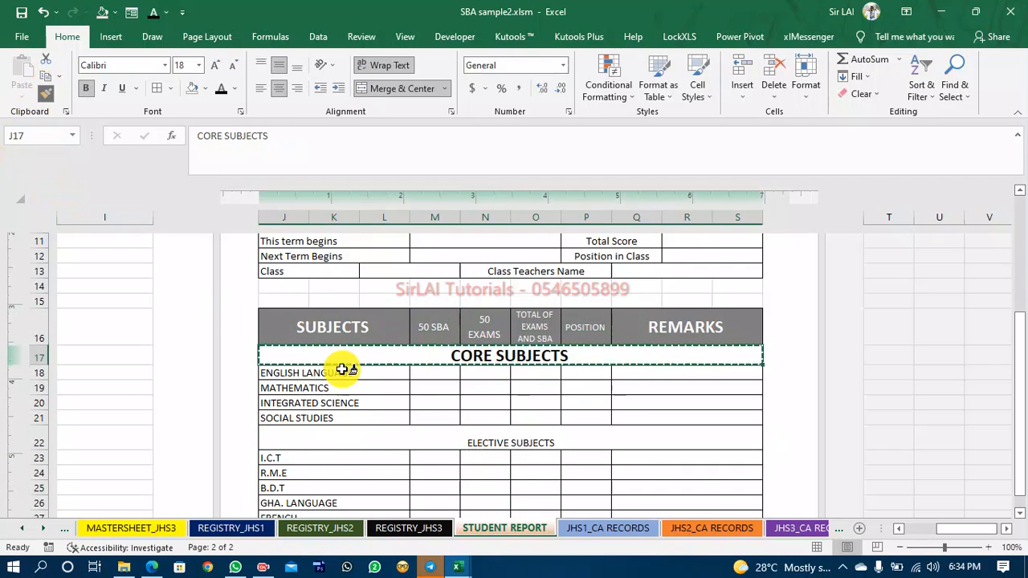
click(457, 441)
click(464, 482)
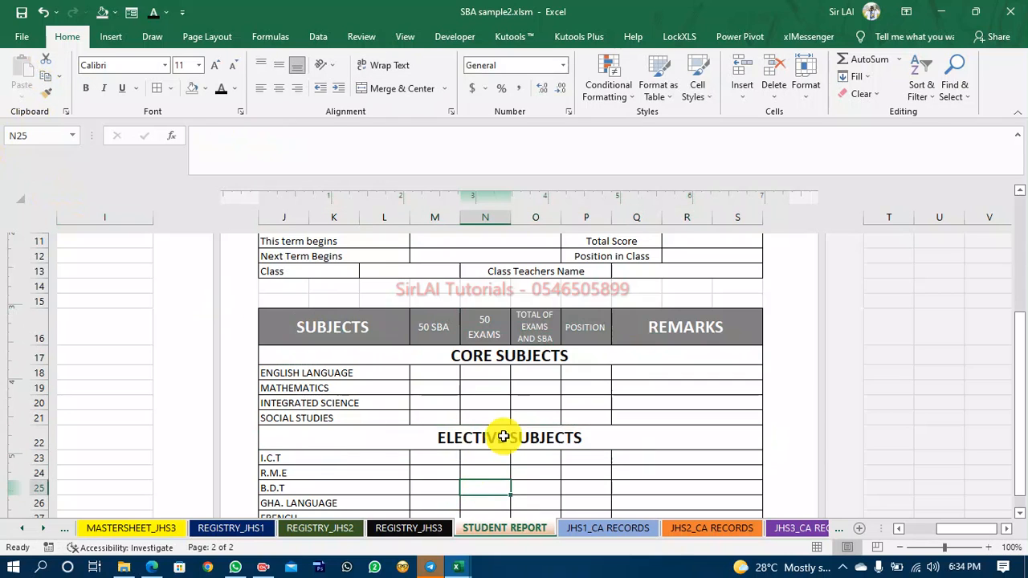
Examine the attendance and remarks section below the subject table in the reference report workbook REPORT JHS 1 - 3.
scroll(502, 430, down, 2)
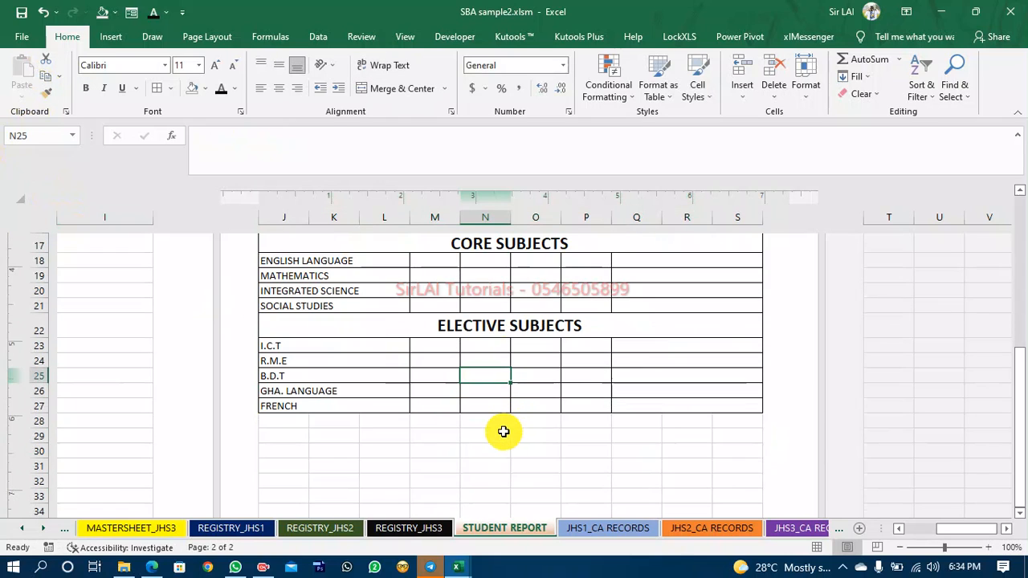
scroll(505, 431, up, 1)
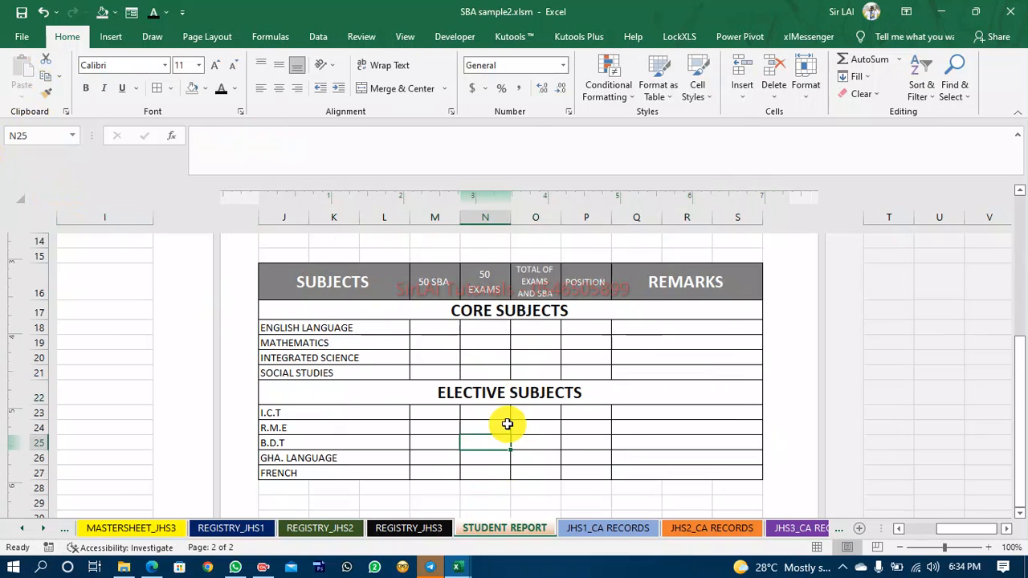
scroll(293, 455, down, 2)
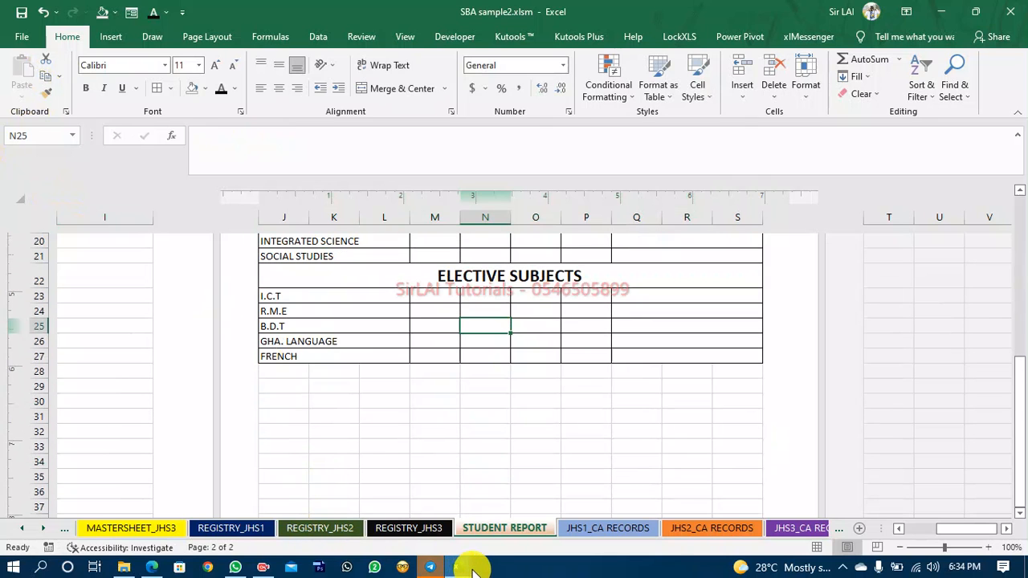
mouse_move(458, 569)
click(394, 523)
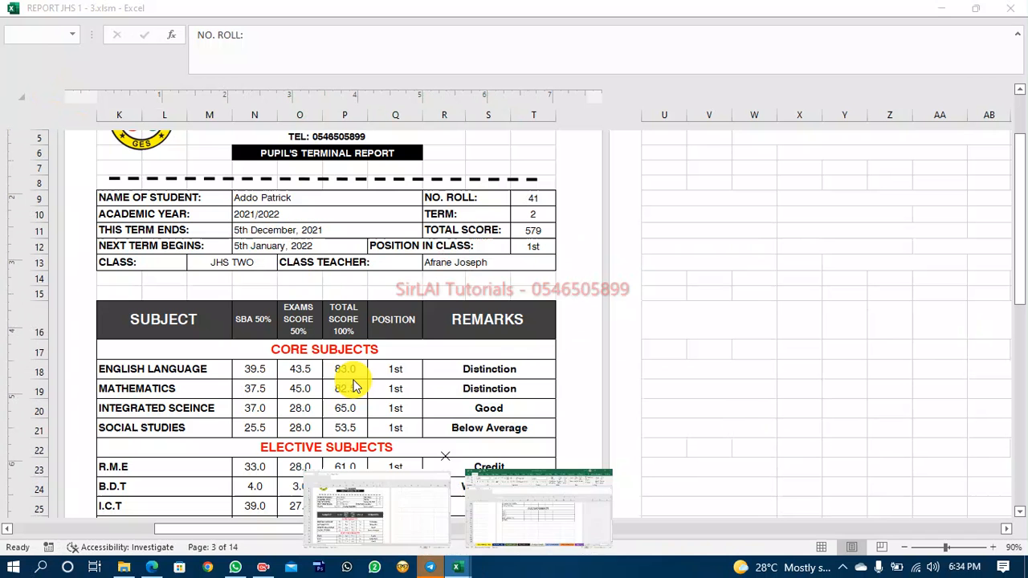
click(341, 434)
scroll(344, 438, down, 6)
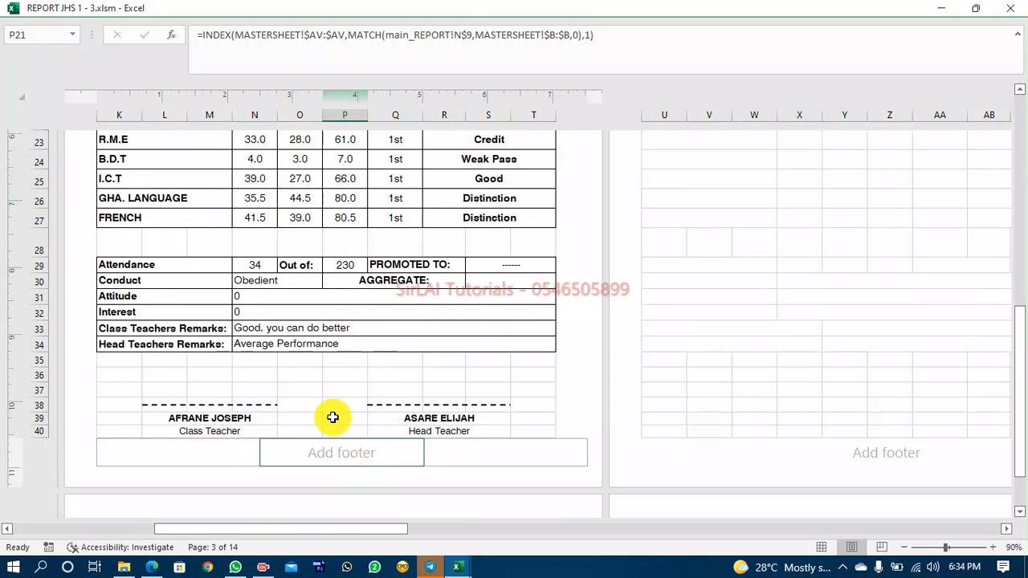
click(138, 265)
key(shift+Right)
key(shift+Right)
key(shift+Right)
key(shift+Right)
key(shift+Right)
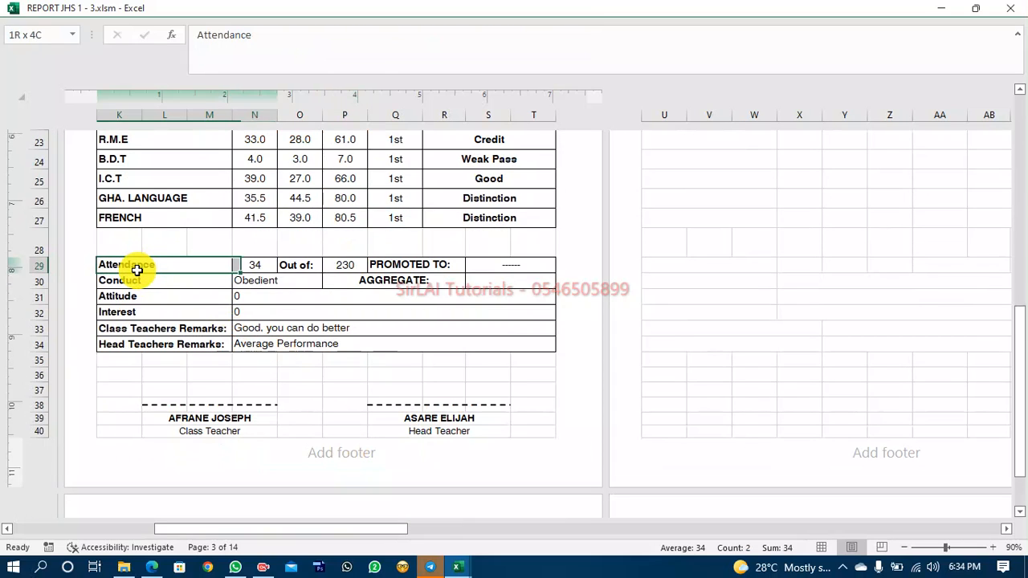
key(shift+Down)
key(shift+Down)
key(shift+Down)
key(shift+Down)
key(shift+Down)
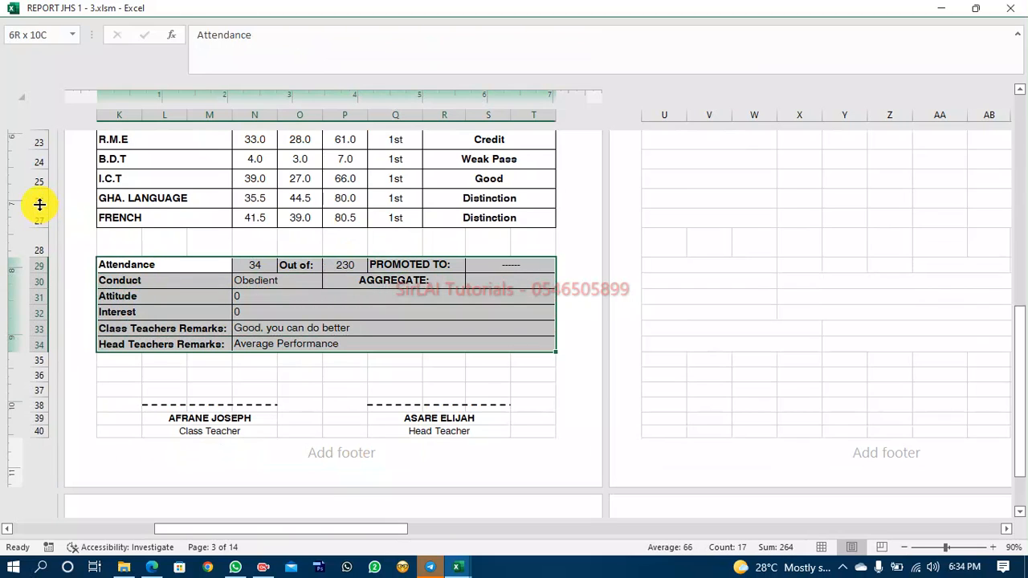
click(121, 372)
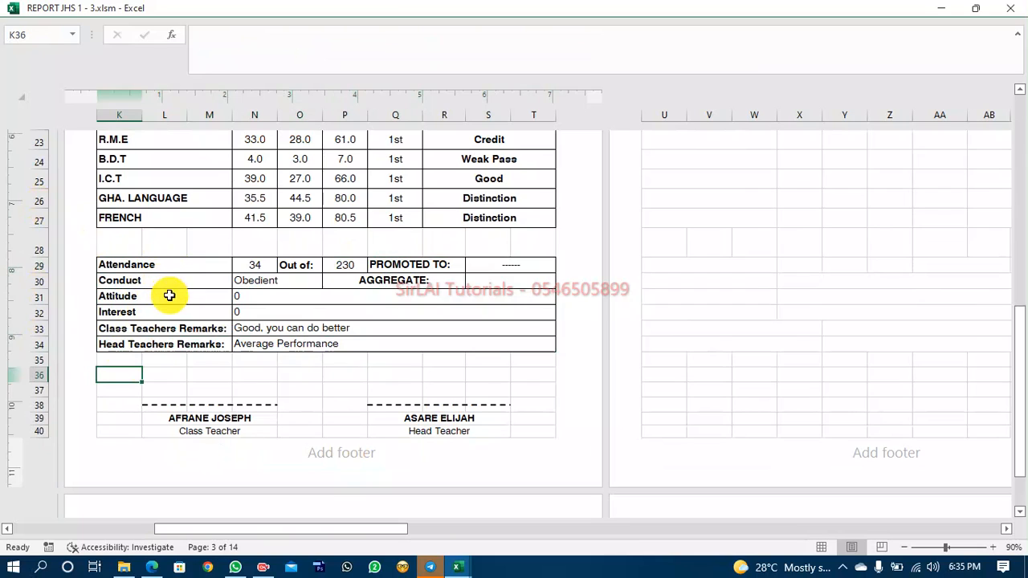
click(464, 567)
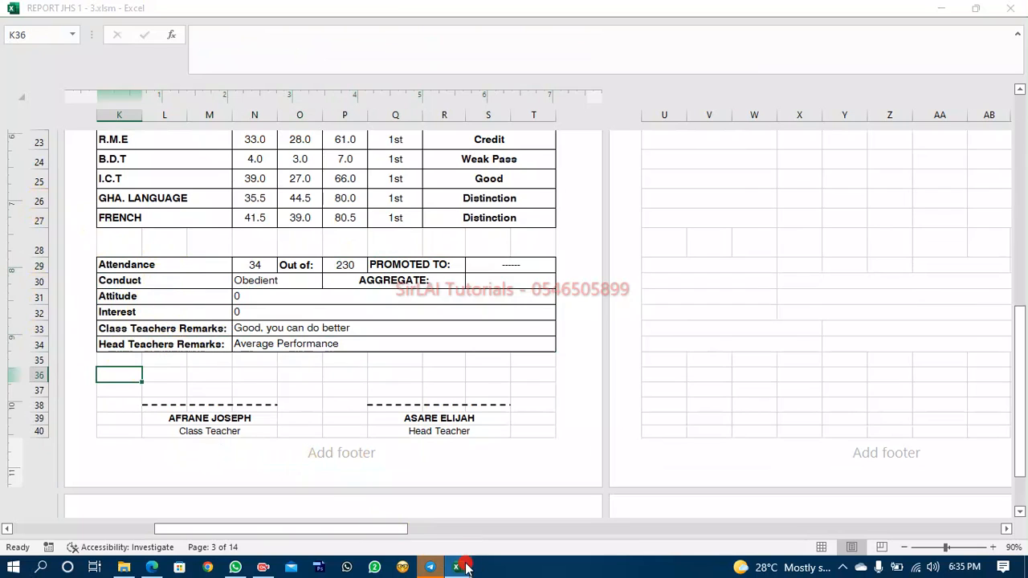
click(519, 528)
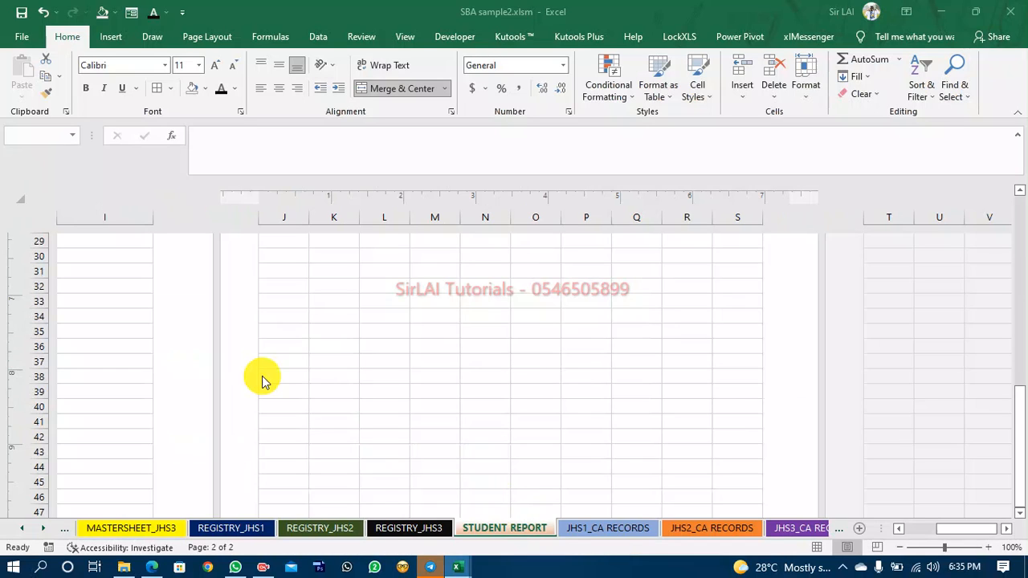
Apply all borders to the block J30:S35 below the subject table.
scroll(459, 418, down, 2)
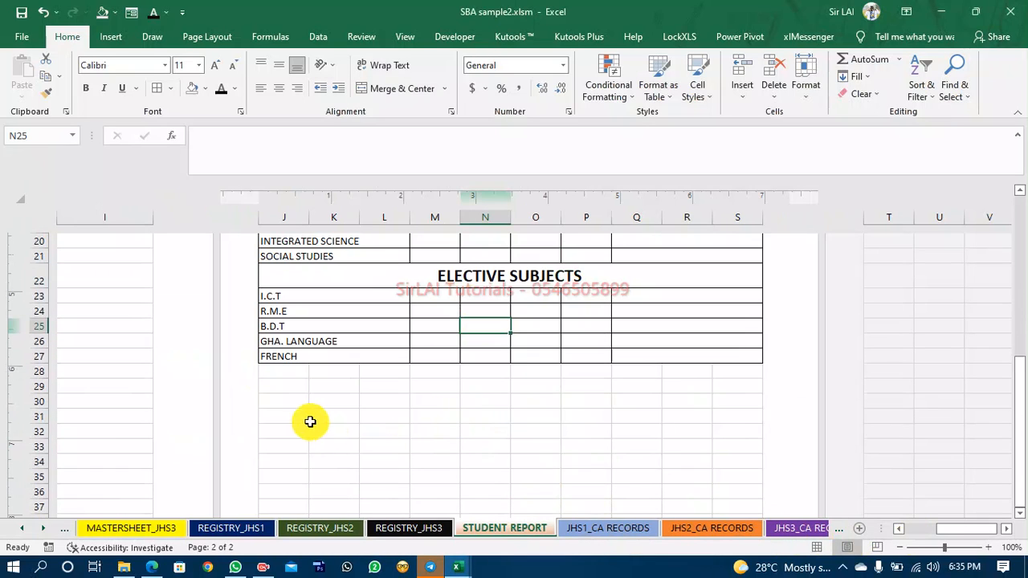
click(276, 399)
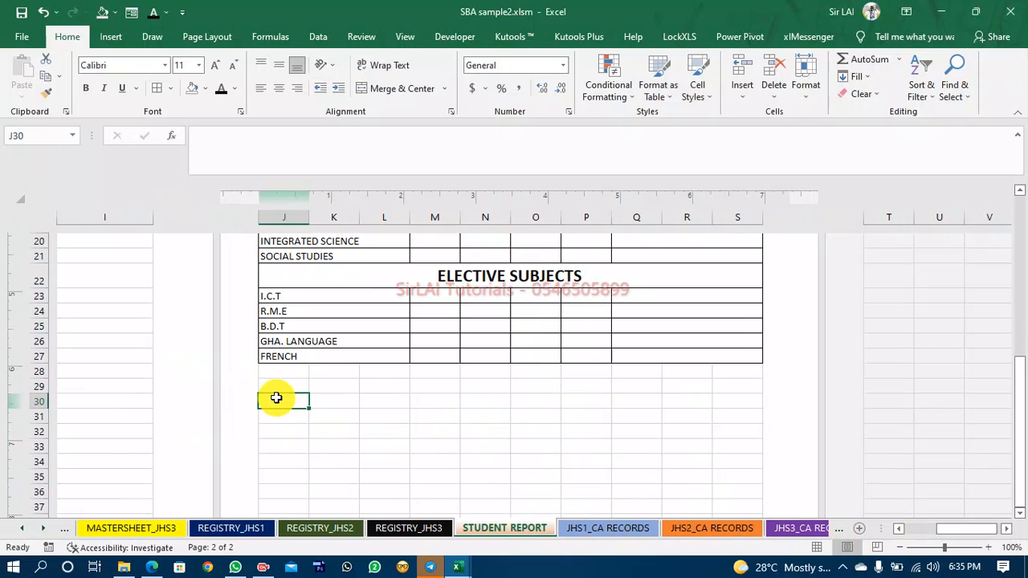
key(shift+Down)
key(shift+Down)
key(shift+Down)
key(shift+Down)
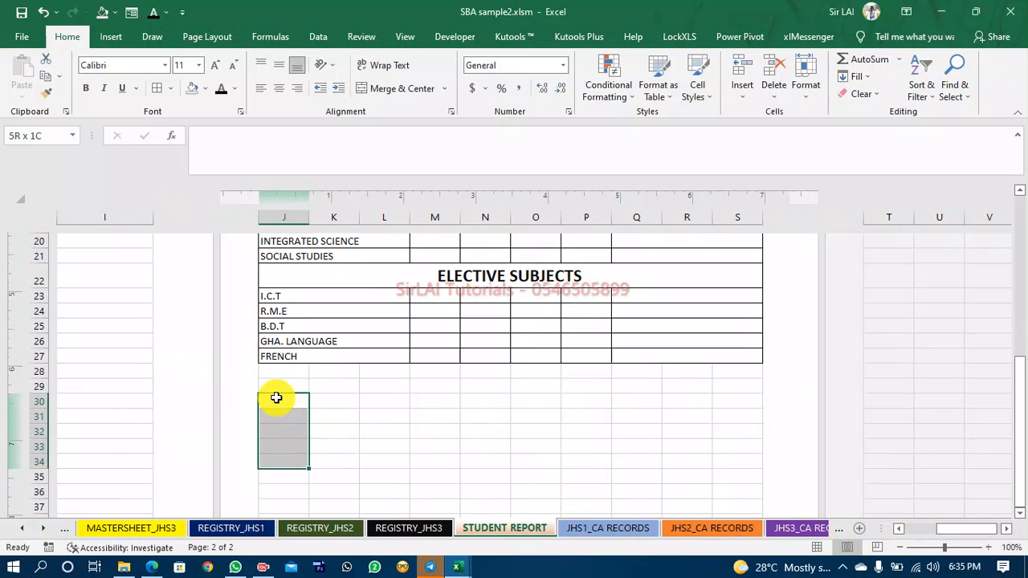
key(shift+Right)
key(shift+Right)
key(shift+Right)
key(shift+Right)
key(shift+Right)
key(shift+Right)
key(shift+Right)
key(shift+Right)
key(shift+Right)
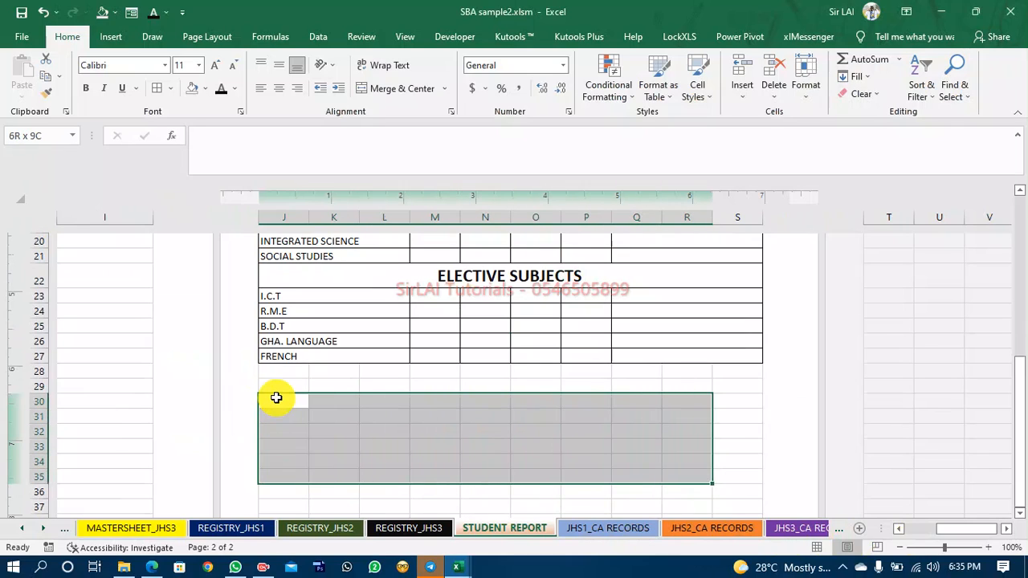
click(156, 87)
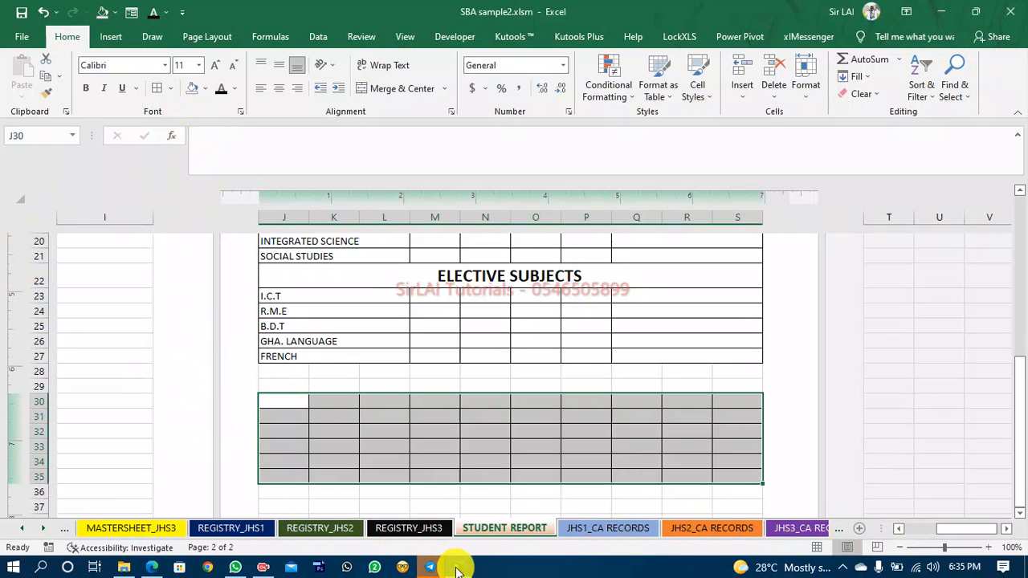
Copy the merged J:L cell format from the FRENCH row onto rows 30 to 35 with Format Painter.
click(458, 567)
click(301, 446)
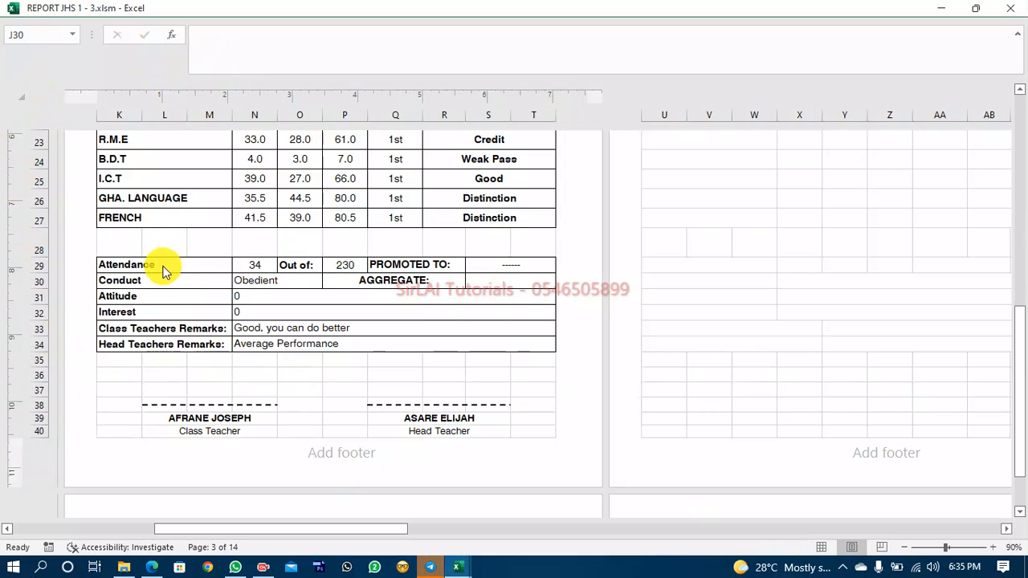
click(459, 567)
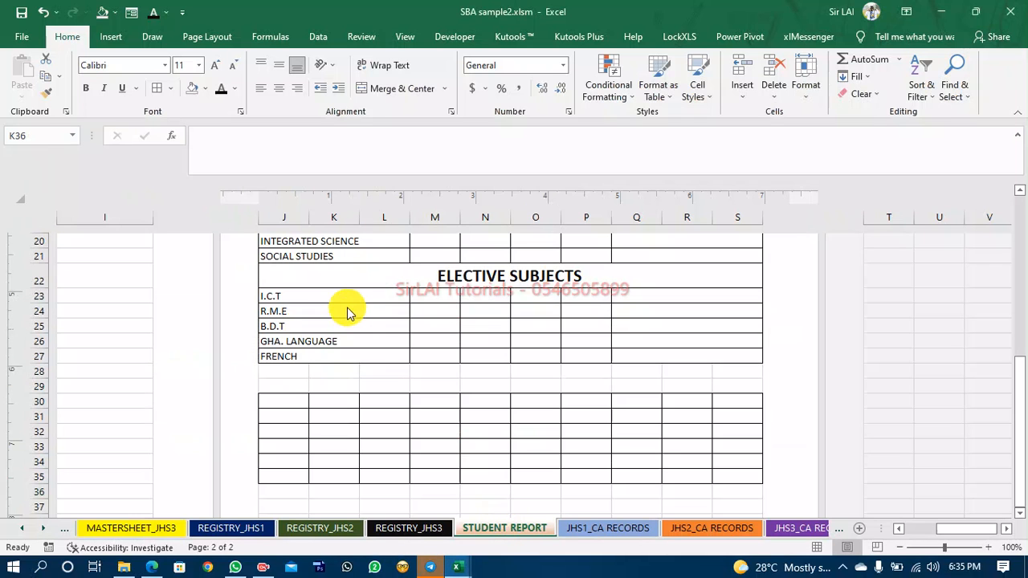
click(346, 356)
click(46, 93)
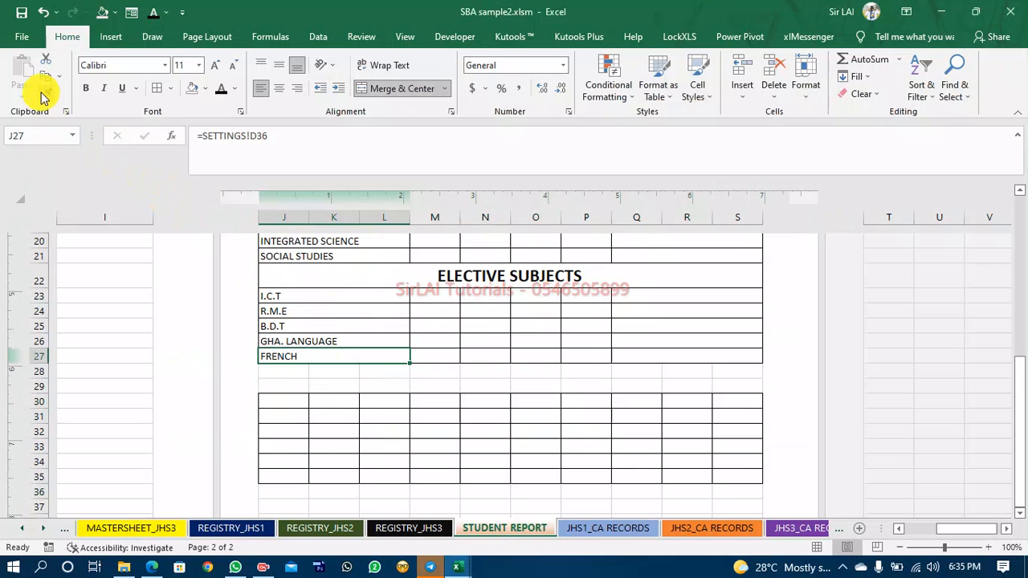
click(286, 401)
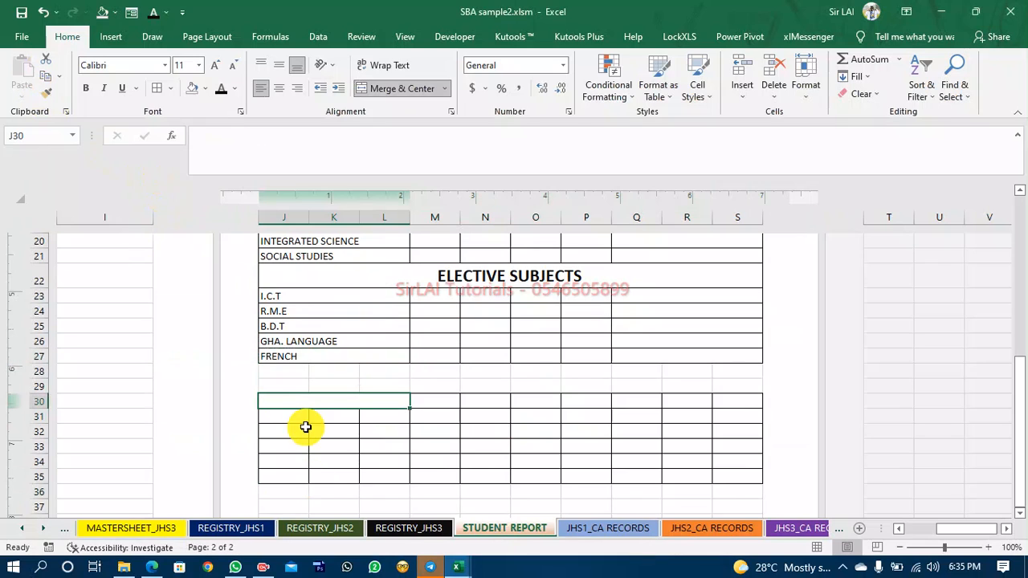
click(45, 94)
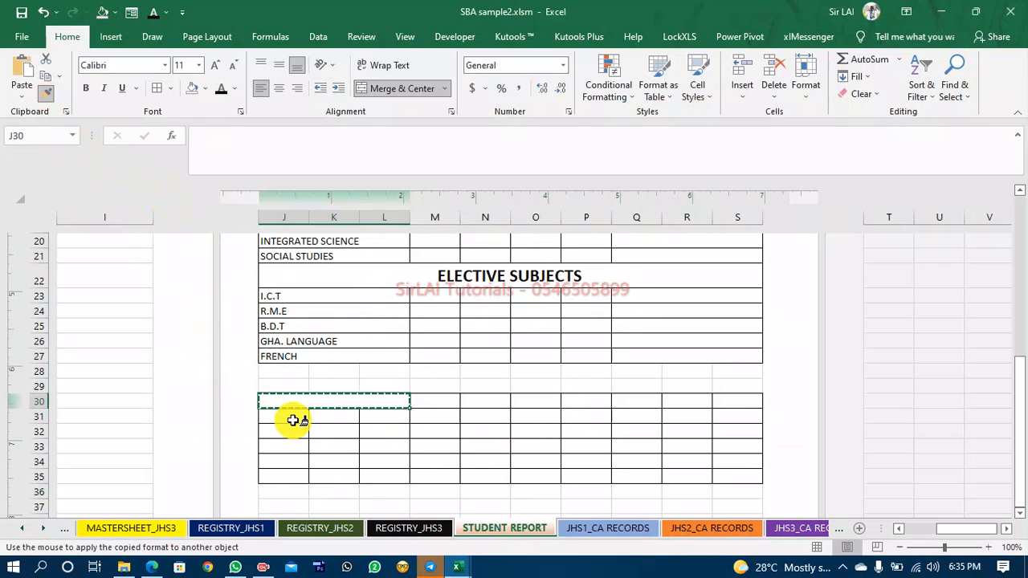
click(294, 419)
click(46, 93)
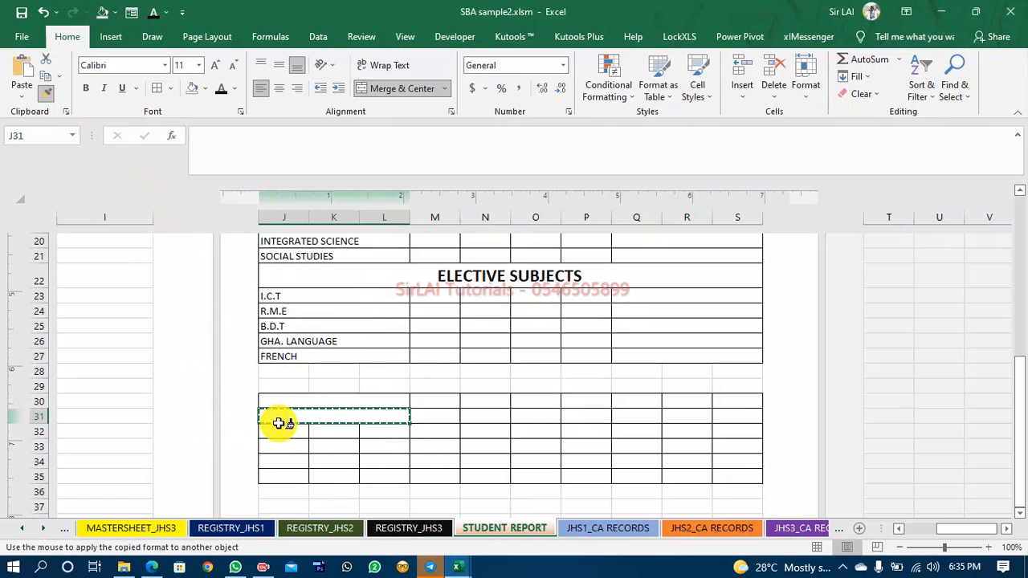
click(300, 402)
key(shift+Down)
key(shift+Down)
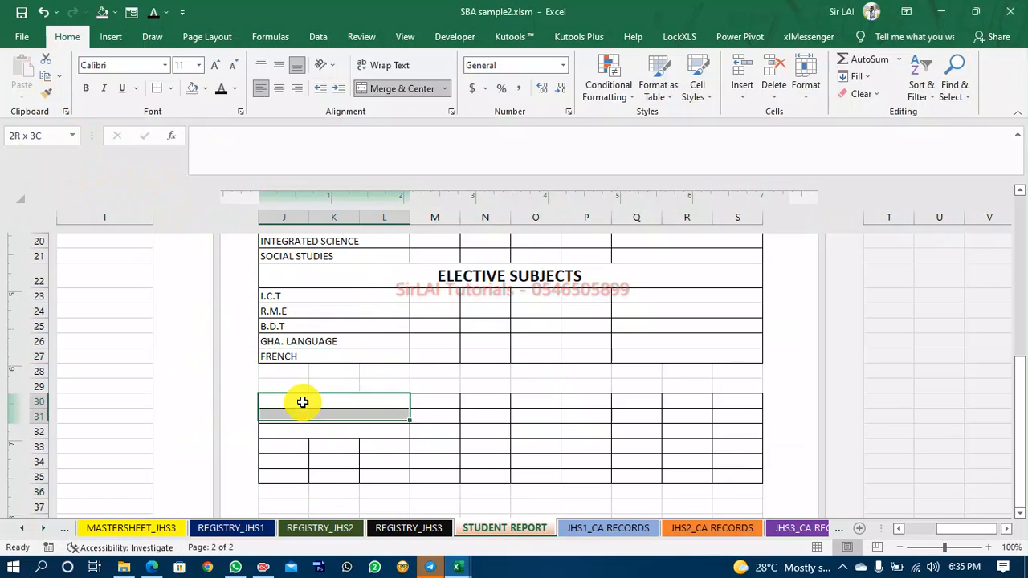
click(46, 93)
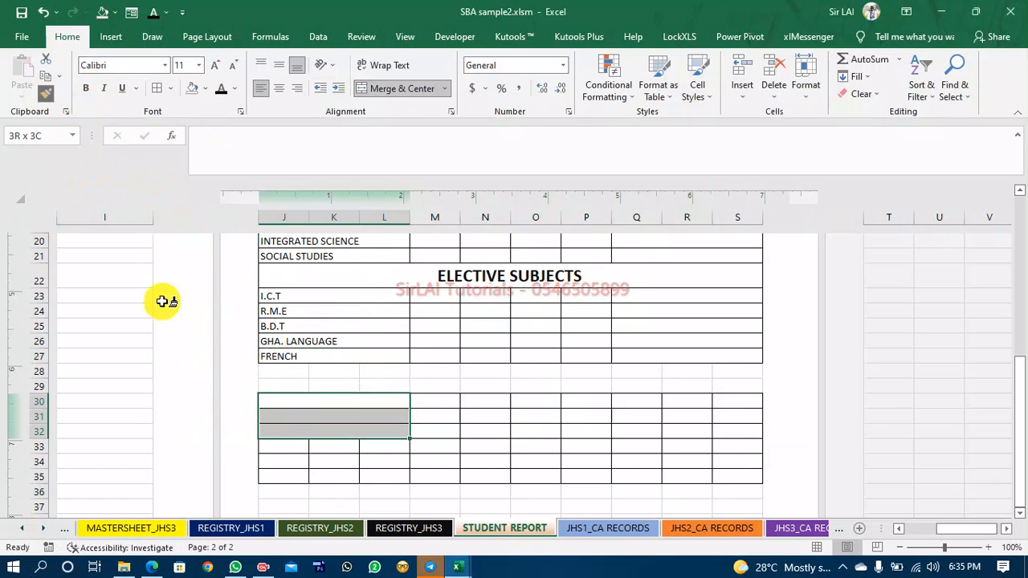
click(281, 449)
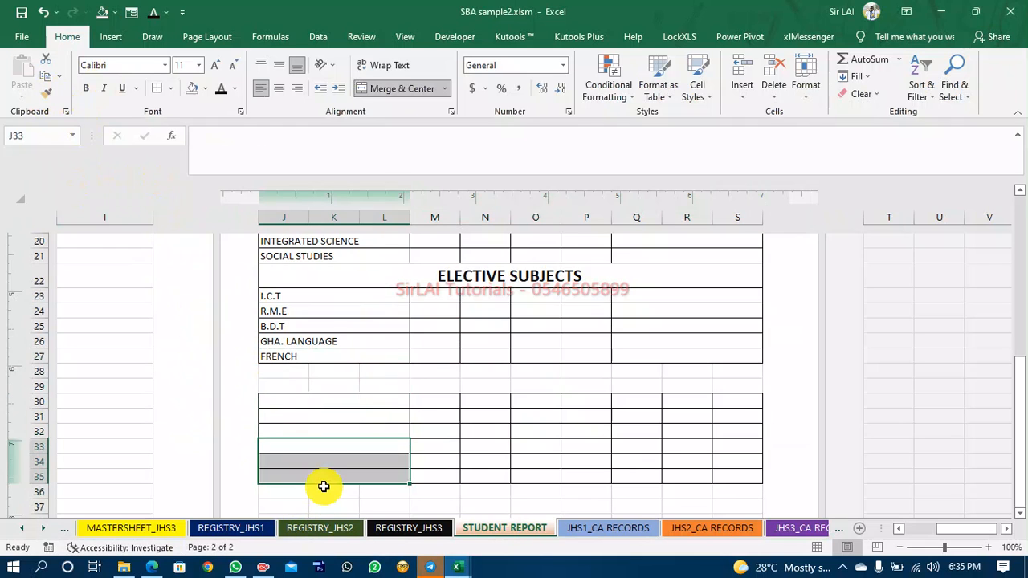
Check the attendance section of the reference report workbook REPORT JHS 1 - 3.
click(325, 491)
mouse_move(458, 567)
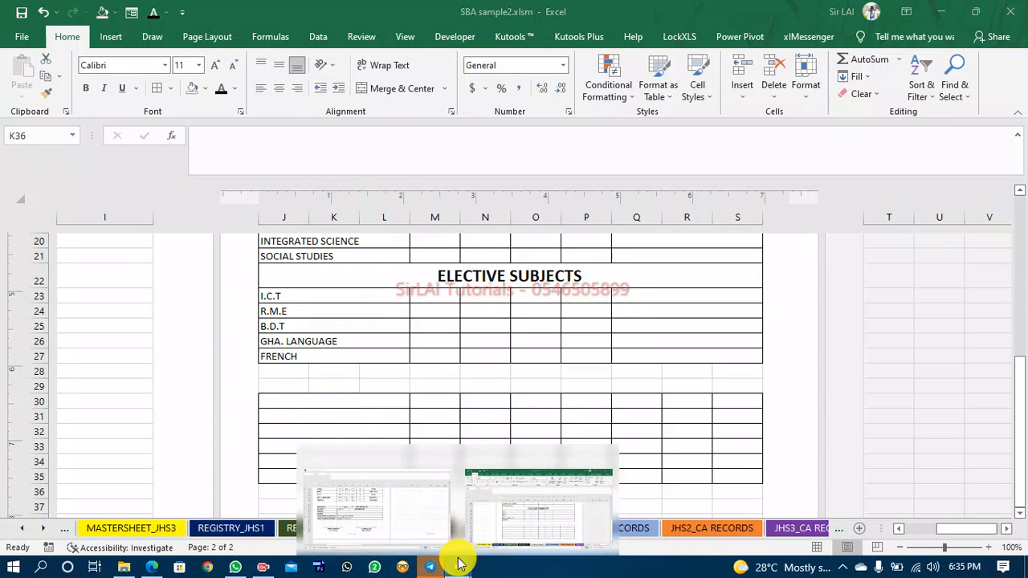
click(399, 530)
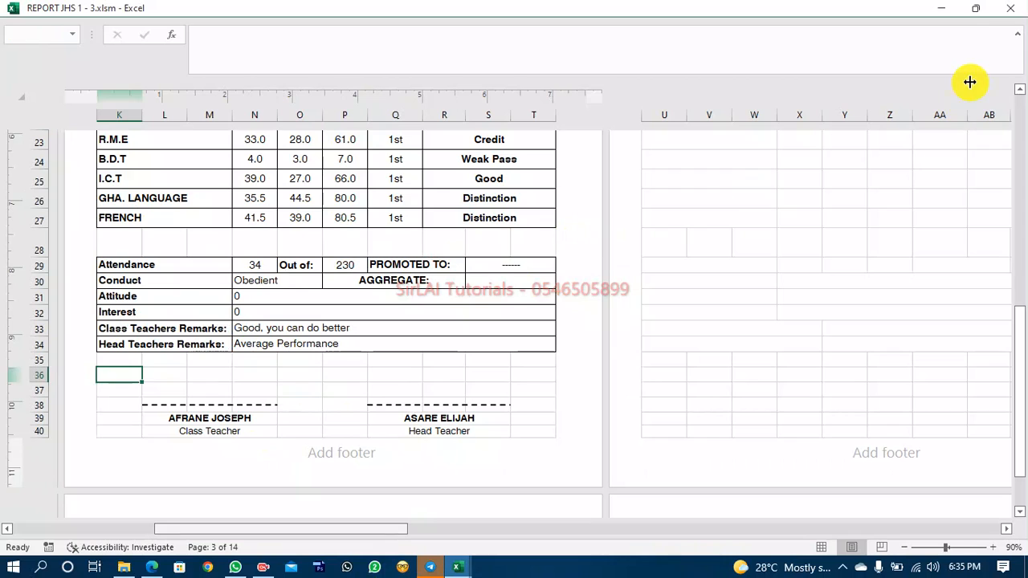
click(940, 9)
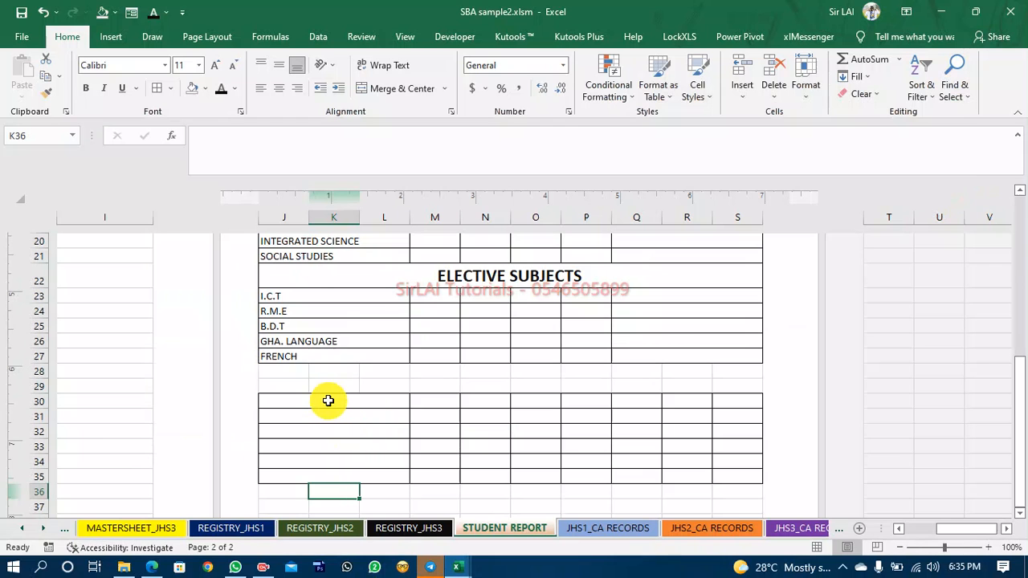
Enter the labels Attendance, Conduct, Attitude and Interest in J30 to J33.
click(328, 400)
text(a)
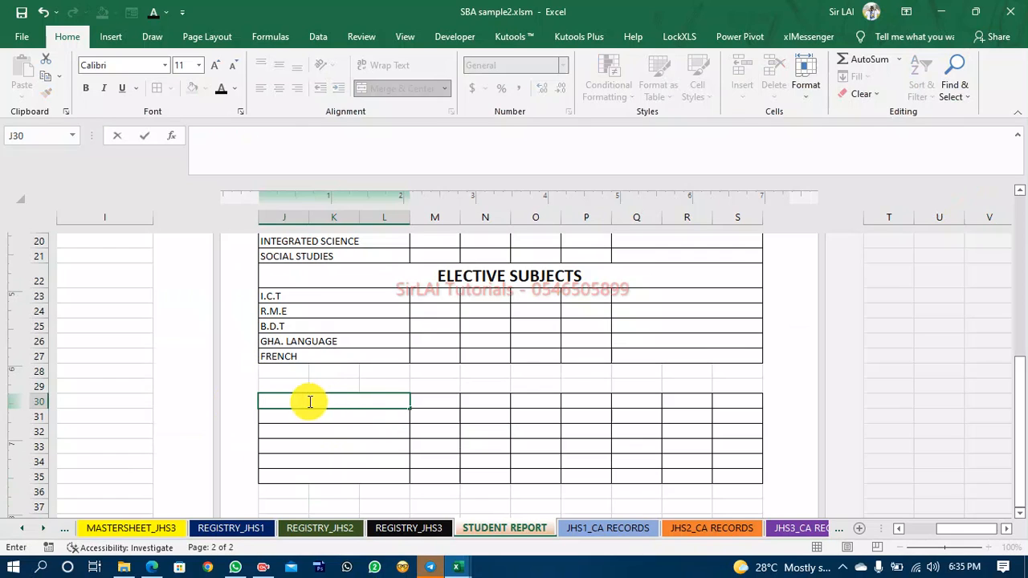
text(Attendance)
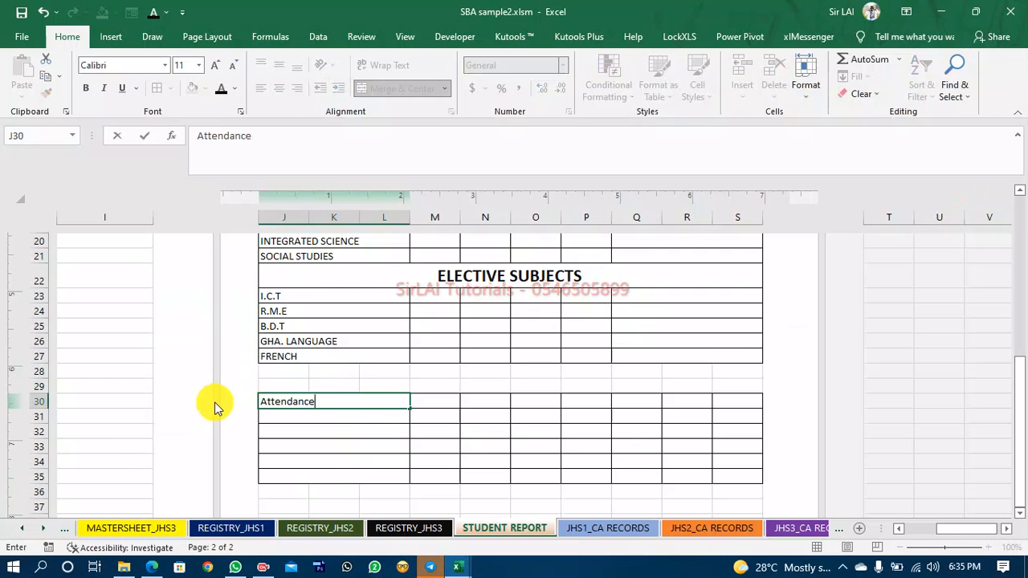
key(Return)
text(Con)
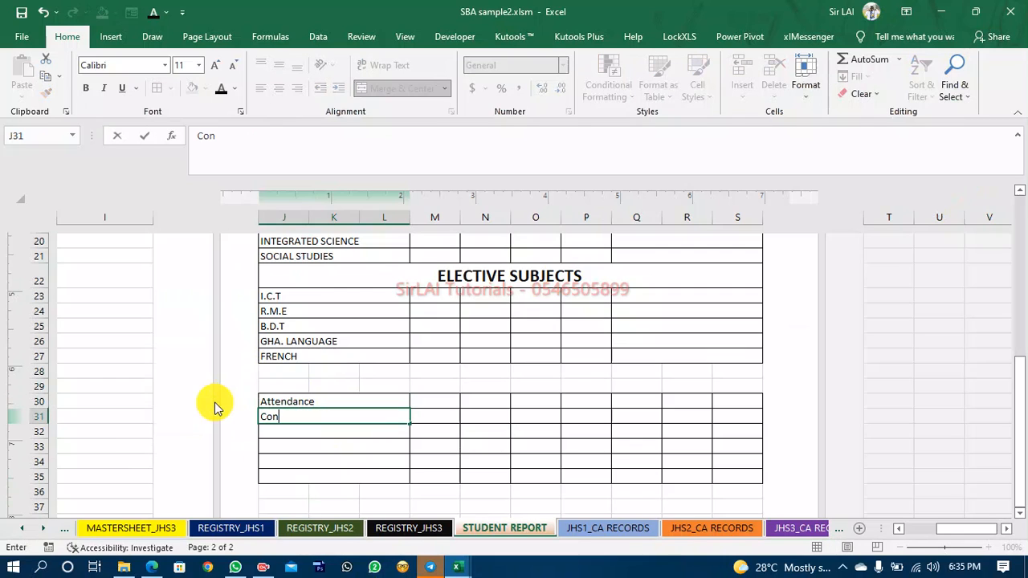
text(duct)
key(Up)
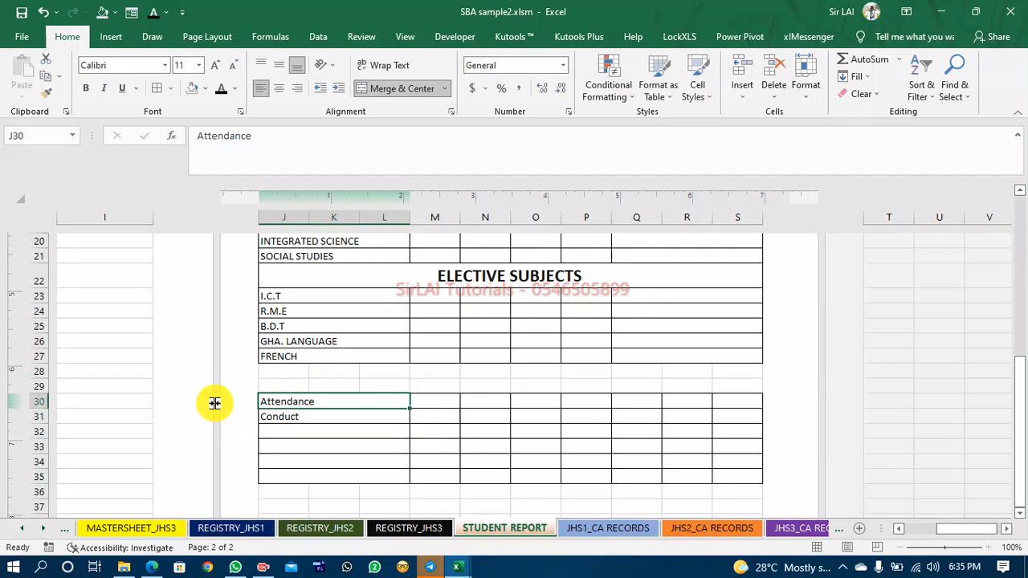
key(Down)
key(Down)
text(A)
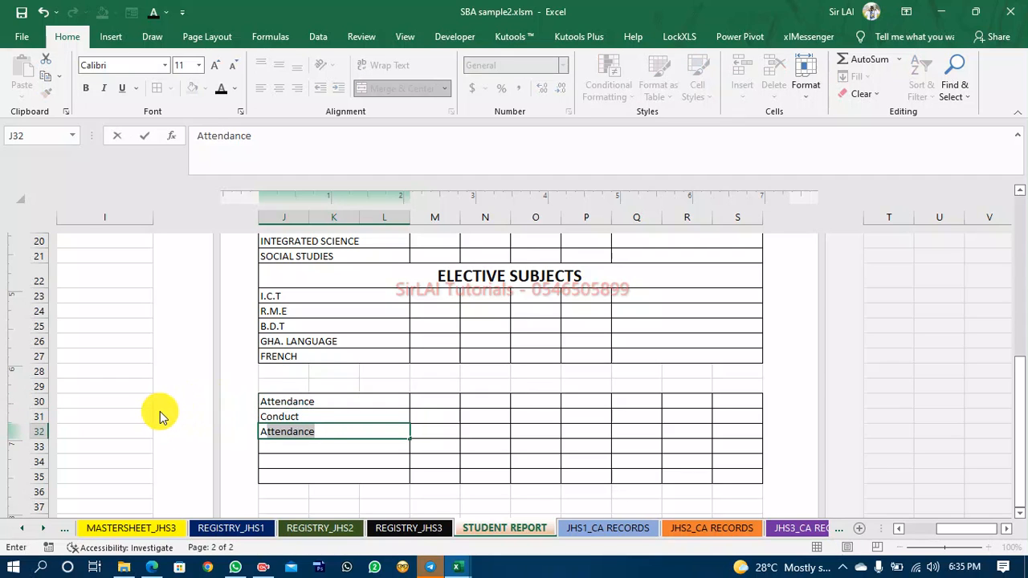
text(ttitude)
key(Return)
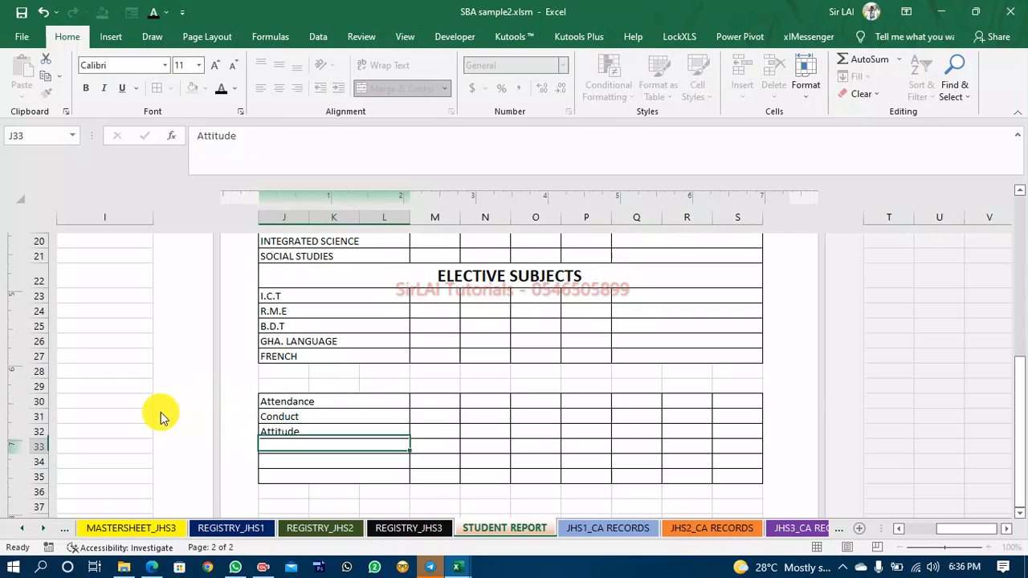
text(Interest)
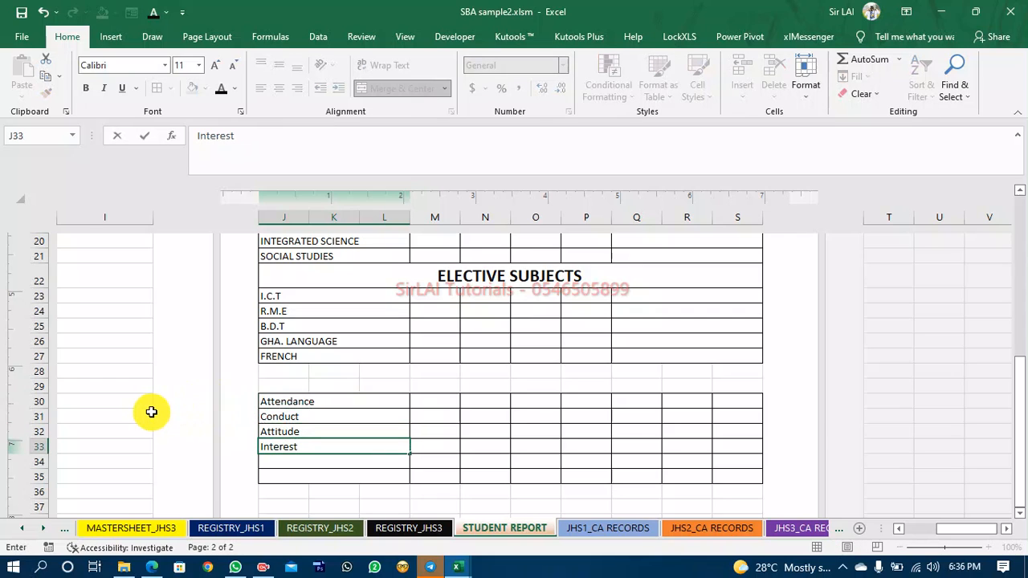
key(Return)
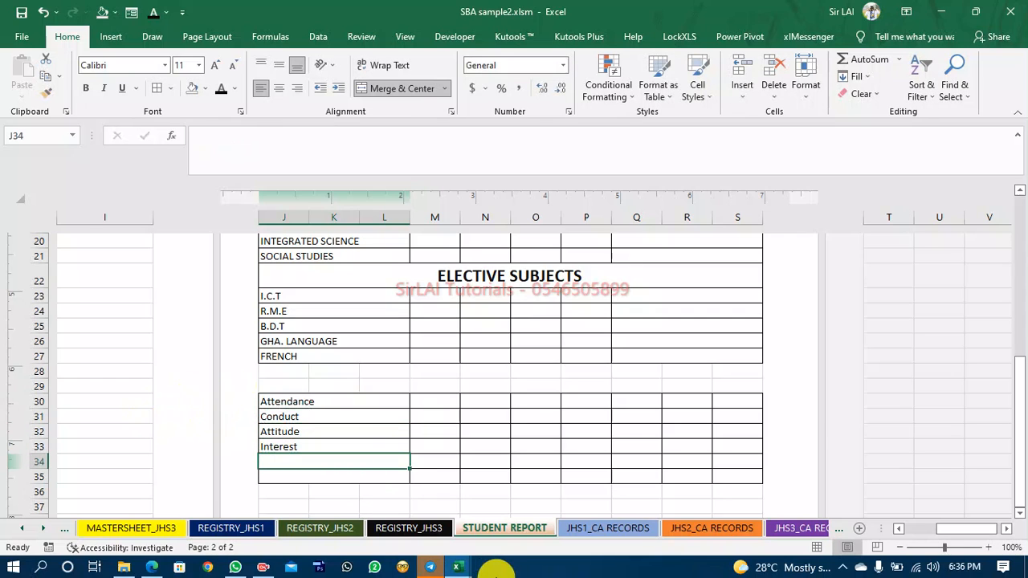
Enter the labels Class Teachers Remarks and HeadTeachers Remarks in J34 and J35 after checking the reference report.
mouse_move(447, 567)
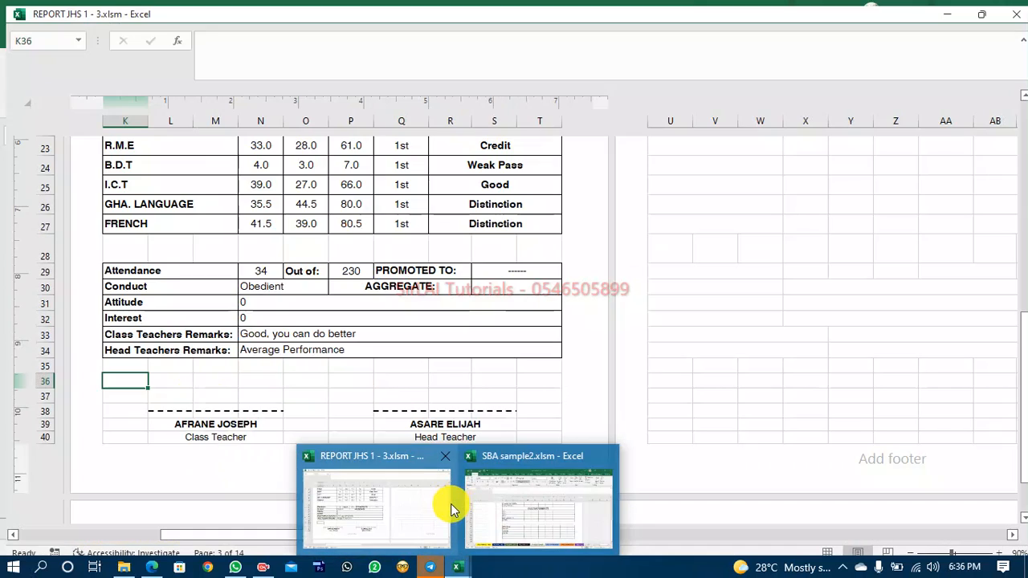
click(419, 508)
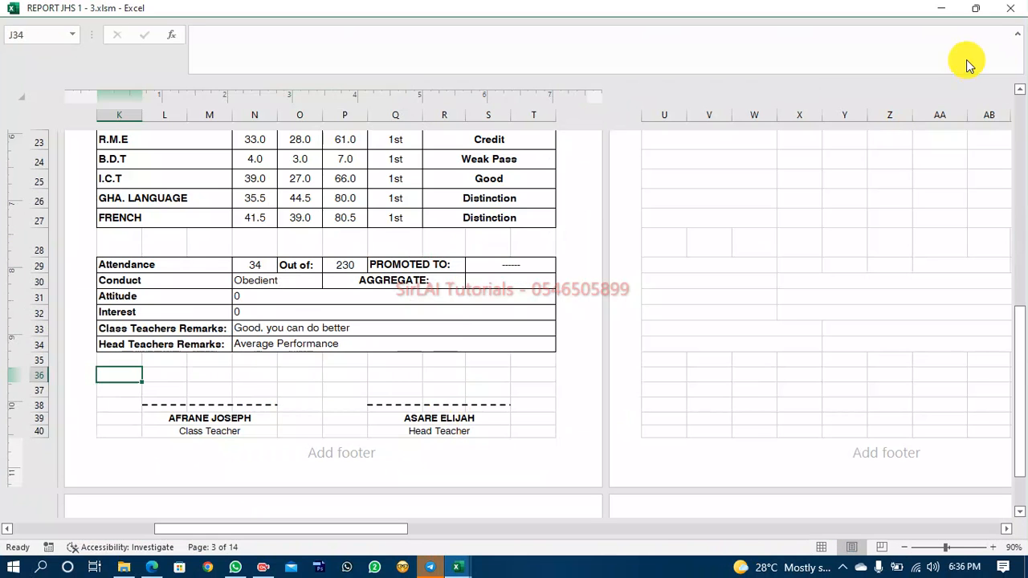
click(945, 11)
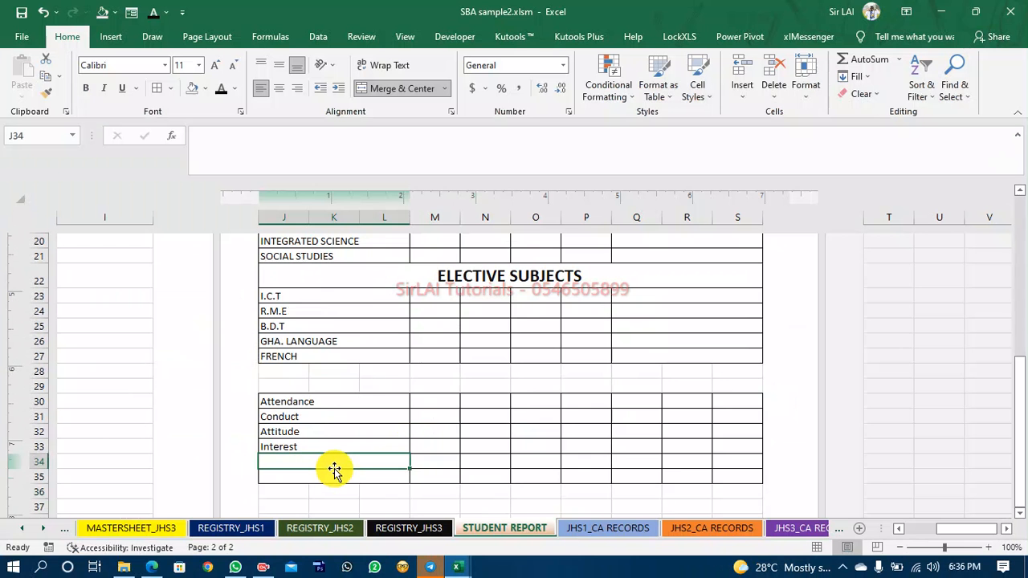
text(Class Teachers Remarks)
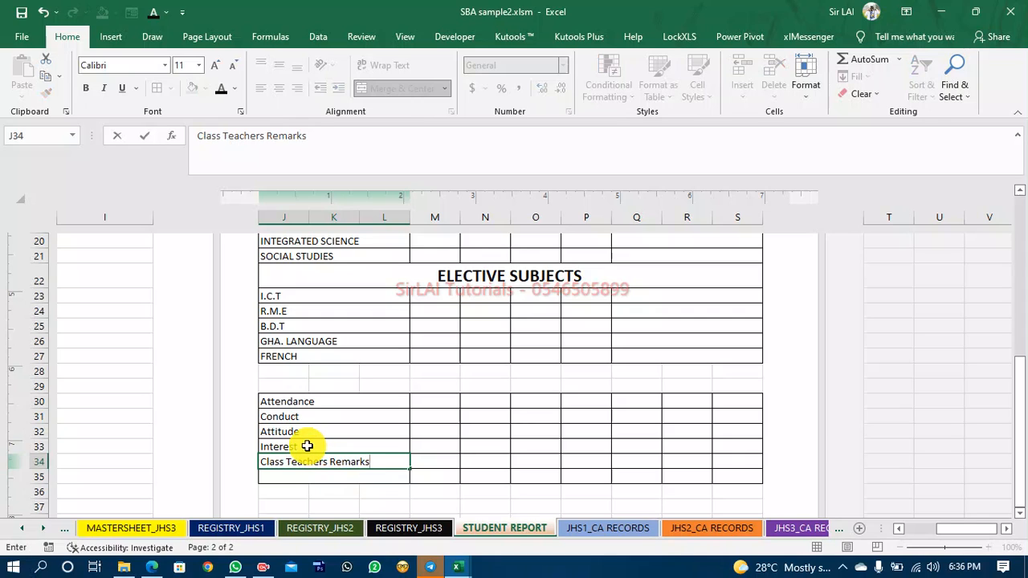
key(Return)
text(HeadTeachers Remarks)
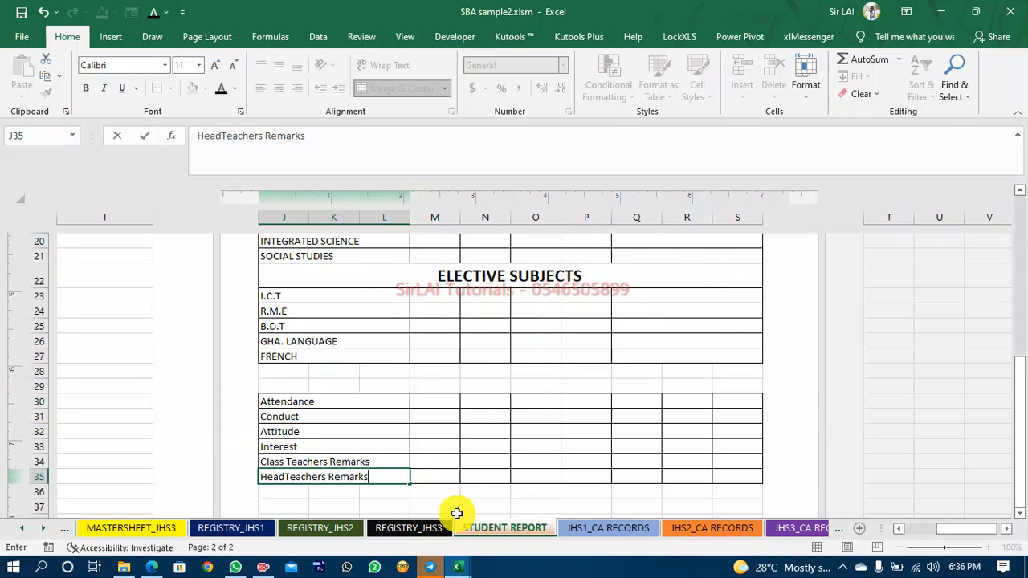
Compare the attendance row layout with the reference report workbook.
click(468, 575)
click(429, 519)
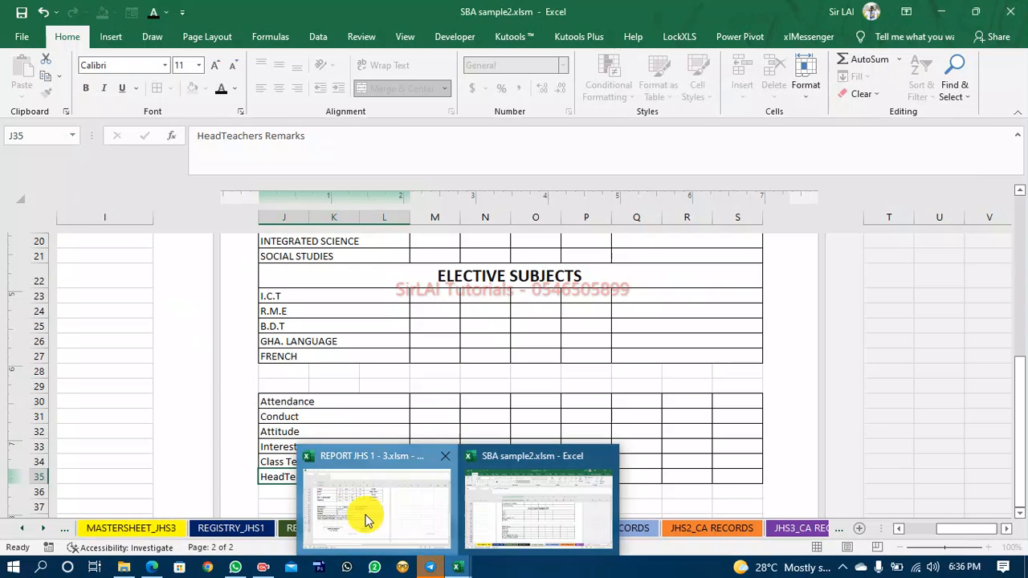
click(502, 474)
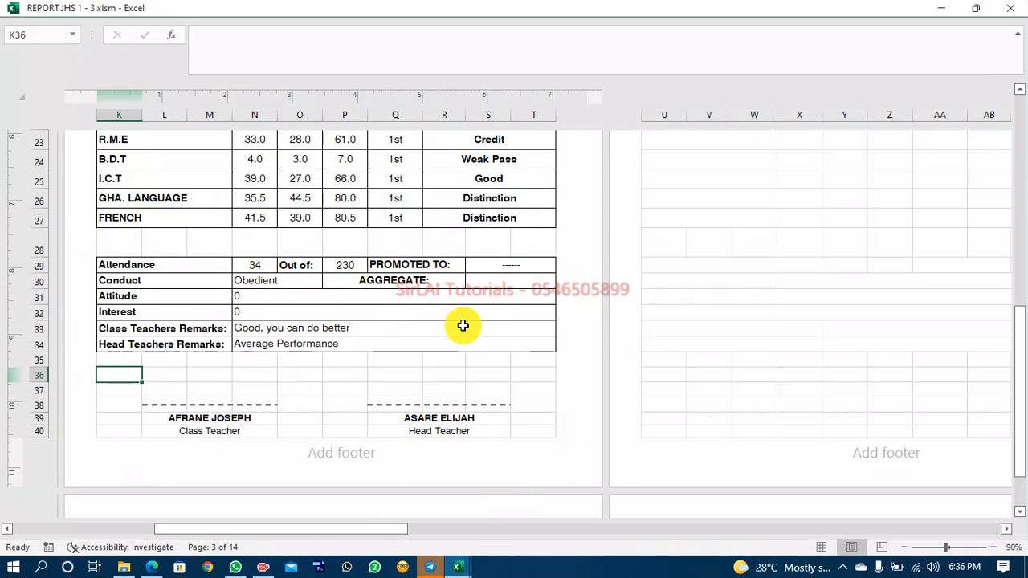
mouse_move(458, 566)
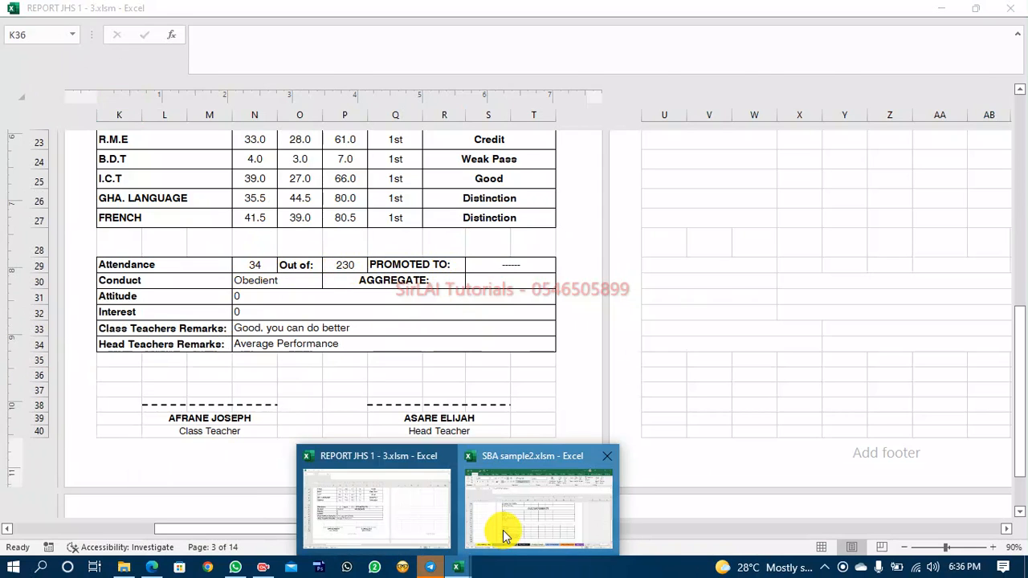
click(503, 530)
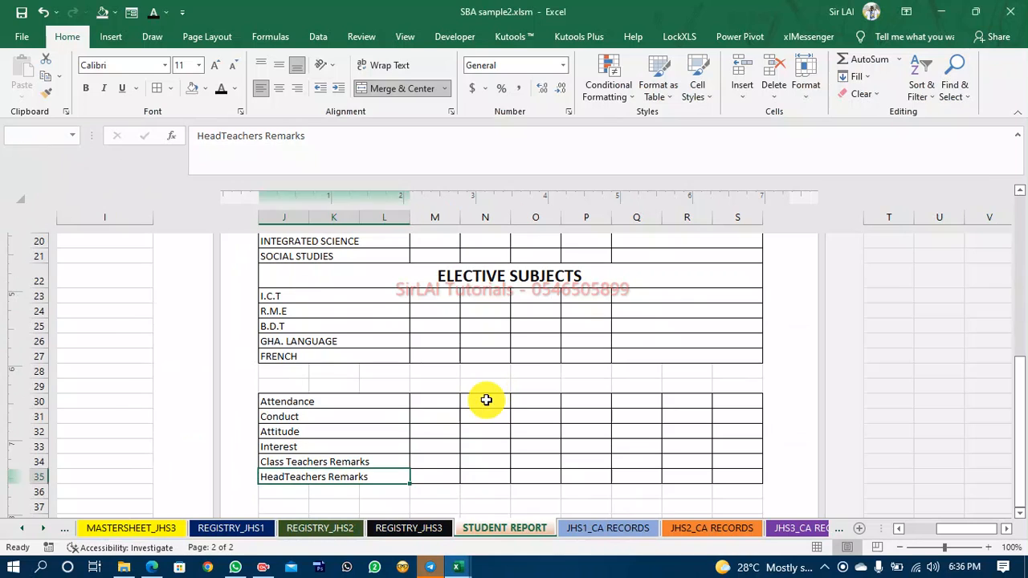
Enter OUT OF: in N30 and Promoted to: in P30.
click(486, 401)
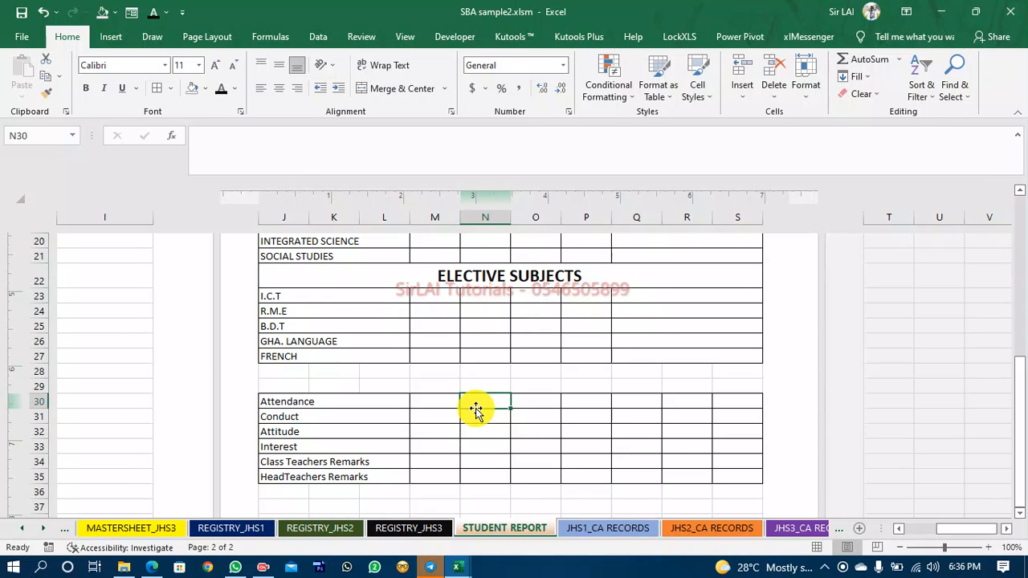
text(OUT OF:)
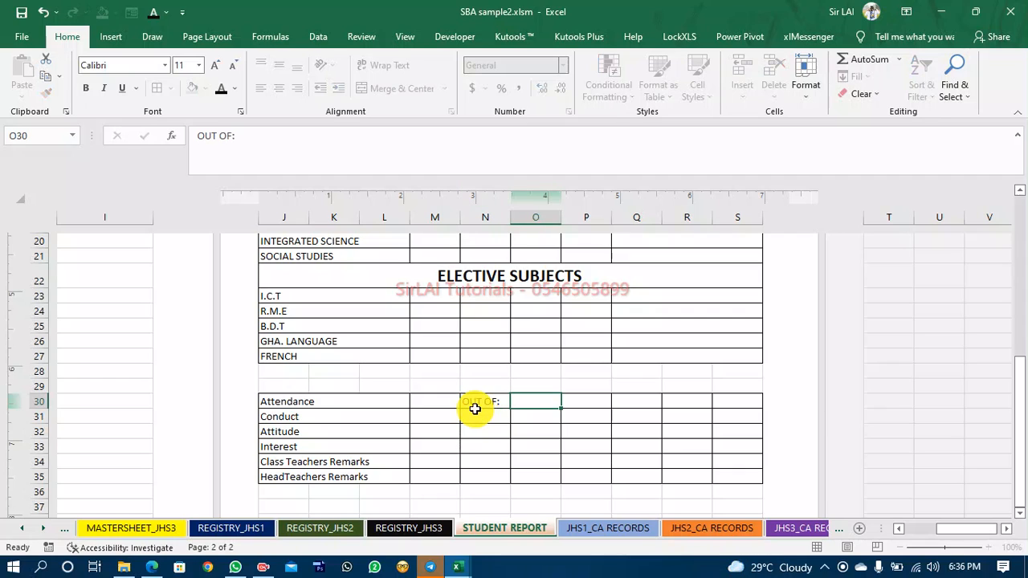
key(Tab)
key(Left)
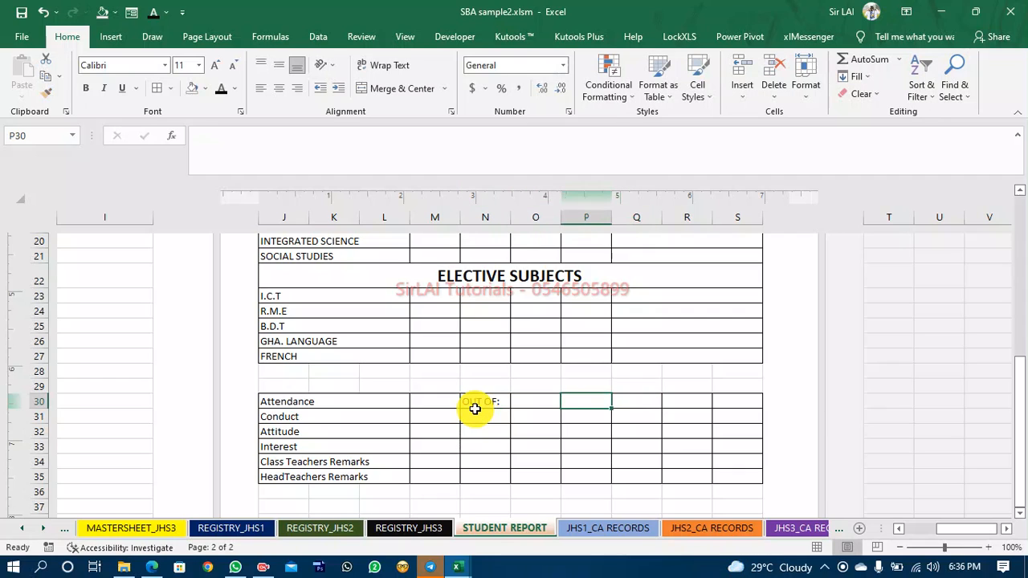
text(p)
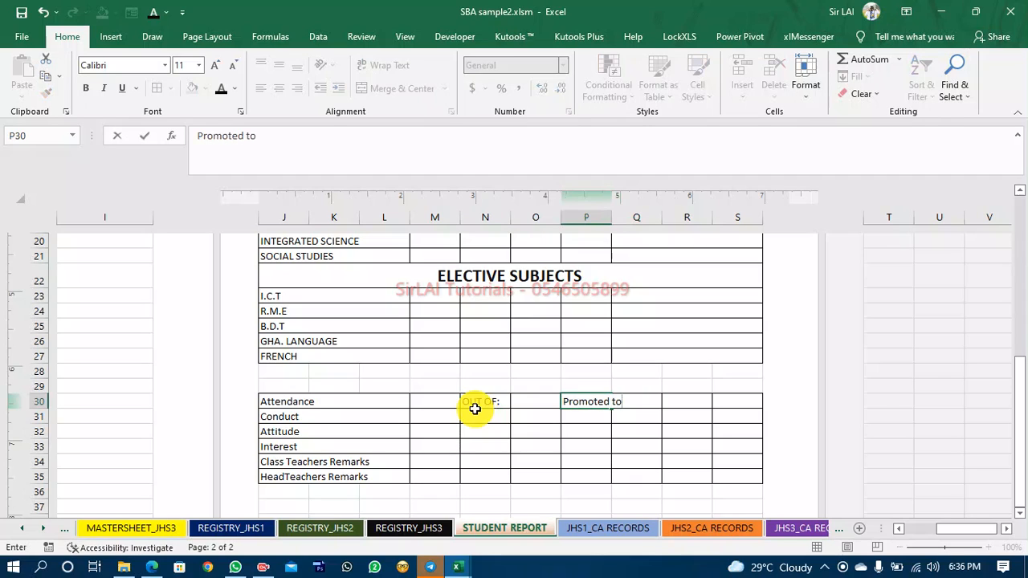
click(625, 461)
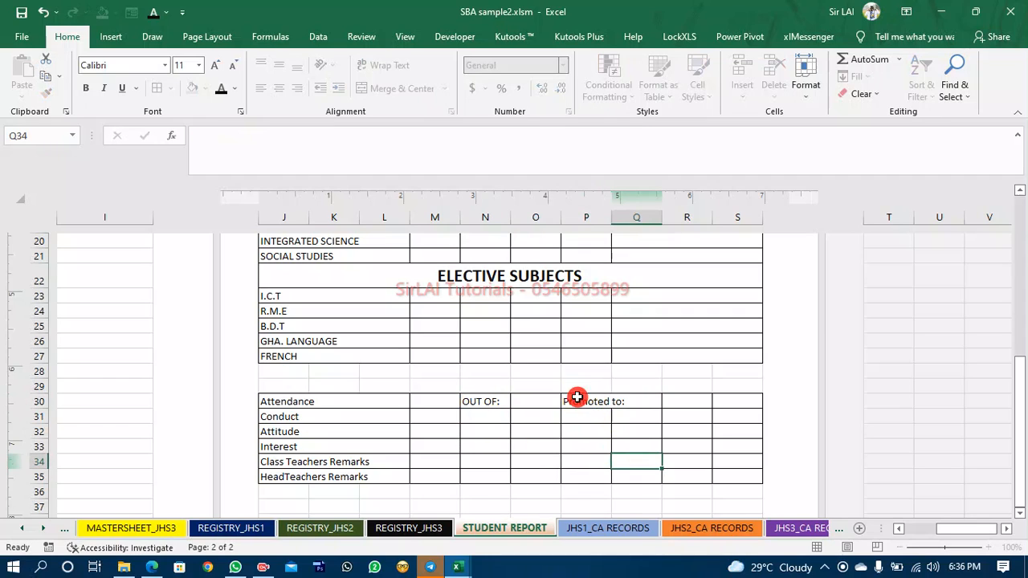
Merge and center P30:Q30 and R30:S30.
click(578, 402)
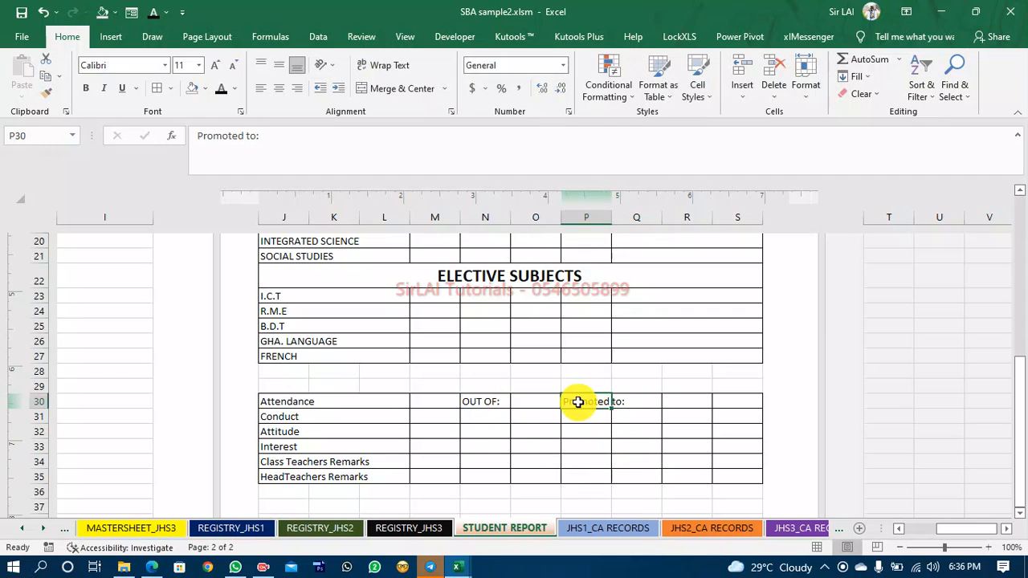
key(shift+Right)
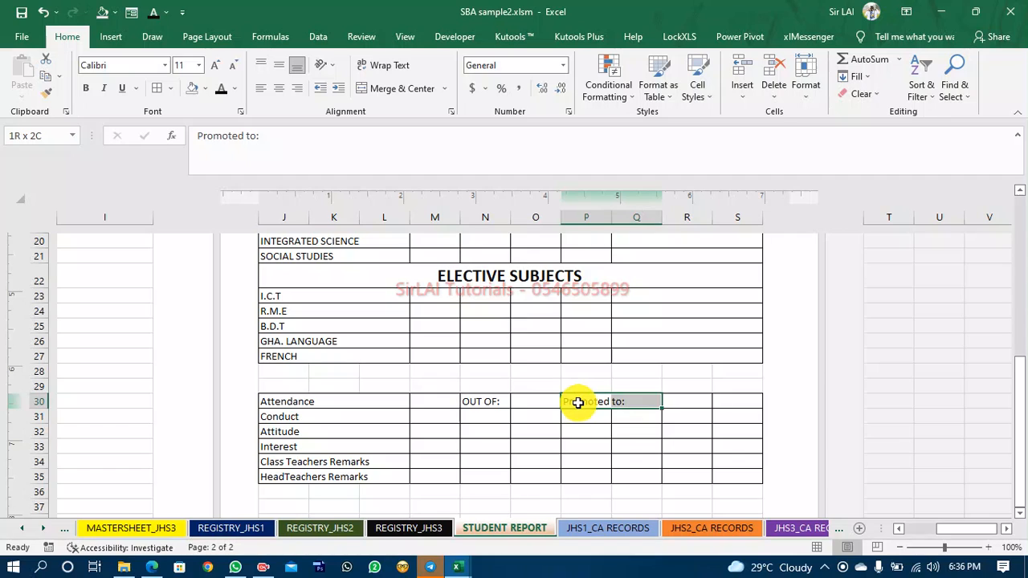
click(399, 89)
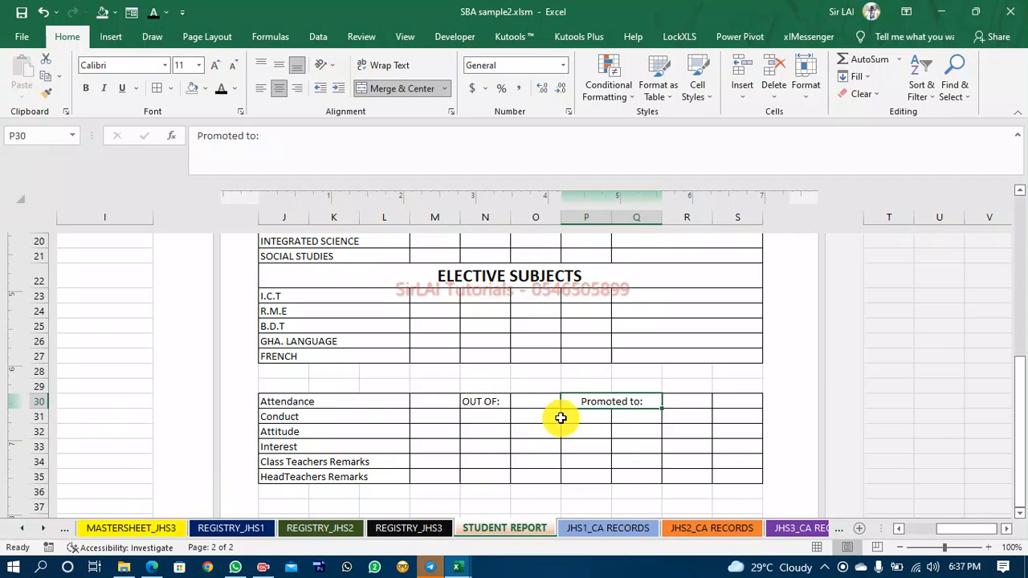
click(699, 404)
key(shift+Right)
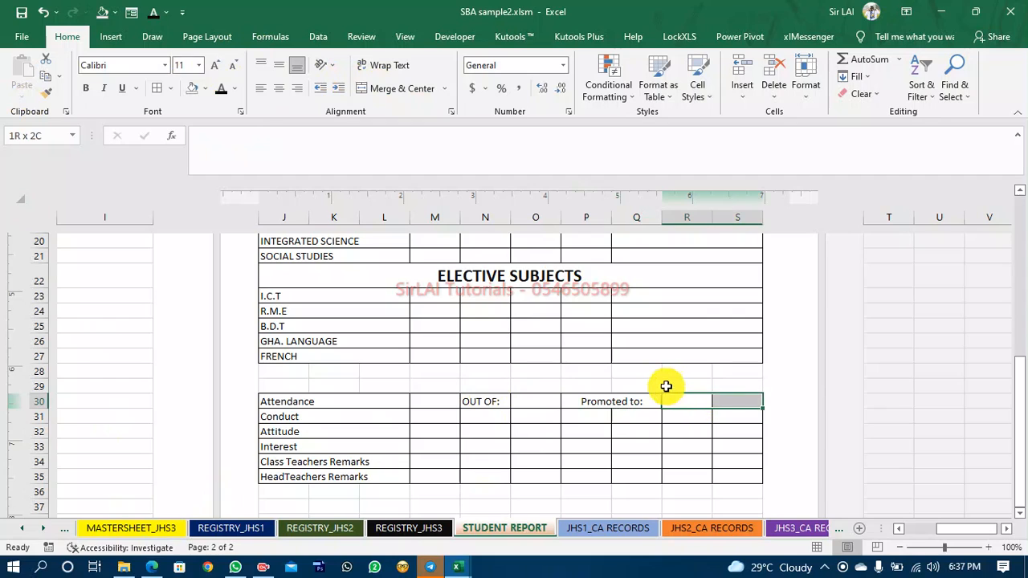
click(381, 92)
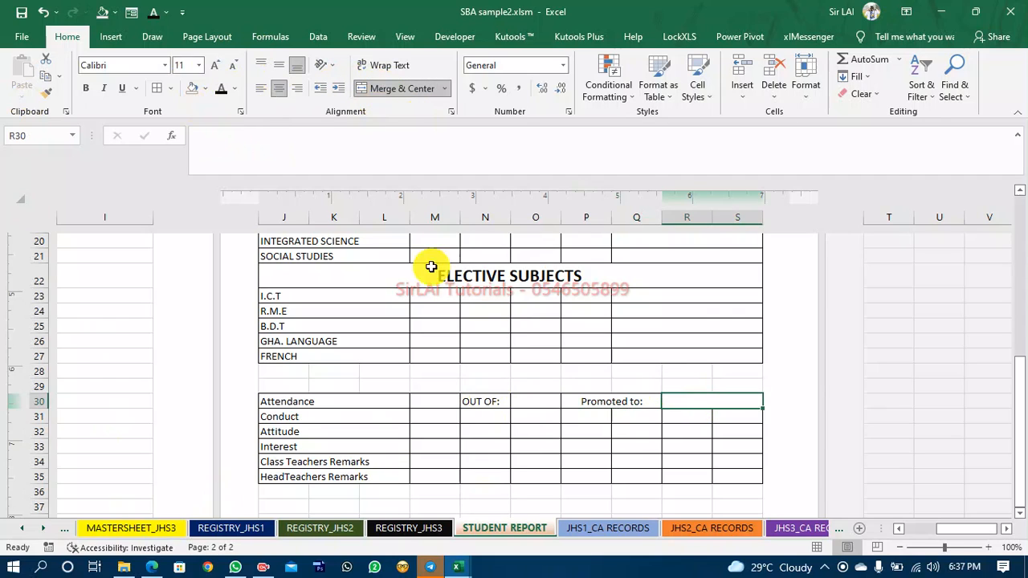
click(440, 415)
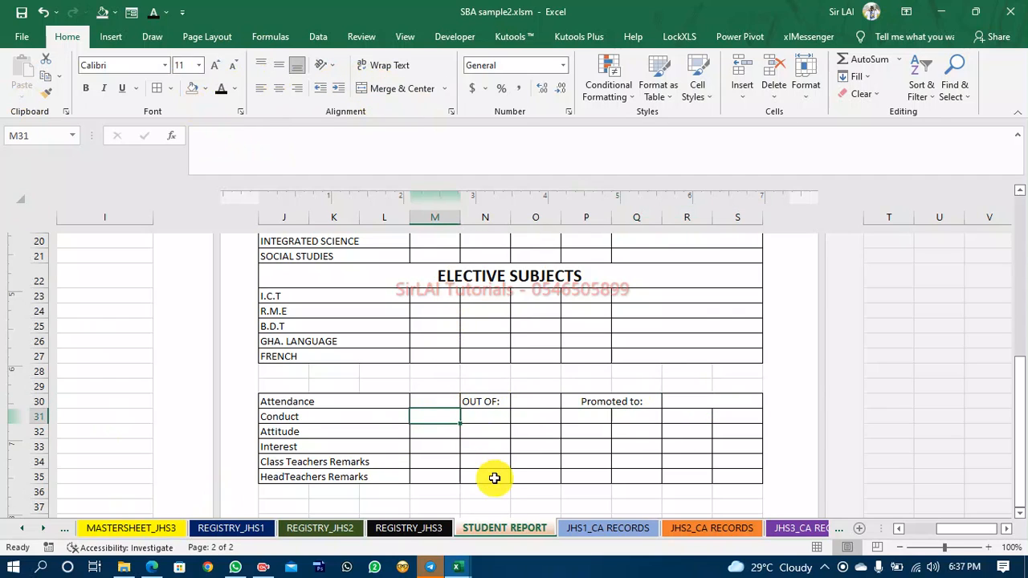
Check the Conduct and Aggregate rows of the reference report workbook.
mouse_move(457, 568)
click(399, 523)
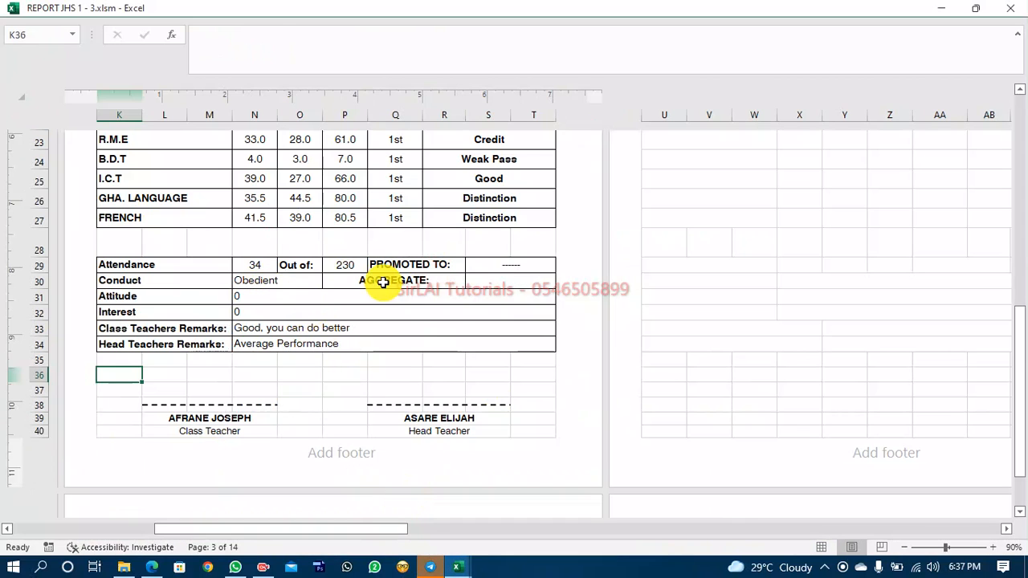
mouse_move(457, 567)
click(523, 522)
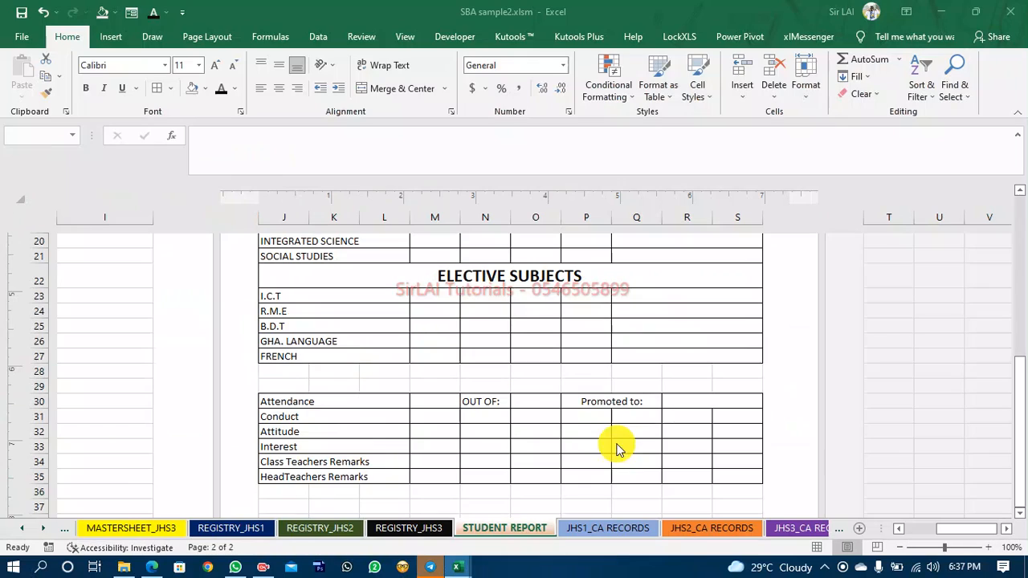
Copy the merged formatting of P30 onto P31:Q31 and enter Aggregate: in P31.
click(581, 401)
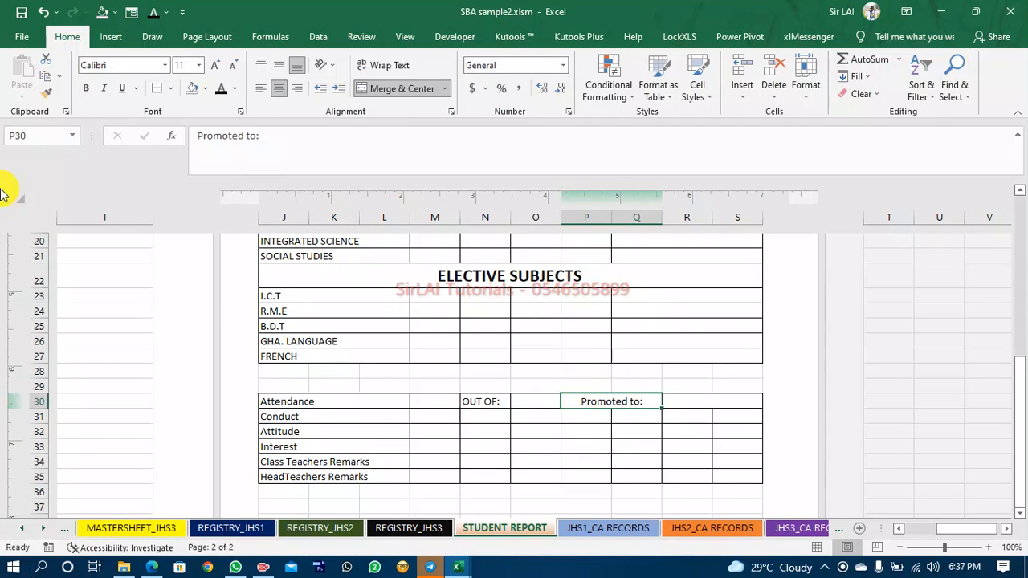
click(46, 92)
click(572, 415)
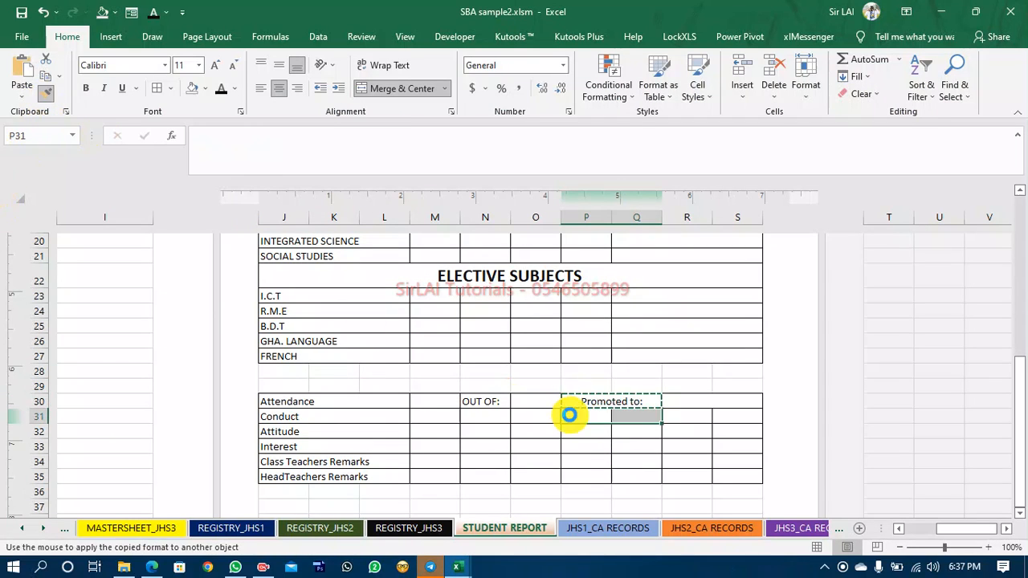
click(439, 436)
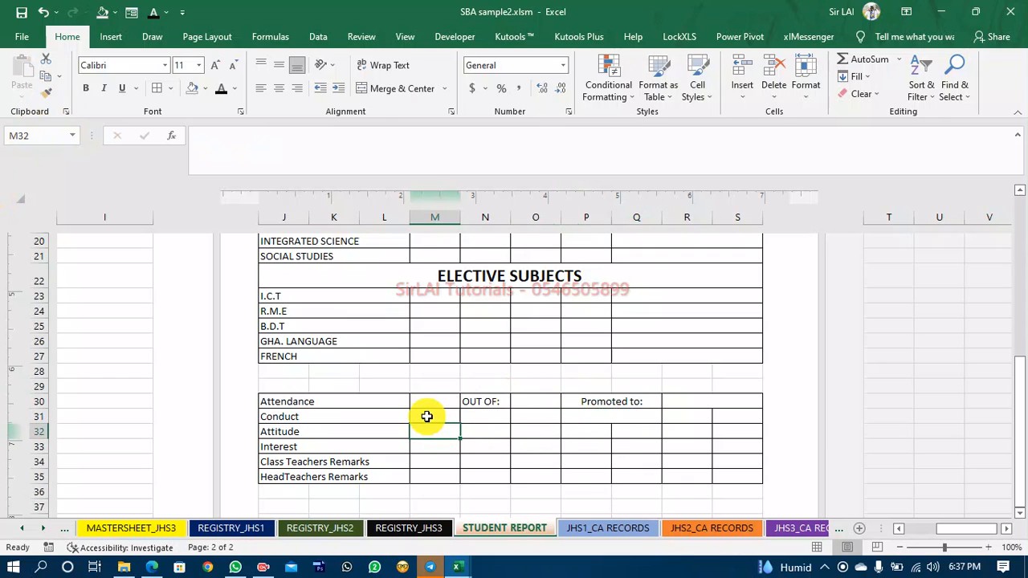
click(568, 412)
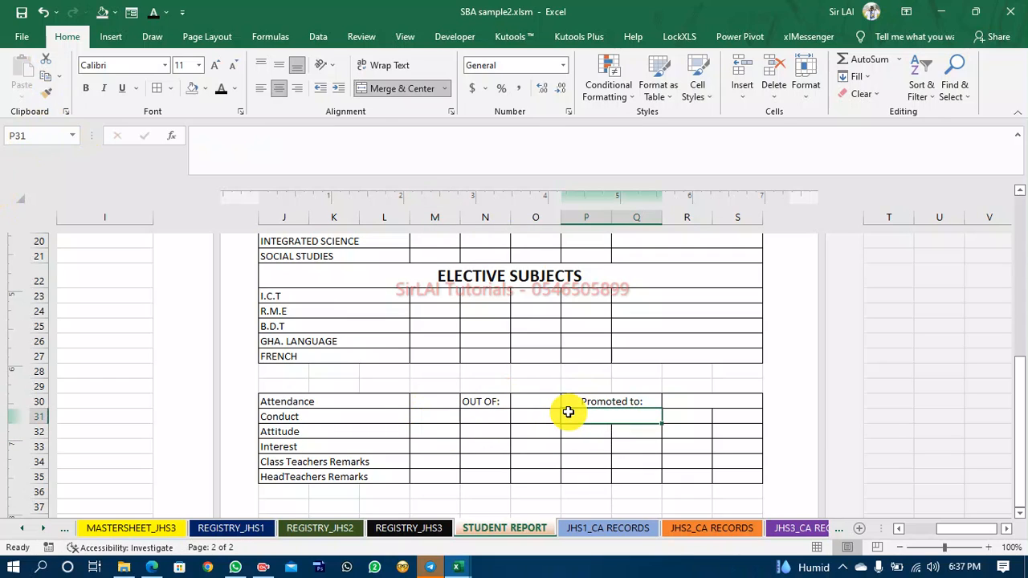
text(Aggregate:)
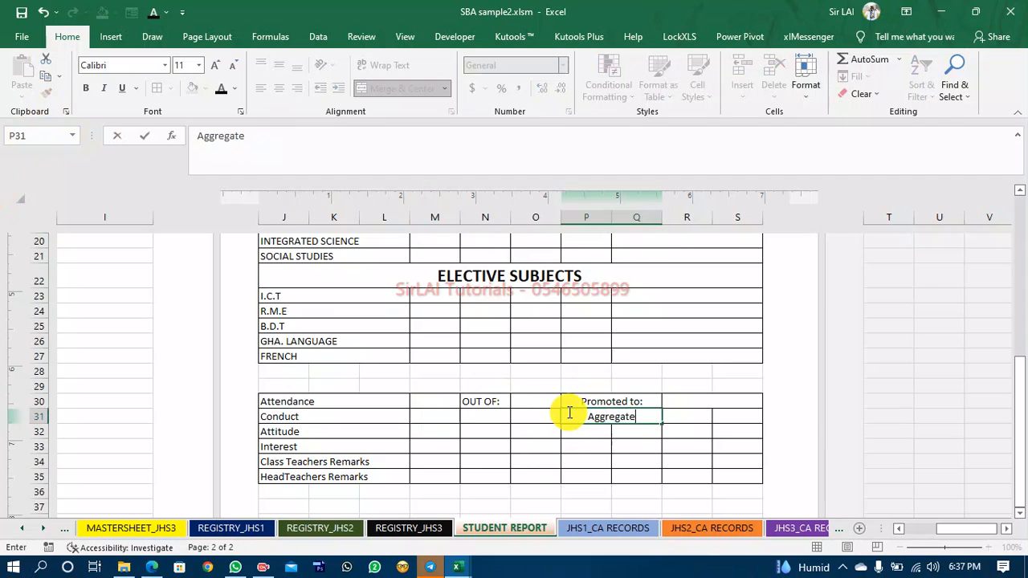
Merge and center the Attitude entry cells M32:S32.
click(433, 433)
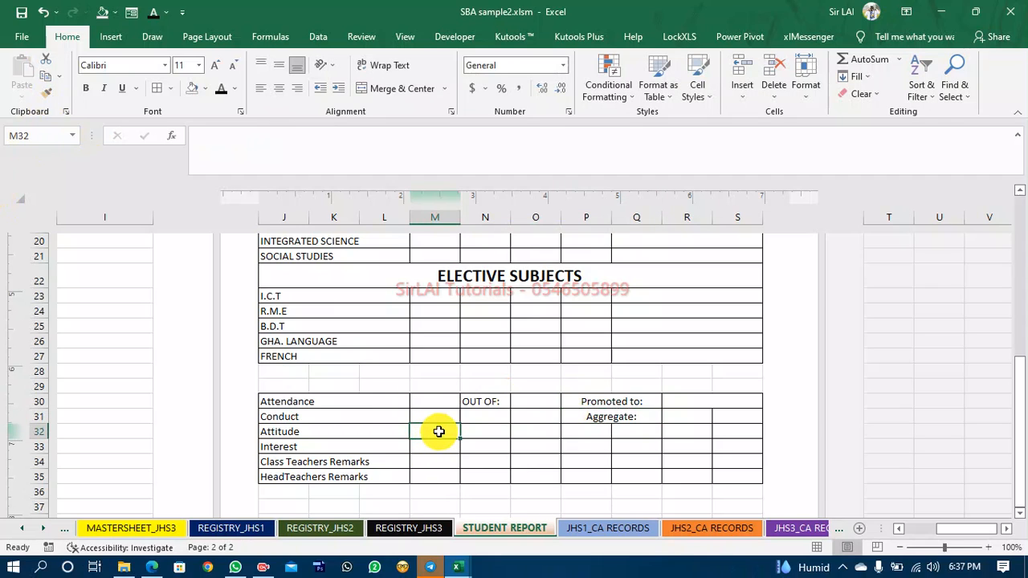
key(shift+Right)
key(shift+Right)
key(shift+Right)
key(shift+Right)
key(shift+Right)
key(shift+Right)
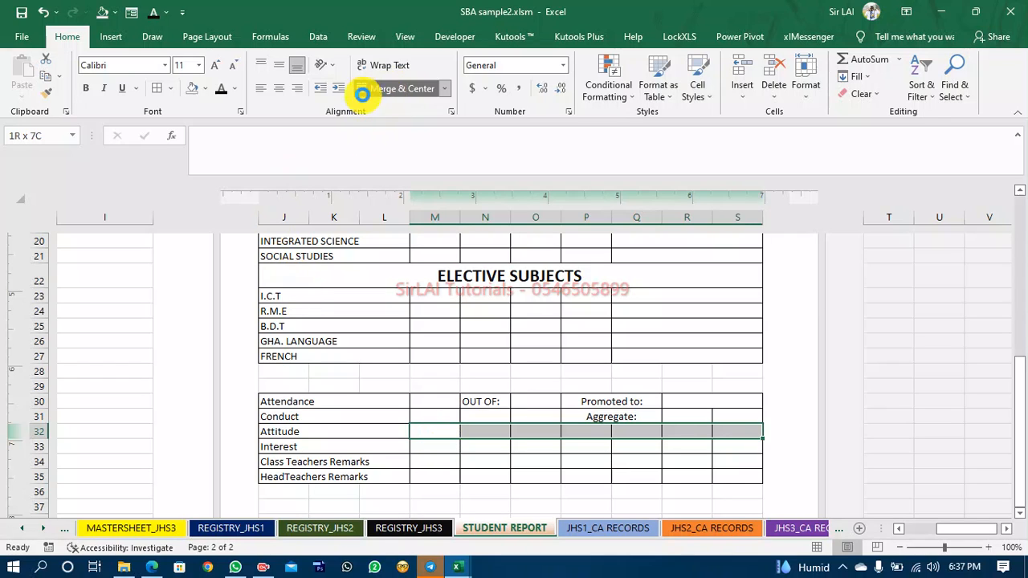
click(364, 90)
Apply the merged M32:S32 formatting to the Interest and both Remarks rows (rows 33 to 35).
click(54, 95)
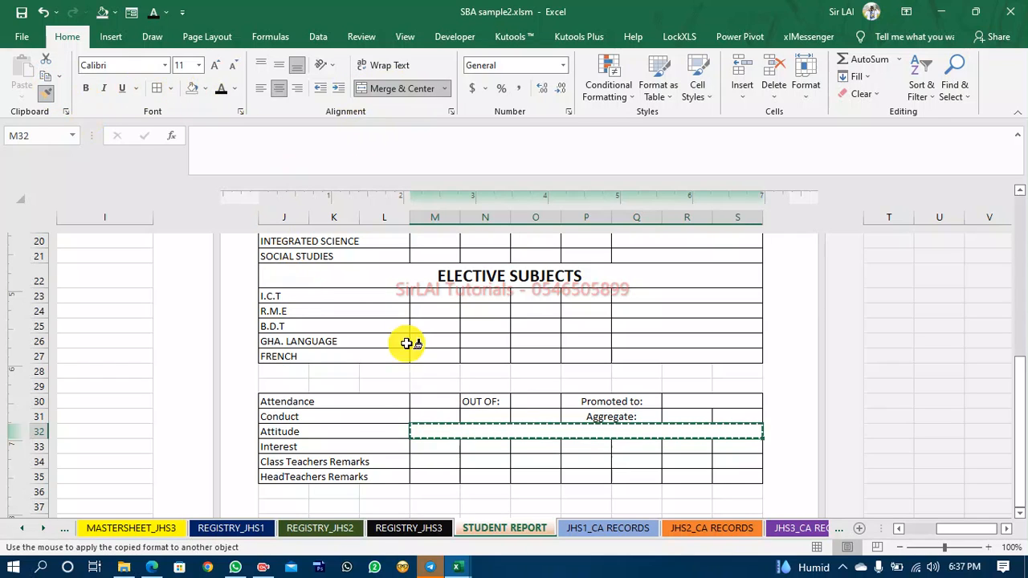
click(426, 446)
click(47, 94)
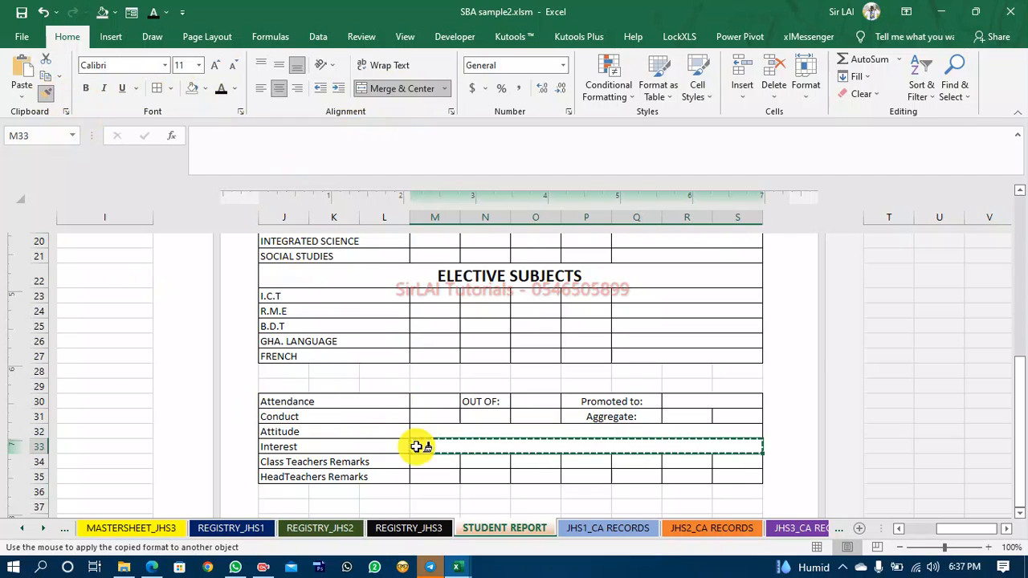
click(430, 462)
click(44, 93)
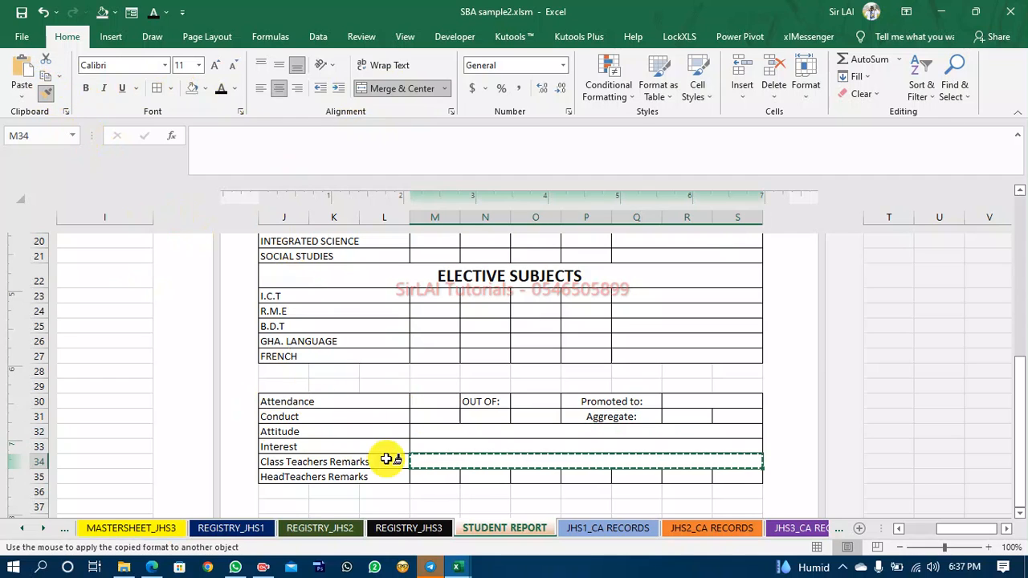
click(441, 477)
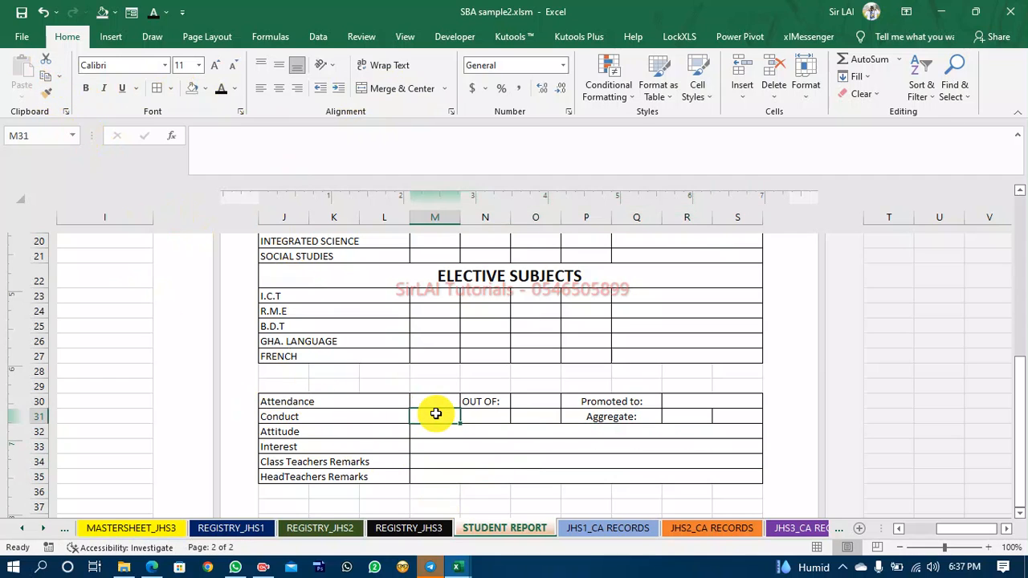
Merge and center M31:O31 for Conduct and R31:S31 for the aggregate value.
drag(433, 413, 436, 414)
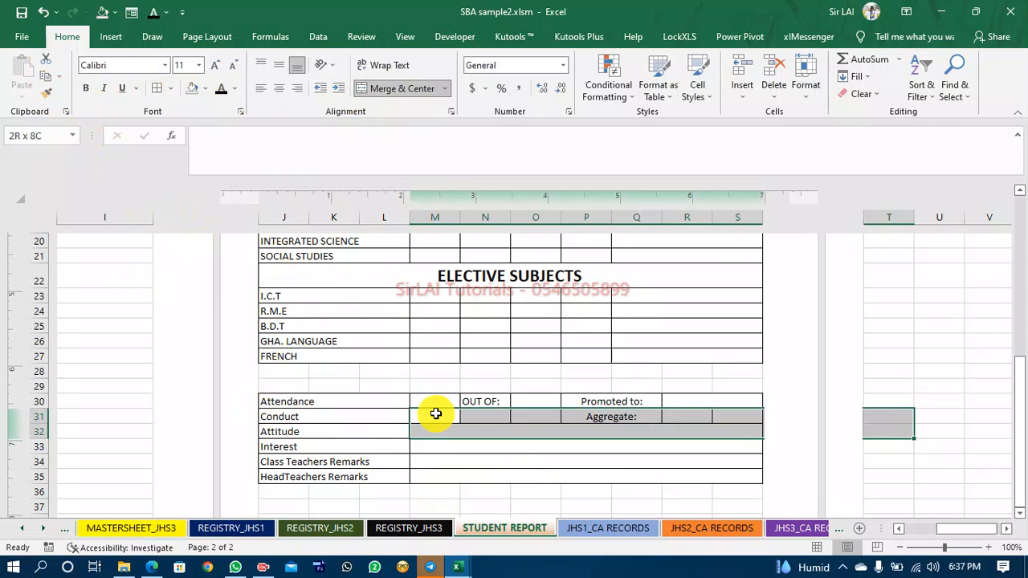
click(434, 413)
key(shift+Right)
key(shift+Right)
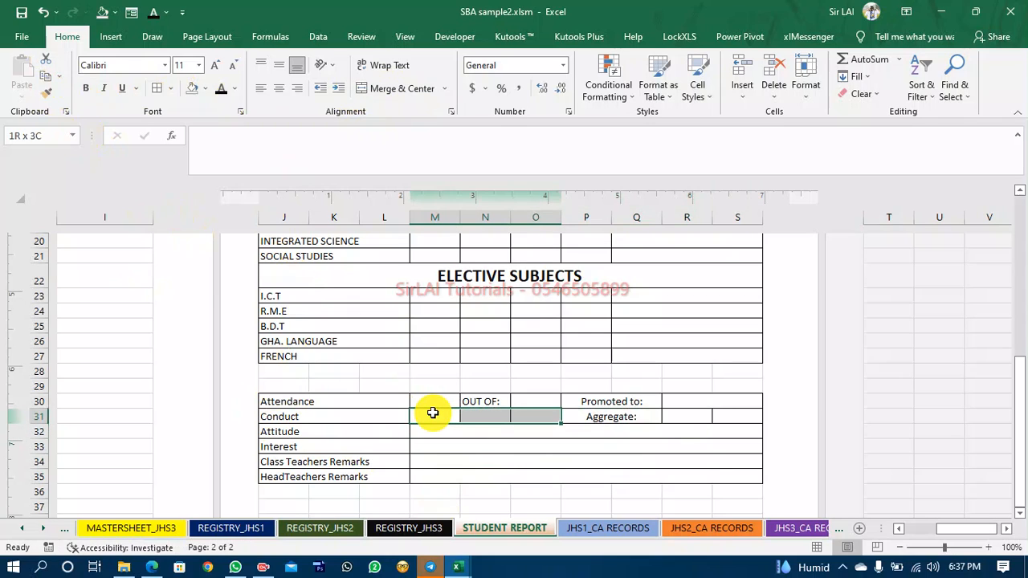
click(376, 90)
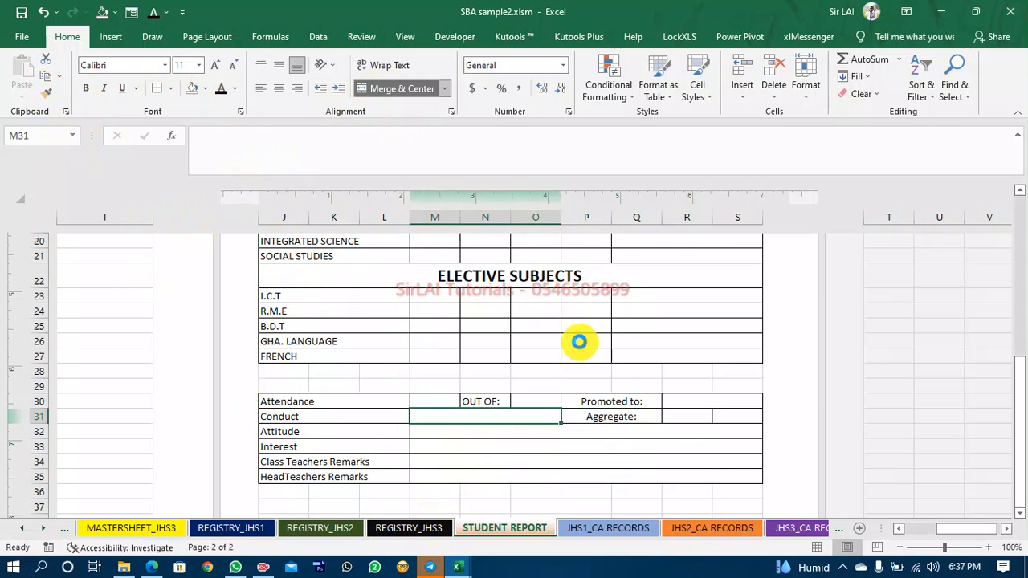
click(689, 418)
key(shift+Right)
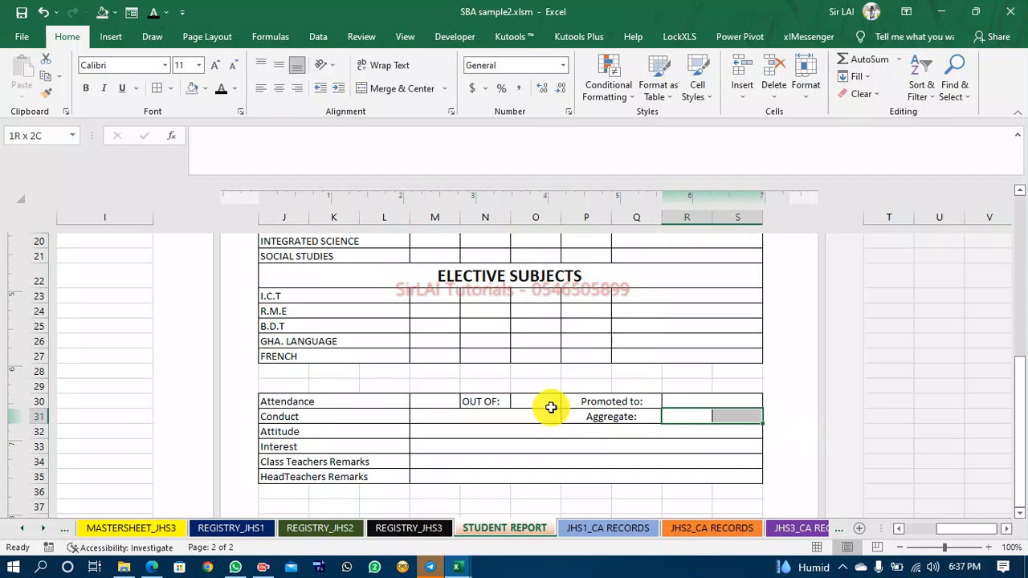
click(405, 90)
Copy the dashed signature line from the reference report workbook.
click(506, 460)
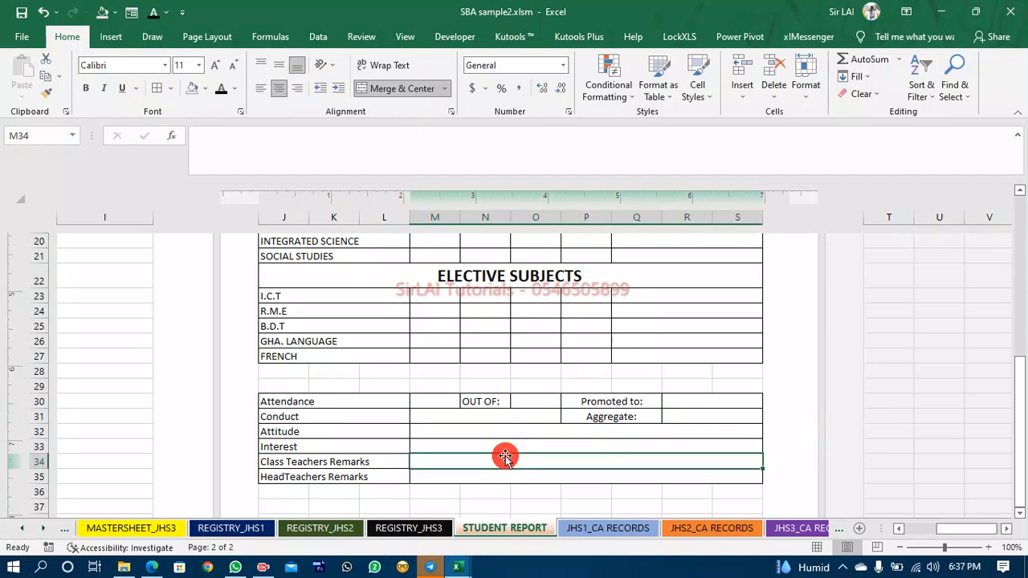
scroll(545, 427, down, 2)
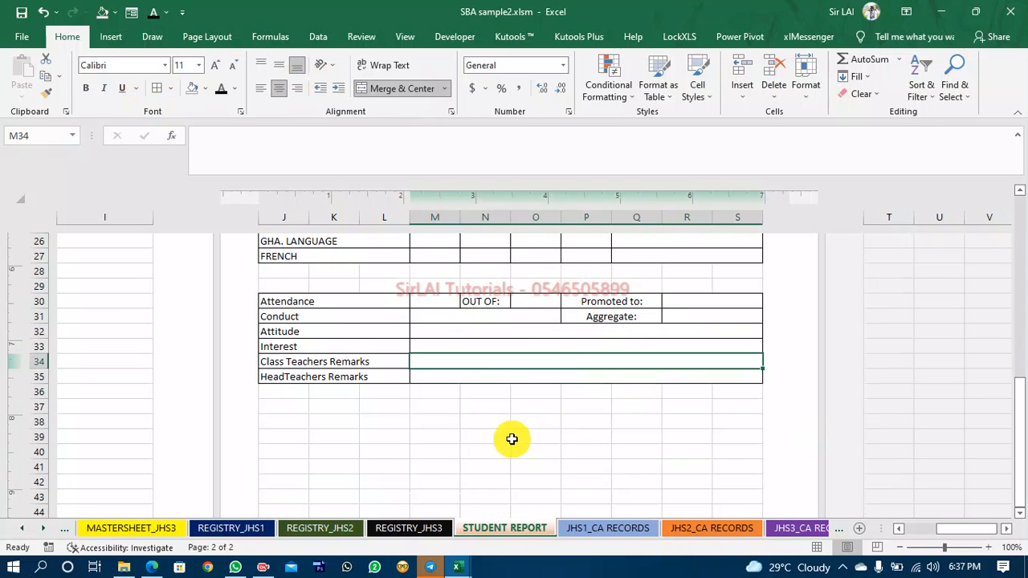
scroll(510, 438, down, 2)
scroll(514, 438, up, 3)
scroll(514, 438, down, 1)
mouse_move(457, 567)
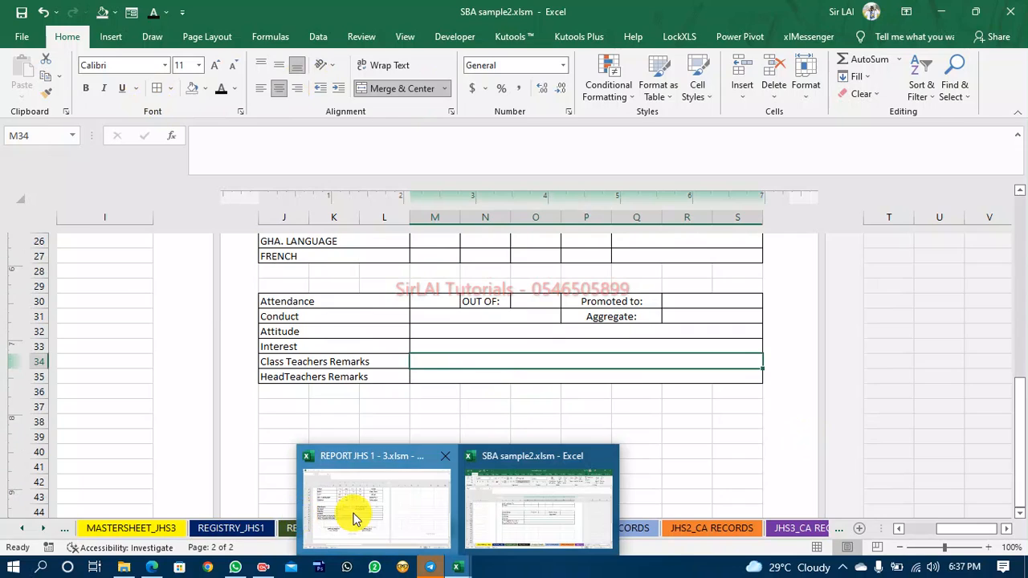
click(356, 509)
click(223, 405)
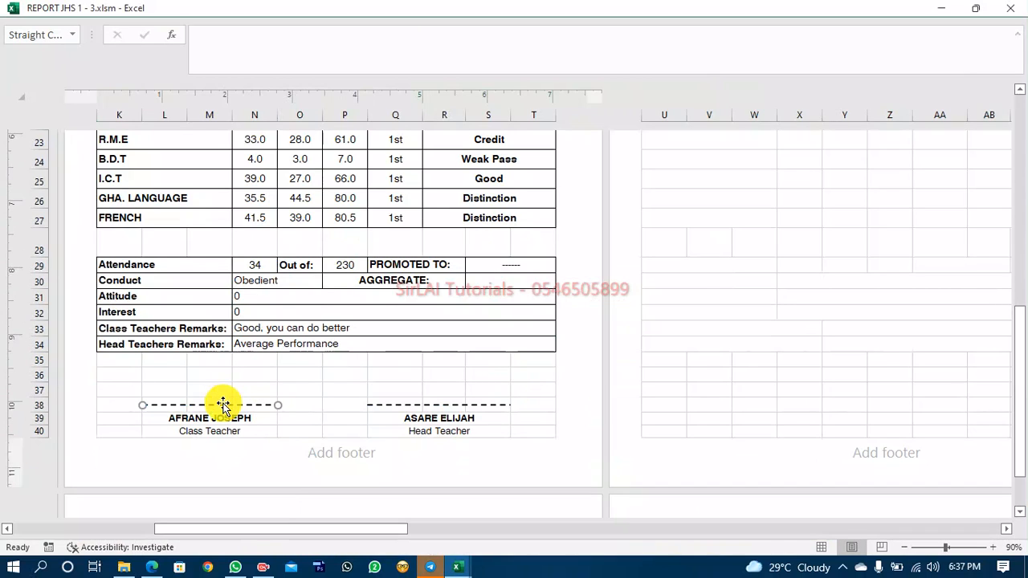
right_click(223, 406)
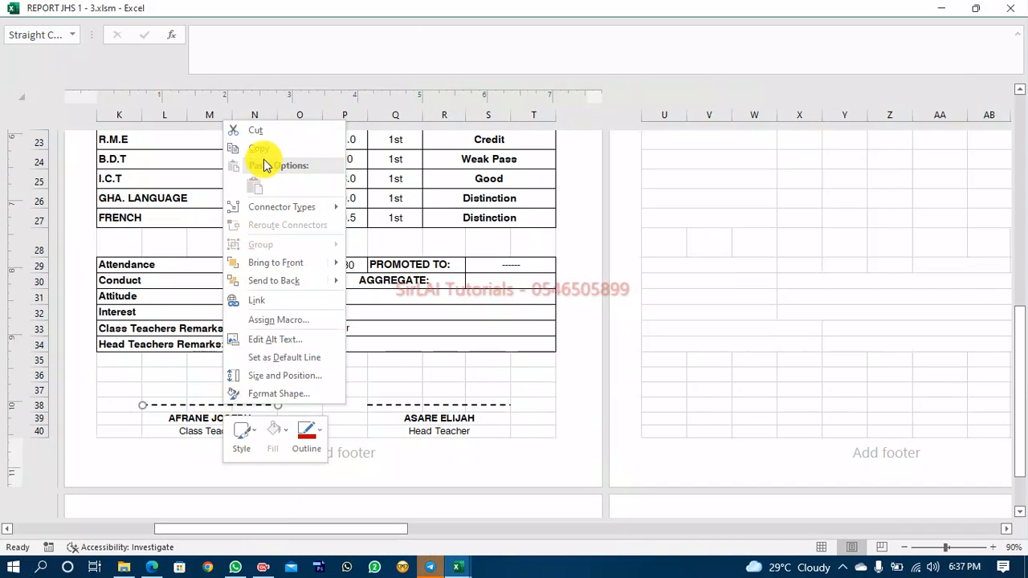
click(266, 152)
Paste two dashed signature lines at row 40, one spanning columns K to M and one spanning P to R.
mouse_move(458, 568)
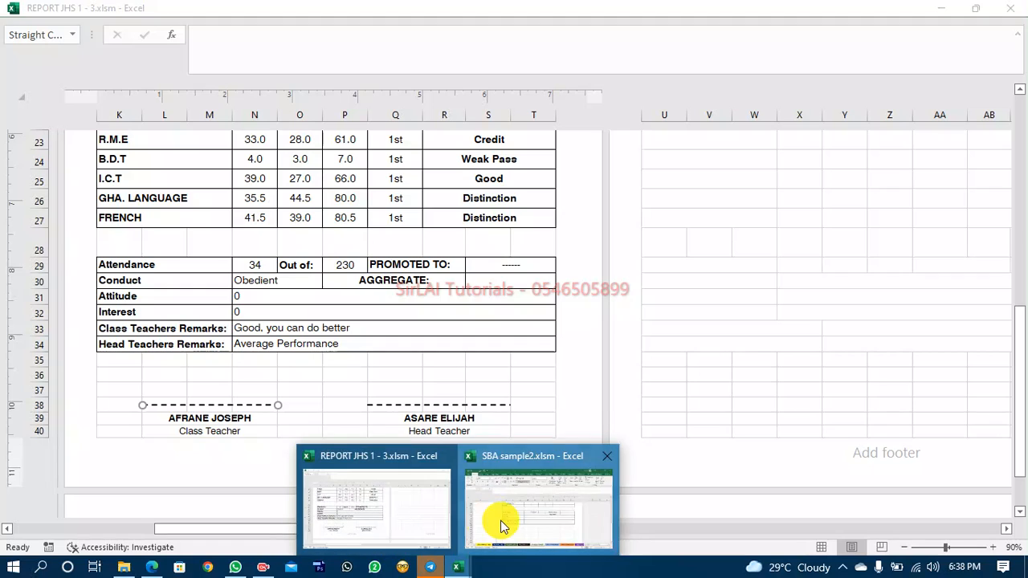
click(500, 520)
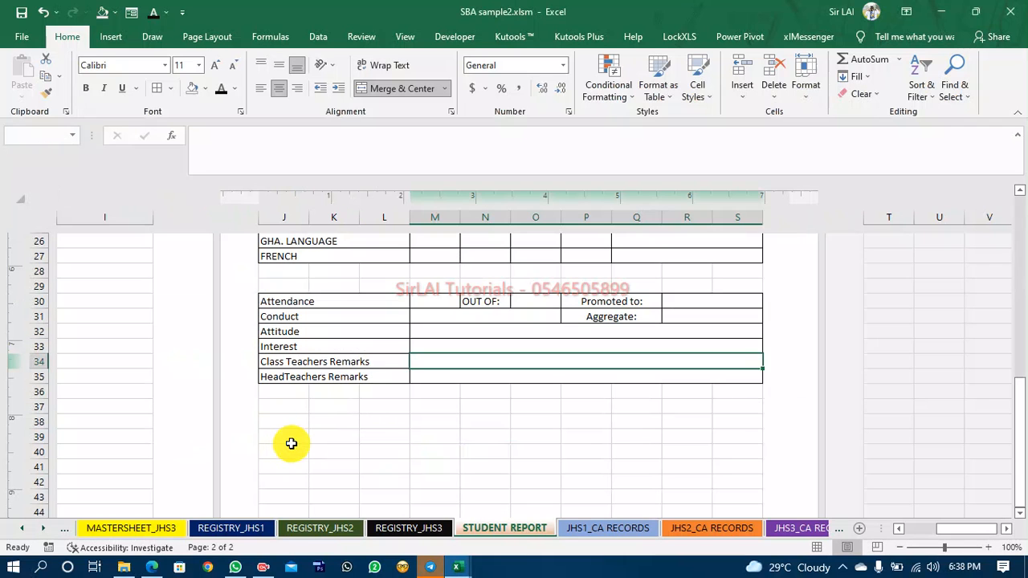
click(291, 443)
key(ctrl+v)
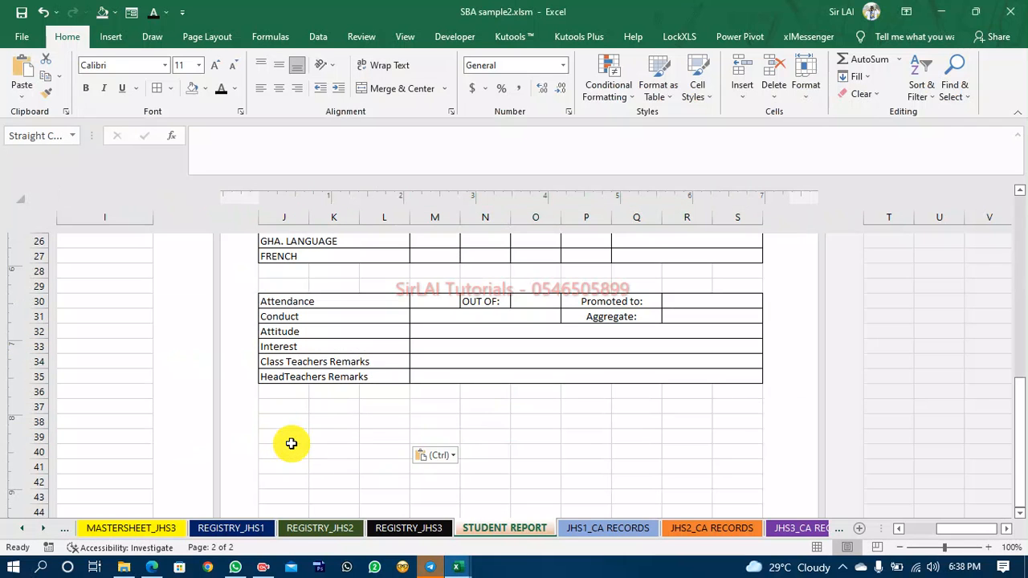
drag(324, 427, 346, 477)
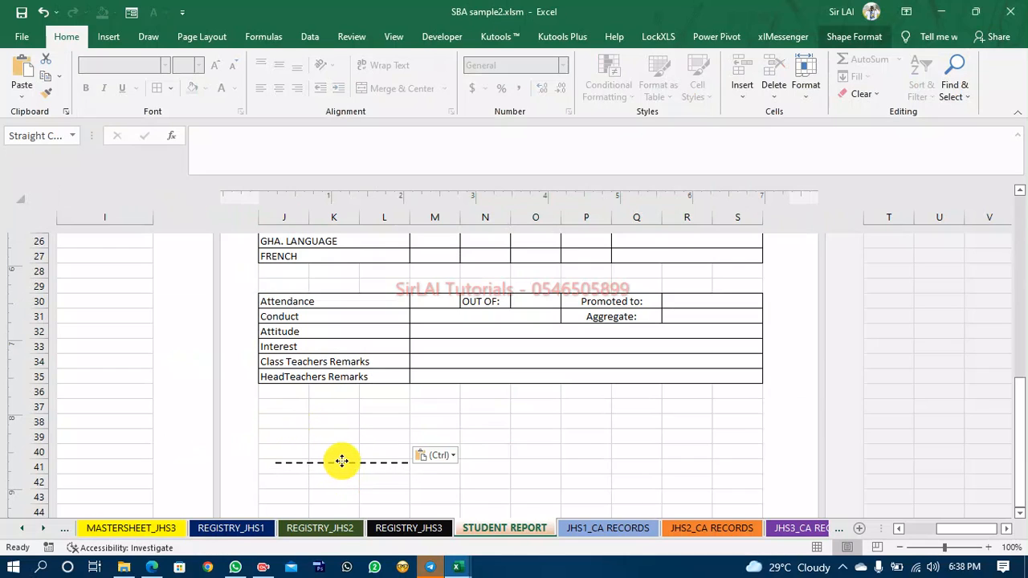
drag(352, 459, 377, 460)
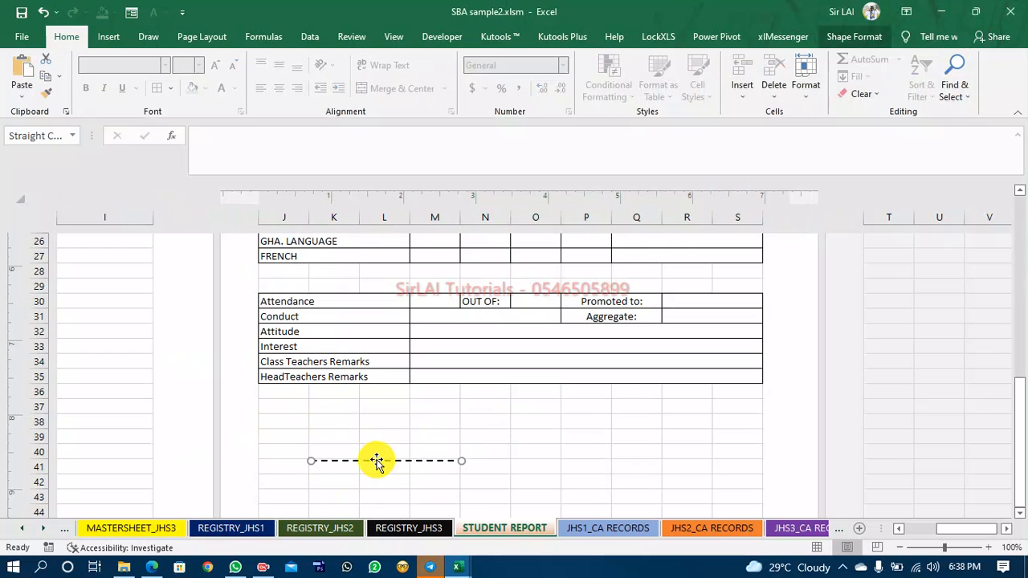
click(592, 451)
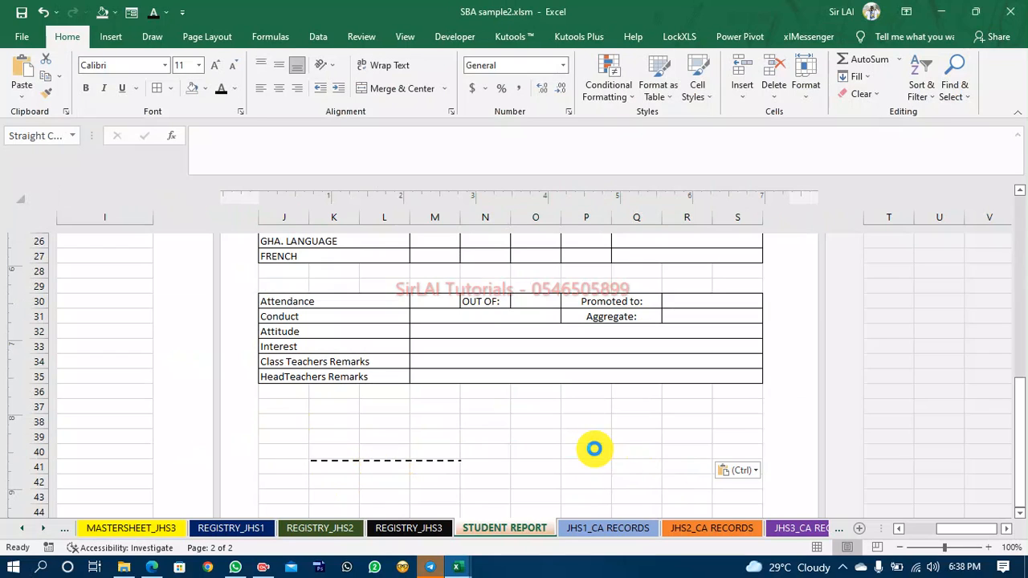
key(ctrl+v)
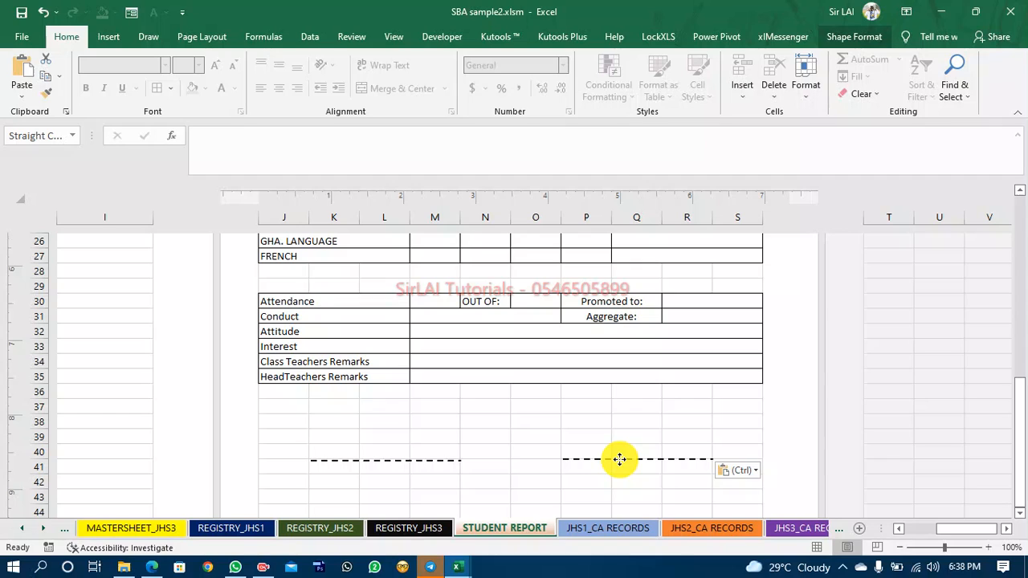
click(325, 479)
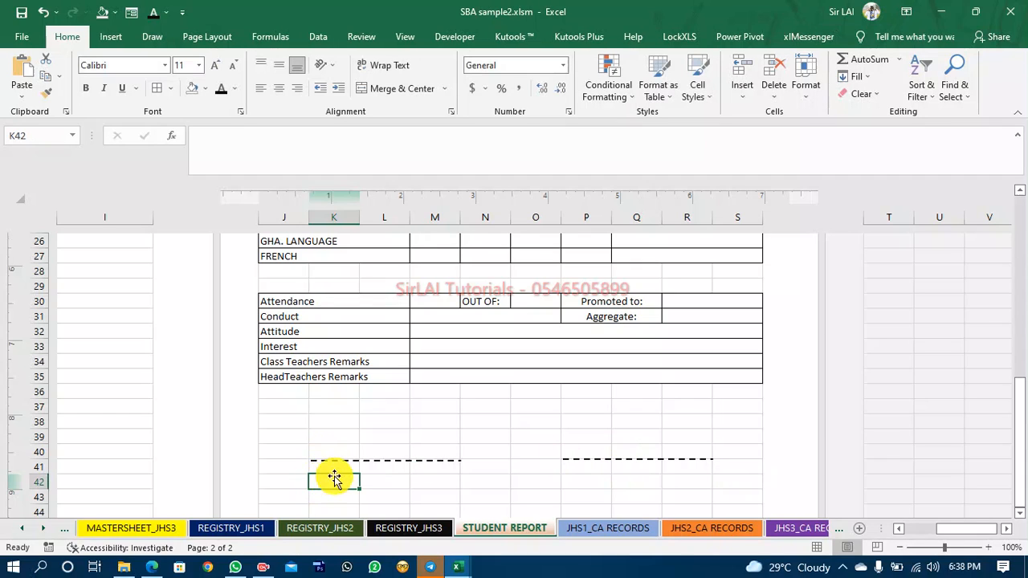
click(338, 458)
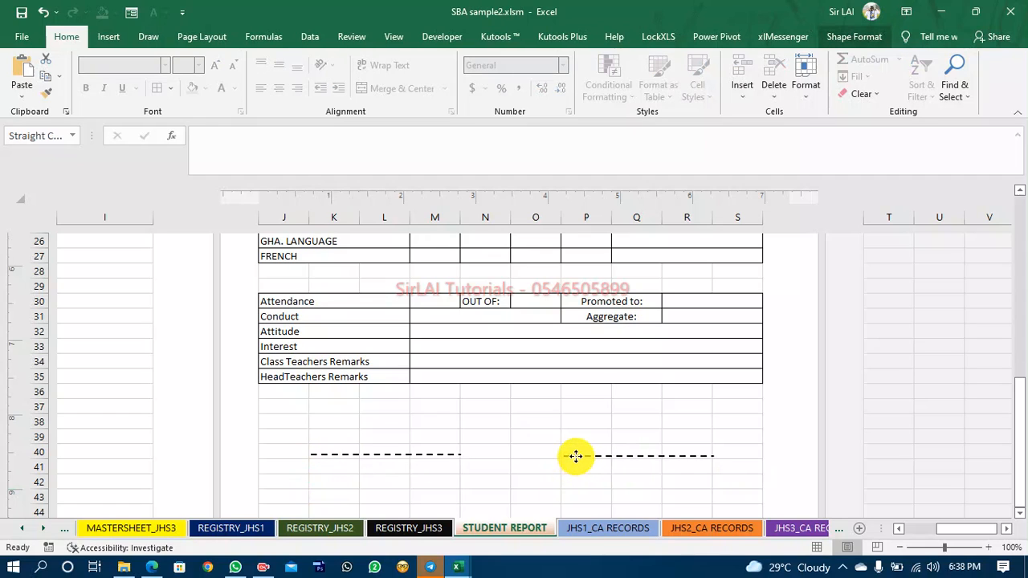
Merge and center K41:M41 under the first line and enter ClassTeachers Name.
click(341, 466)
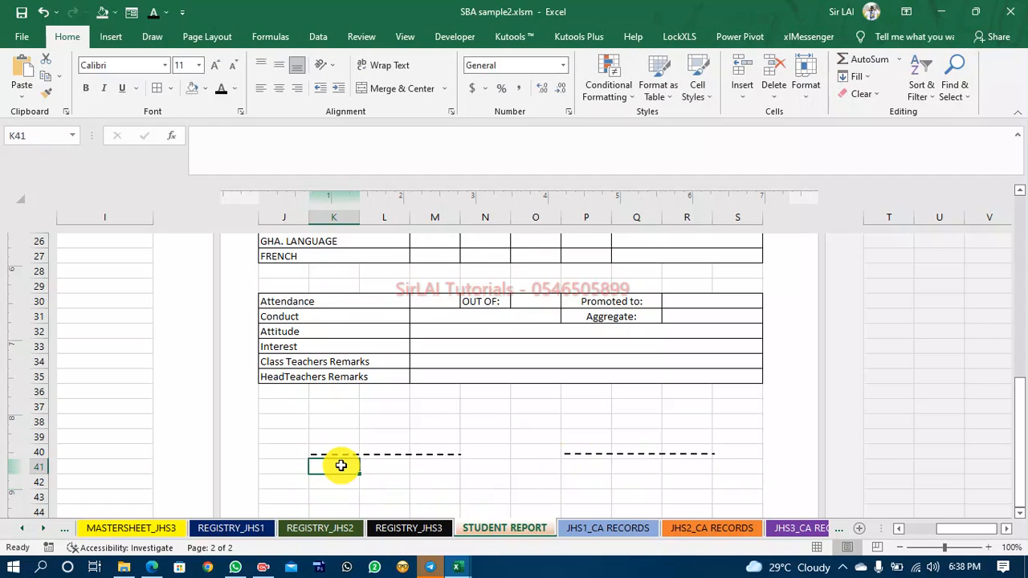
key(shift+Right)
key(shift+Right)
key(shift+Right)
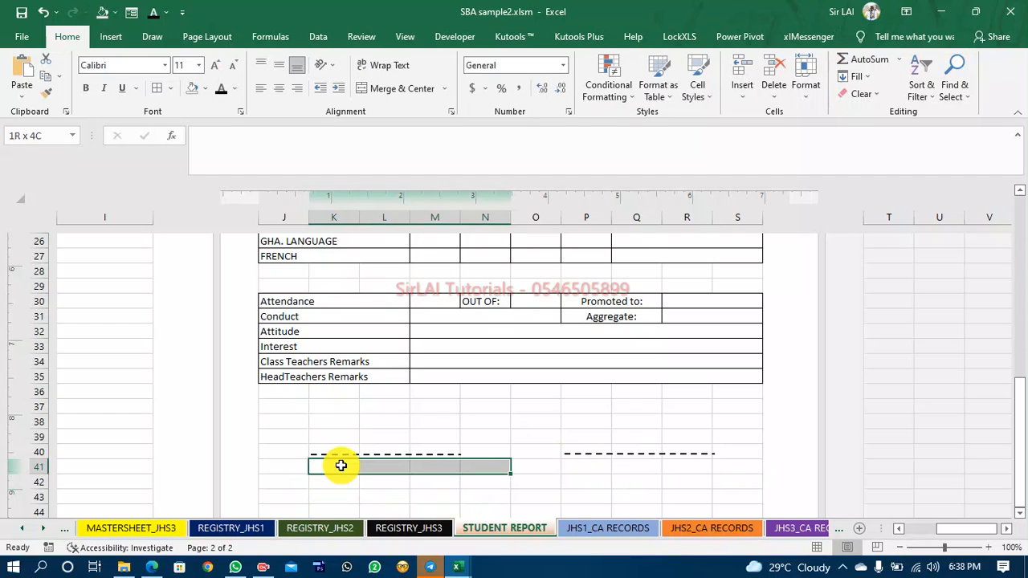
click(325, 466)
key(shift+Right)
key(shift+Right)
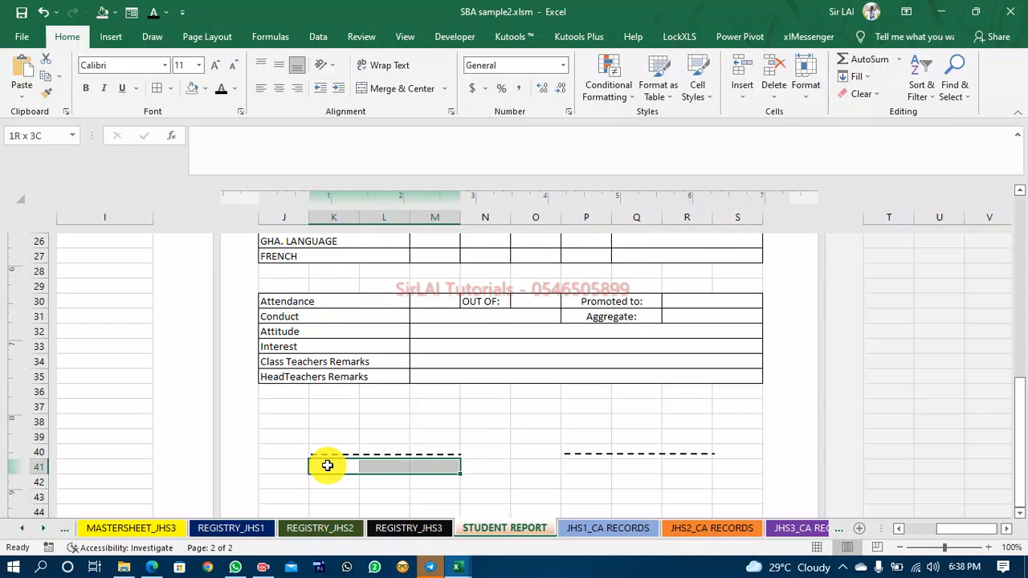
click(369, 90)
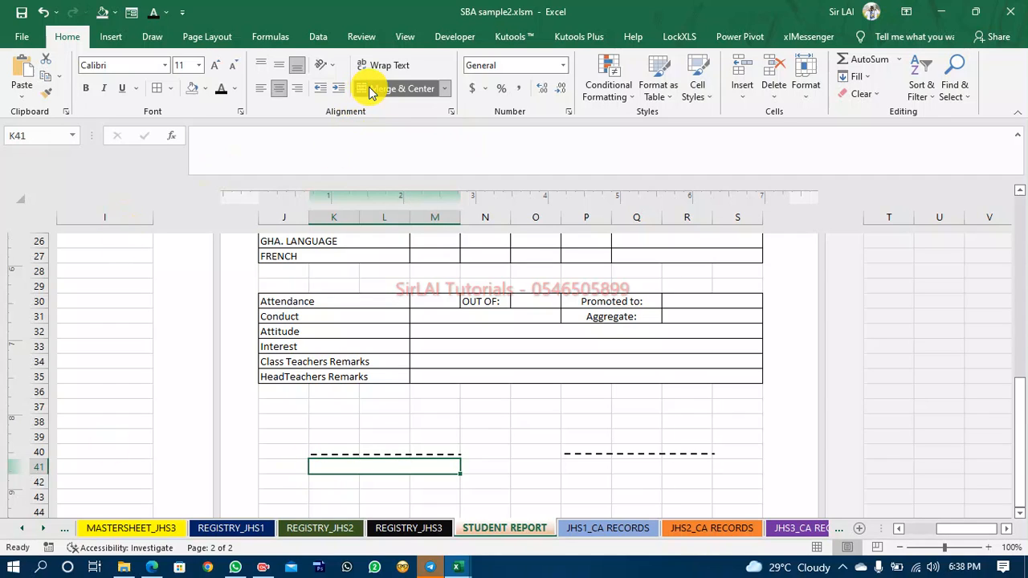
text(Hea)
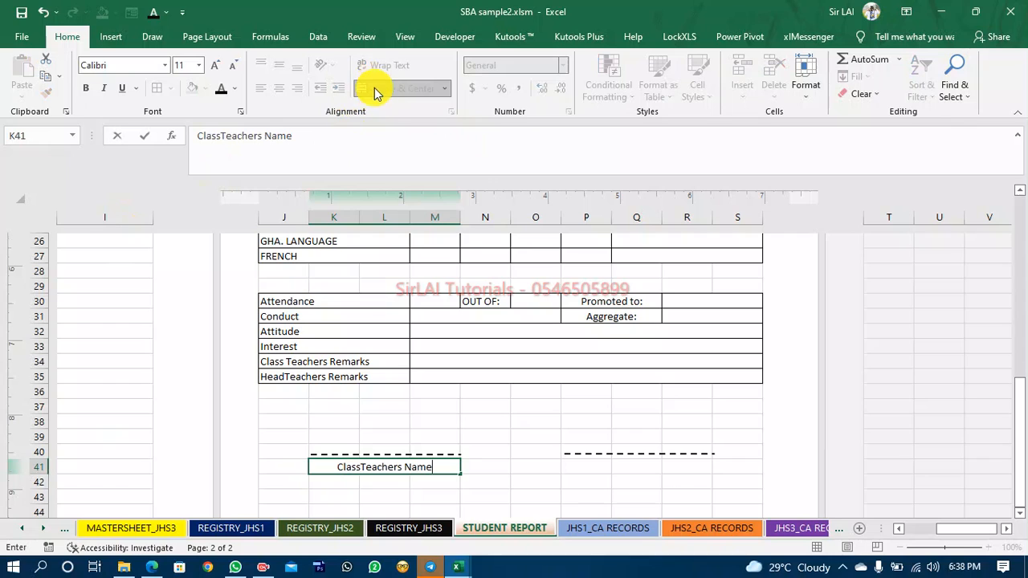
click(444, 496)
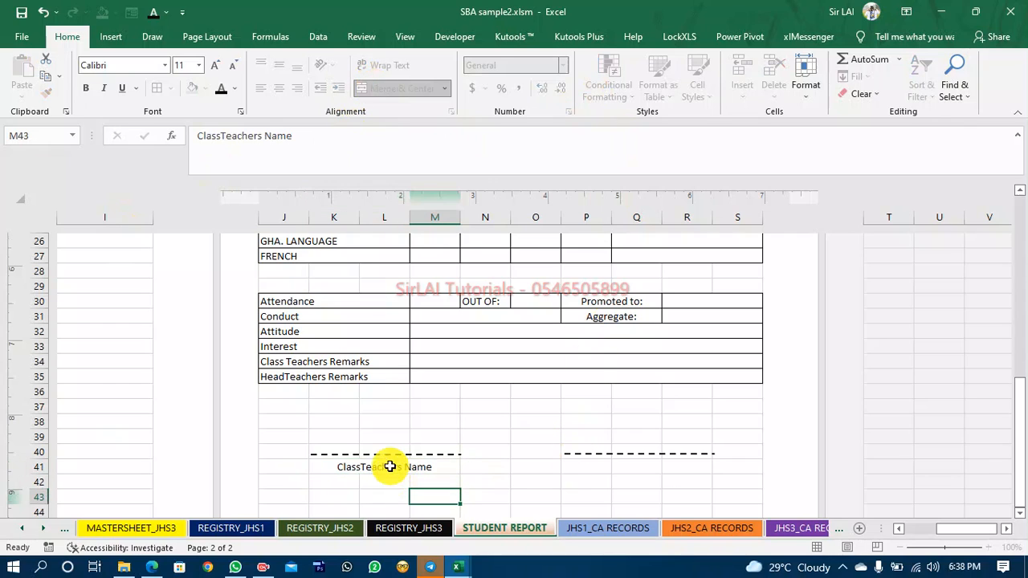
Copy the merged, centred format of K41 onto P41:R41 and enter HeadTeacher's Name there.
click(389, 467)
click(46, 94)
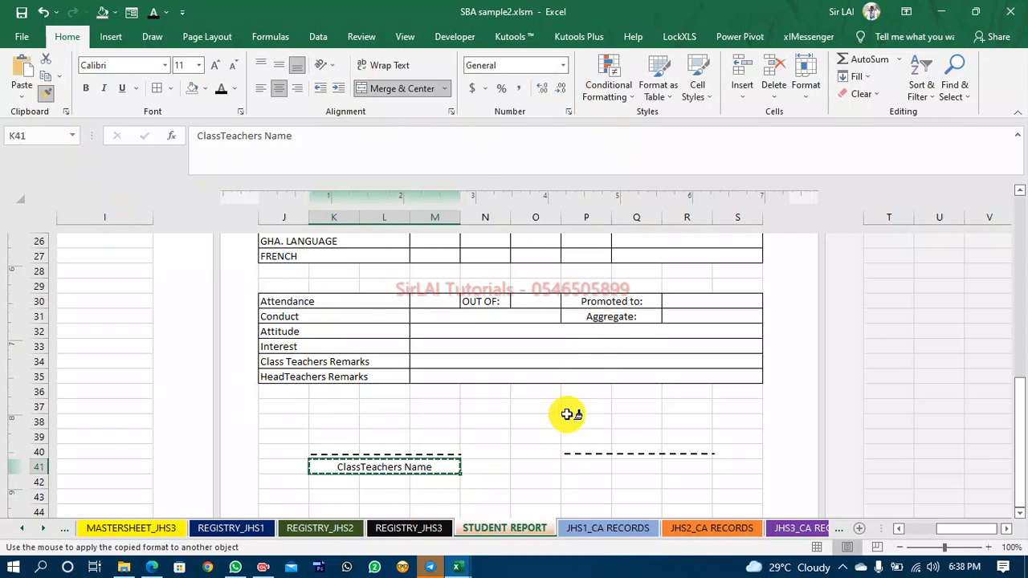
click(586, 467)
text(HeadTeacher's Name)
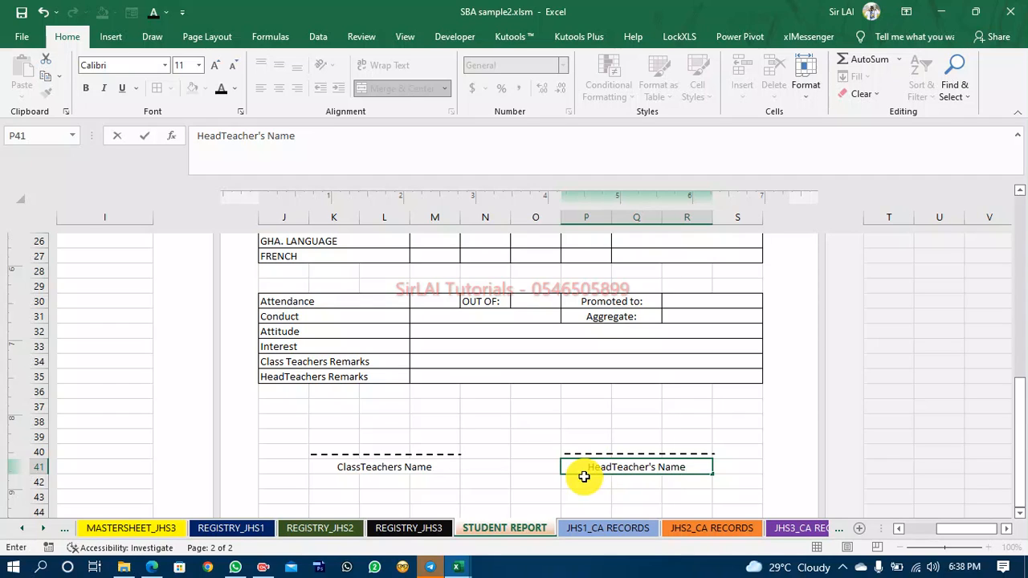
key(Return)
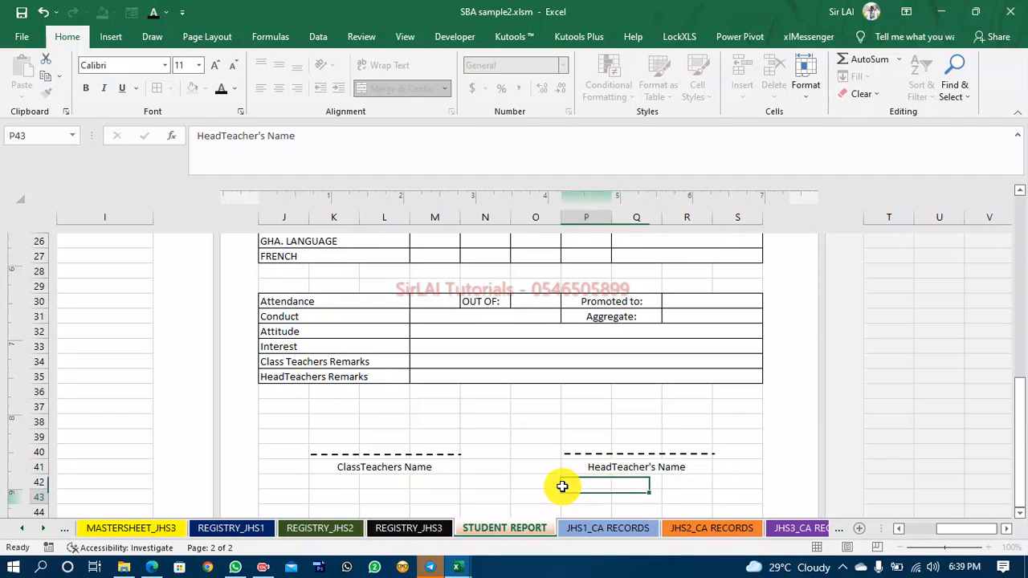
Copy the merged format of K41 onto K42:M42 below the class teacher label.
click(335, 487)
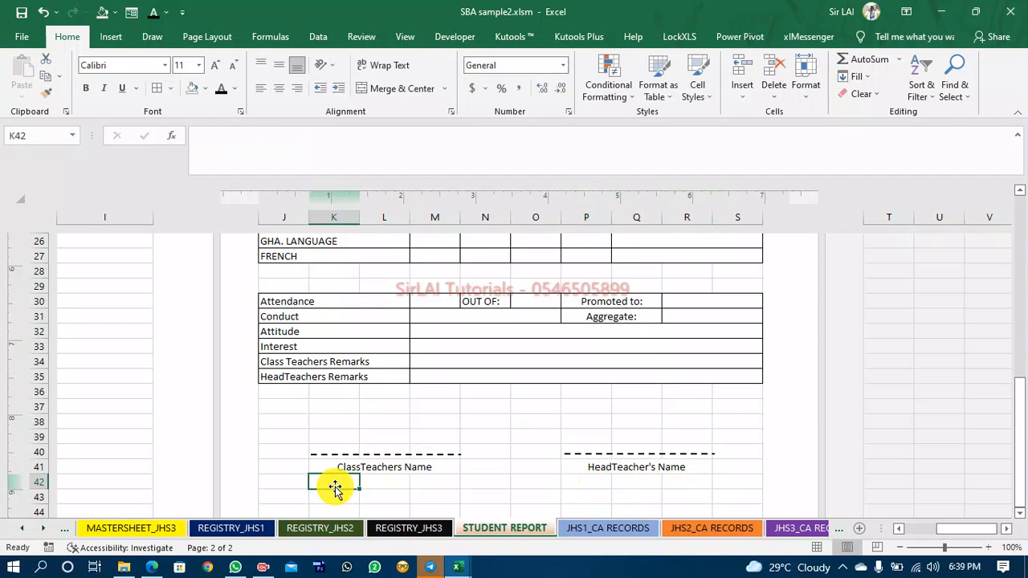
click(338, 469)
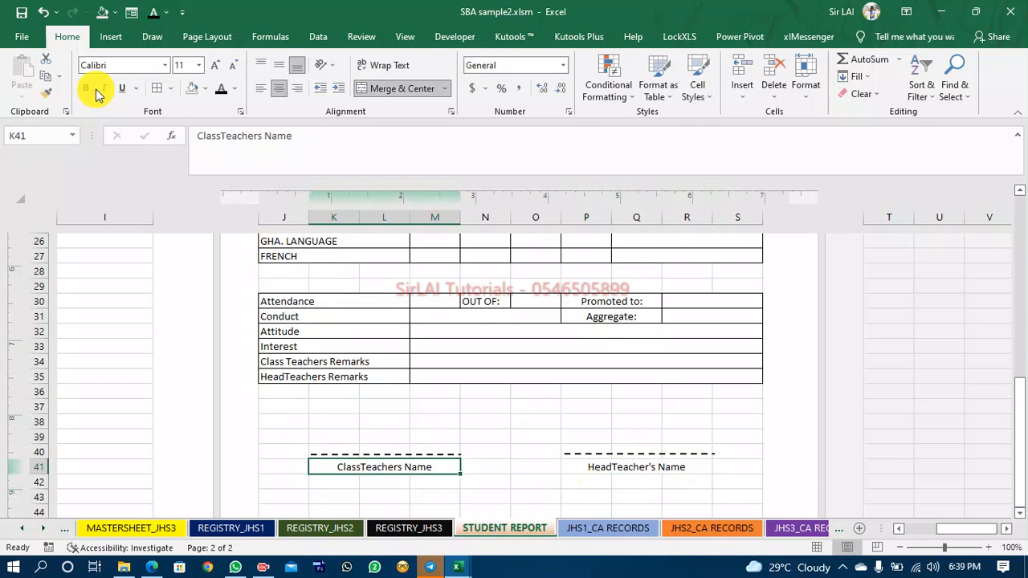
click(49, 94)
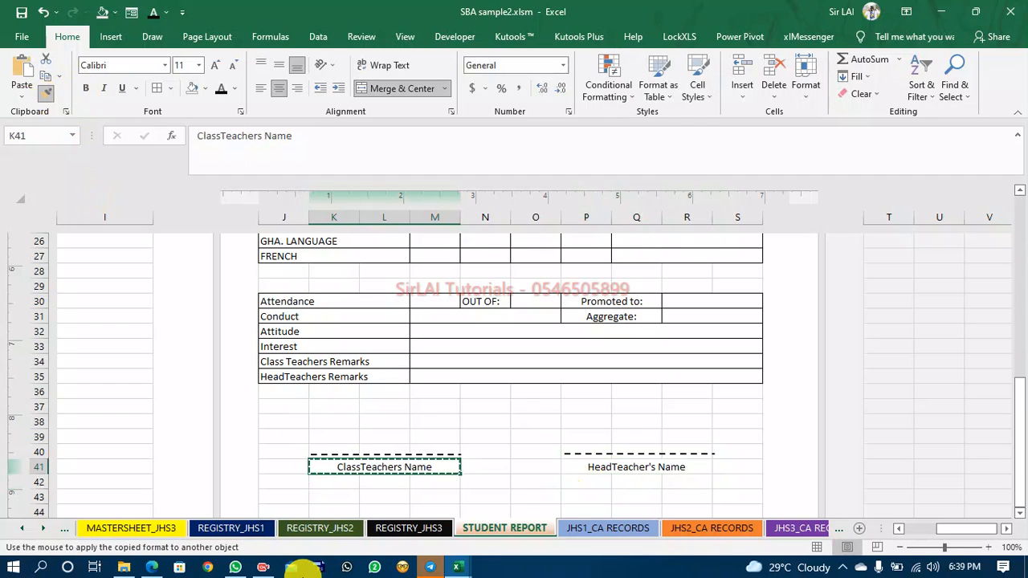
click(323, 481)
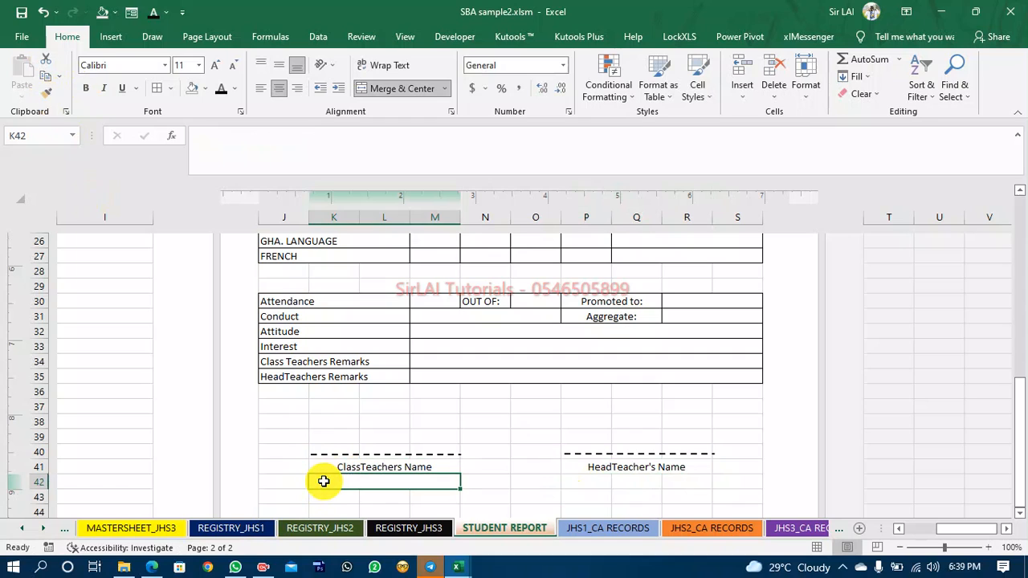
Link K42 to the JHS 1 class teacher name on the SETTINGS sheet with the formula =SETTINGS!J29.
text(=)
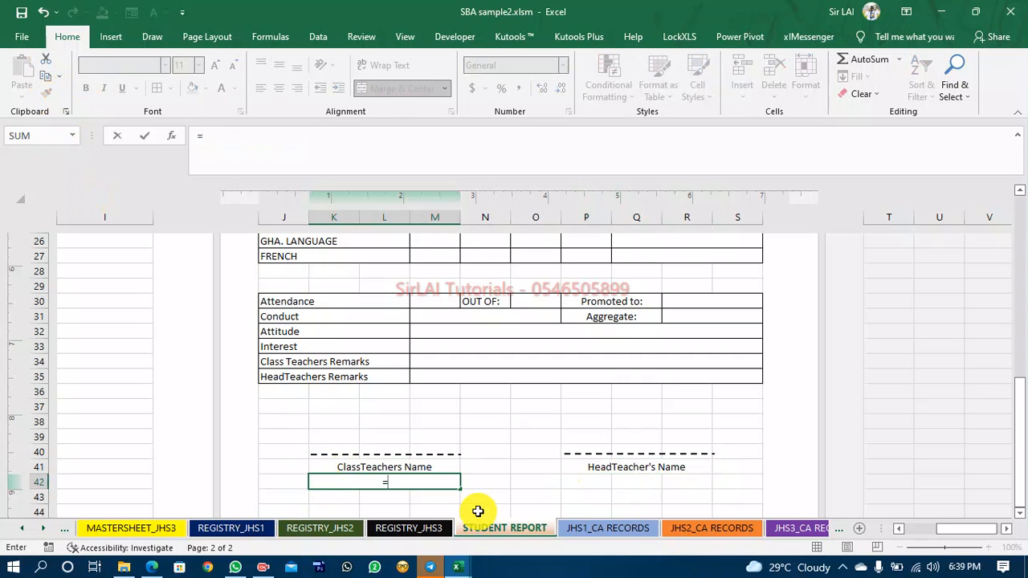
click(21, 528)
click(21, 528)
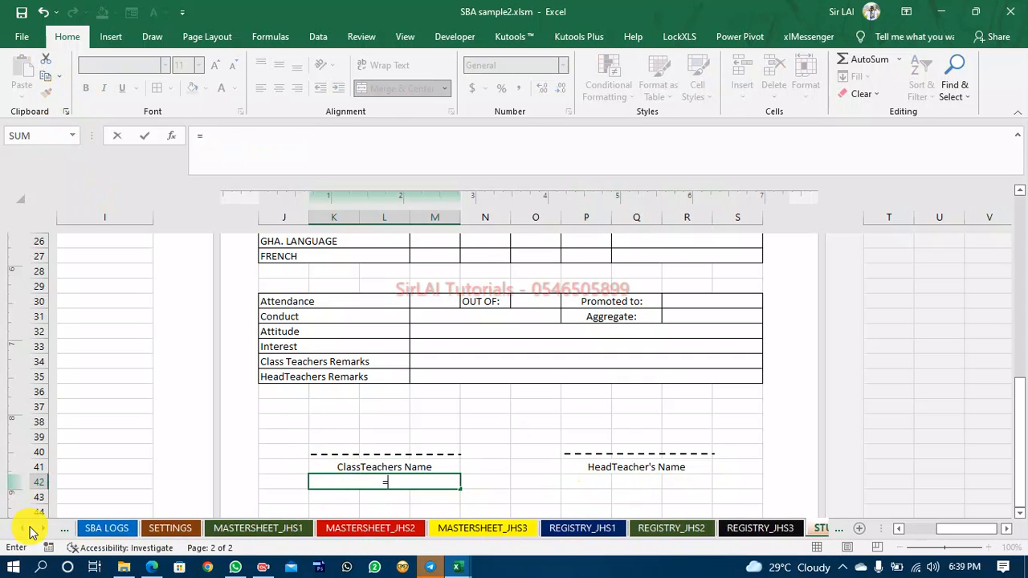
click(21, 528)
click(233, 529)
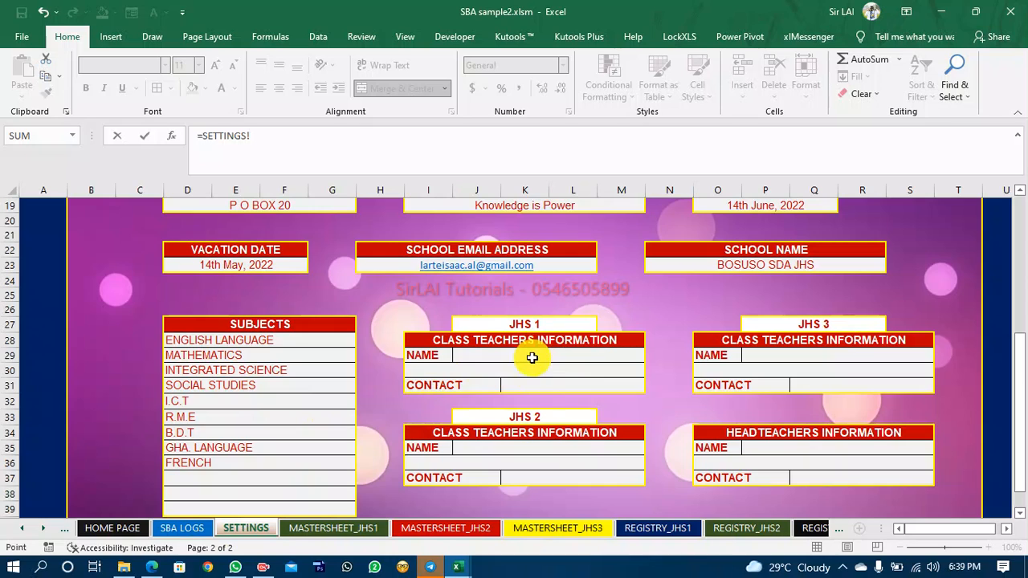
key(Return)
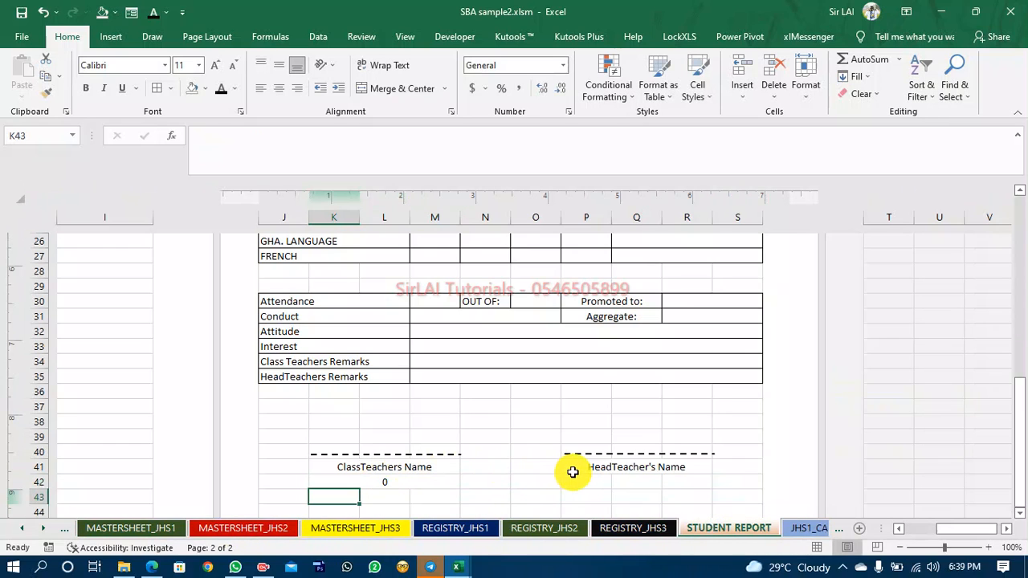
Copy the merged format of K42 onto P42:R42 below the headteacher label.
click(424, 480)
click(46, 94)
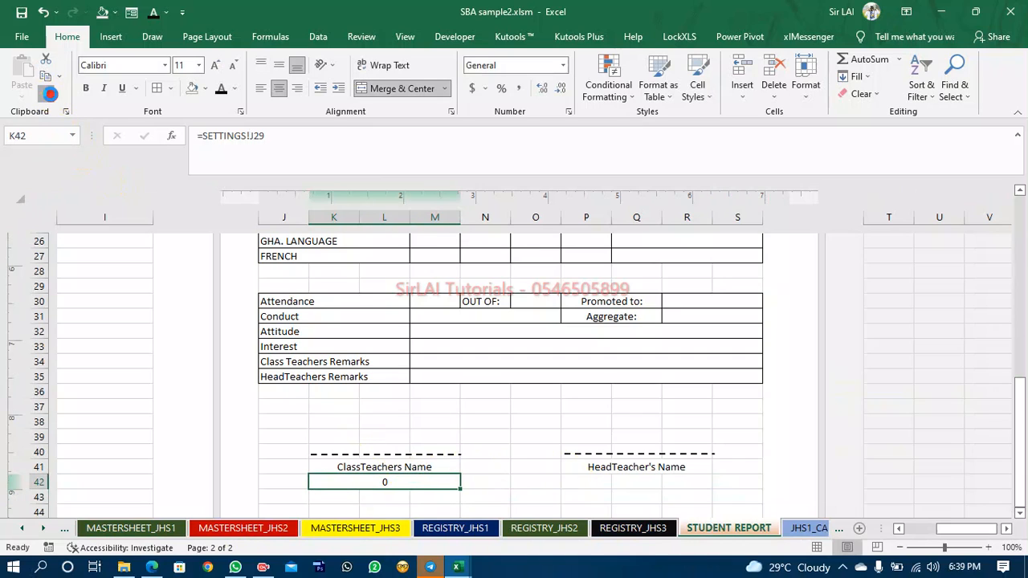
click(577, 480)
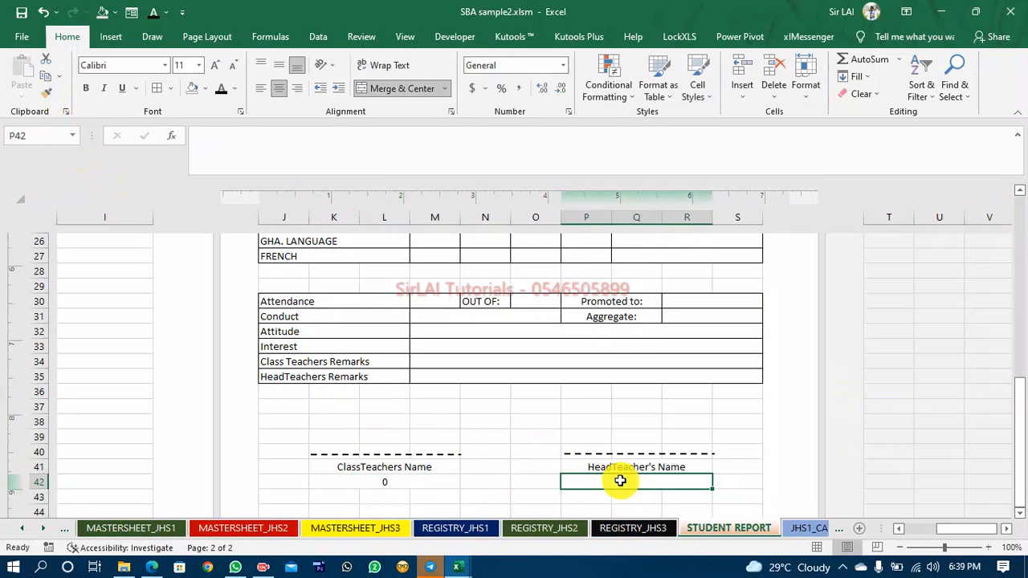
Link P42 to the headteacher name on the SETTINGS sheet with the formula =SETTINGS!P35.
text(=)
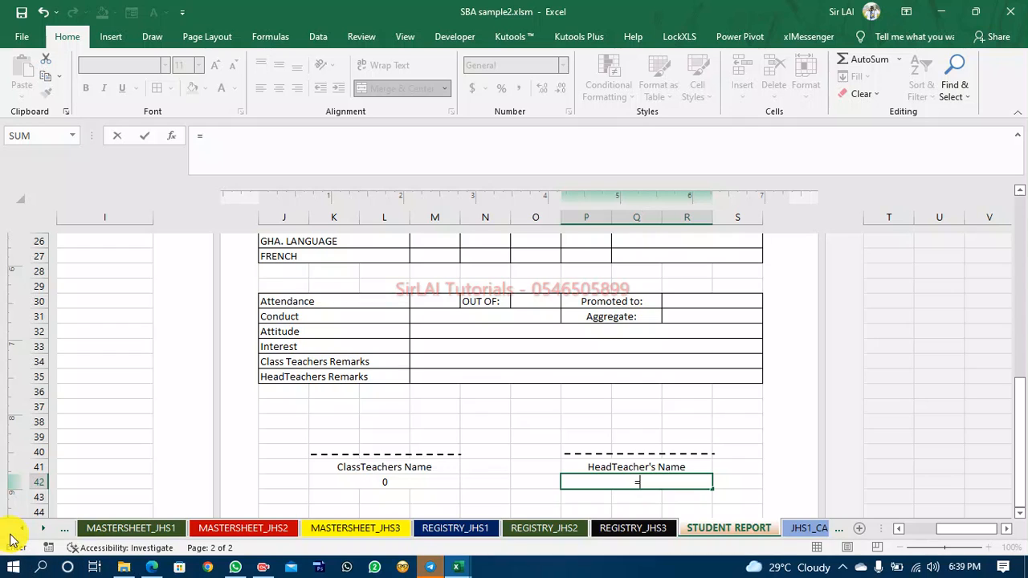
click(20, 528)
click(19, 529)
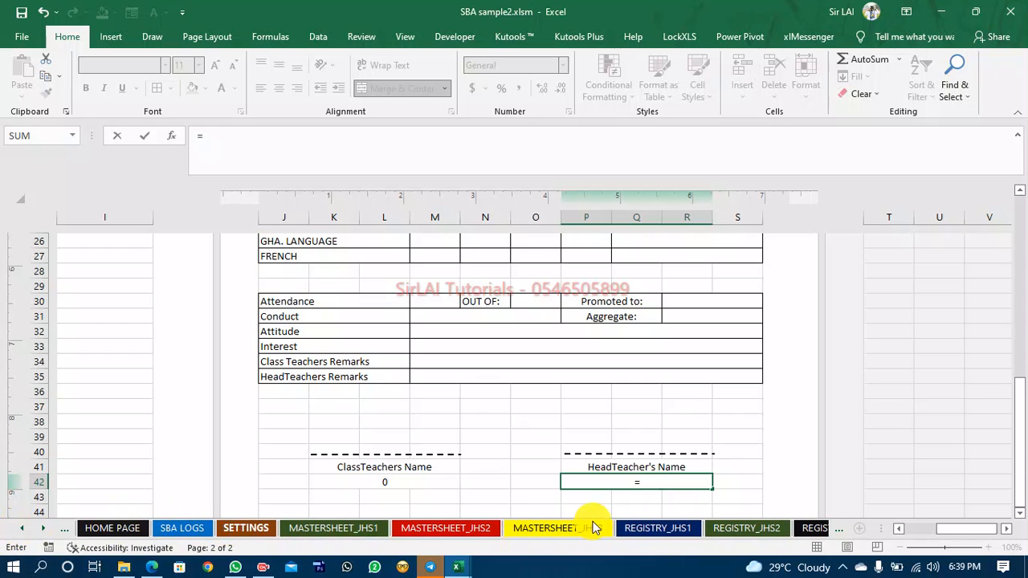
click(246, 529)
click(797, 446)
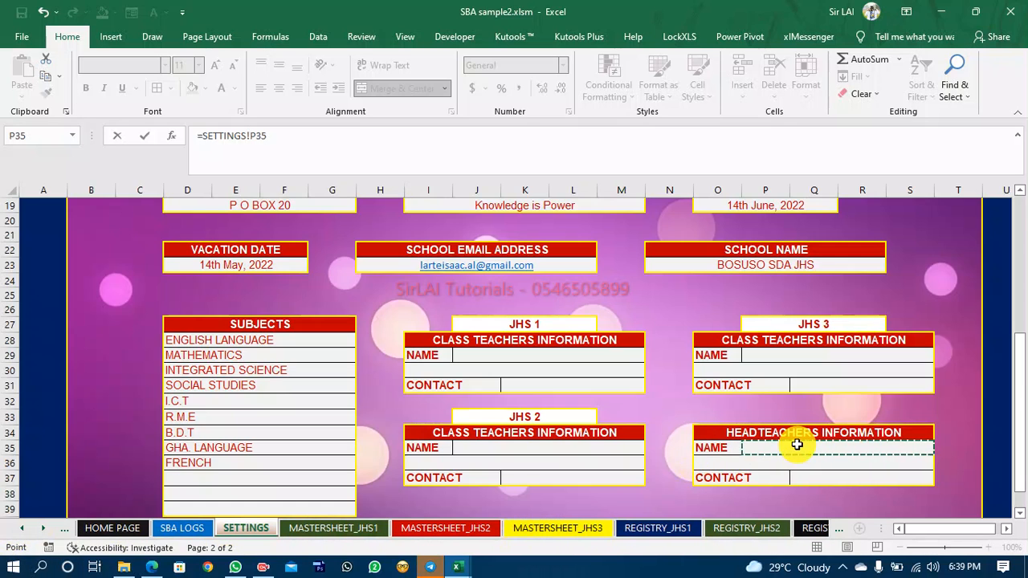
key(Return)
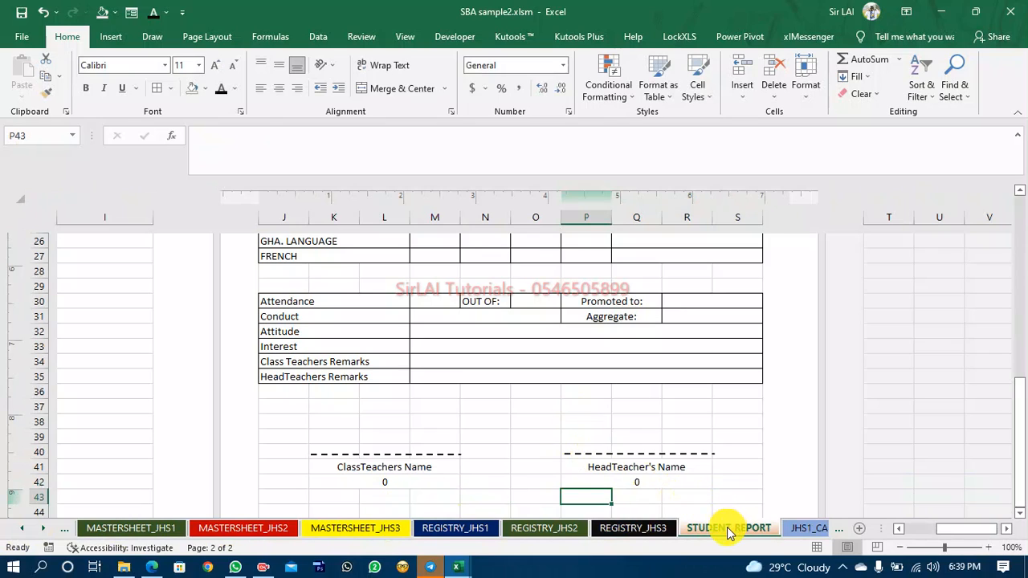
Examine K42's formula and the class teacher name cells on the SETTINGS sheet.
click(420, 483)
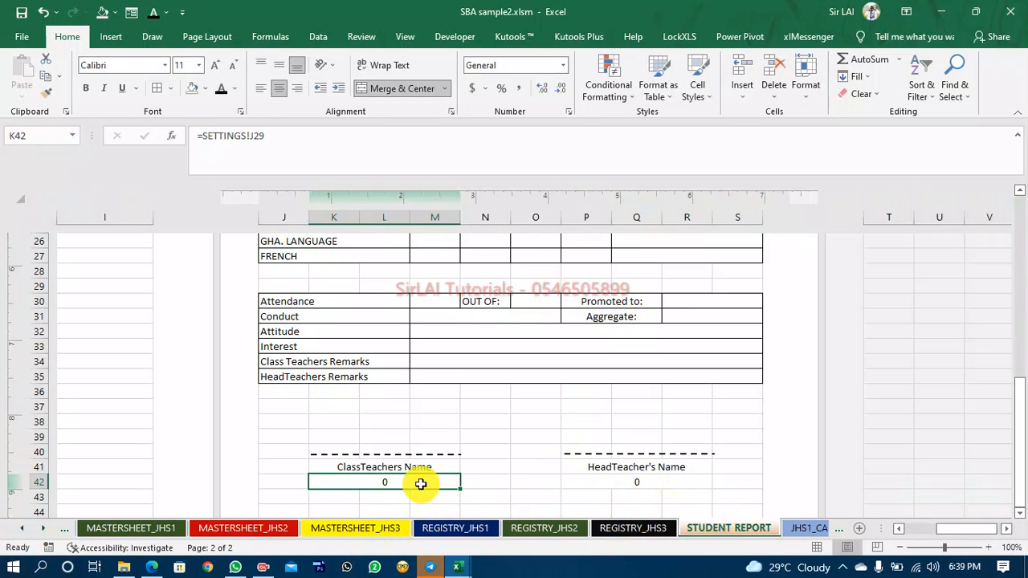
click(22, 528)
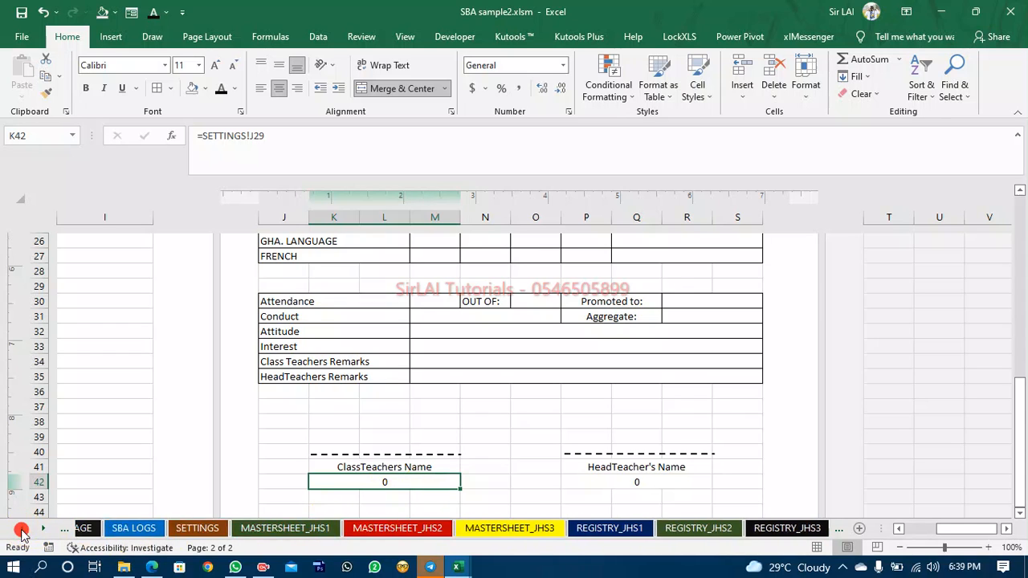
click(256, 528)
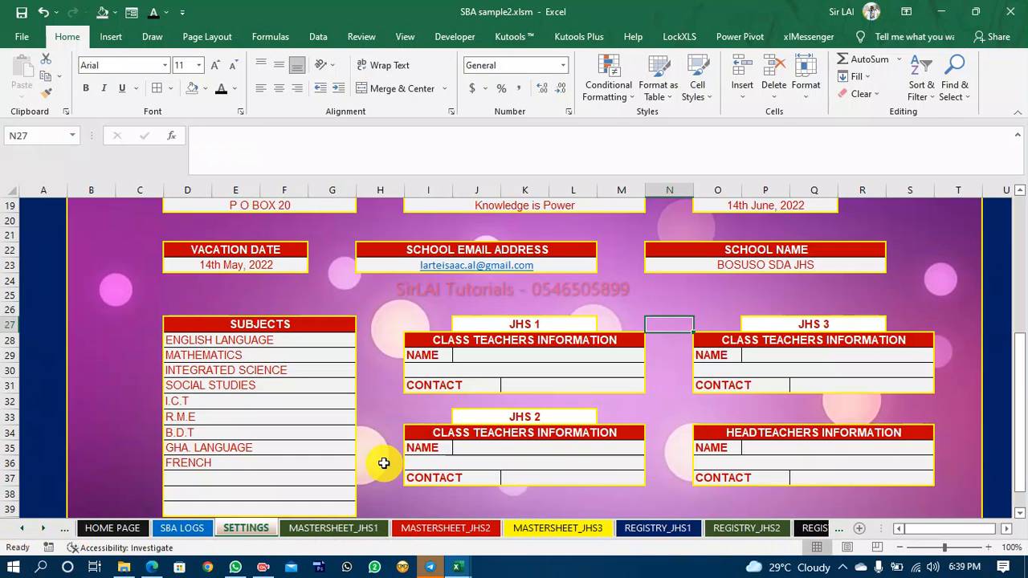
click(552, 357)
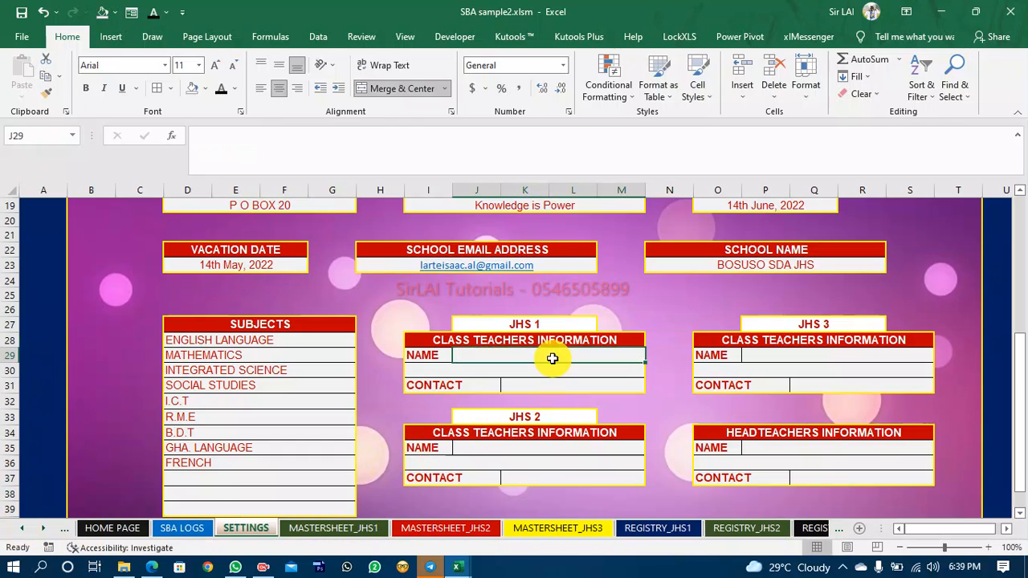
click(553, 450)
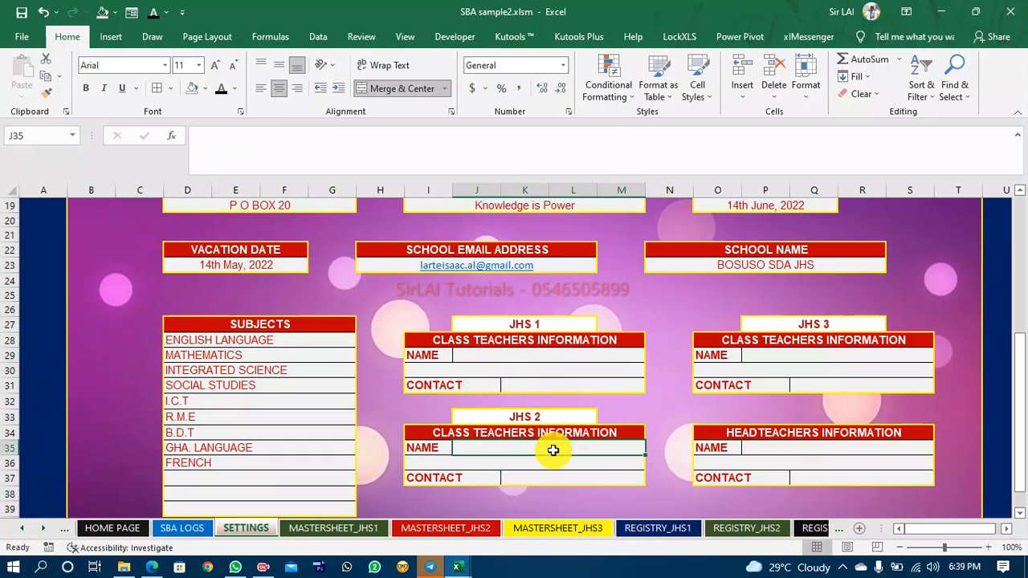
click(457, 567)
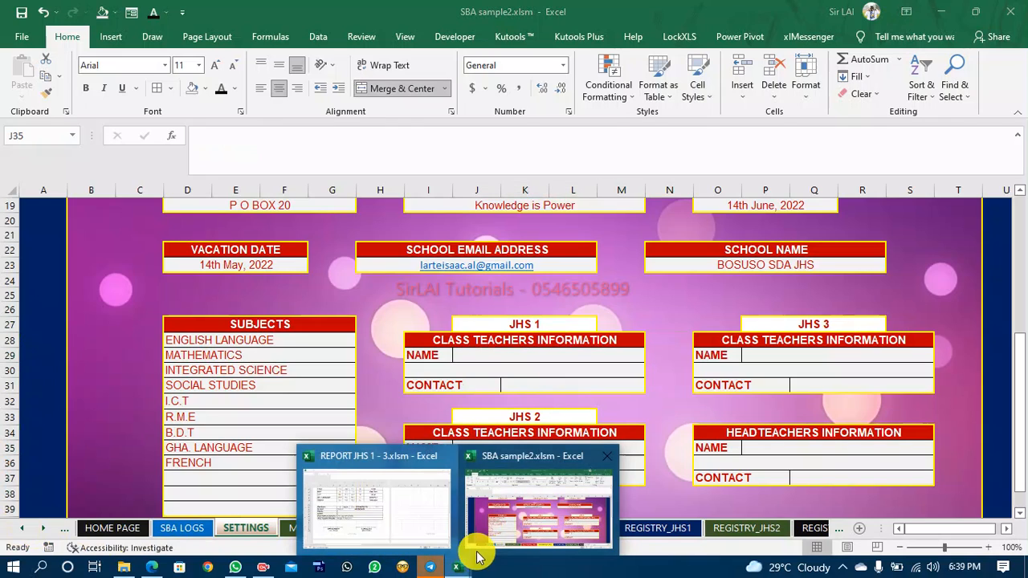
click(36, 528)
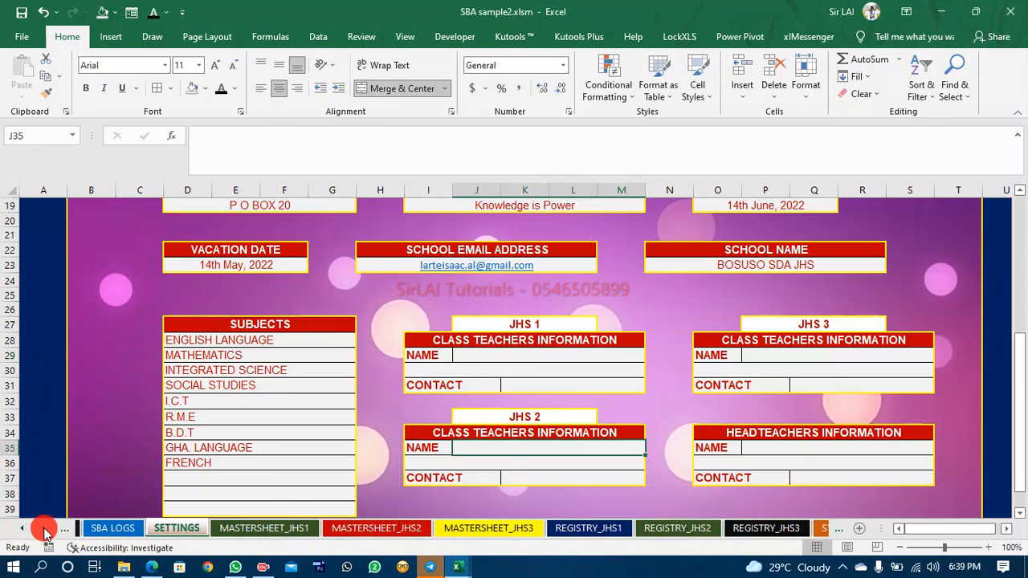
click(36, 528)
click(36, 528)
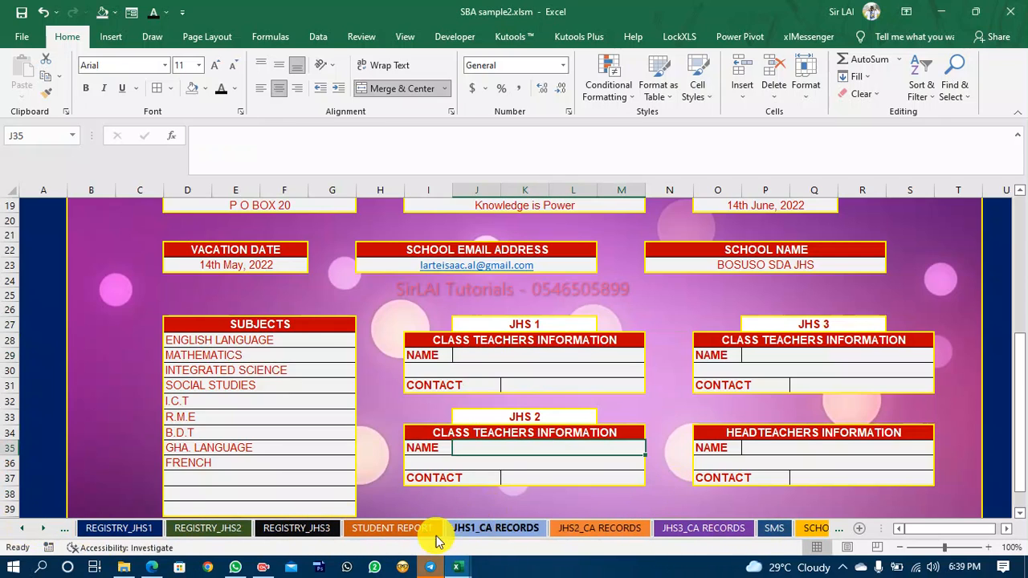
click(381, 530)
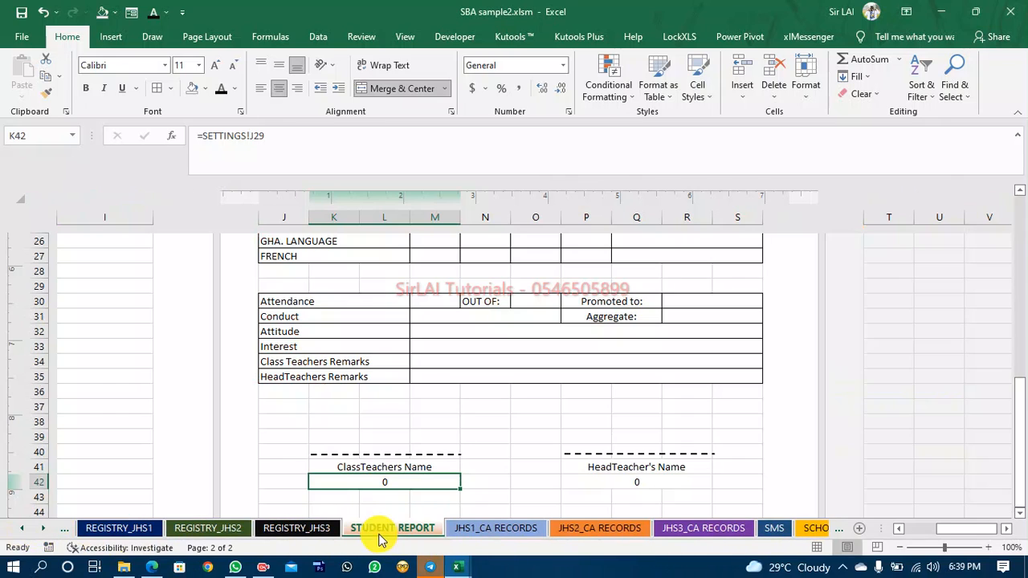
Edit P42's formula so it refers to SETTINGS!J35.
click(673, 482)
click(258, 135)
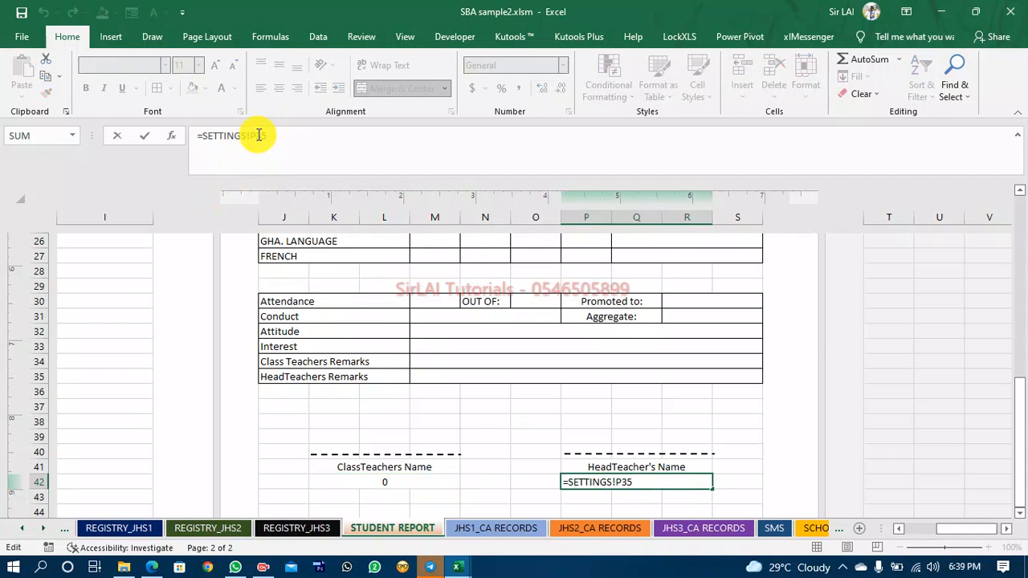
text(B)
key(Return)
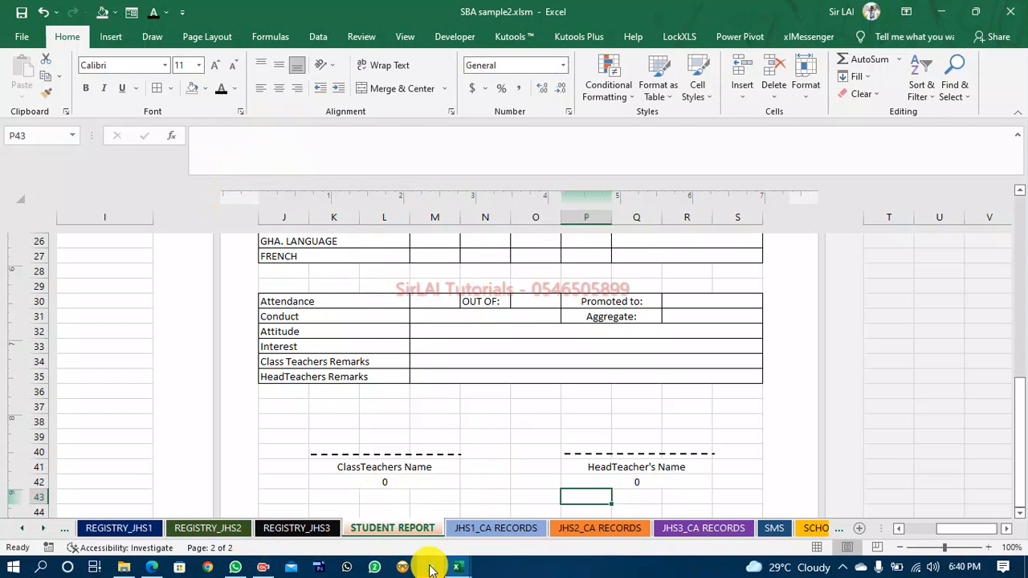
Compare the headteacher name cell on the SETTINGS sheet with the formula in P42.
click(29, 528)
click(29, 528)
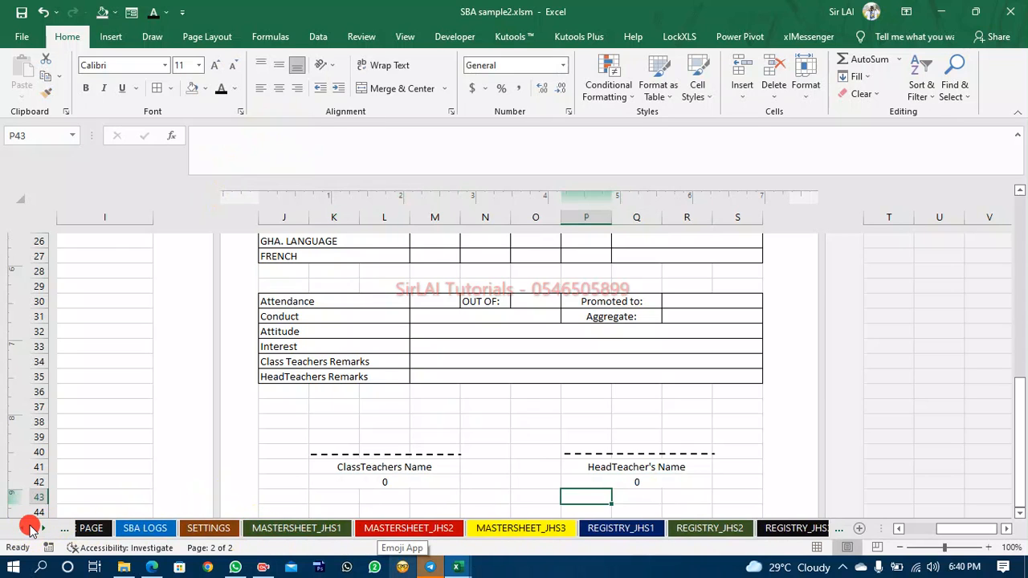
click(29, 528)
click(257, 527)
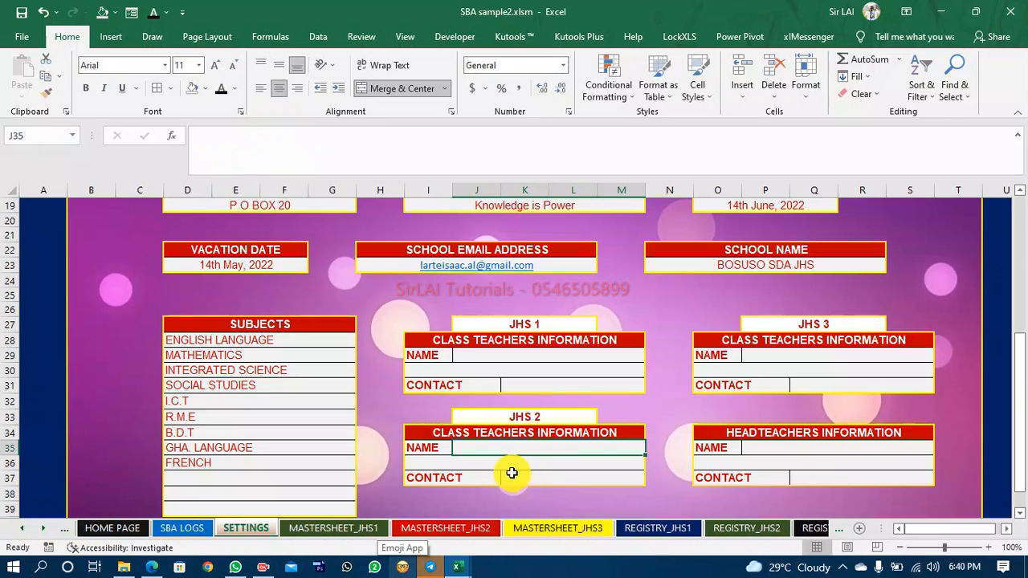
click(815, 451)
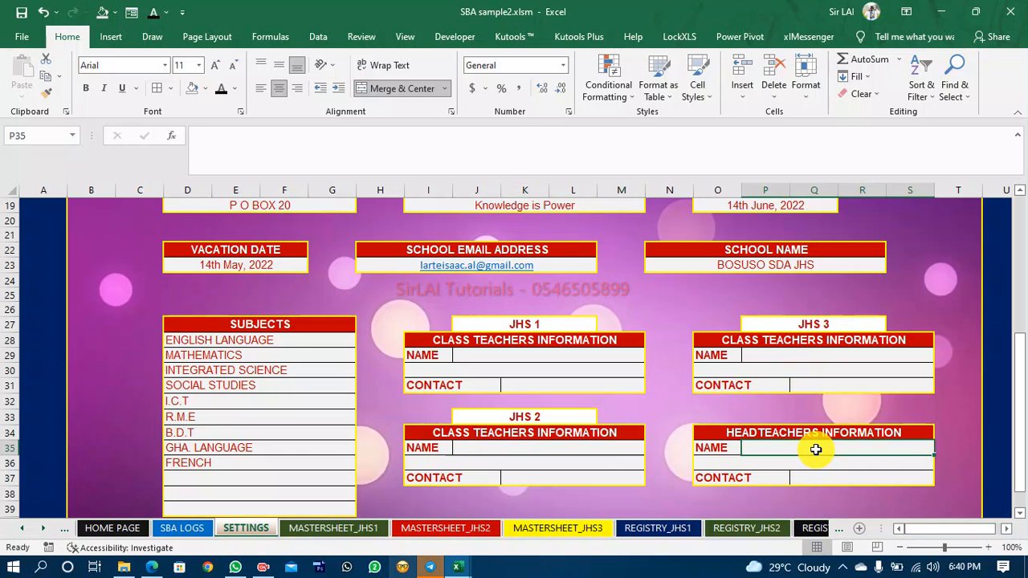
mouse_move(469, 564)
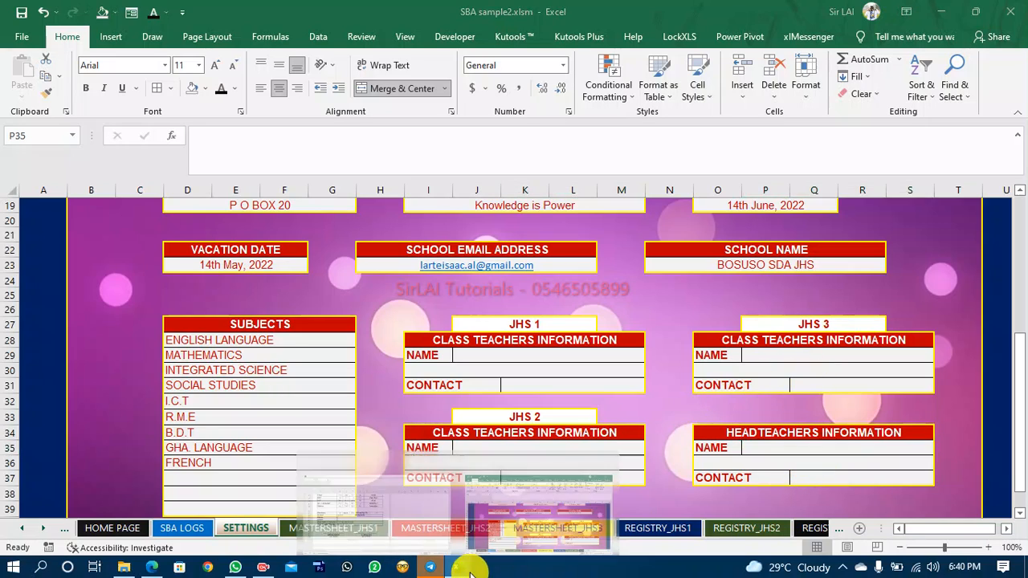
click(532, 514)
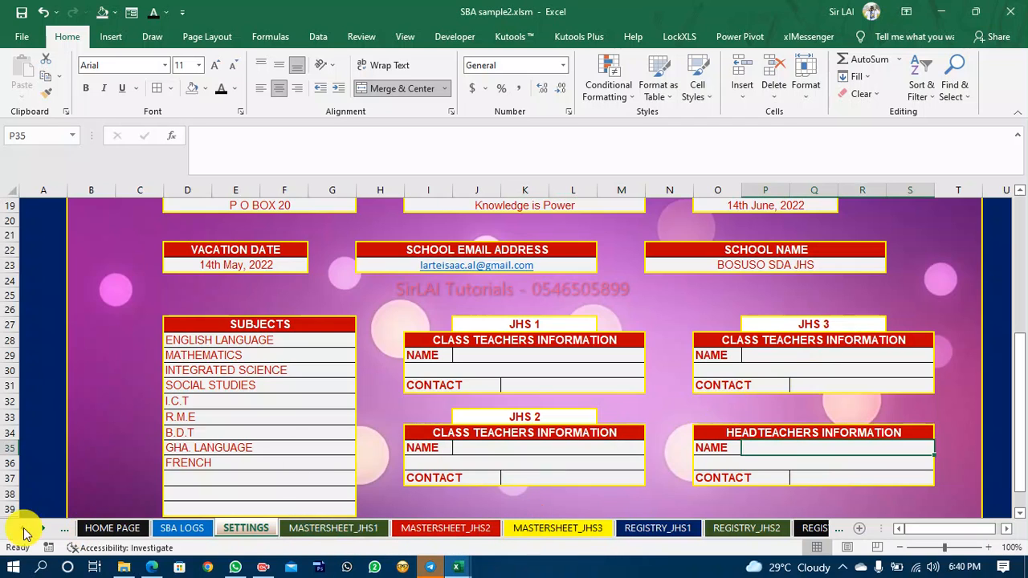
click(50, 532)
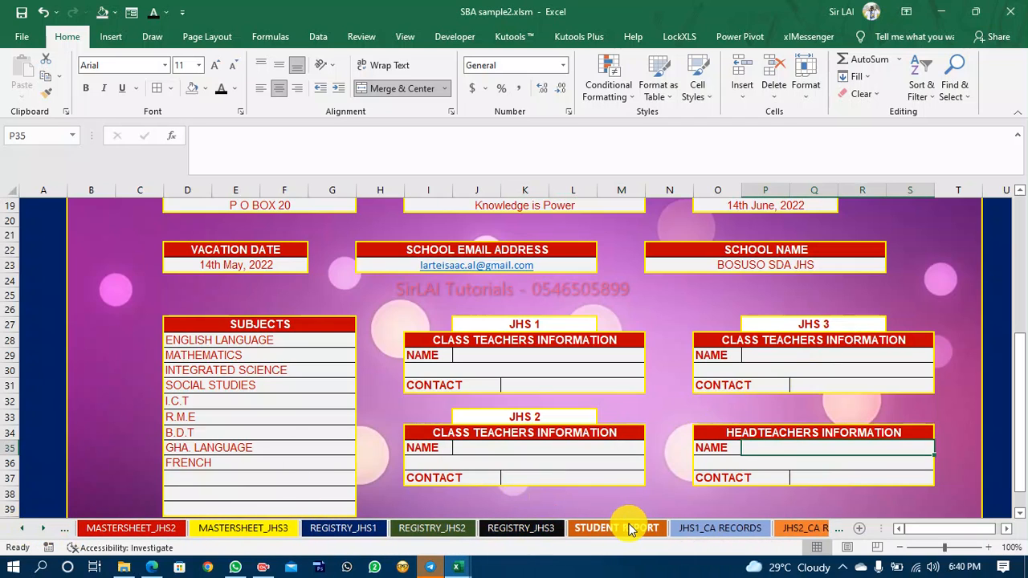
click(623, 527)
click(666, 482)
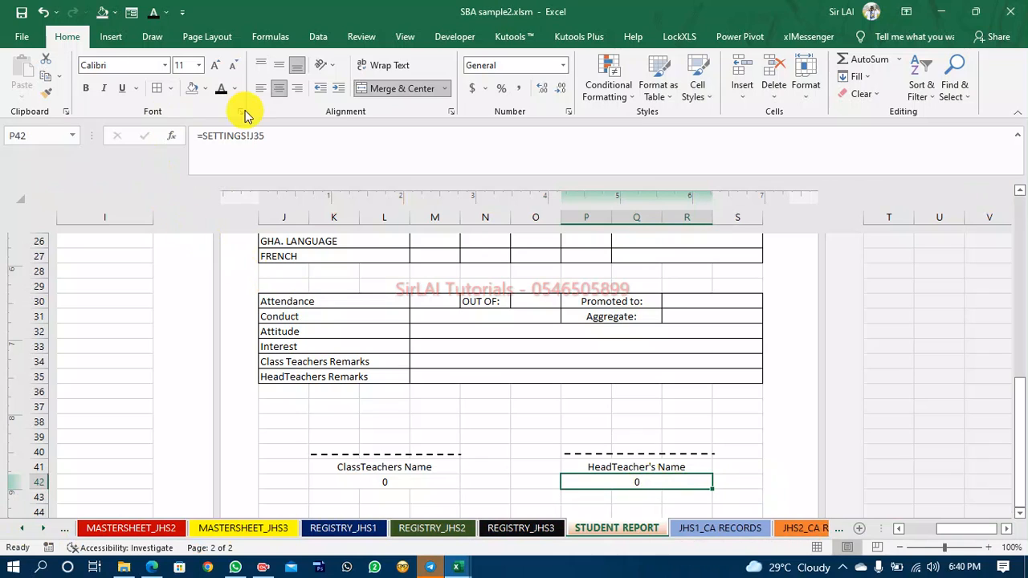
Change P42's formula back to =SETTINGS!P35.
click(257, 136)
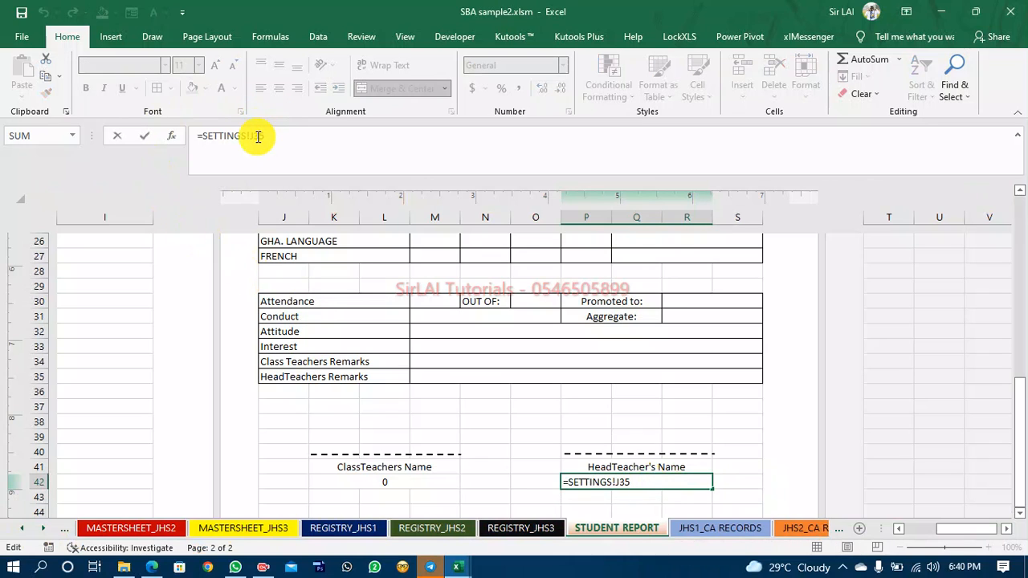
text(P)
key(Return)
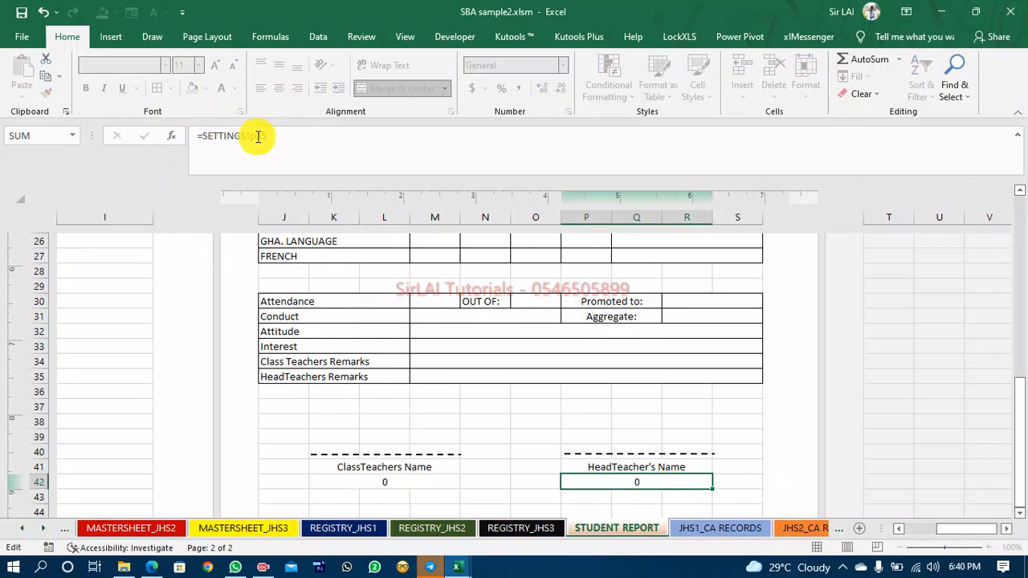
On the SETTINGS sheet, enter the JHS 1 class teacher's full name in the NAME cell J29.
click(22, 530)
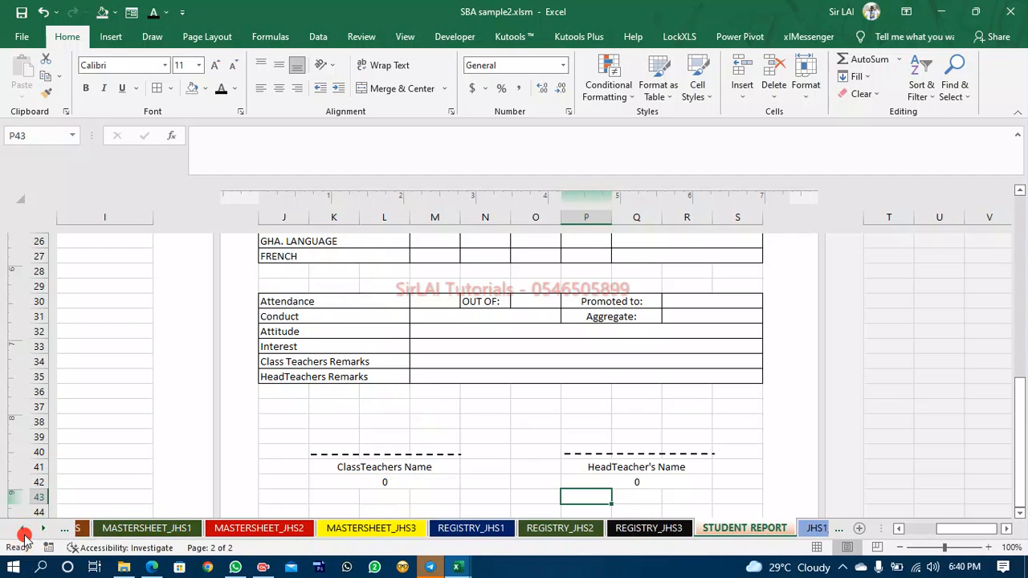
click(22, 530)
click(331, 529)
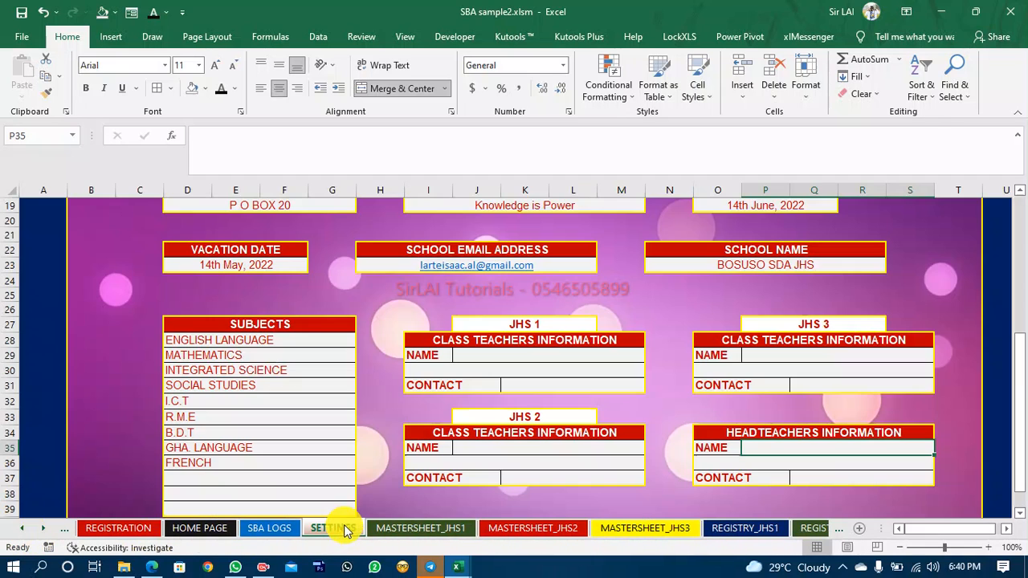
click(531, 355)
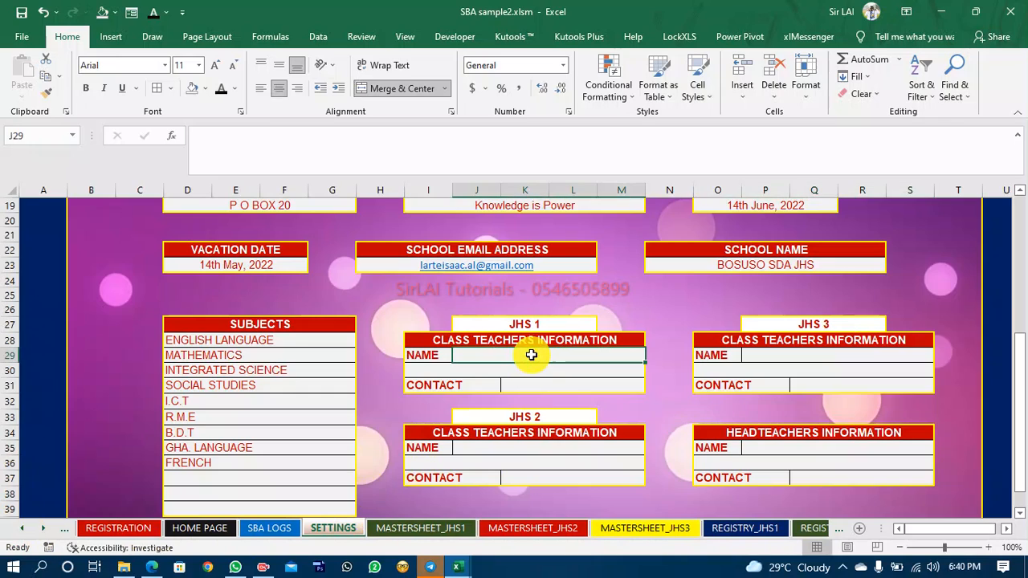
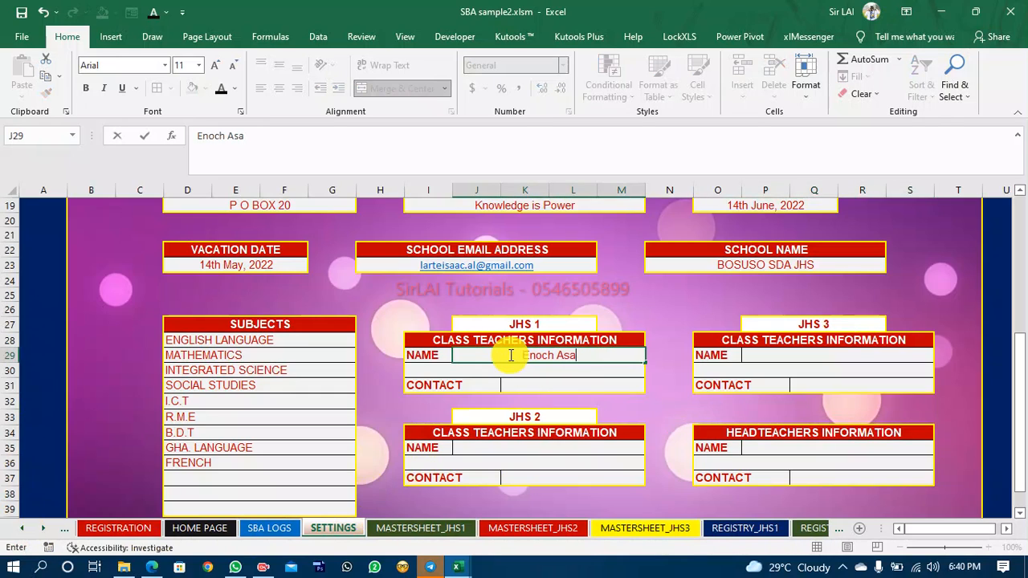
Enter the headteacher's full name in the headteacher NAME cell P35.
click(796, 447)
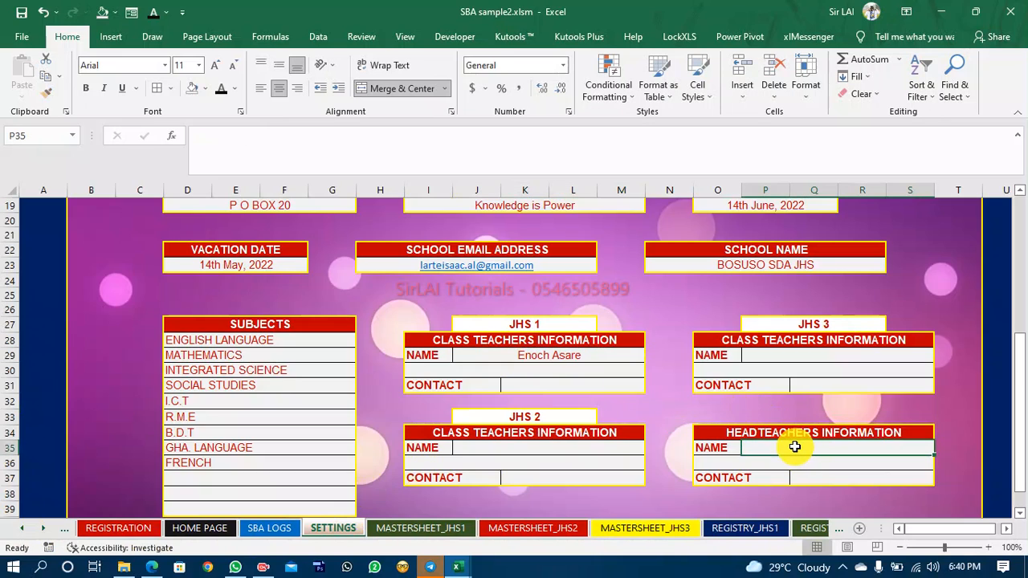
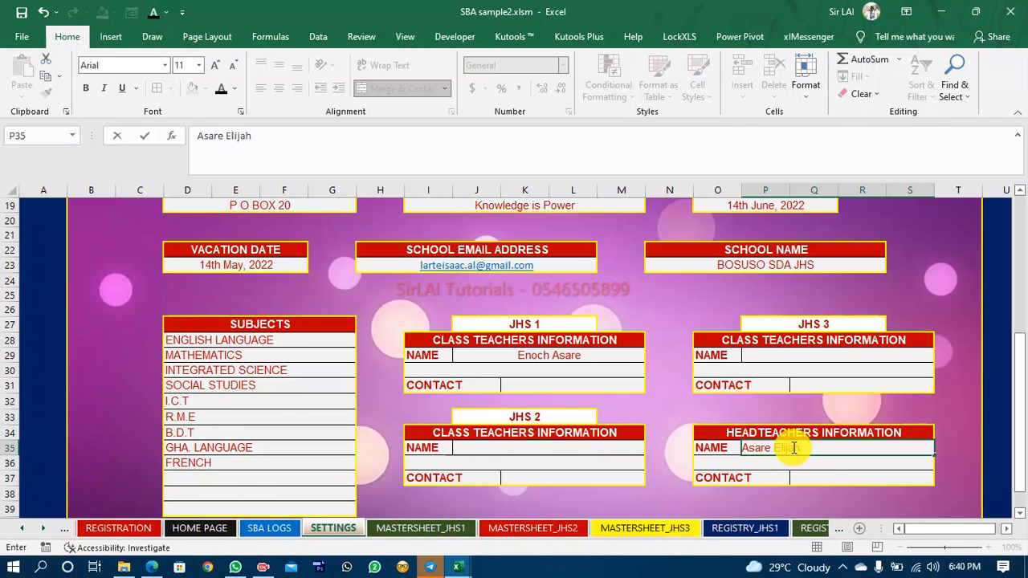
click(591, 415)
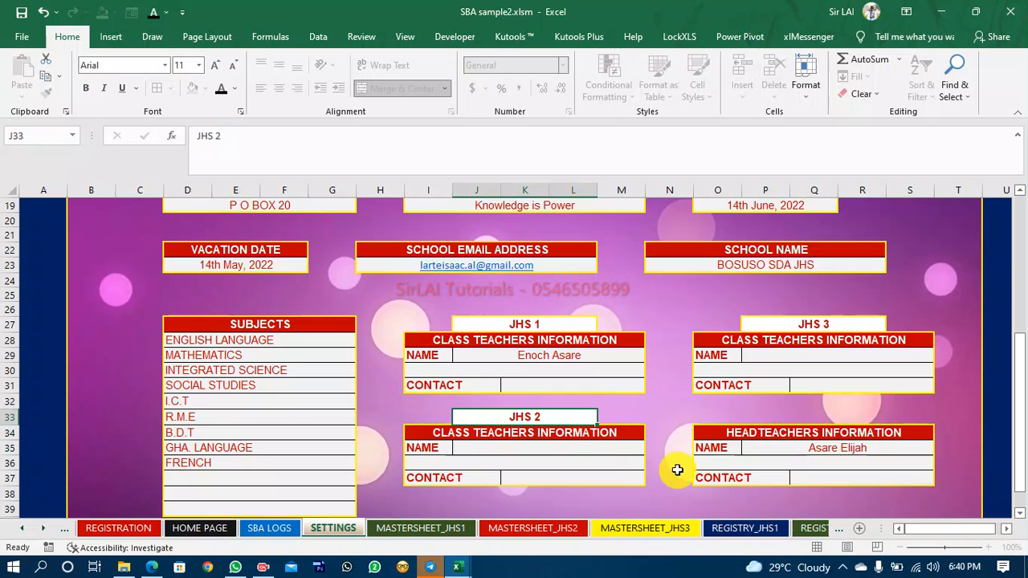
Return to the STUDENT REPORT sheet and check the teacher names under the signature lines.
mouse_move(458, 567)
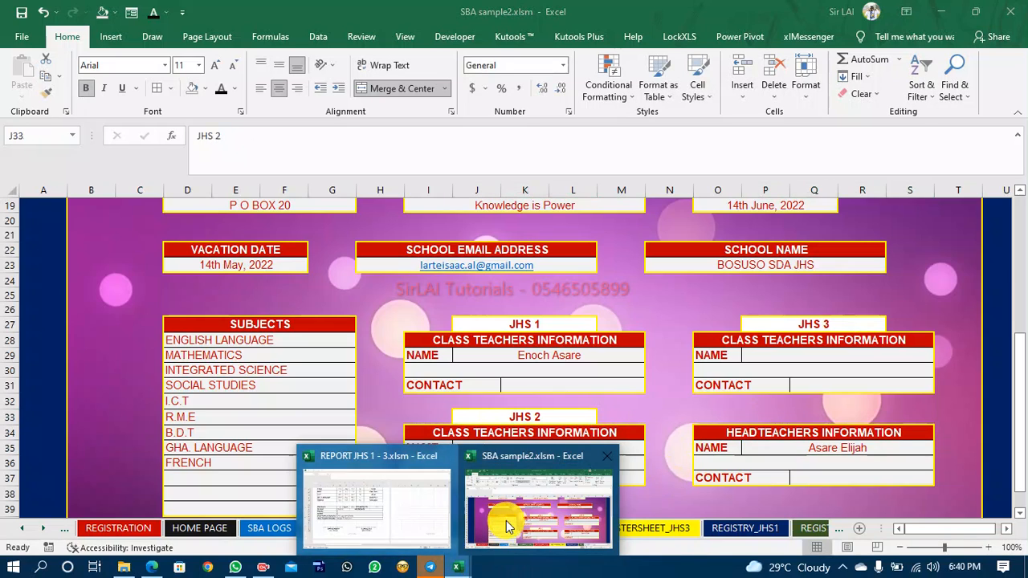
click(44, 528)
click(45, 528)
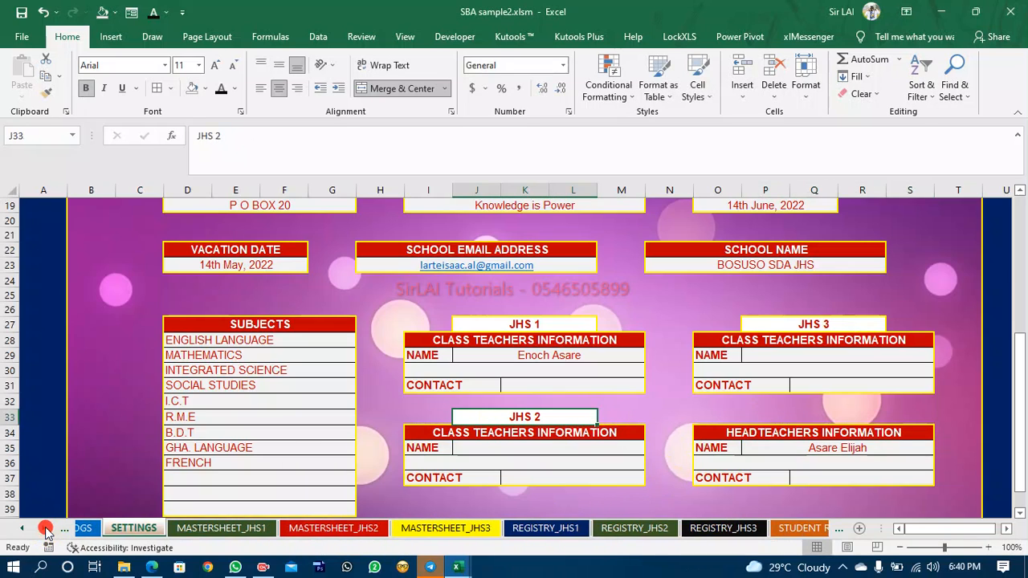
click(44, 527)
click(599, 530)
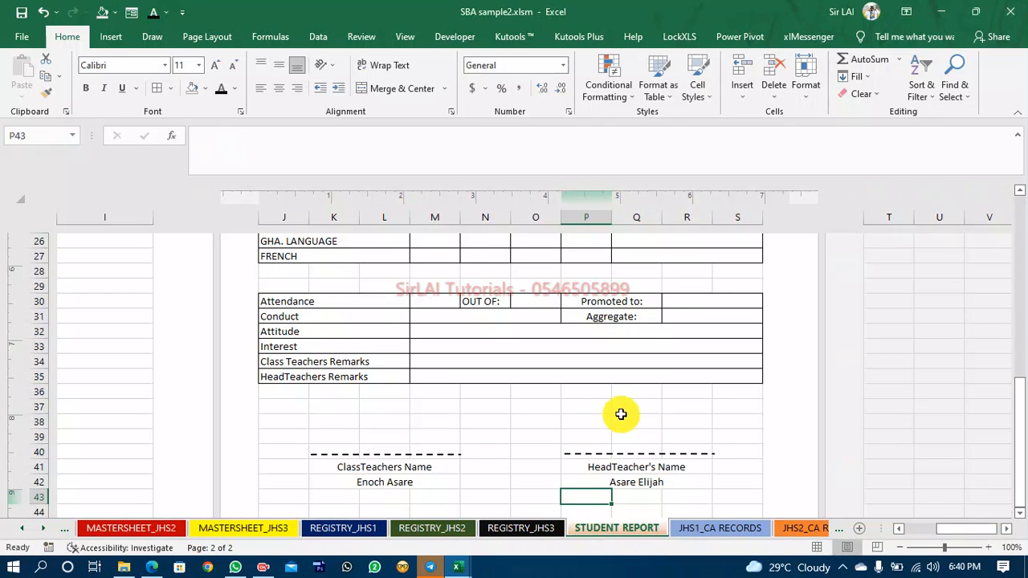
click(681, 496)
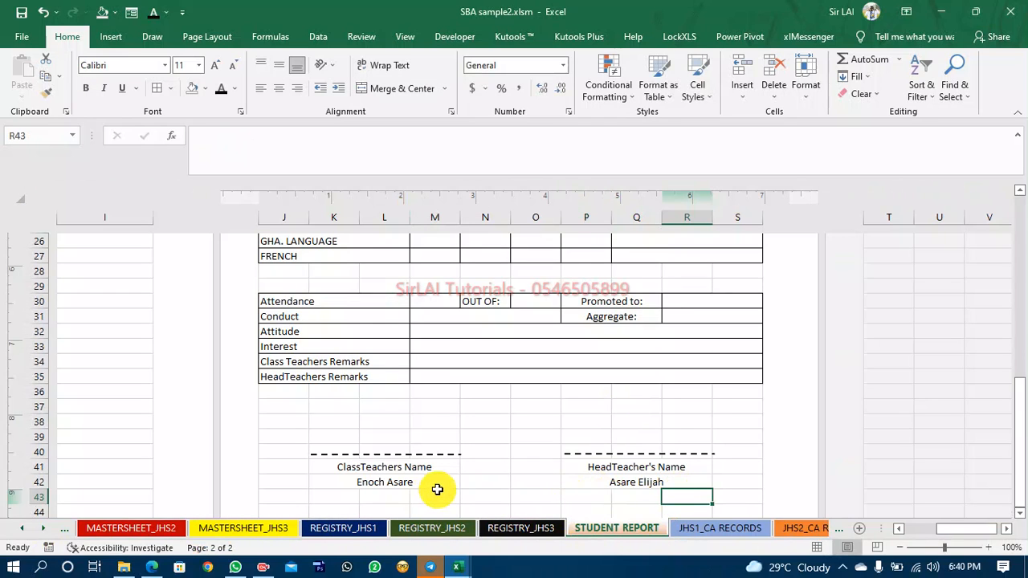
scroll(437, 489, down, 5)
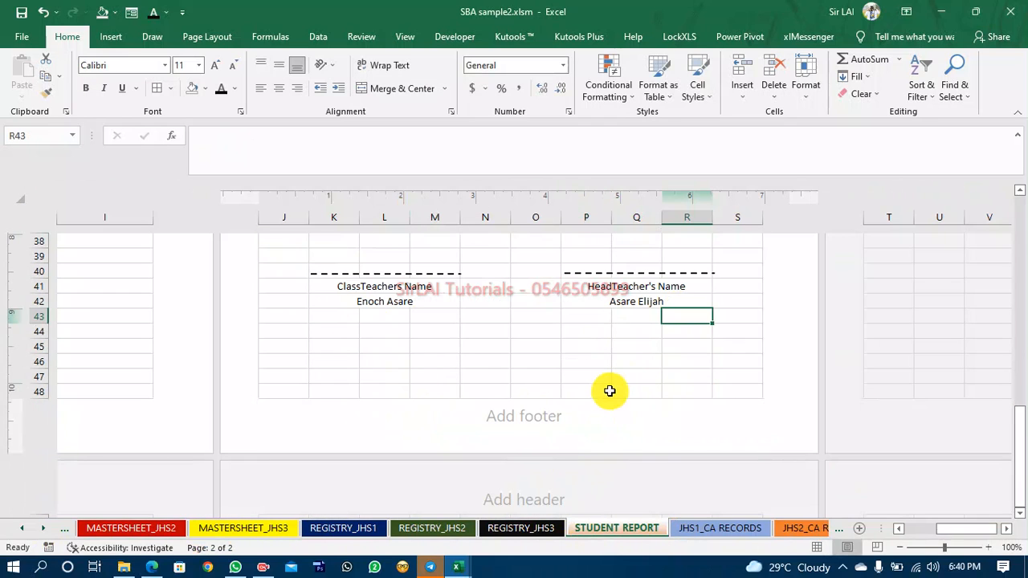
scroll(610, 391, up, 10)
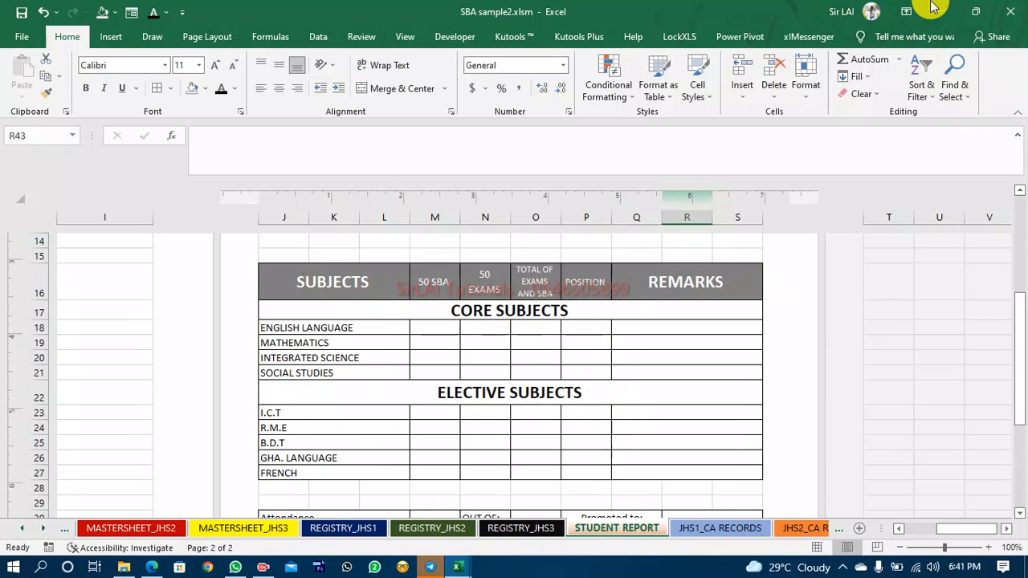
Set the ribbon display to show tabs only.
click(910, 14)
click(916, 40)
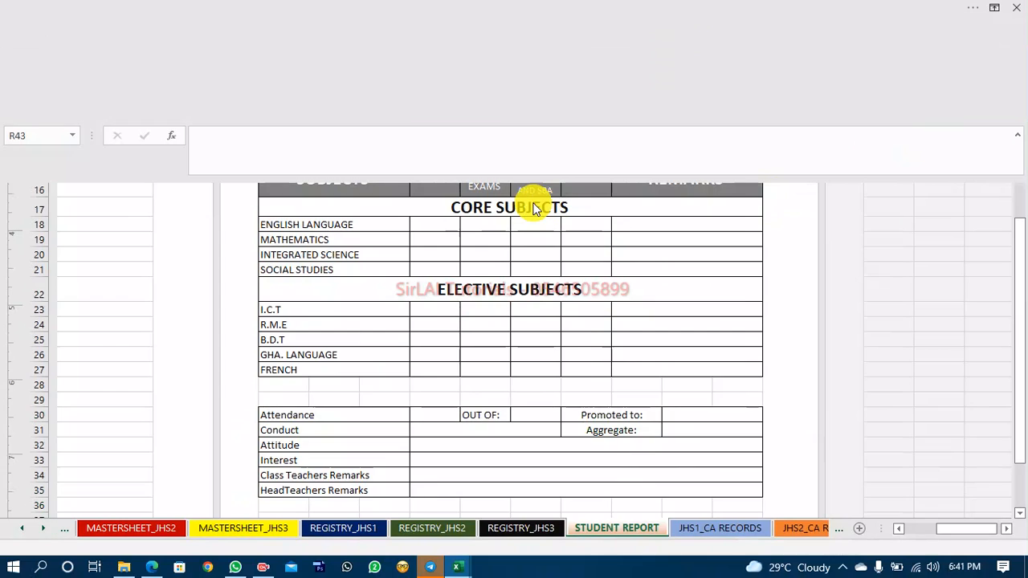
click(994, 8)
click(892, 78)
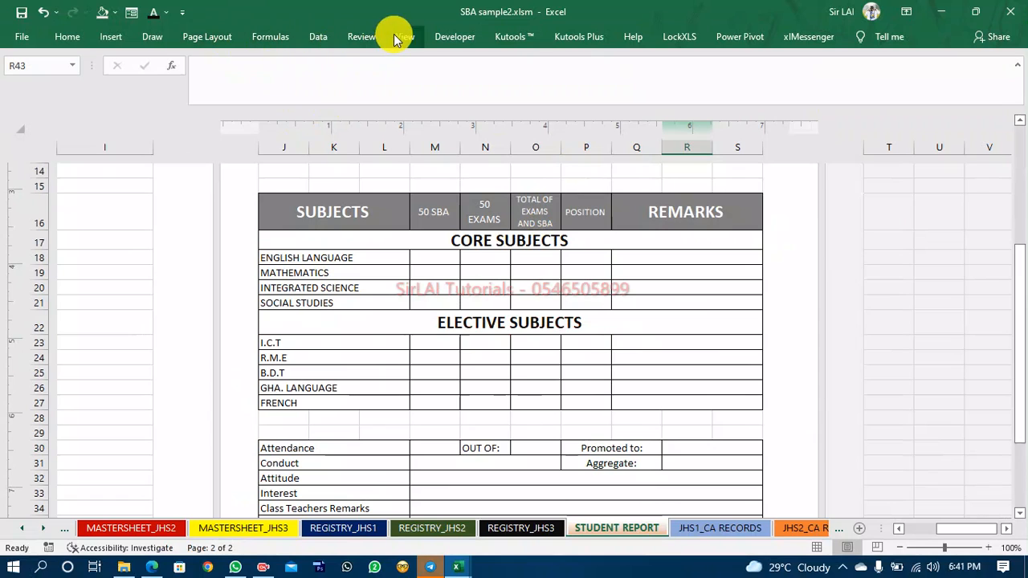
Hide the formula bar and gridlines for the workbook view.
click(402, 37)
click(232, 66)
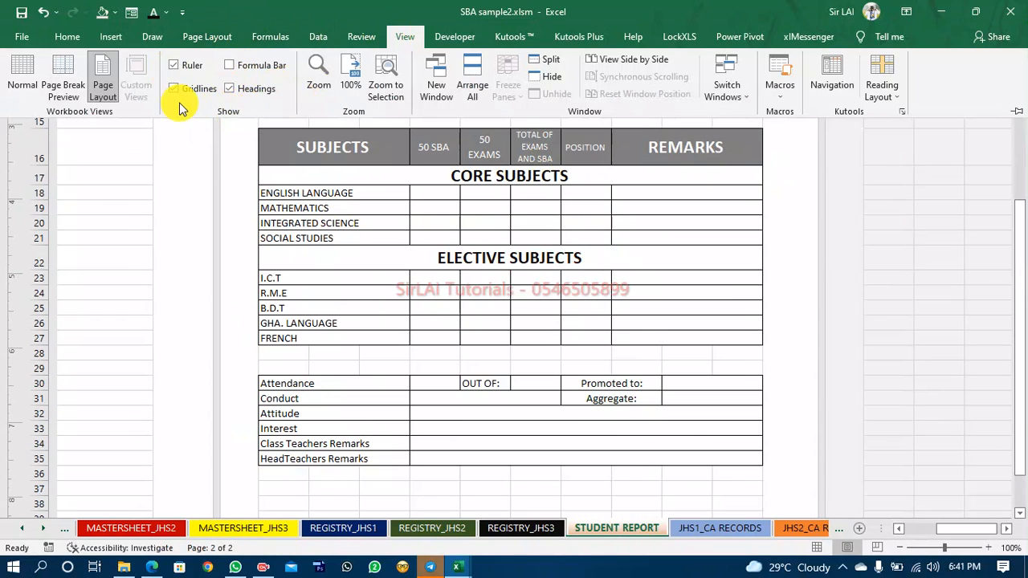
click(173, 89)
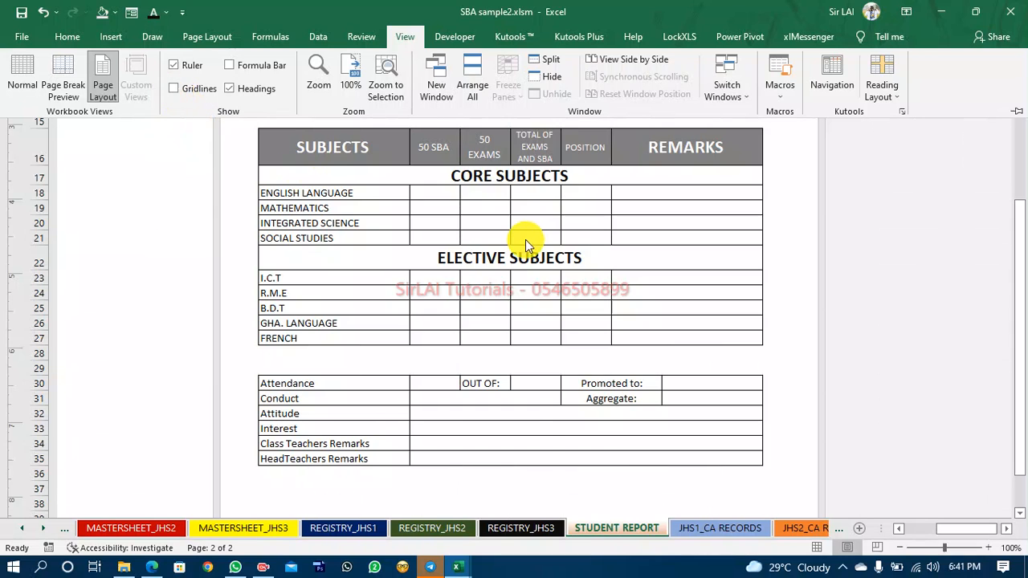
Draw a circle shape to the left of the school header as a logo placeholder.
scroll(534, 438, down, 4)
click(533, 429)
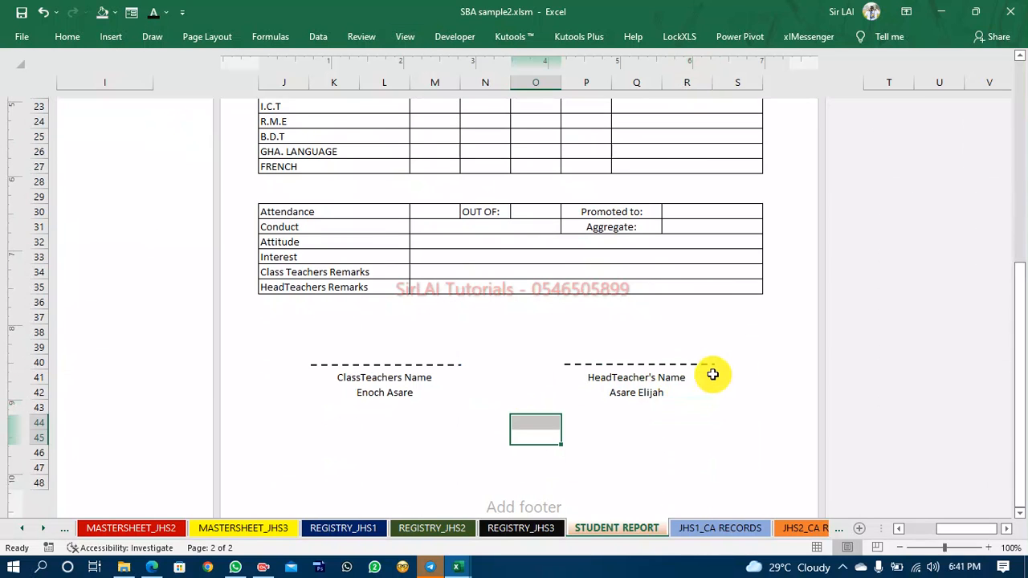
scroll(710, 373, up, 4)
scroll(710, 373, up, 4)
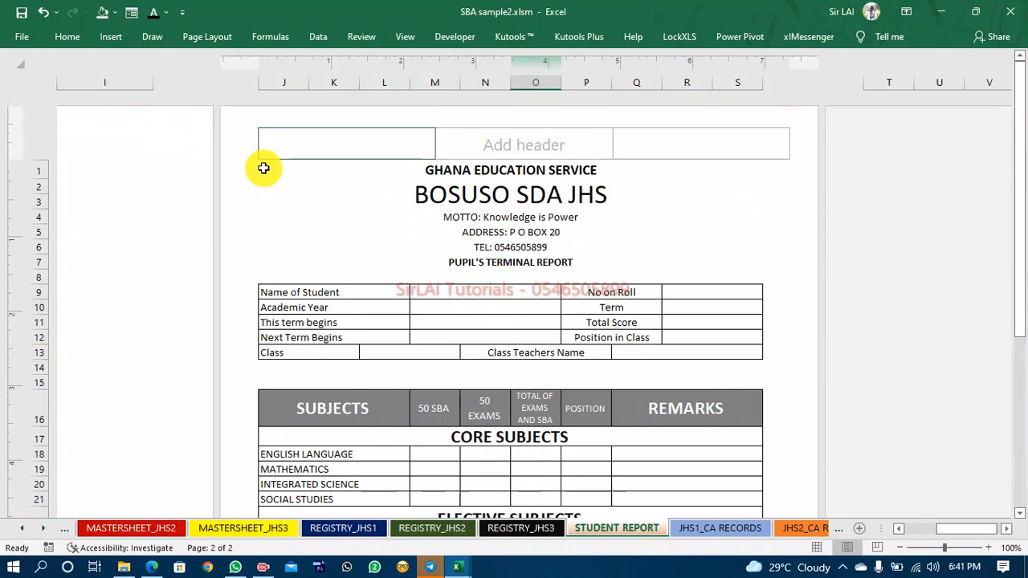
click(262, 168)
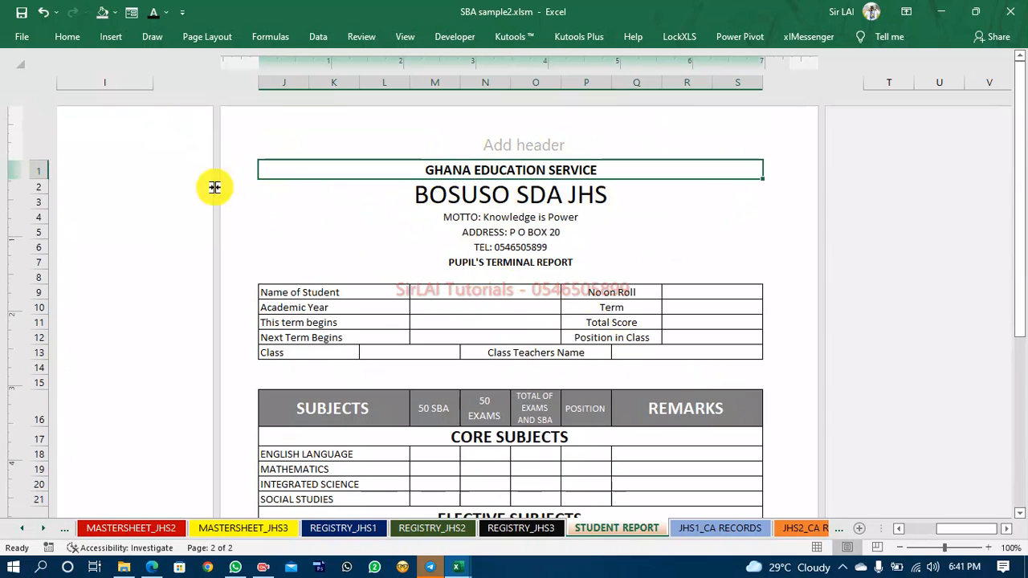
click(110, 39)
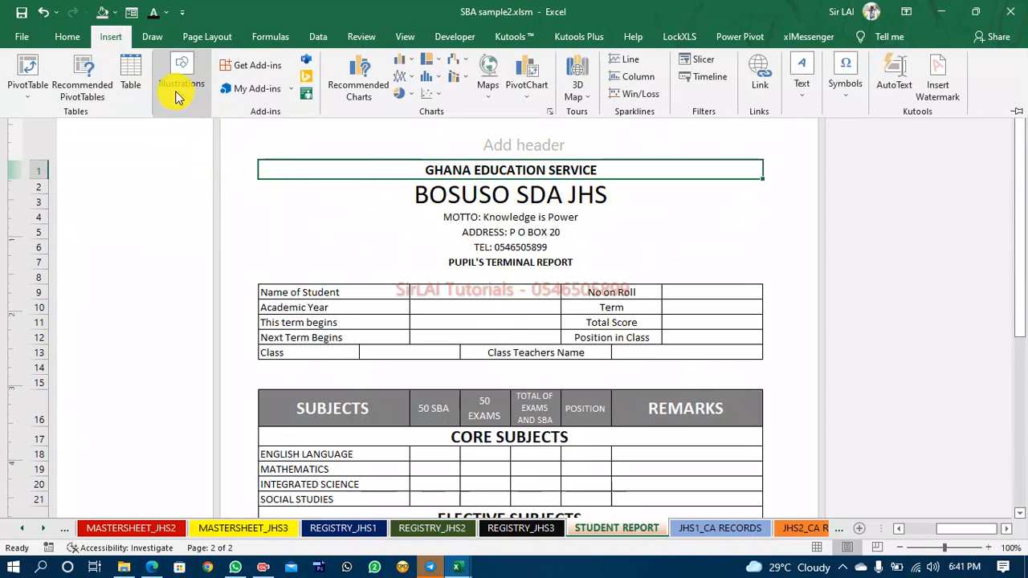
click(175, 90)
click(207, 161)
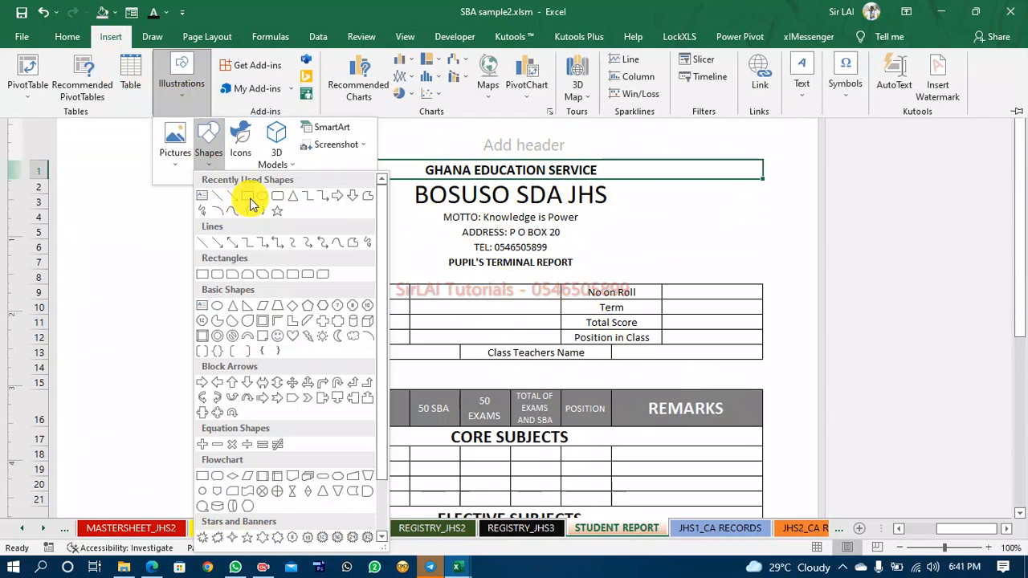
click(264, 198)
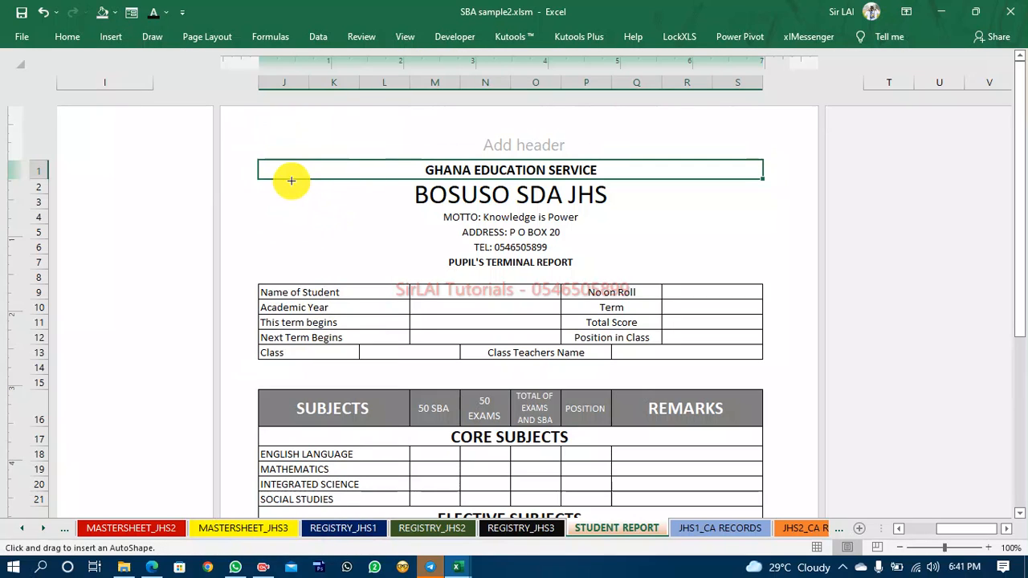
drag(282, 166, 377, 263)
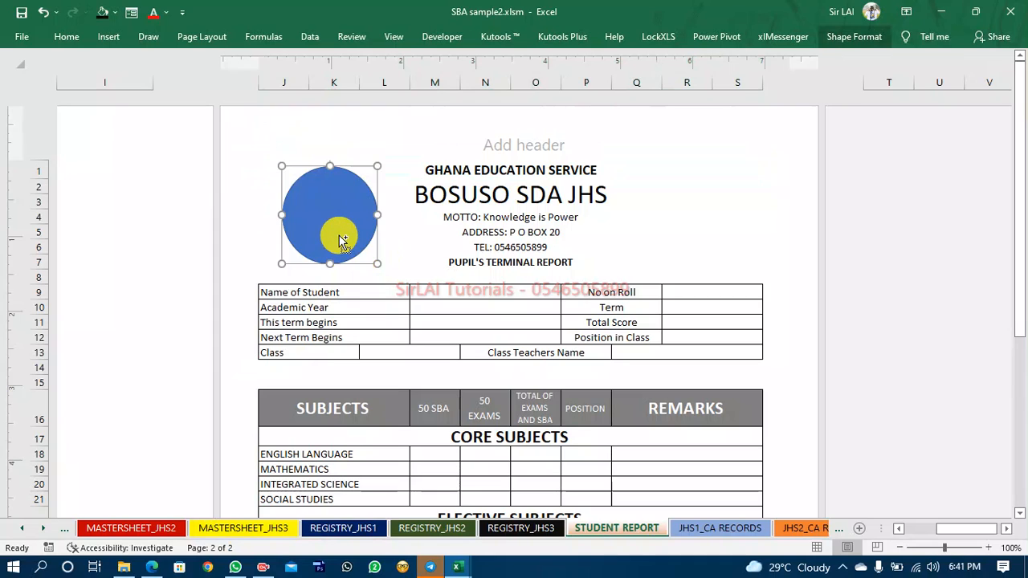
Draw a rectangle shape to the right of the school header as a photo placeholder.
drag(338, 233, 693, 199)
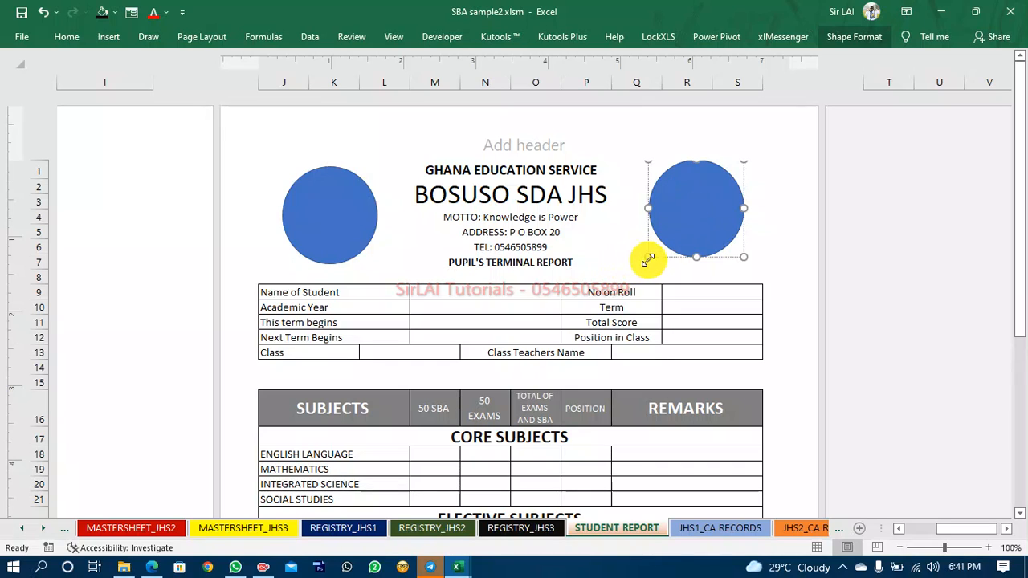
key(Delete)
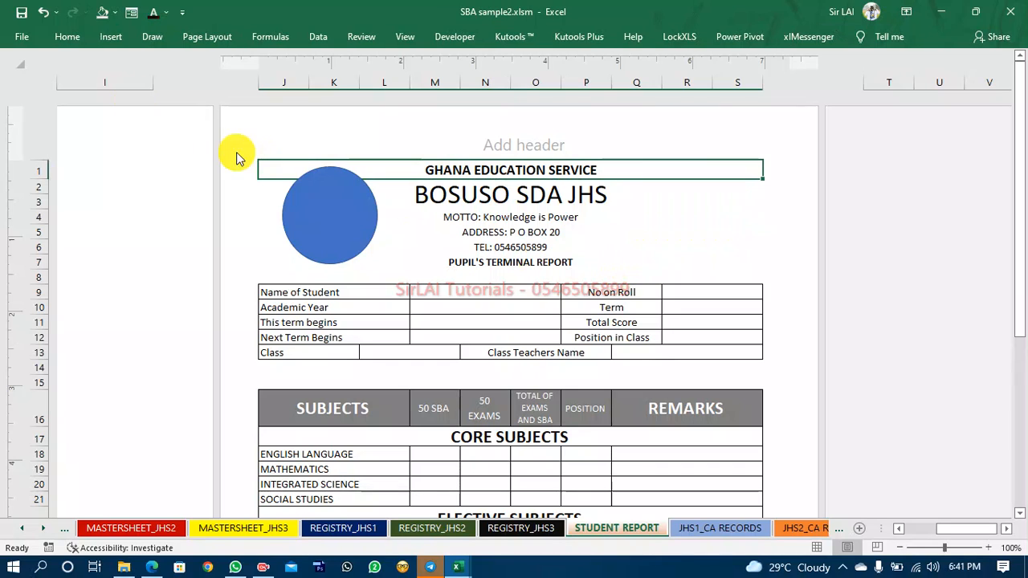
click(111, 36)
click(181, 85)
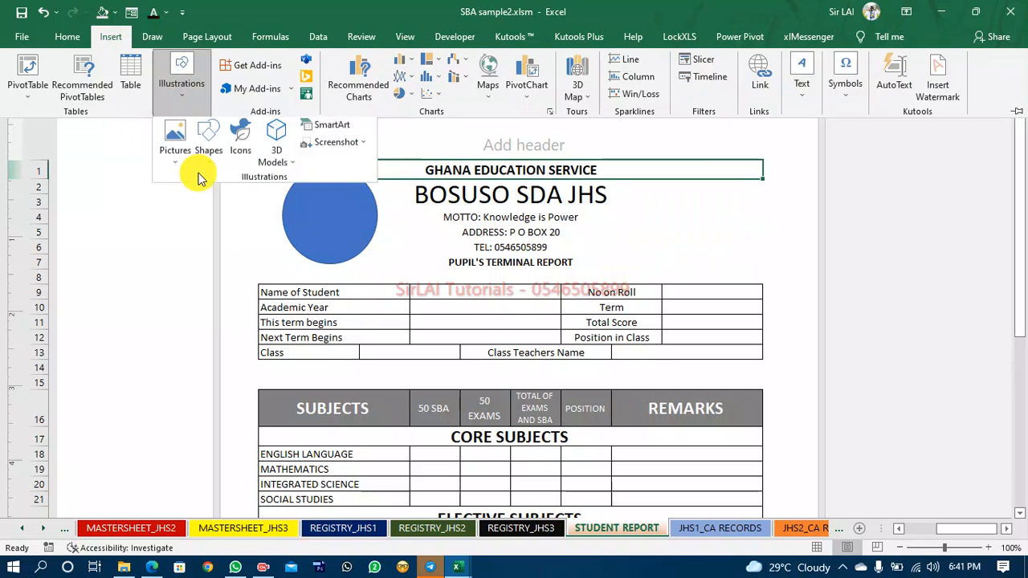
click(210, 153)
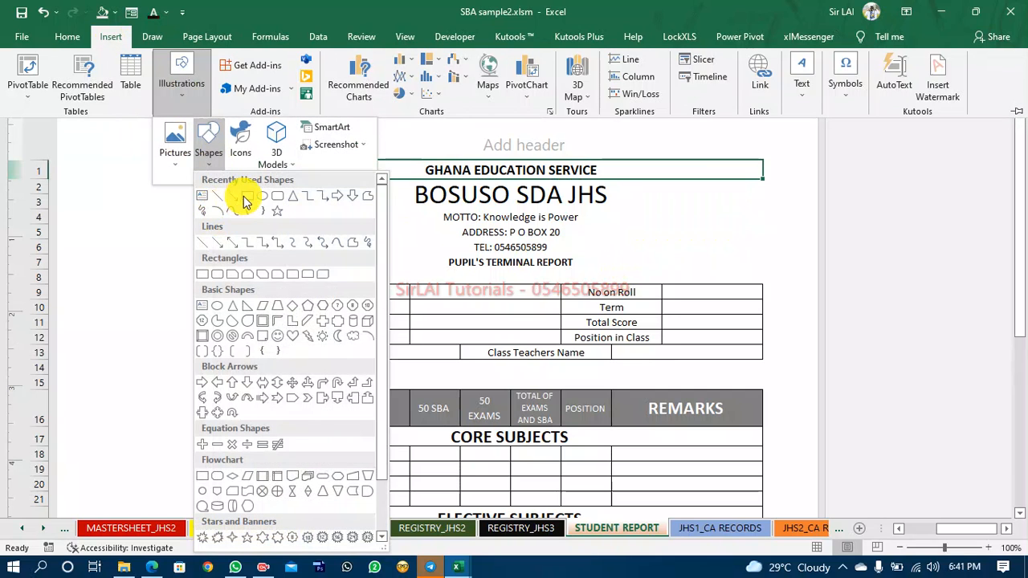
click(241, 200)
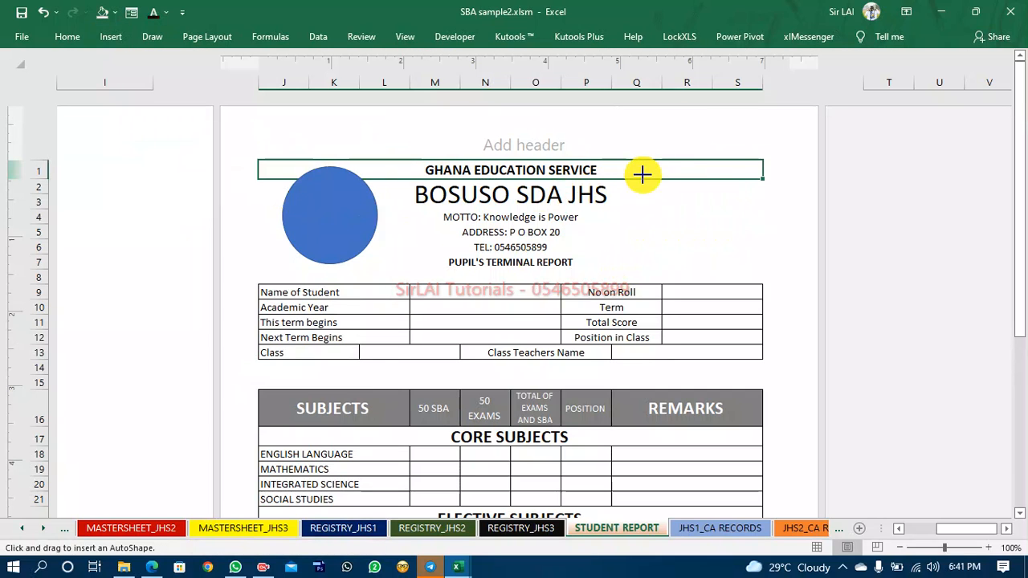
drag(635, 167, 732, 255)
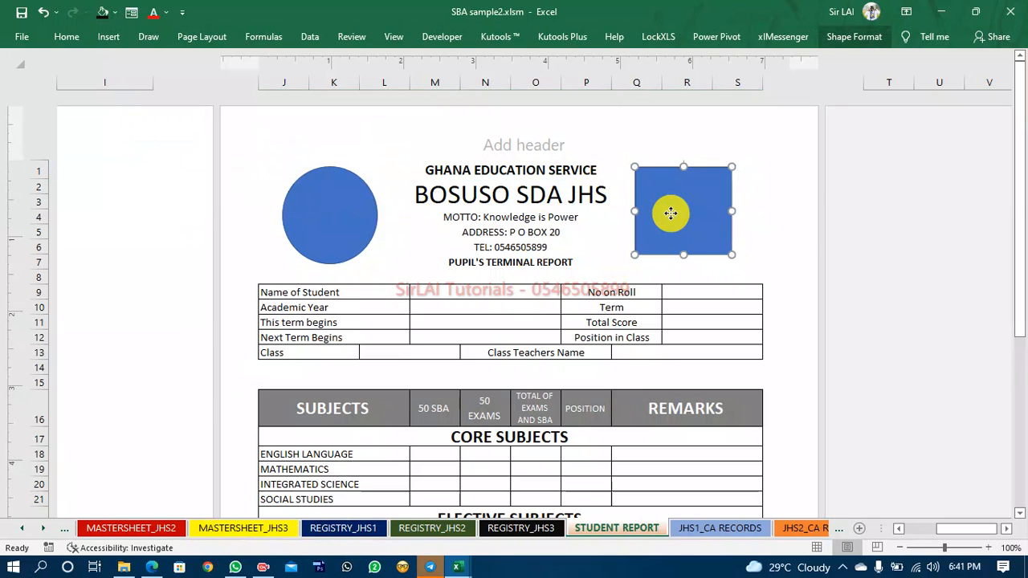
Nudge the rectangle and circle so they sit evenly beside the header text.
drag(670, 213, 684, 208)
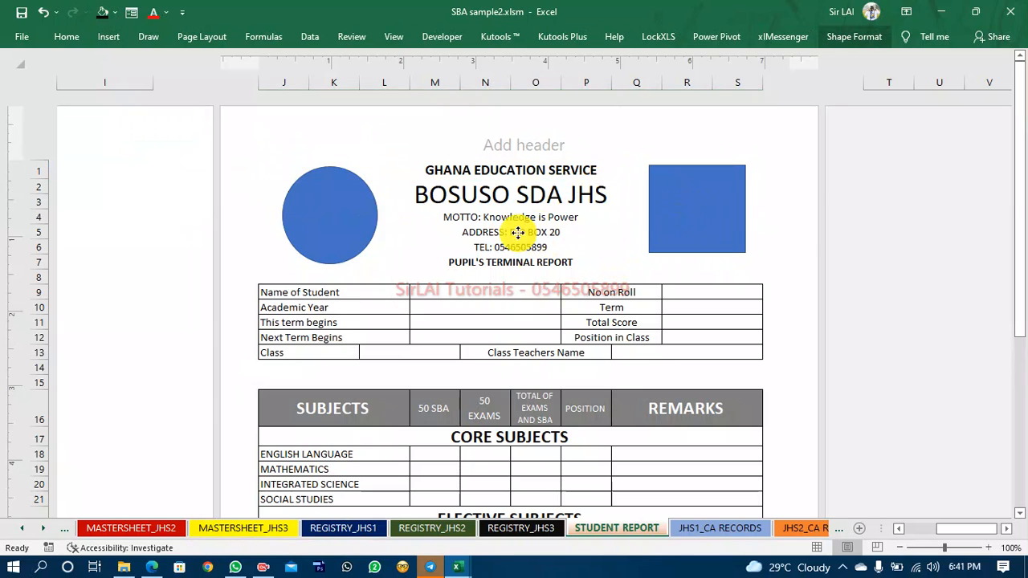
drag(331, 236, 325, 230)
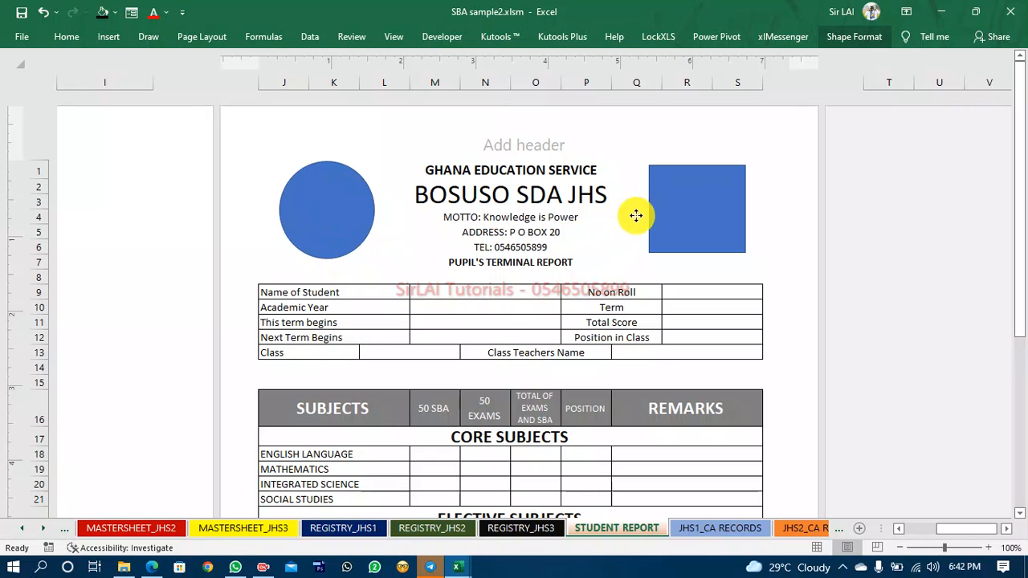
drag(670, 208, 674, 203)
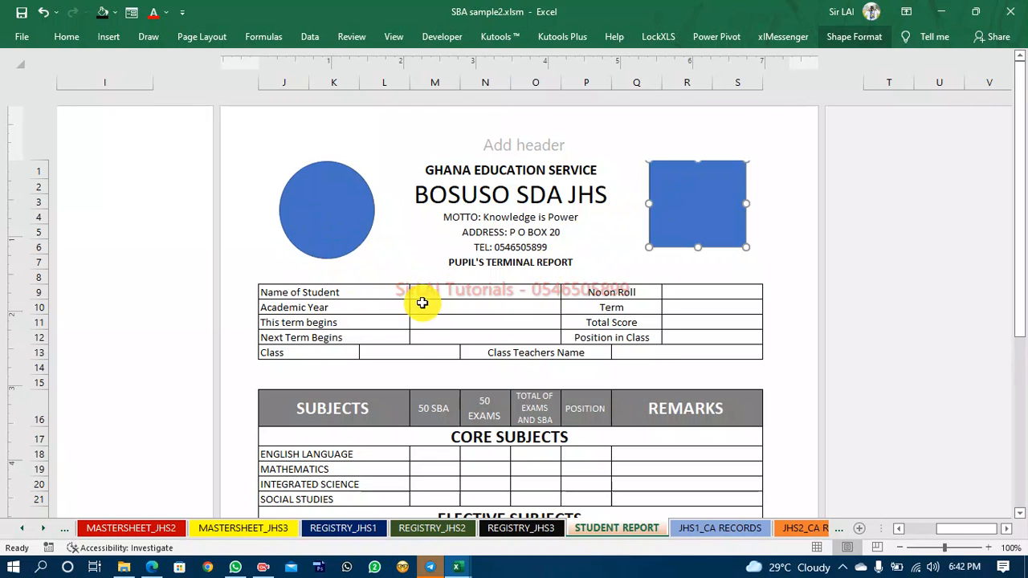
Rename the Student Report sheet as JHS1_REPORT.
scroll(425, 304, down, 2)
scroll(424, 303, down, 4)
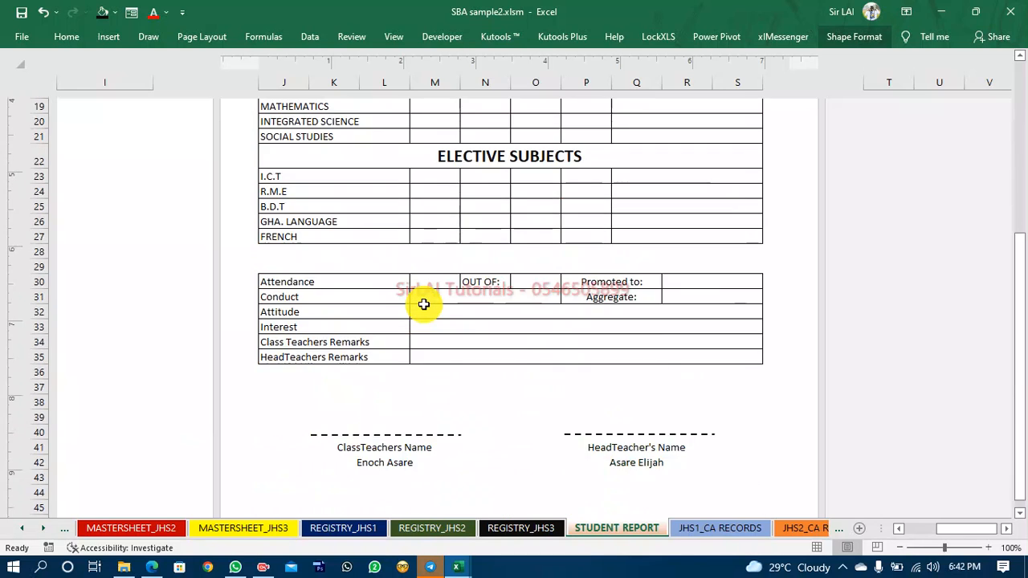
scroll(462, 308, down, 2)
scroll(470, 313, up, 3)
scroll(470, 314, down, 5)
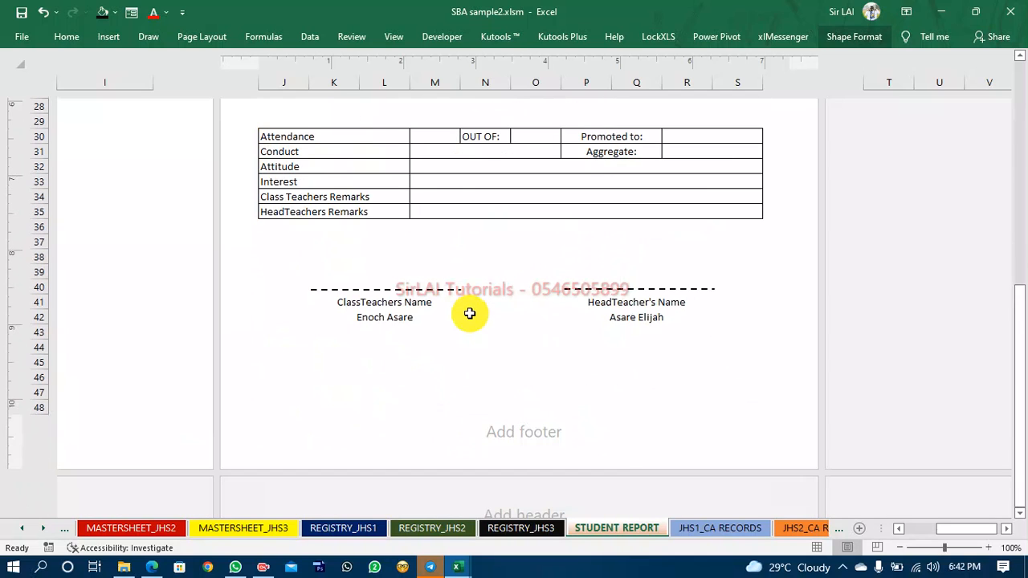
scroll(470, 313, up, 2)
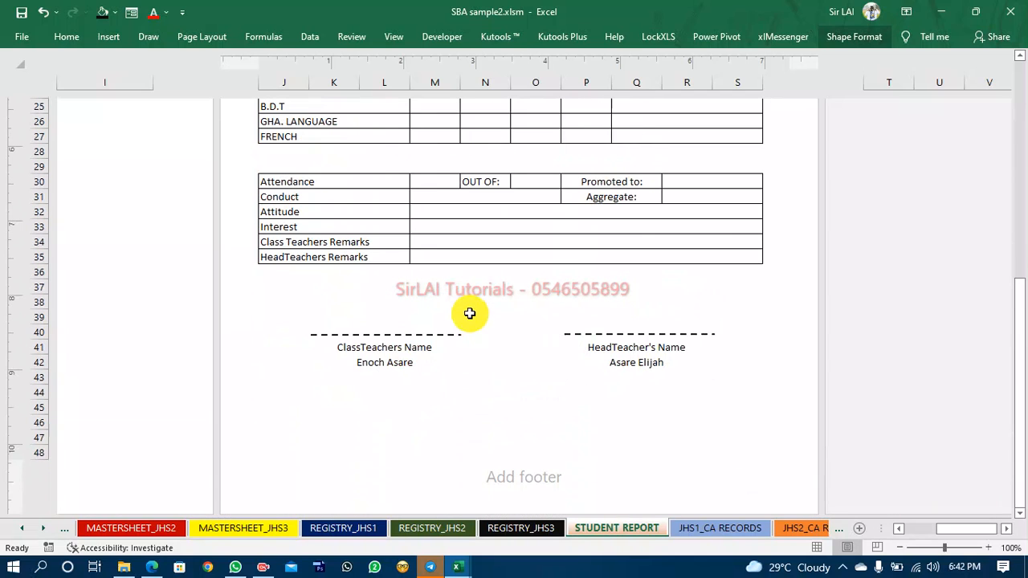
right_click(643, 536)
click(691, 392)
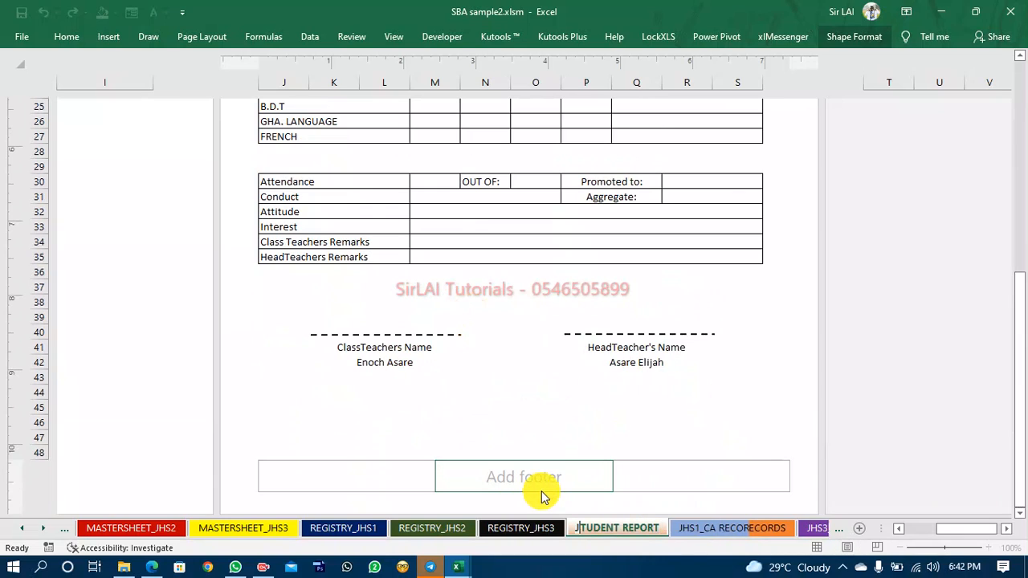
text(JHS1)
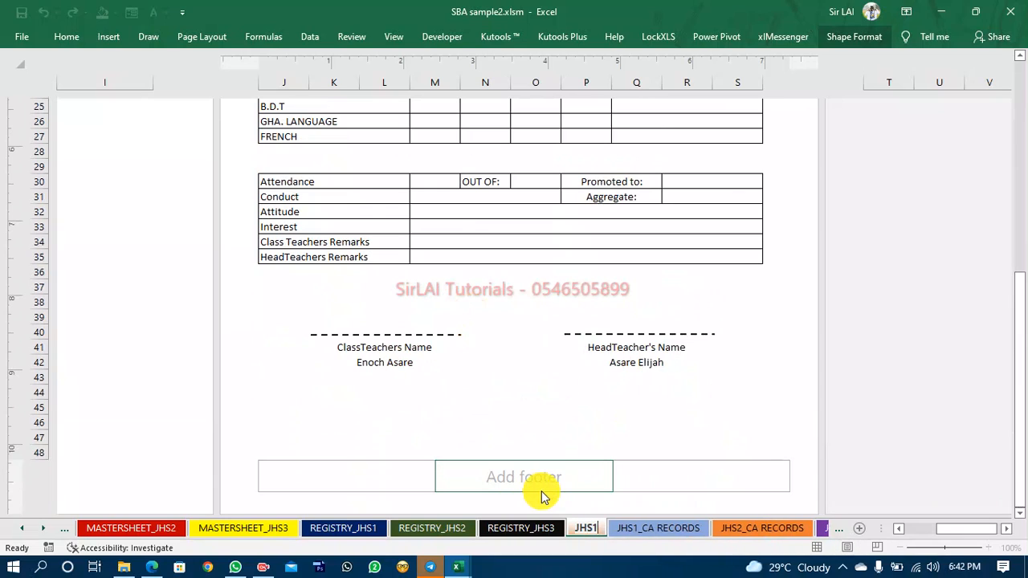
text(_REPORT)
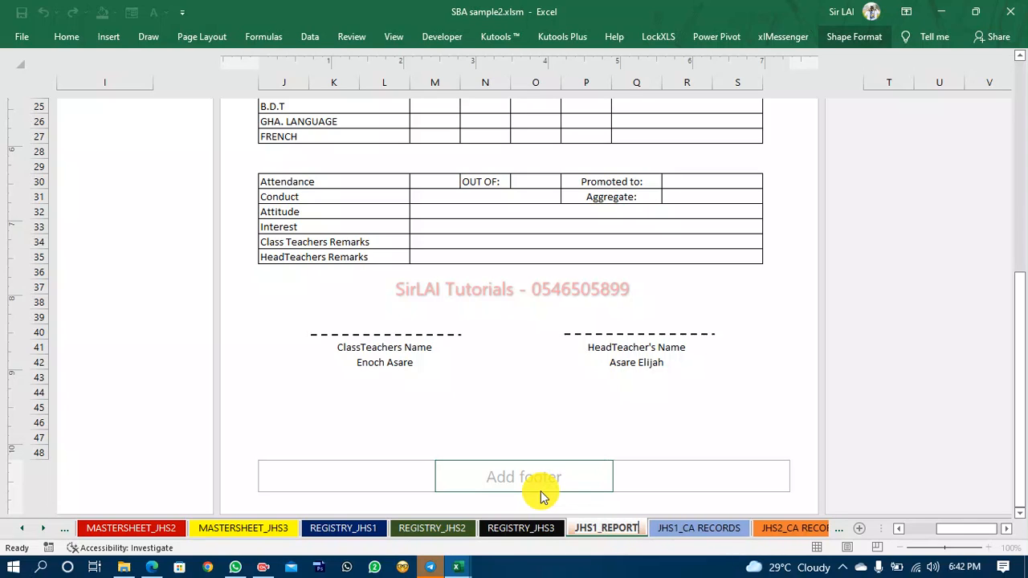
Create a copy of the JHS1_REPORT sheet placed before JHS1_CA RECORDS.
click(586, 437)
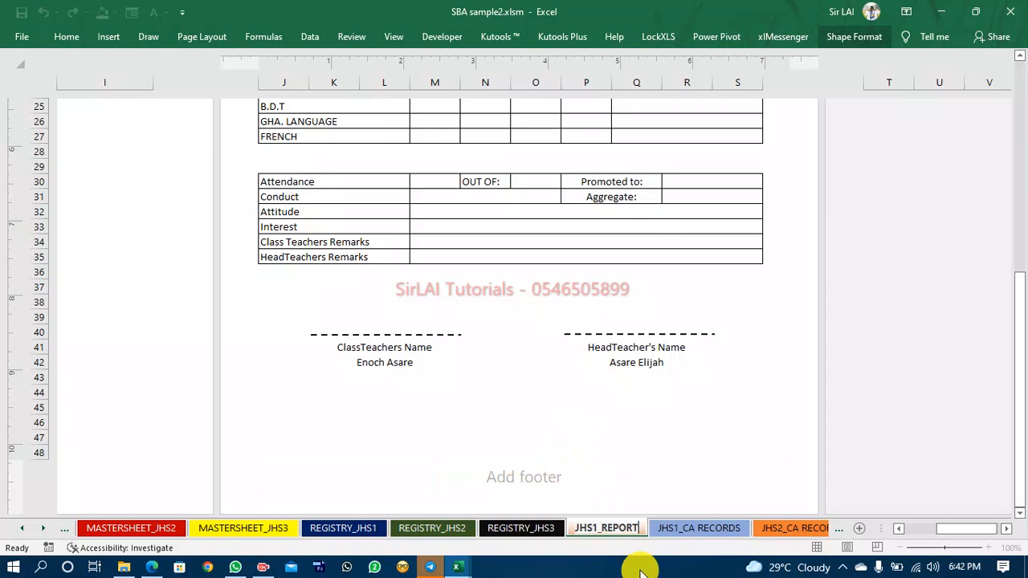
right_click(601, 525)
click(634, 411)
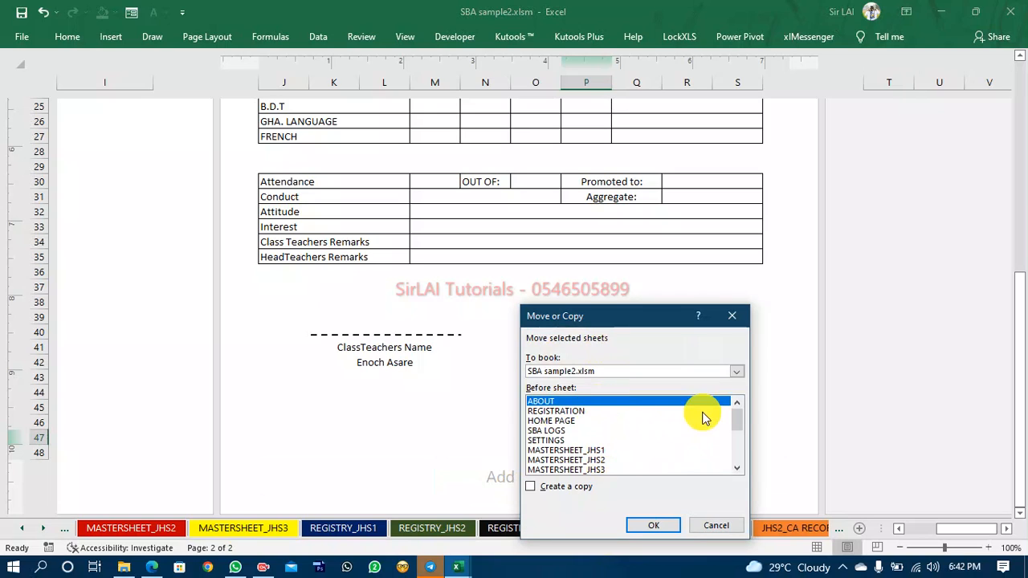
drag(738, 421, 740, 439)
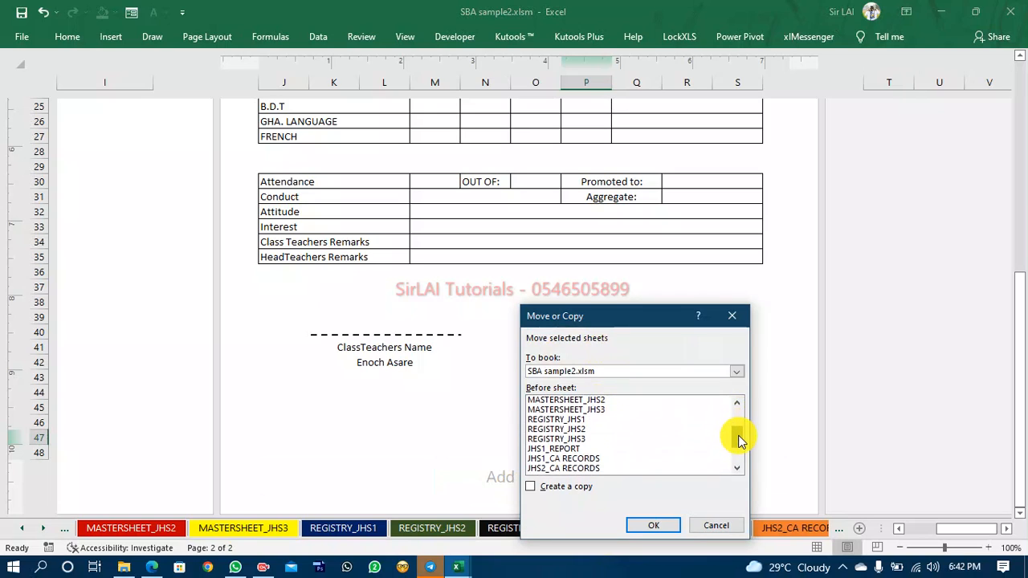
click(570, 462)
click(558, 487)
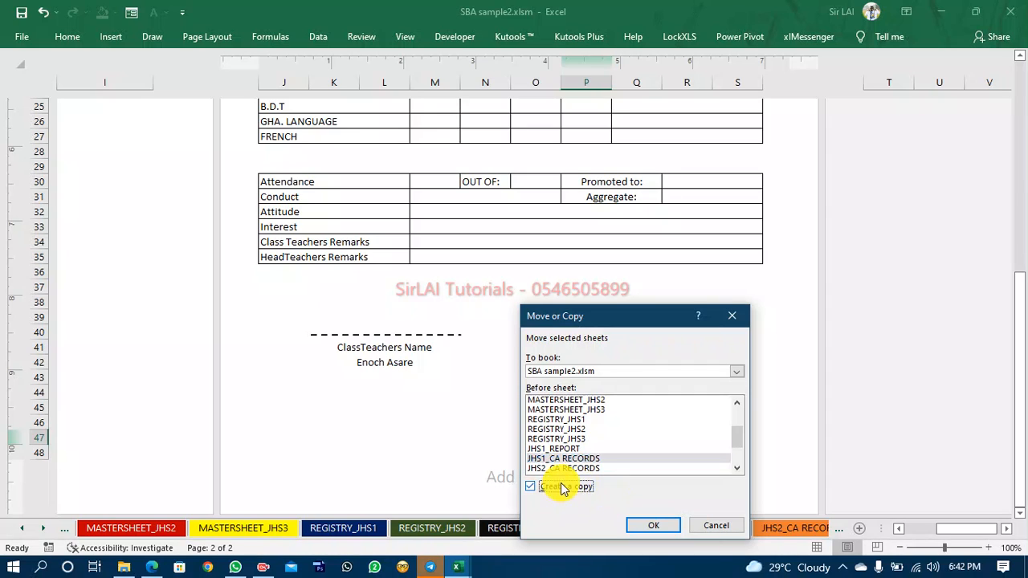
click(651, 524)
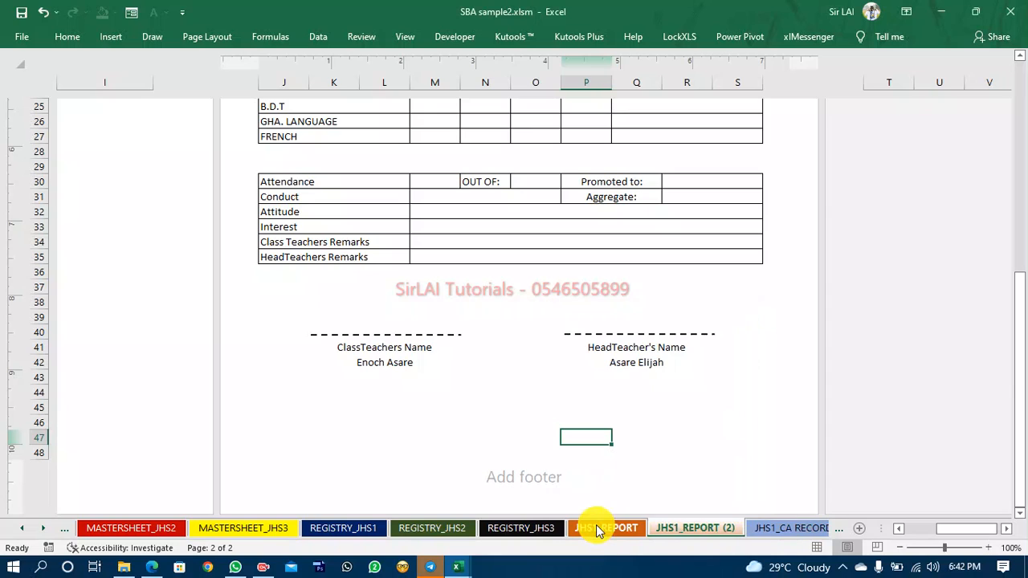
Rename the copied sheet as JHS2_REPORT.
right_click(733, 527)
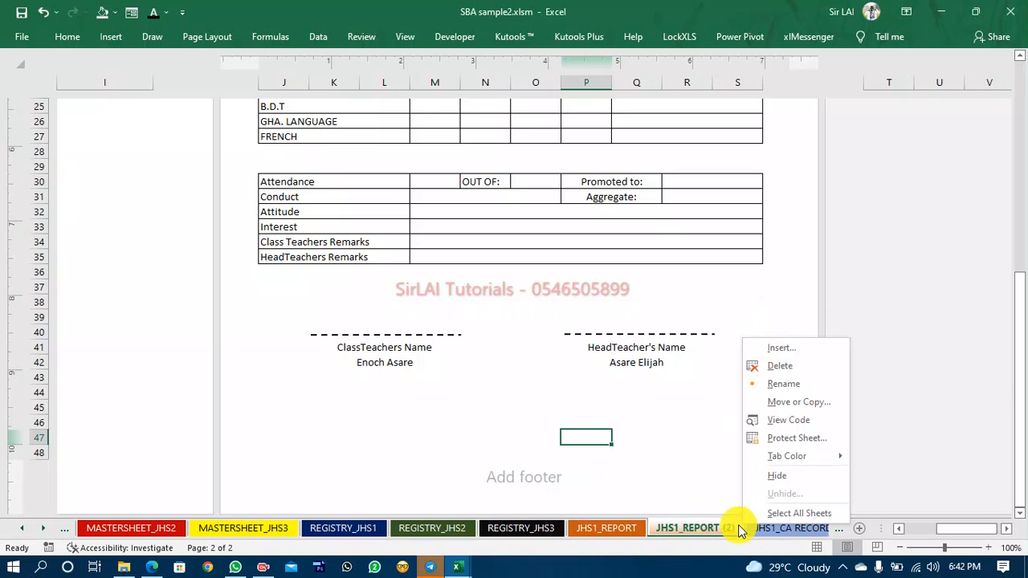
click(760, 384)
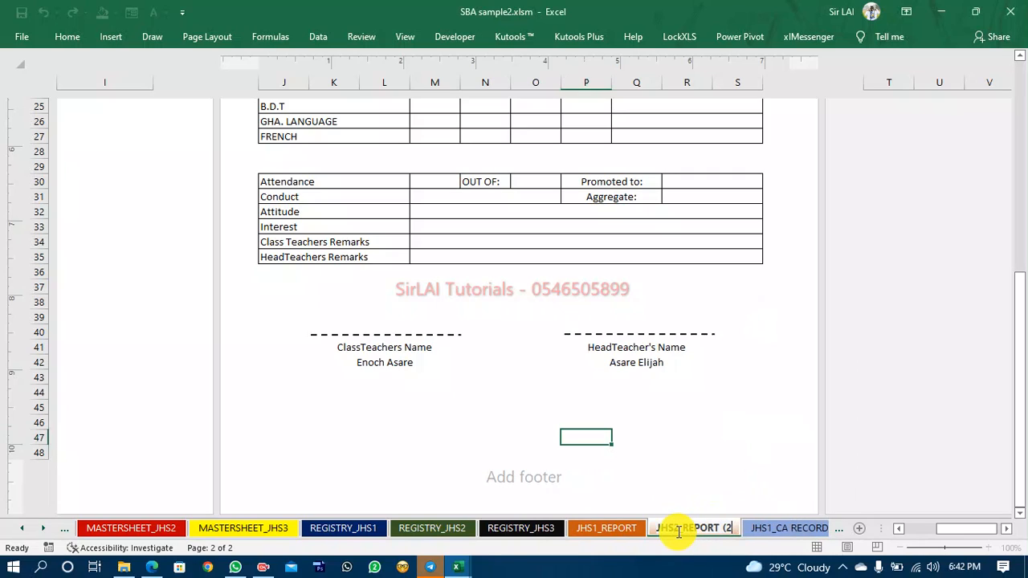
key(Return)
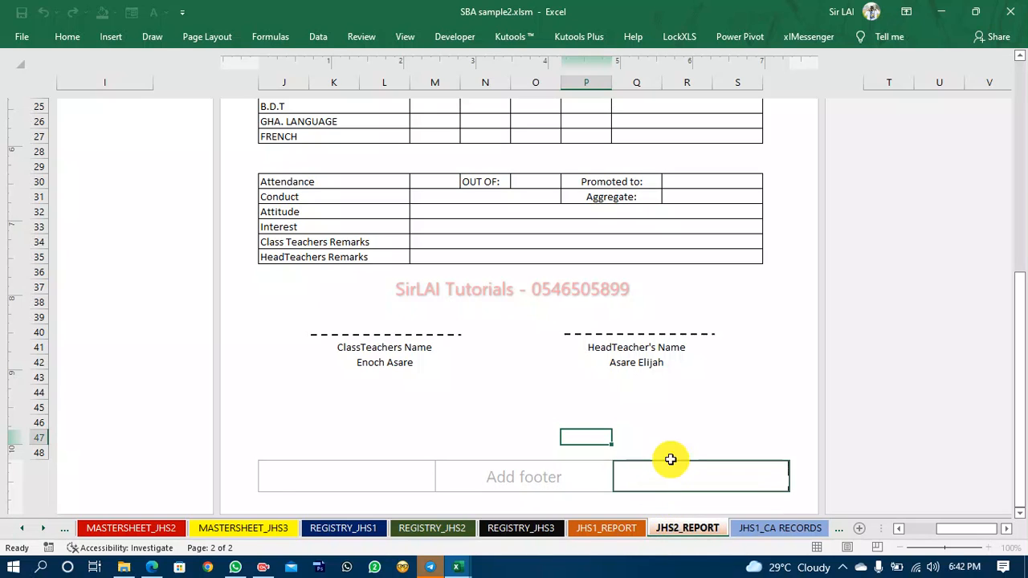
click(670, 459)
Create a copy of the JHS2_REPORT sheet placed before JHS1_CA RECORDS.
right_click(678, 530)
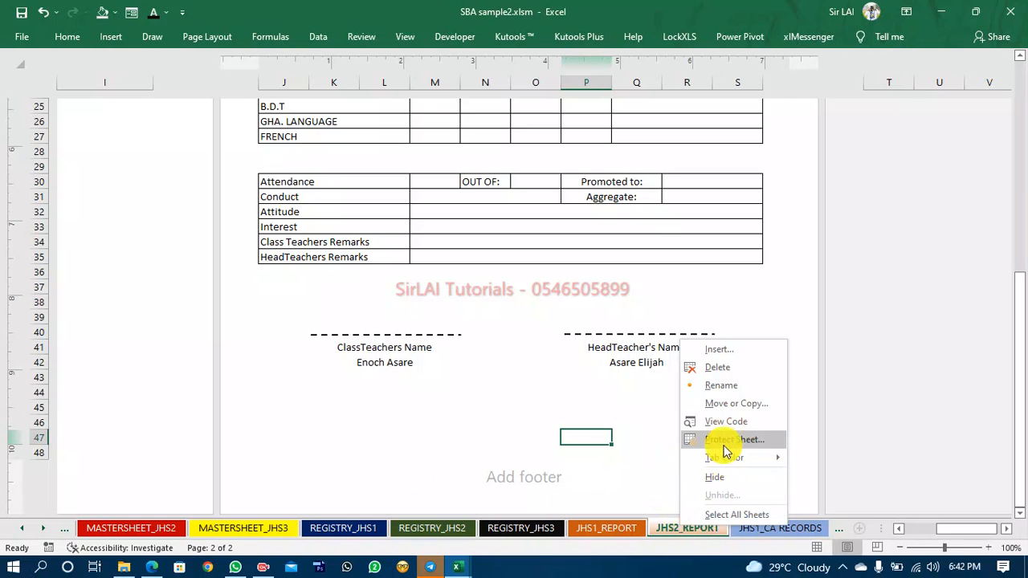
click(738, 410)
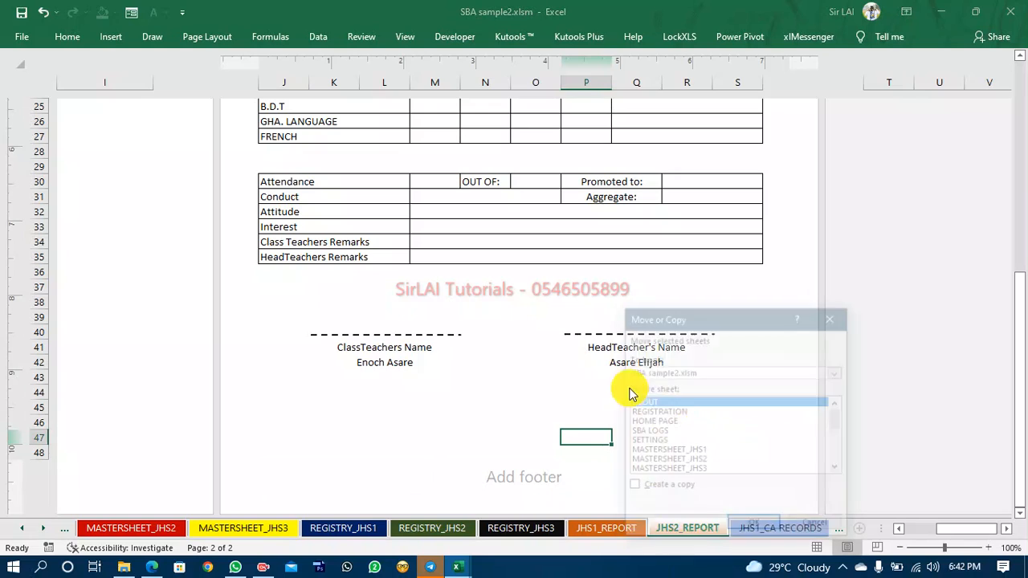
click(633, 487)
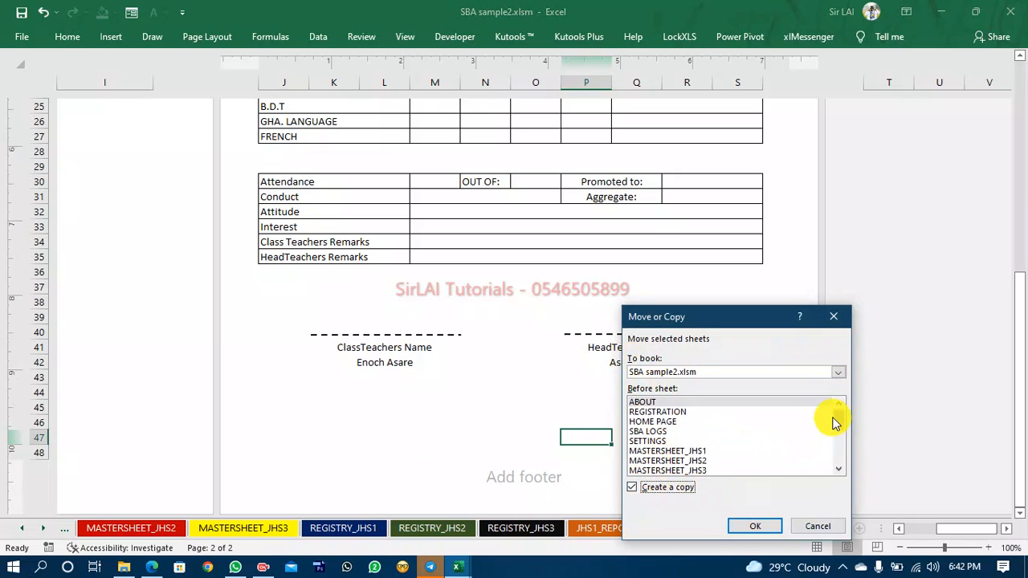
drag(838, 422, 837, 436)
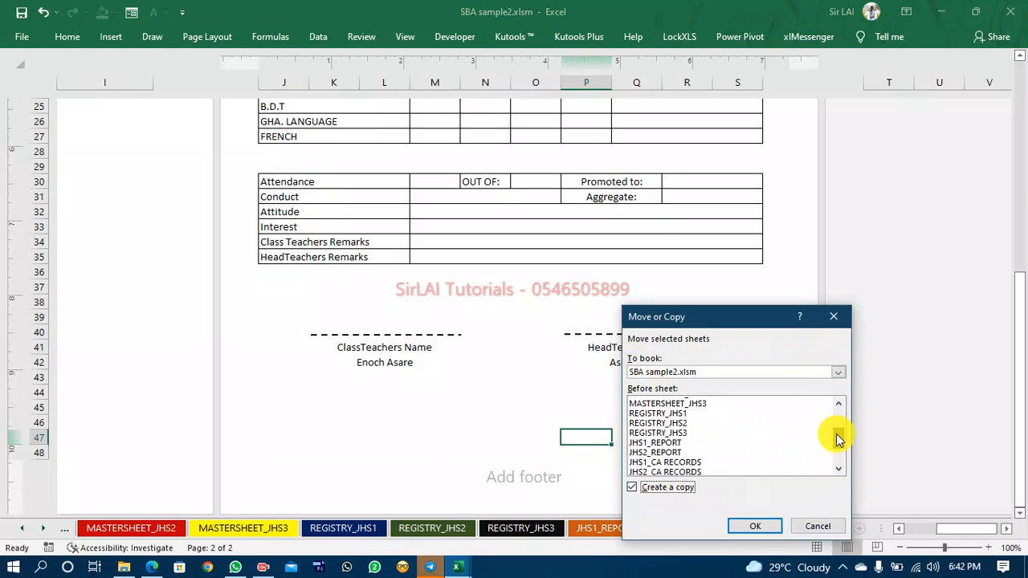
click(669, 456)
click(749, 528)
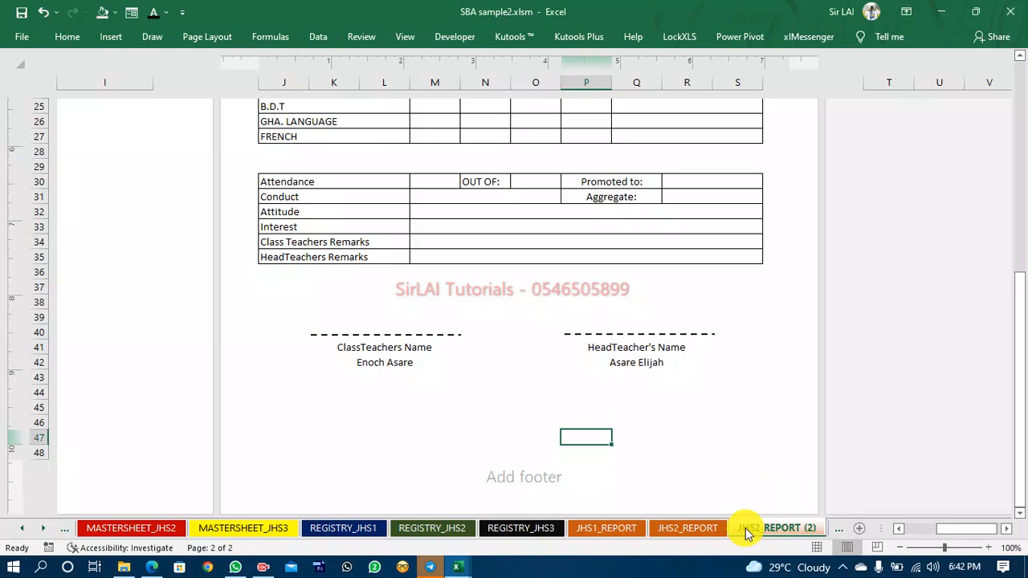
Rename the newest copied sheet as JHS3_REPORT.
right_click(747, 532)
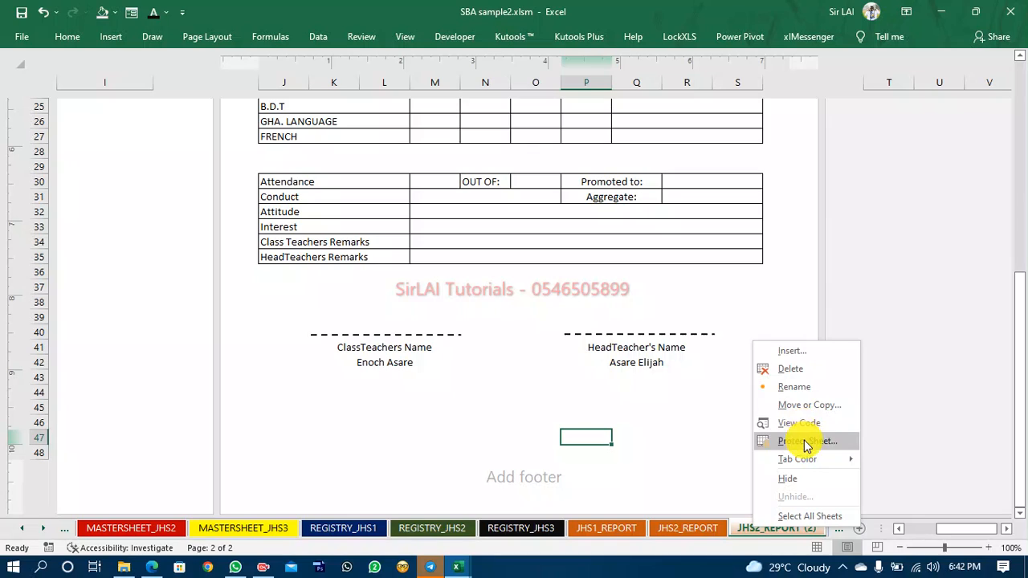
click(794, 386)
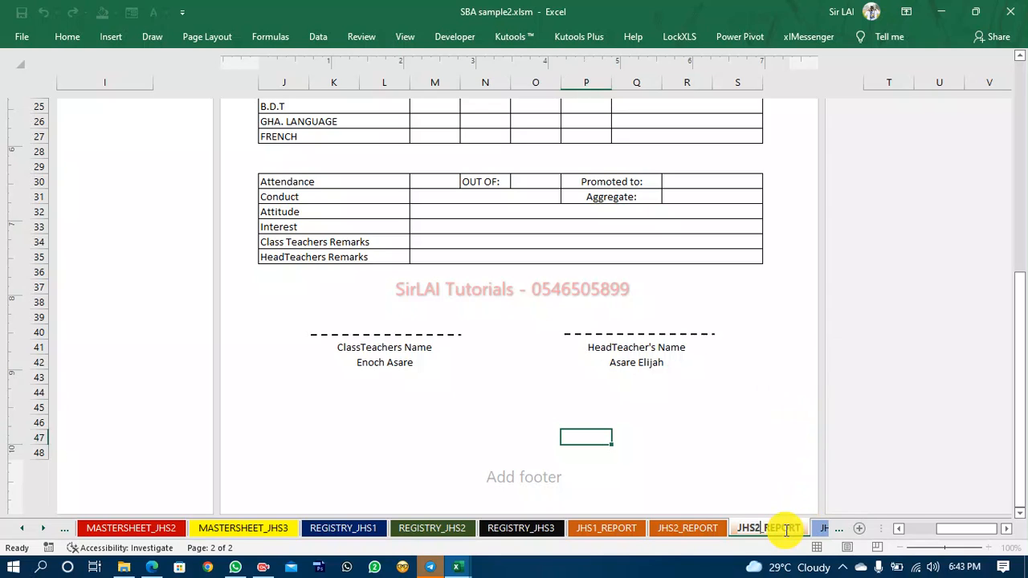
text(3)
key(Return)
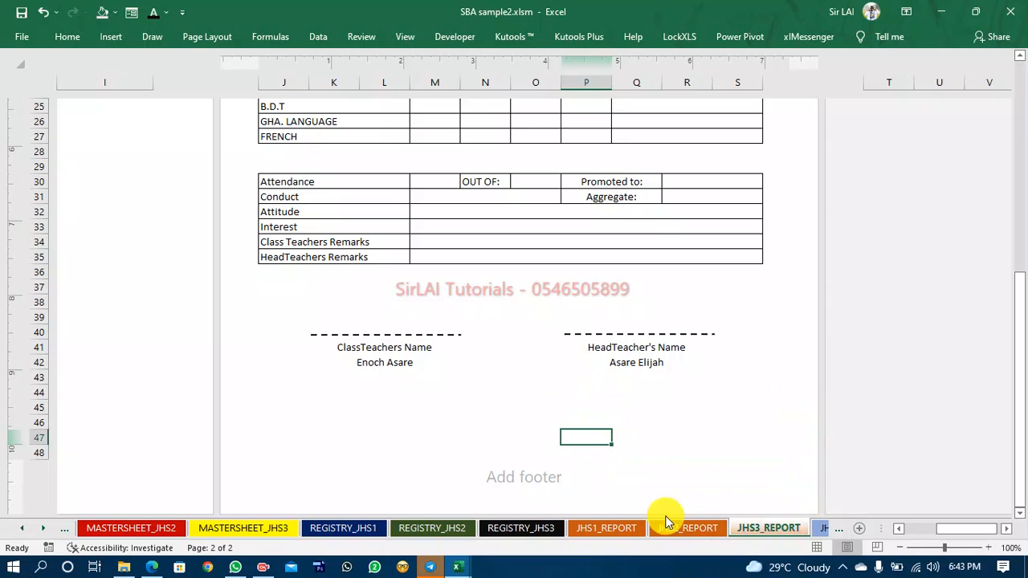
Inspect the class teacher and headteacher name cells on the JHS2_REPORT sheet.
click(673, 531)
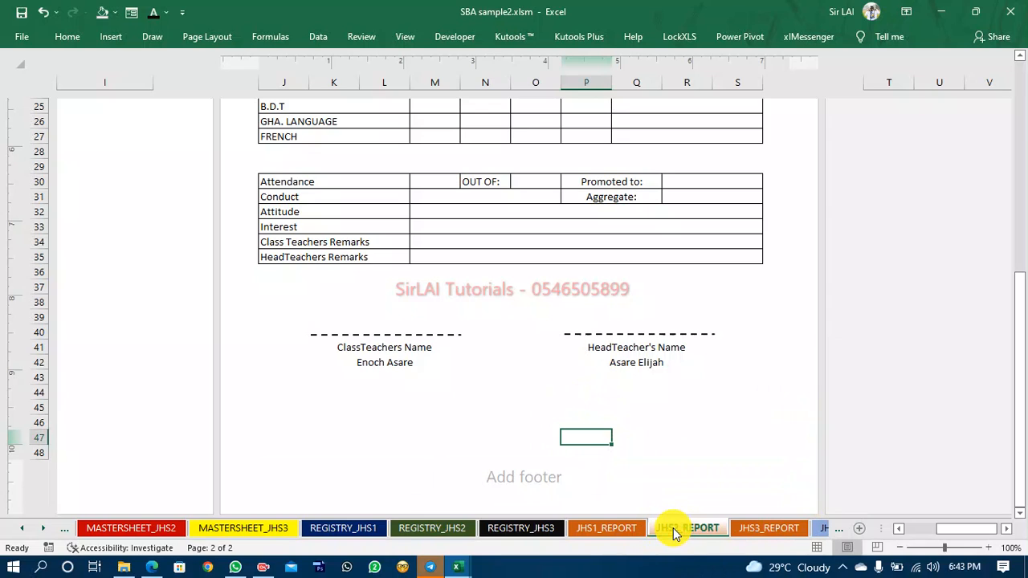
click(648, 362)
click(363, 363)
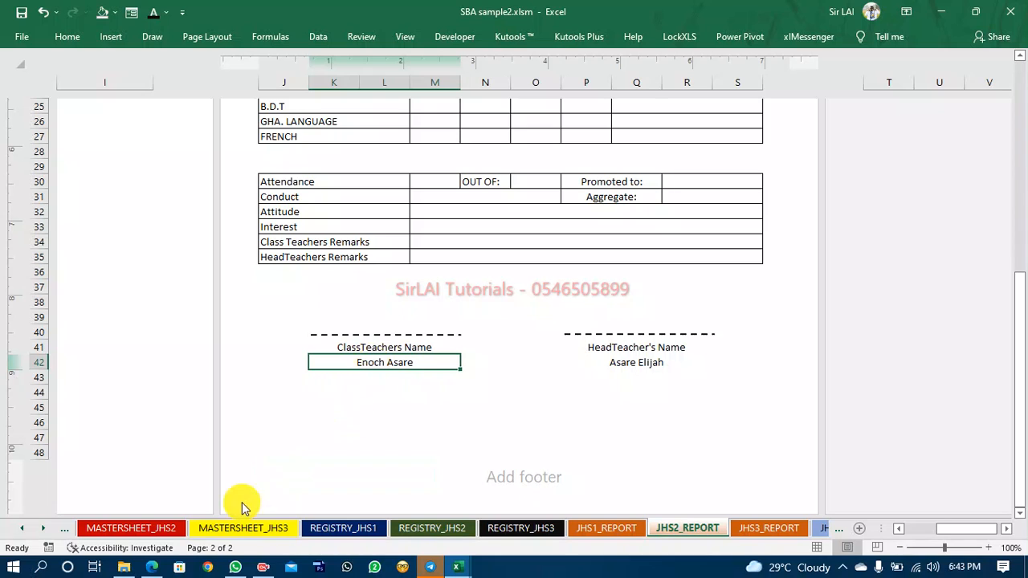
Show the formula bar on the SETTINGS sheet with the JHS2 class teacher's name cell selected.
click(29, 530)
click(31, 531)
click(31, 530)
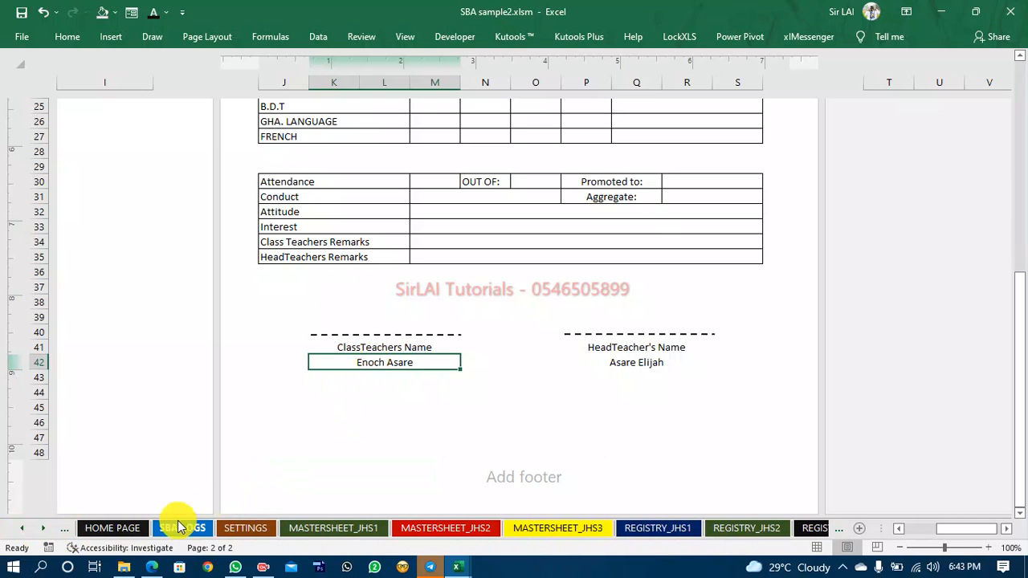
click(238, 530)
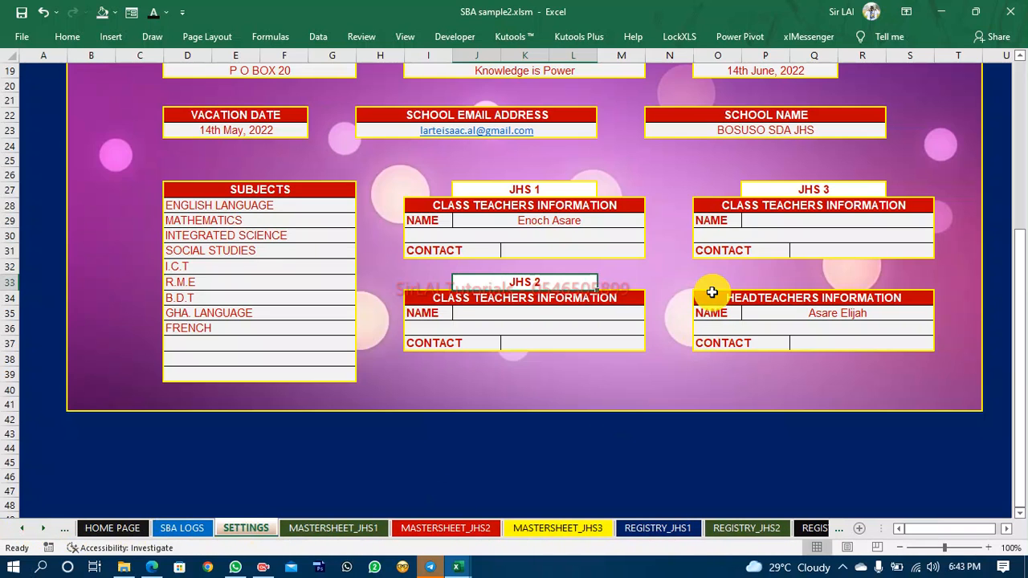
click(570, 314)
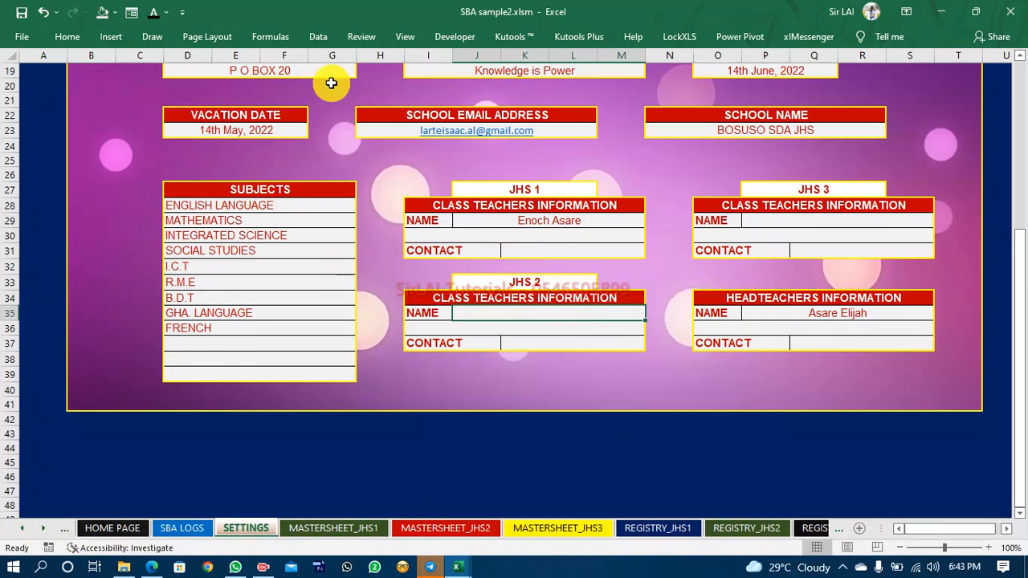
click(402, 36)
click(231, 67)
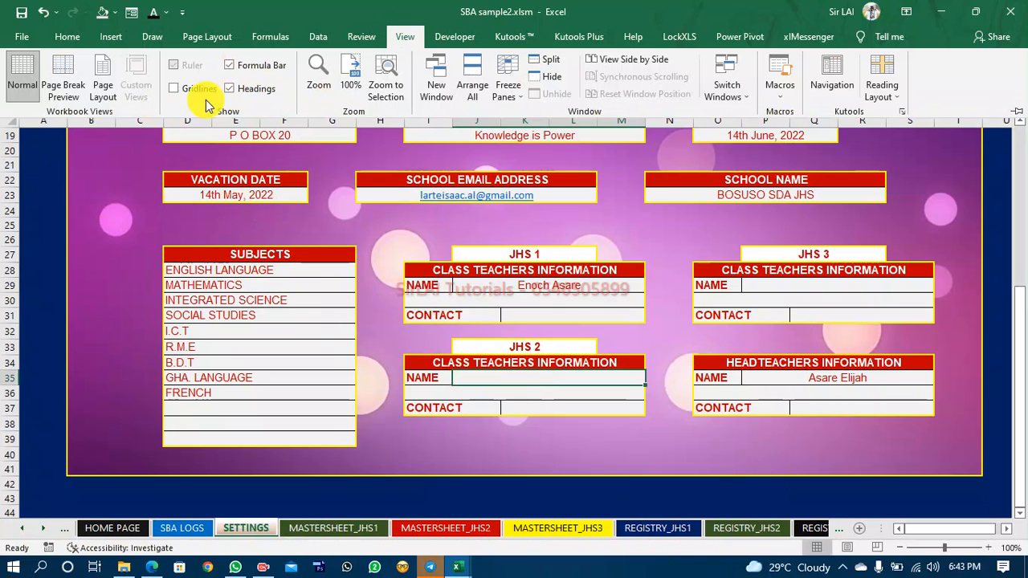
click(294, 214)
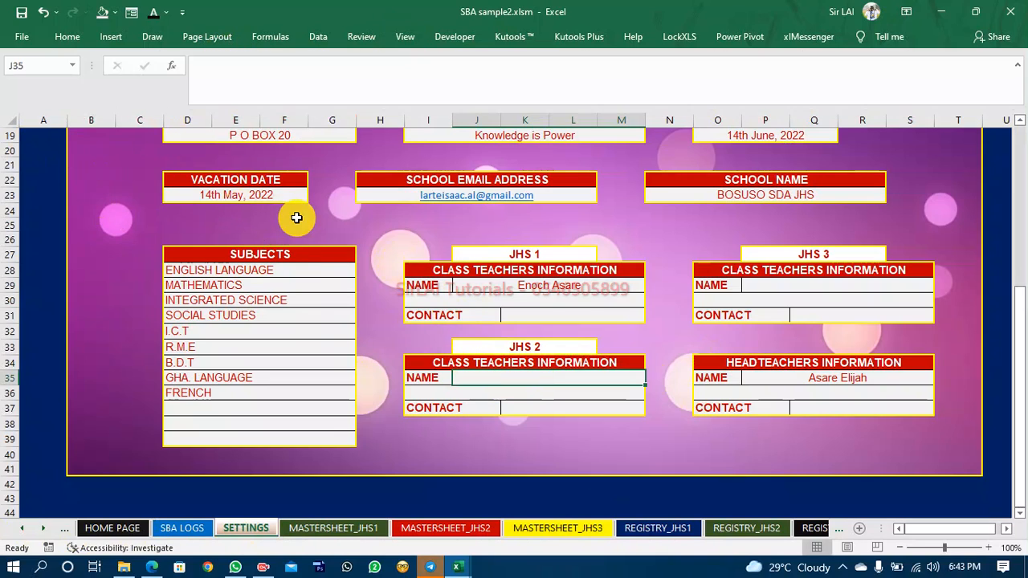
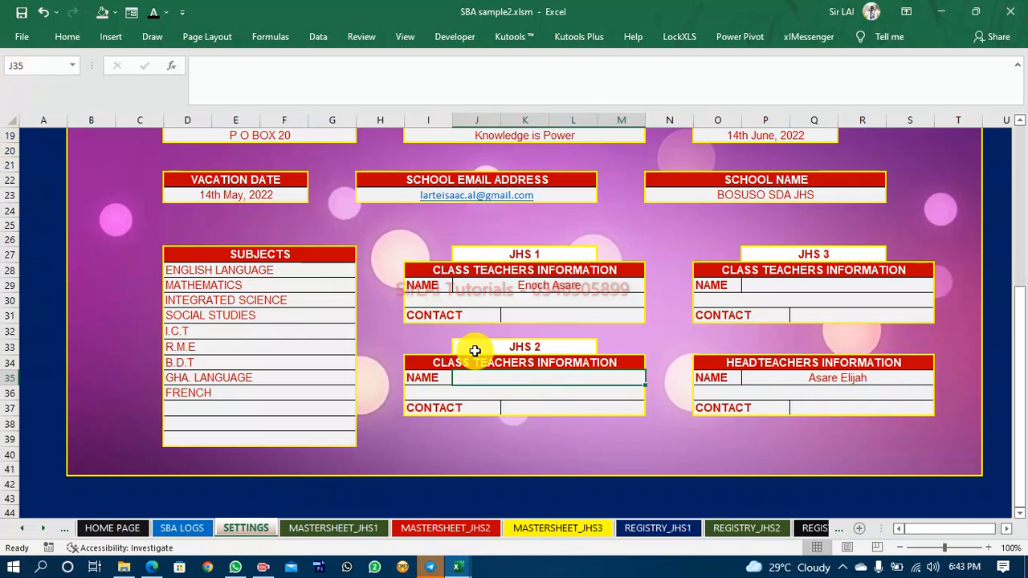
Change the JHS2_REPORT class teacher name formula to reference SETTINGS!J35, the JHS2 class teacher name cell.
click(817, 290)
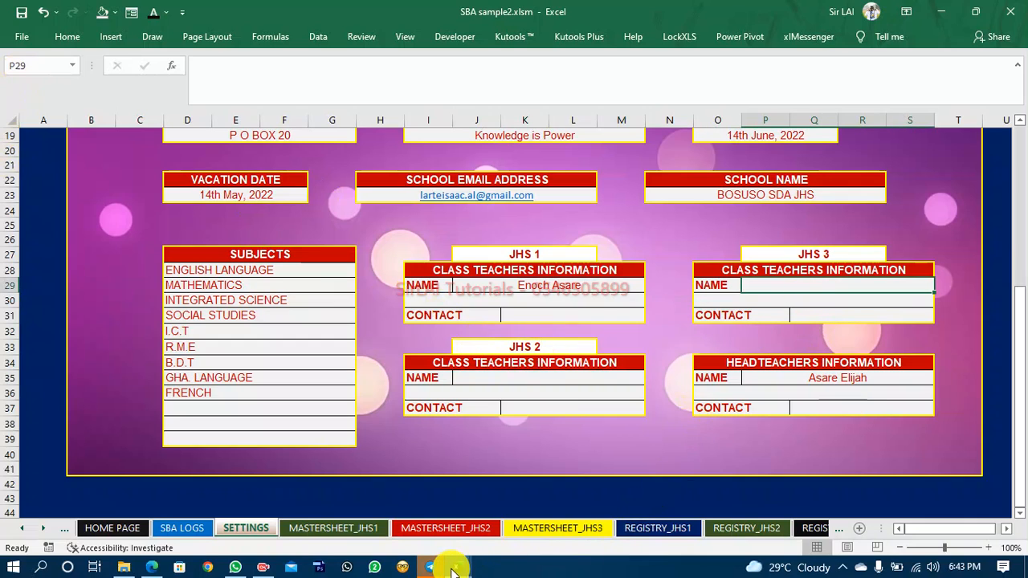
mouse_move(454, 571)
click(565, 526)
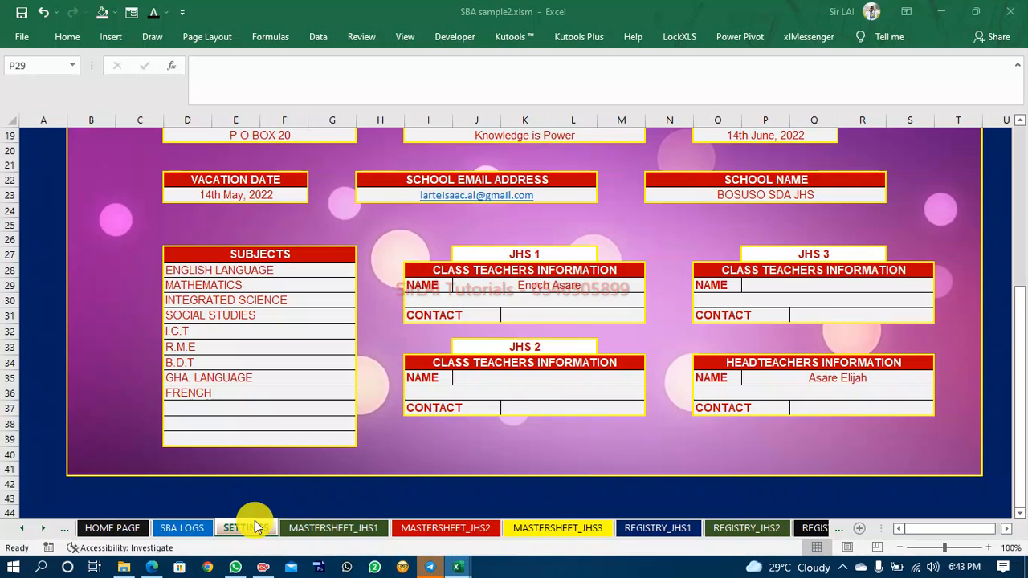
click(44, 529)
click(44, 529)
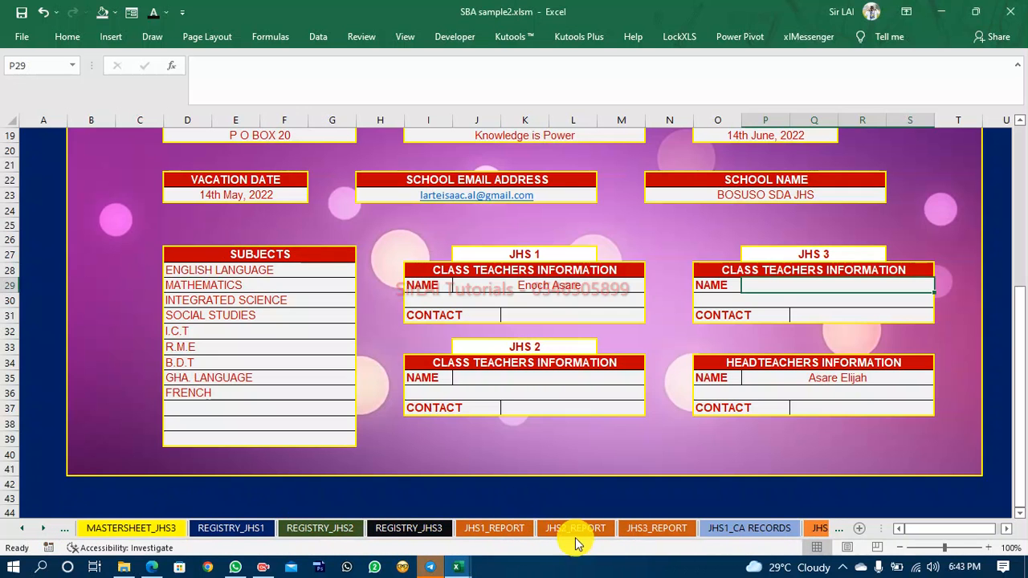
click(543, 524)
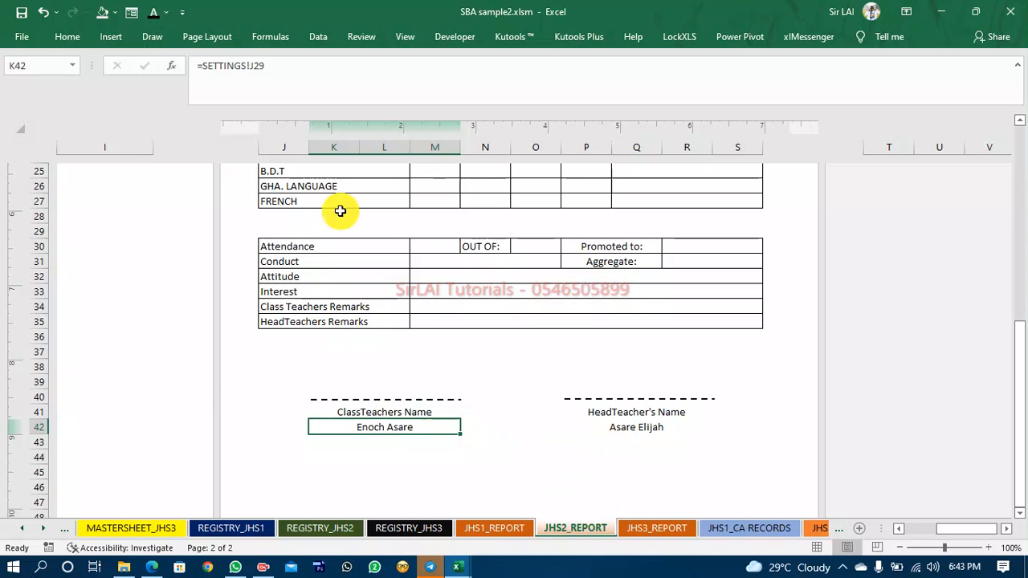
click(275, 65)
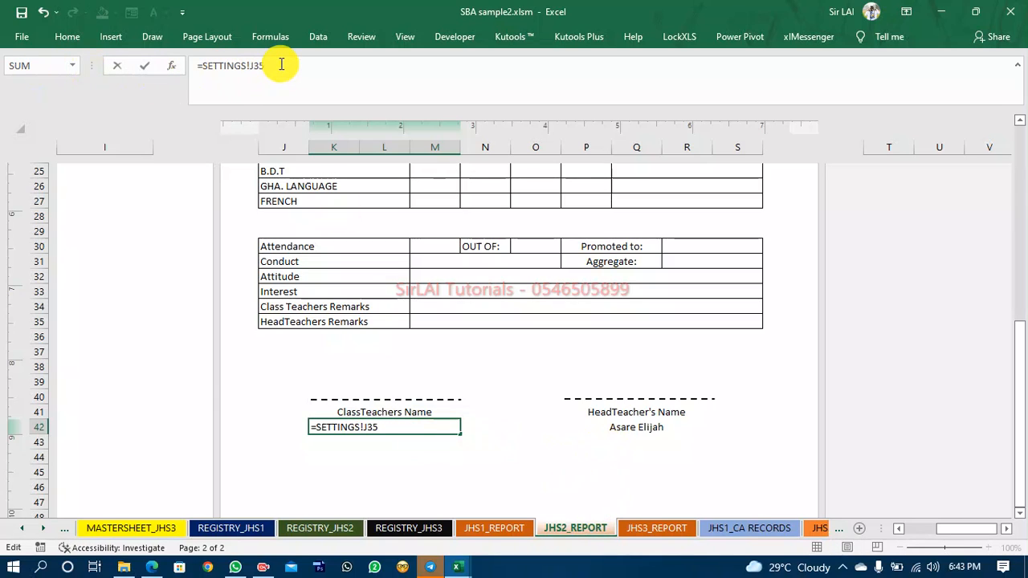
text(35)
key(Return)
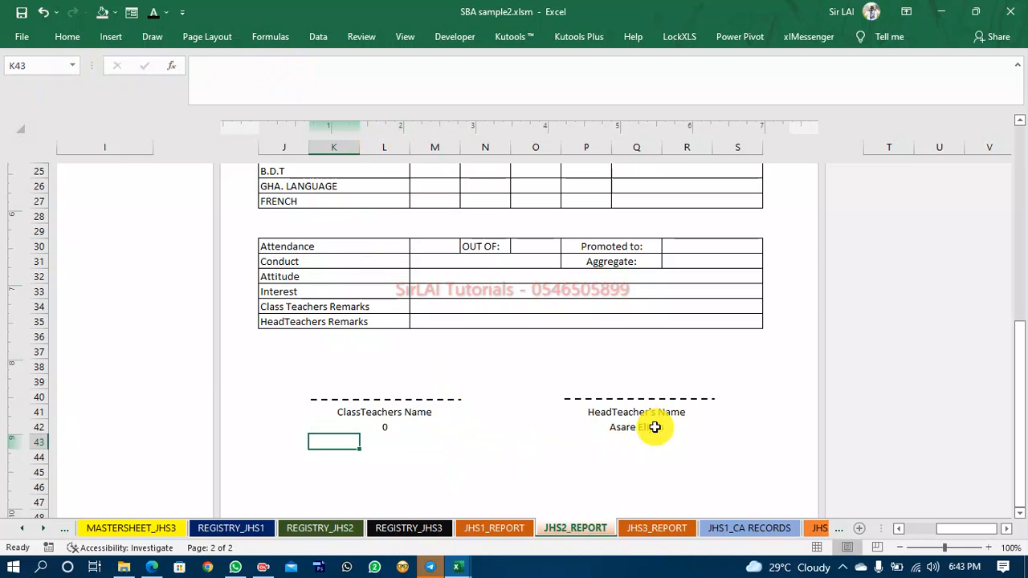
Change the JHS3_REPORT class teacher name formula to reference SETTINGS!P29, the JHS3 class teacher name cell.
click(652, 530)
click(385, 429)
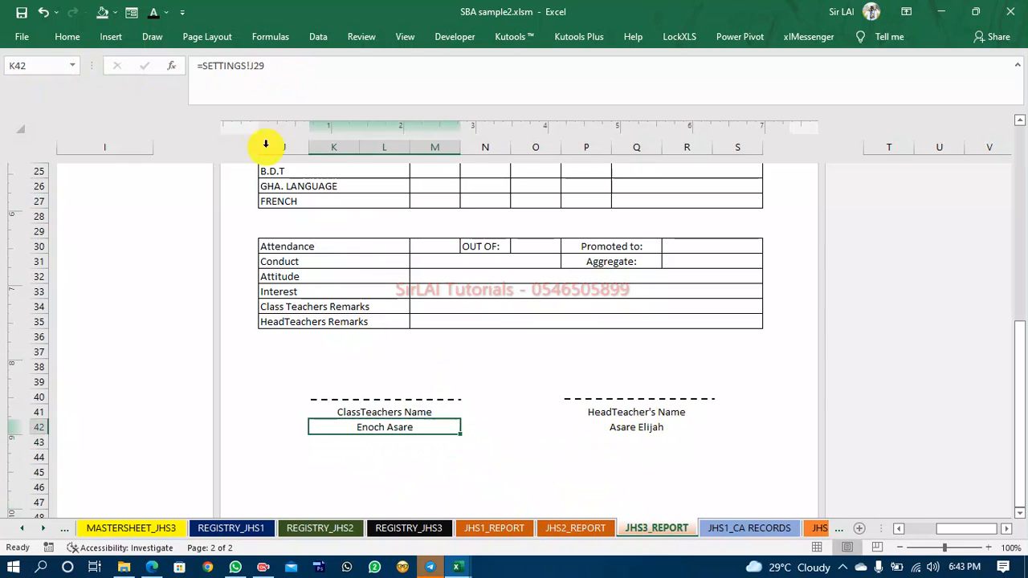
click(258, 67)
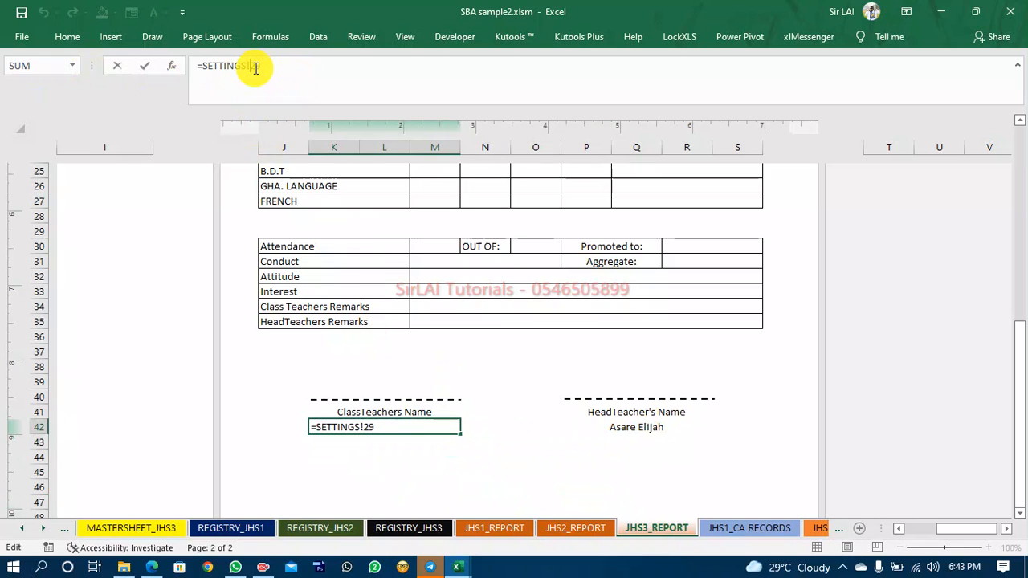
text(P)
key(Return)
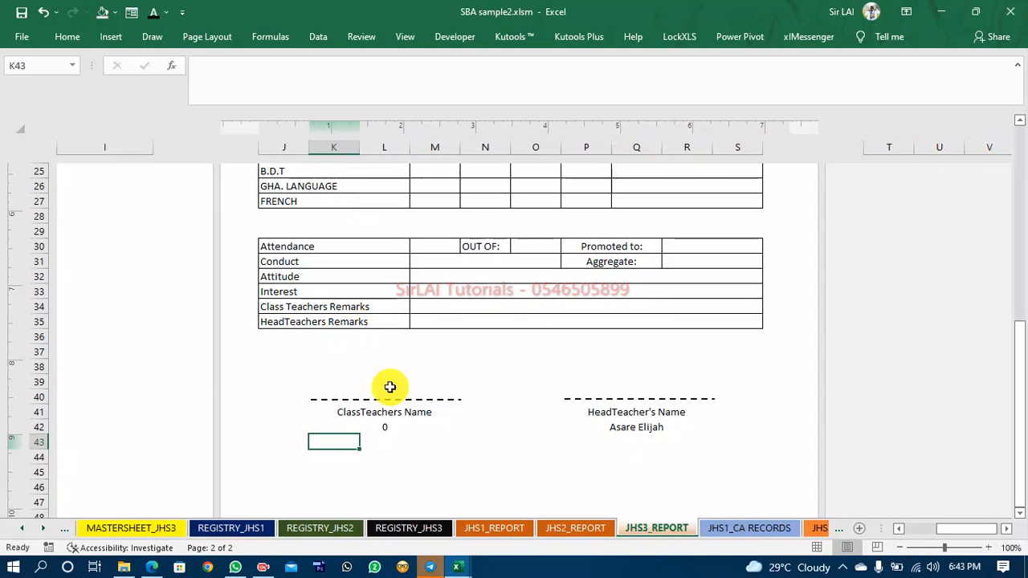
Copy the class teacher name cell's formatting onto the empty cell directly below it on JHS3_REPORT.
click(366, 441)
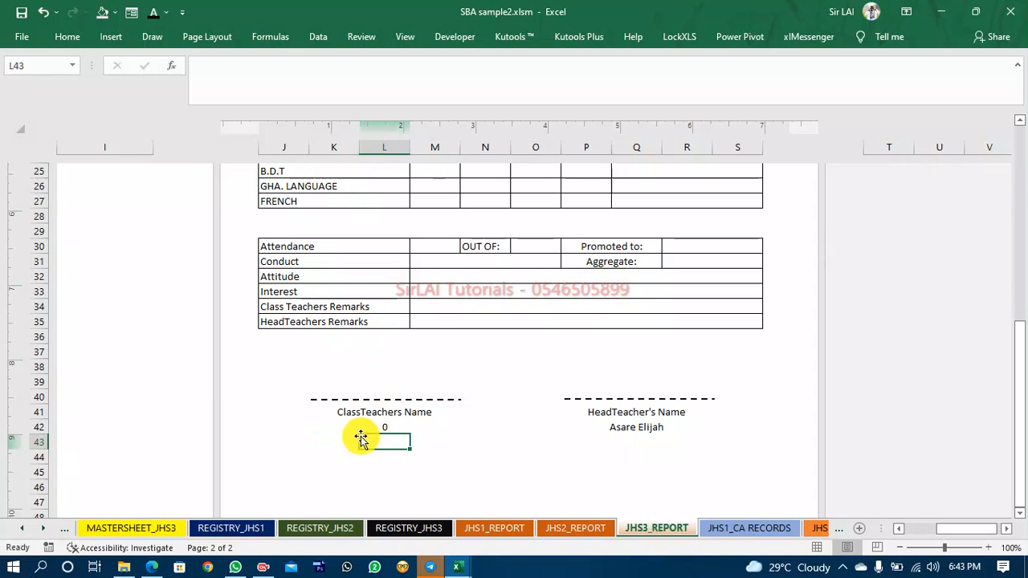
click(343, 441)
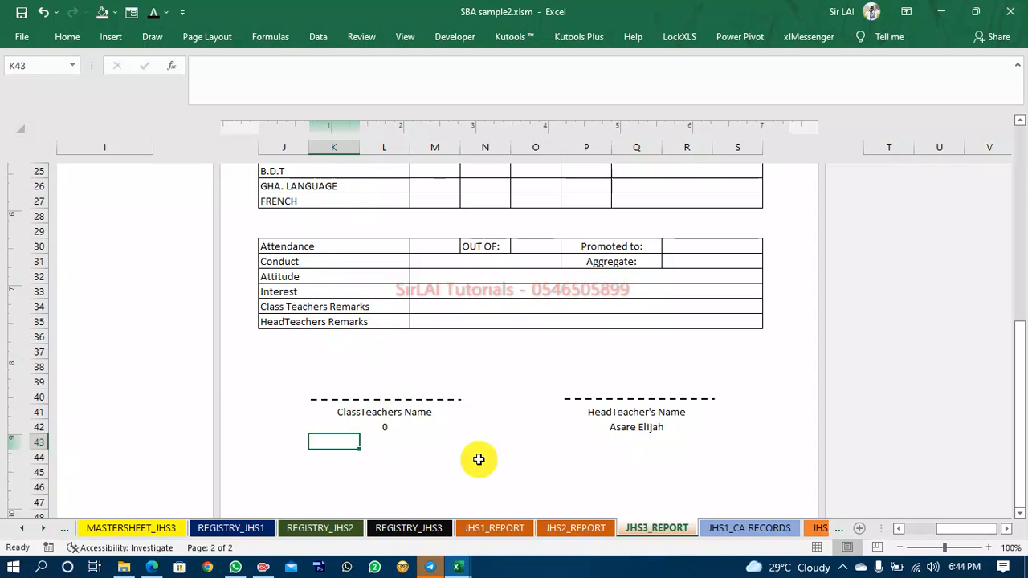
click(393, 428)
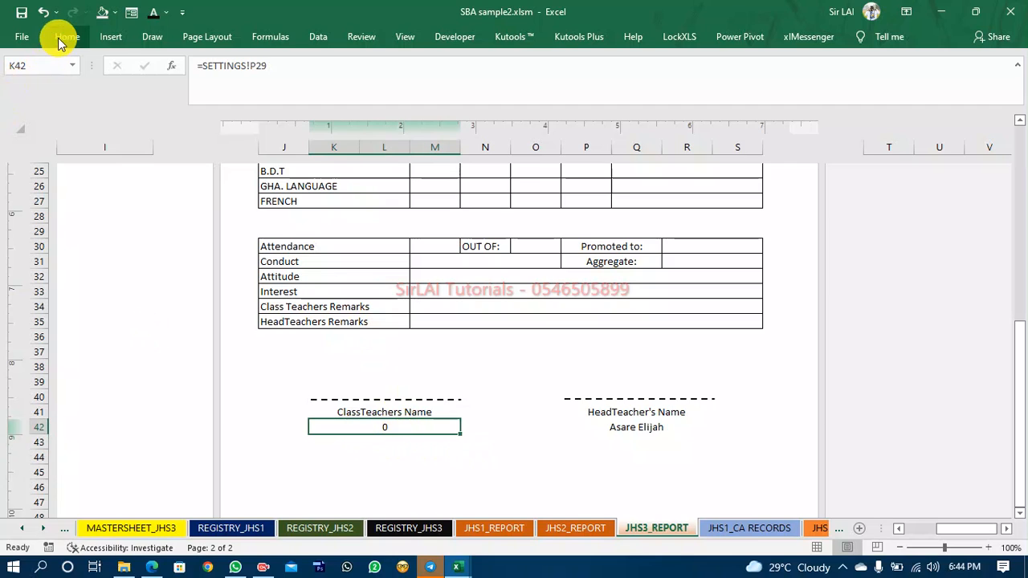
click(45, 94)
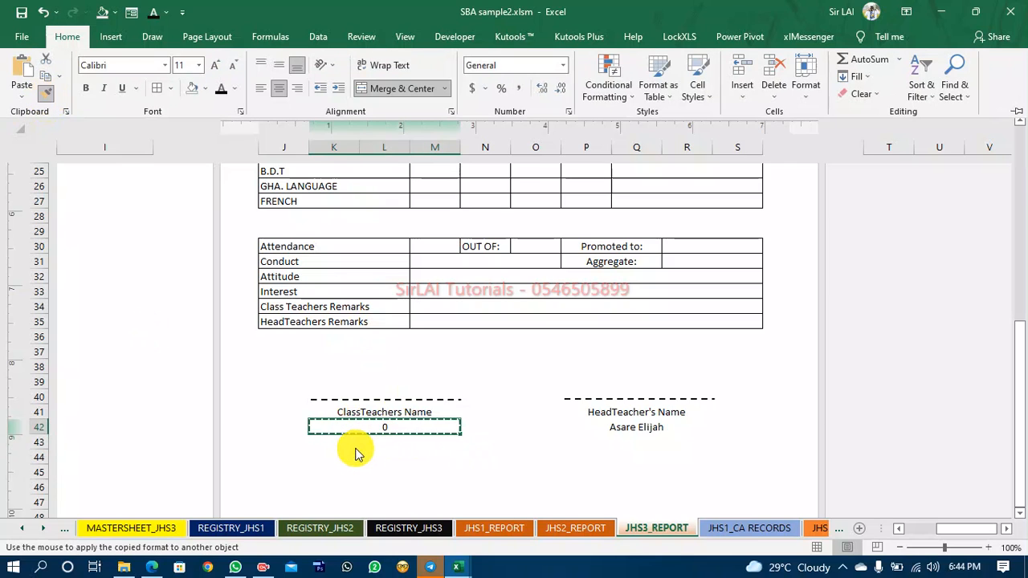
click(319, 440)
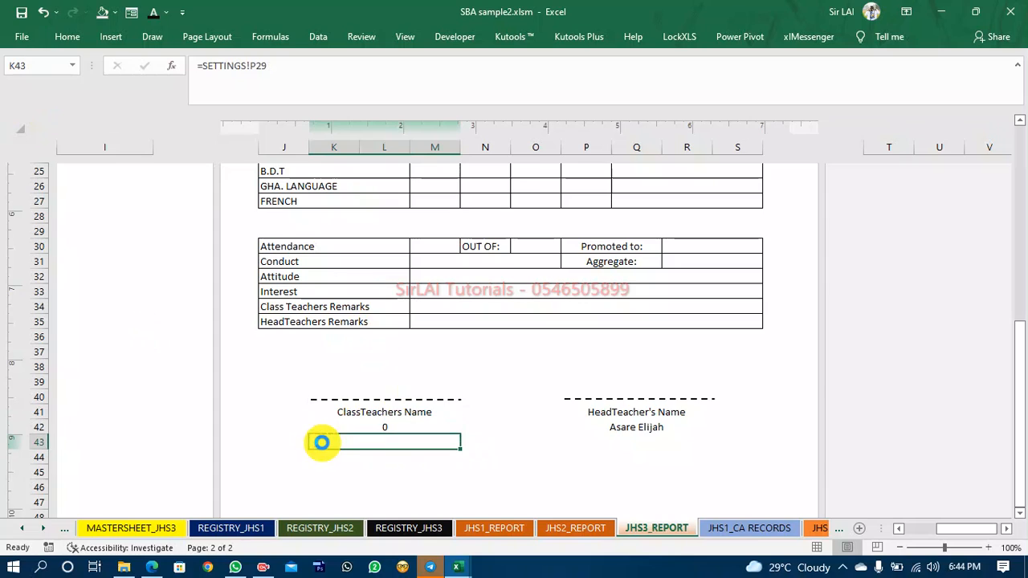
Display the worksheet gridlines on JHS3_REPORT.
click(64, 40)
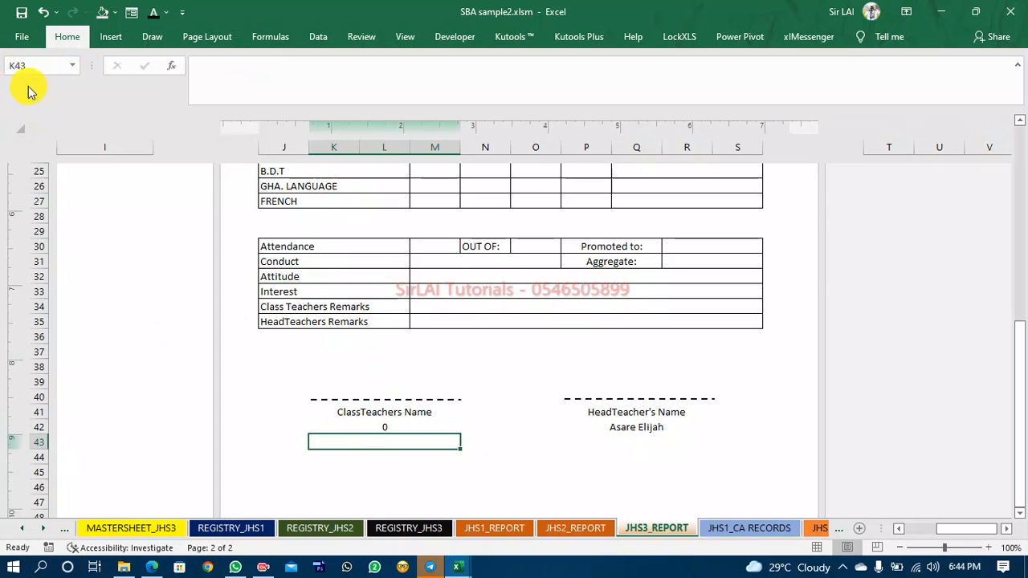
click(47, 94)
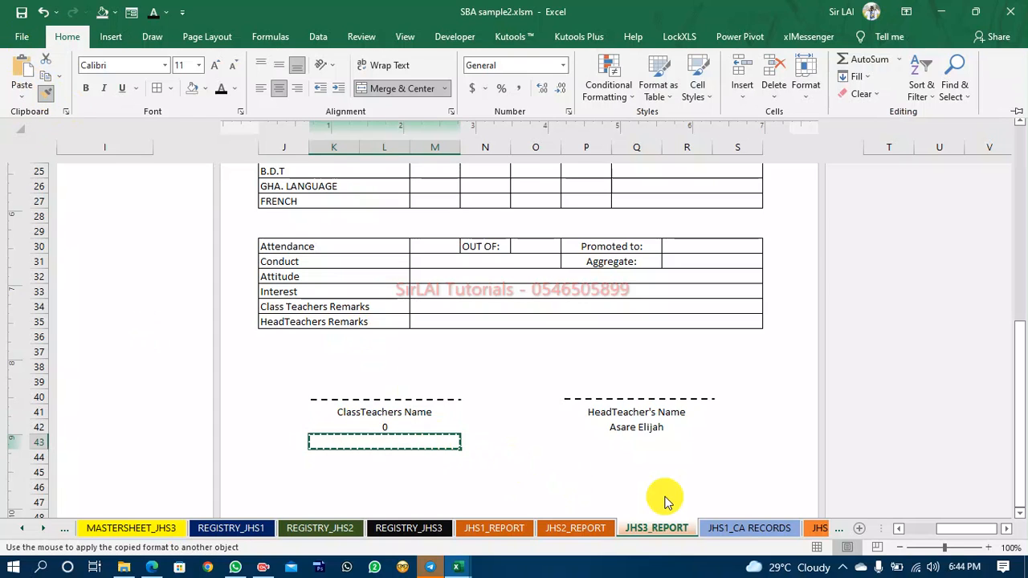
click(404, 38)
click(175, 89)
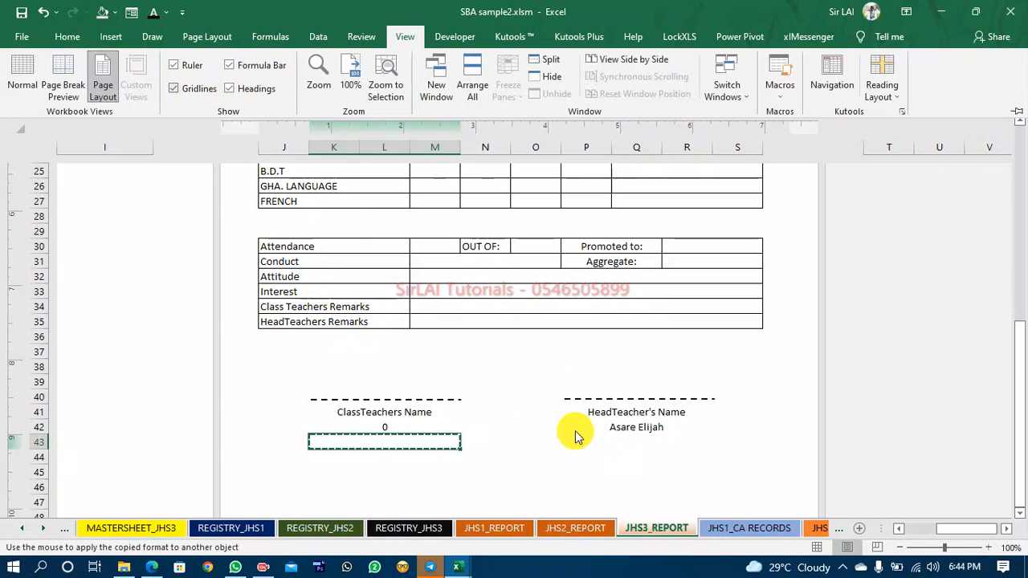
click(570, 441)
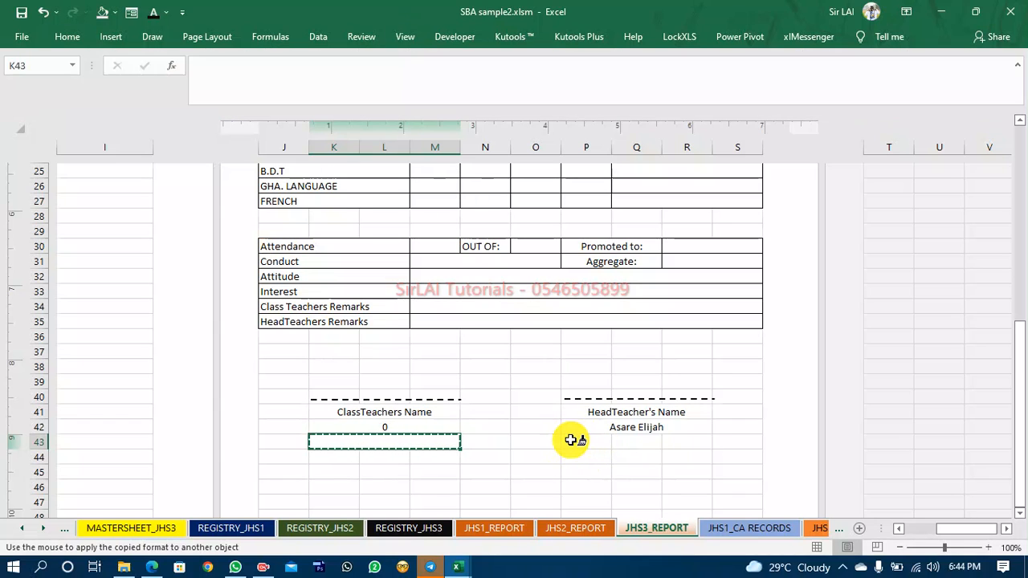
click(339, 444)
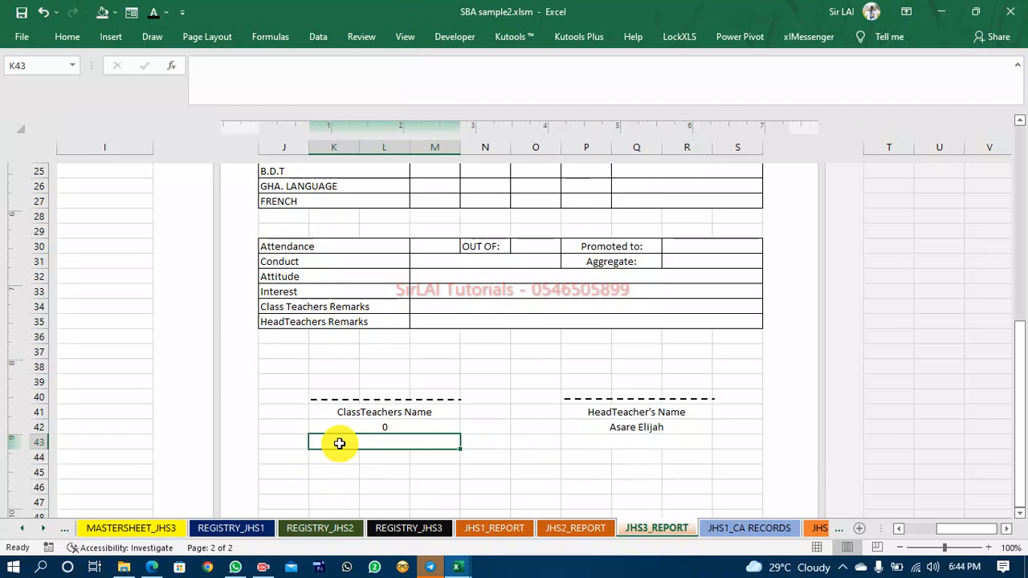
Link the cell below the class teacher name to the JHS3 class teacher contact cell Q31 on SETTINGS.
text(=)
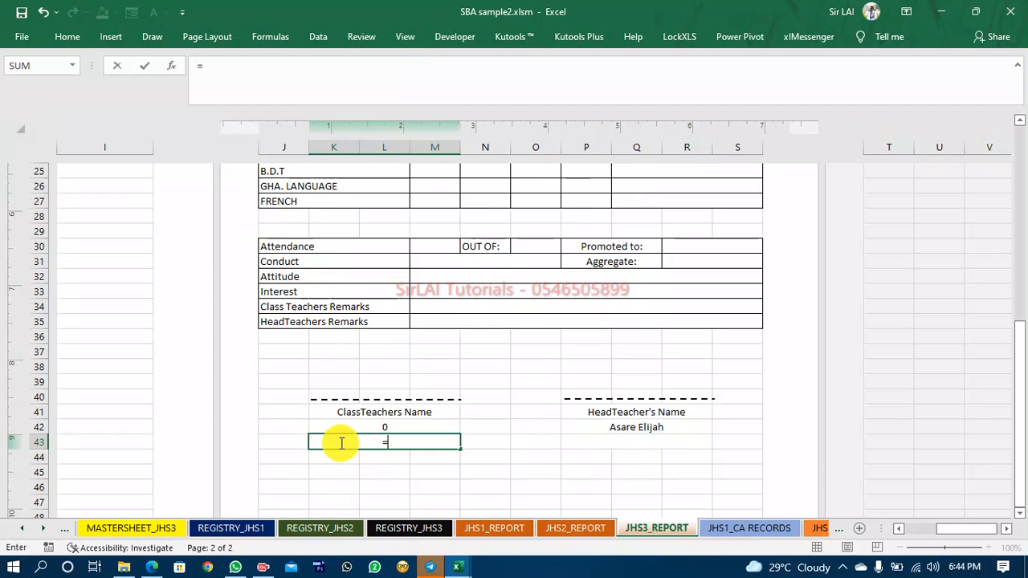
click(18, 529)
click(18, 528)
click(18, 528)
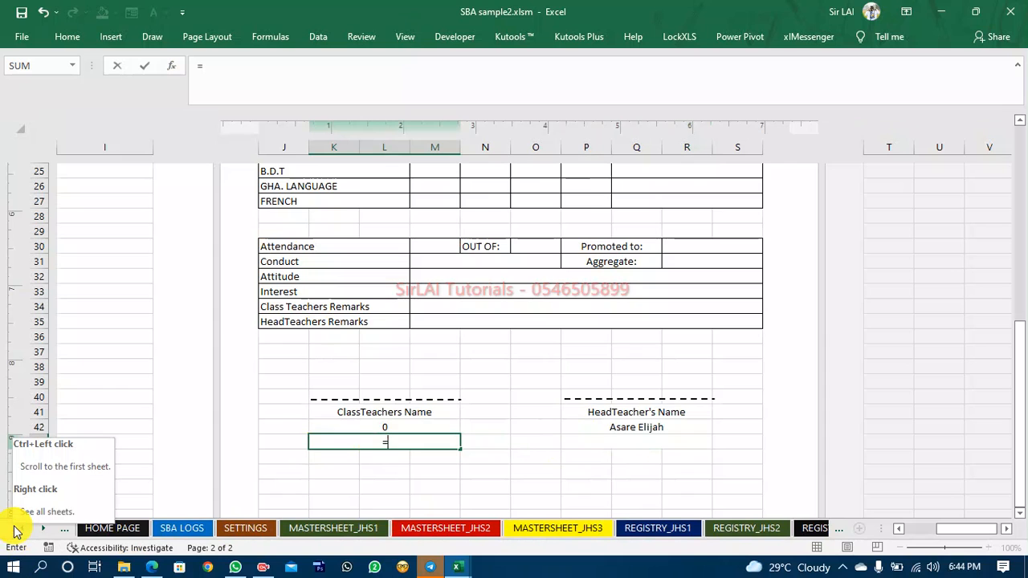
click(40, 532)
click(40, 531)
click(39, 531)
click(40, 532)
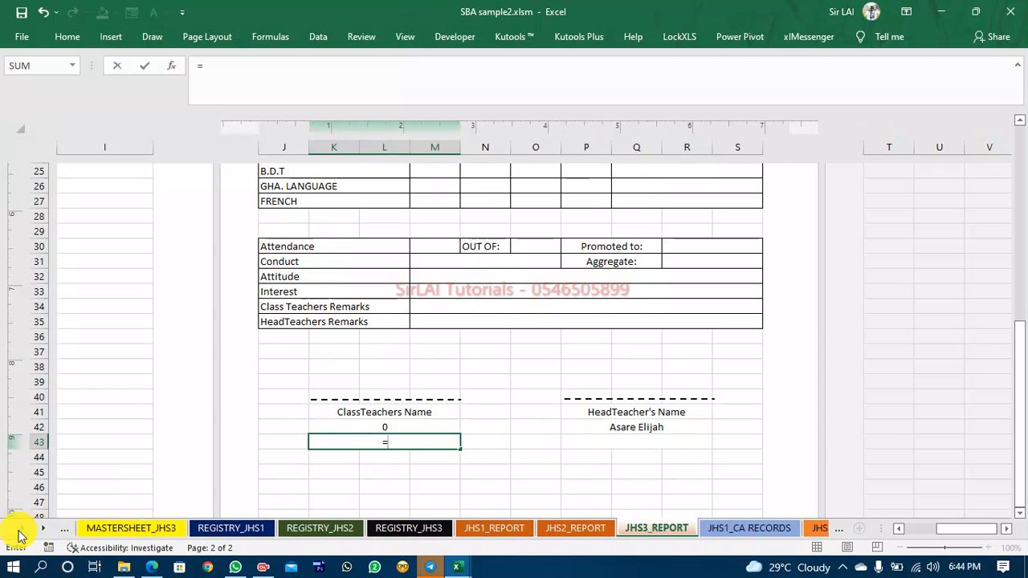
click(17, 532)
click(18, 531)
click(18, 532)
click(18, 532)
click(246, 530)
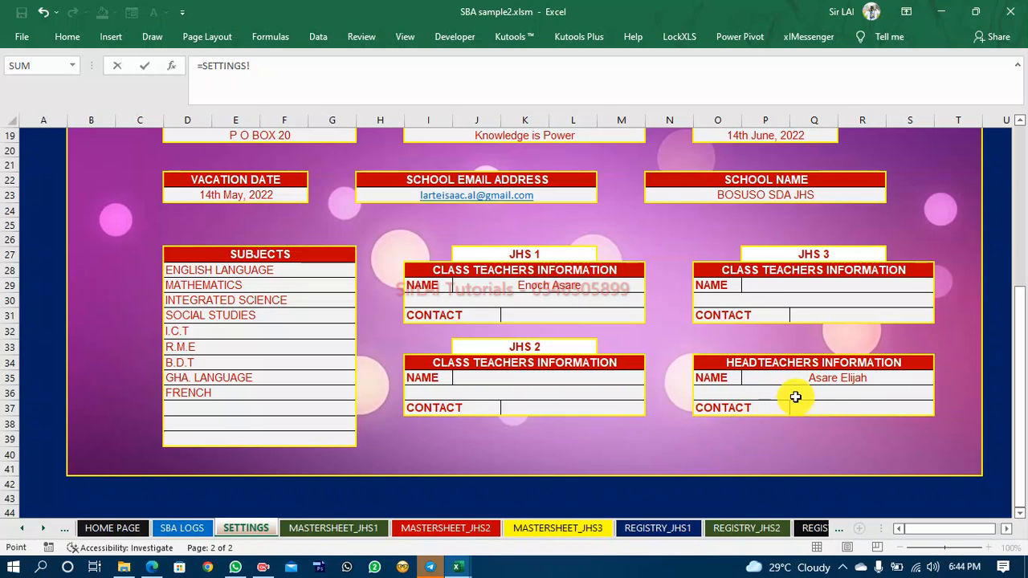
click(821, 316)
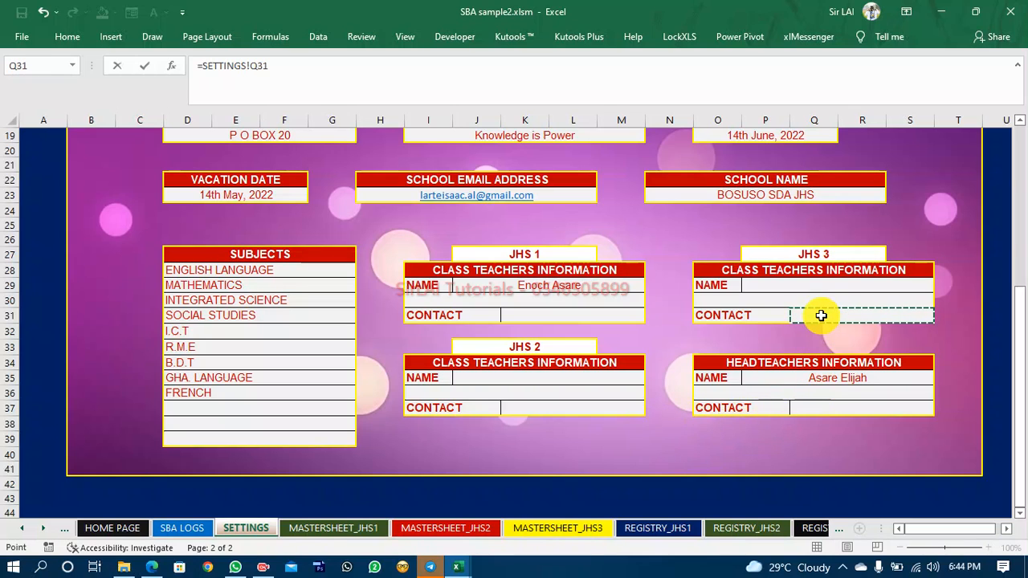
key(Return)
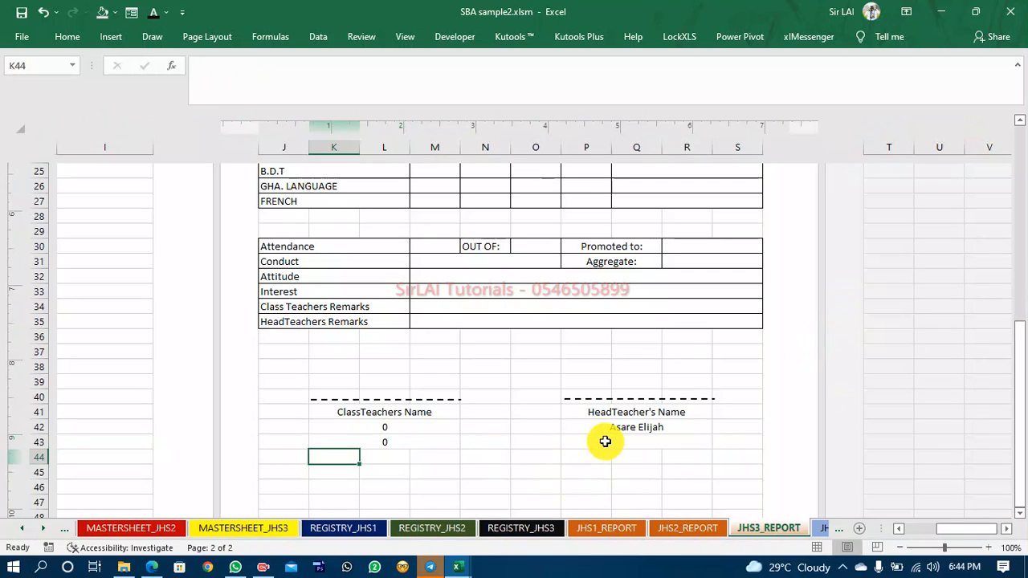
Link the cell below the headteacher name to the headteacher contact cell Q37 on SETTINGS.
click(605, 441)
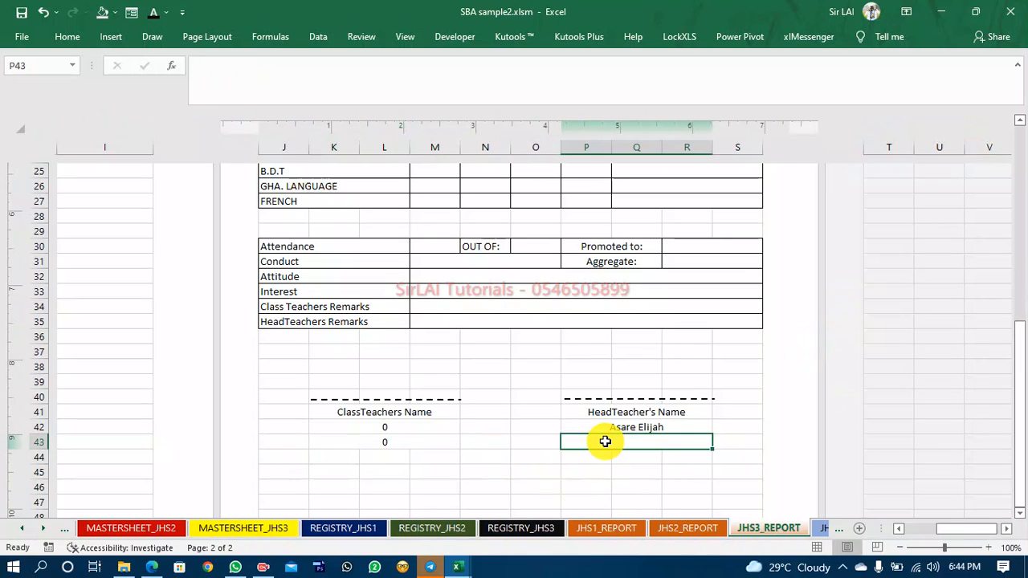
text(=)
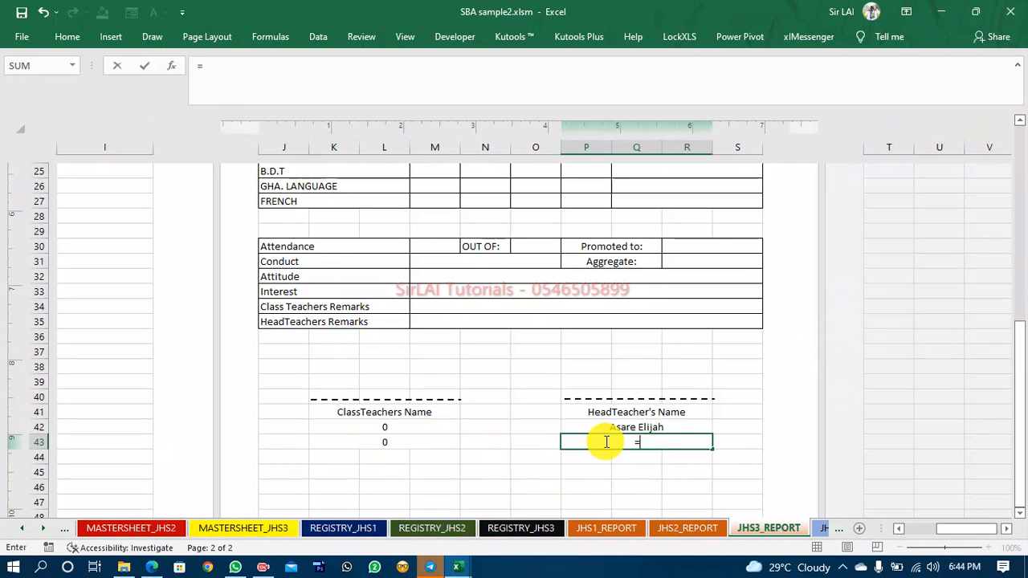
click(22, 528)
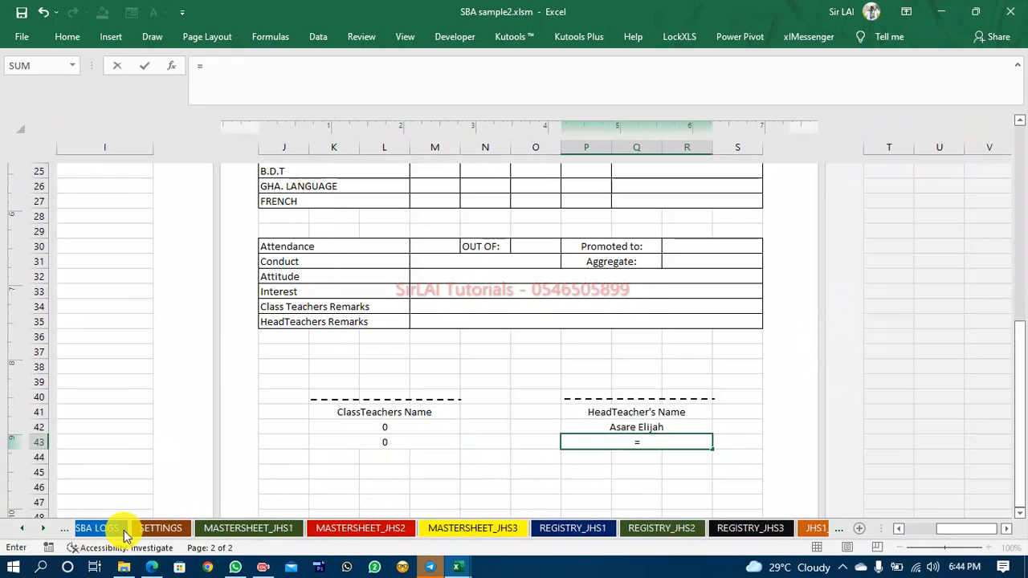
click(170, 529)
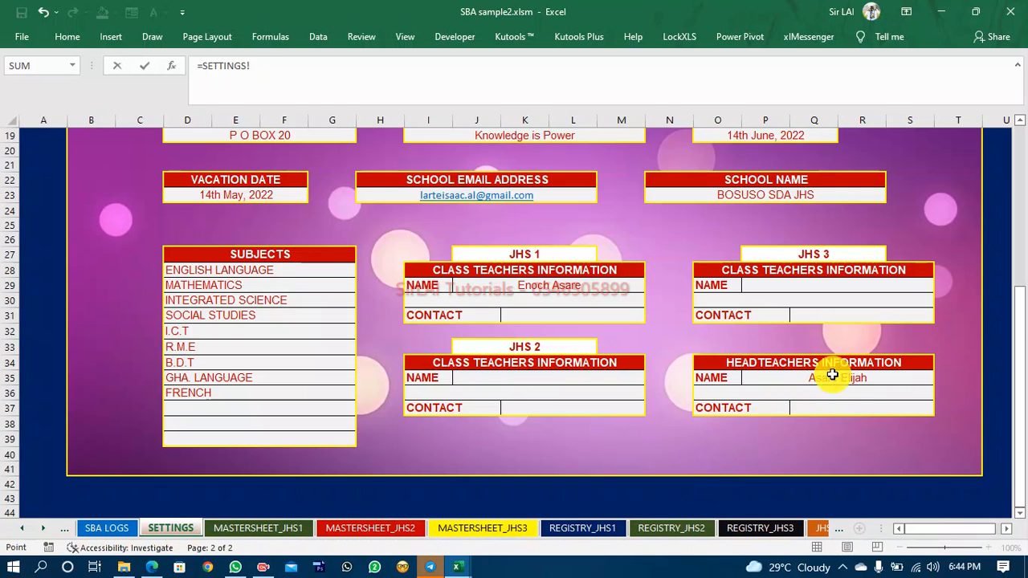
click(833, 404)
key(Return)
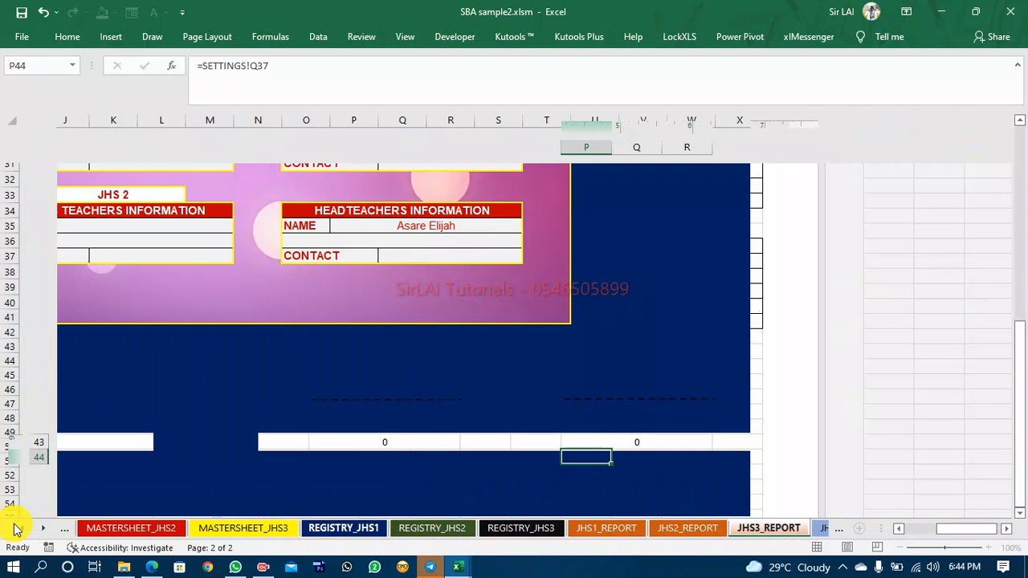
Enter the JHS2 class teacher's full name in the JHS2 name cell on SETTINGS.
click(13, 529)
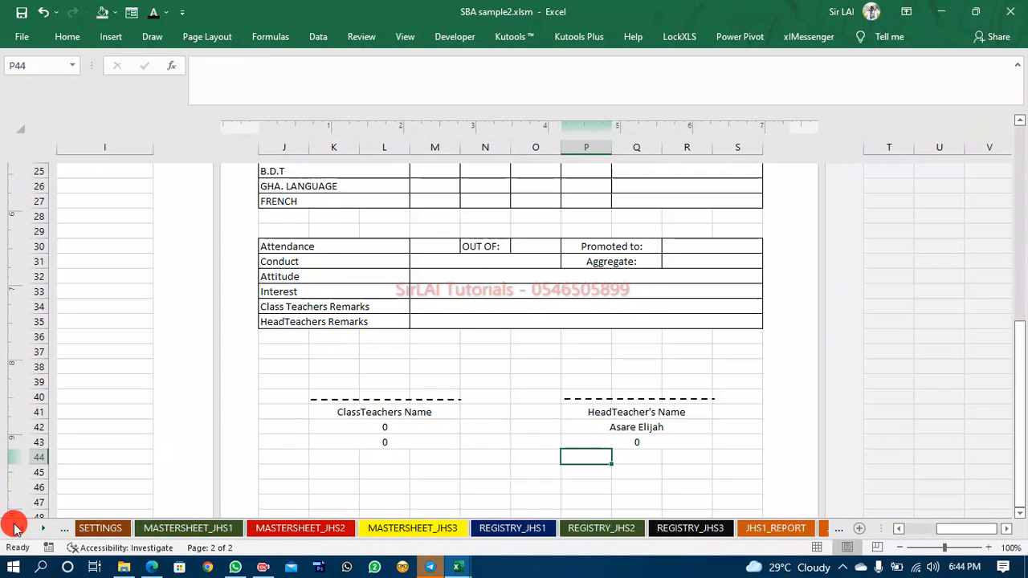
click(331, 529)
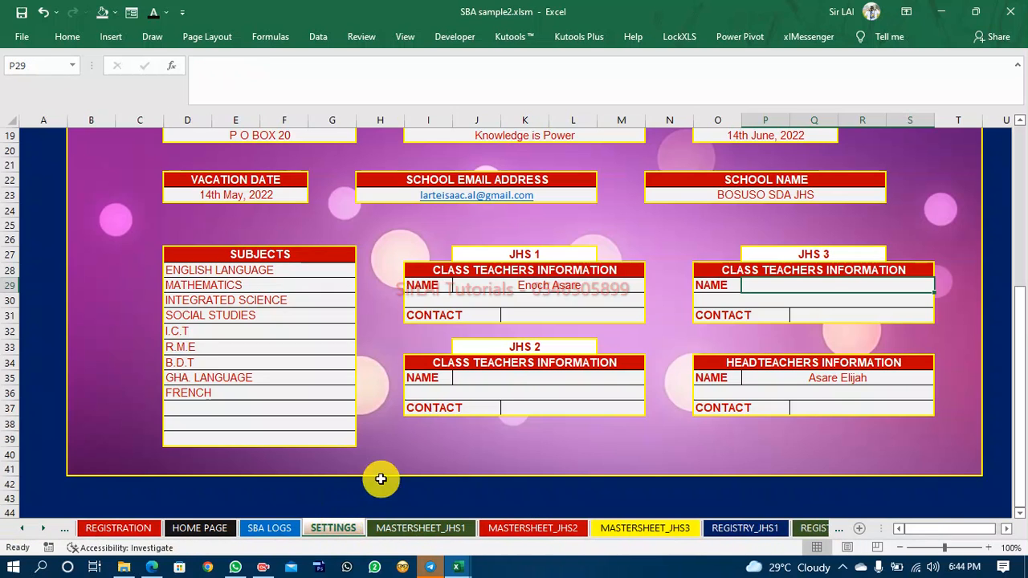
click(498, 383)
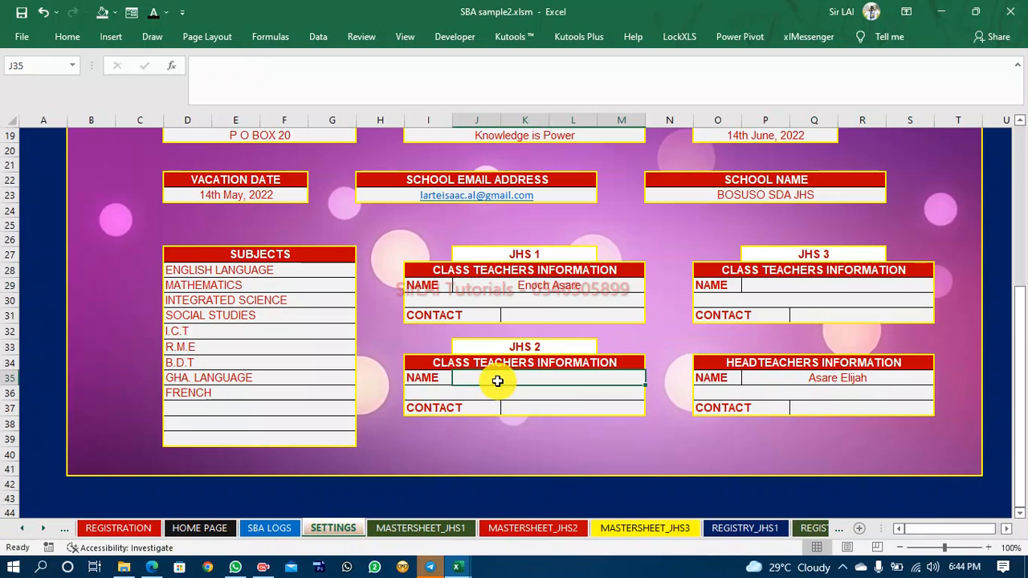
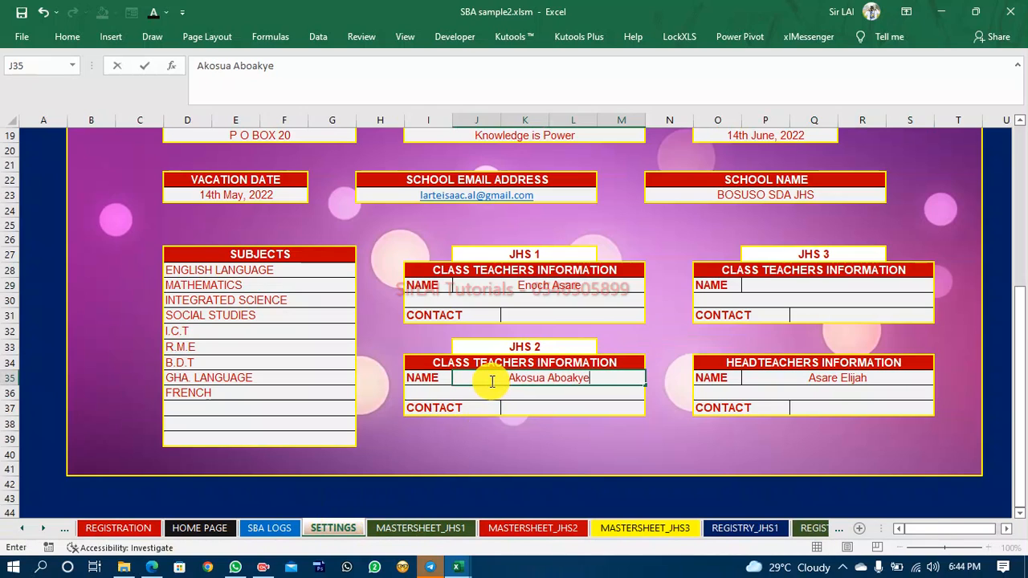
click(534, 408)
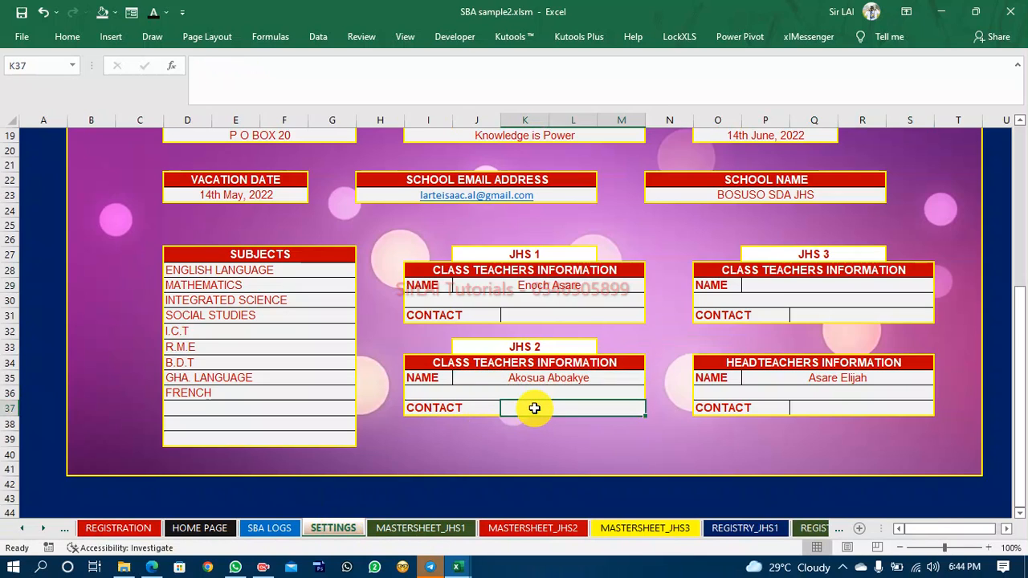
Enter the contact phone numbers of the JHS2 class teacher and the headteacher on SETTINGS.
text(2334)
click(840, 411)
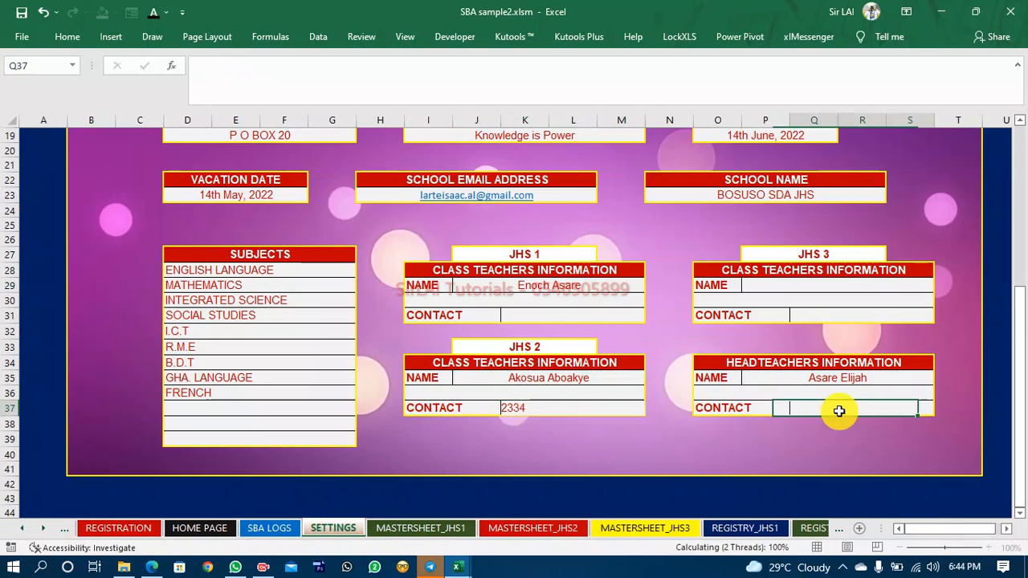
text(46565656)
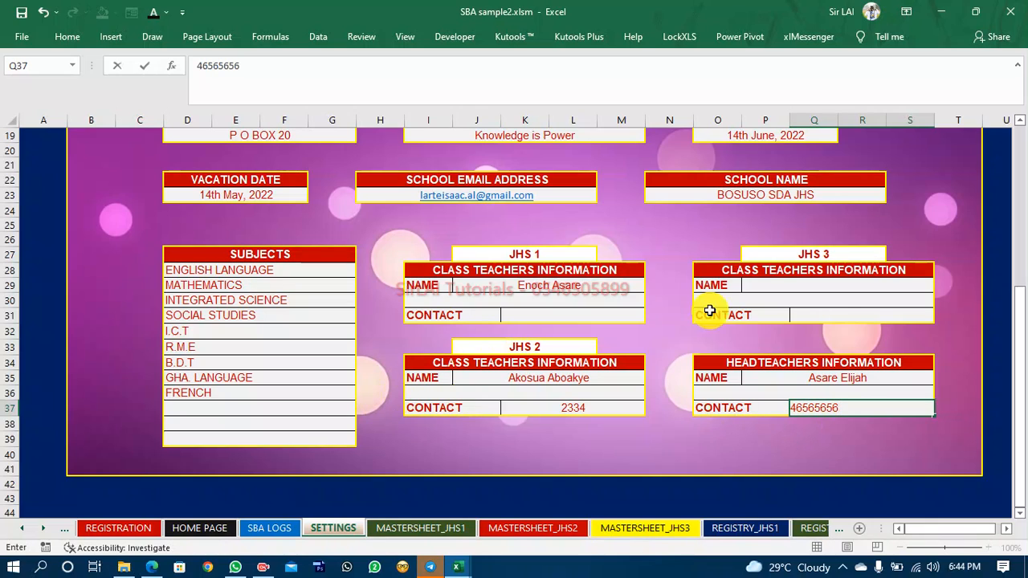
Enter the JHS3 class teacher's contact phone number and full name on SETTINGS.
click(840, 315)
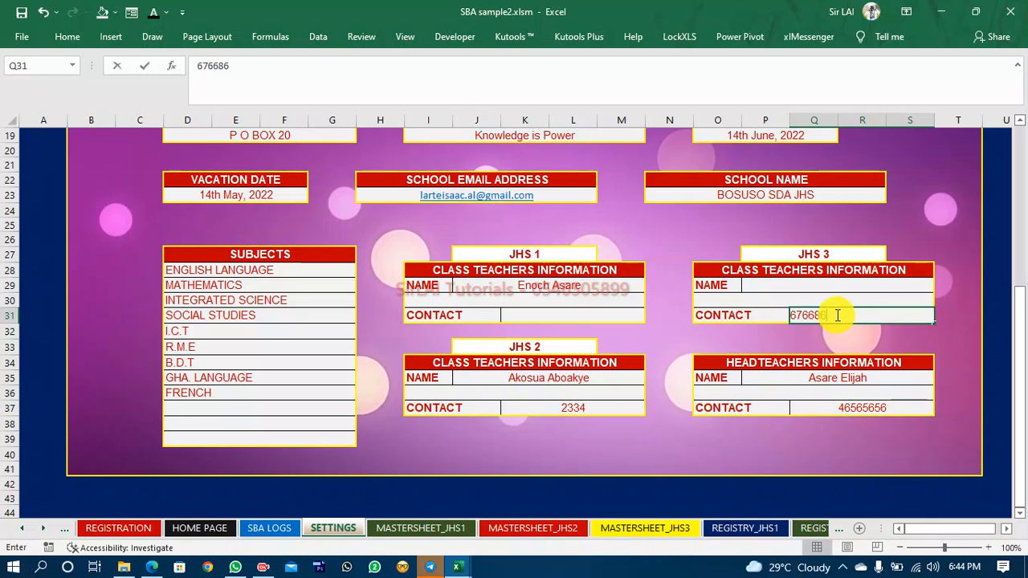
click(812, 289)
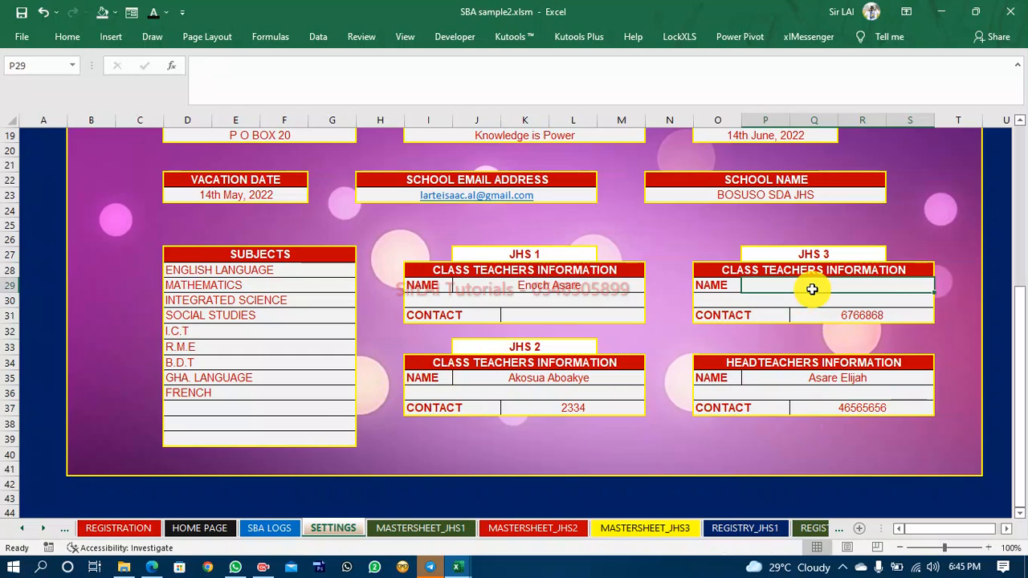
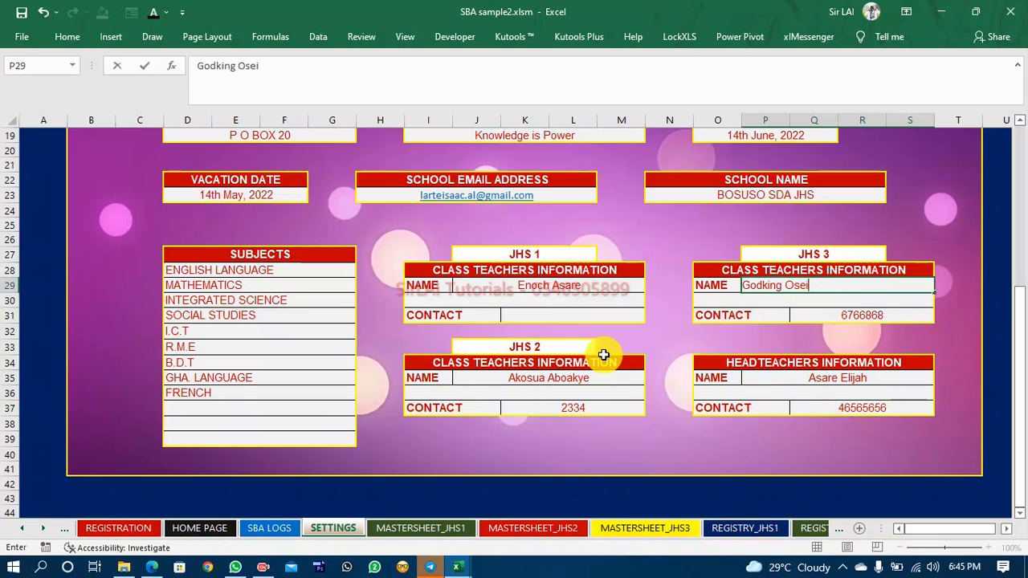
Enter the JHS1 class teacher's contact phone number on SETTINGS.
click(557, 313)
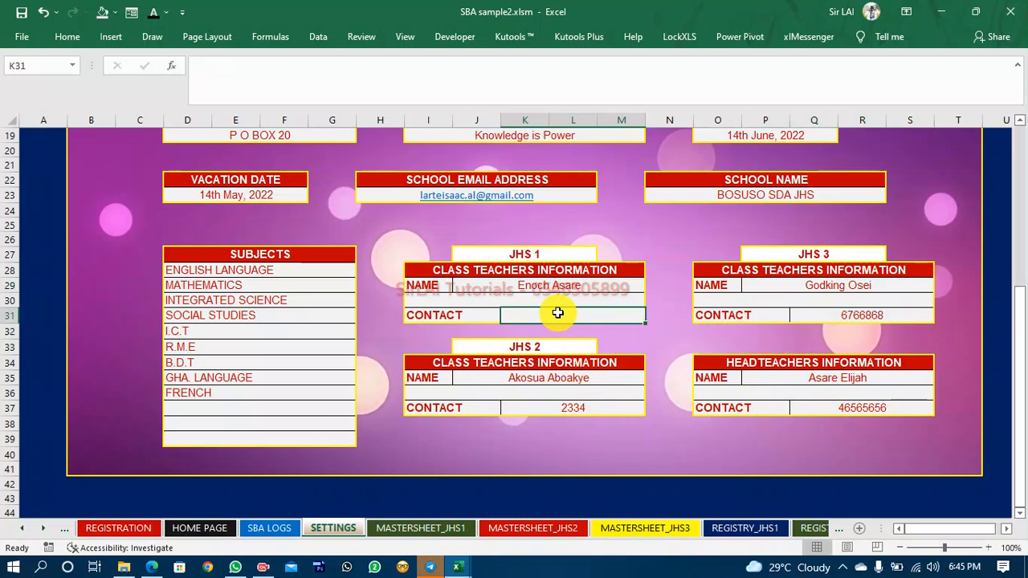
text(988898989)
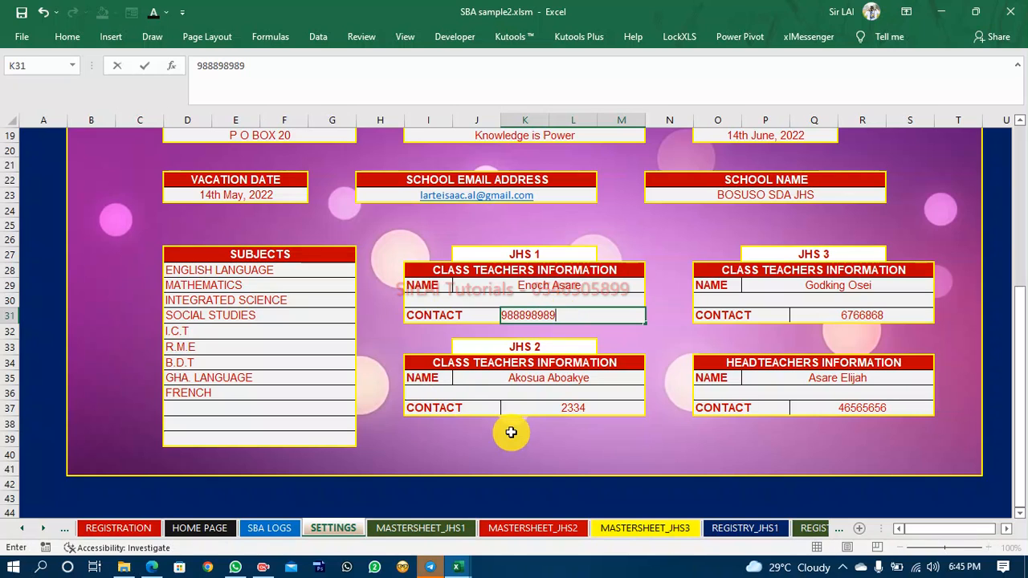
click(515, 438)
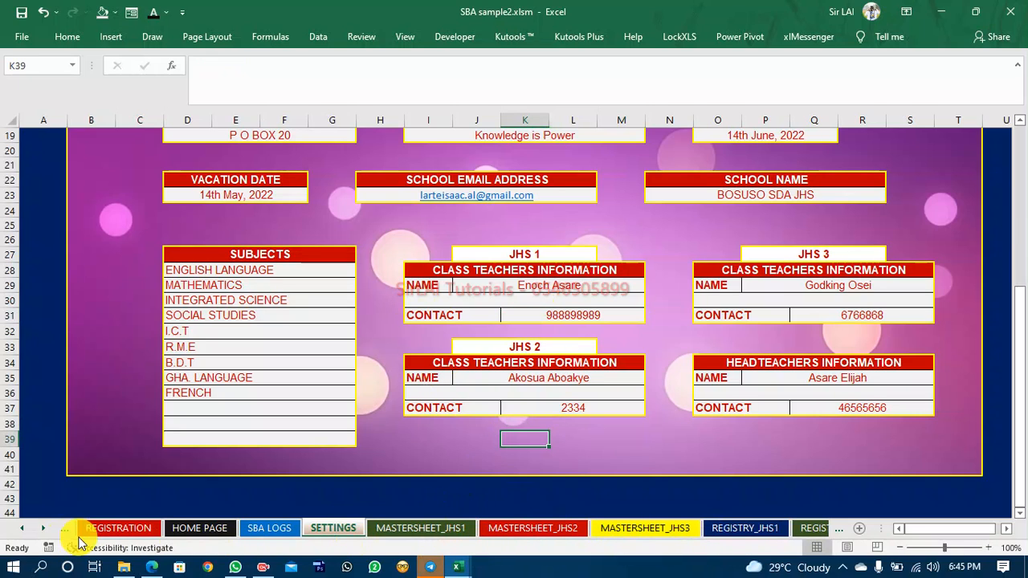
Review the teacher contact cells below the names on the JHS3_REPORT and JHS2_REPORT sheets.
click(44, 530)
click(44, 530)
click(44, 529)
click(44, 530)
click(44, 530)
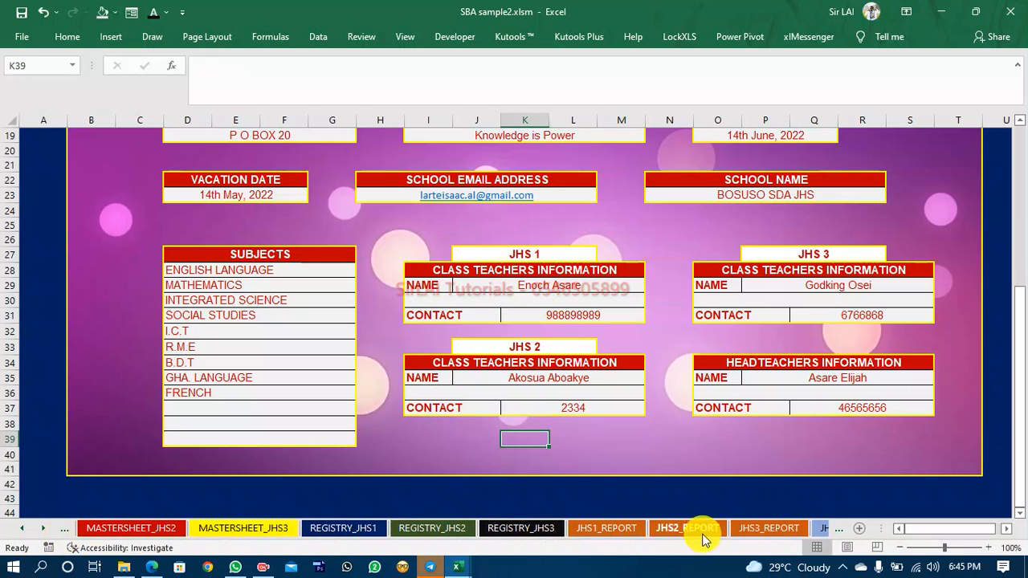
click(749, 532)
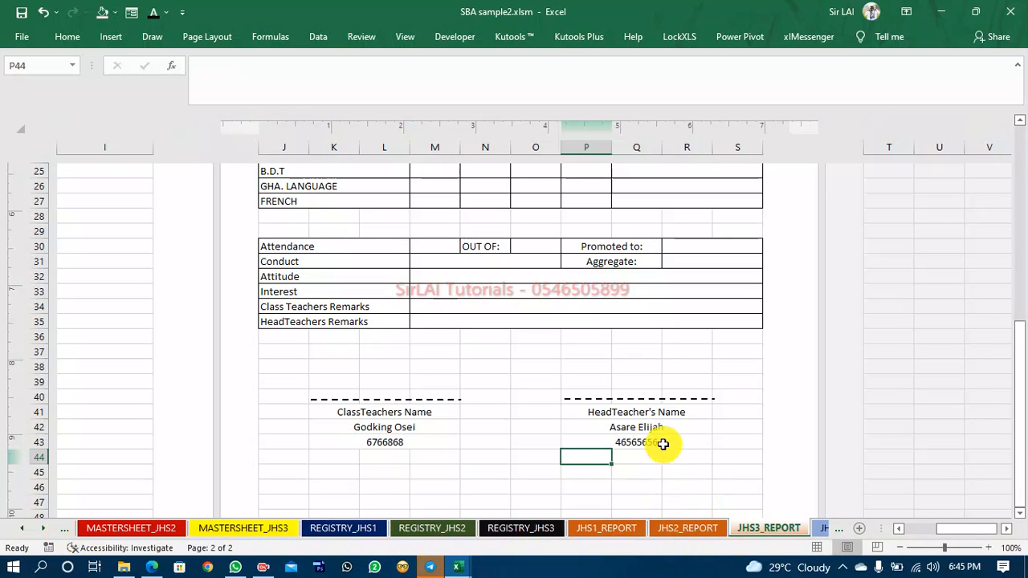
click(688, 528)
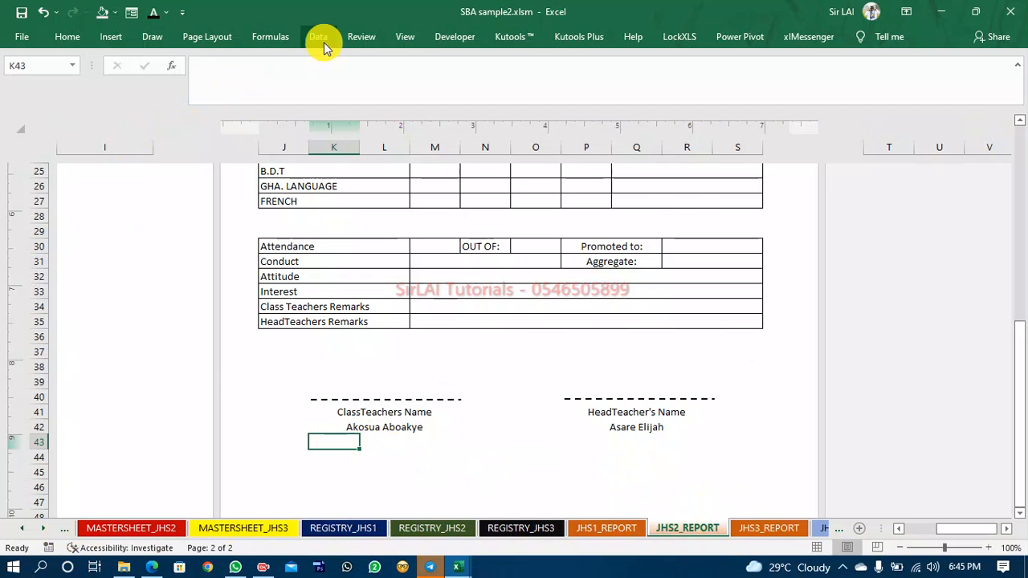
click(408, 36)
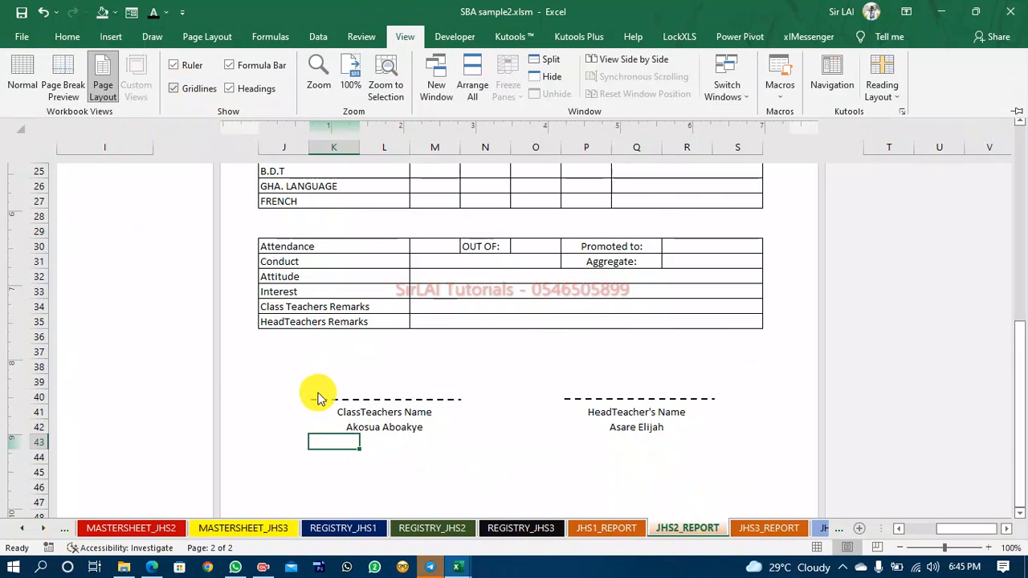
click(346, 440)
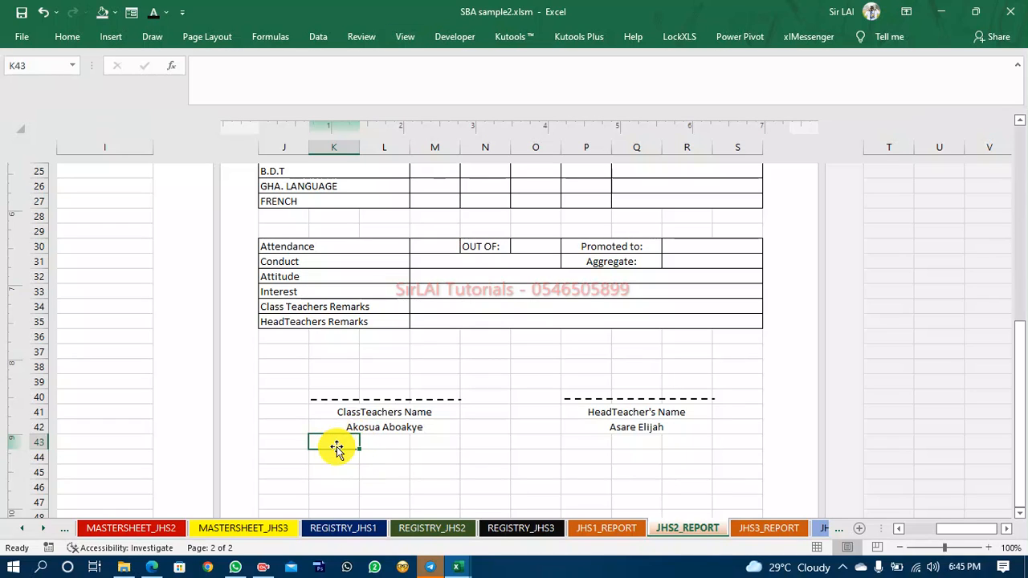
Copy the class teacher name cell's formatting to both contact cells below the names on JHS2_REPORT.
click(361, 429)
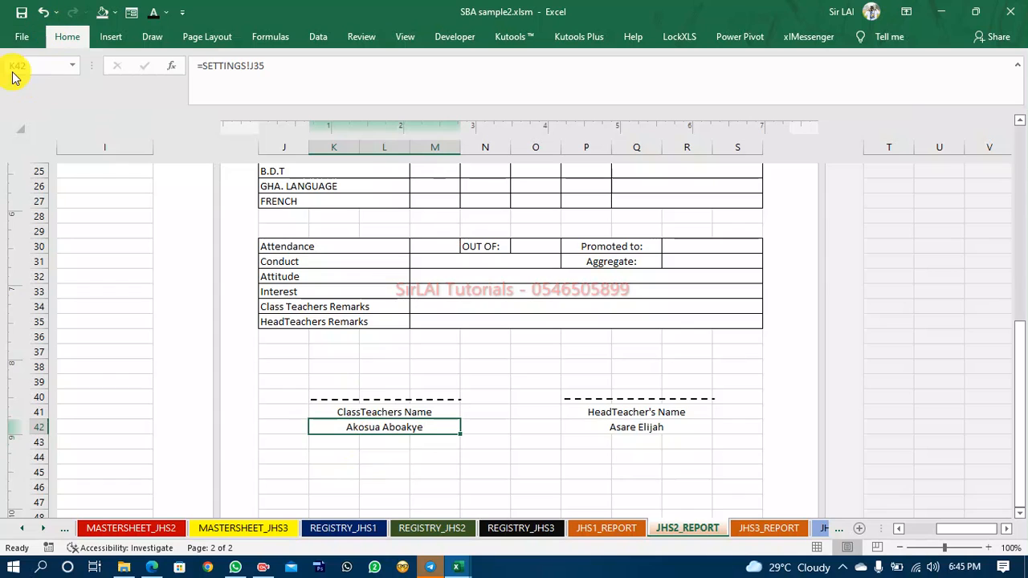
click(44, 95)
click(340, 444)
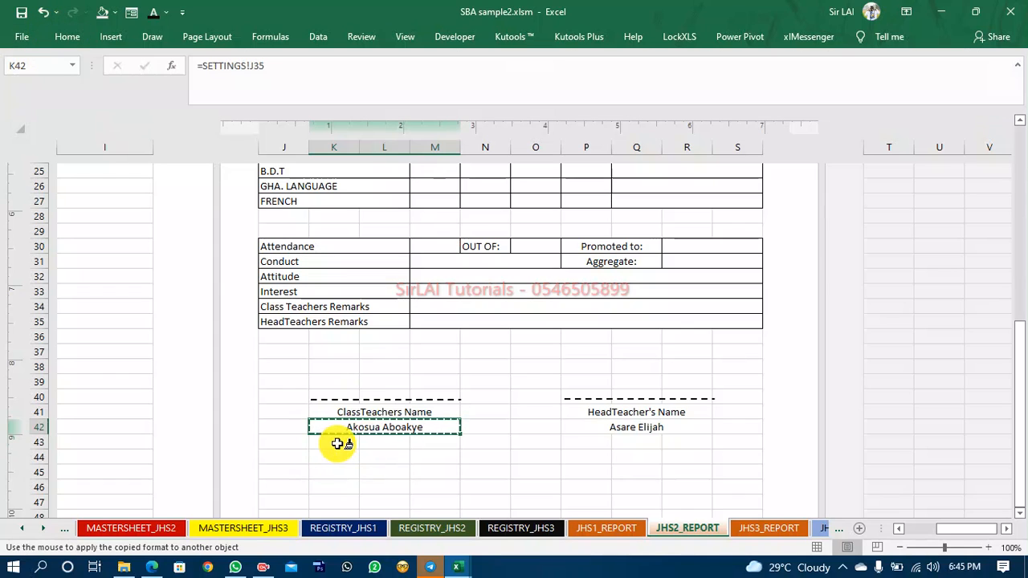
click(67, 37)
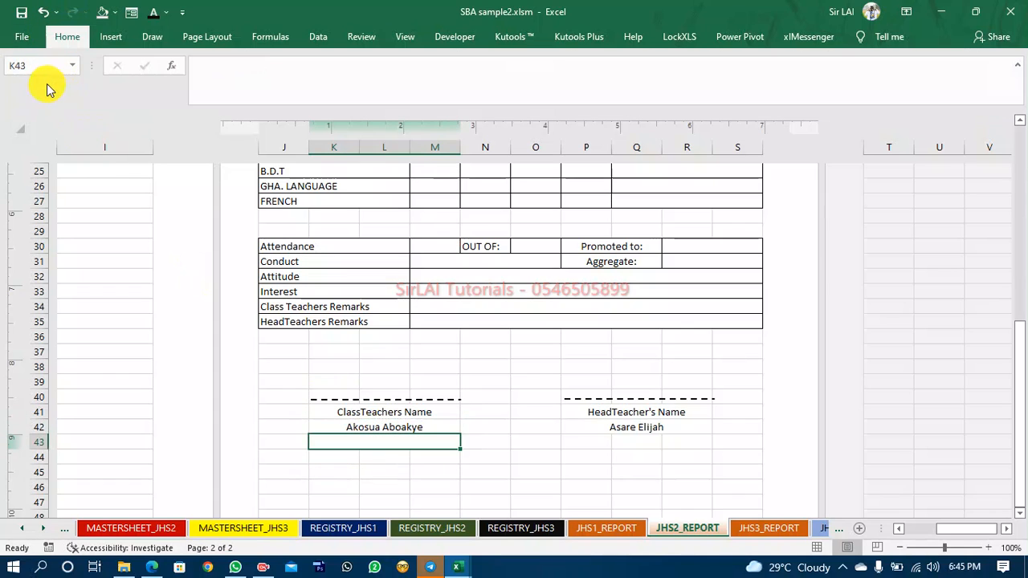
double_click(46, 95)
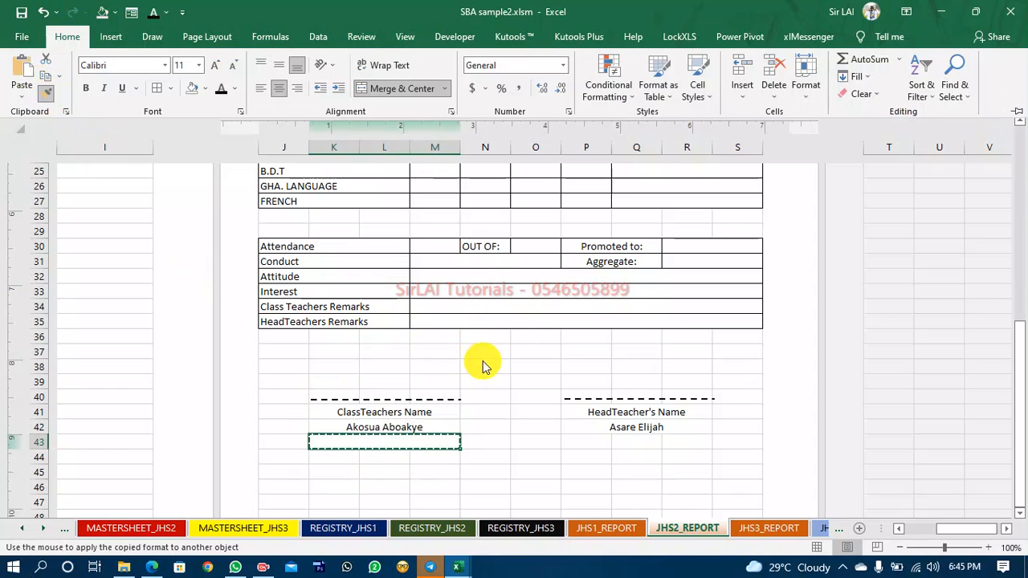
click(586, 440)
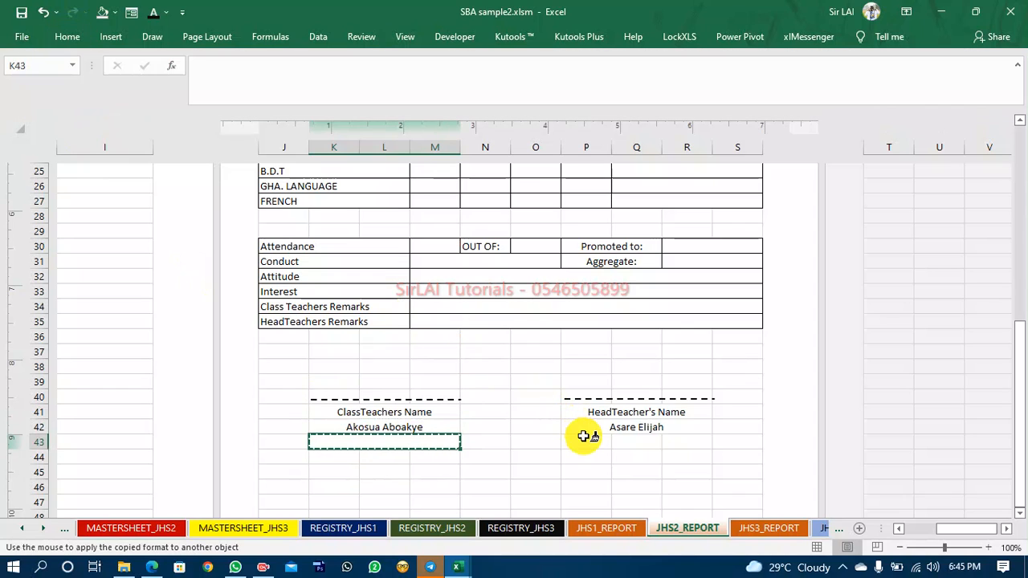
Link the cell below the JHS2 class teacher name to the class teacher contact cell K37 on SETTINGS.
click(372, 447)
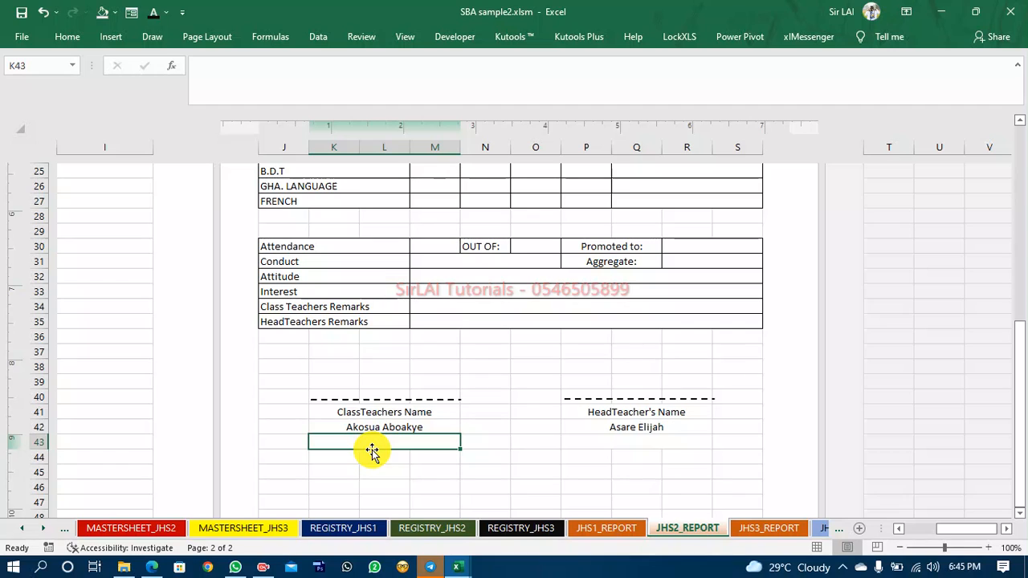
text(=)
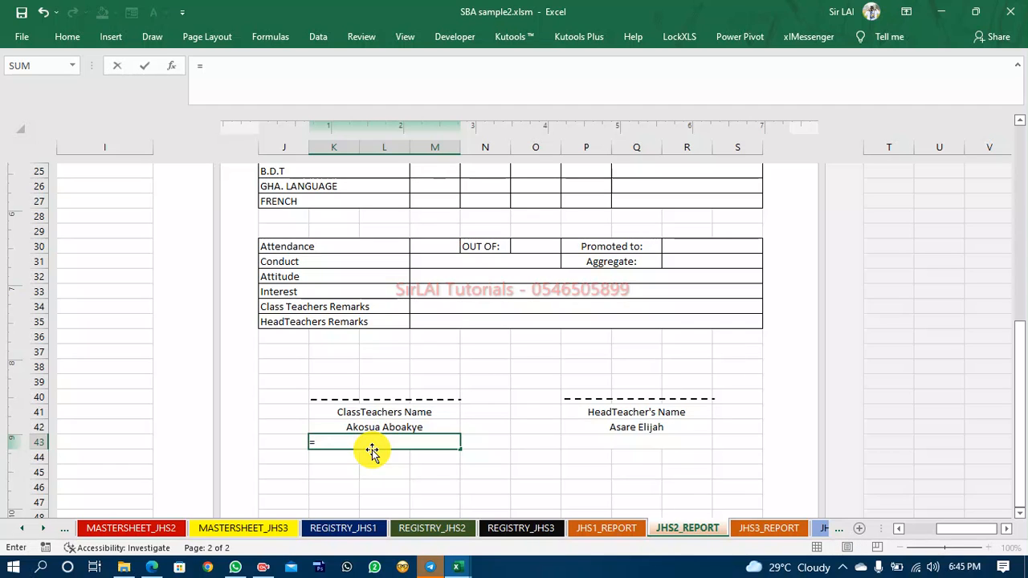
click(20, 529)
click(20, 529)
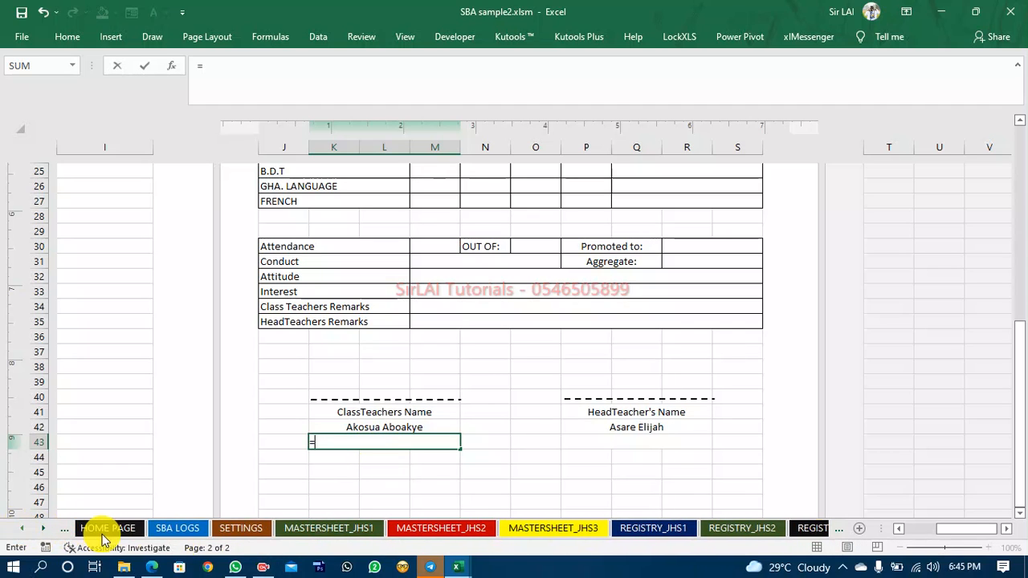
click(234, 534)
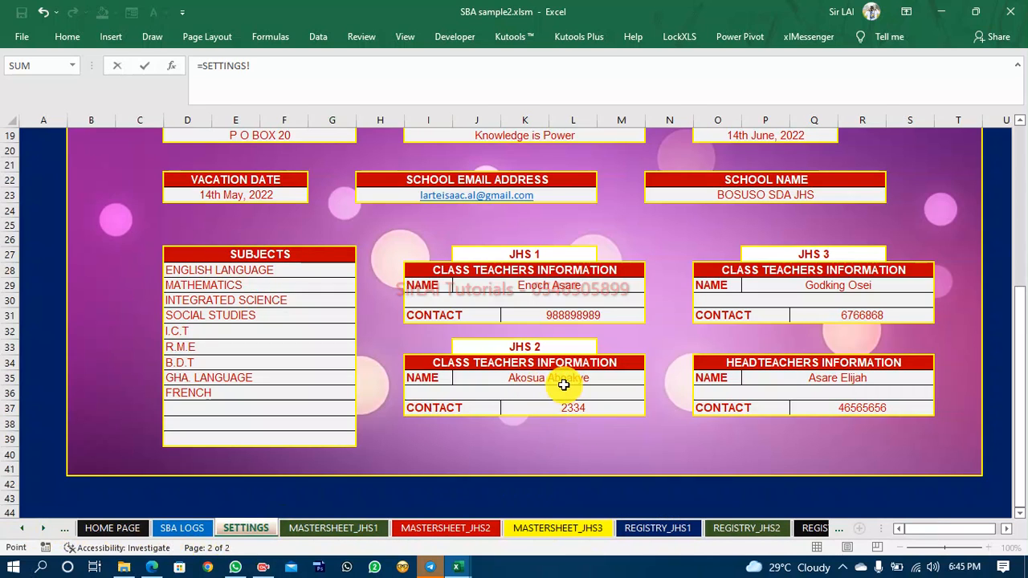
key(Return)
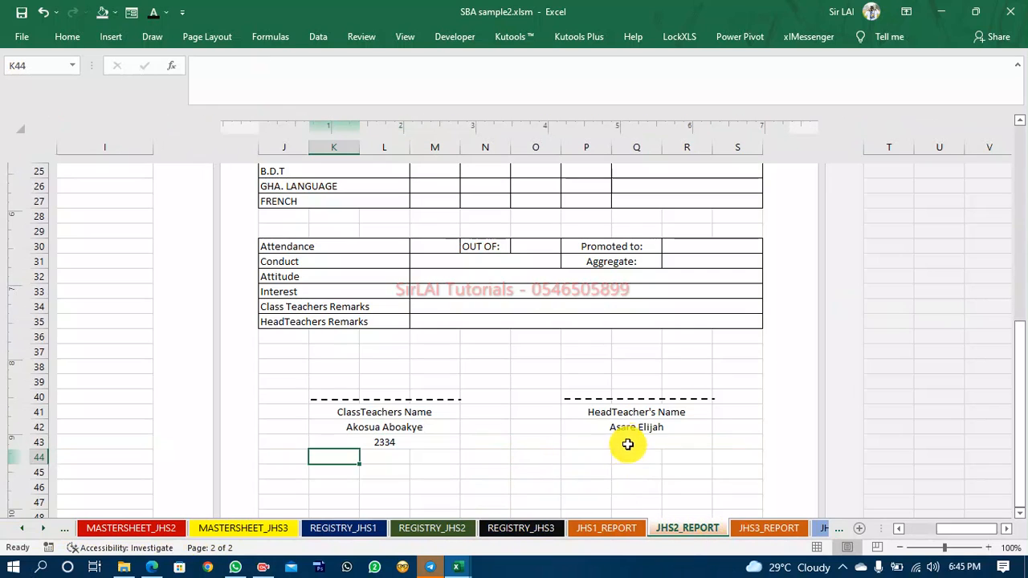
Copy the headteacher contact link from JHS3_REPORT into the cell below the headteacher name on JHS2_REPORT.
key(ctrl+Page_Down)
click(638, 443)
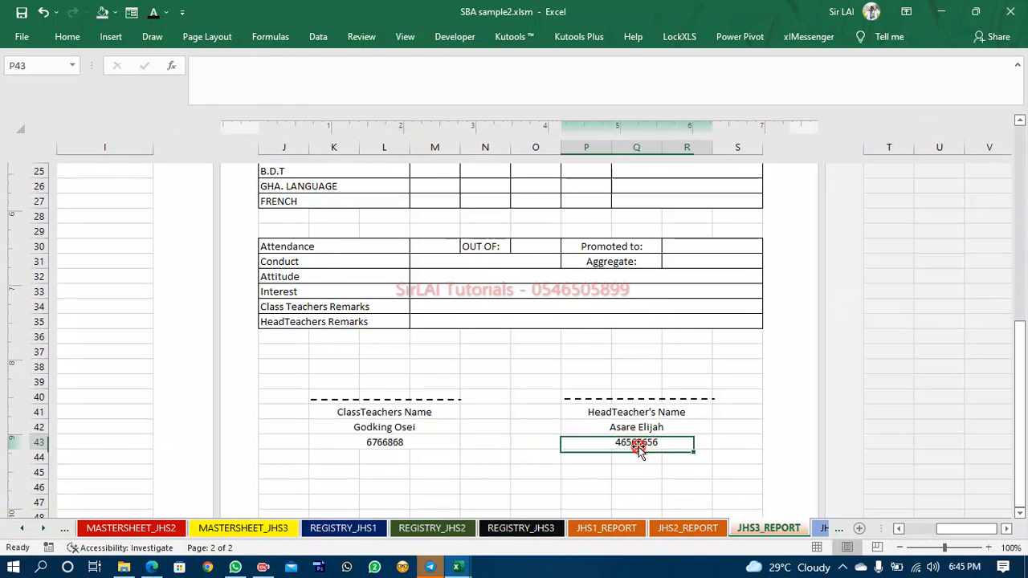
key(ctrl+c)
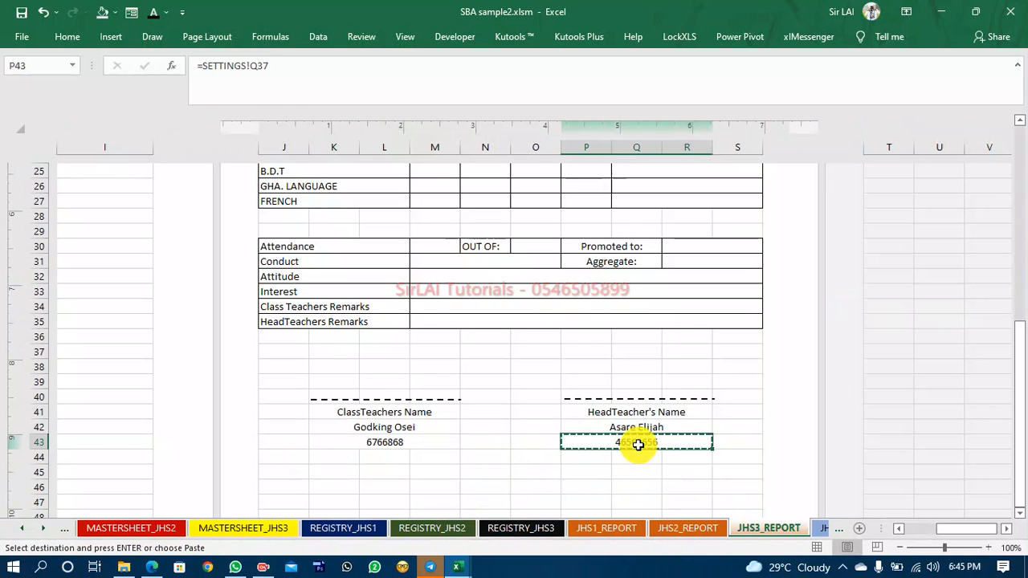
click(689, 528)
click(631, 444)
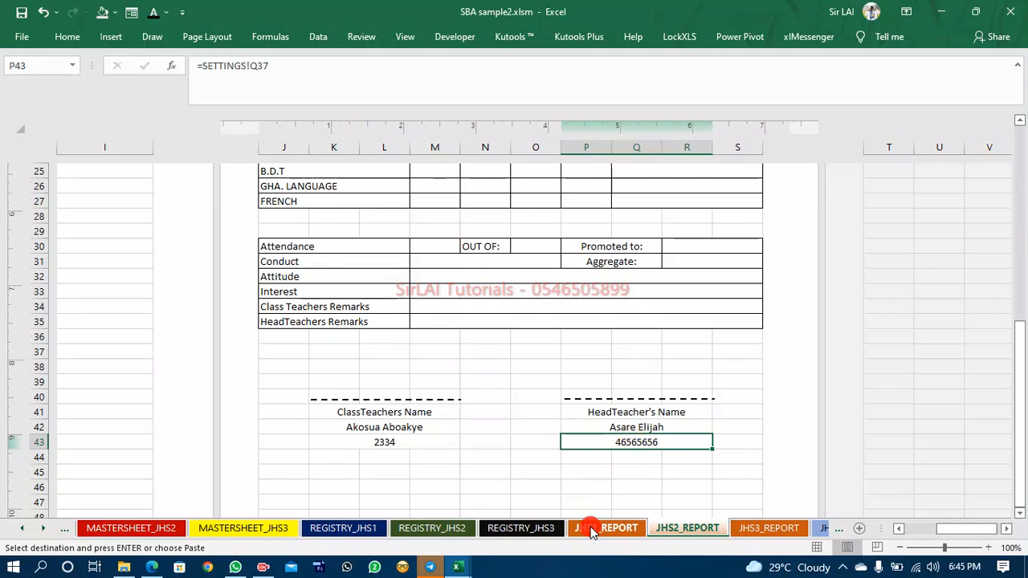
Display the worksheet gridlines on JHS1_REPORT.
key(ctrl+Page_Up)
click(628, 438)
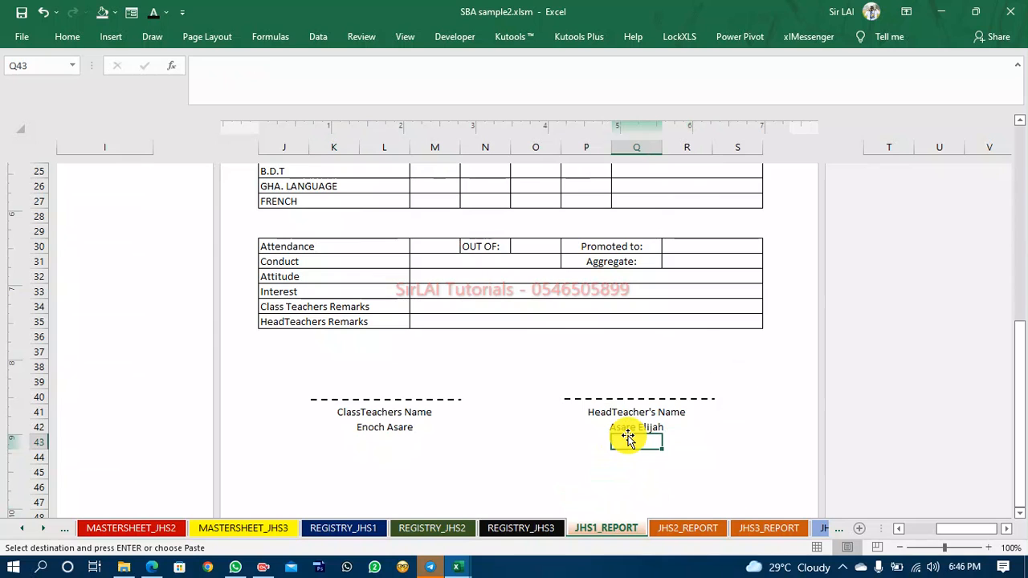
click(405, 38)
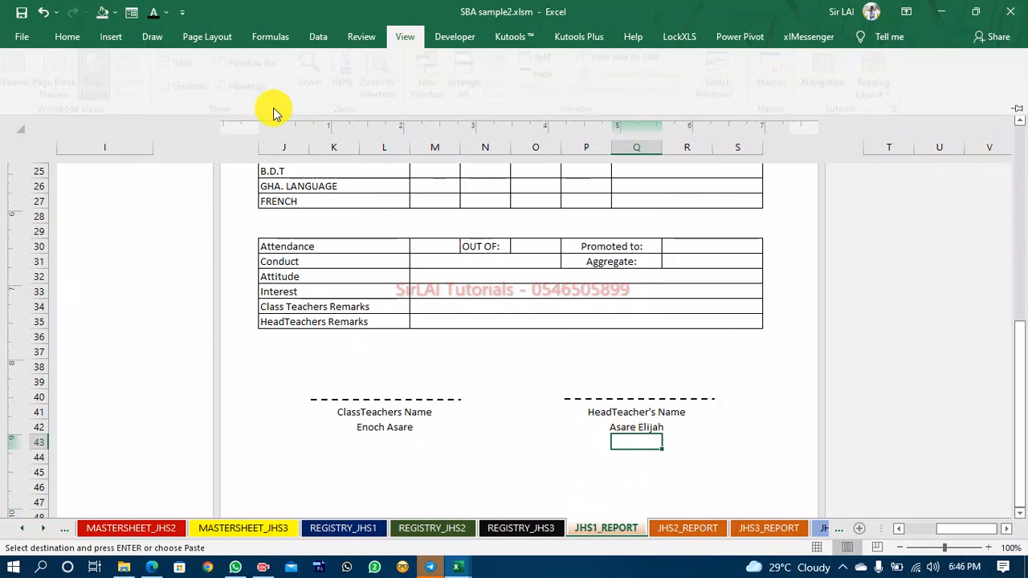
click(174, 88)
Copy the class teacher name cell's formatting to both contact cells below the names on JHS1_REPORT.
click(360, 431)
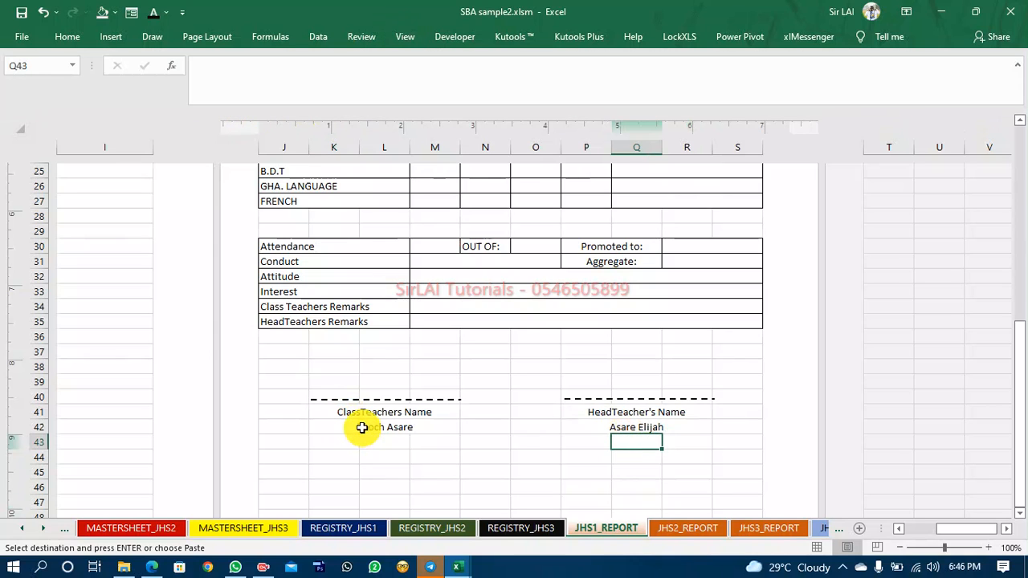
click(361, 427)
click(67, 36)
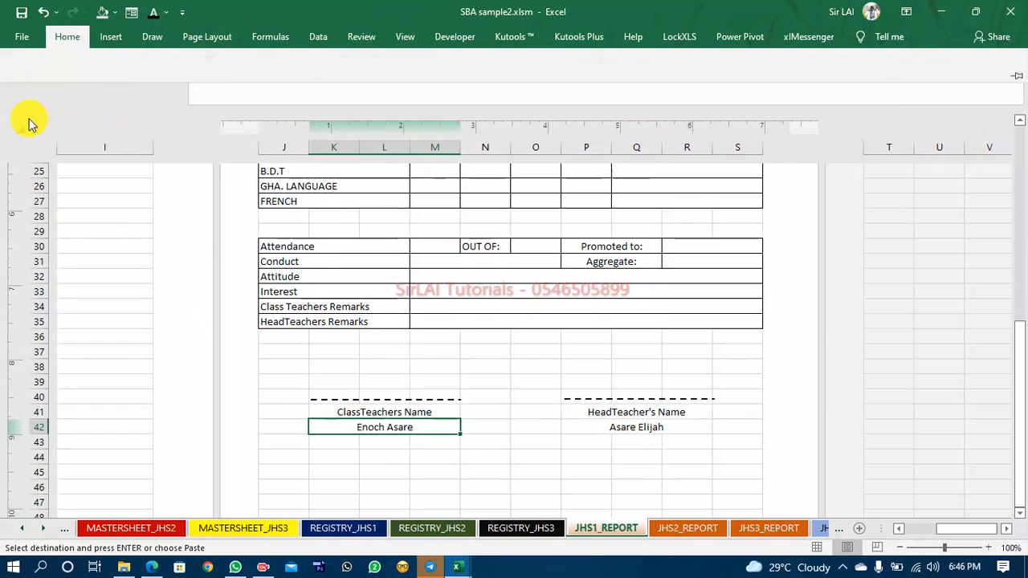
click(333, 431)
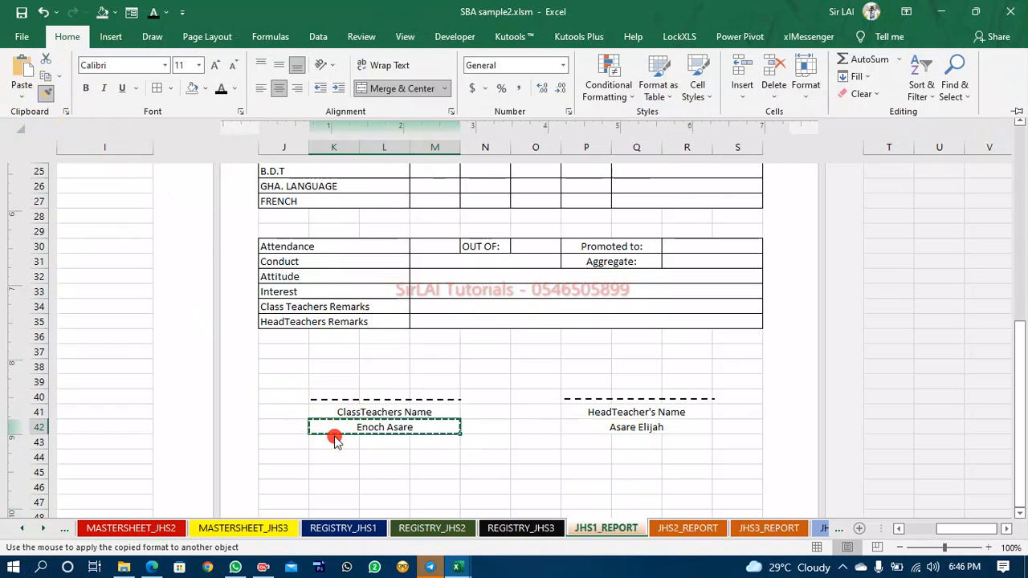
key(Return)
click(67, 36)
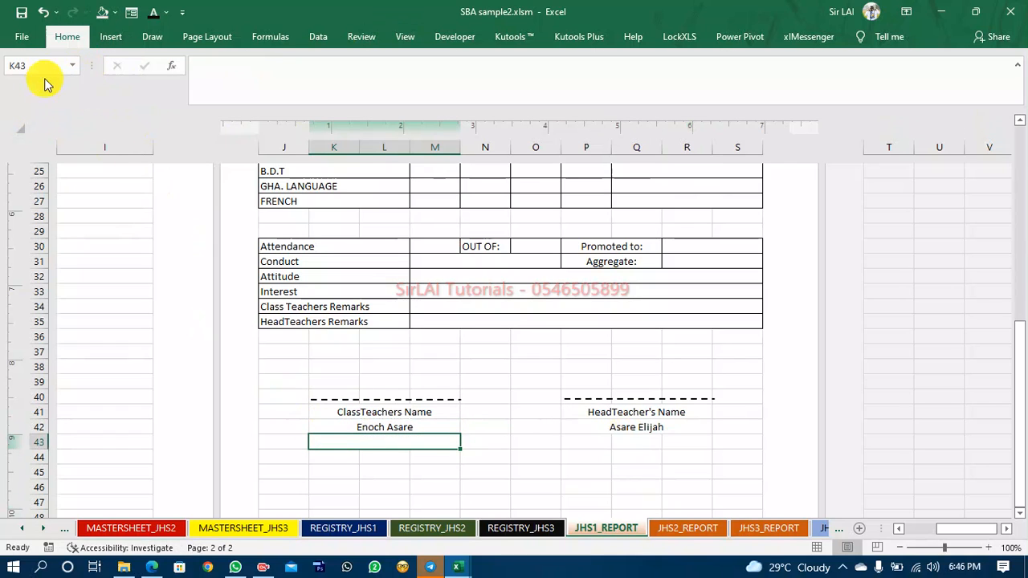
click(45, 95)
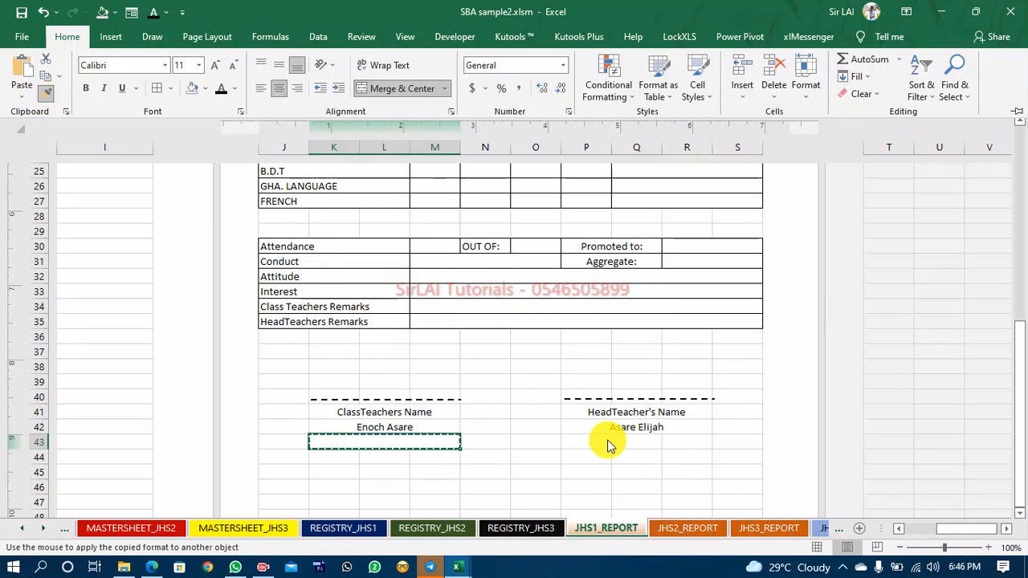
click(608, 443)
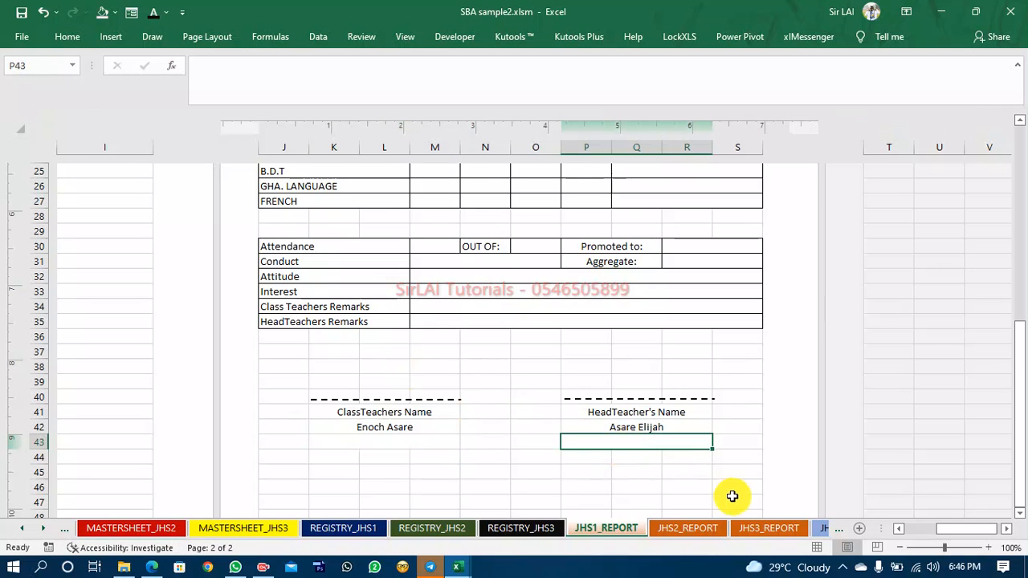
Copy the headteacher contact link from JHS2_REPORT into the cell below the headteacher name on JHS1_REPORT.
click(691, 530)
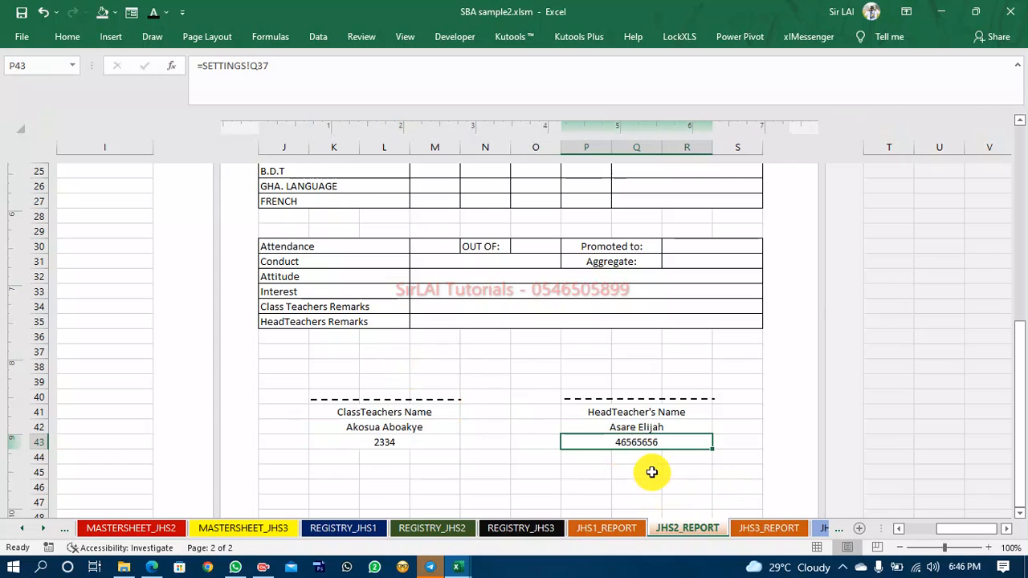
key(ctrl+c)
click(607, 528)
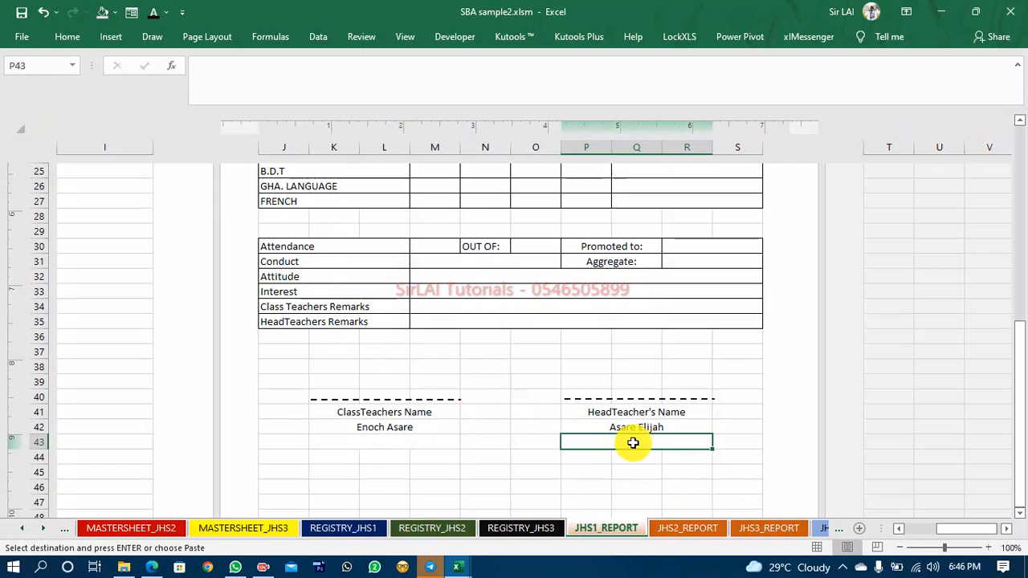
key(ctrl+v)
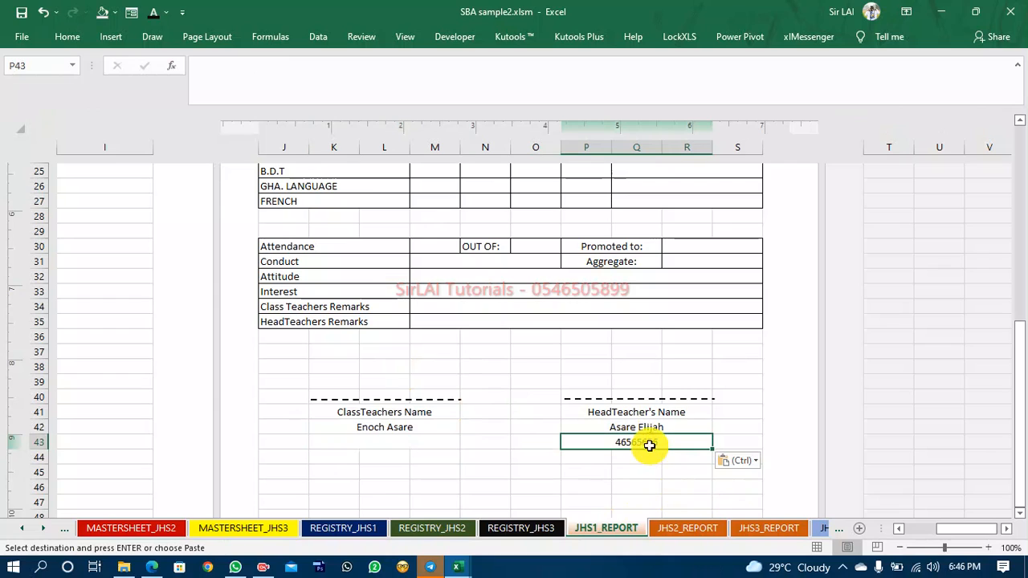
Copy the JHS1 class teacher name link into the cell below it and change its reference to SETTINGS!J31.
click(390, 443)
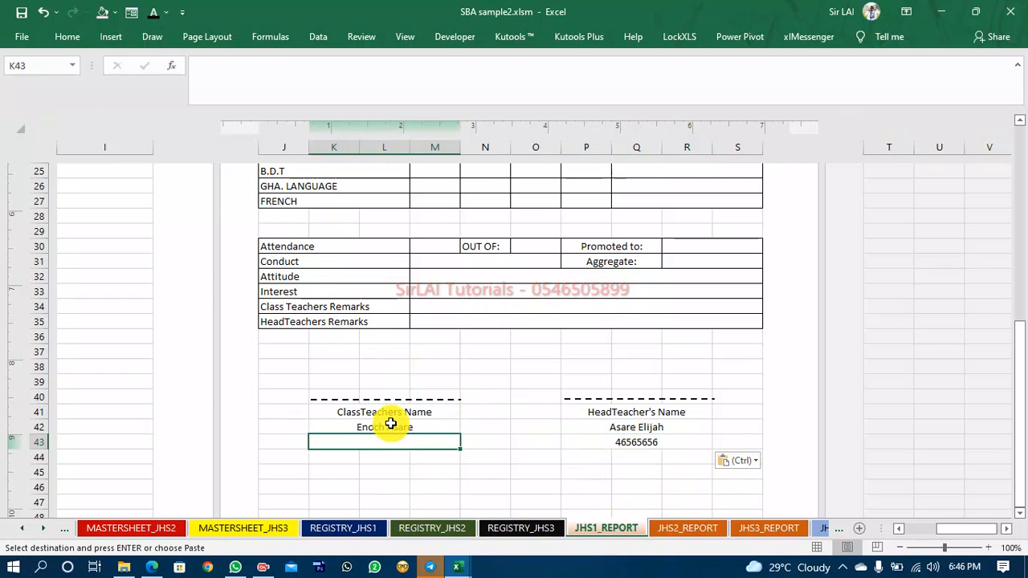
click(391, 425)
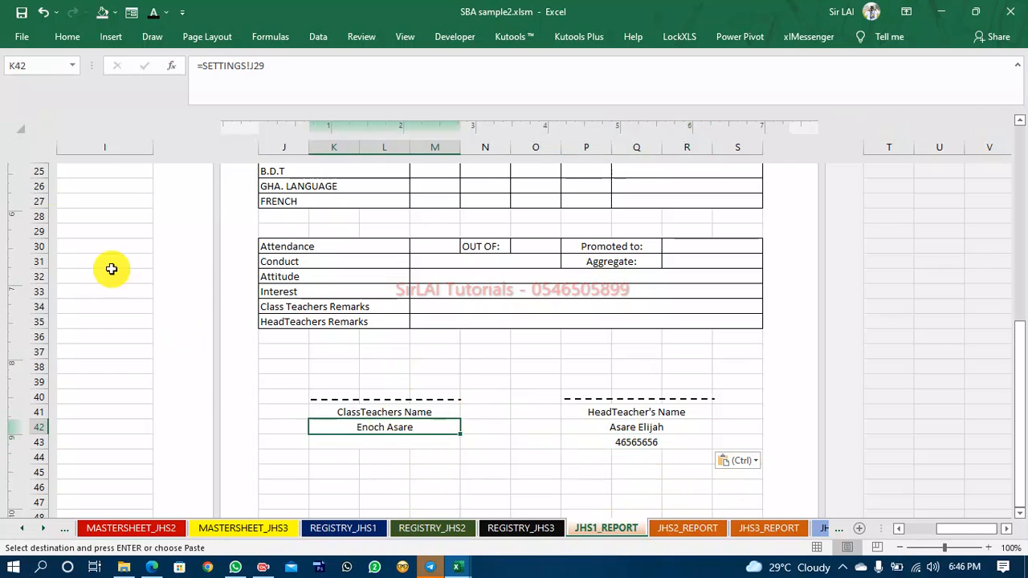
click(391, 446)
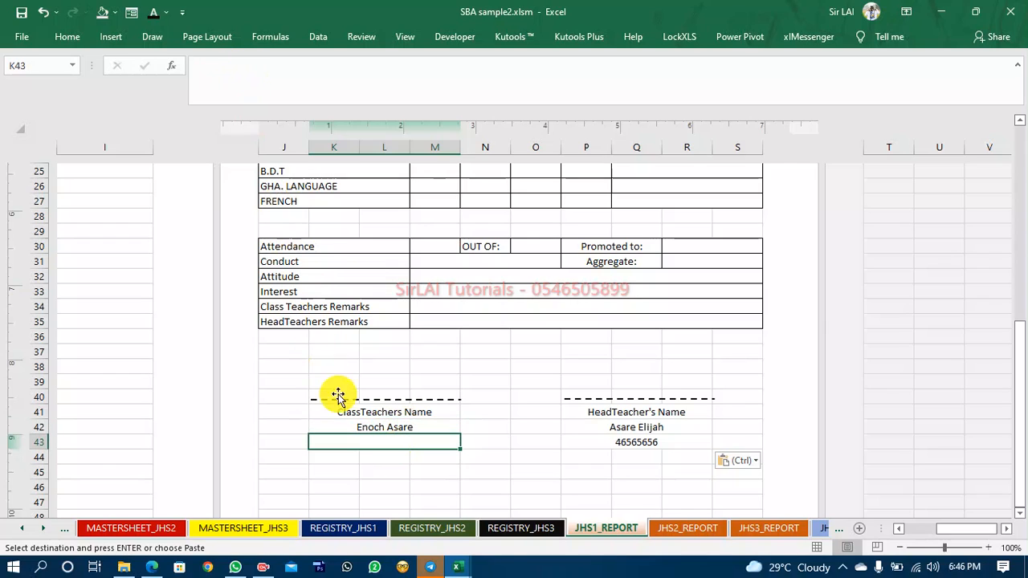
click(351, 424)
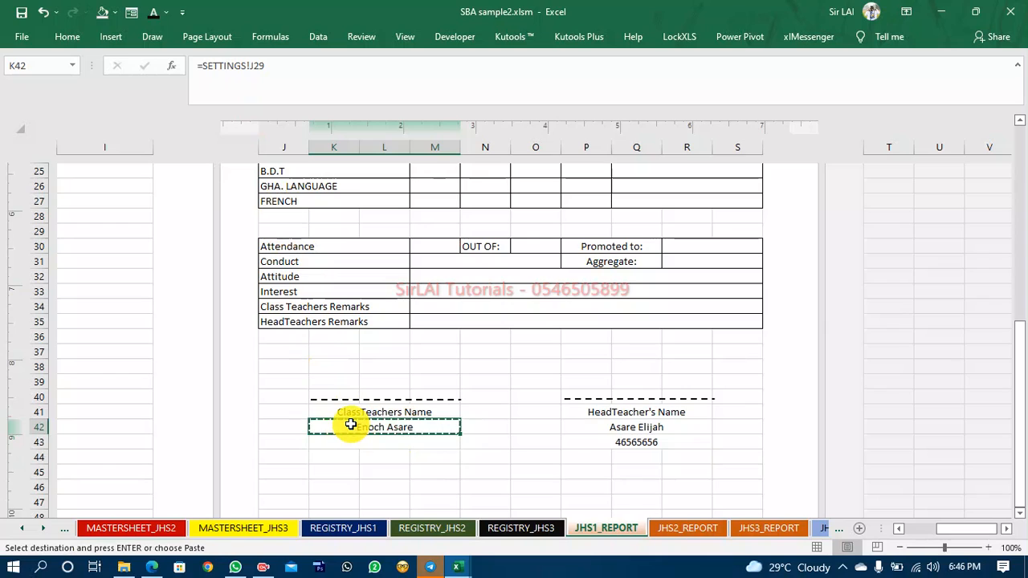
click(339, 439)
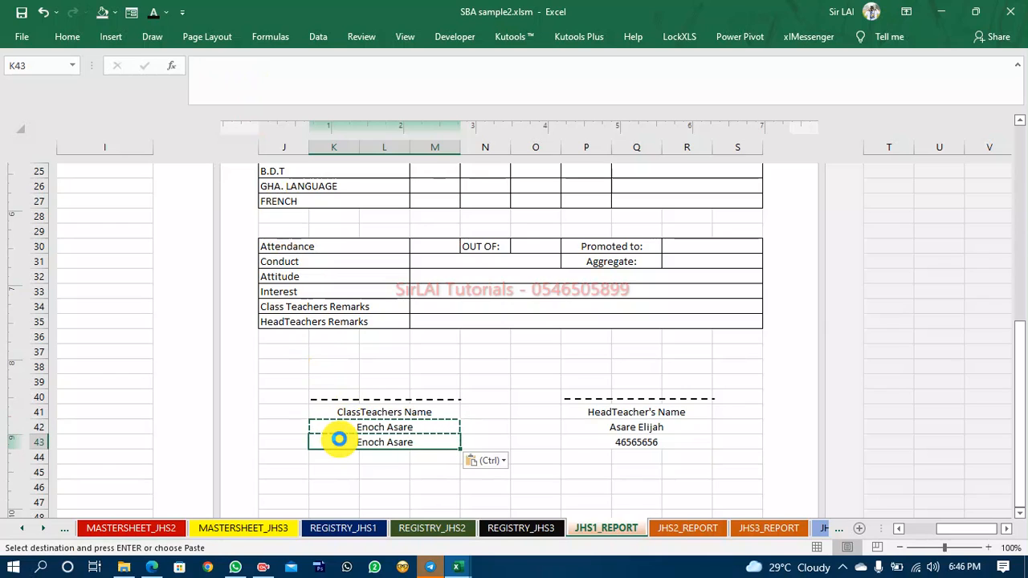
click(275, 68)
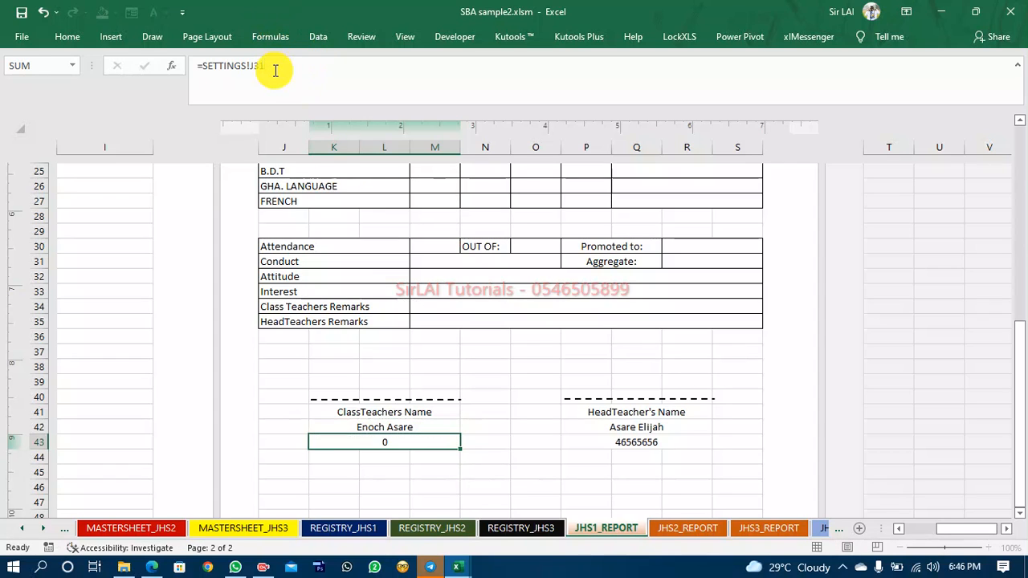
key(Return)
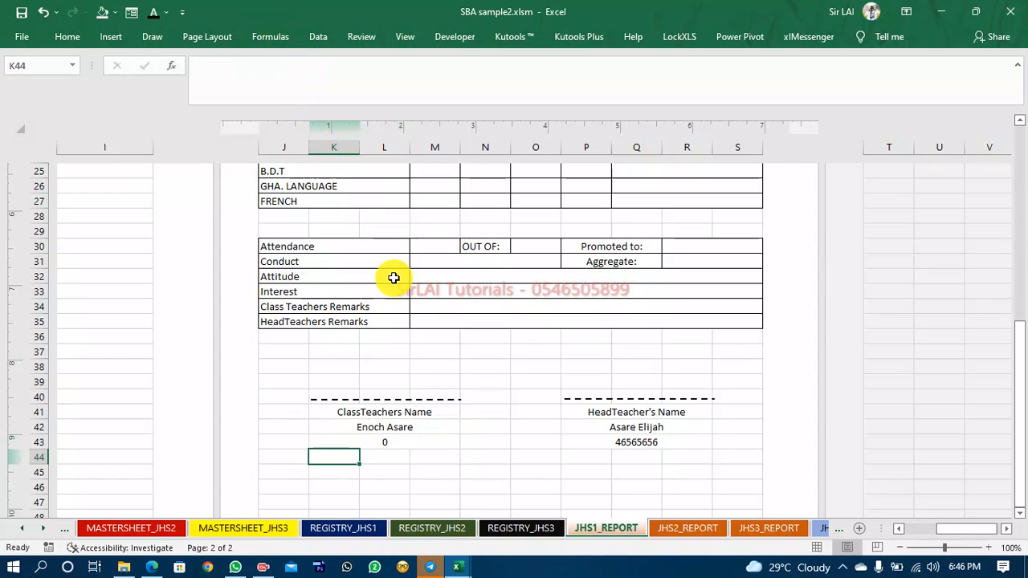
Locate the JHS1 class teacher contact cell on the SETTINGS sheet.
click(27, 532)
click(160, 528)
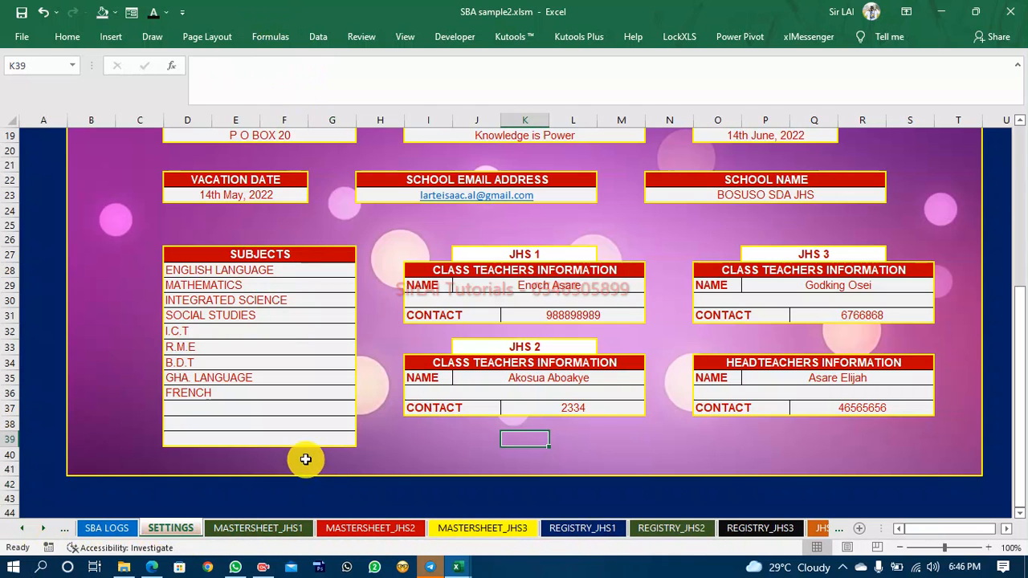
click(556, 314)
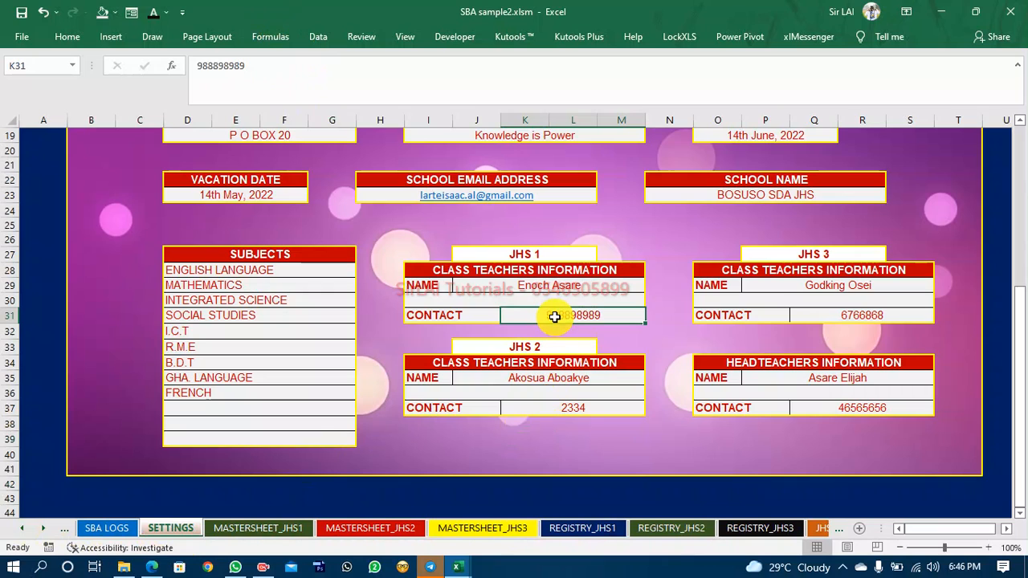
click(472, 315)
click(546, 313)
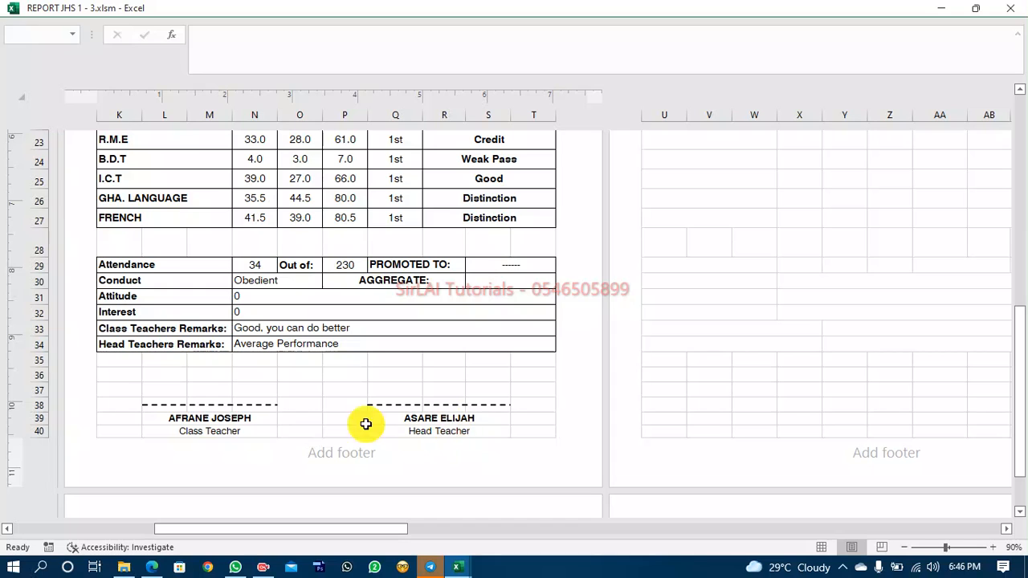
click(462, 567)
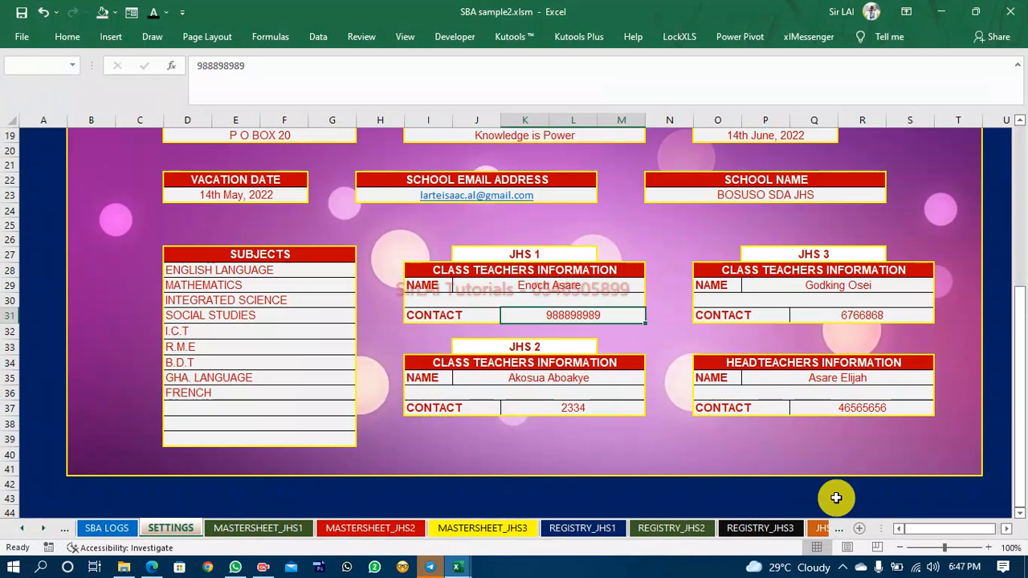
Point the contact cell below the JHS1 class teacher name to SETTINGS cell K31.
click(817, 530)
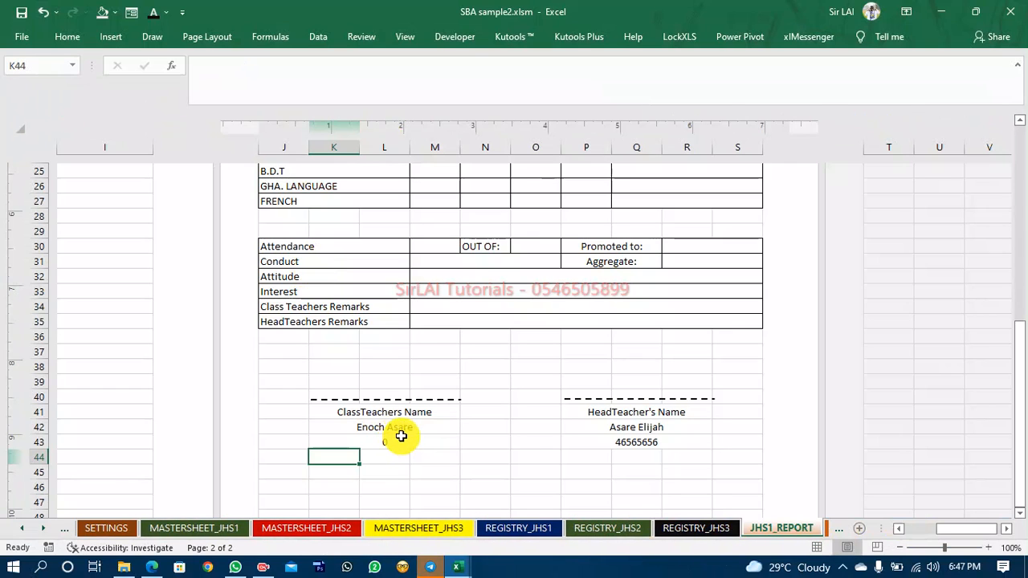
click(401, 436)
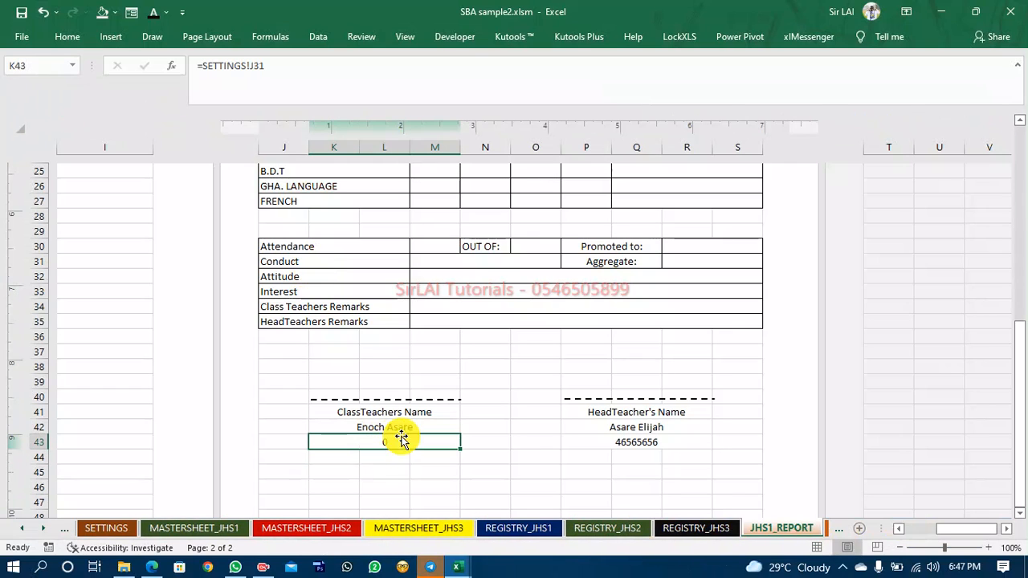
click(256, 66)
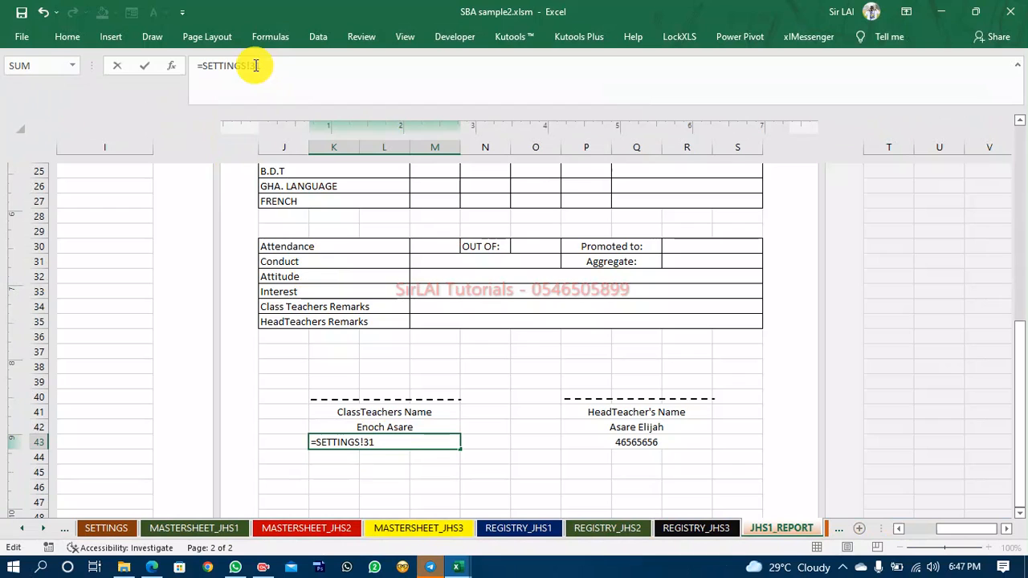
text(K)
key(Return)
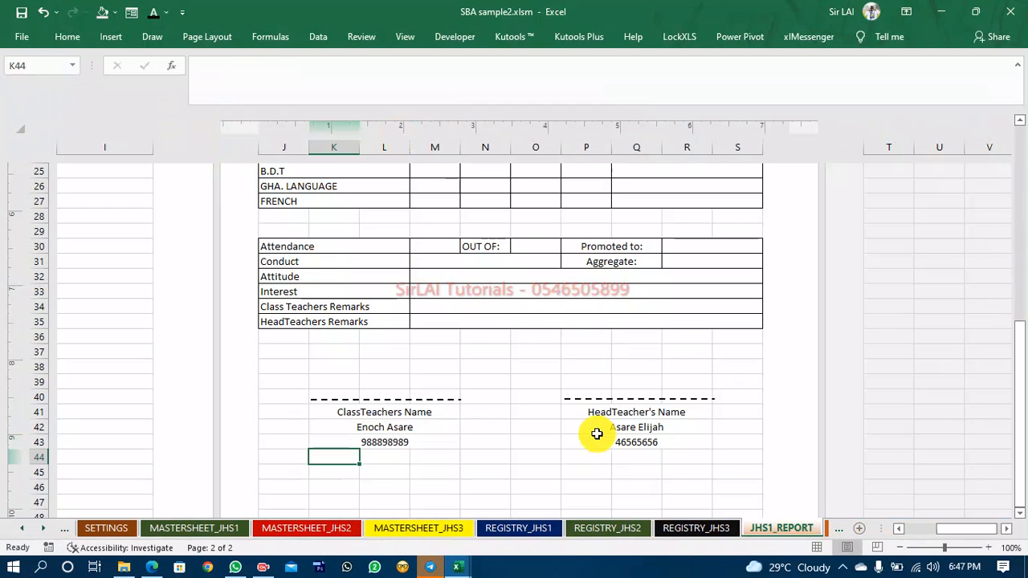
Add an outside border around cells L46 to Q48 below the signature area on JHS1_REPORT.
scroll(616, 435, up, 1)
scroll(616, 435, down, 2)
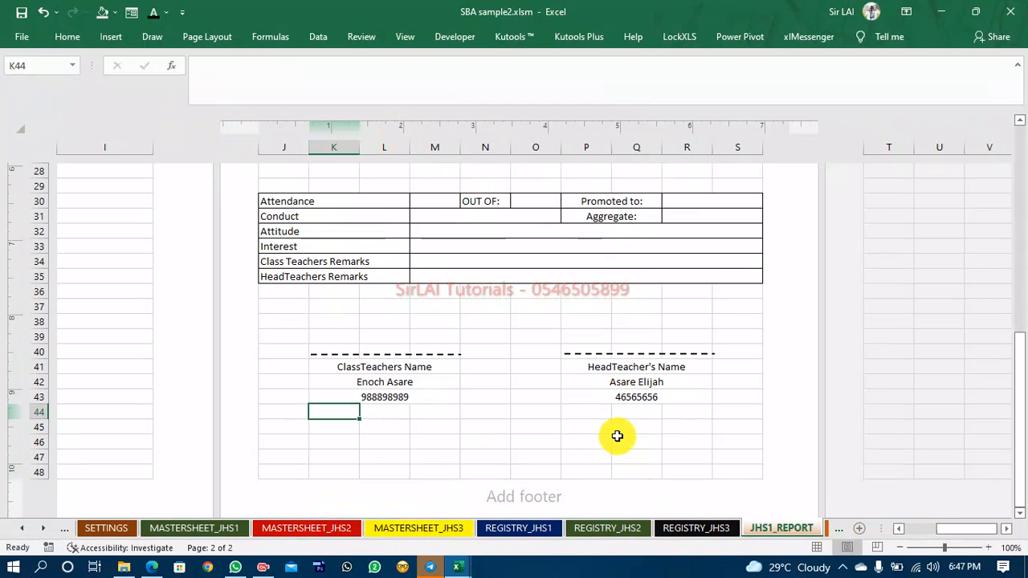
drag(364, 440, 654, 476)
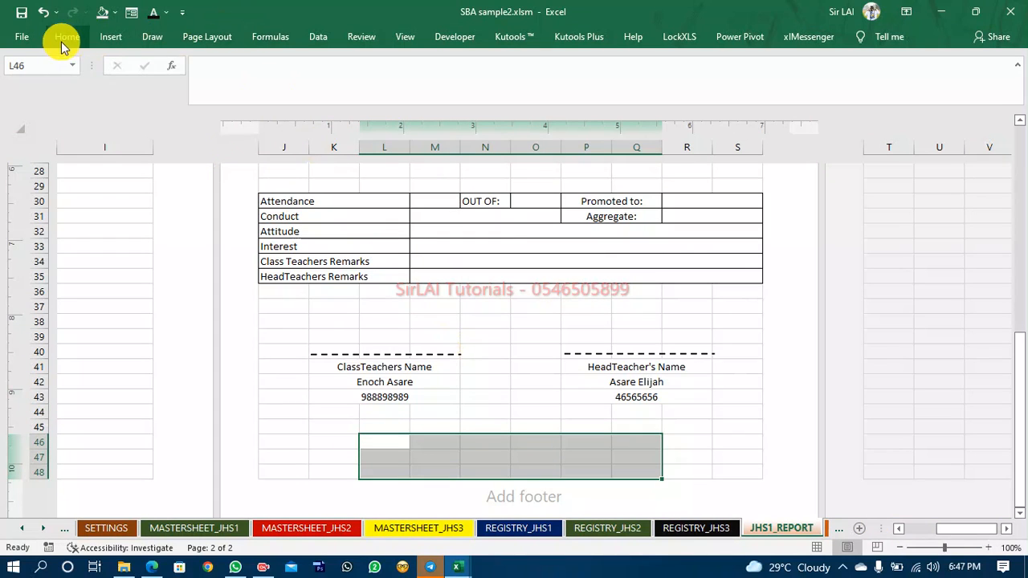
click(402, 89)
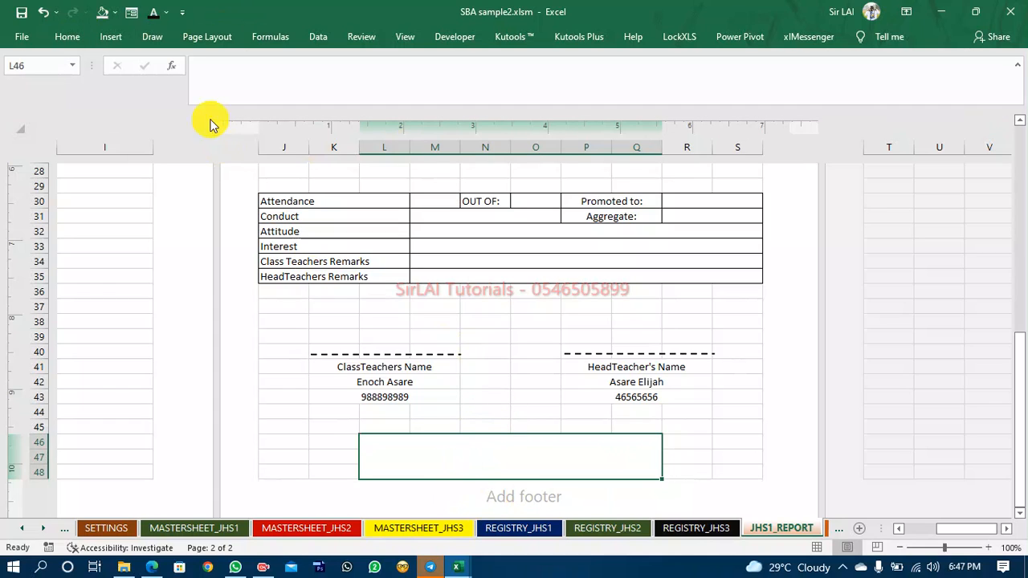
click(69, 38)
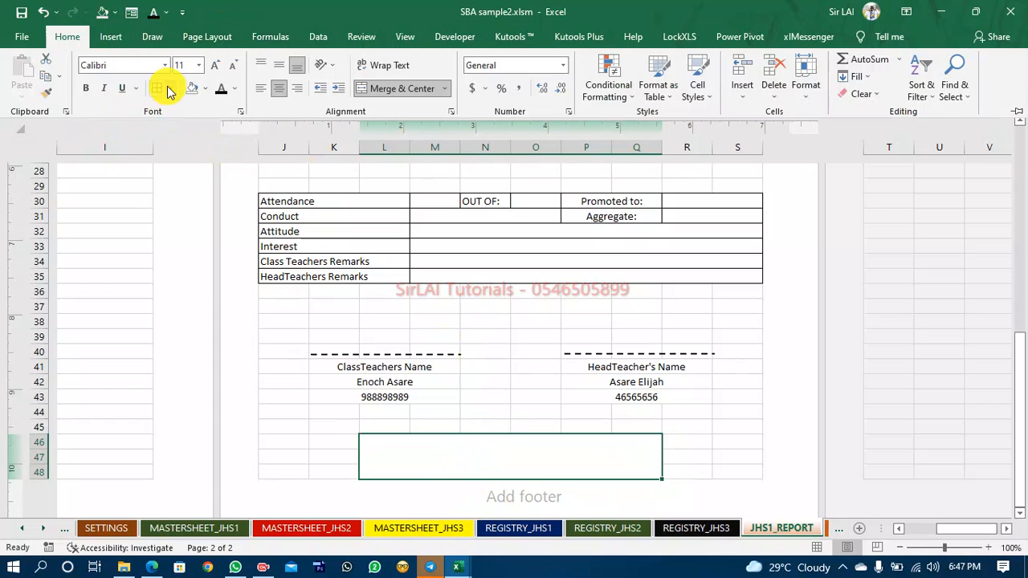
click(170, 88)
click(161, 237)
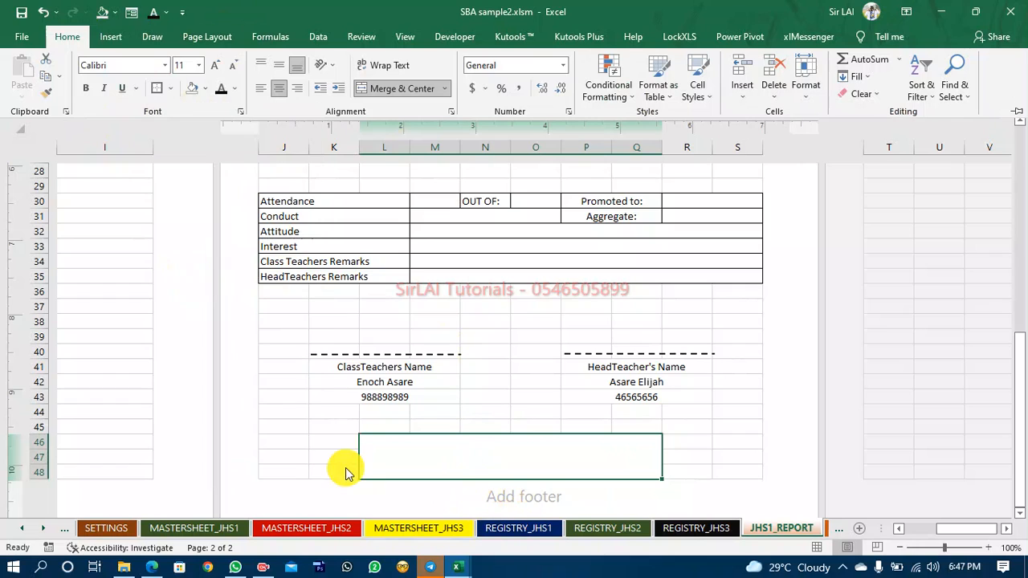
click(504, 427)
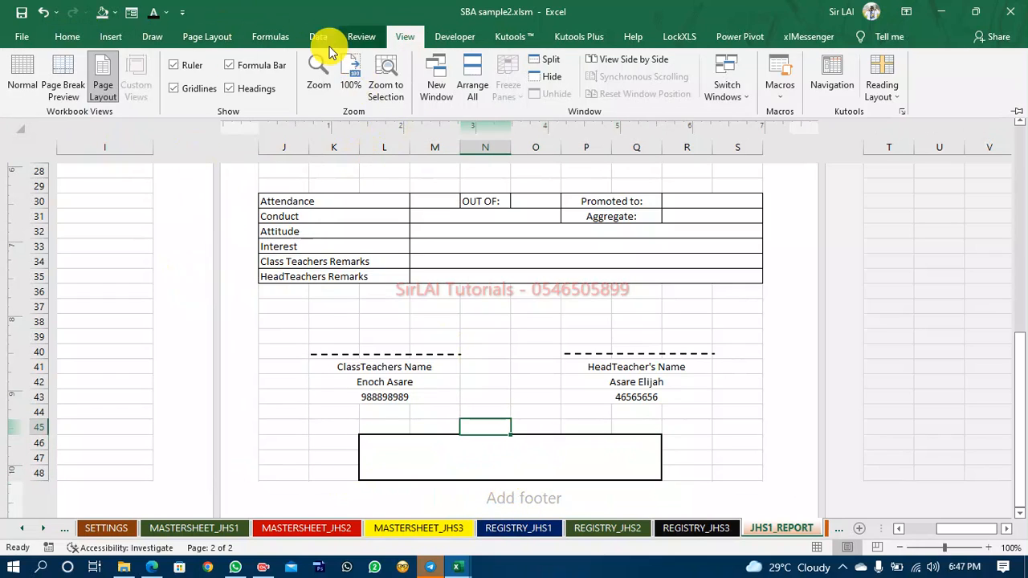
Hide the ruler, headings and formula bar, and collapse the ribbon for a clean report view.
click(175, 68)
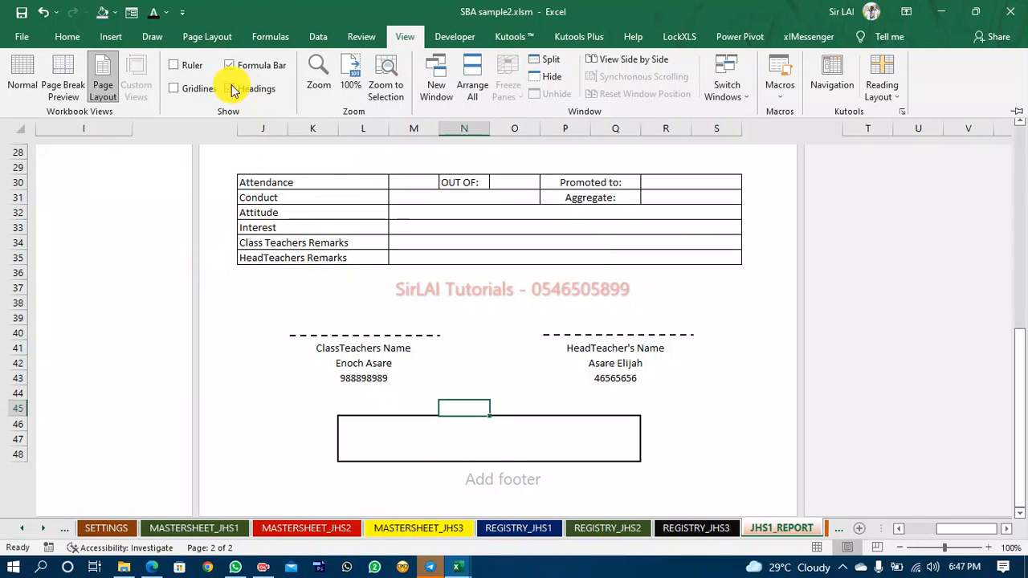
click(231, 90)
click(229, 65)
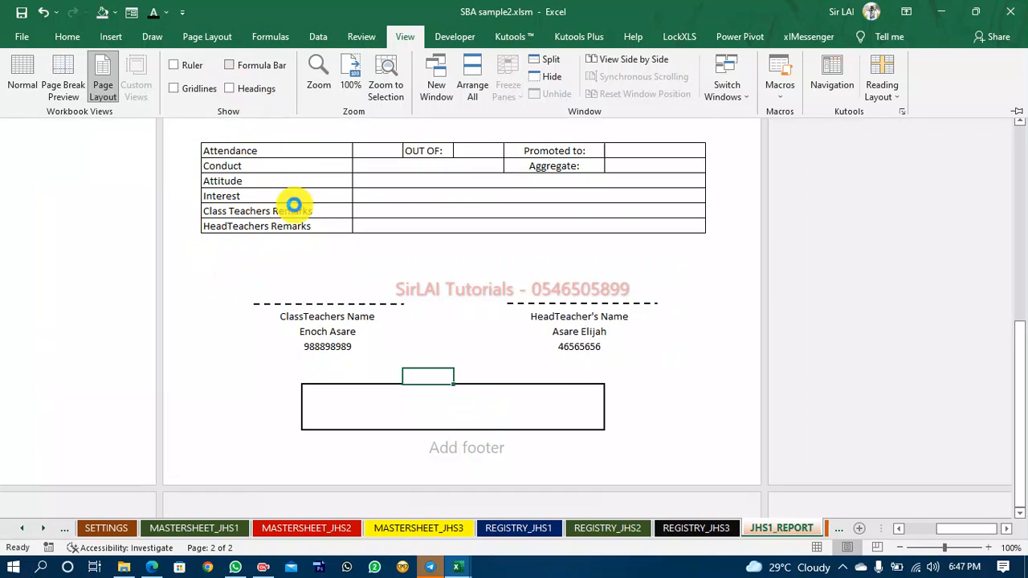
scroll(294, 206, down, 2)
key(ctrl+F1)
scroll(541, 299, up, 5)
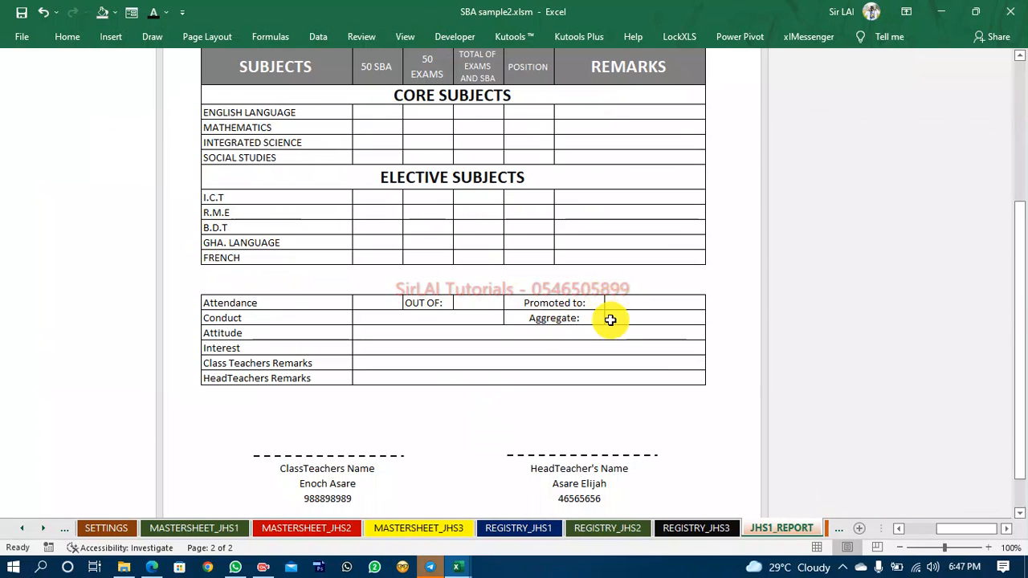
Review the JHS1 report page layout from the header down to the remarks section.
click(597, 411)
scroll(597, 403, down, 4)
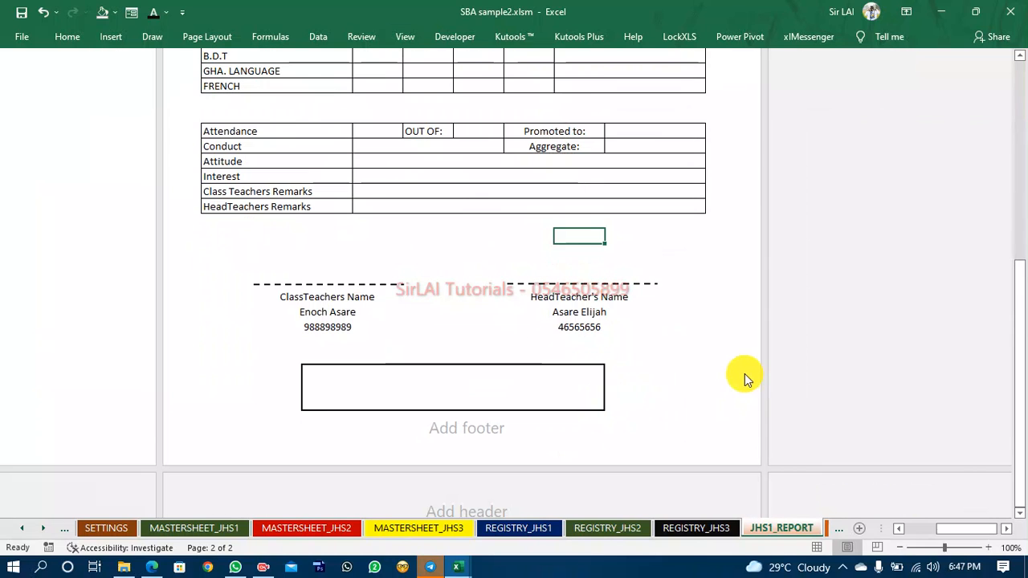
scroll(725, 365, up, 6)
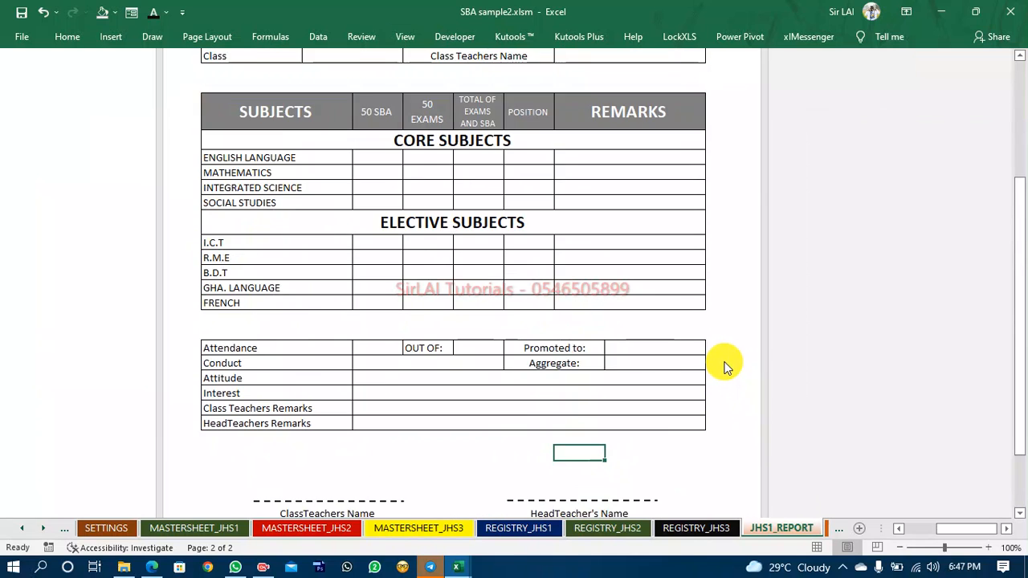
scroll(726, 365, up, 5)
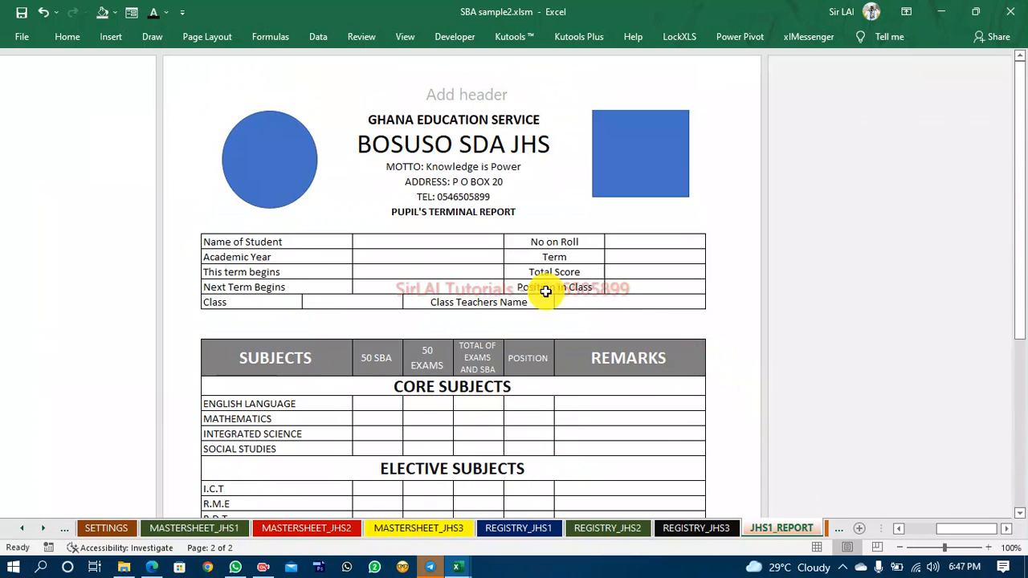
scroll(551, 293, down, 5)
scroll(554, 322, down, 1)
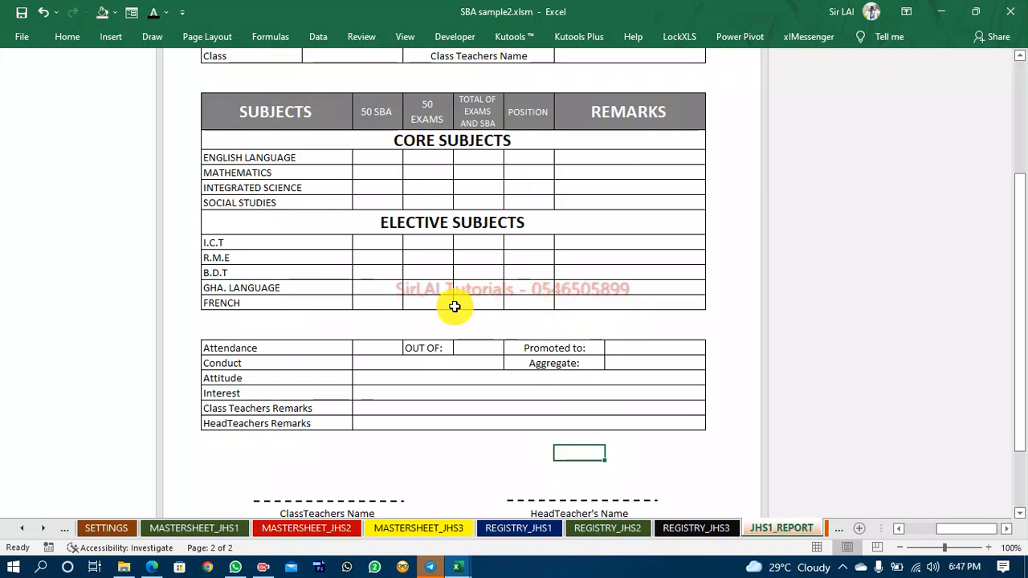
scroll(467, 401, up, 1)
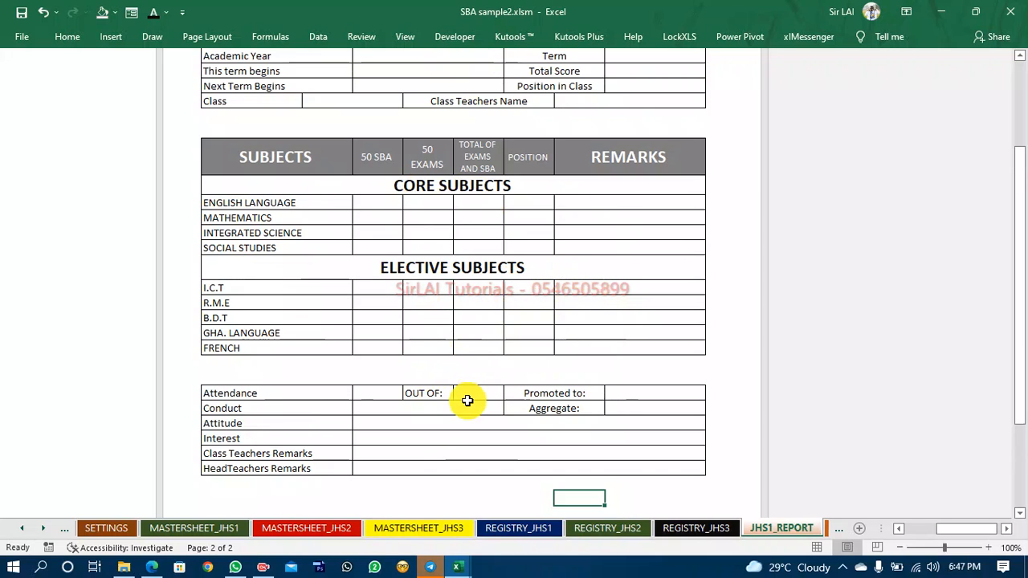
scroll(543, 416, up, 4)
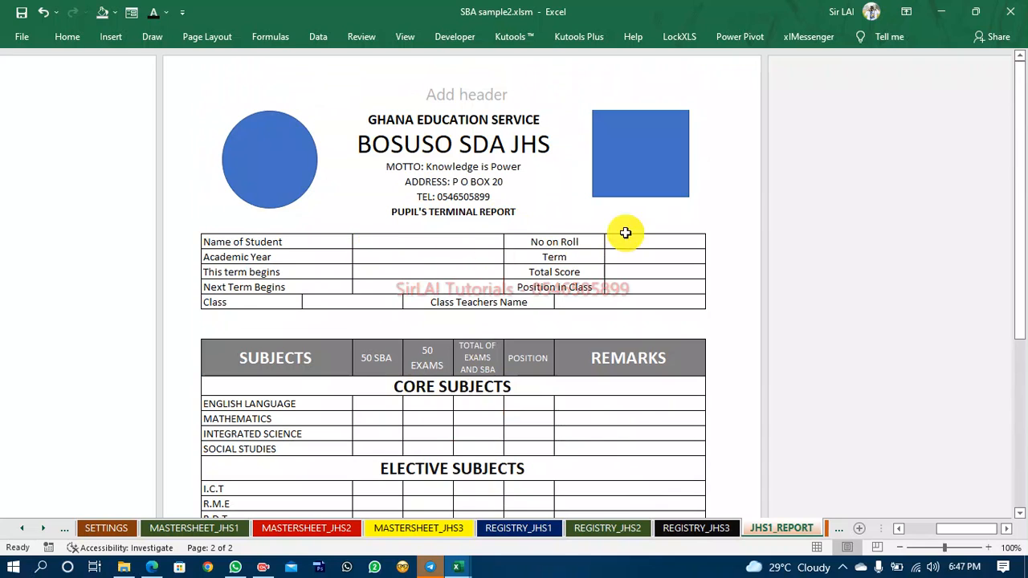
scroll(459, 390, down, 2)
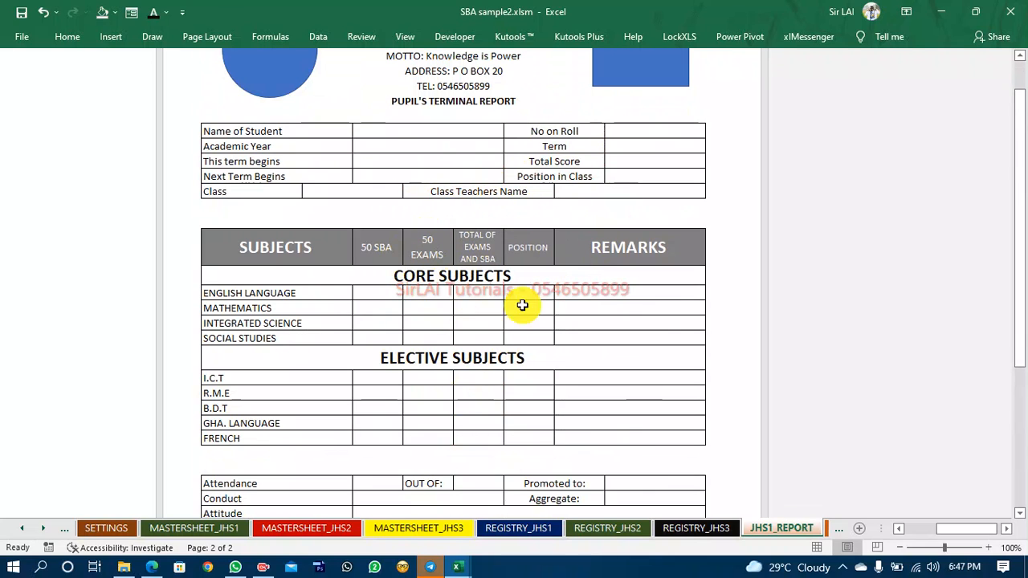
scroll(554, 377, down, 2)
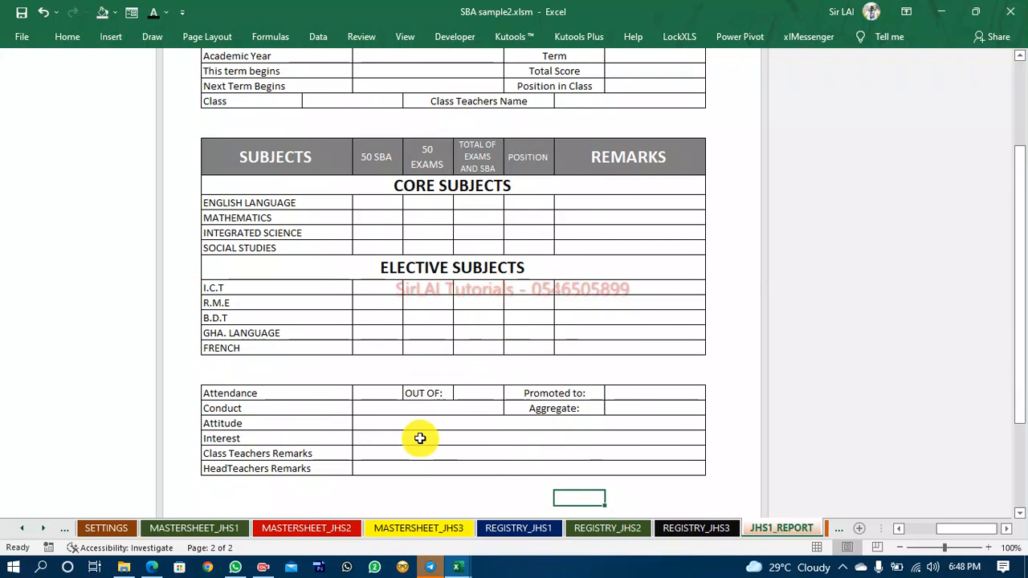
scroll(480, 365, up, 5)
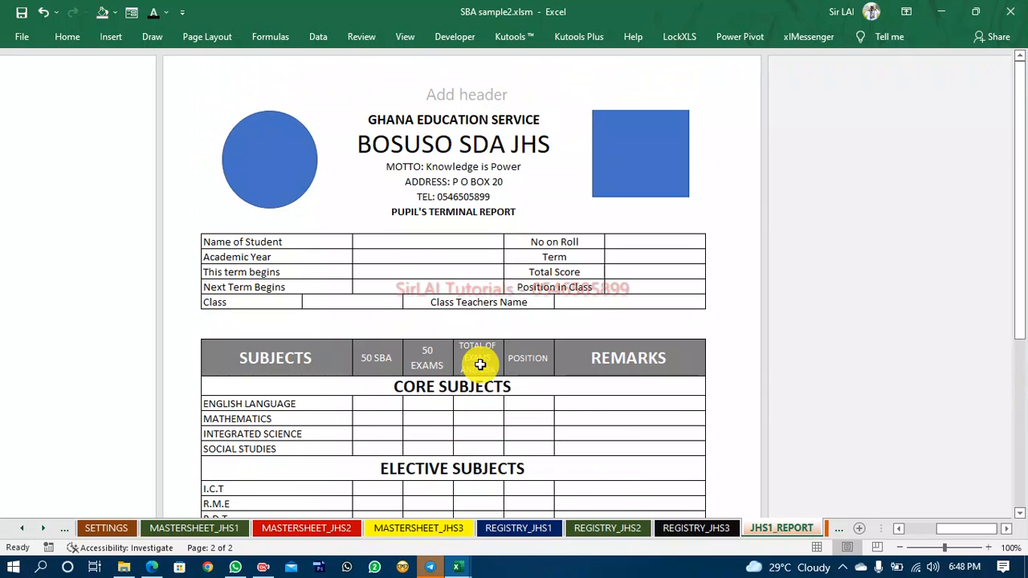
scroll(481, 365, down, 5)
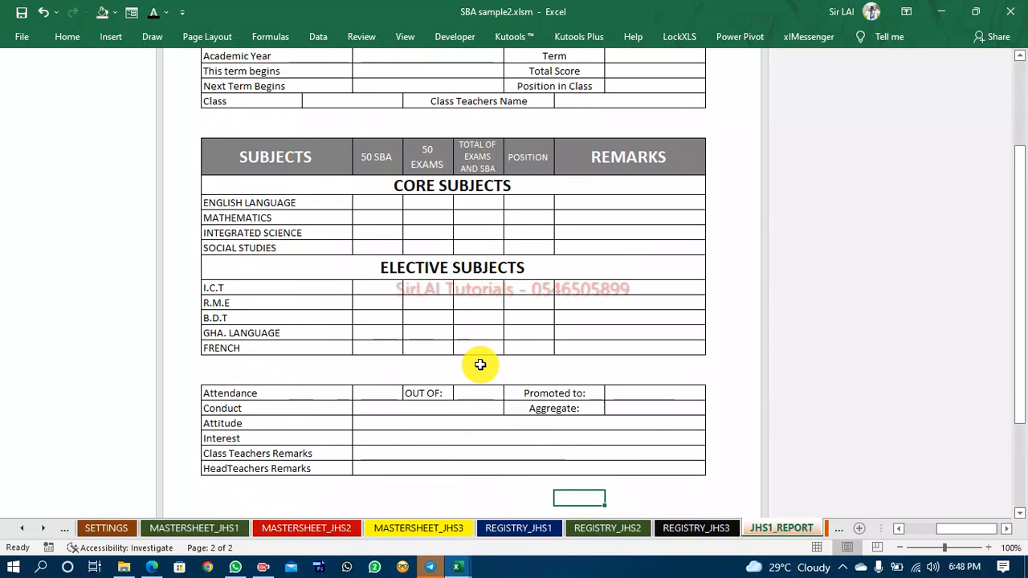